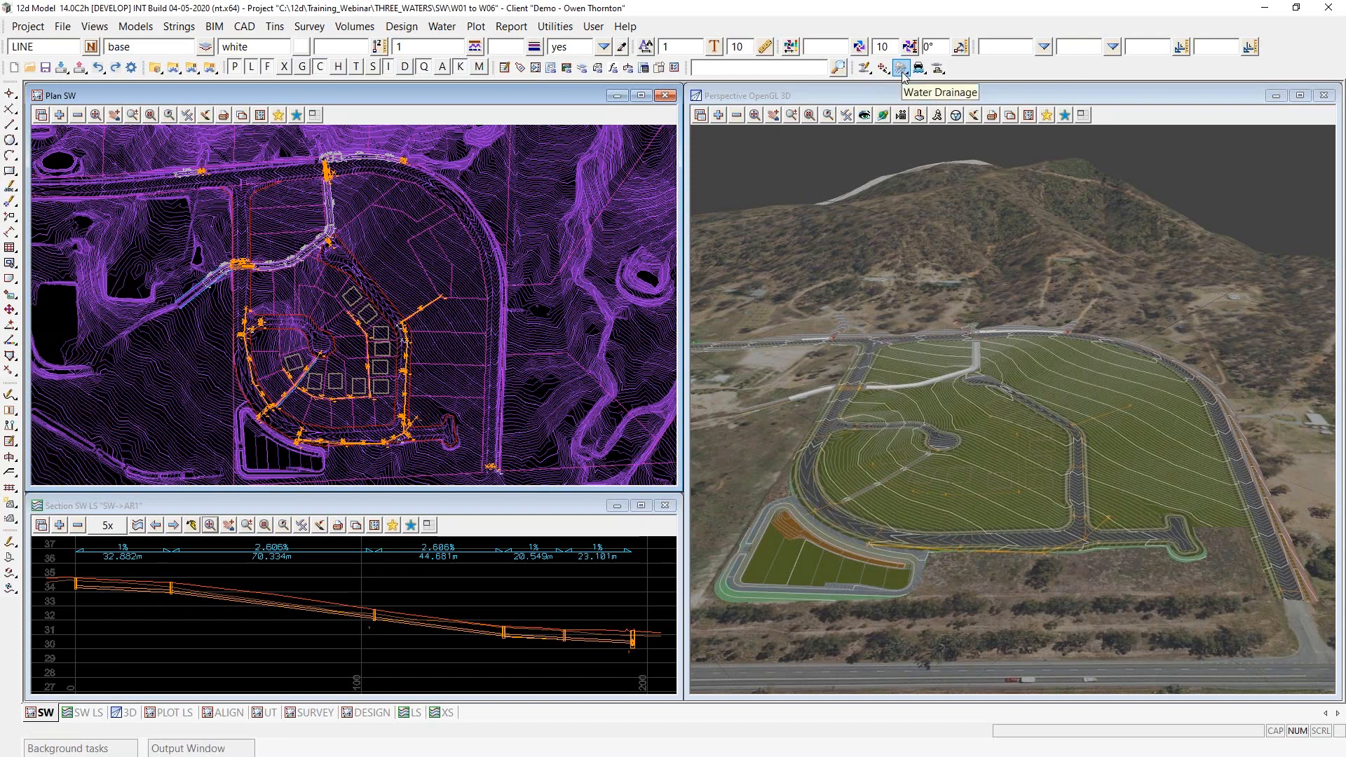
- Open the Rainfall File Editor, enlarge its window and tree pane, and show the IFD Table under Intensity Methods
left_click(902, 70)
left_click_drag(1069, 87, 309, 100)
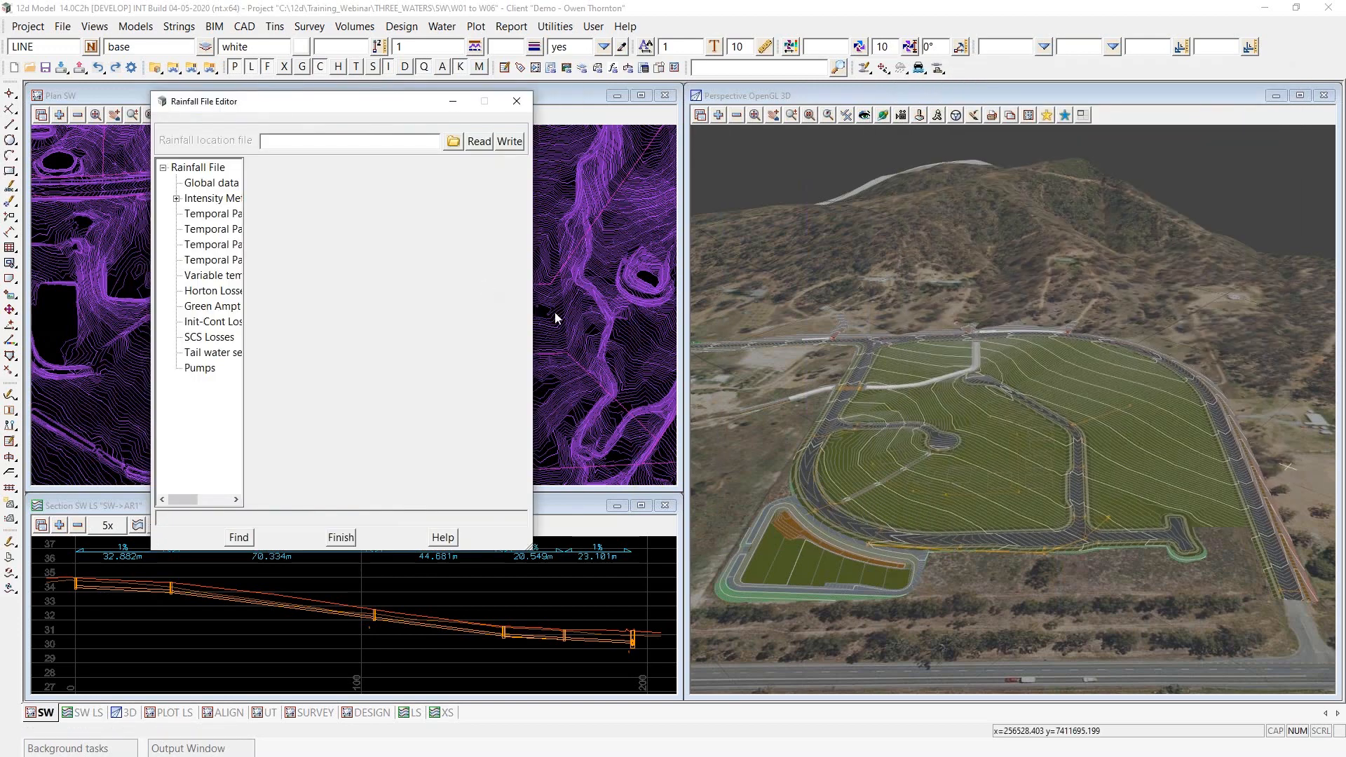
left_click_drag(535, 305, 889, 329)
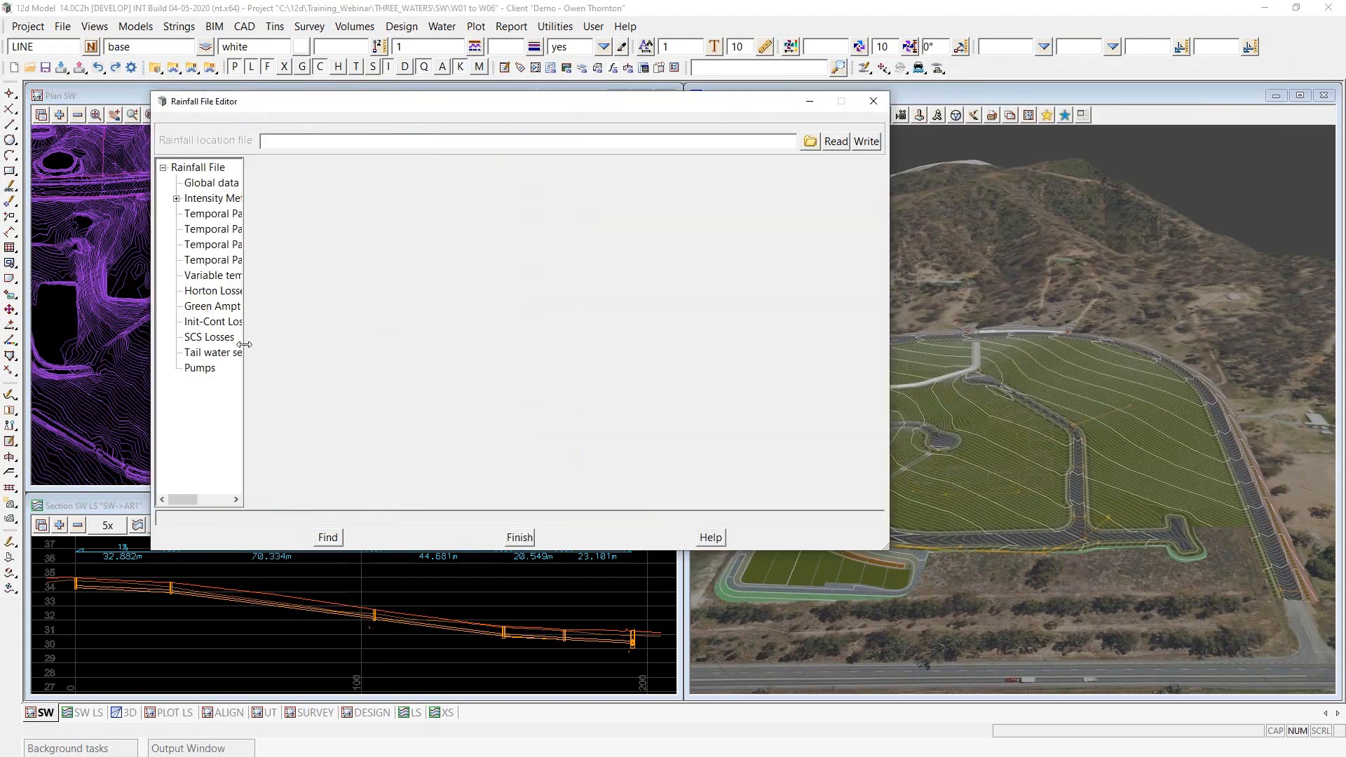
left_click_drag(243, 346, 343, 356)
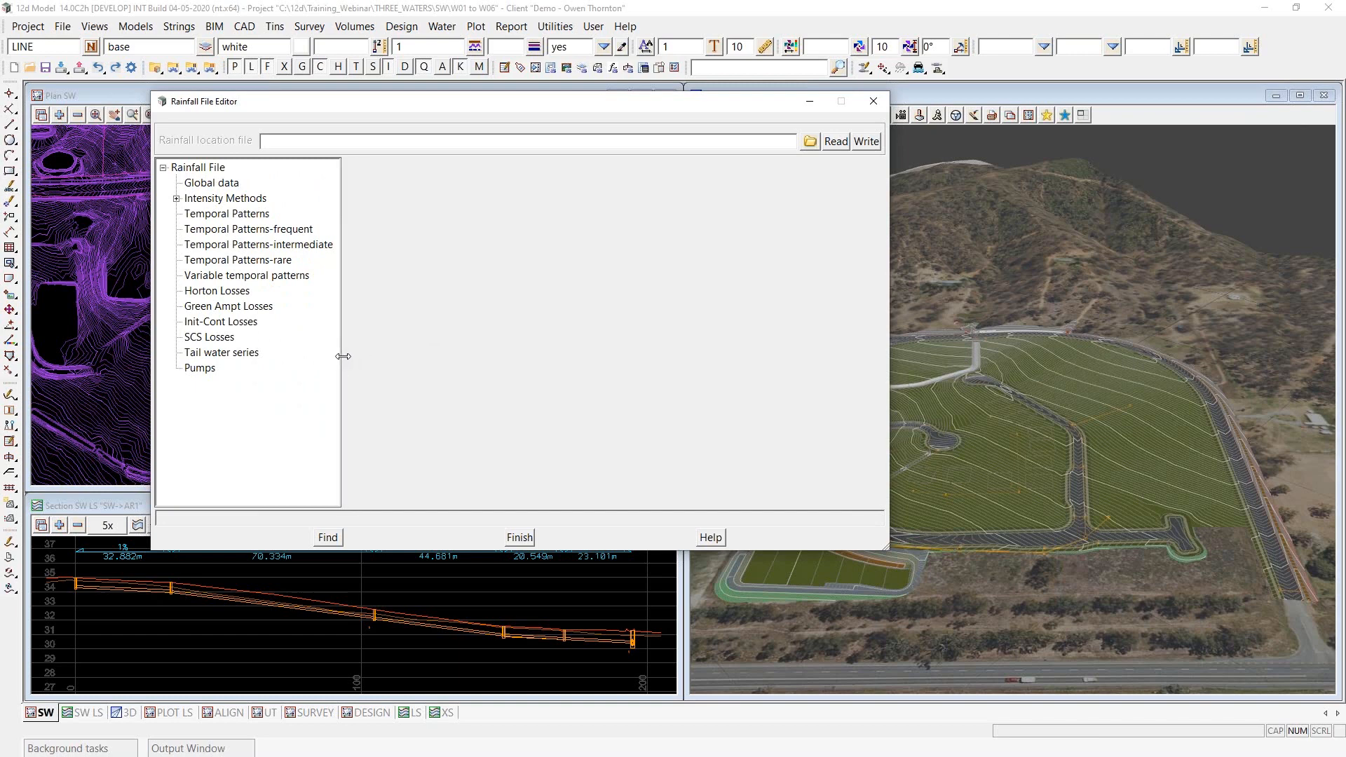
left_click(179, 199)
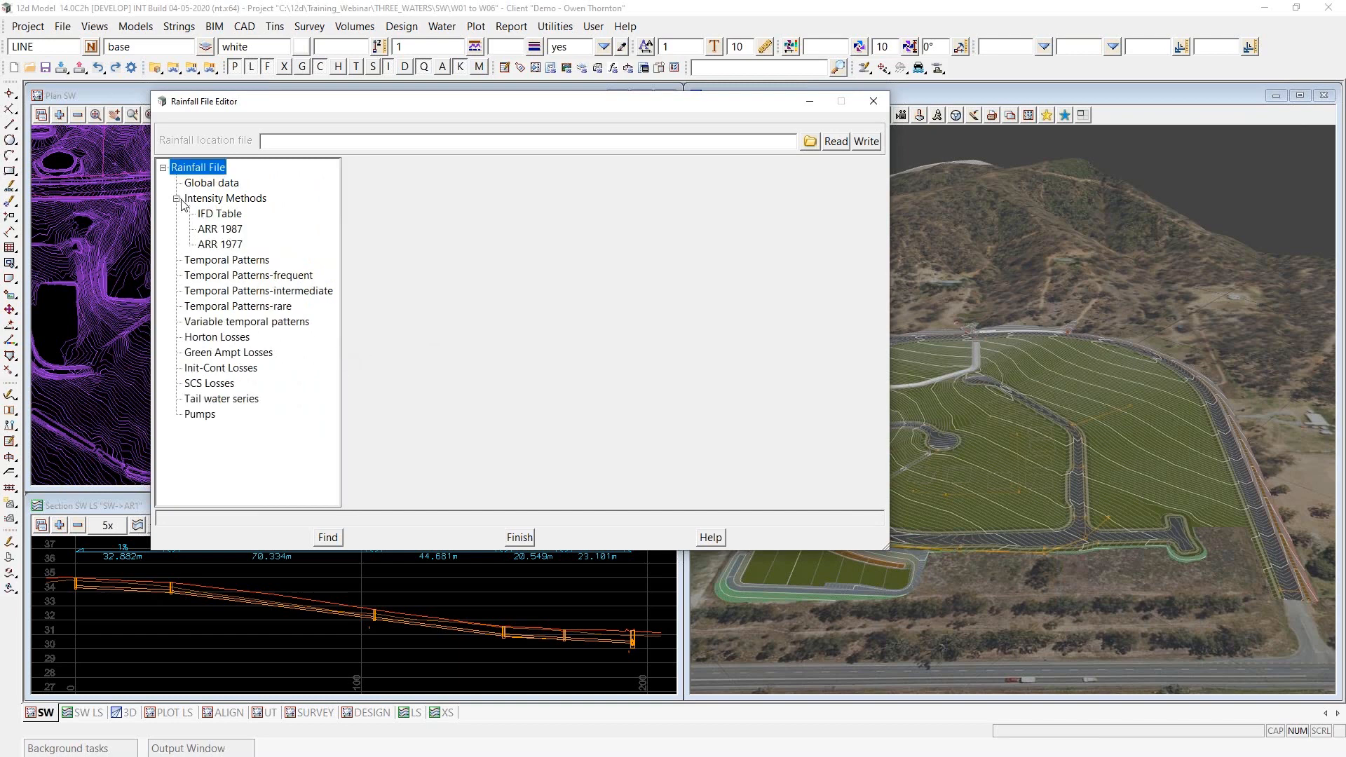
left_click(220, 215)
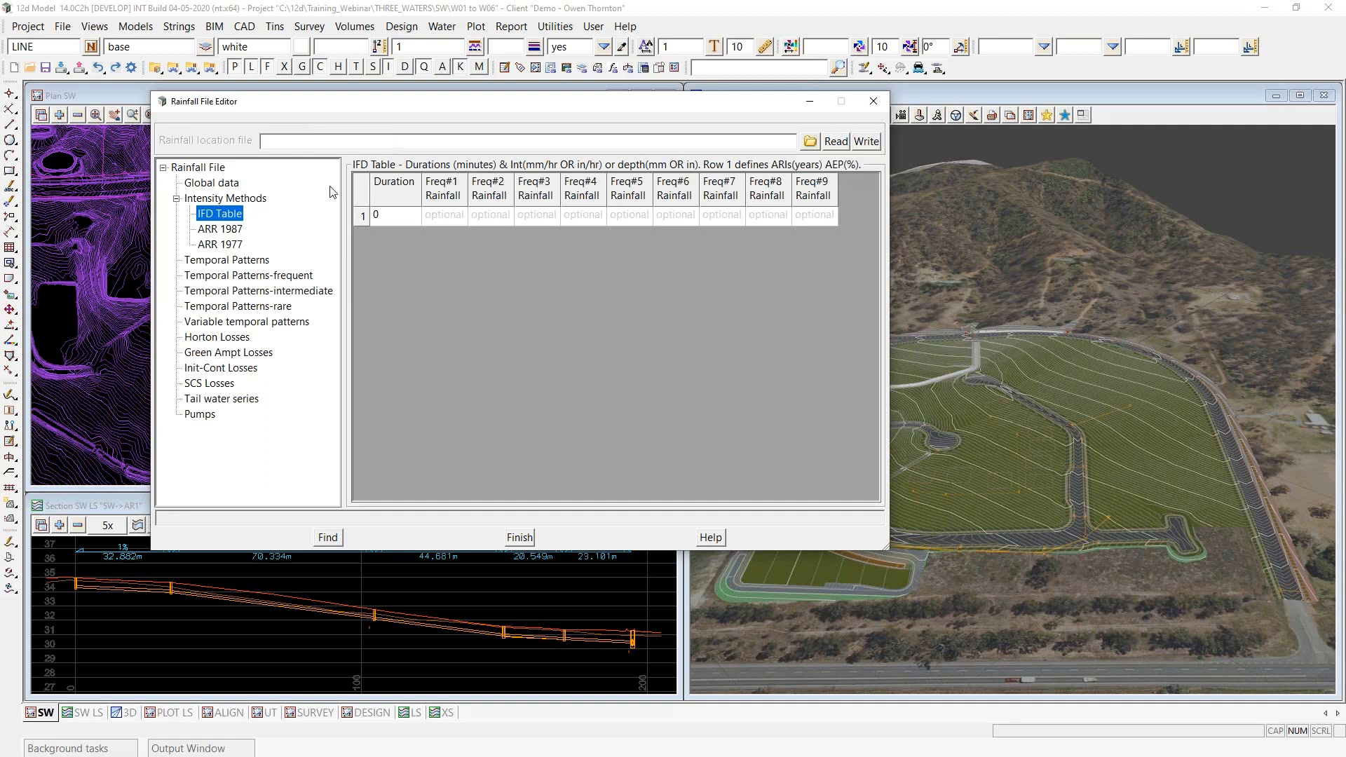
- Load the rainfall file AUS QLD Brisbane 20190905 AEP.12dhydro from the customer library into the editor
left_click(812, 143)
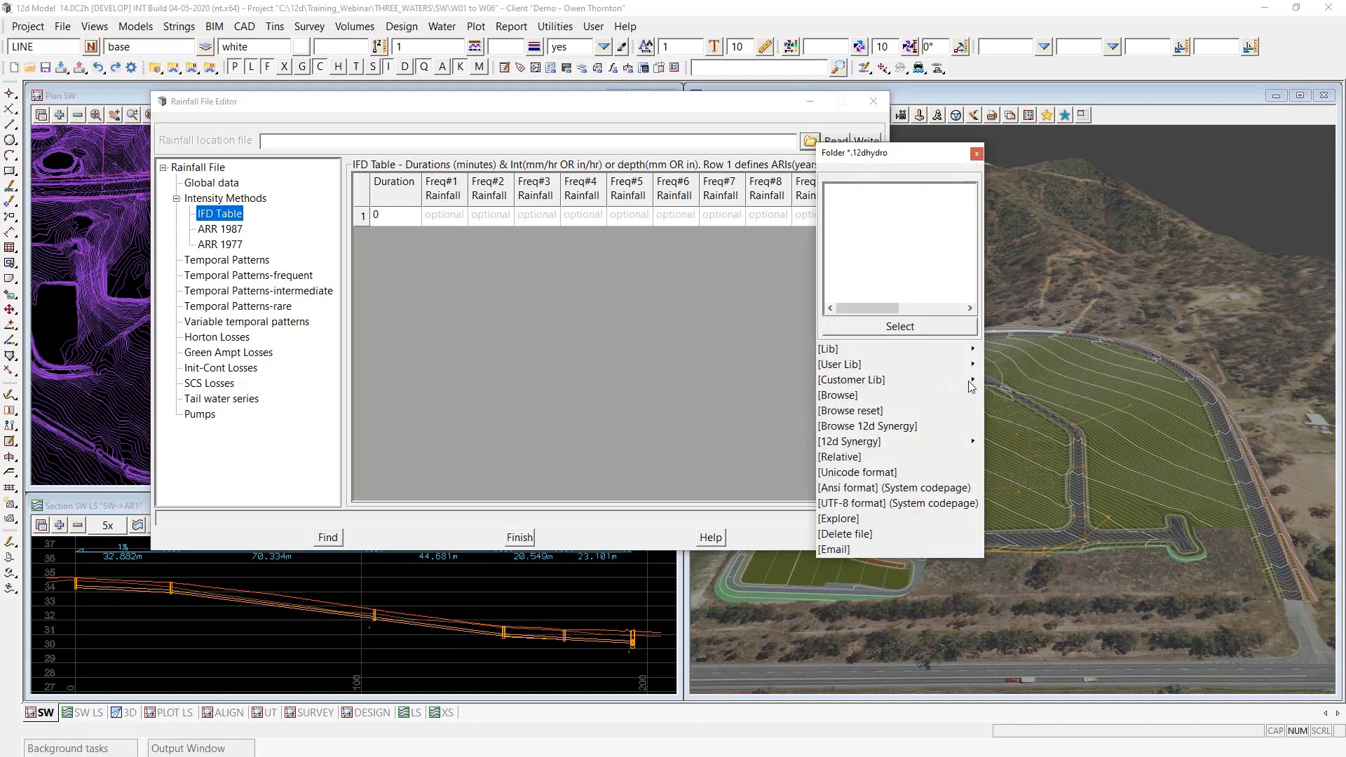
mouse_move(971, 382)
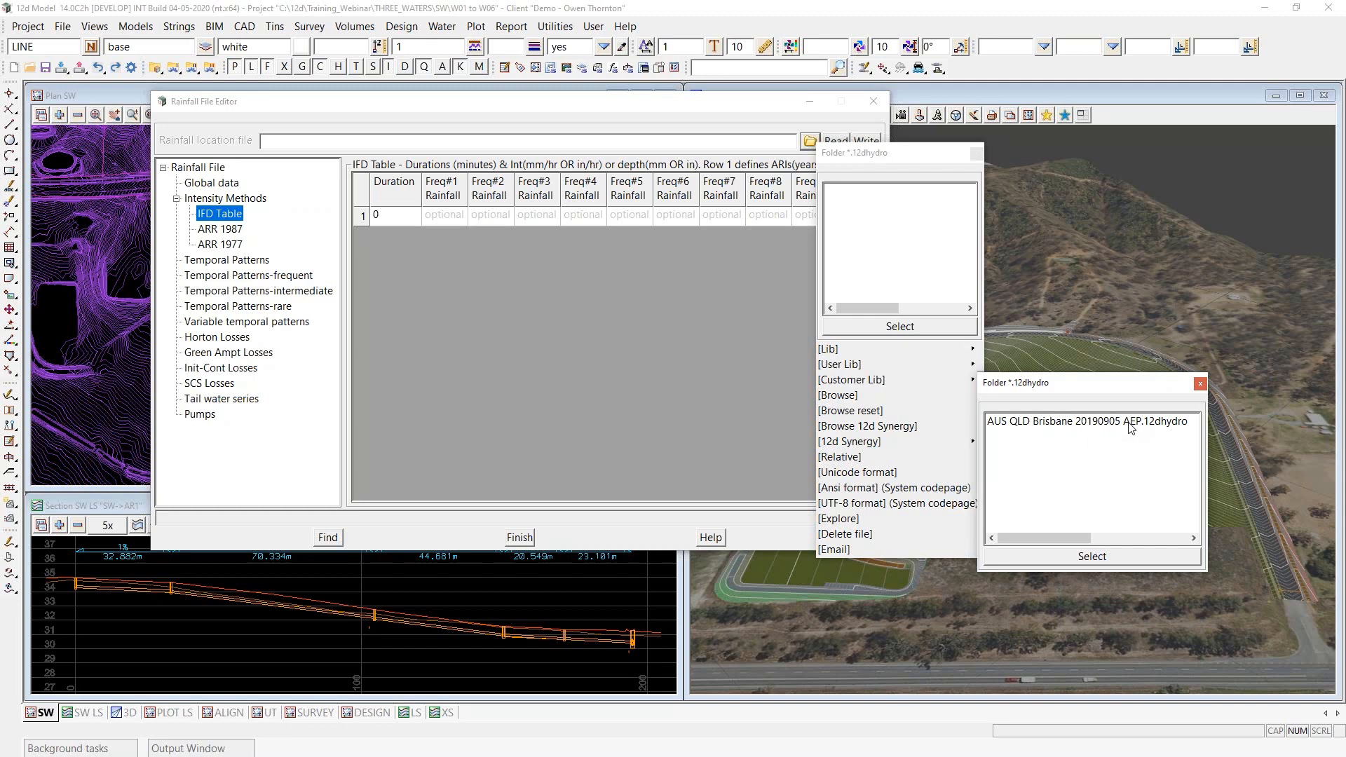
left_click(1130, 426)
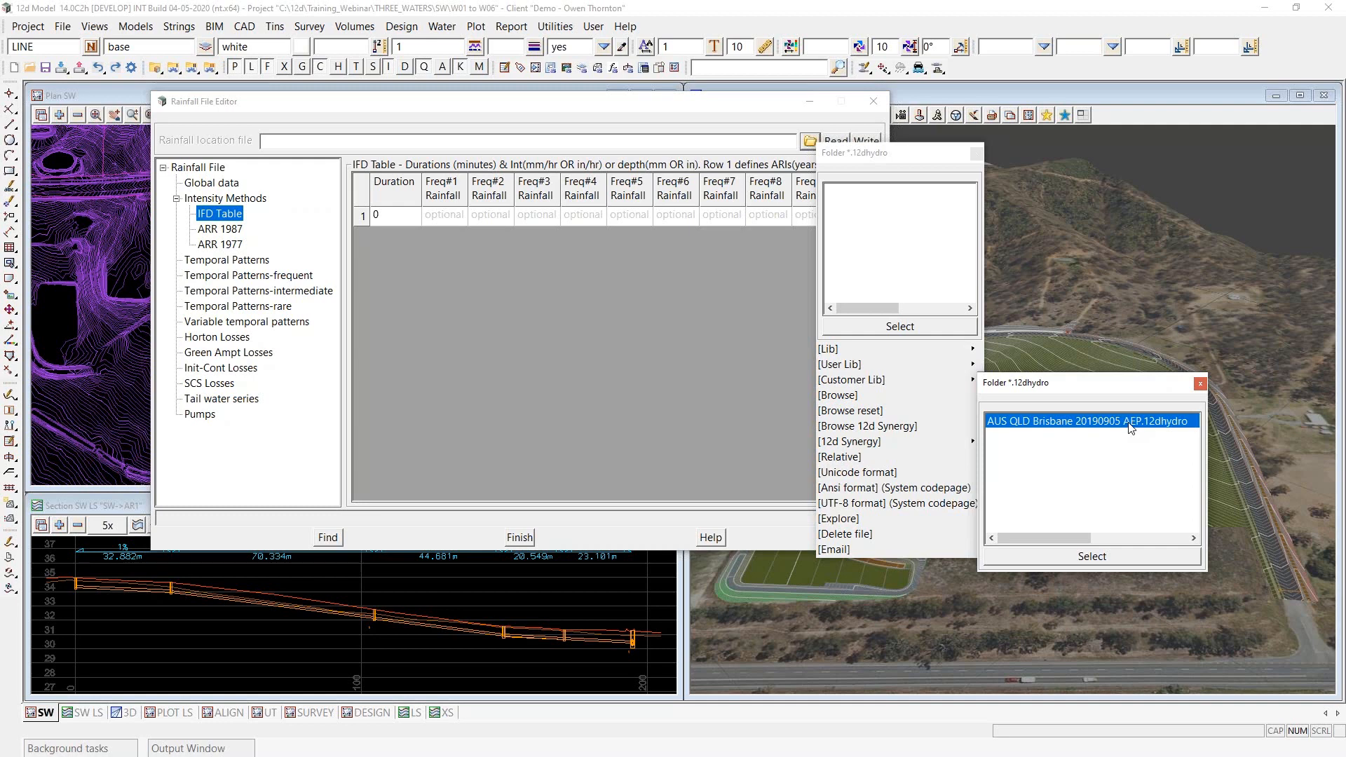
double_click(1130, 426)
left_click(836, 141)
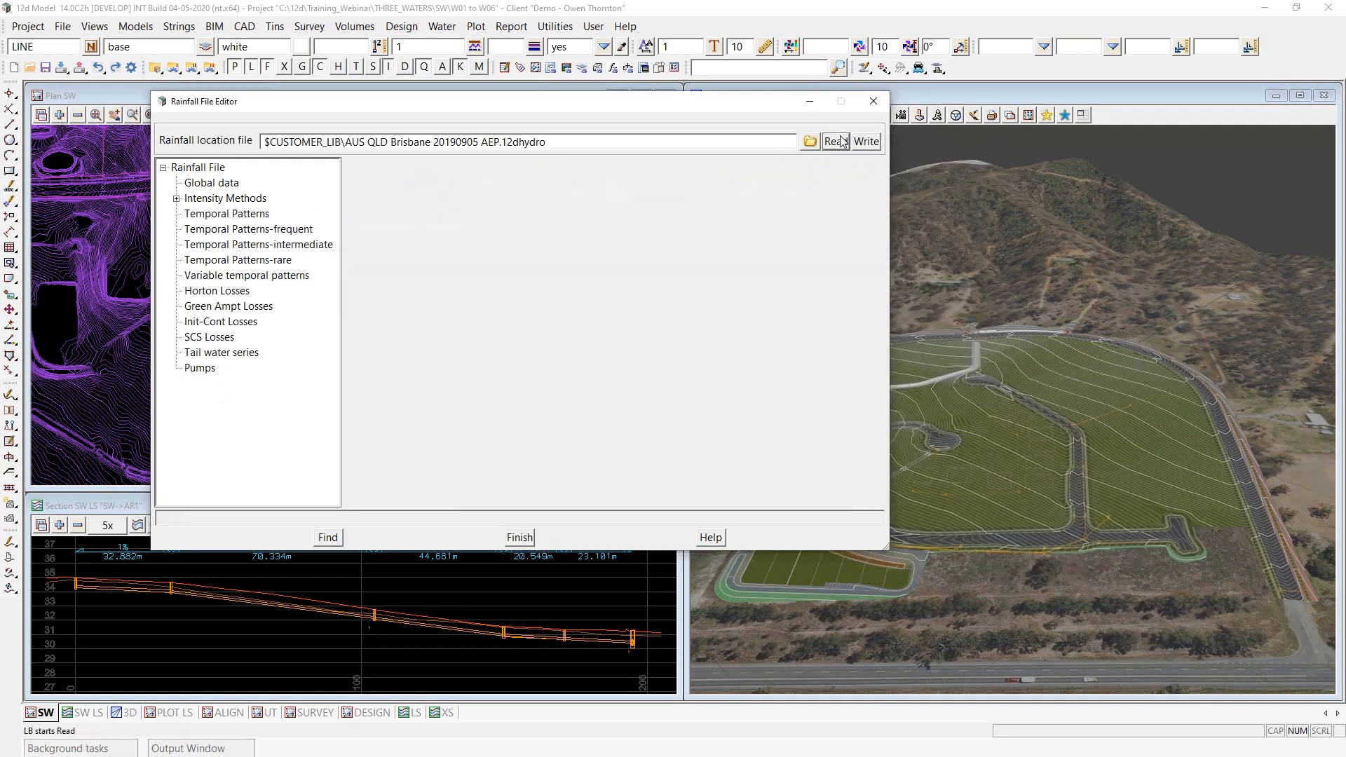
- Show the loaded file's IFD Table and lengthen the editor window to display more duration rows
left_click(225, 198)
left_click(177, 200)
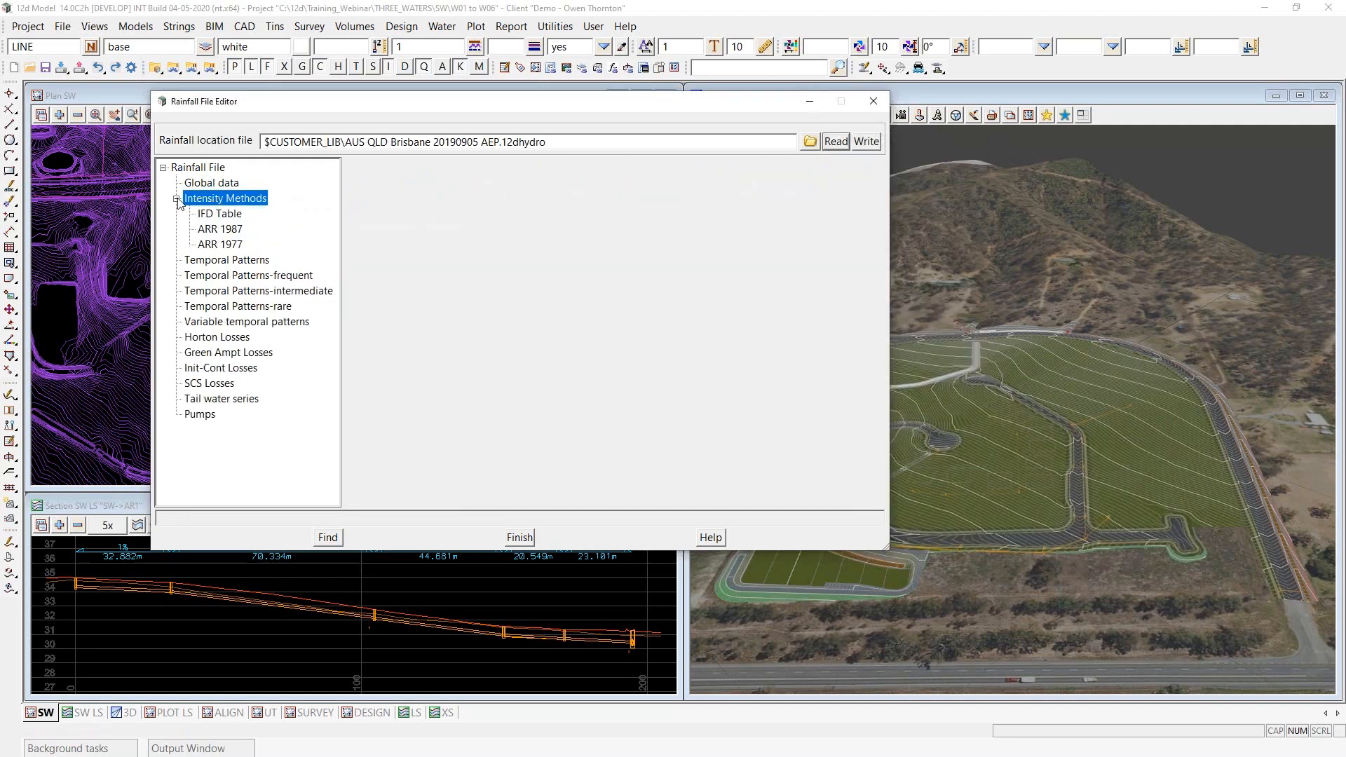
left_click(230, 216)
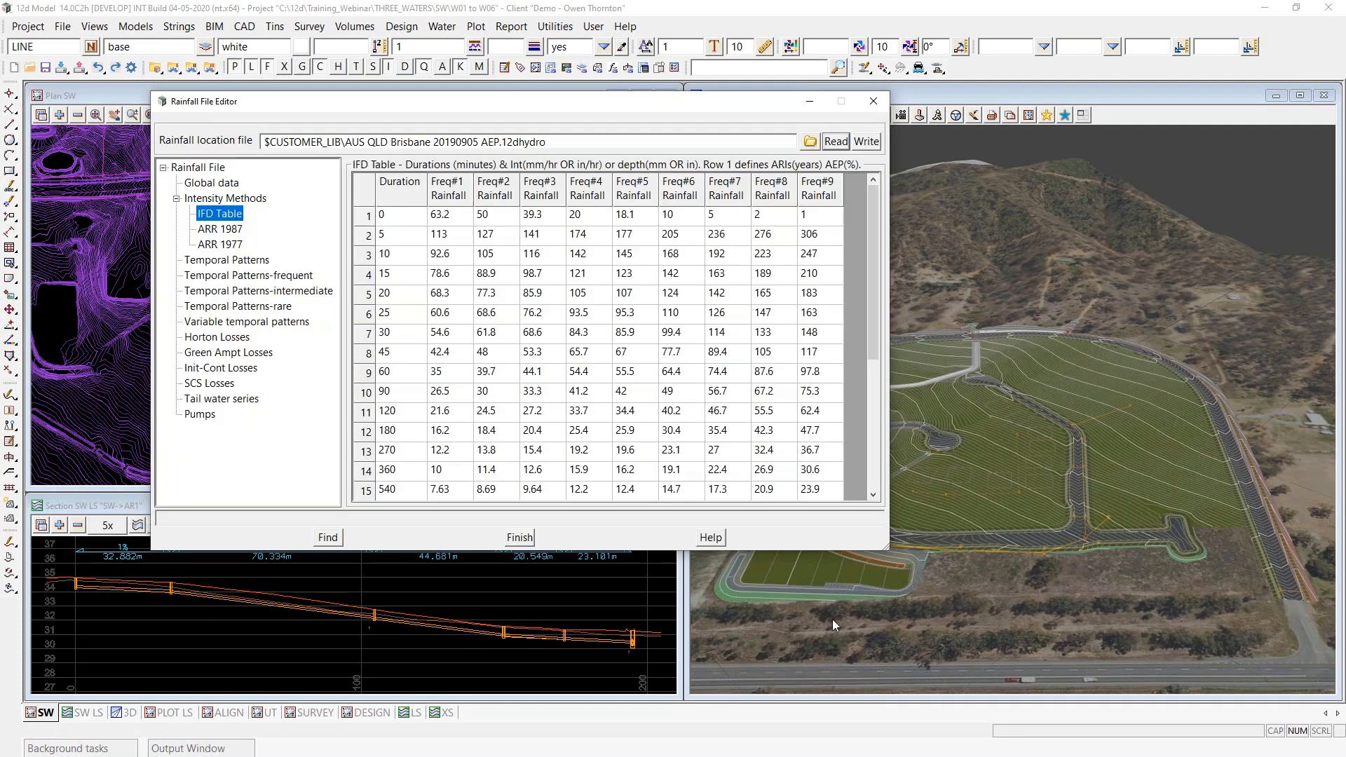
left_click_drag(861, 550, 861, 718)
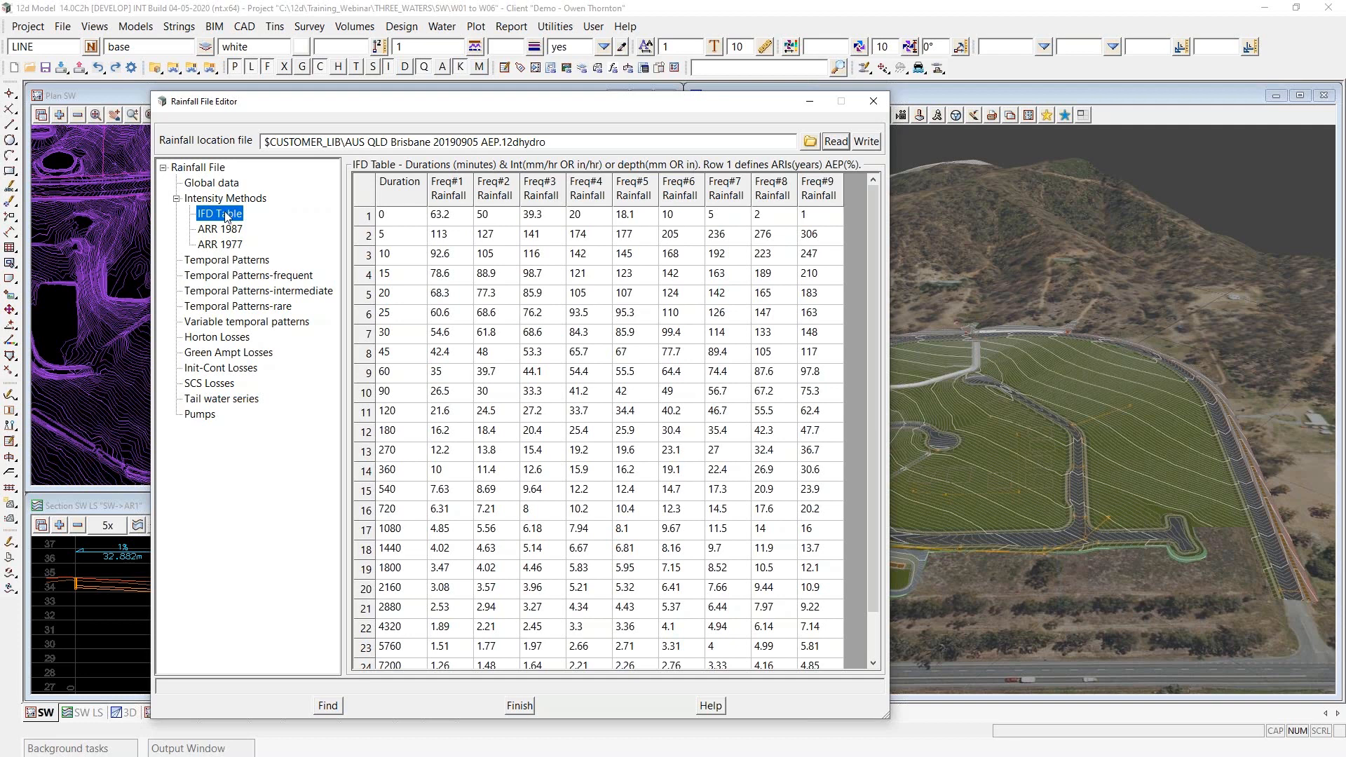
left_click_drag(571, 718, 566, 752)
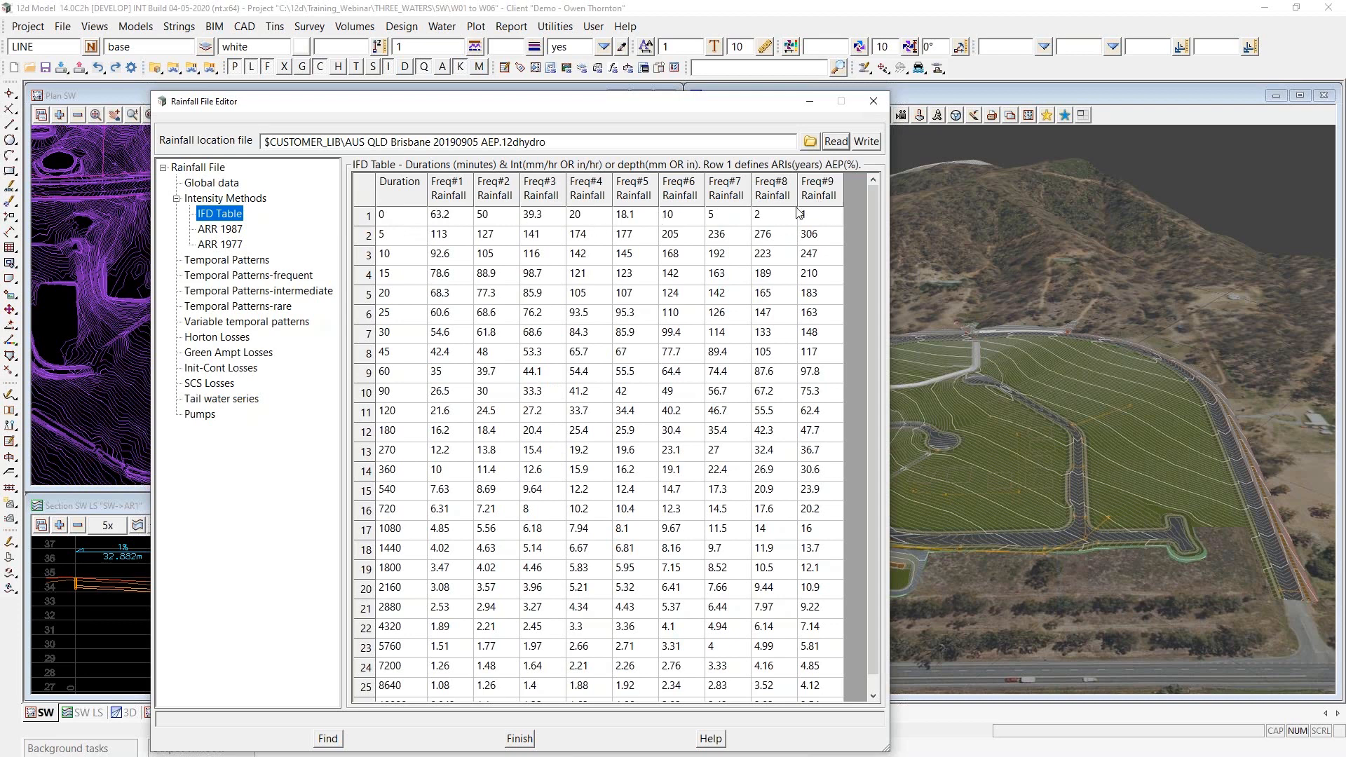
- Review the rainfall file's global data, checking the available choices for rainfall units and frequency
left_click(213, 184)
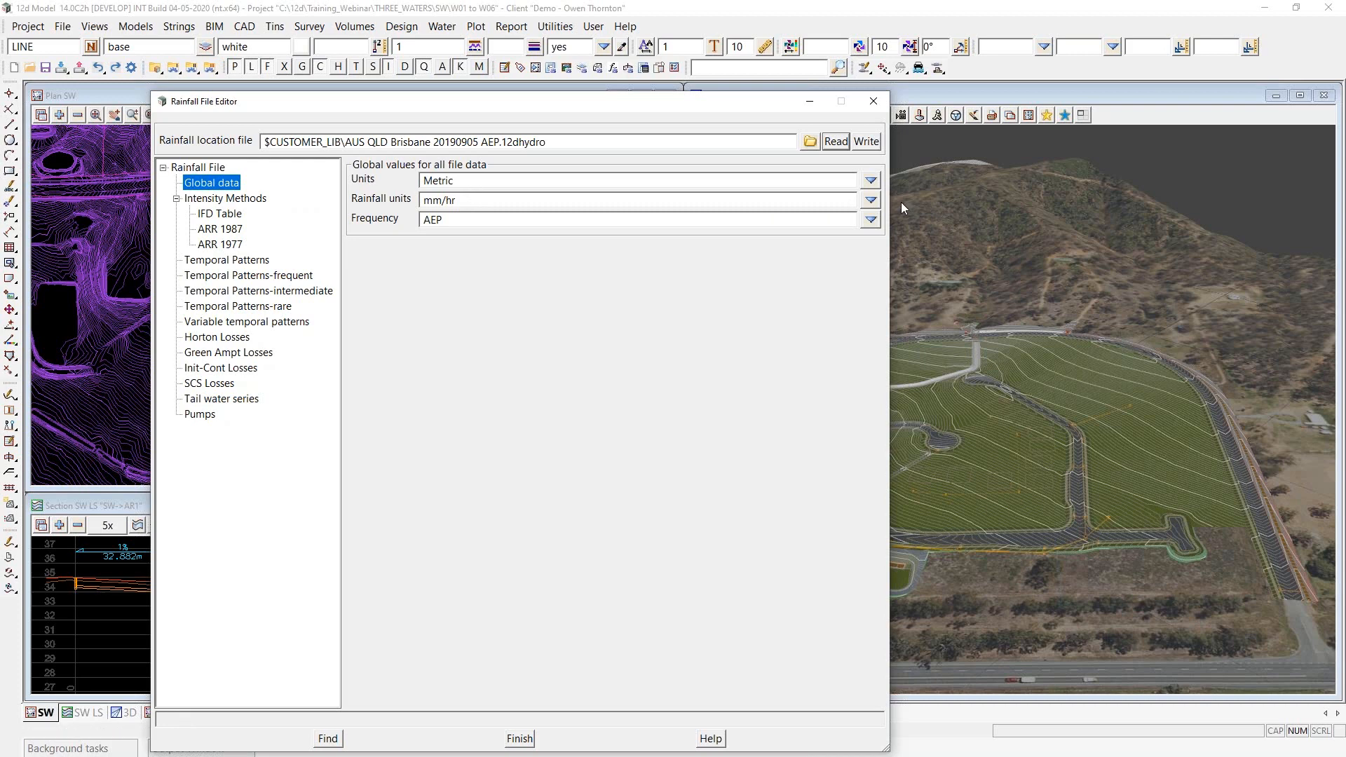
left_click(870, 200)
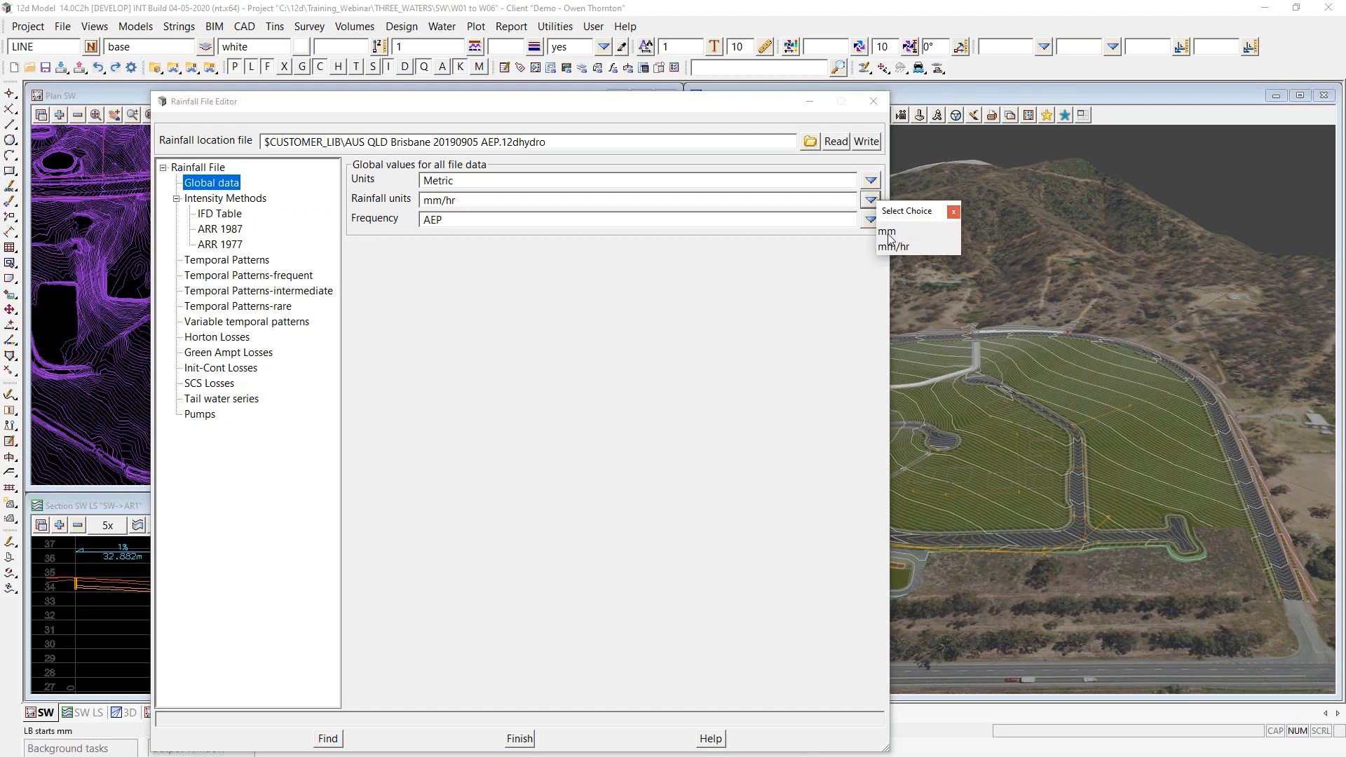
left_click(955, 212)
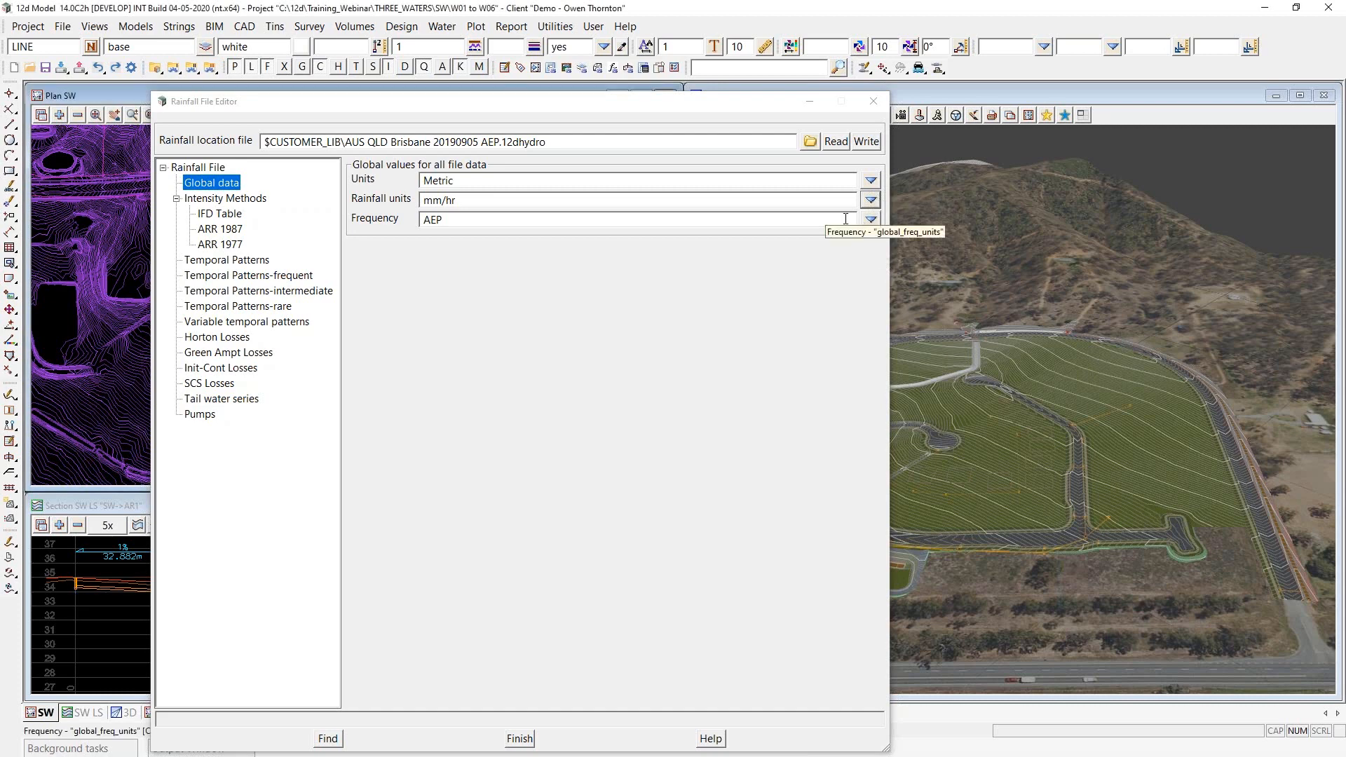
left_click(870, 220)
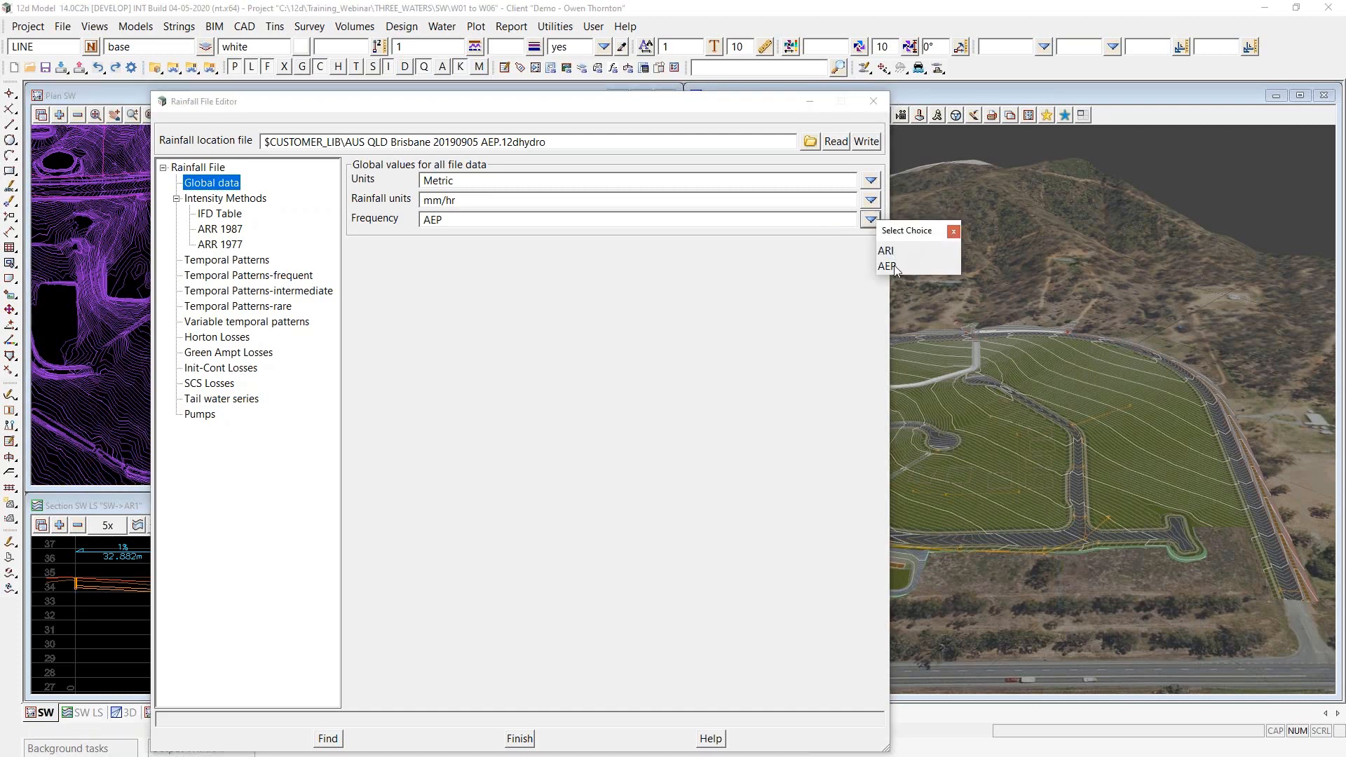
left_click(955, 232)
- Return to the IFD Table and highlight the Duration values from 5 to 8640 minutes
left_click(222, 214)
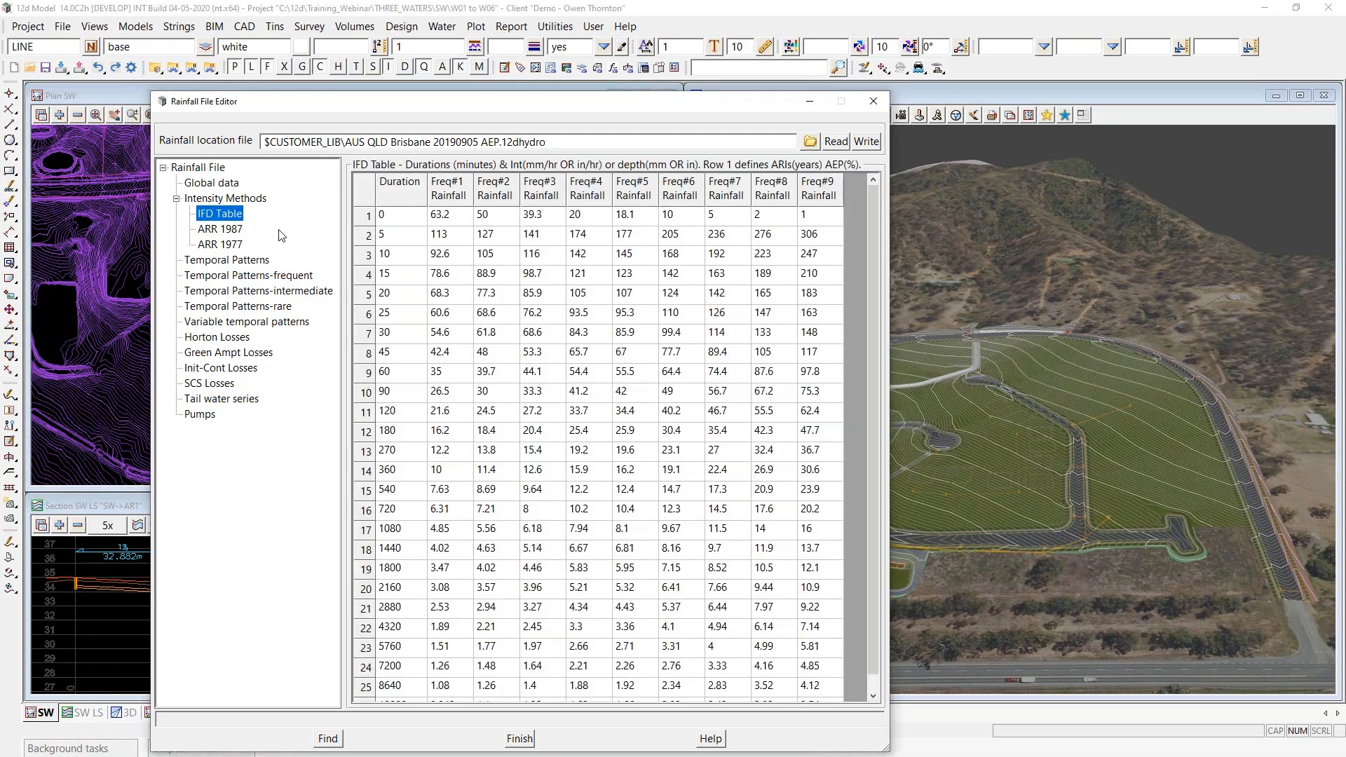
left_click(388, 192)
left_click(398, 240)
left_click_drag(398, 241, 403, 687)
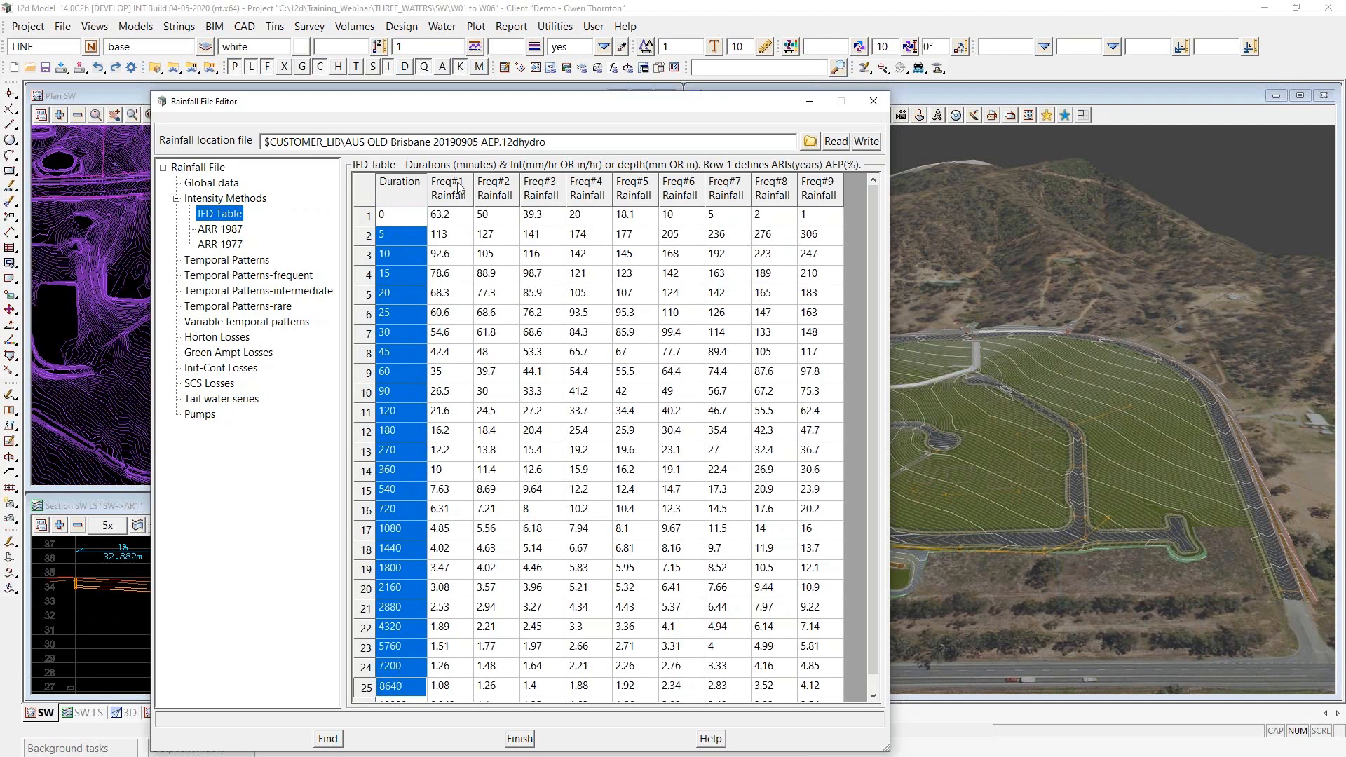
- Examine the AEP frequencies in the first row of the IFD Table, including the Freq#1, Freq#3 and Freq#5 entries
left_click_drag(448, 222, 825, 223)
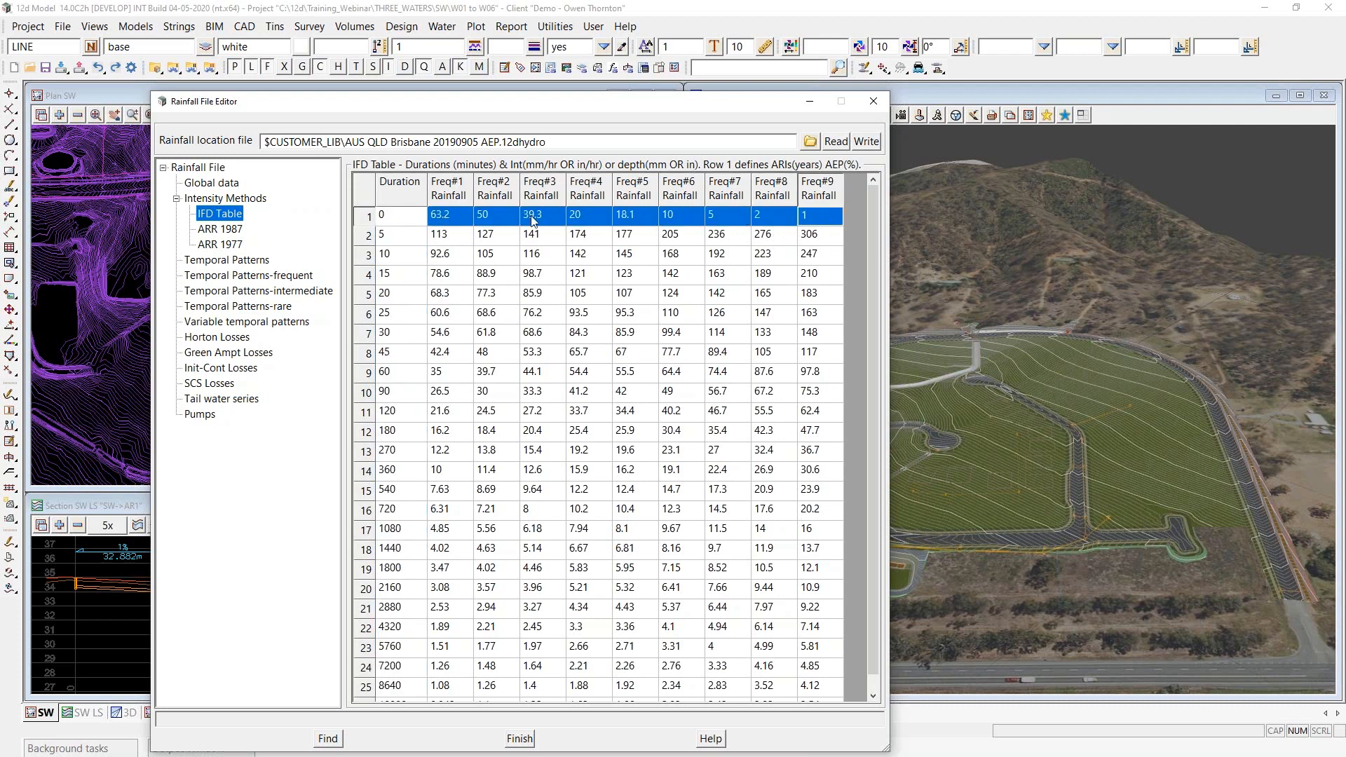
left_click(446, 223)
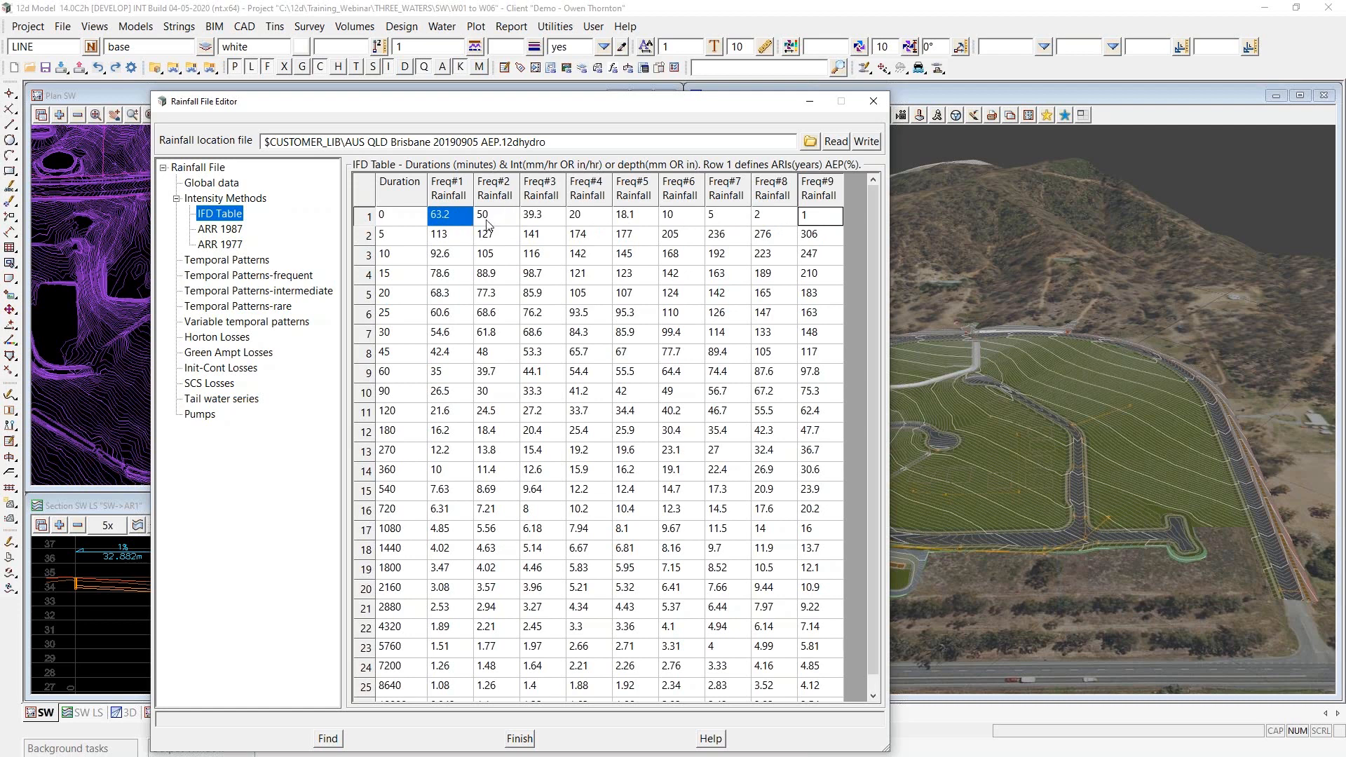
left_click(534, 219)
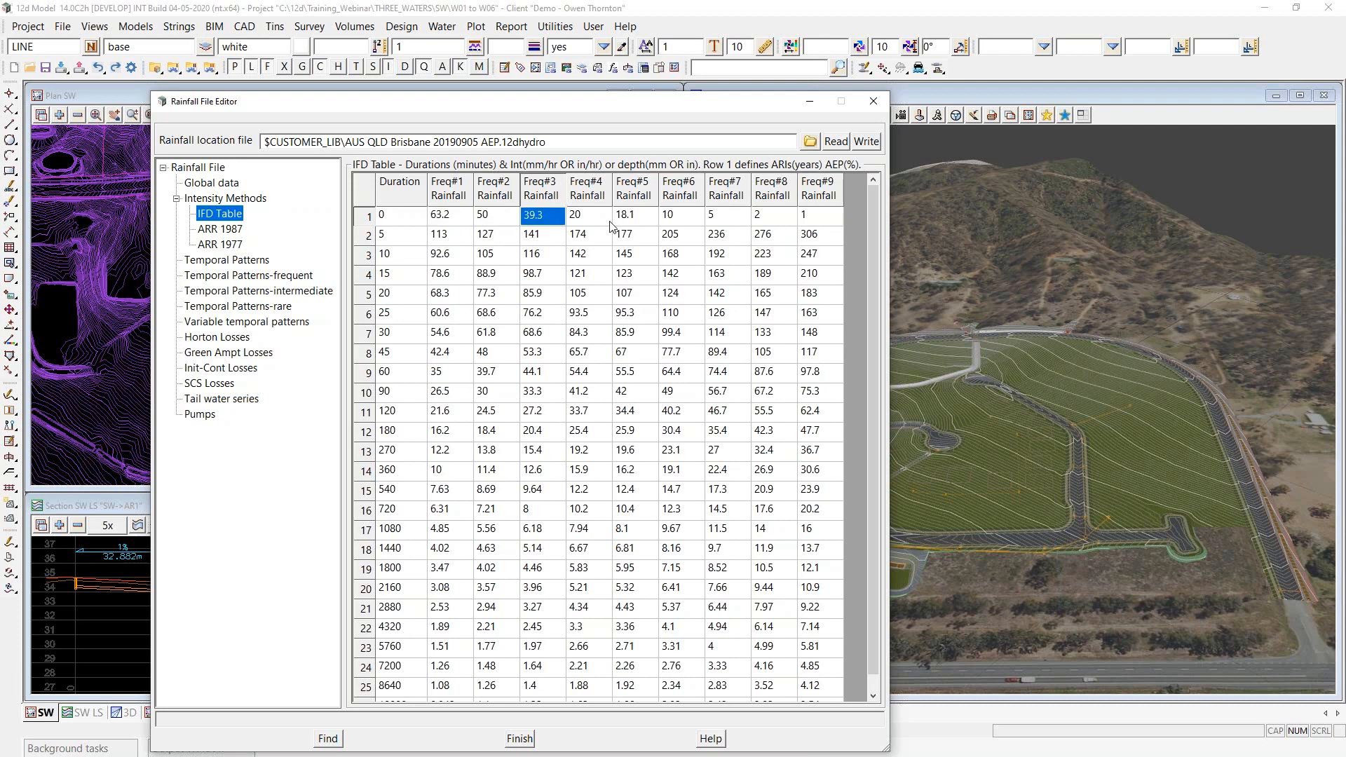
left_click(634, 219)
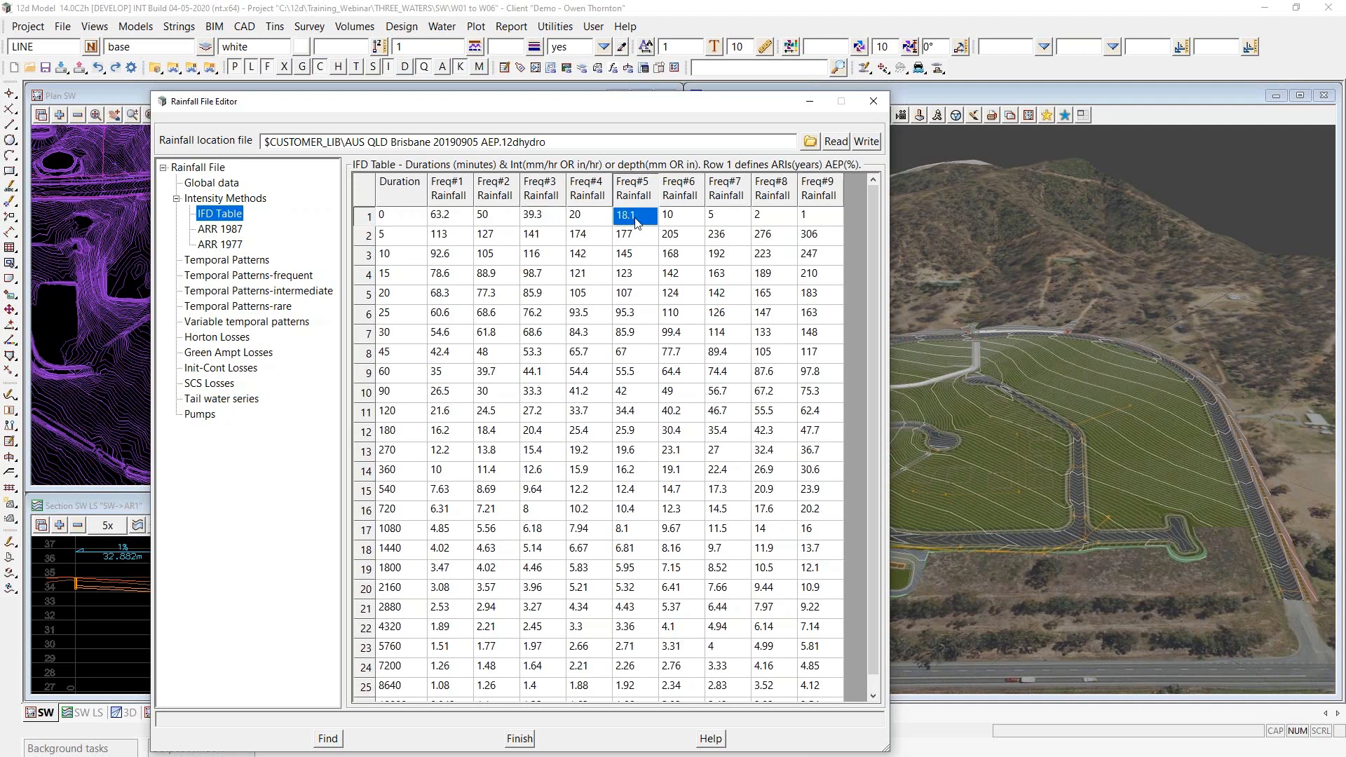
left_click(550, 219)
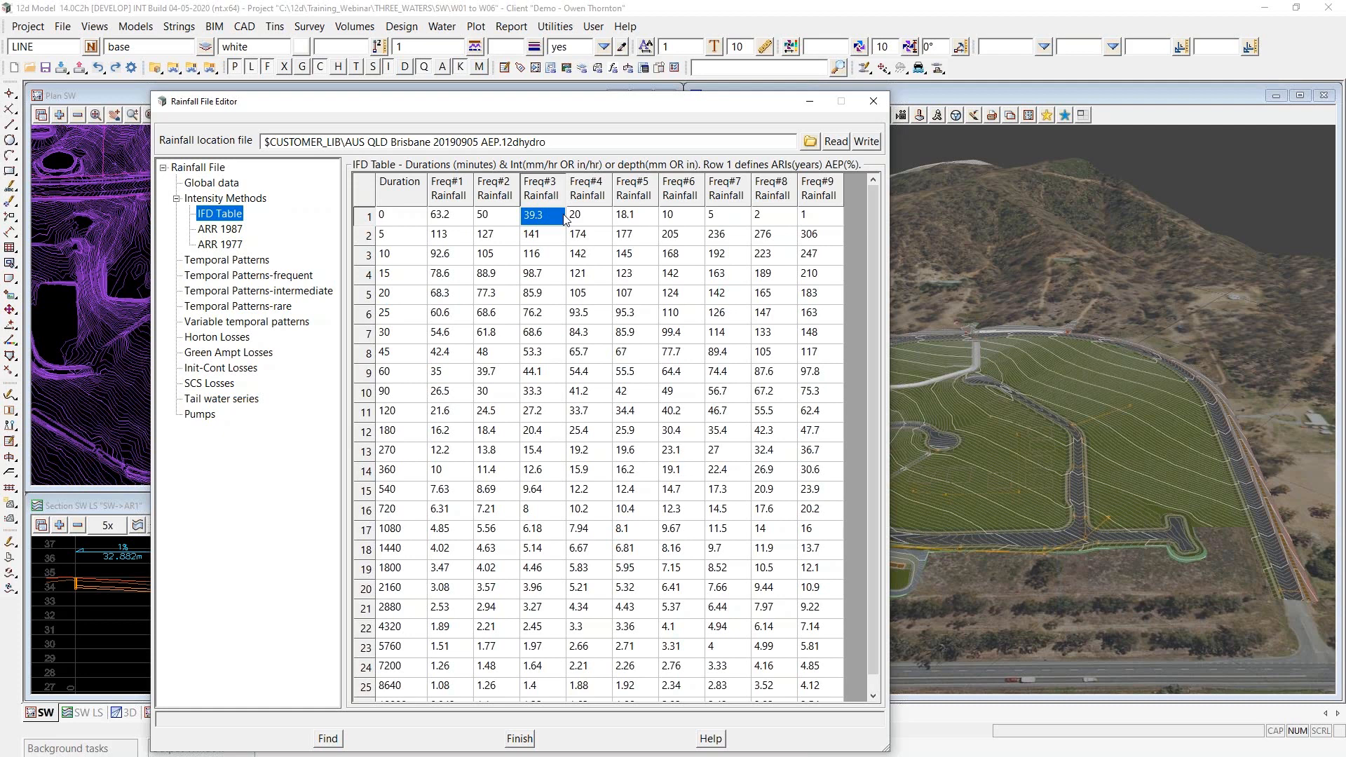
- Move the editor aside, browse the customer folder to ARR_2016_DATA_HUB\Brisbane CBD, and select the two 20190905 intensities CSV files (ifds and very_frequent)
left_click_drag(555, 109, 529, 84)
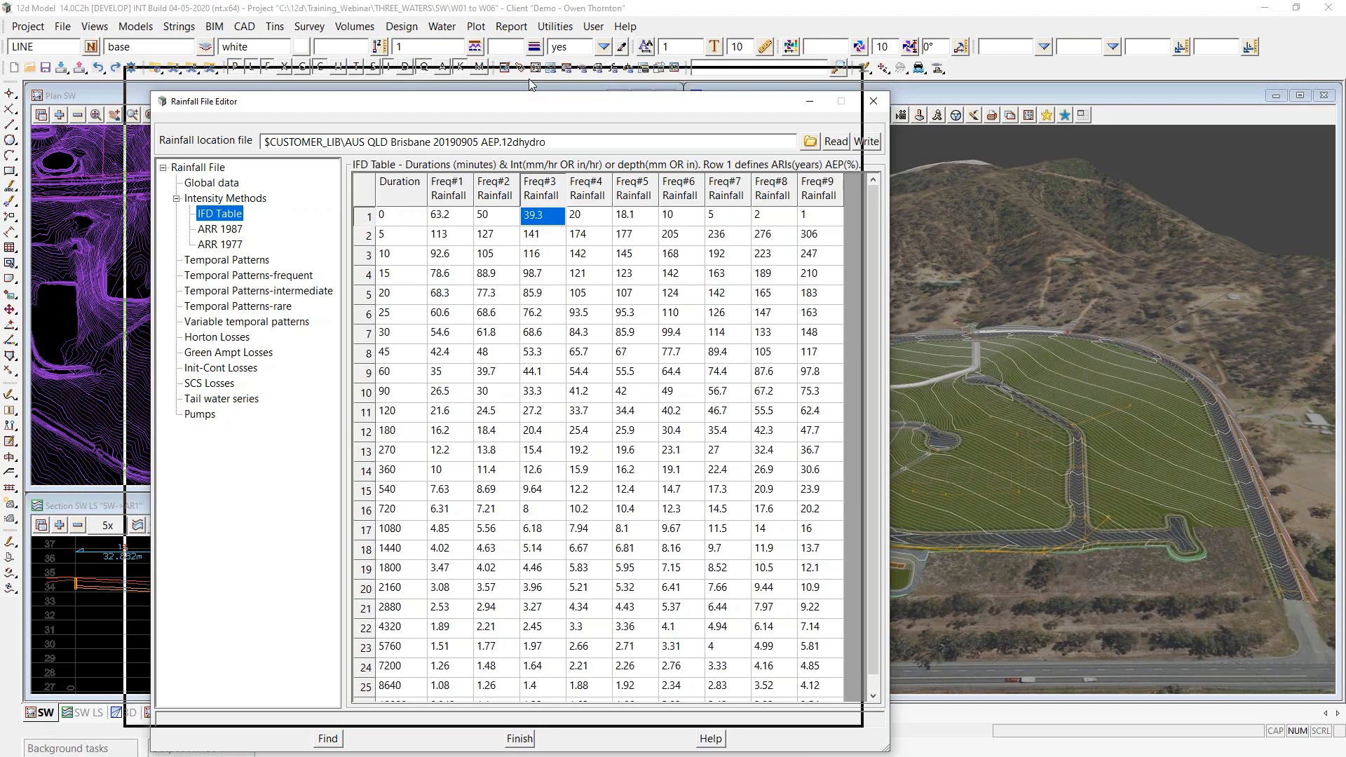
left_click_drag(529, 84, 530, 84)
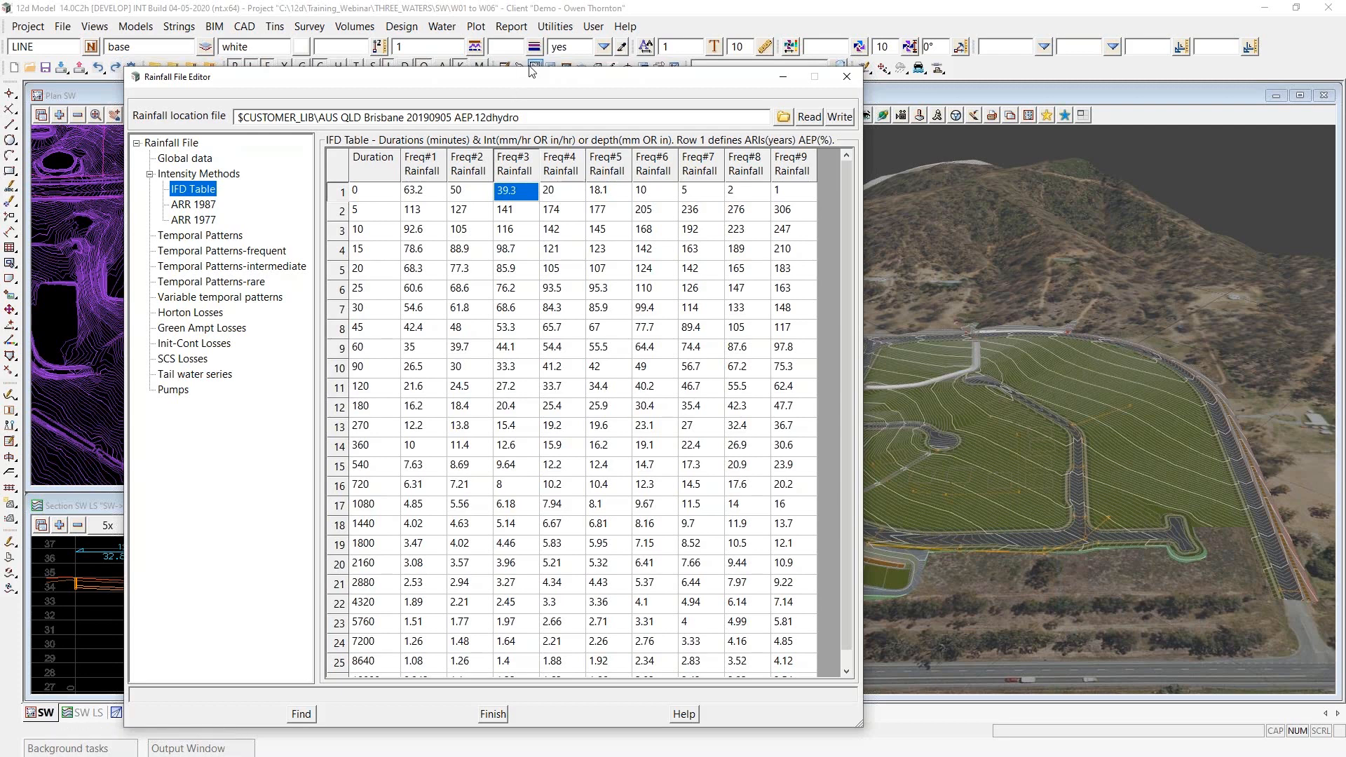
left_click_drag(530, 69, 991, 148)
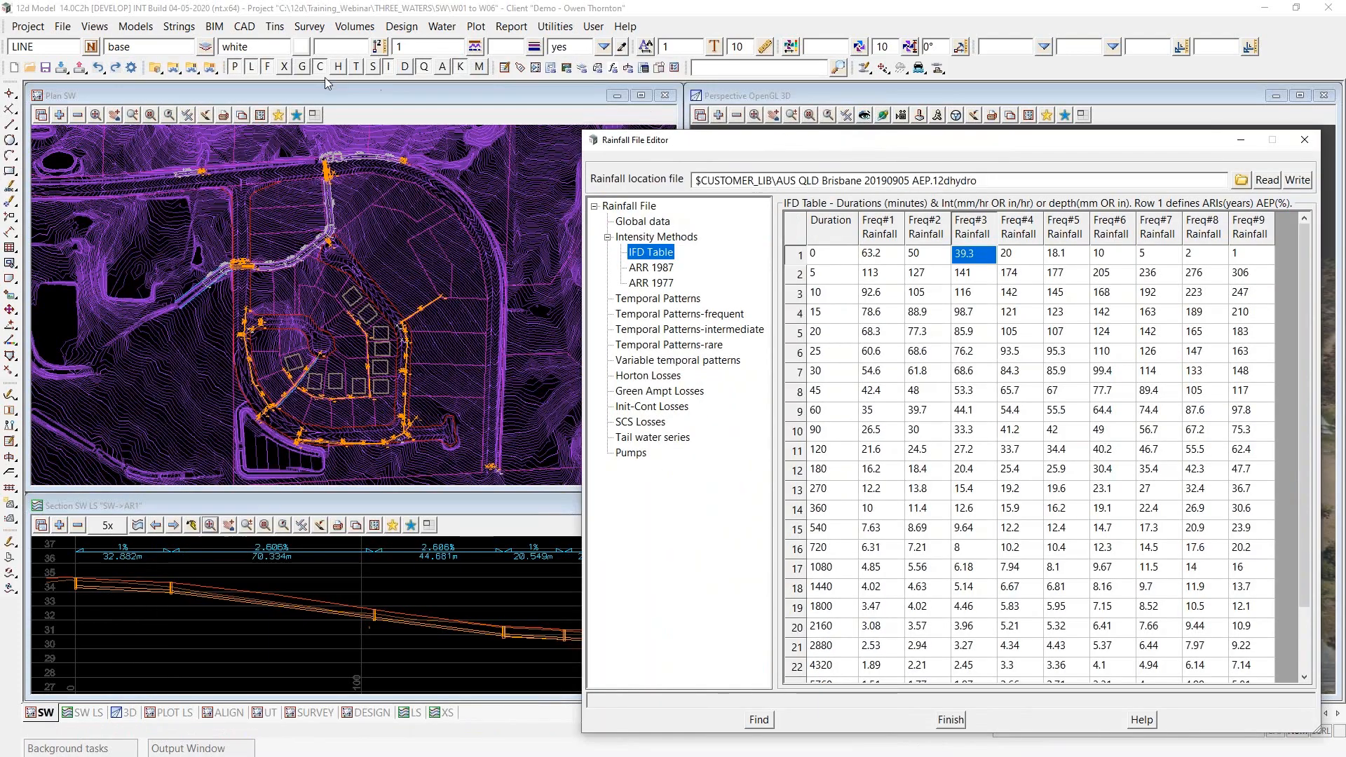
left_click(175, 71)
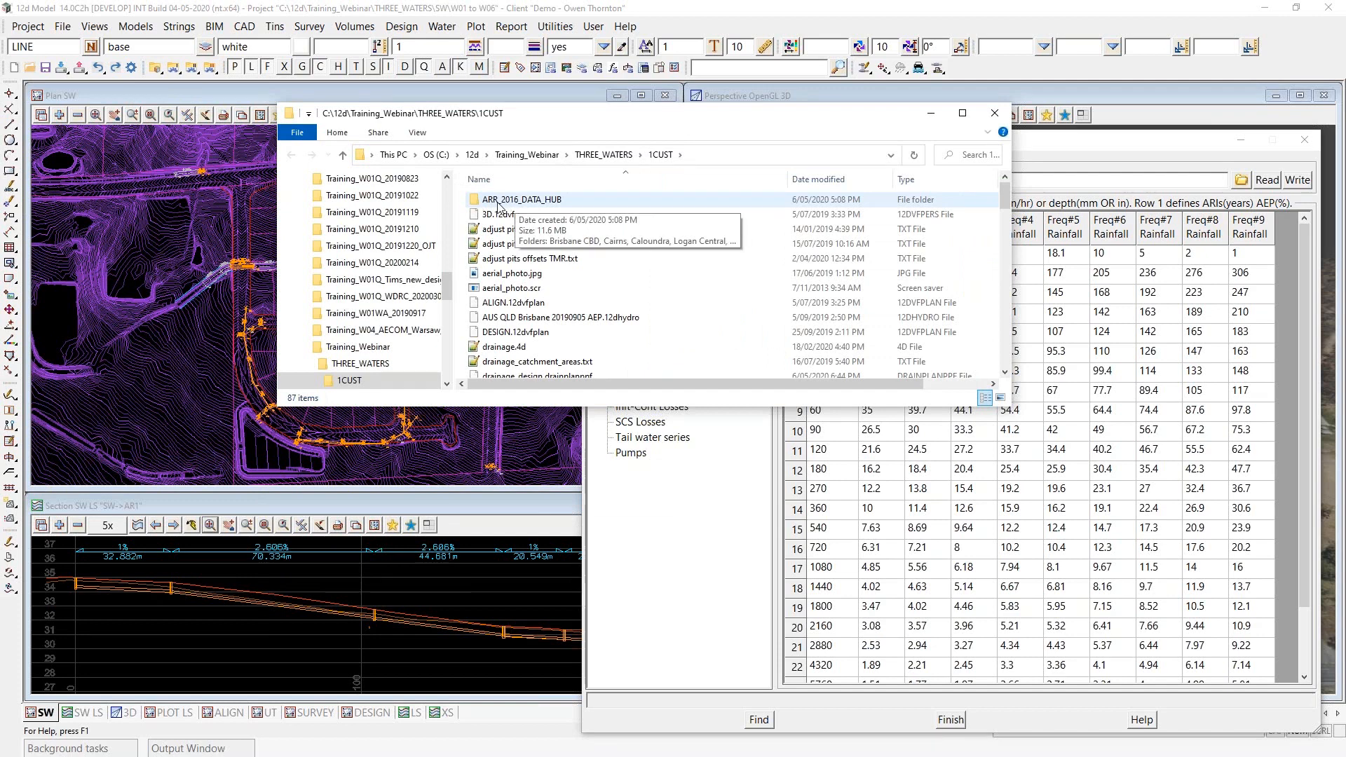
double_click(498, 201)
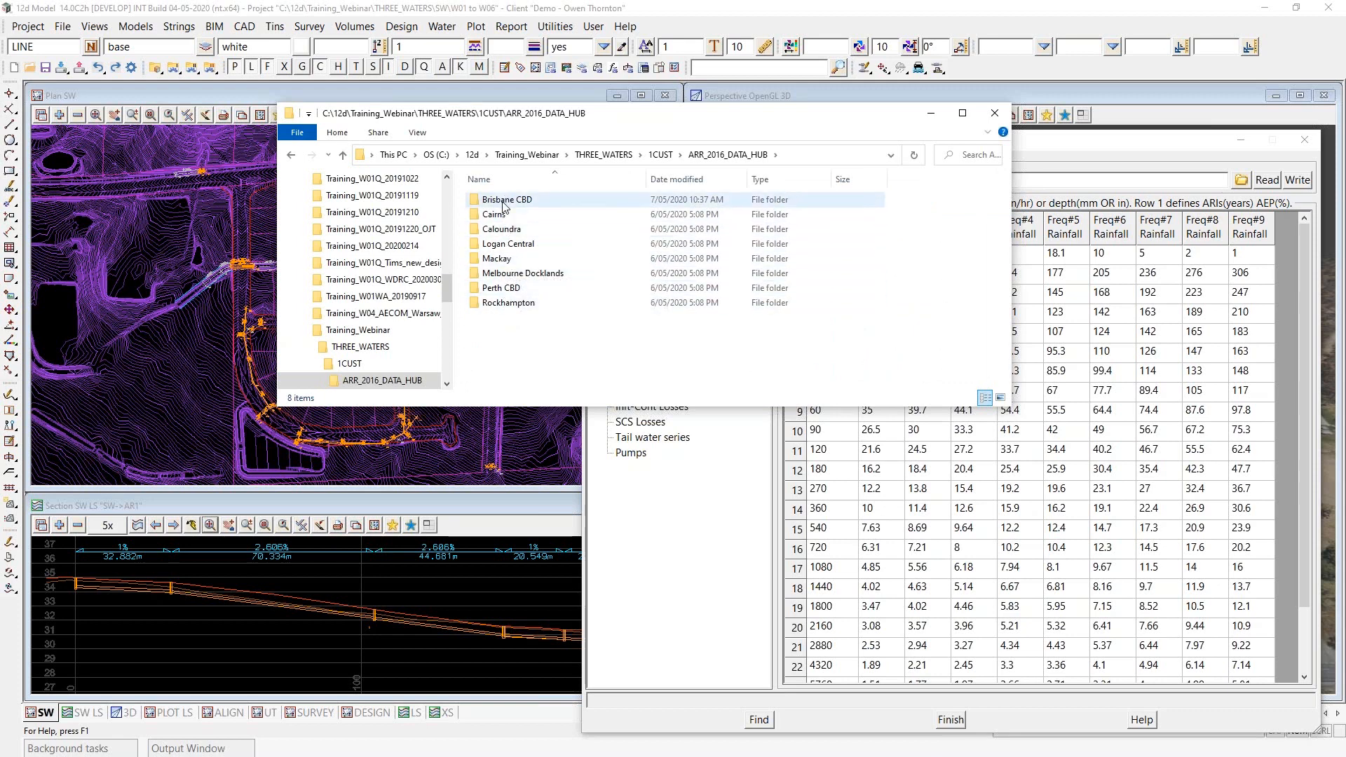
double_click(502, 201)
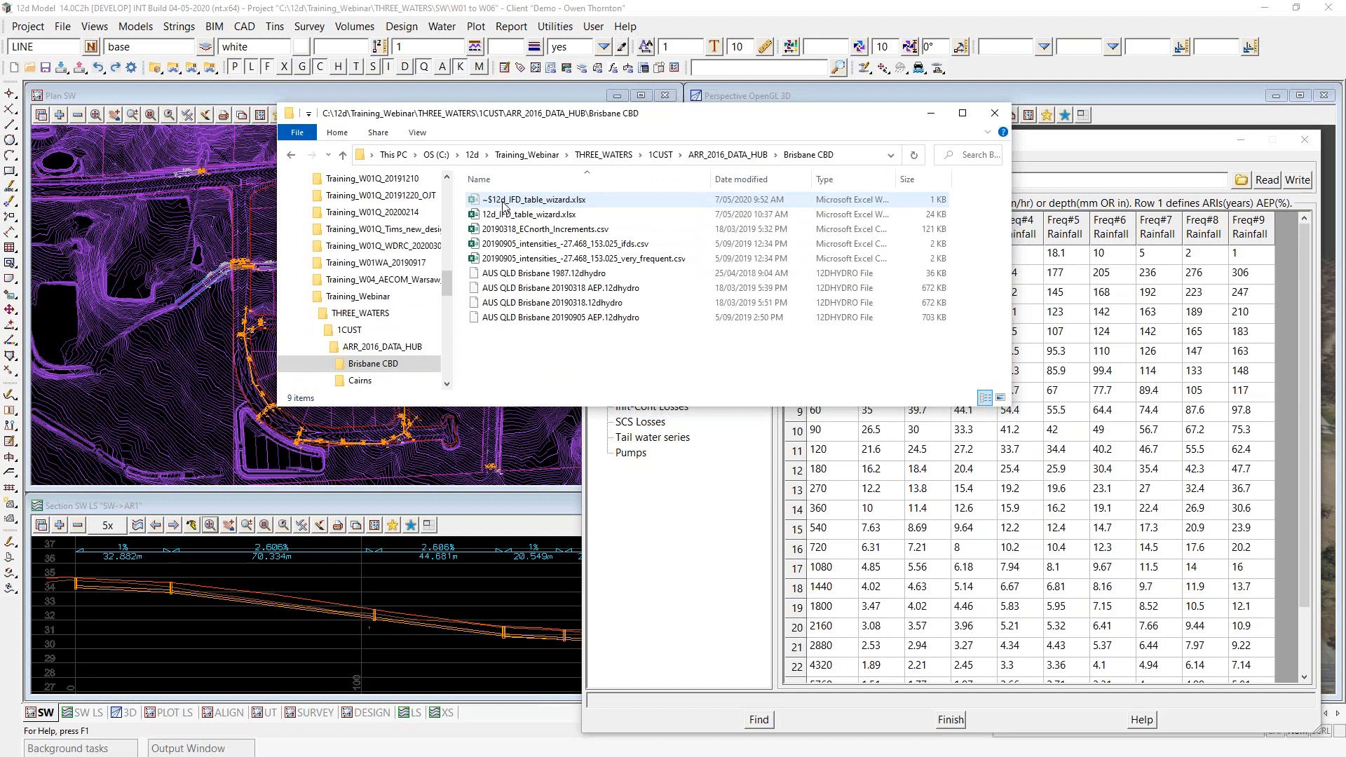
left_click(545, 244)
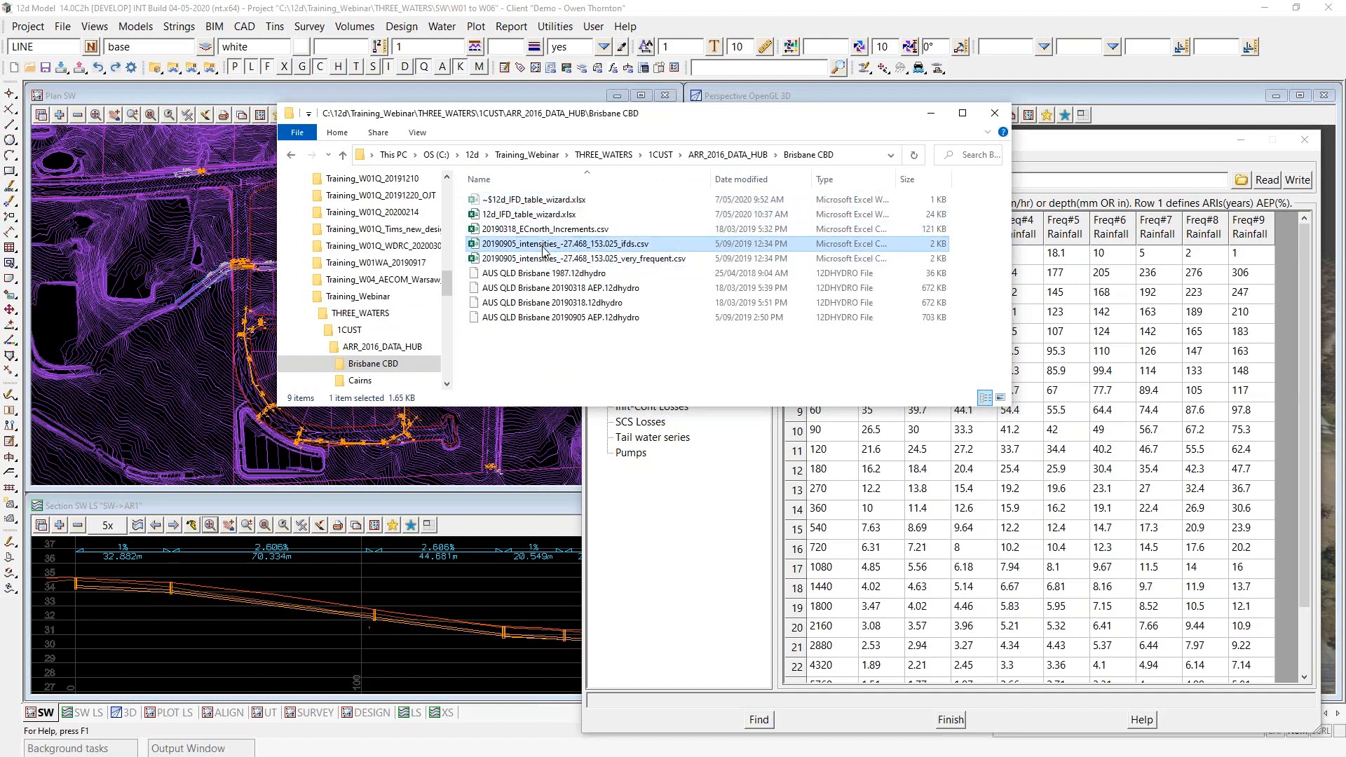
left_click(546, 258, "ctrl")
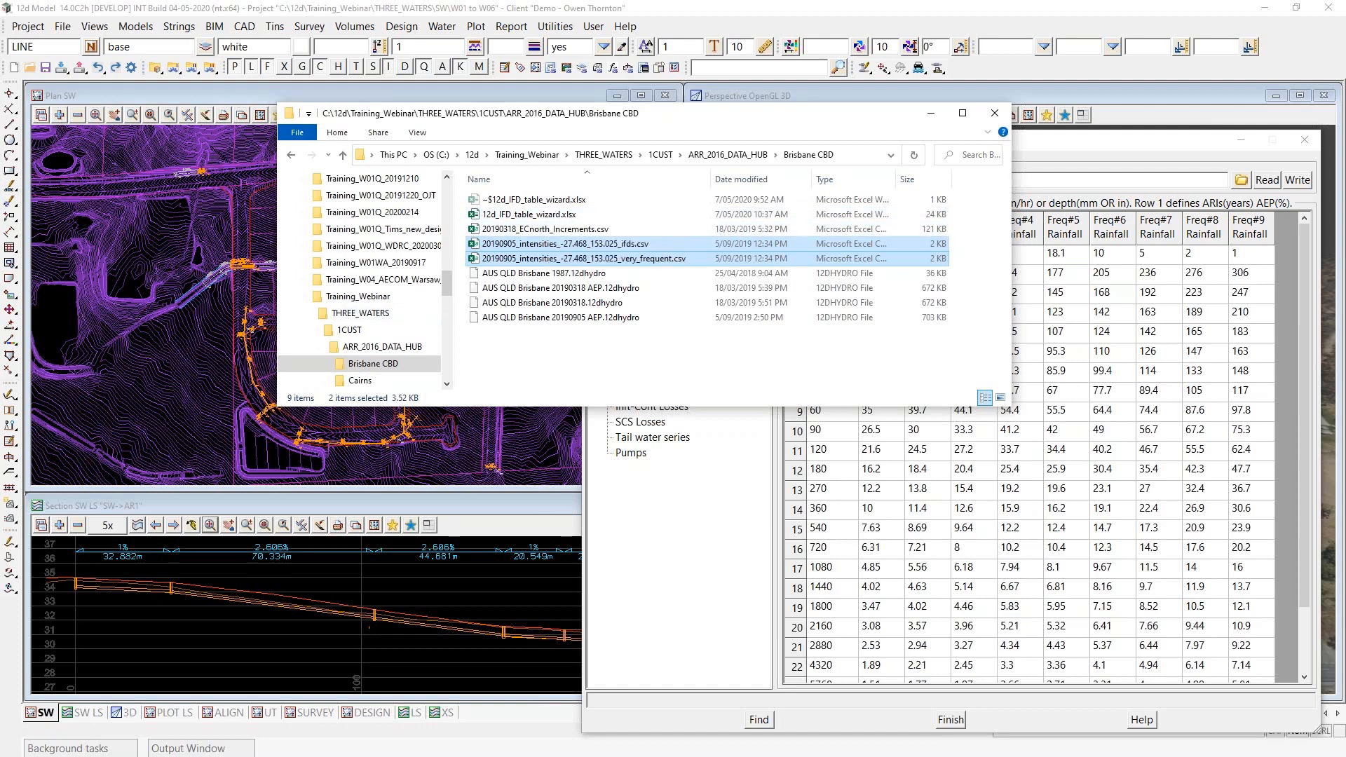
- Switch to the 12d_IFD_table_wizard.xlsx workbook in Excel and show the BOM AEP sheet
key("alt+Tab")
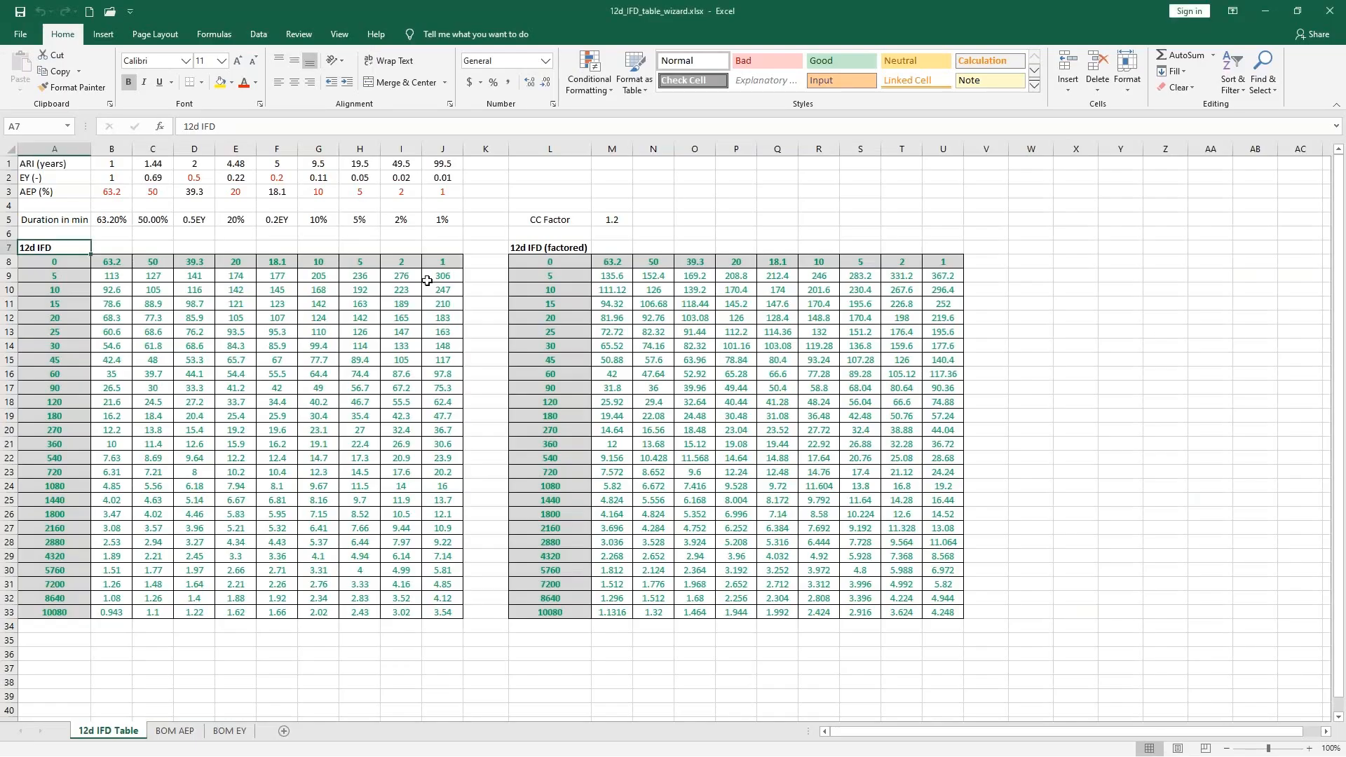
left_click(1237, 371)
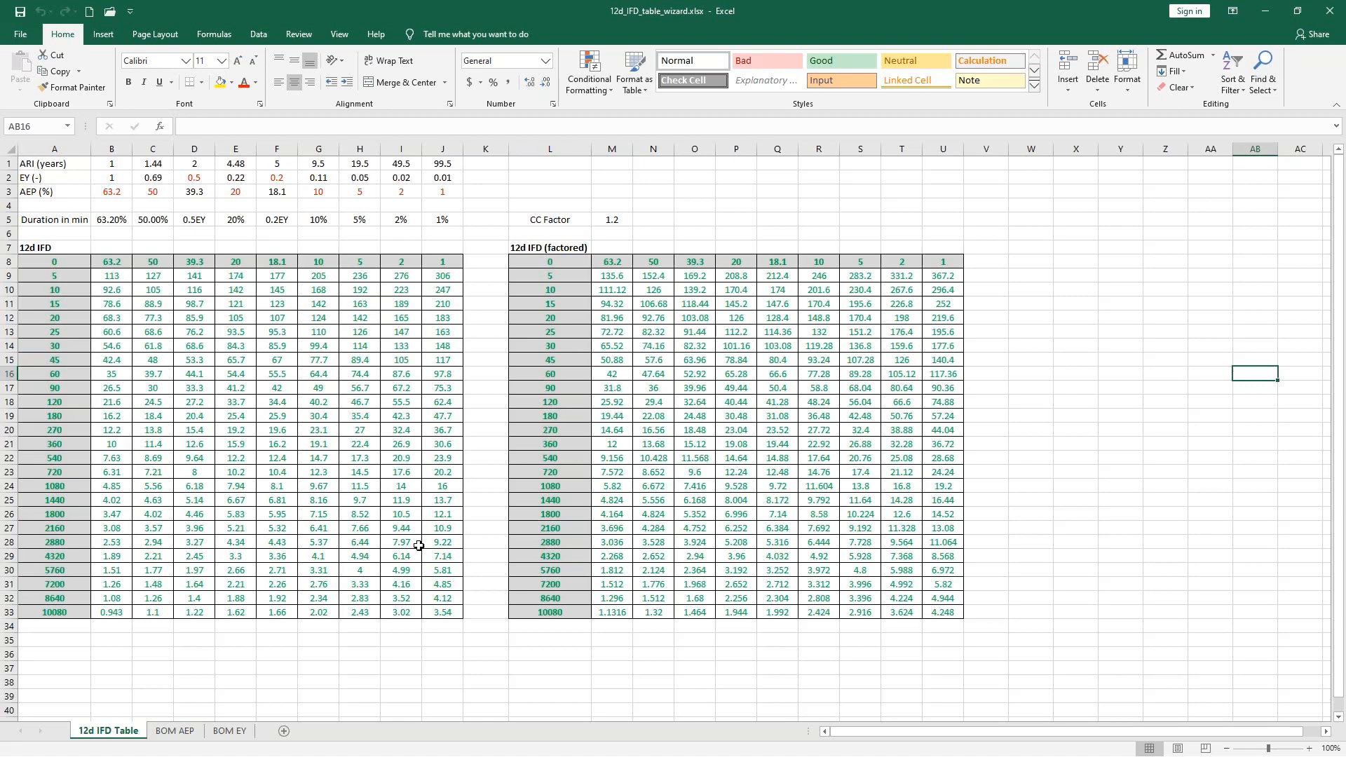
left_click(177, 733)
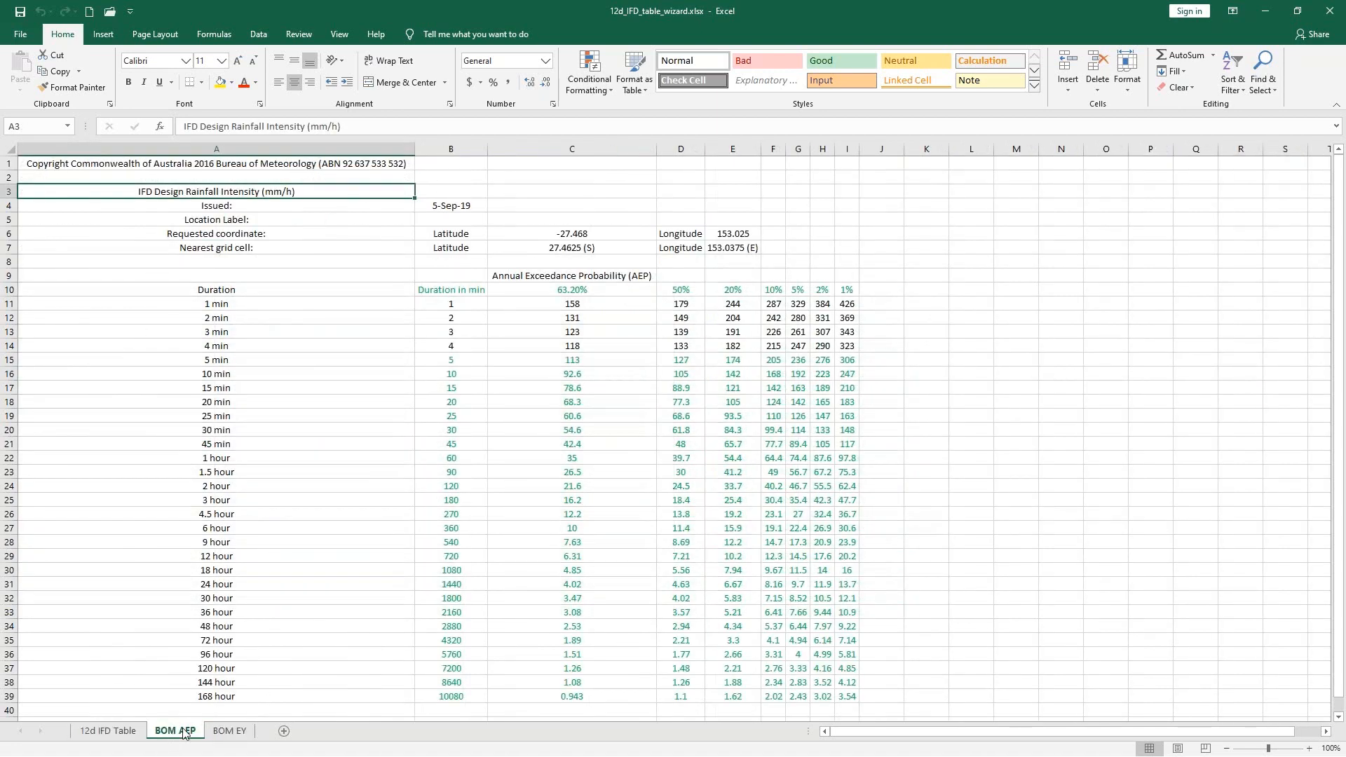
- Compare the BOM AEP and BOM EY sheets of rainfall intensities, ending on the BOM AEP sheet
left_click(224, 731)
left_click(178, 733)
left_click(237, 733)
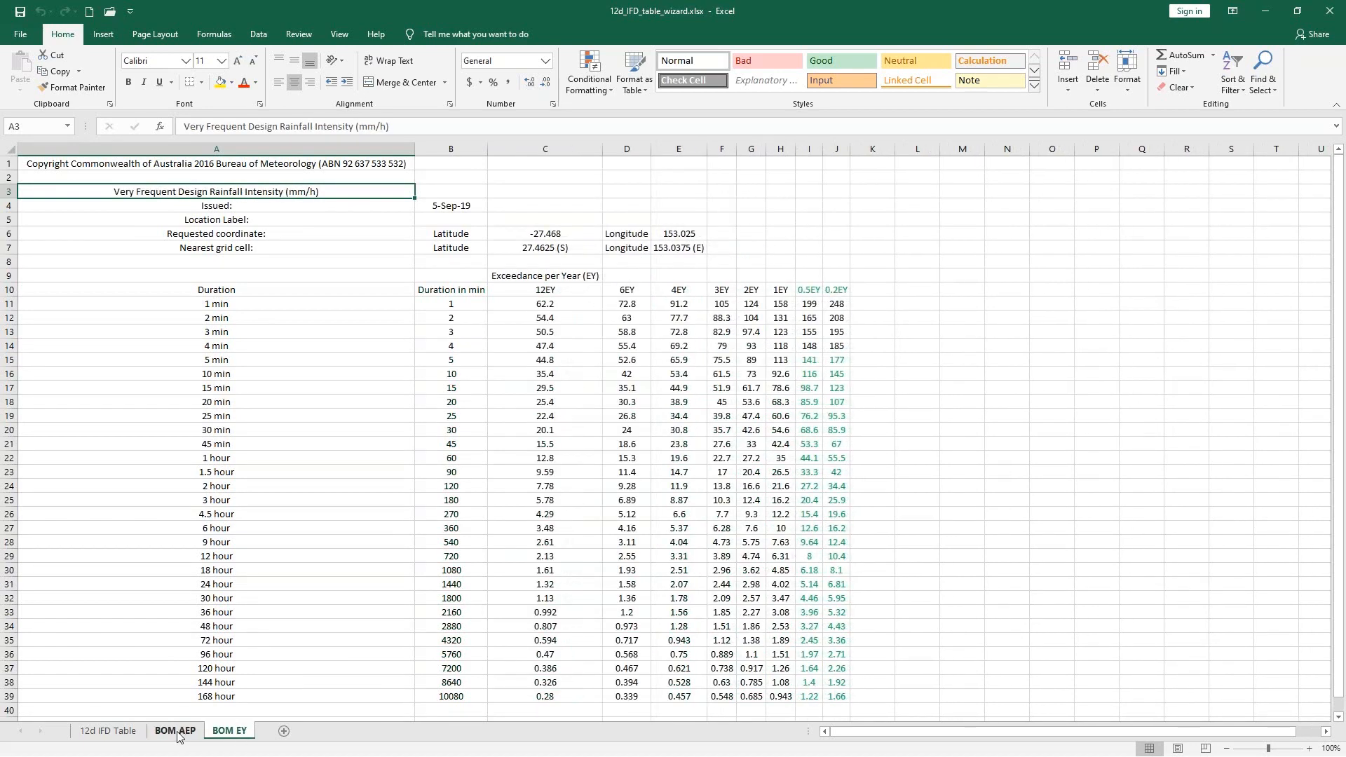
left_click(178, 734)
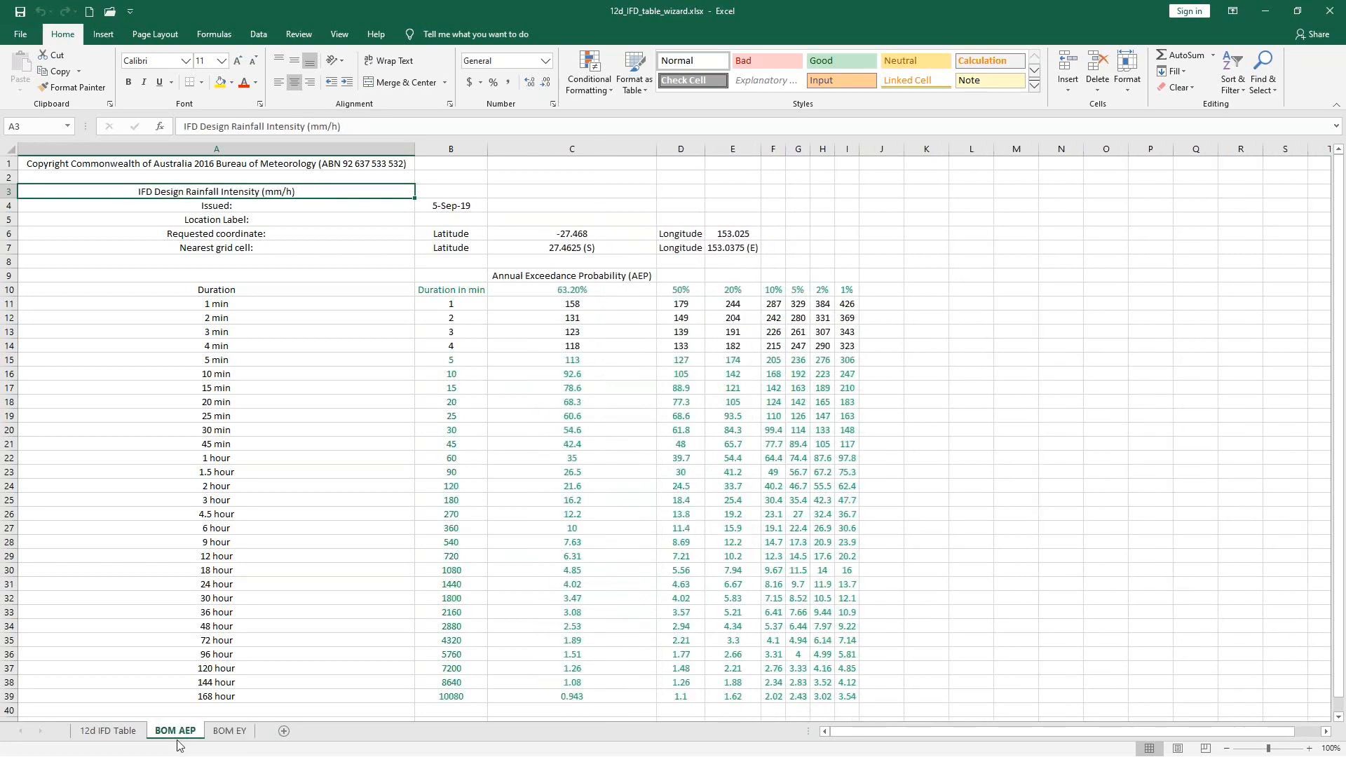
left_click(228, 731)
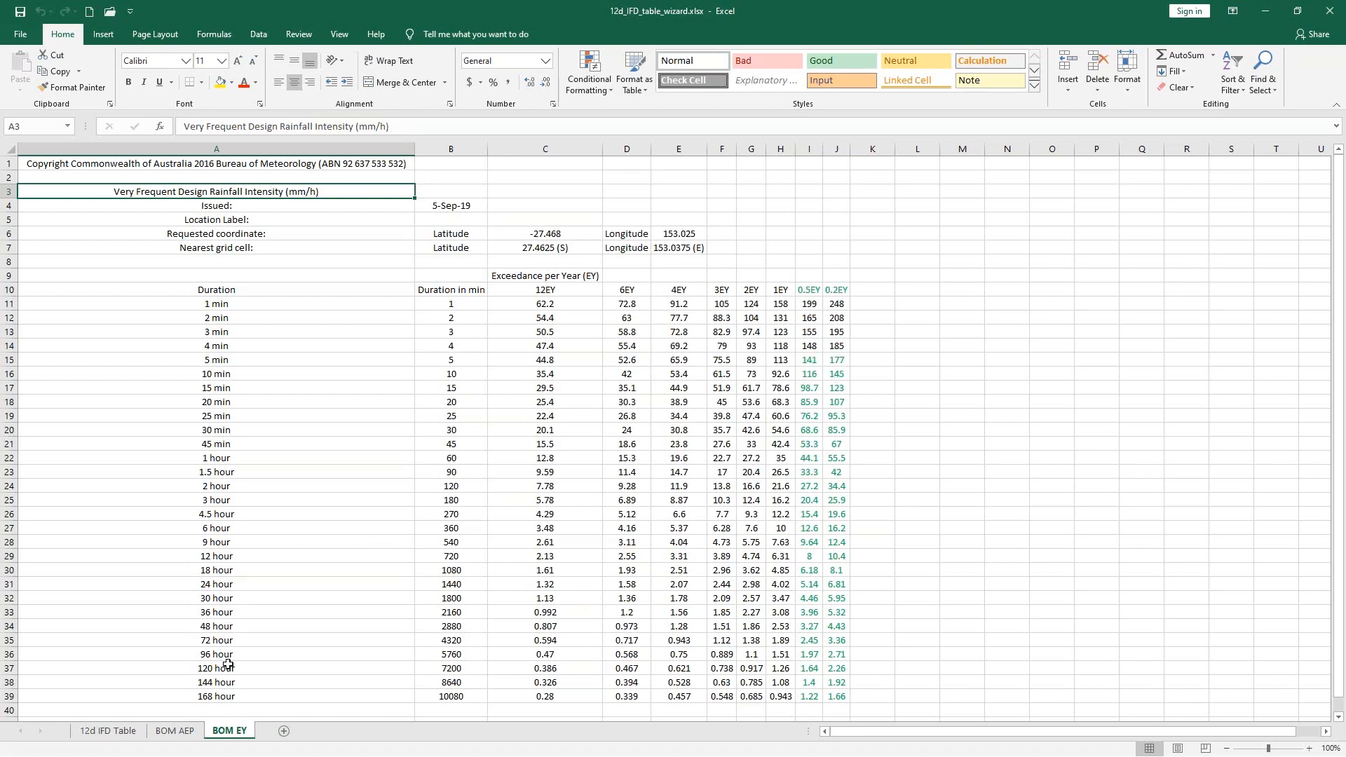
left_click(172, 739)
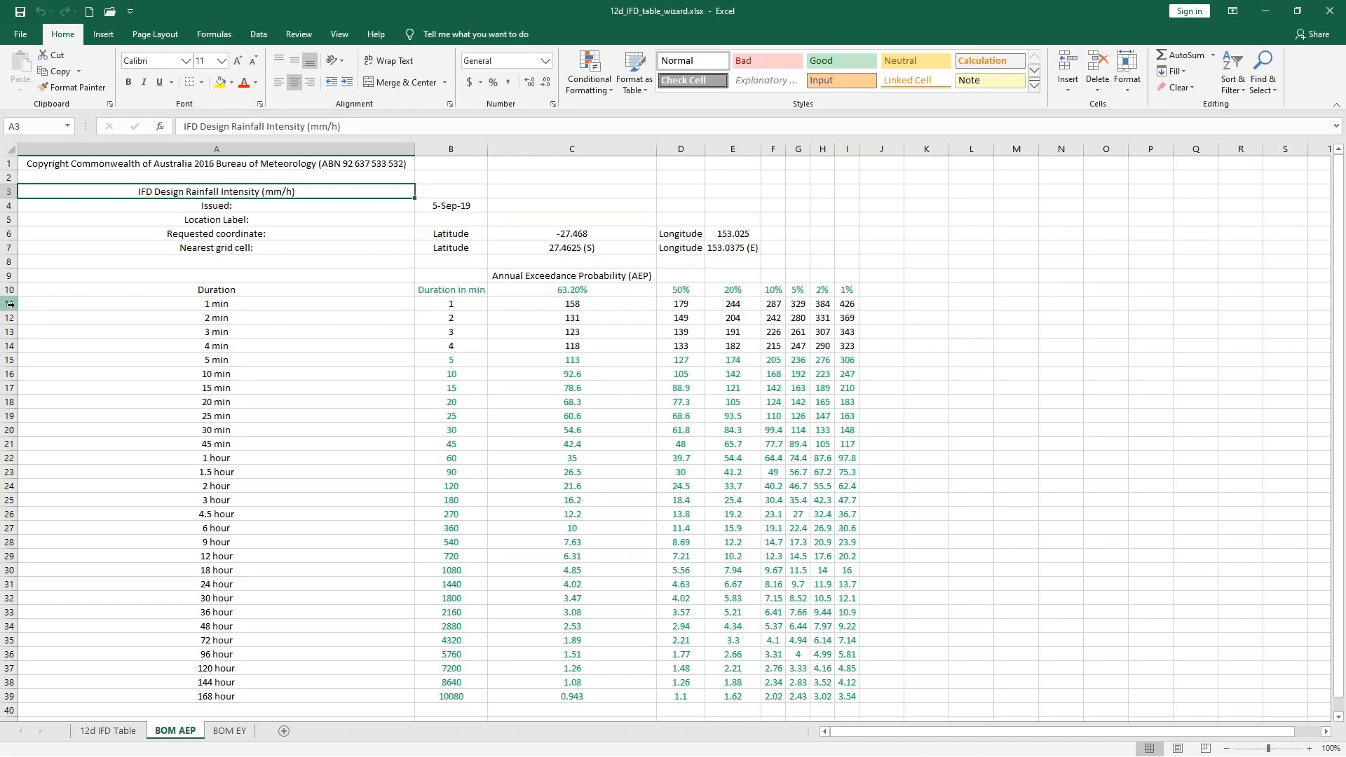
- Highlight the 1 to 4 min rows on the BOM AEP sheet, and select the 5 min duration as the starting row
left_click_drag(10, 303, 9, 345)
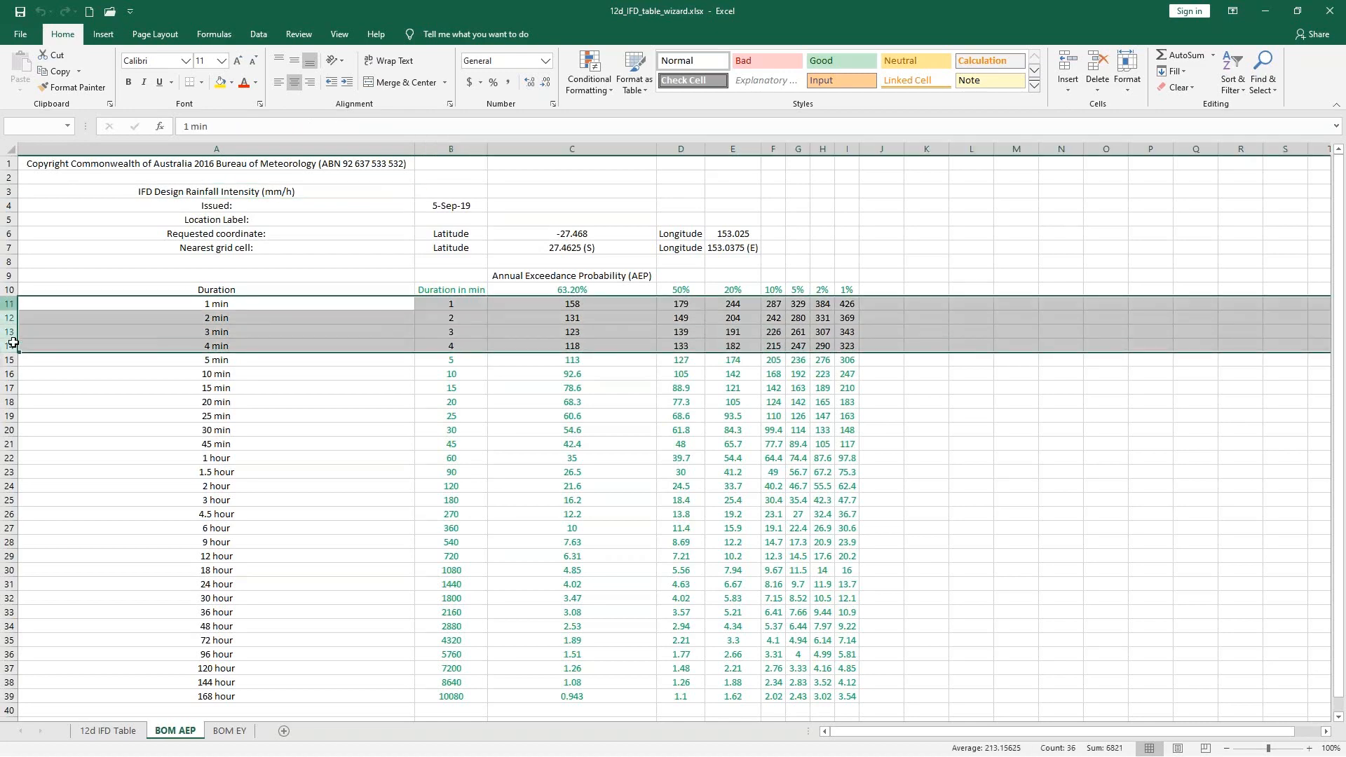
left_click(305, 346)
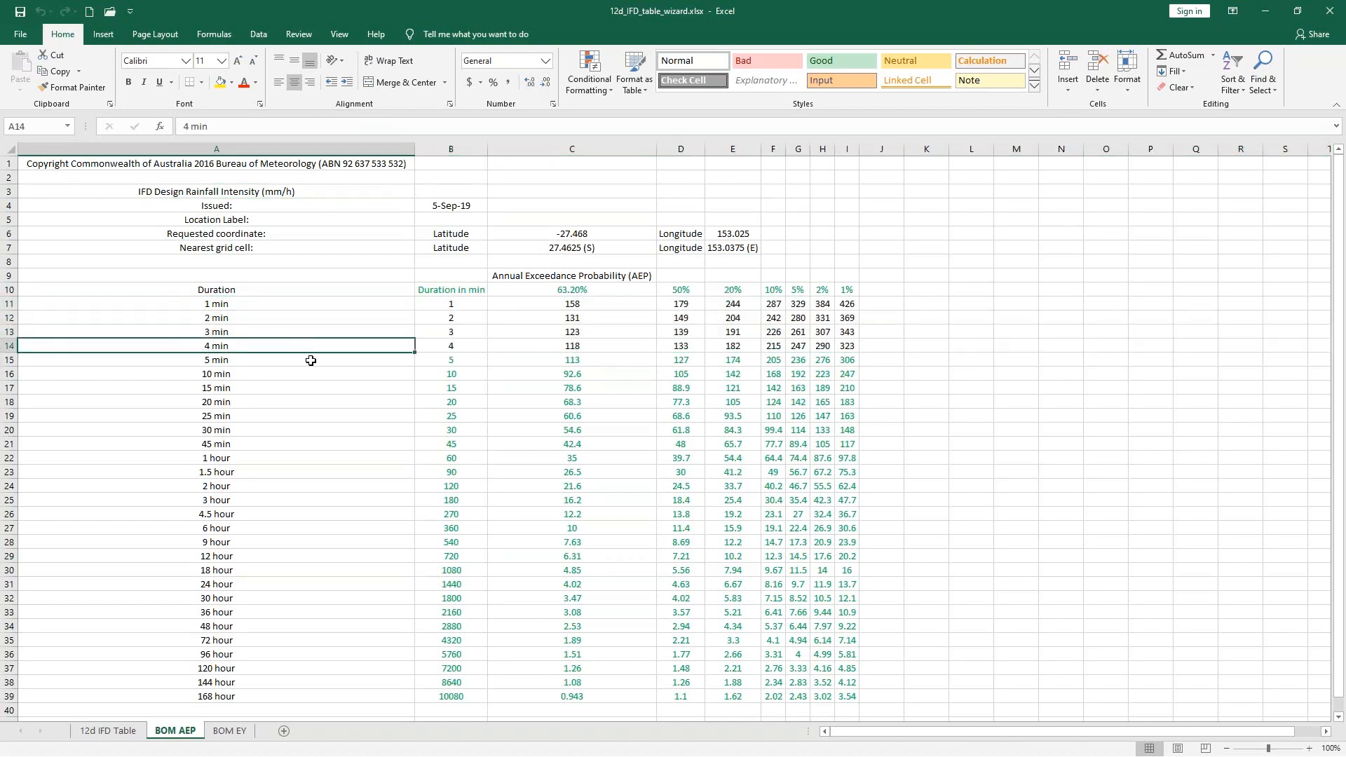
left_click(311, 361)
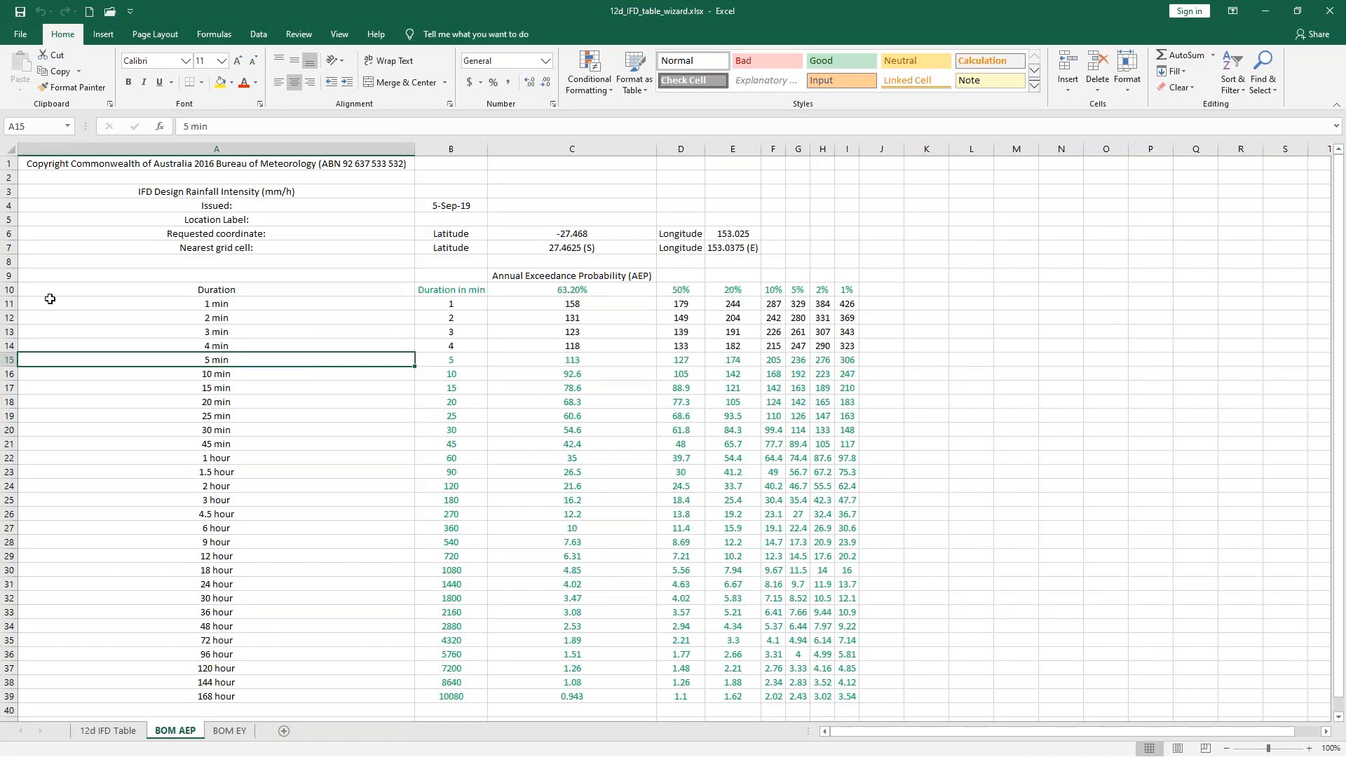
left_click_drag(10, 303, 11, 345)
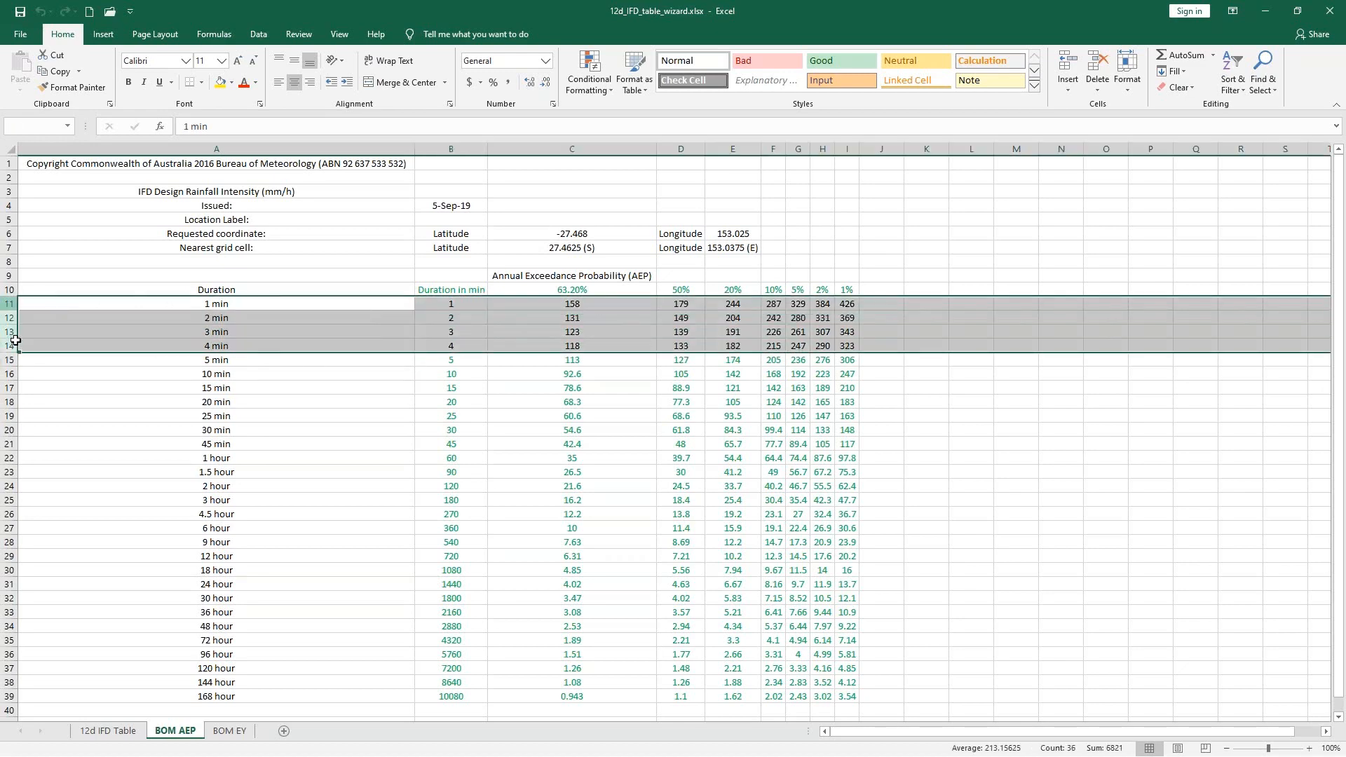
left_click(375, 360)
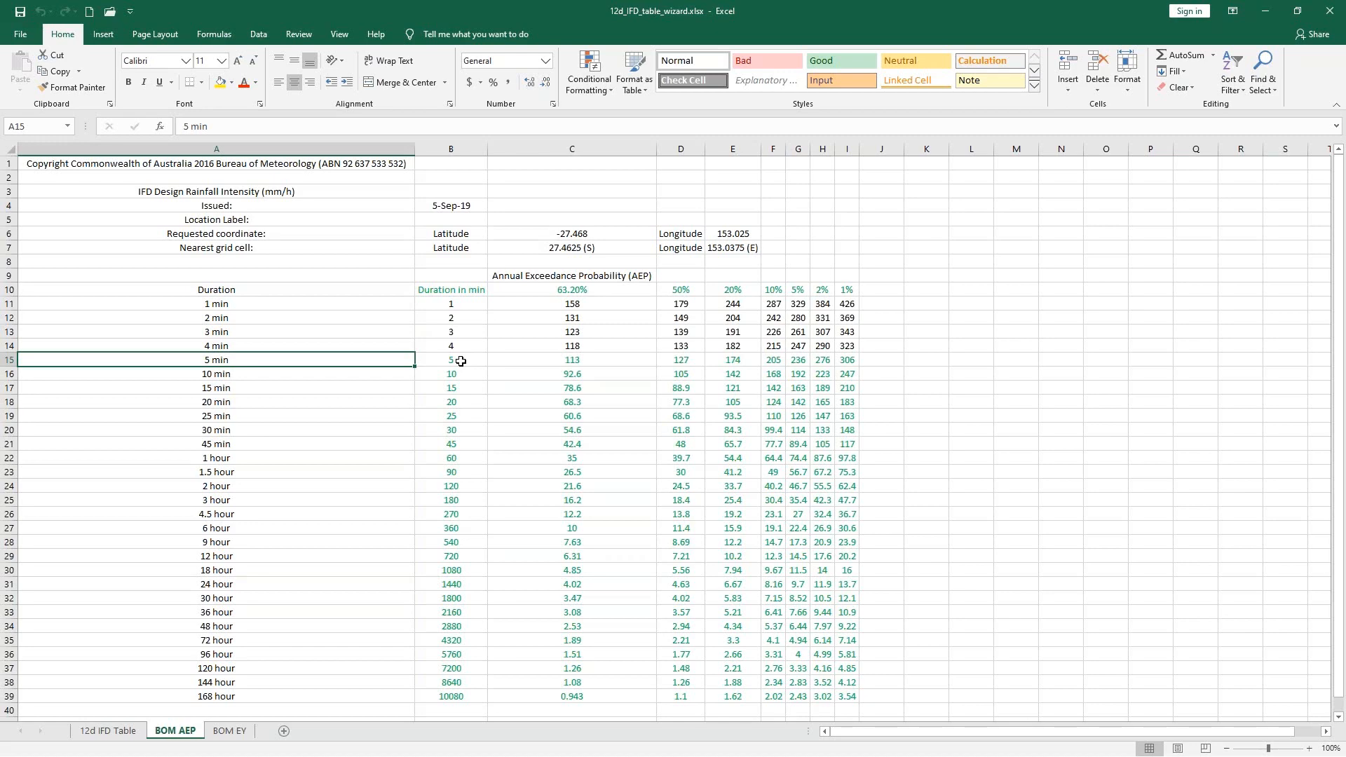
- Show the 12d IFD Table sheet, highlight the unfactored 12d IFD table, and inspect the formula in cell B9
left_click(112, 732)
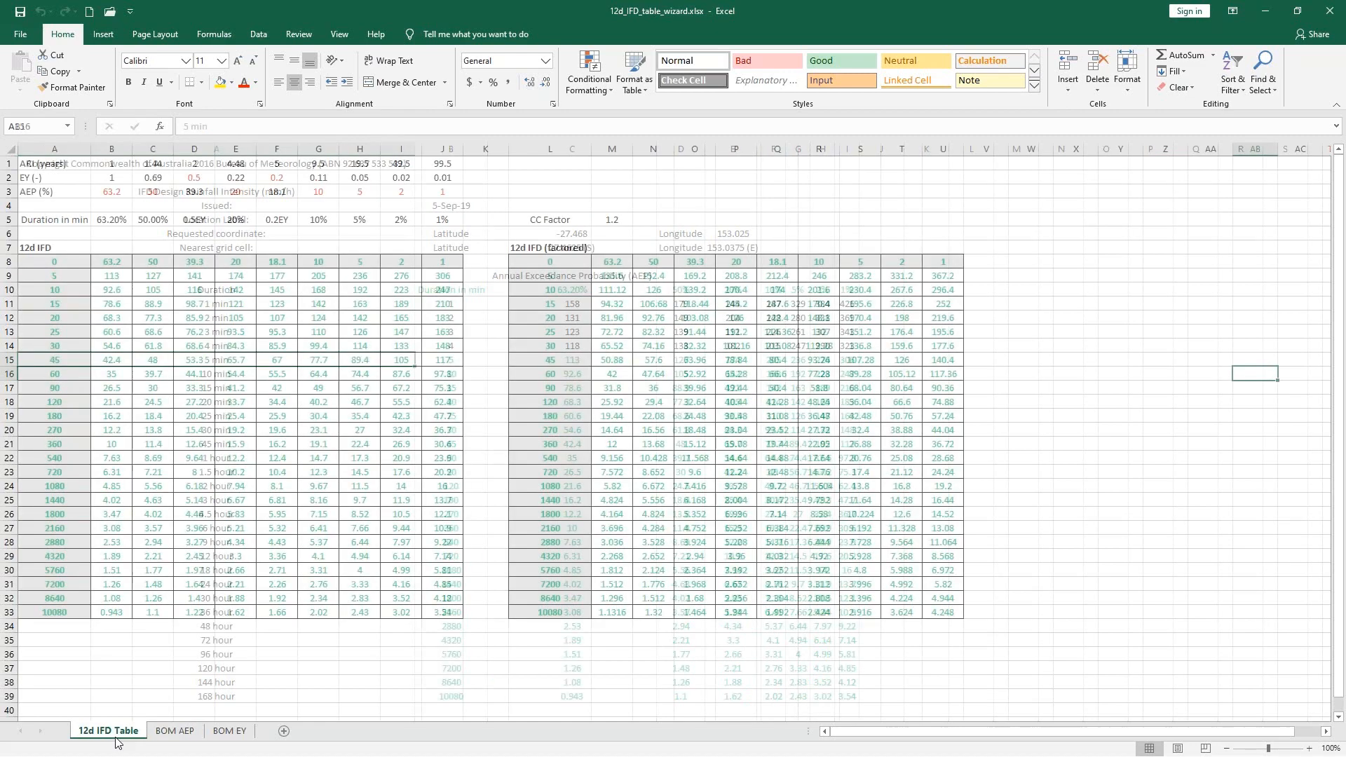
left_click_drag(94, 278, 449, 616)
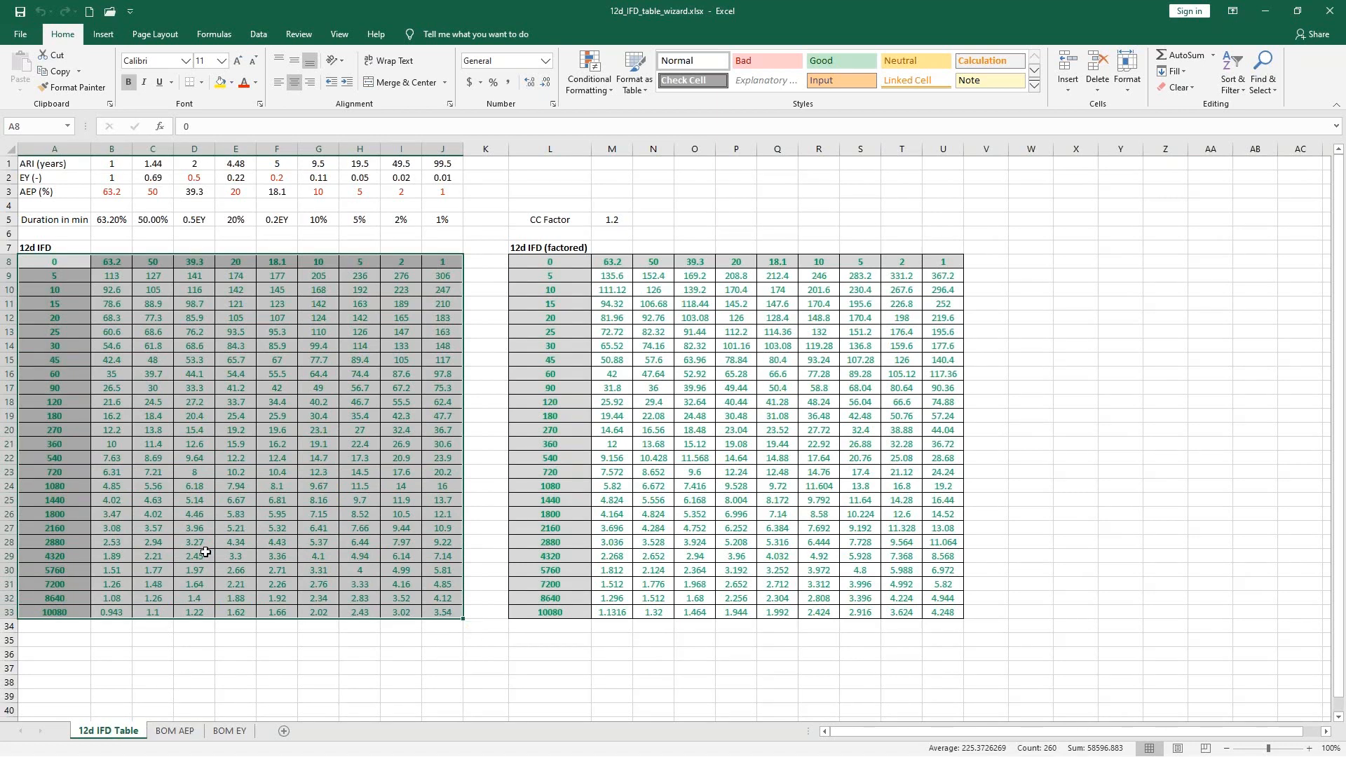
left_click(112, 275)
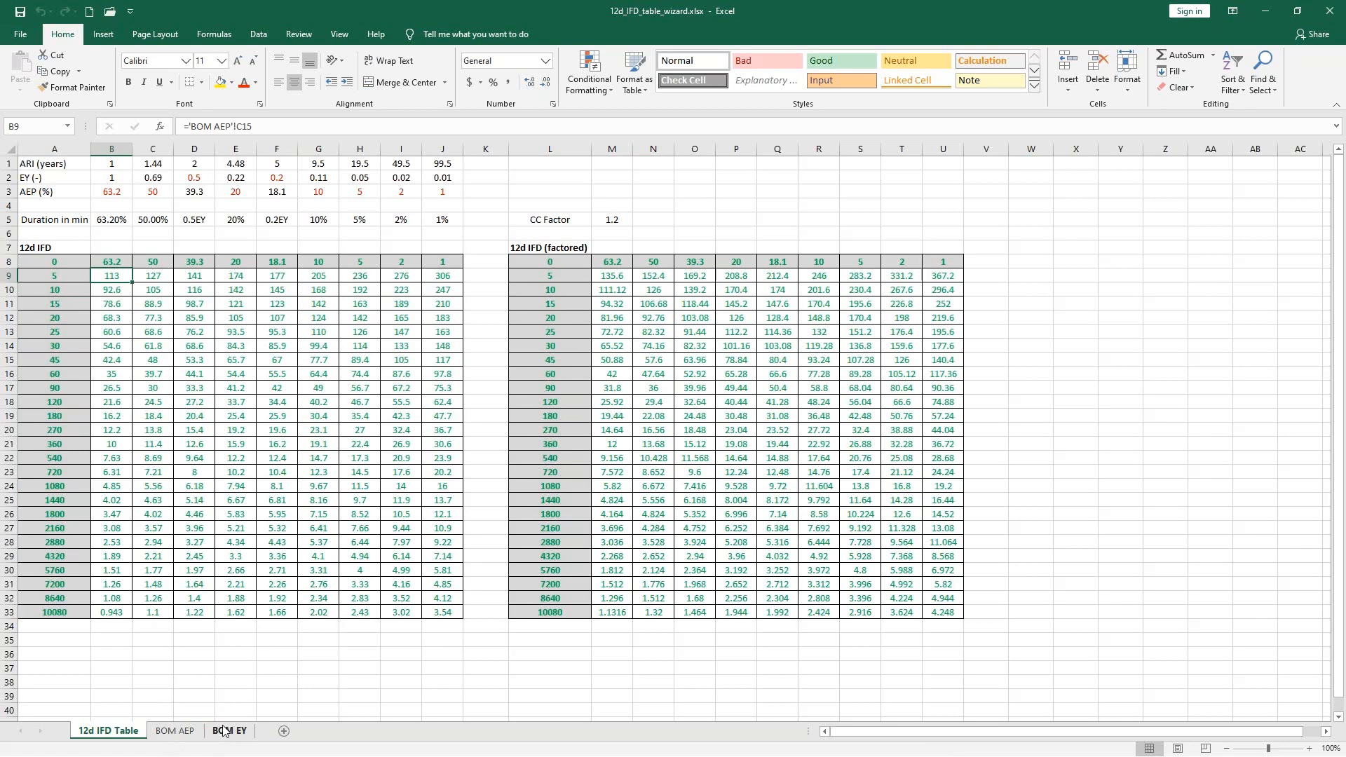
left_click(317, 654)
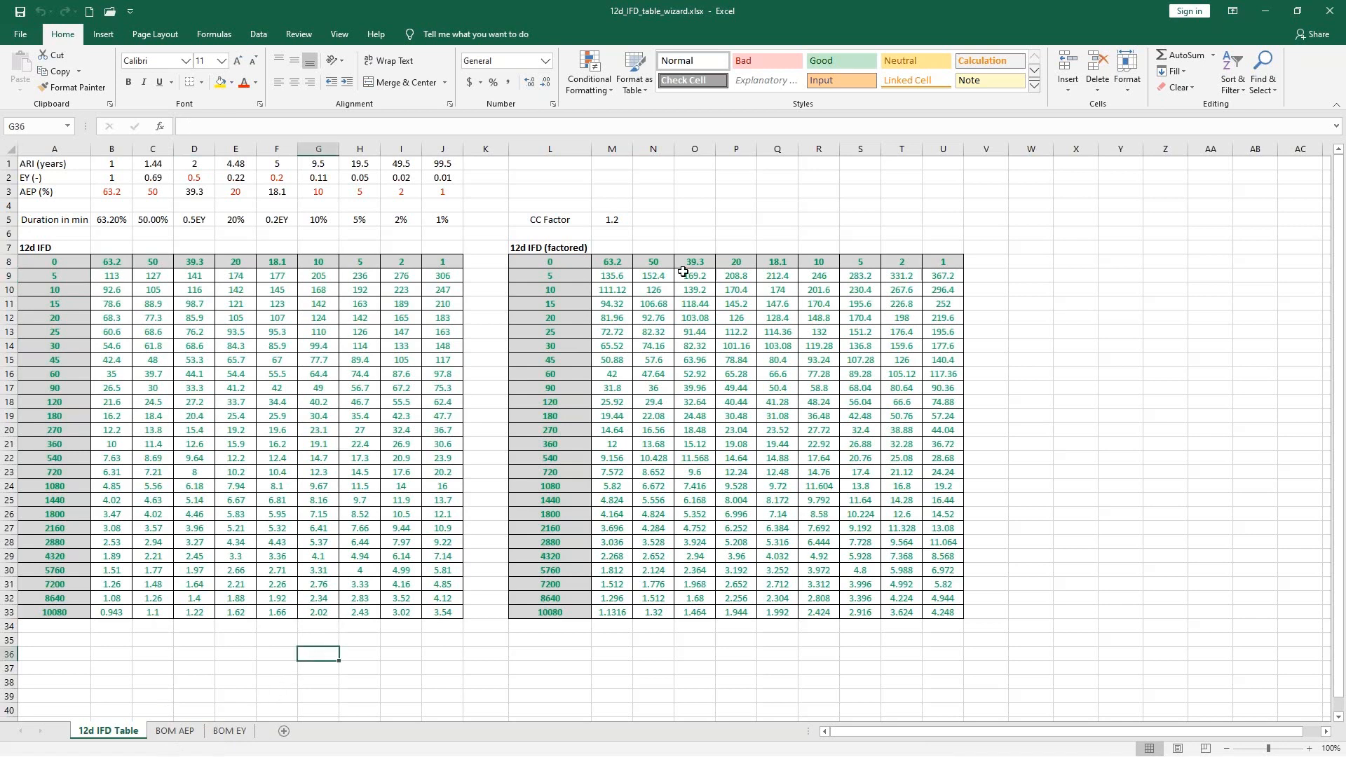
- Examine the CC Factor and highlight the intensities M9:U33 in the 12d IFD (factored) table
left_click(651, 222)
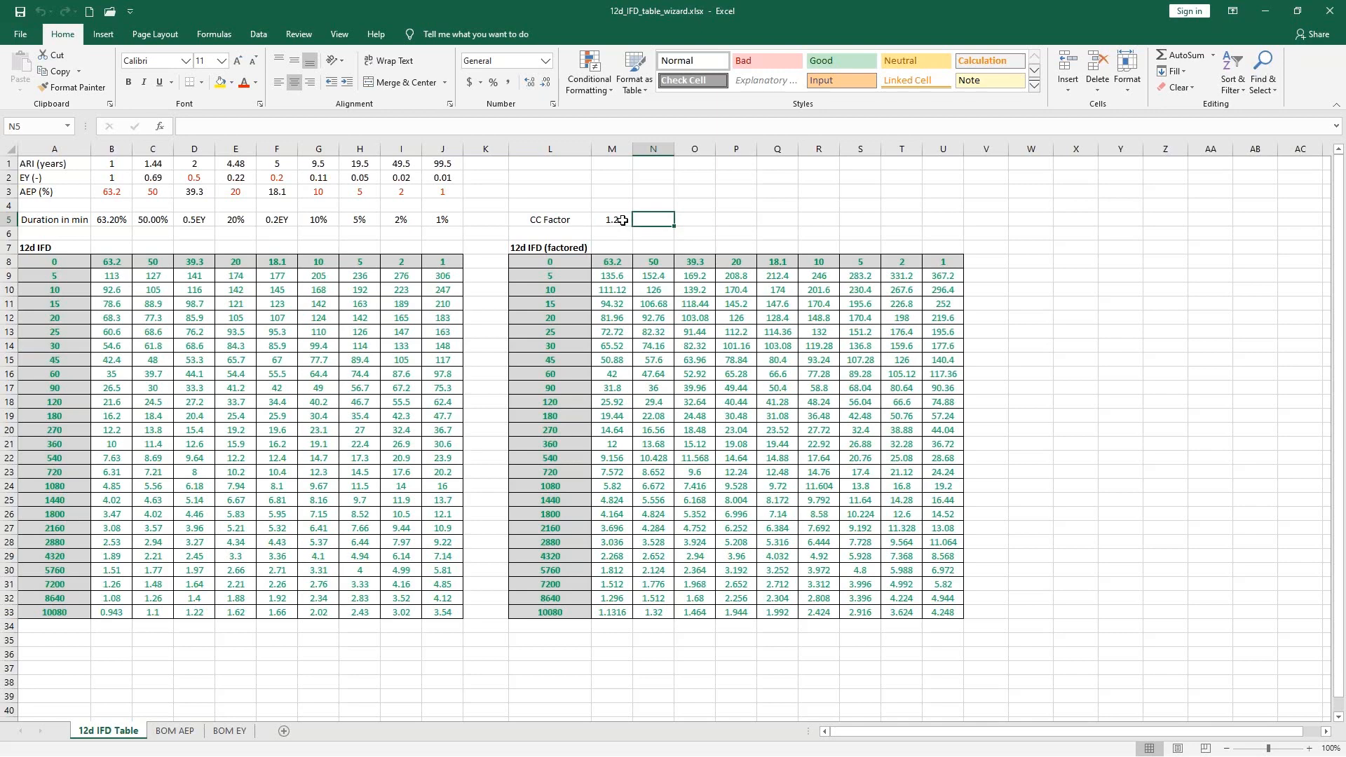
left_click_drag(612, 276, 928, 610)
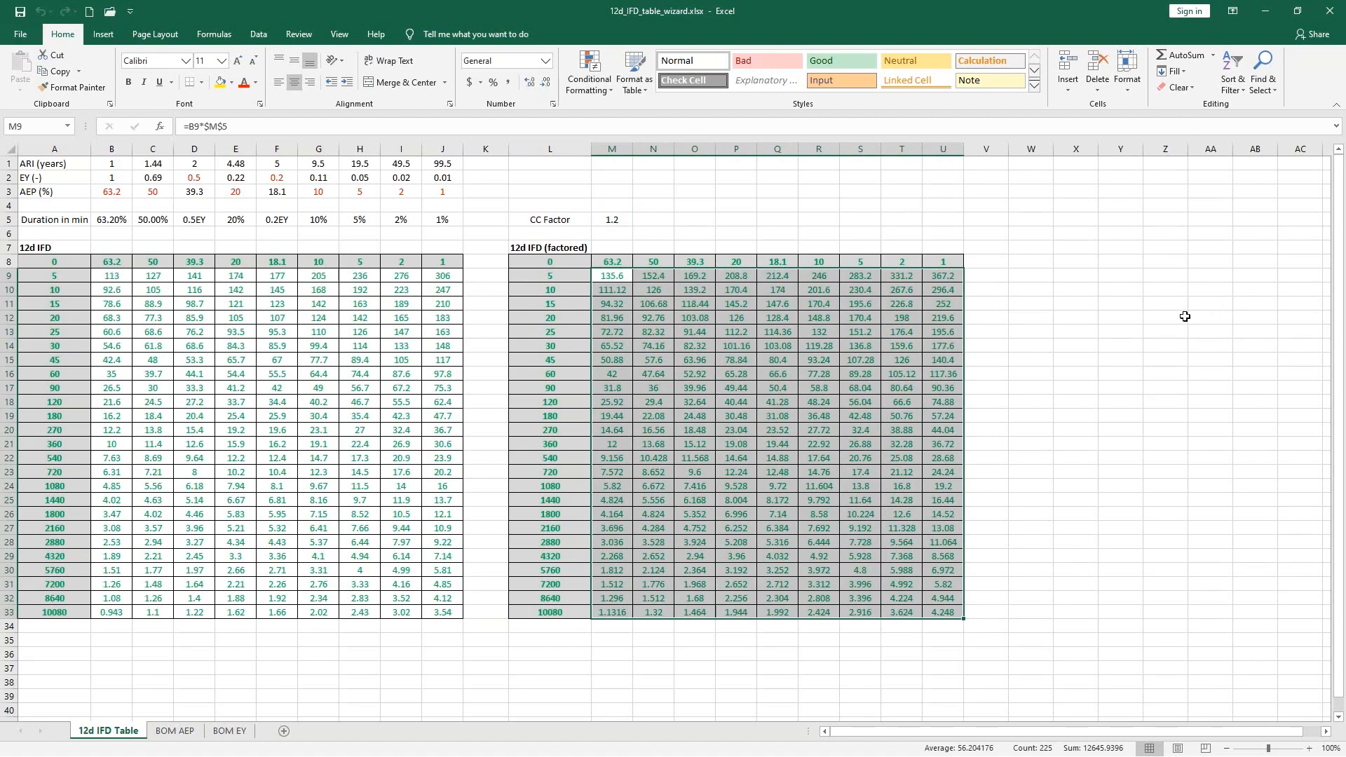
left_click(1118, 331)
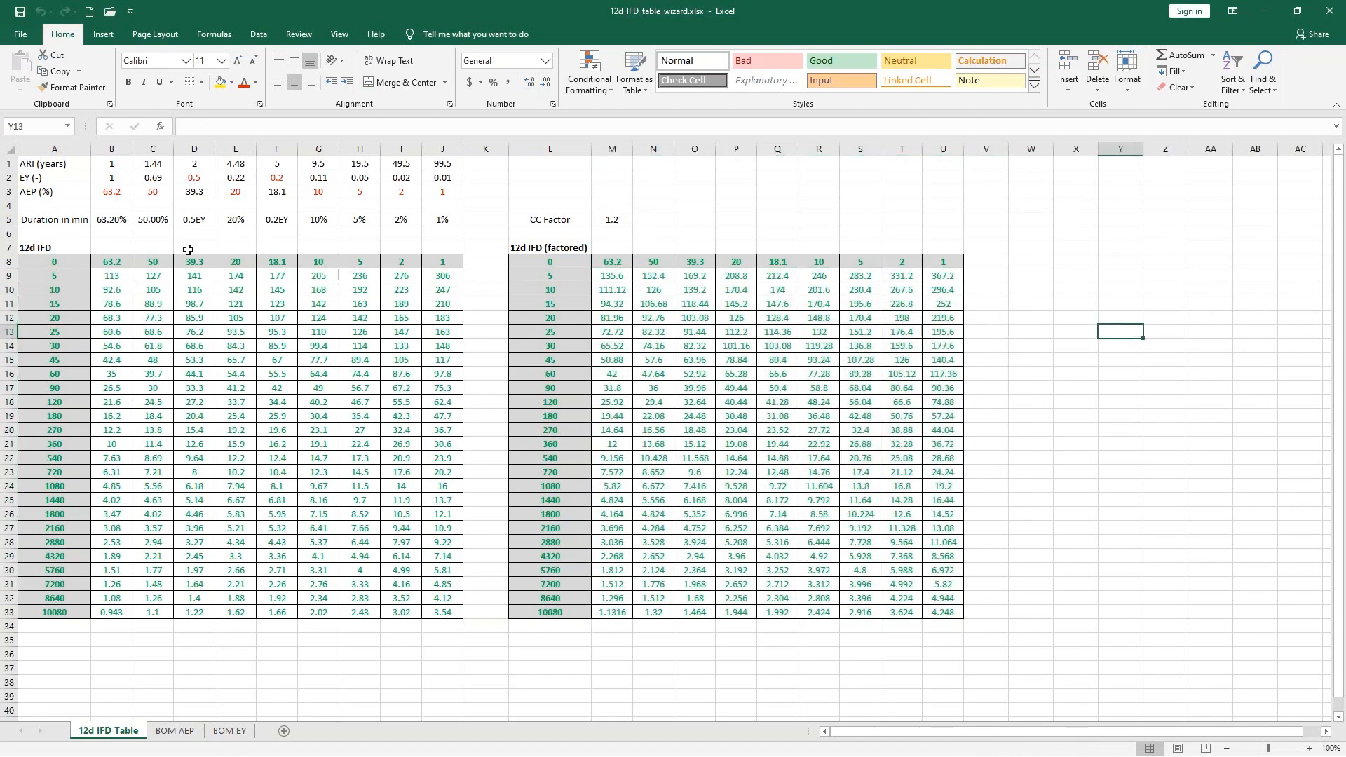
- Copy the unfactored 12d IFD table, cells A8:J33, and switch to the Rainfall File Editor in 12d Model
left_click_drag(57, 259, 440, 612)
right_click(439, 612)
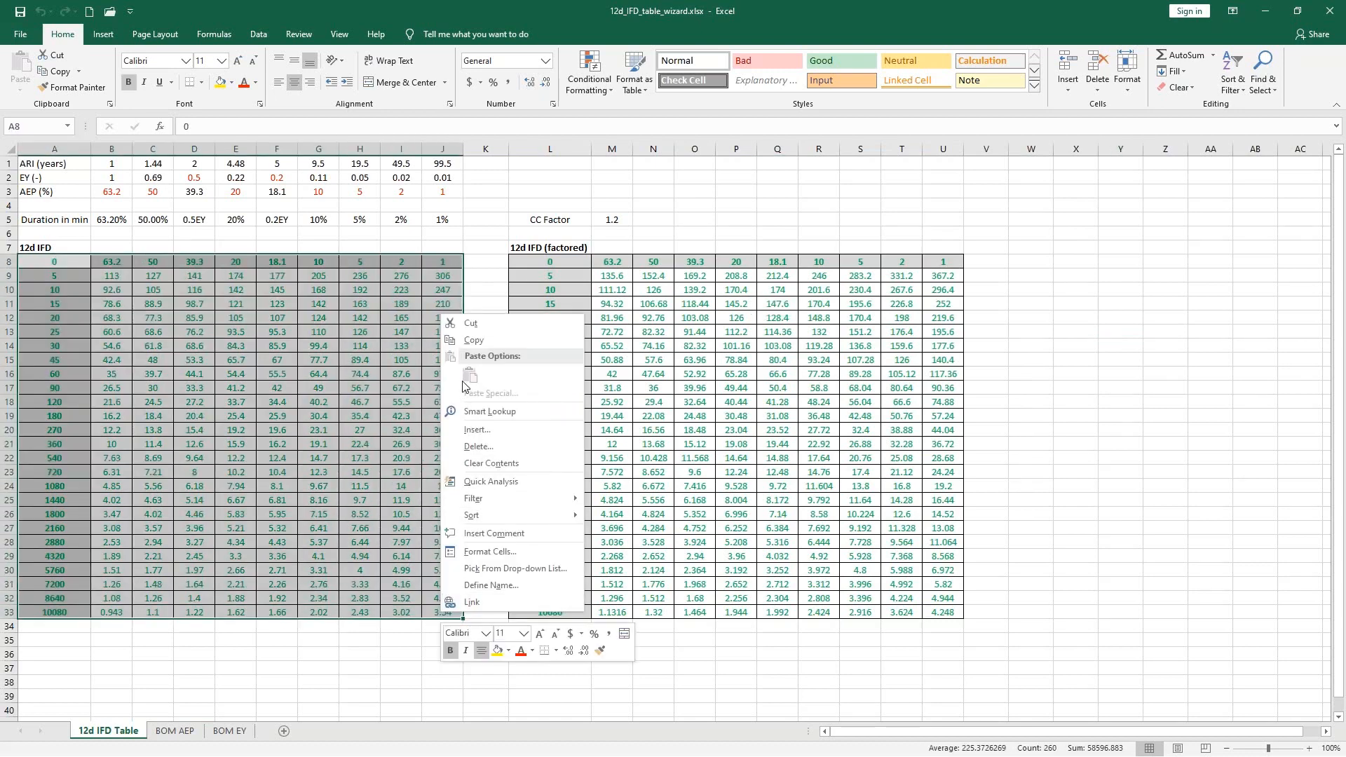
left_click(479, 347)
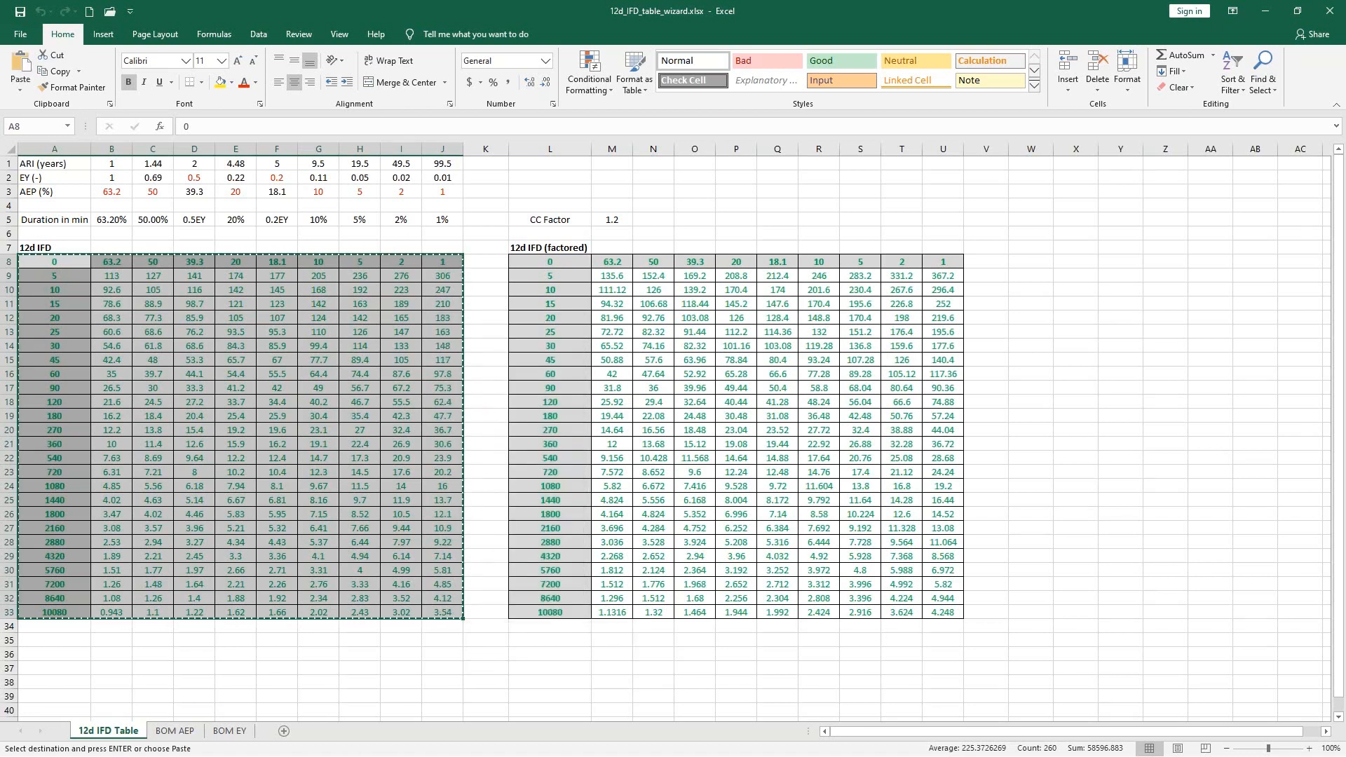
key("alt+Tab")
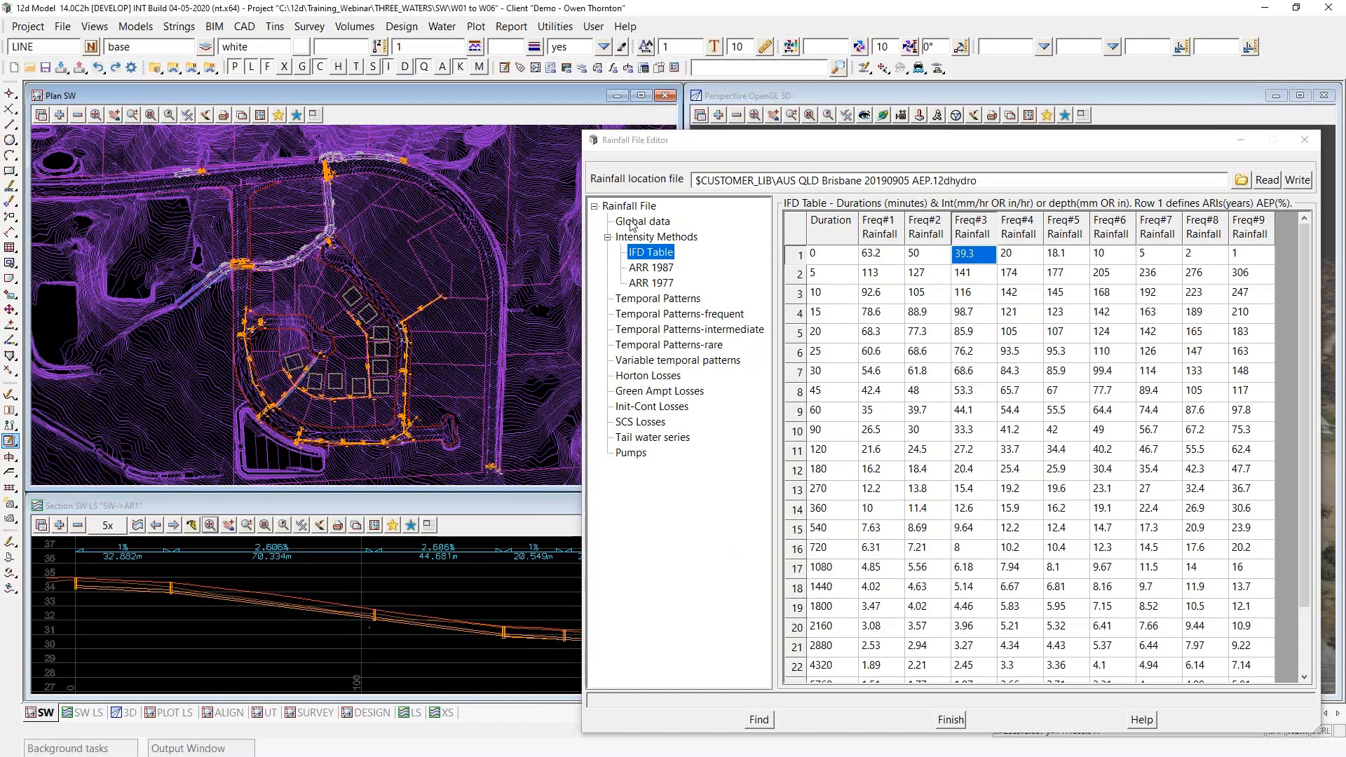
- Delete all existing rows of the IFD Table and paste the copied table over its cells
left_click(796, 237)
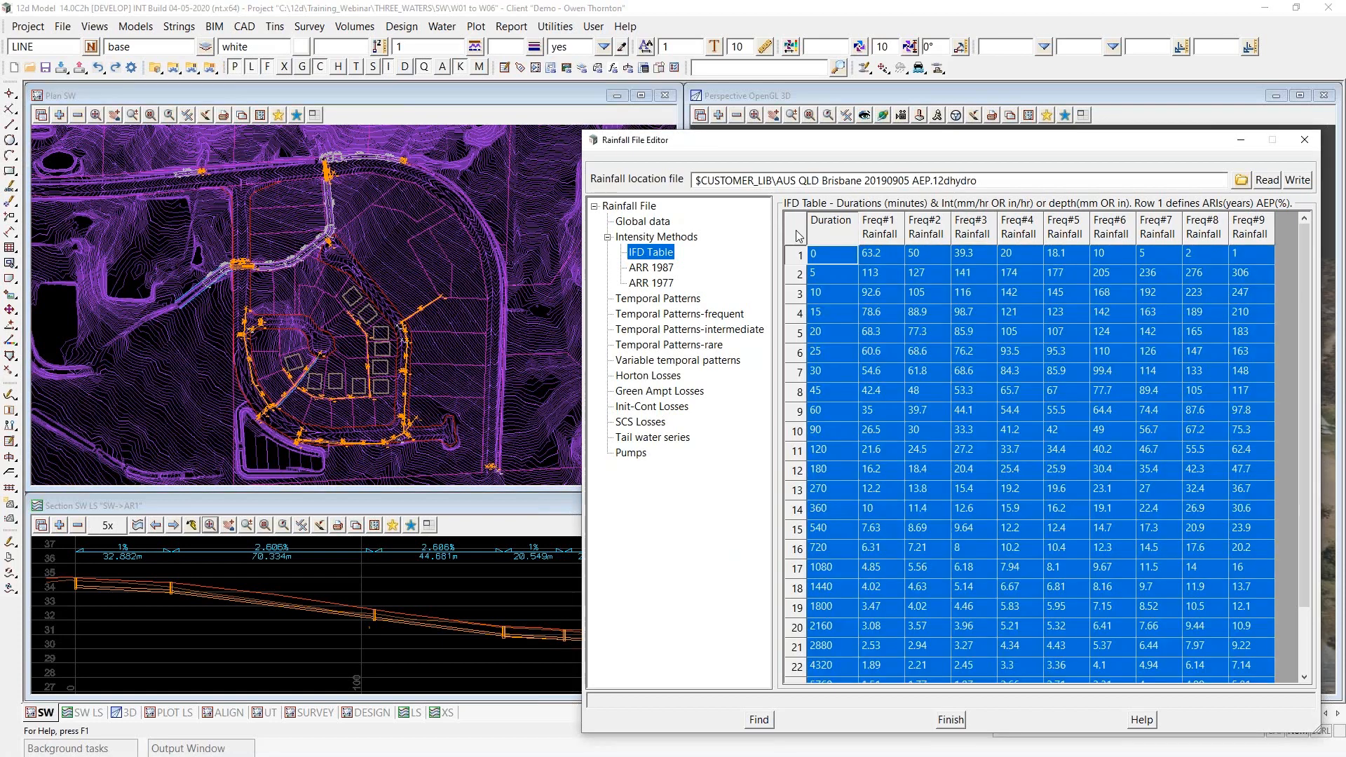
right_click(798, 236)
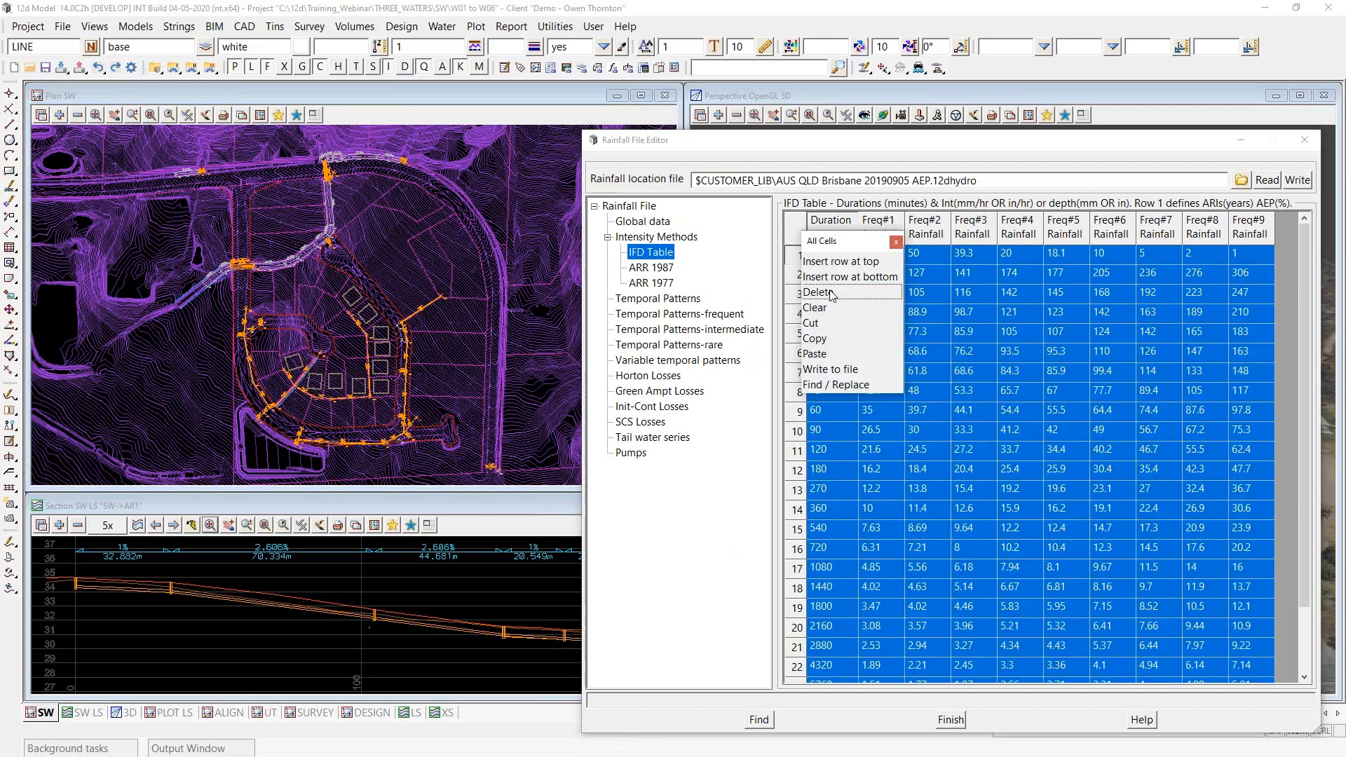
left_click(834, 294)
right_click(797, 229)
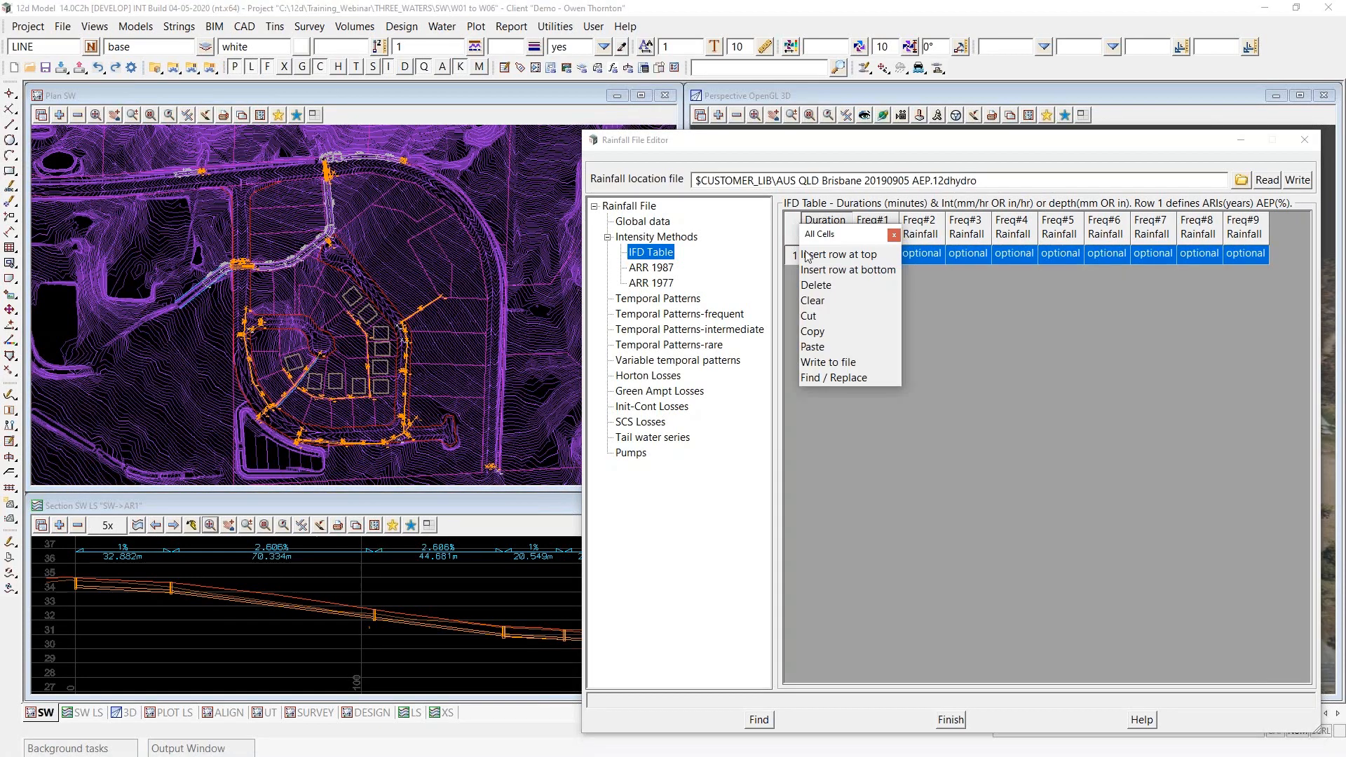
left_click(820, 344)
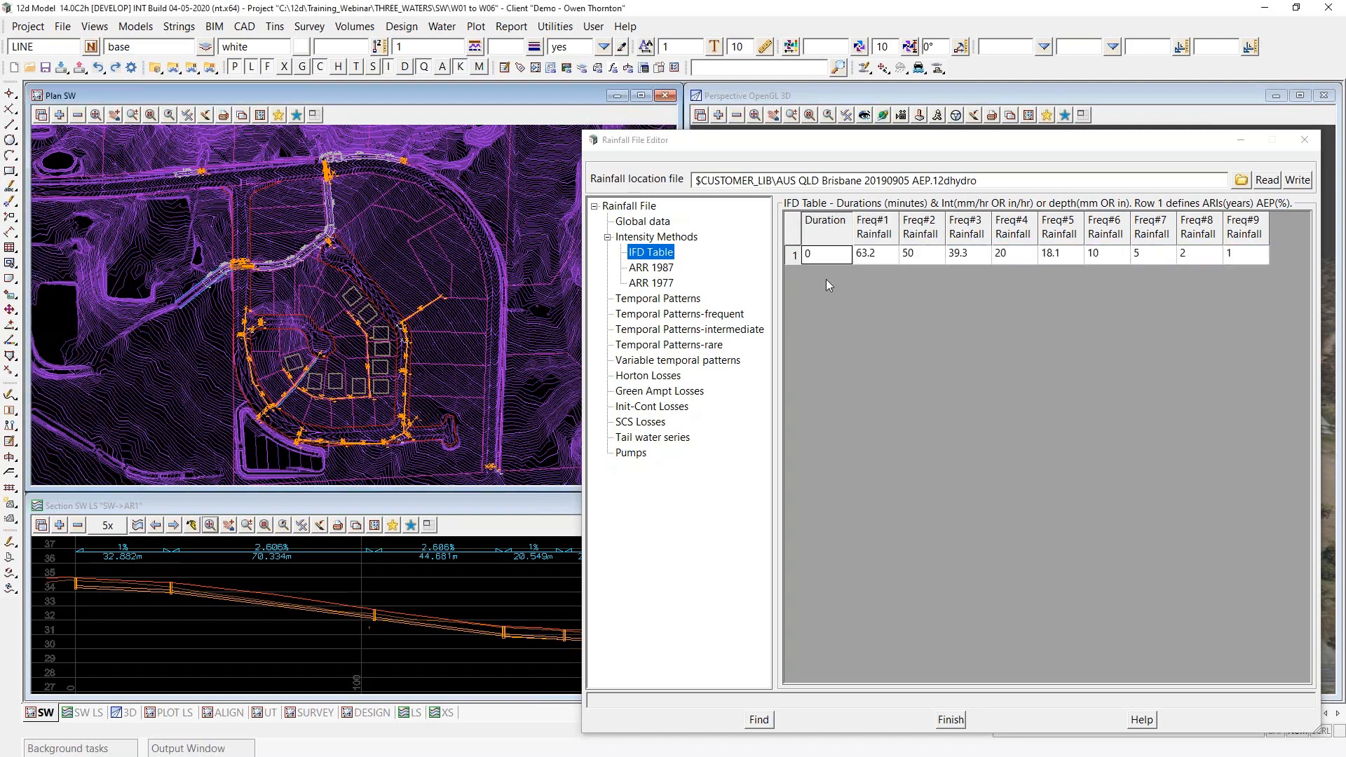
- Add blank rows to the IFD Table down to row 24
left_click(1252, 257)
key("Down")
key("Down")
key("Down")
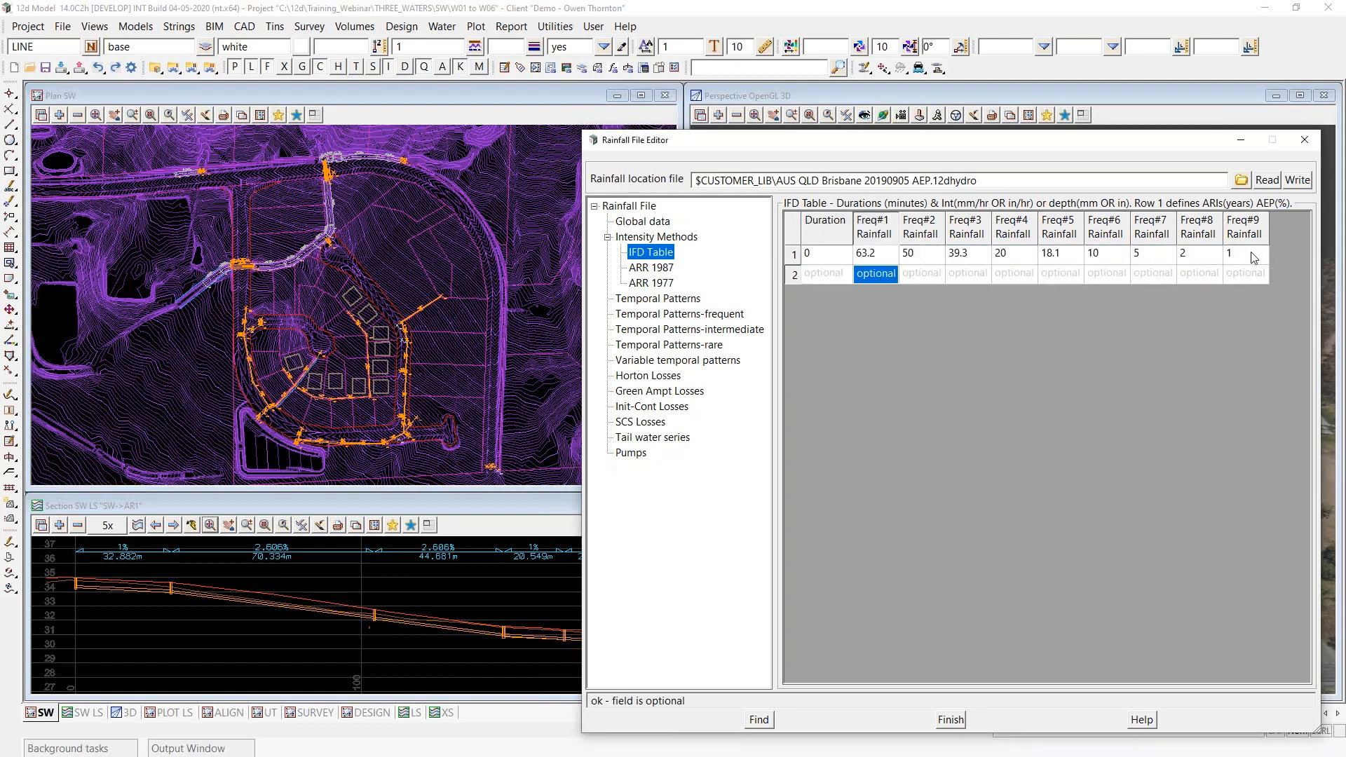
key("Down")
key("Down")
key("Down")
key("Down")
key("Down")
key("Down")
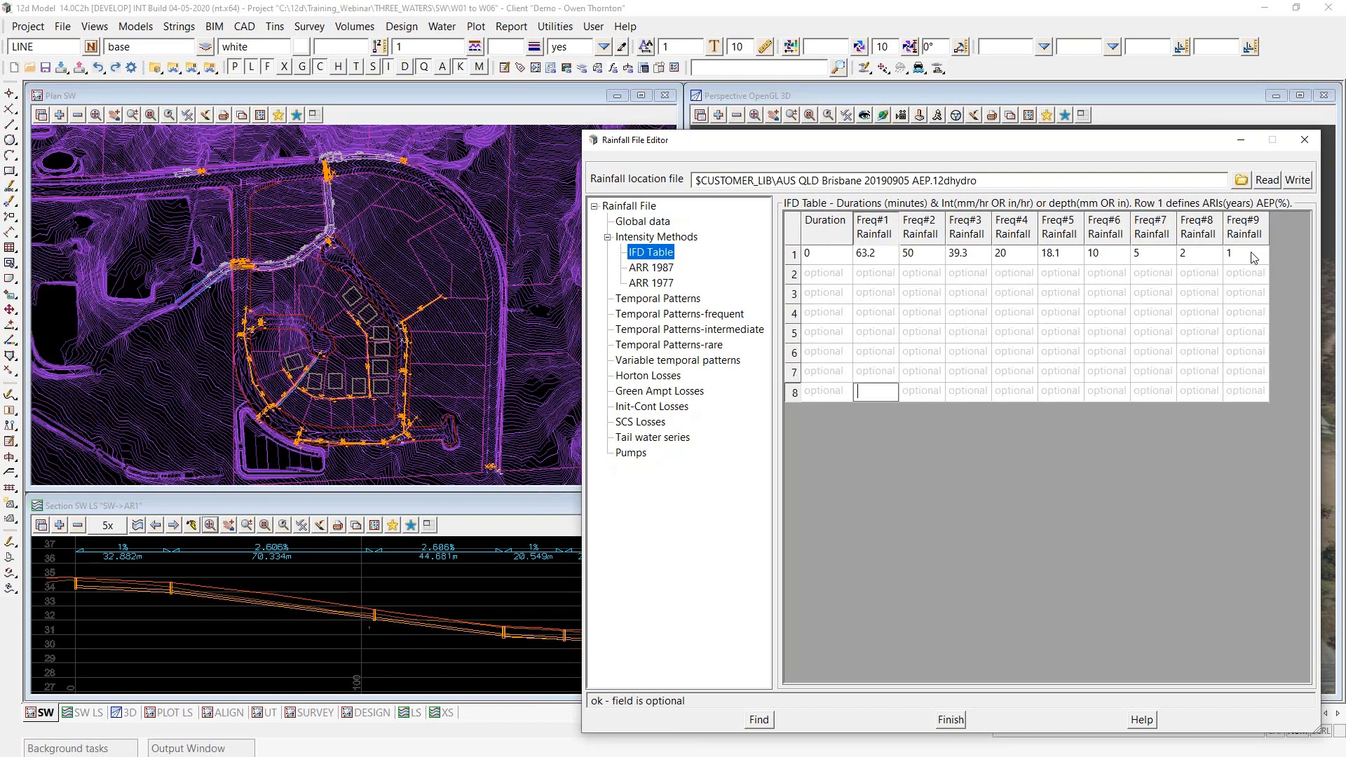
key("Down")
key("Down")
key("Down")
key("Down")
key("Down")
key("Down")
key("Down")
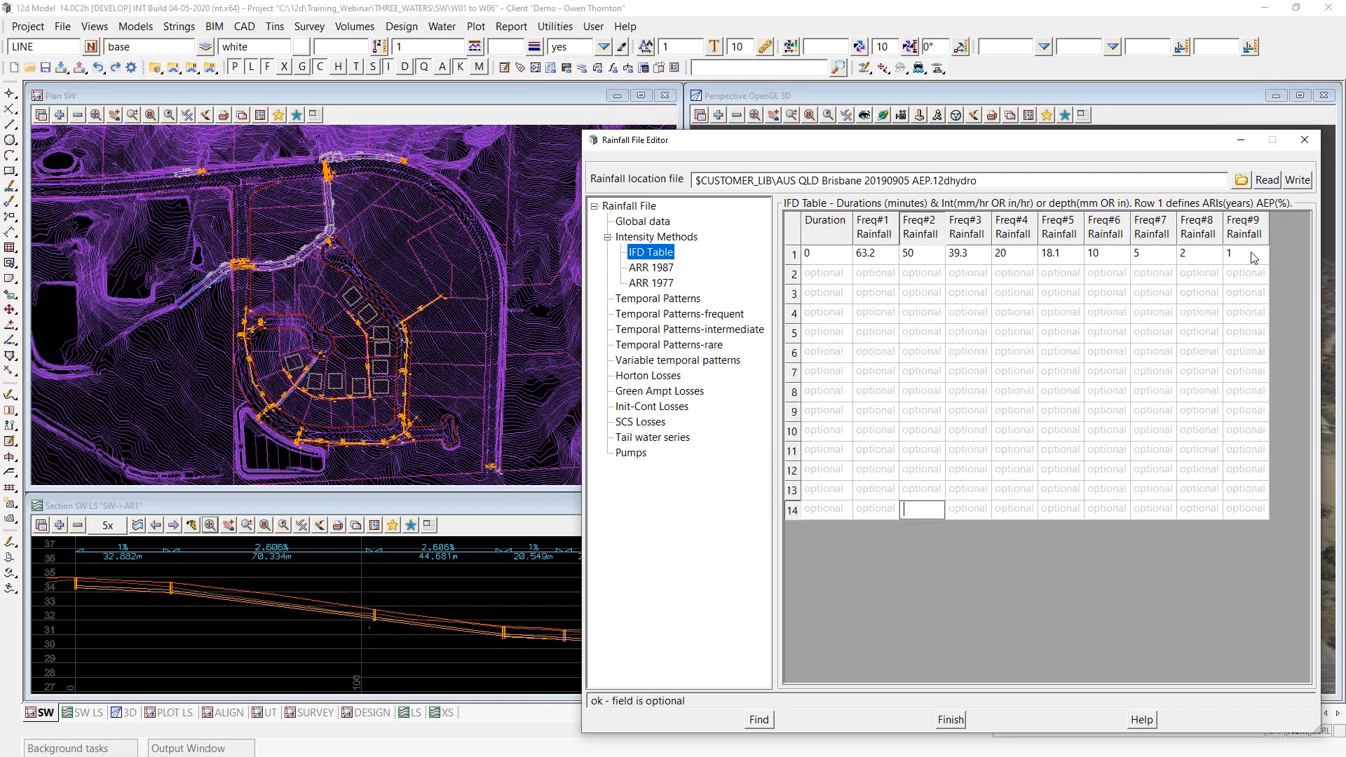
key("Down")
key("Down")
key("Down")
key("Down")
key("Down")
key("Down")
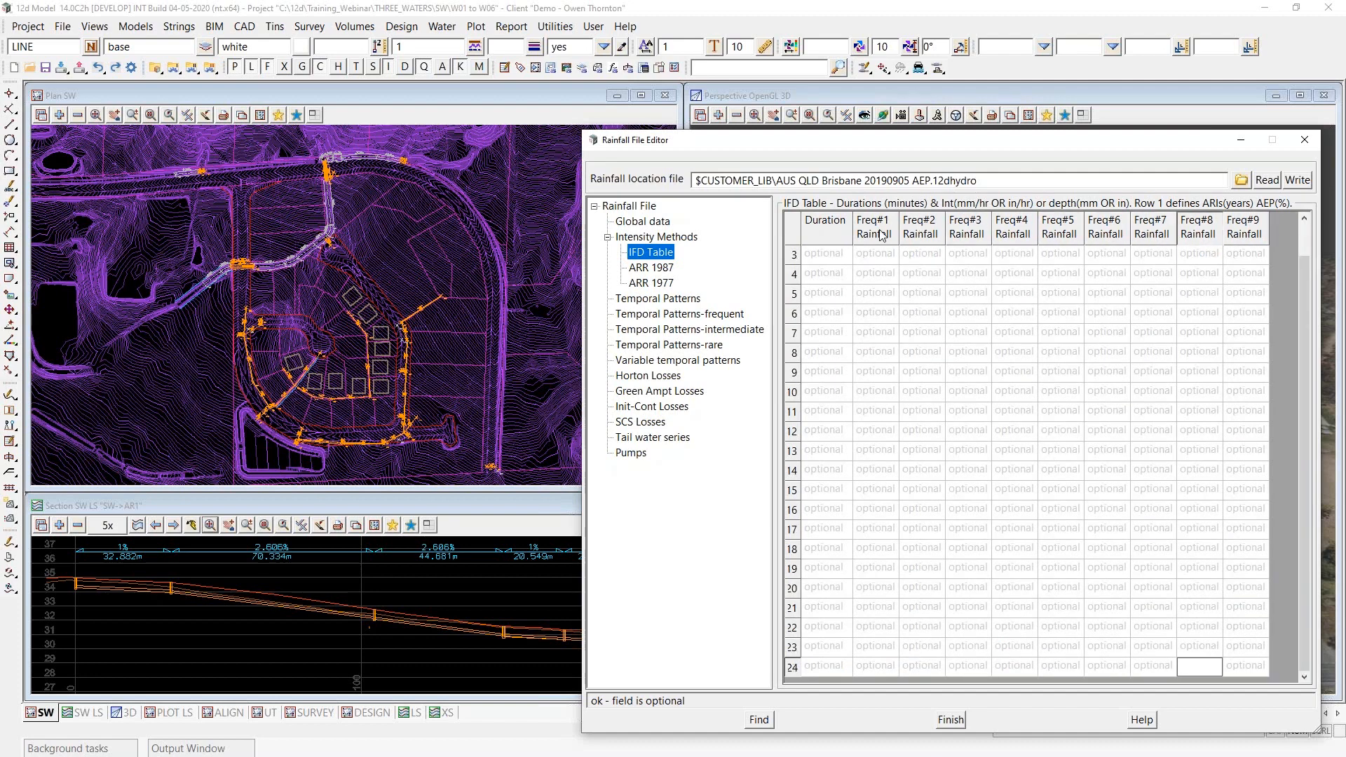
- Select all cells of the 24-row IFD Table and paste the copied intensities over them
left_click(792, 228)
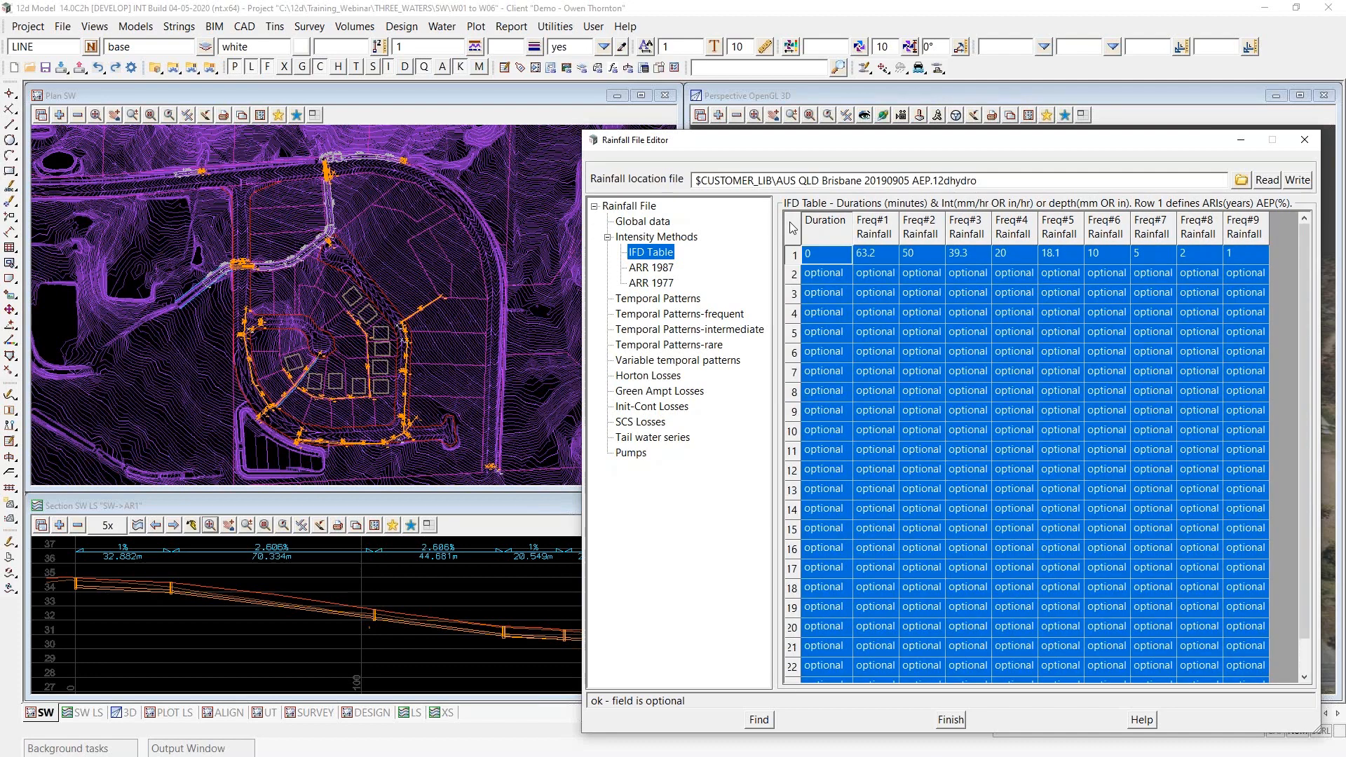
right_click(793, 228)
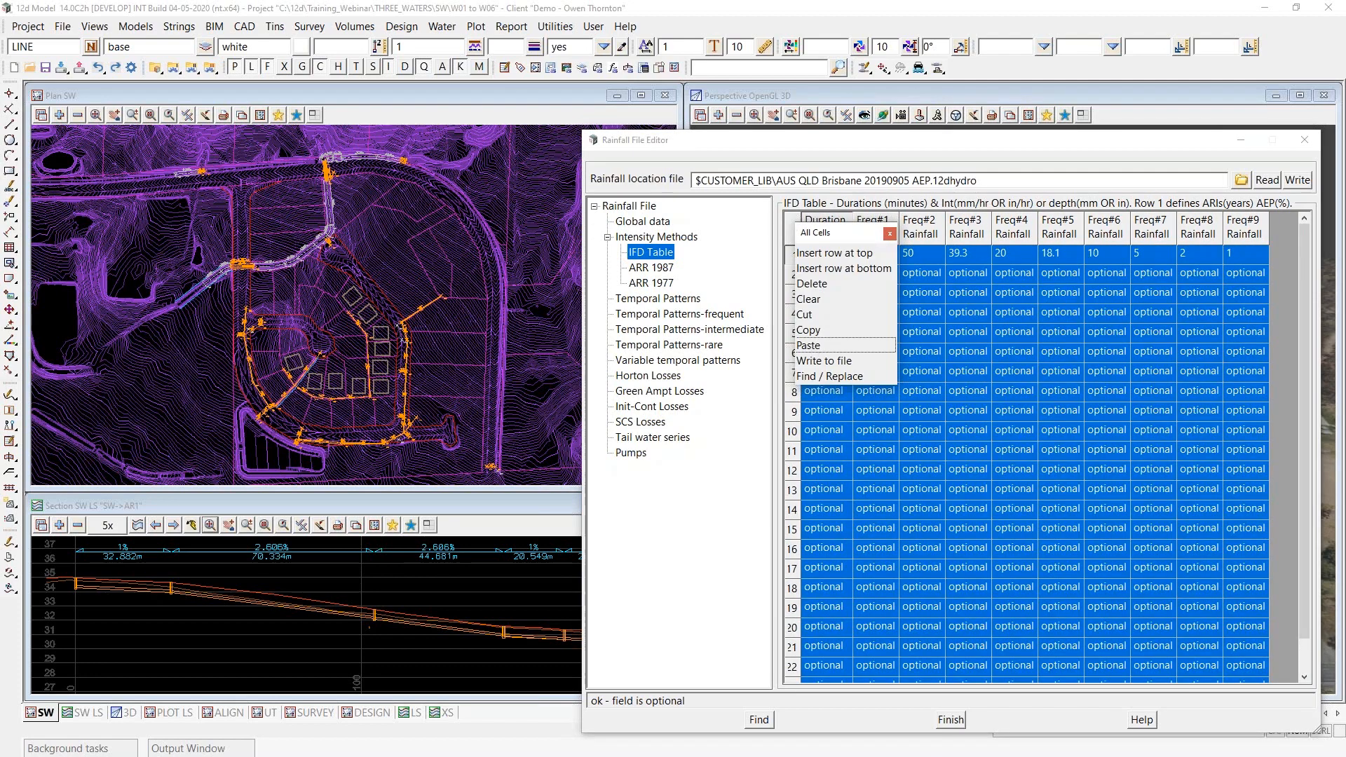
left_click(813, 345)
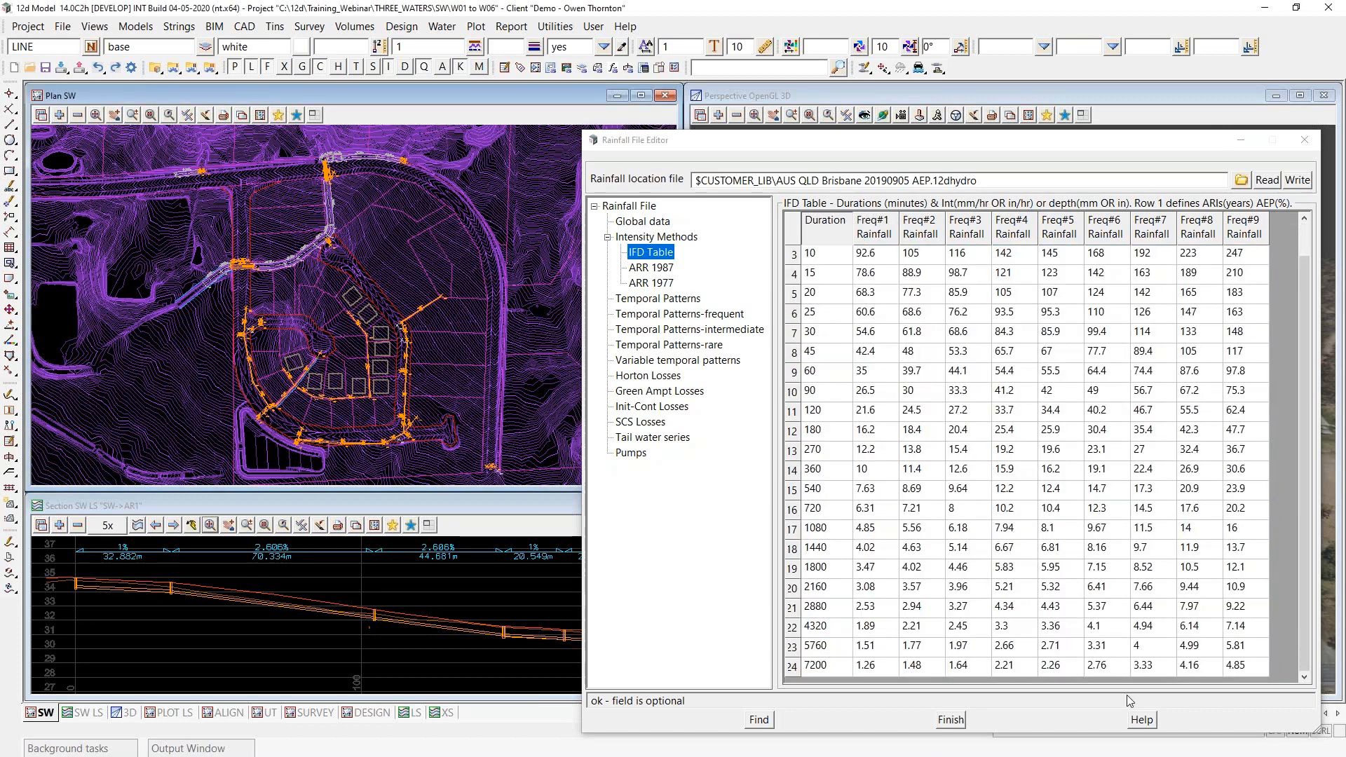
- Extend the IFD Table with more blank rows down to row 29
left_click(1259, 670)
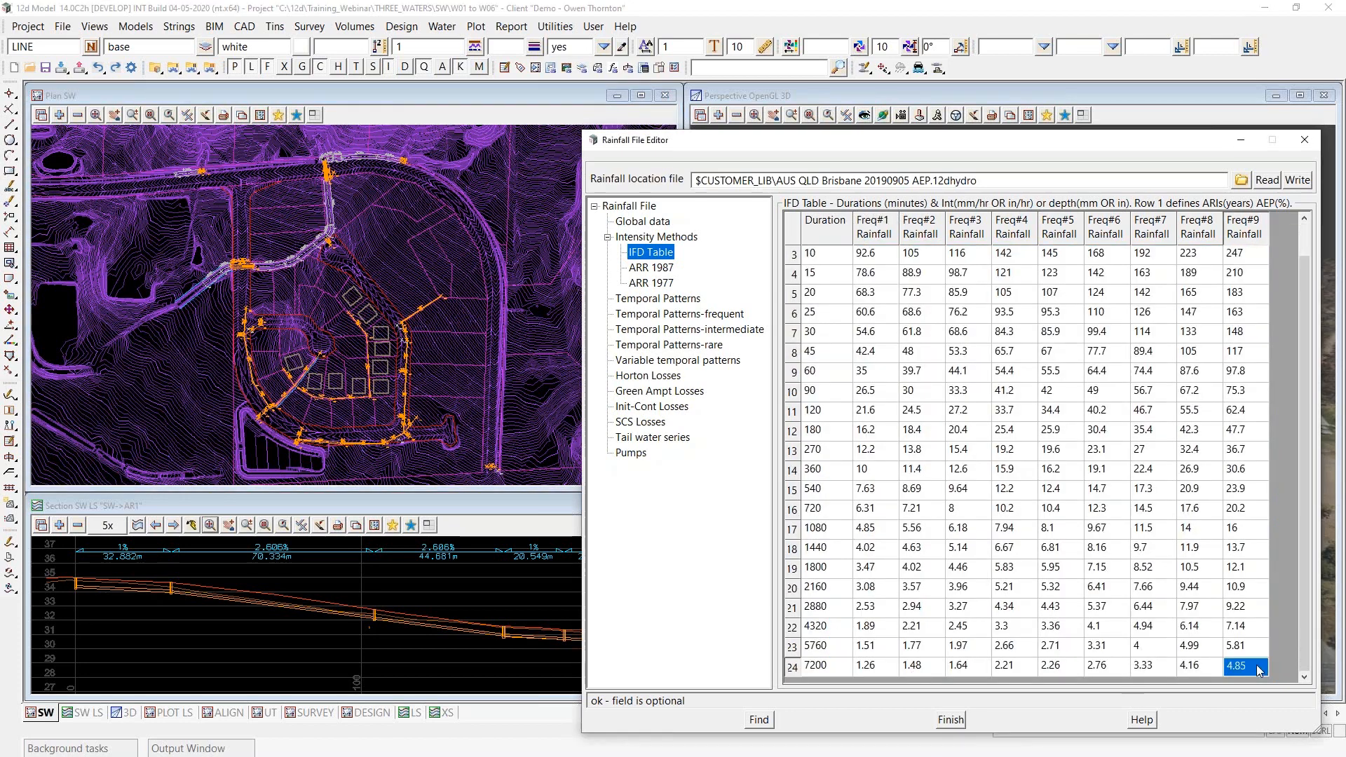
key("Tab")
key("Tab")
key("Tab")
key("Tab")
key("Tab")
key("Tab")
key("Tab")
key("Tab")
key("Tab")
key("Tab")
key("Tab")
key("Tab")
key("Tab")
key("Tab")
key("Tab")
key("Tab")
key("Tab")
key("Tab")
key("Tab")
key("Tab")
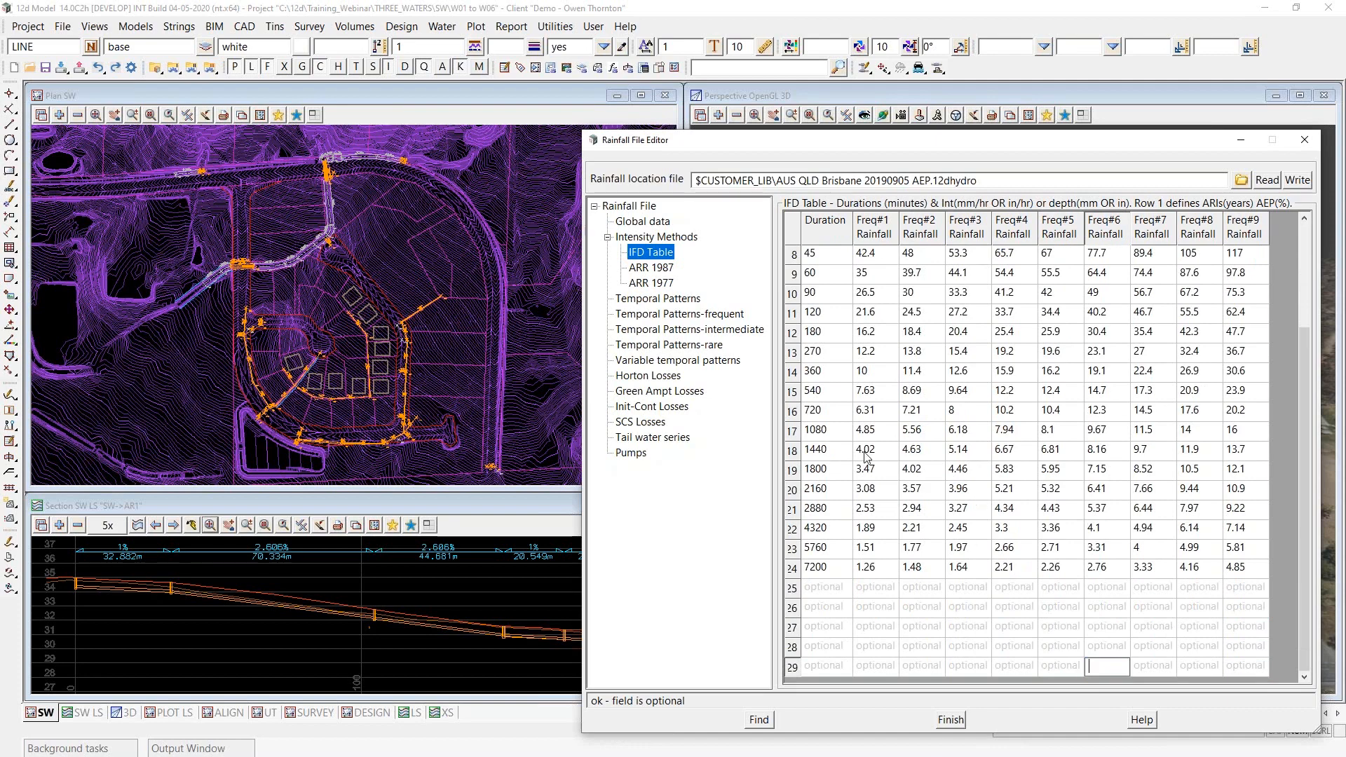
- Paste the copied intensities over the whole extended IFD Table again and check its last filled row, duration 10080
scroll(1016, 449, "up", 3)
left_click(790, 229)
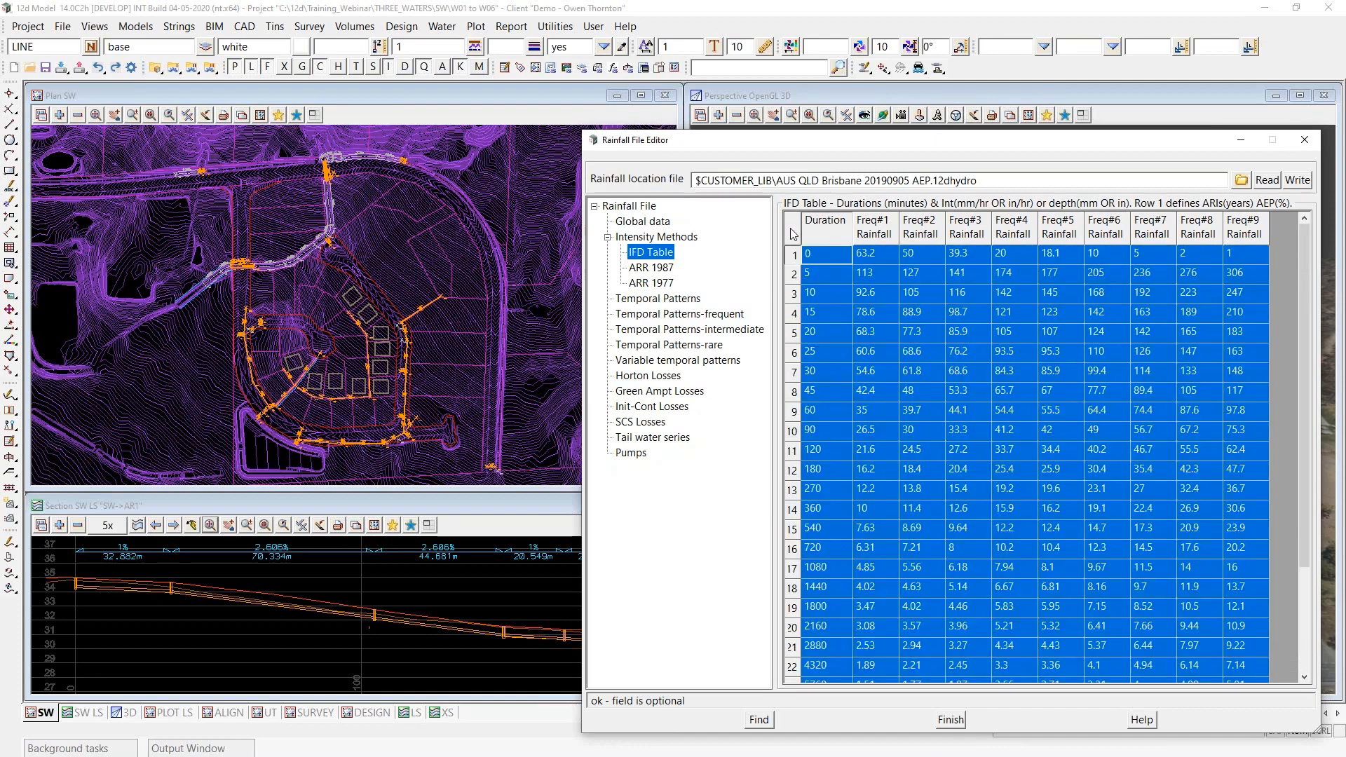
right_click(790, 227)
left_click(805, 358)
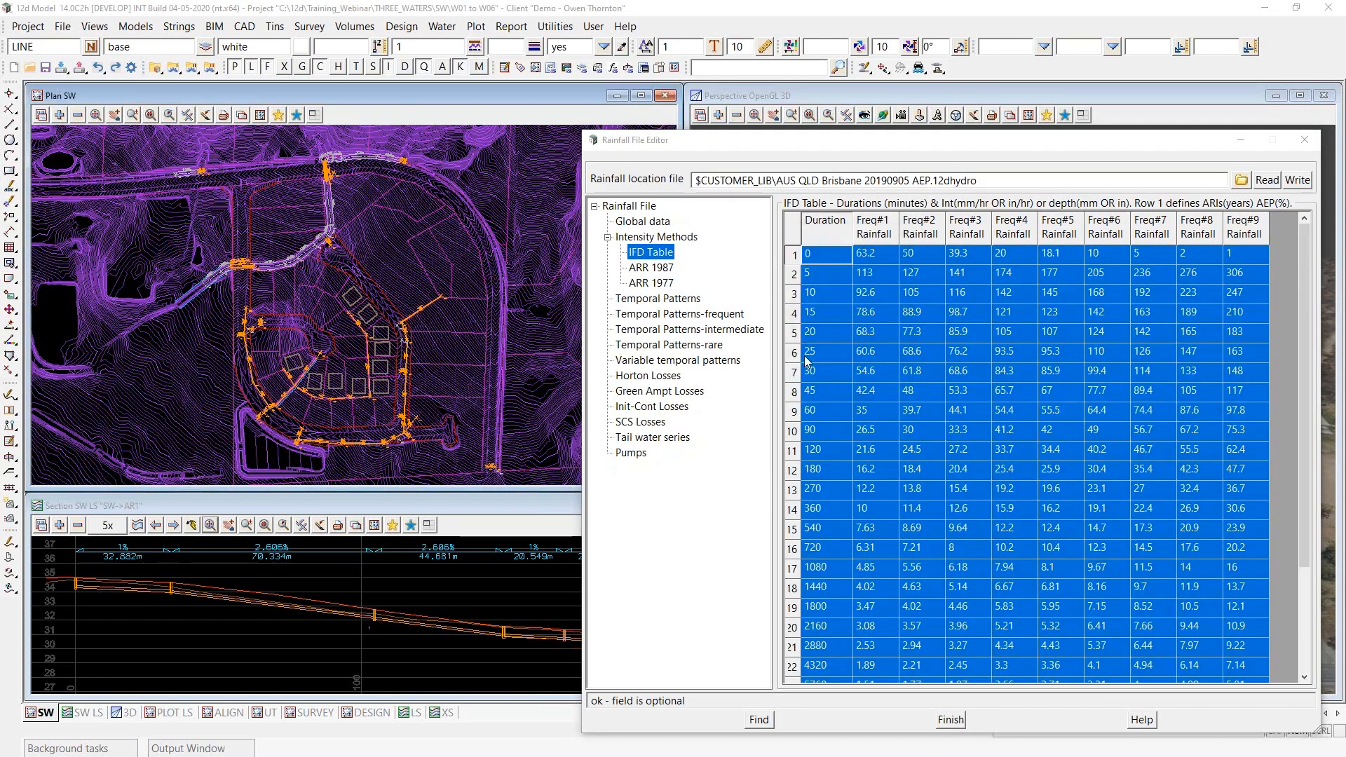
left_click(827, 608)
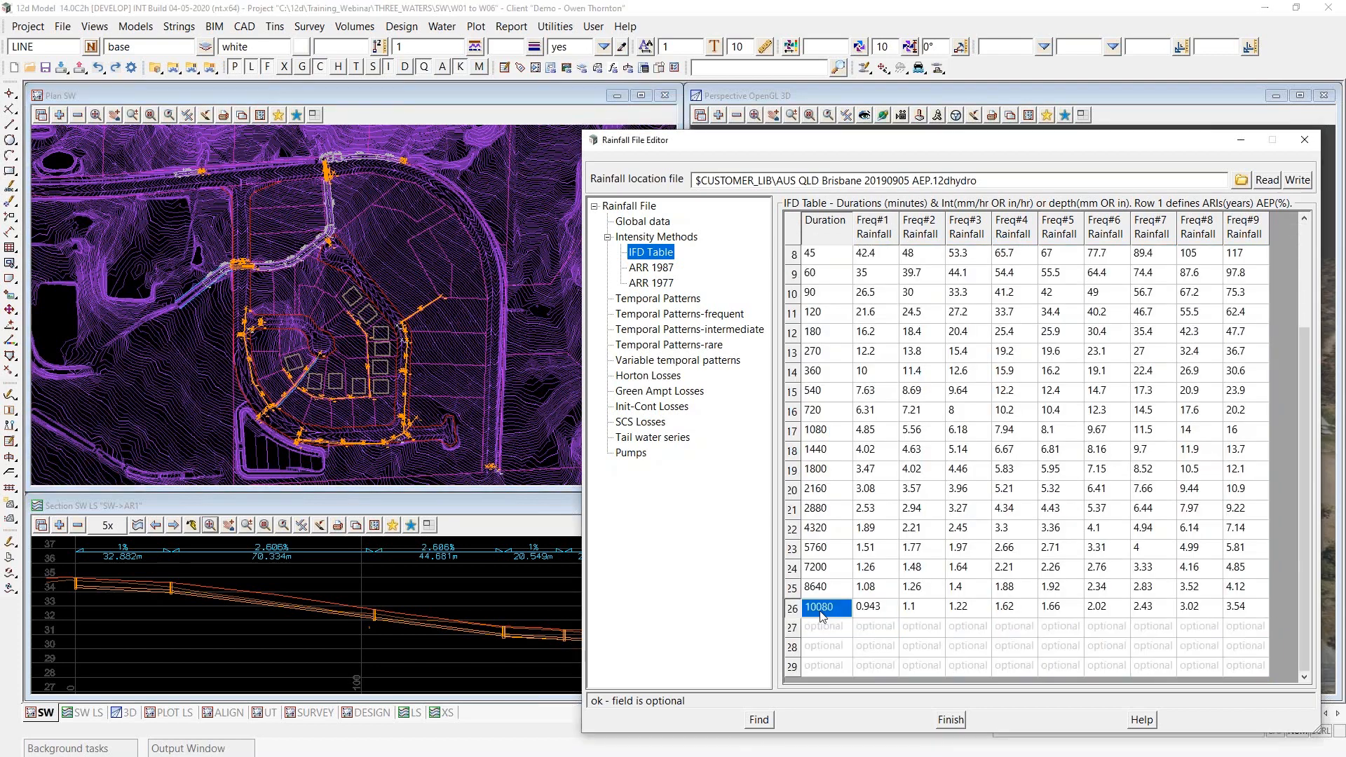
- Examine the storm frequency values across row 1 of the IFD Table, comparing the Freq#3 and Freq#5 columns
scroll(894, 569, "up", 3)
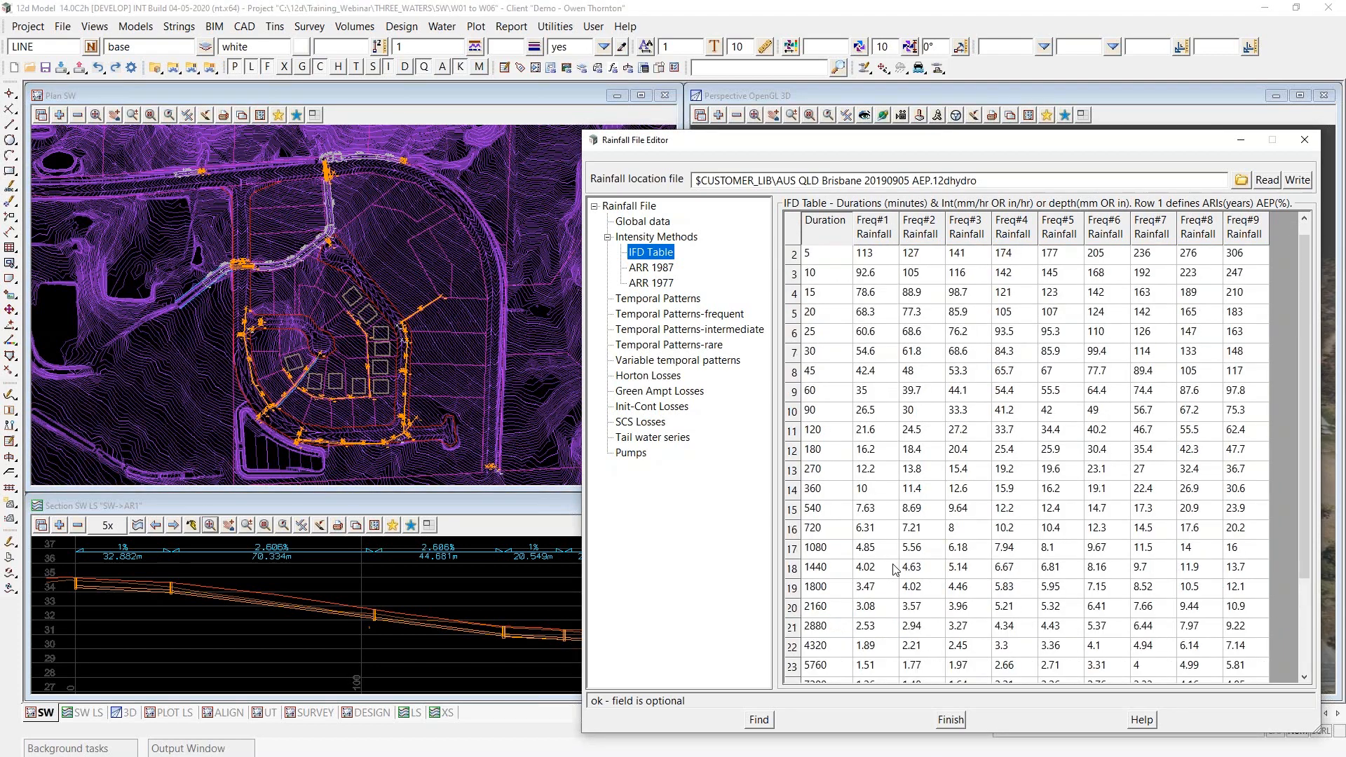
left_click_drag(668, 132, 668, 14)
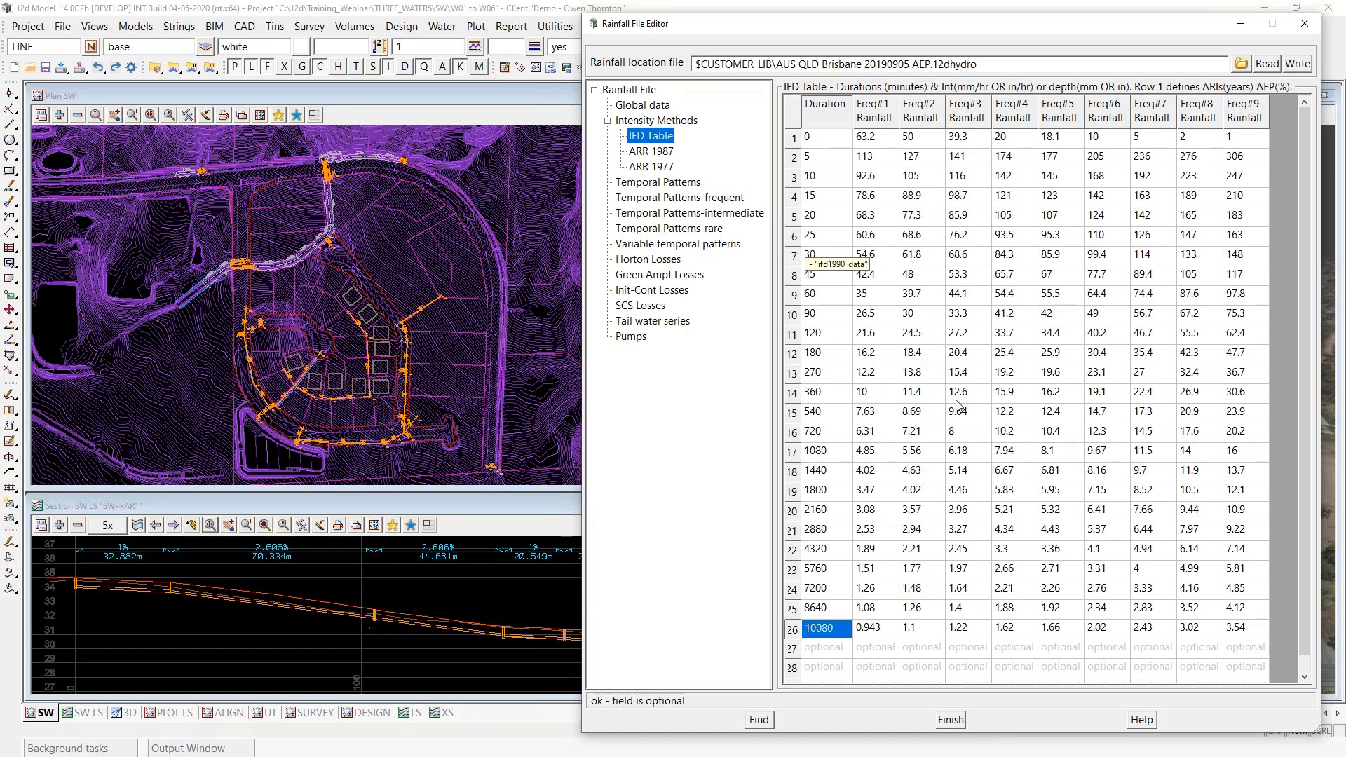
left_click(877, 145)
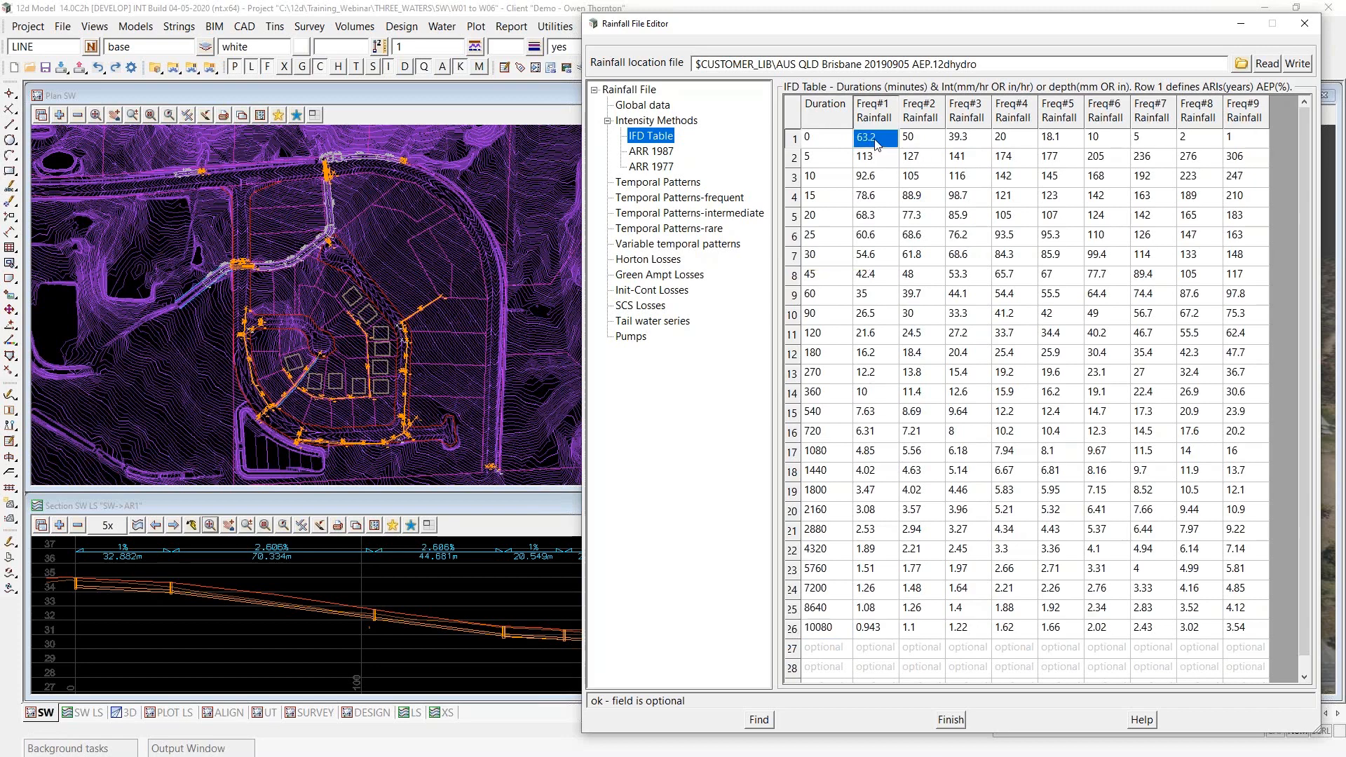
left_click(968, 144)
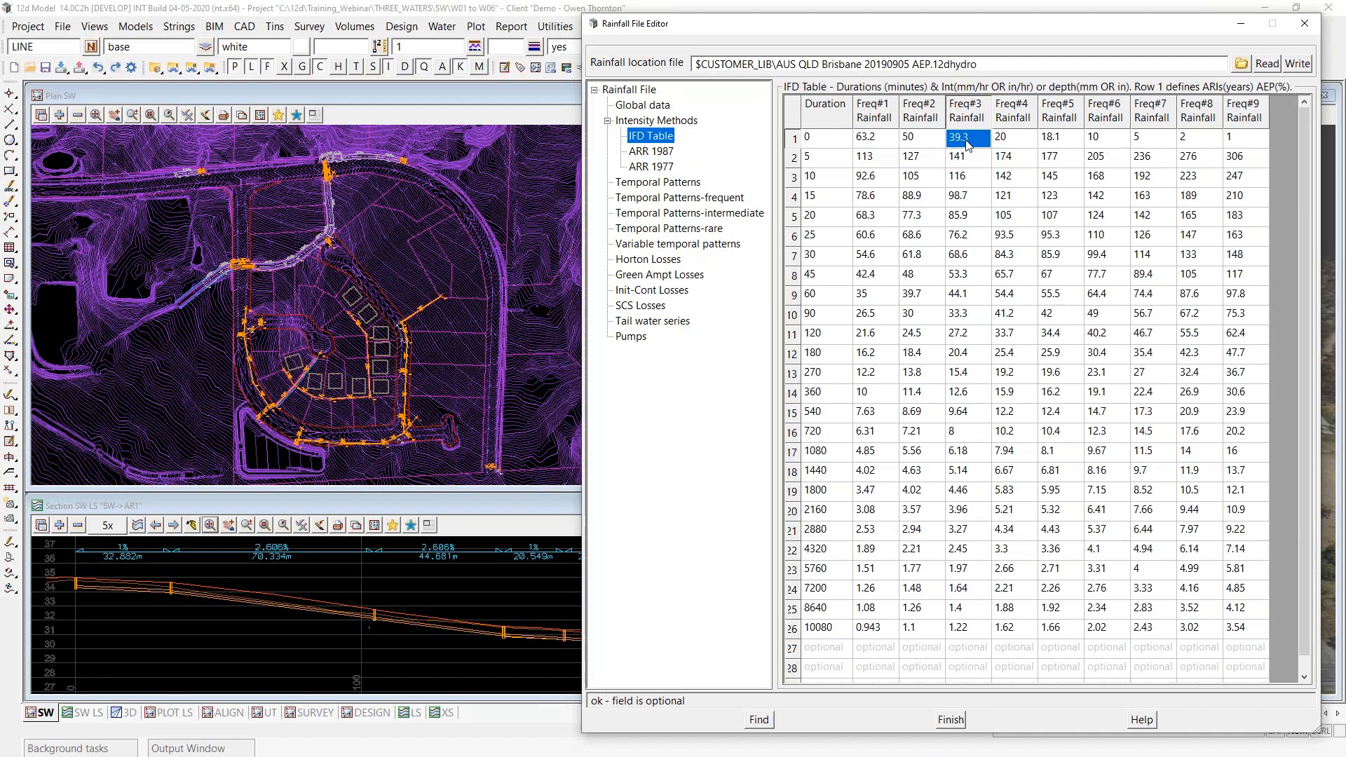
left_click(1060, 144)
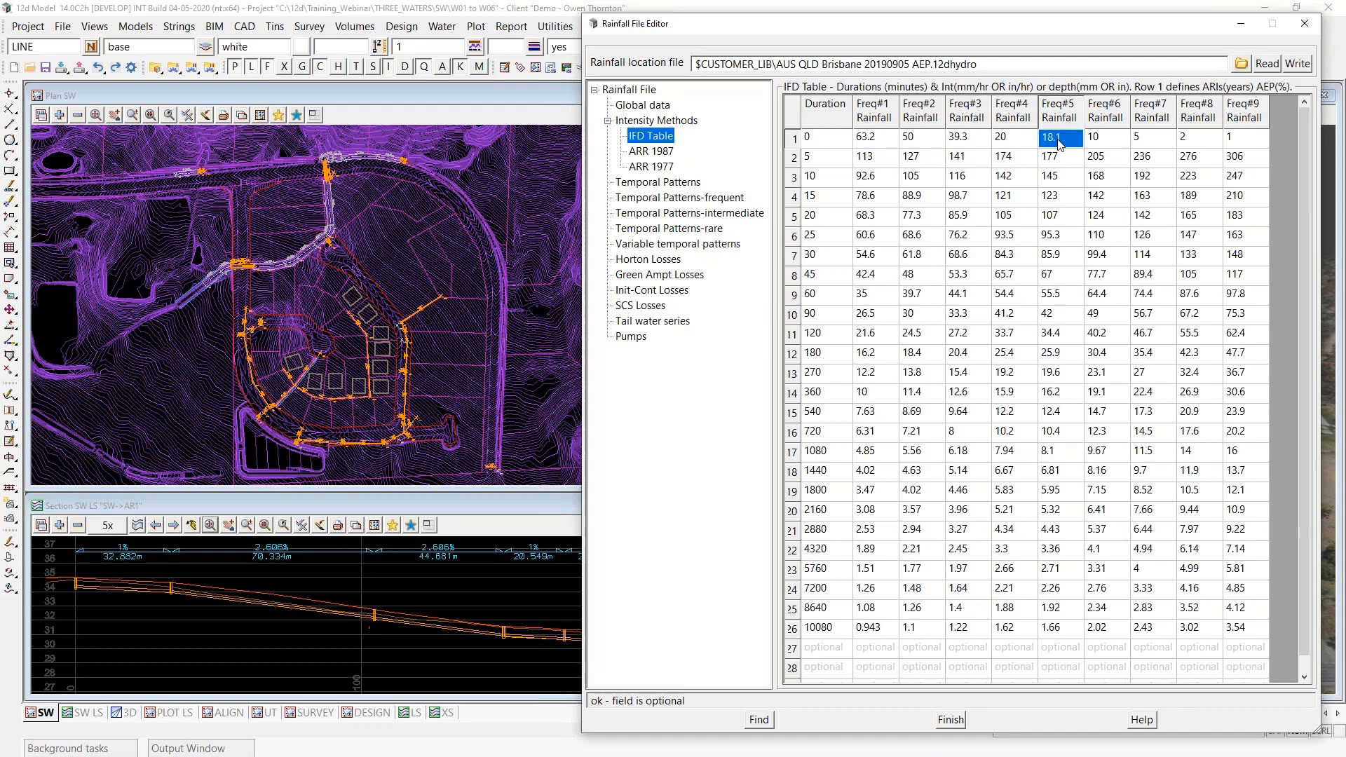
left_click(963, 143)
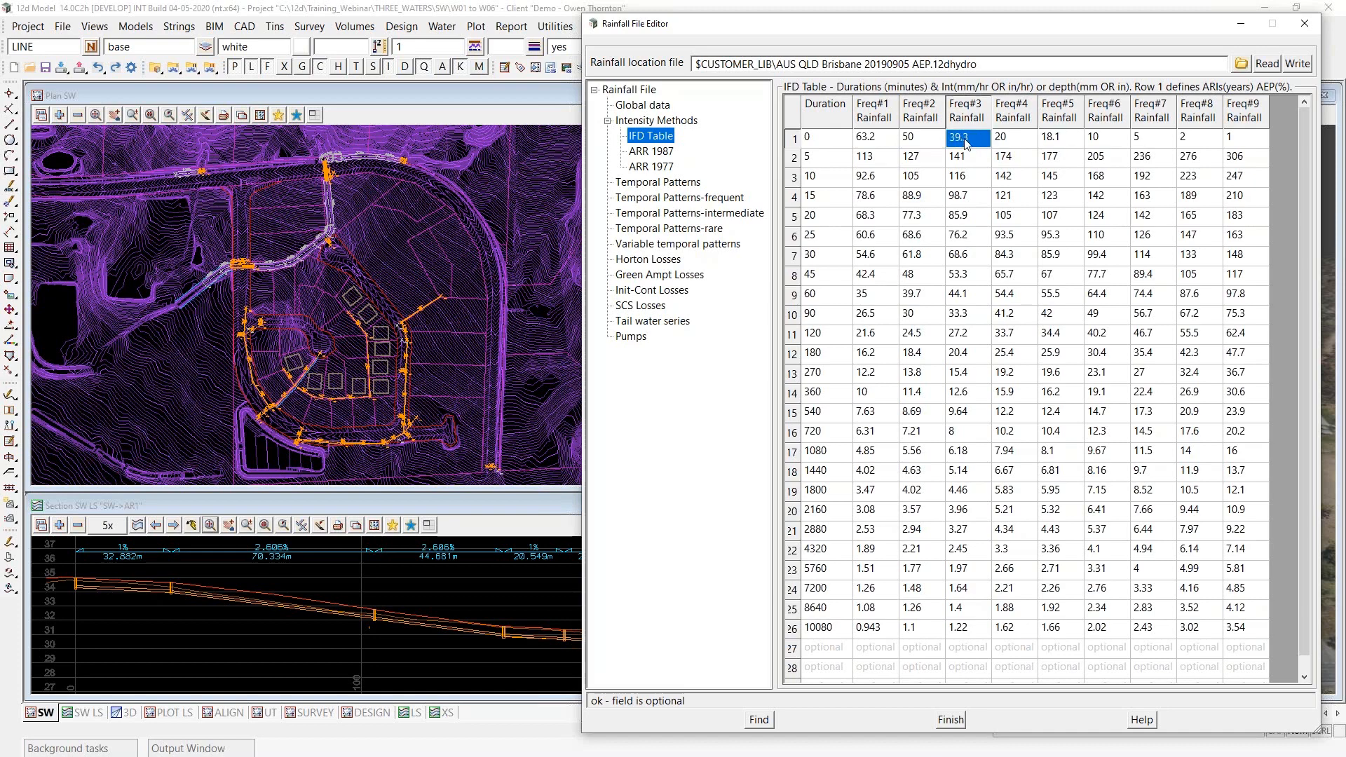
left_click(1060, 142)
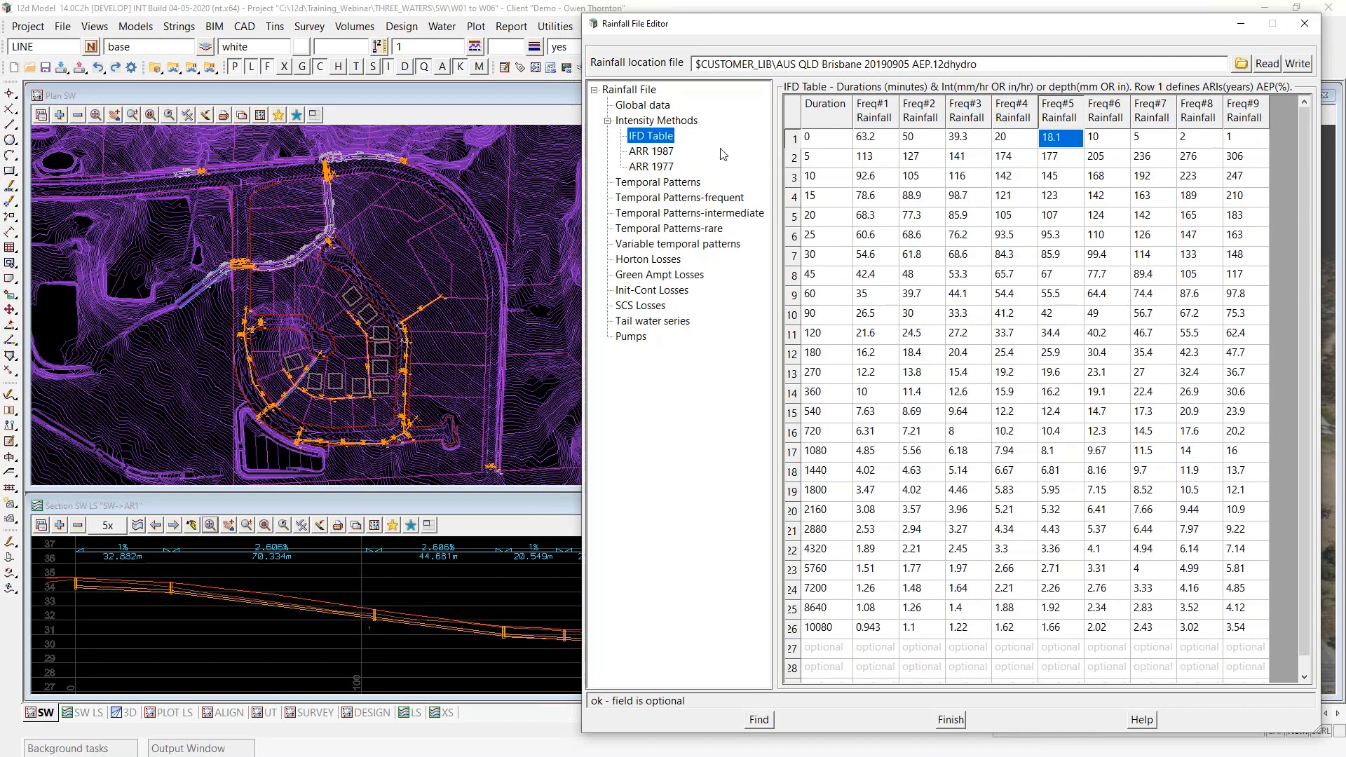
- Close the Rainfall File Editor and discard the changes made to the Brisbane rainfall file
left_click(1312, 27)
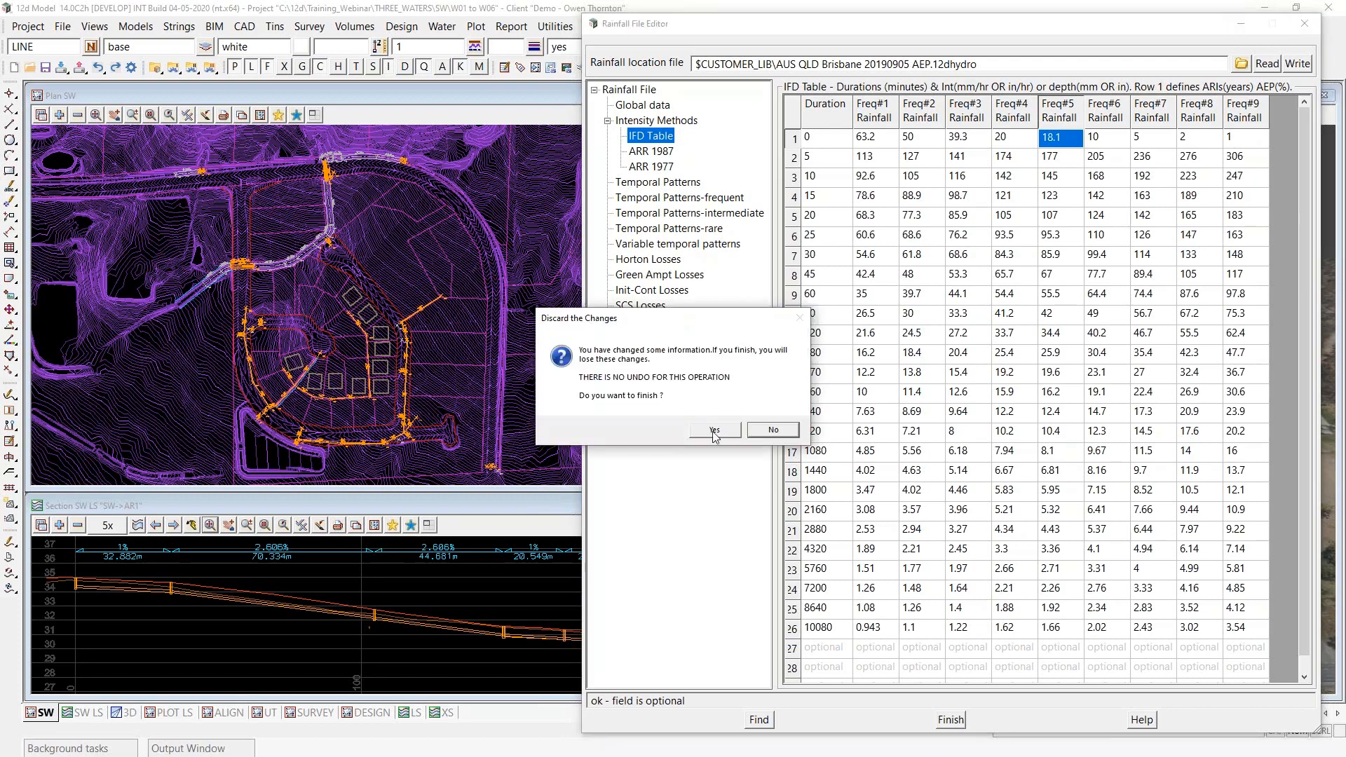
left_click(715, 430)
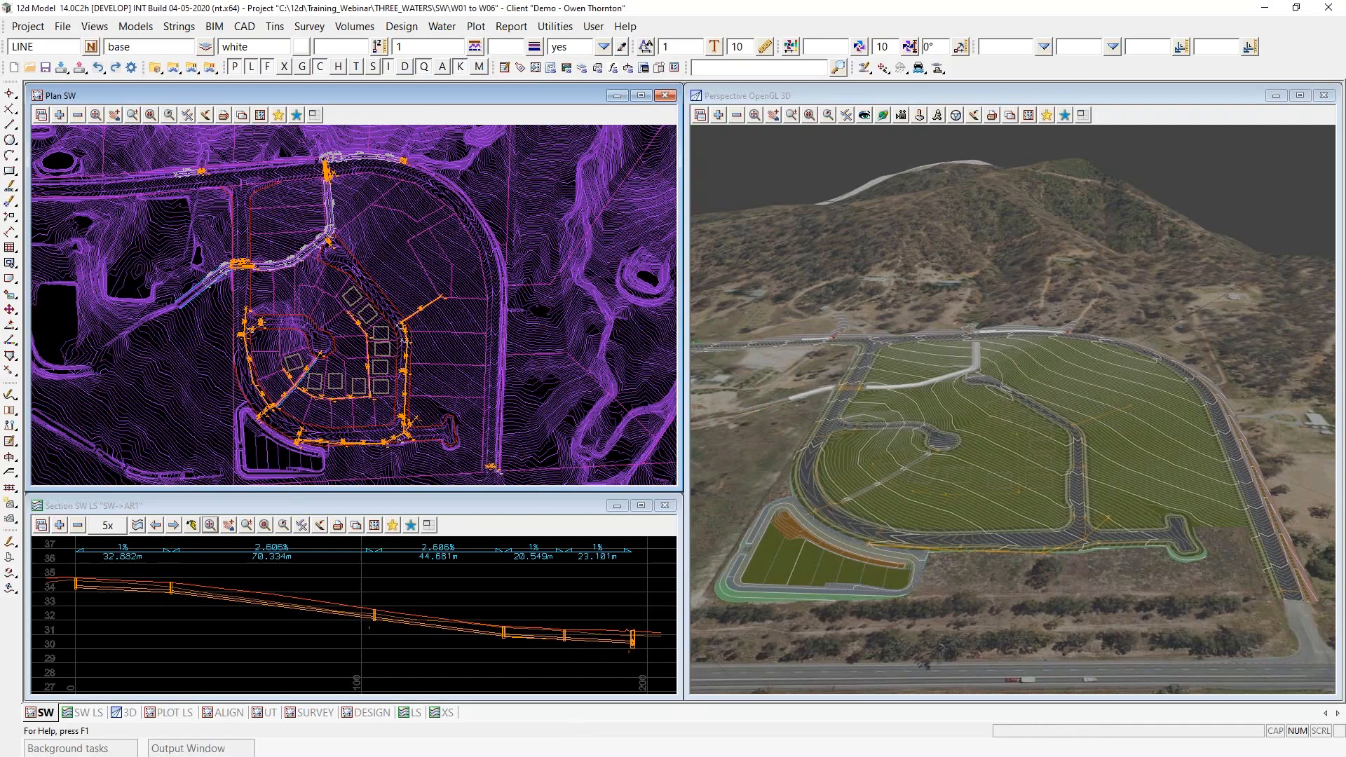
key("alt+Tab")
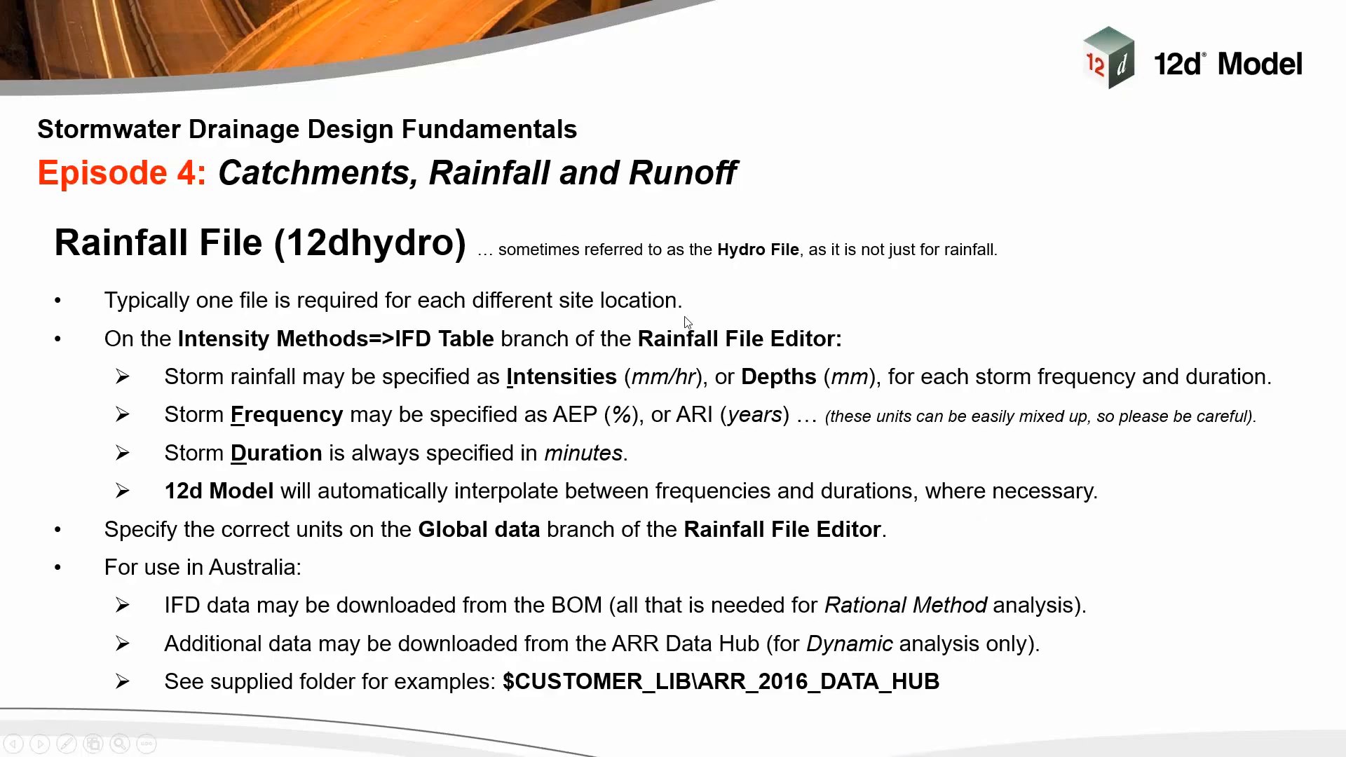
left_click(908, 403)
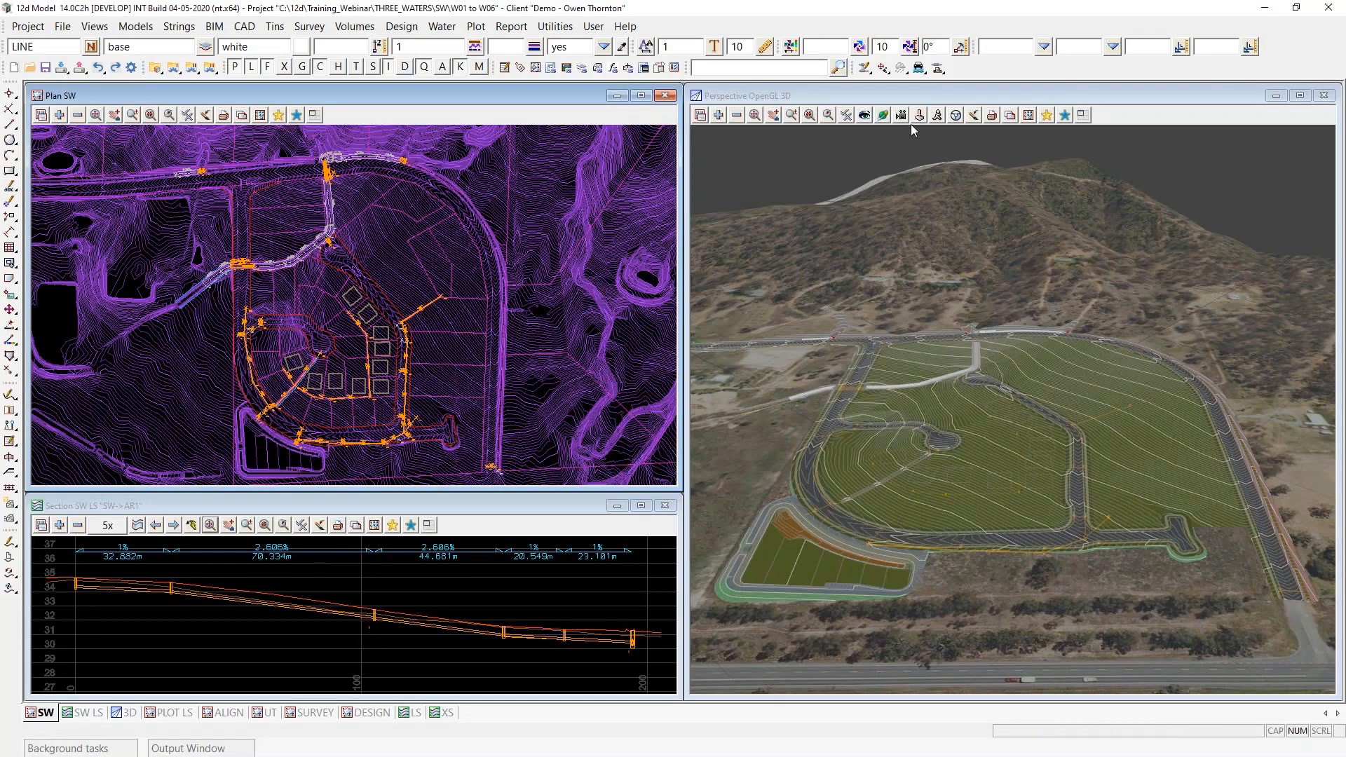
- Open the Water Network Editor's main global settings for the SW model and check the method choices, keeping Rational
left_click(862, 73)
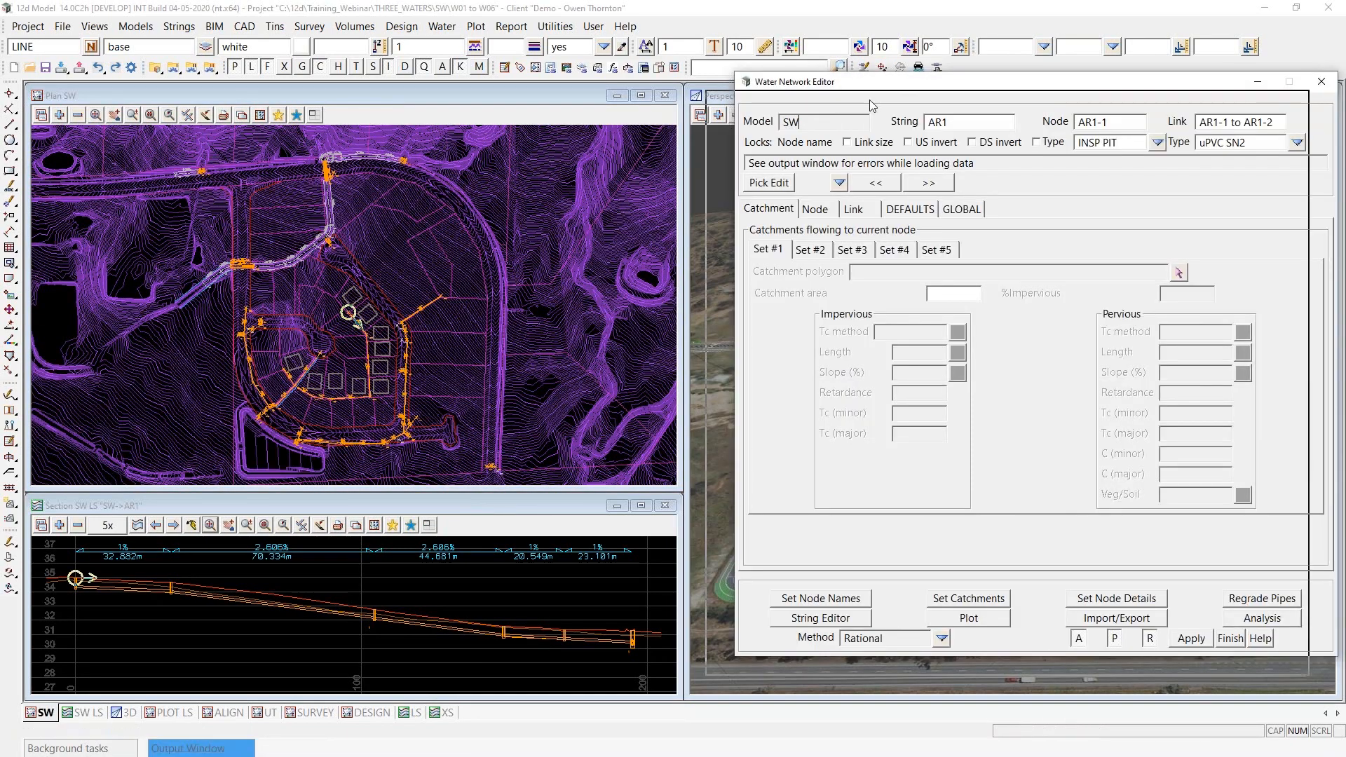
left_click_drag(875, 100, 845, 119)
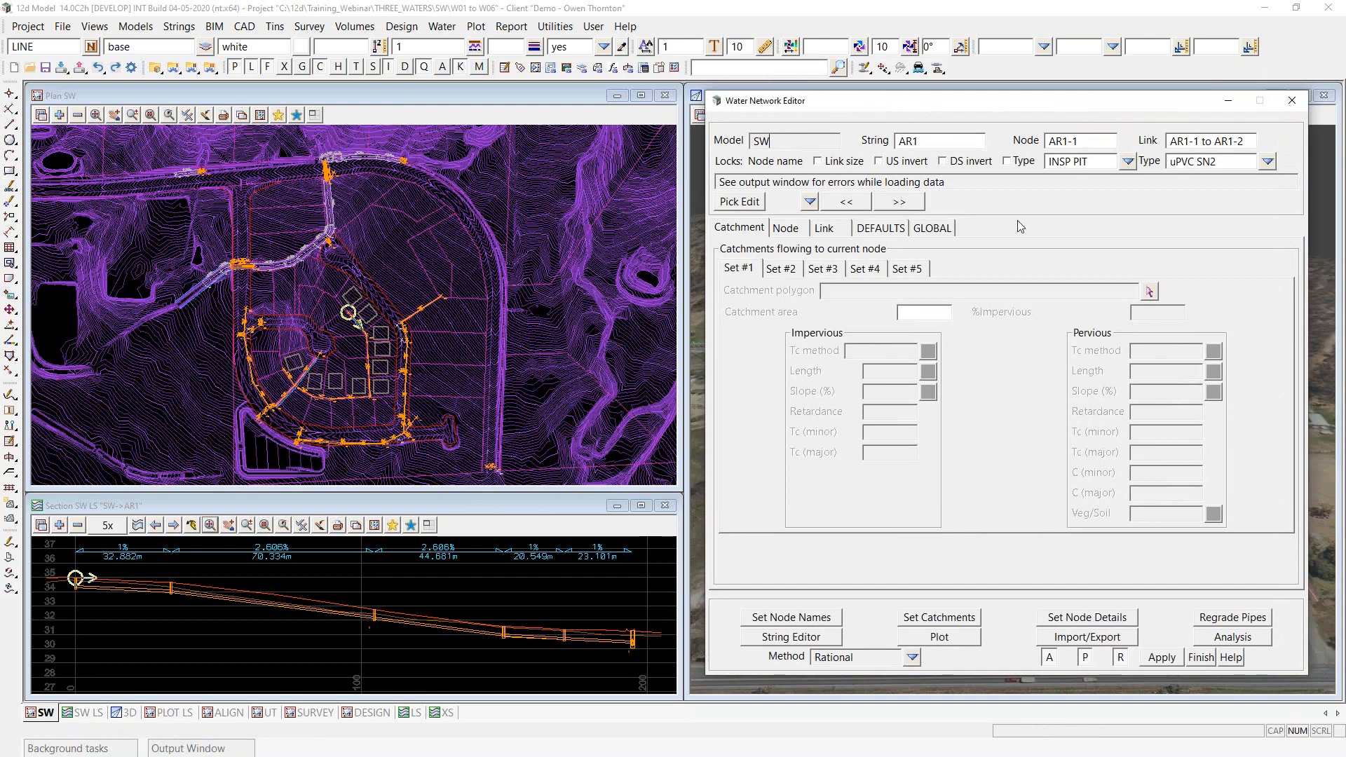
left_click(923, 229)
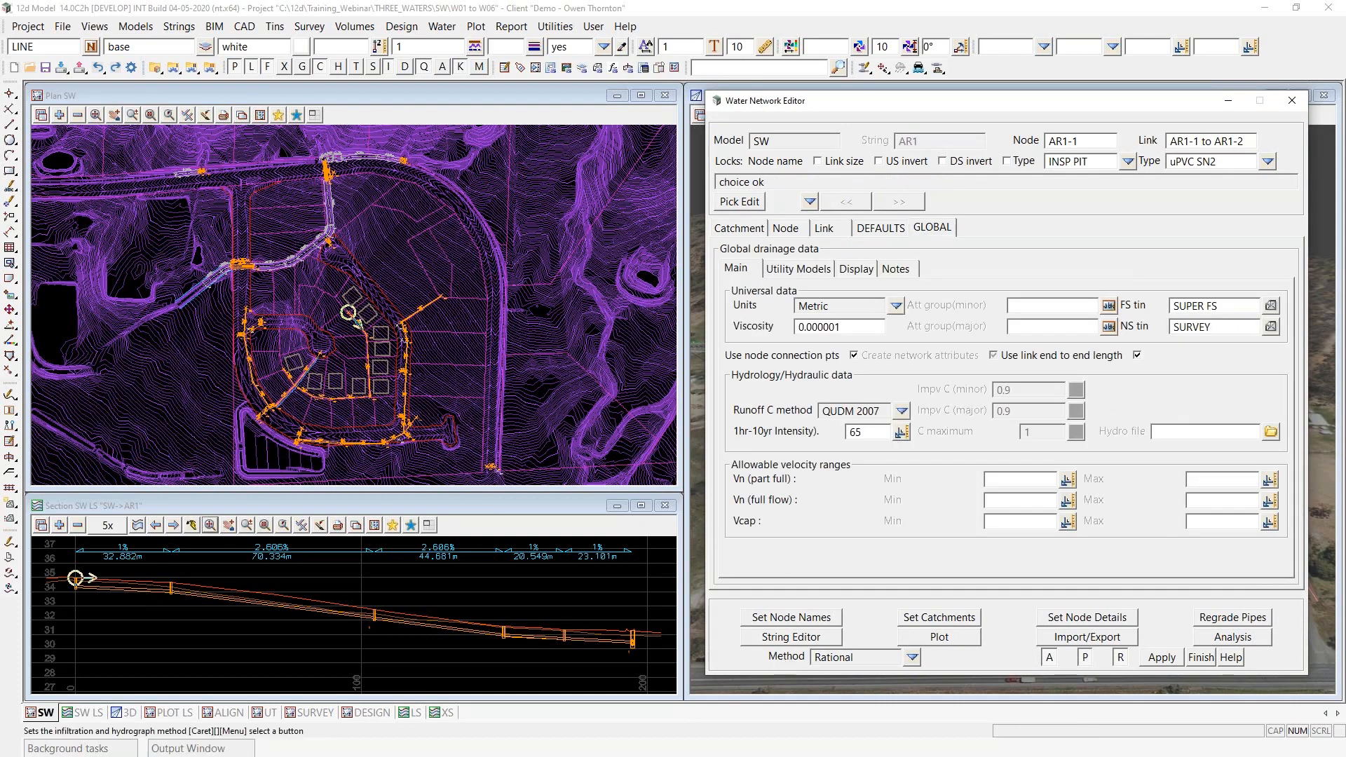
left_click(911, 657)
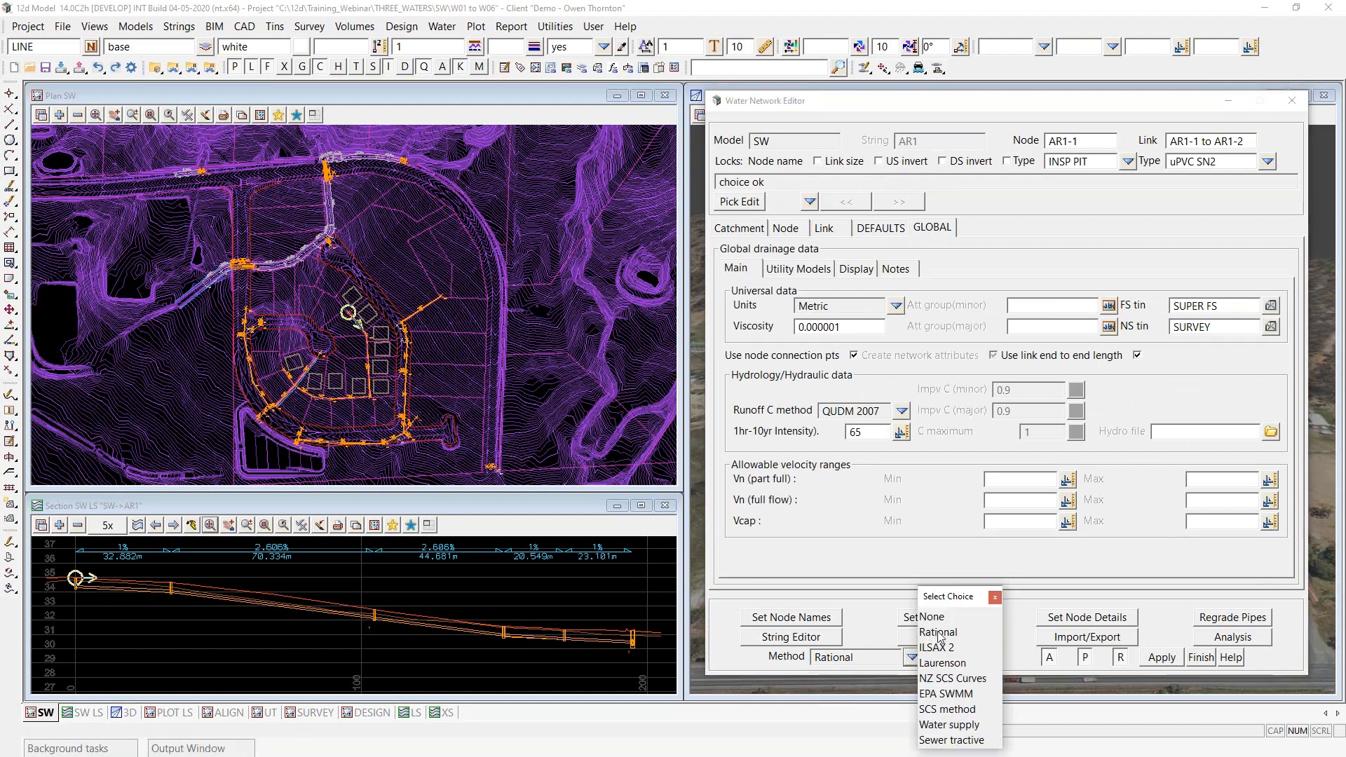
left_click(996, 598)
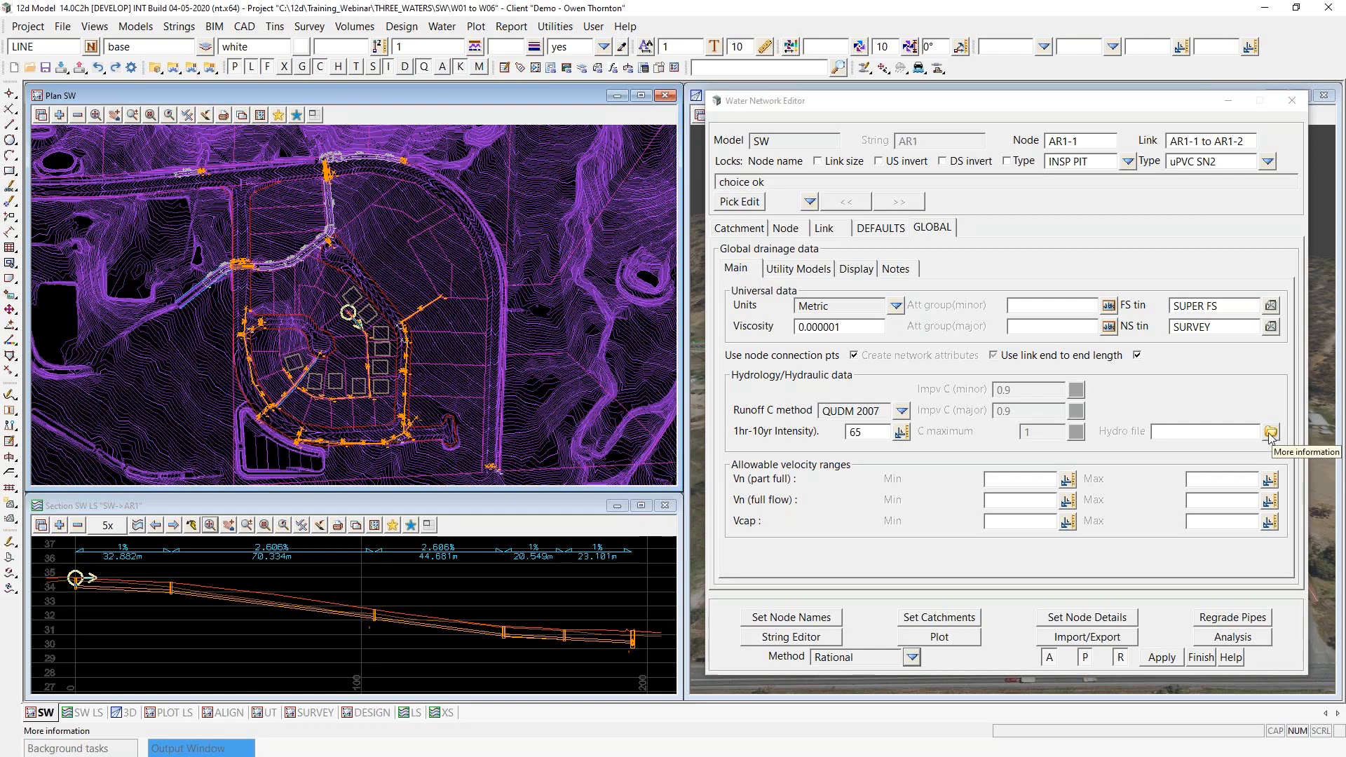
- Assign AUS QLD Brisbane 20190905 AEP.12dhydro from the customer library as the SW model's Hydro file and apply it
left_click(861, 217)
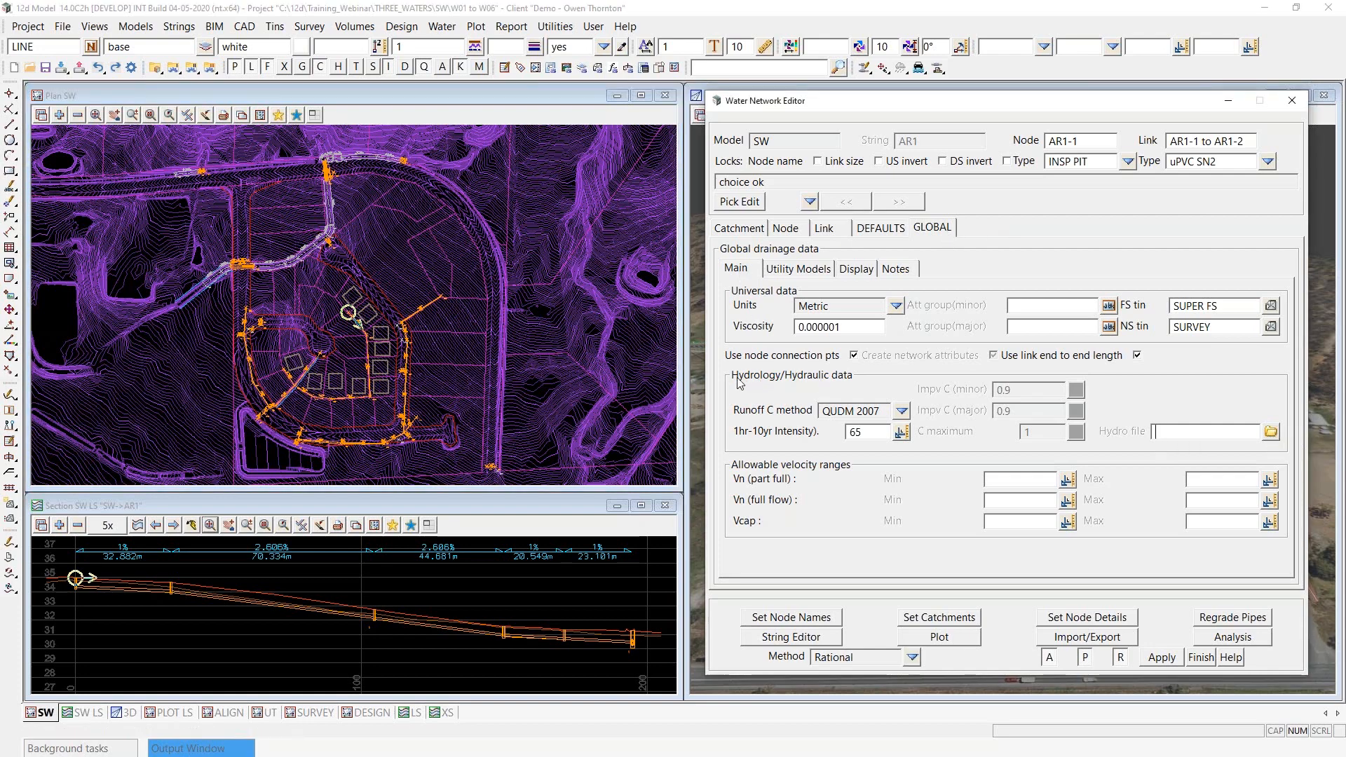
left_click(1271, 432)
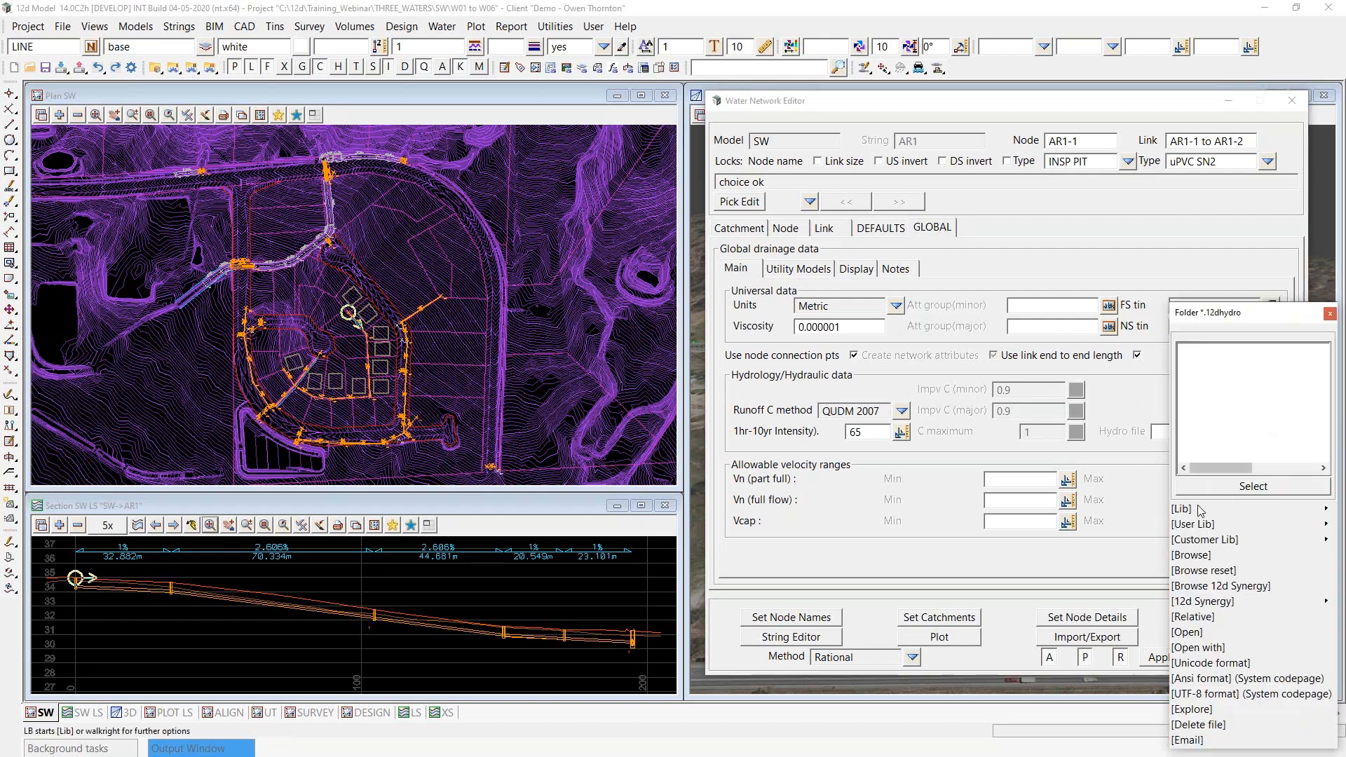
left_click(1315, 540)
left_click(1224, 582)
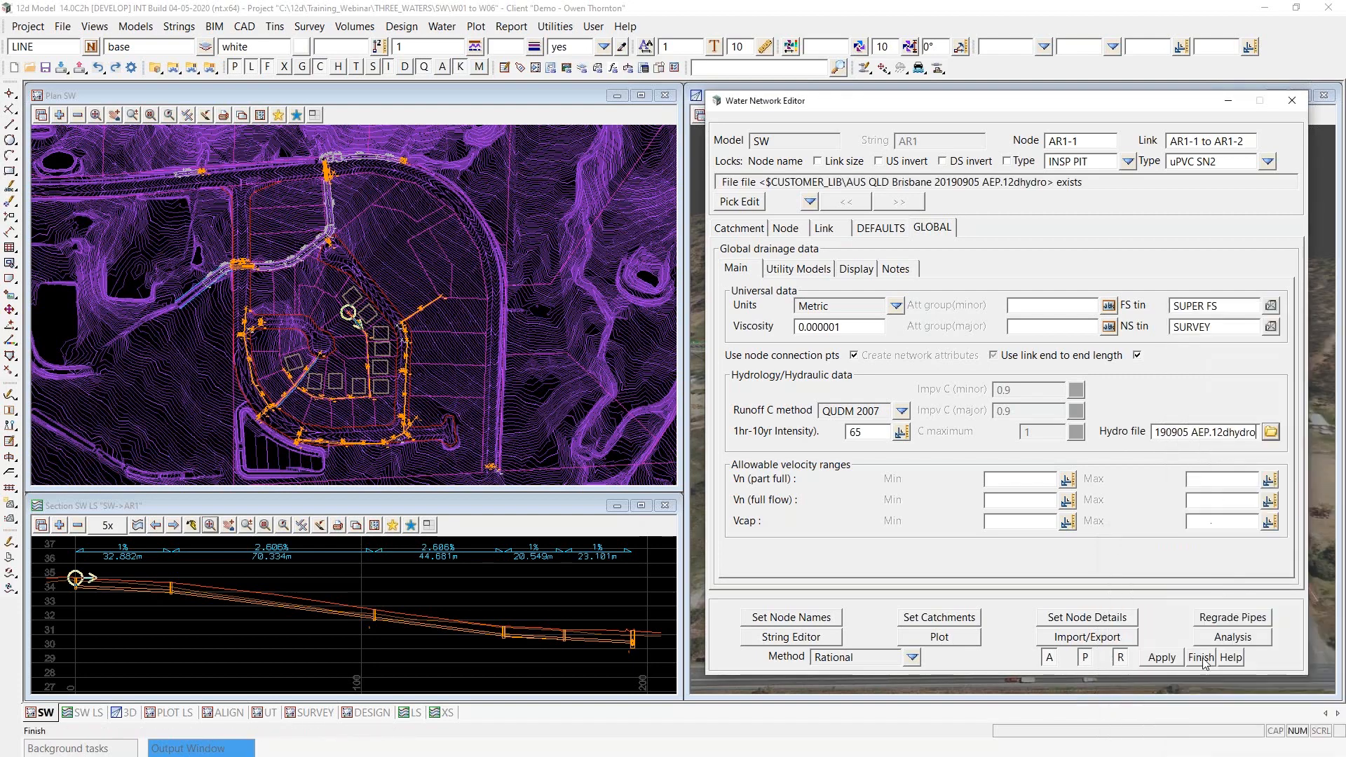
left_click(1161, 658)
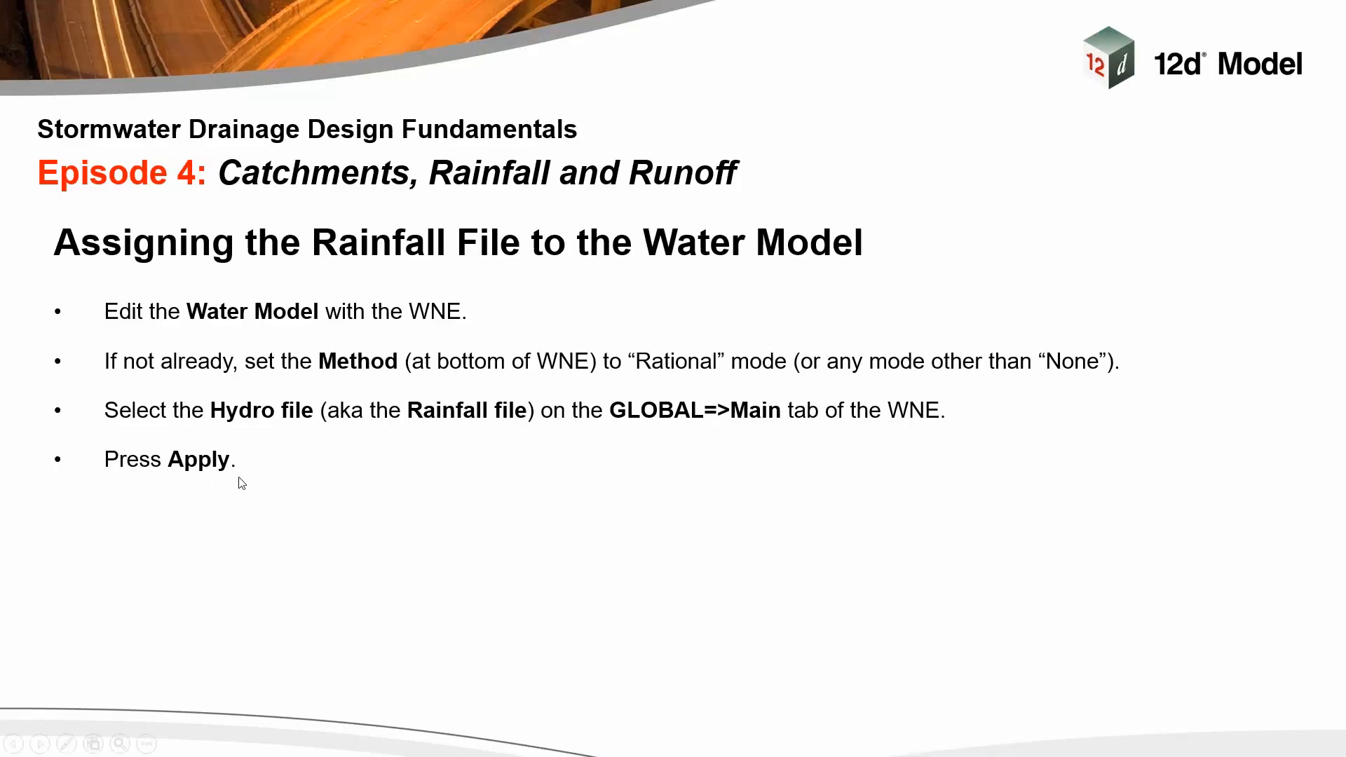
left_click(239, 478)
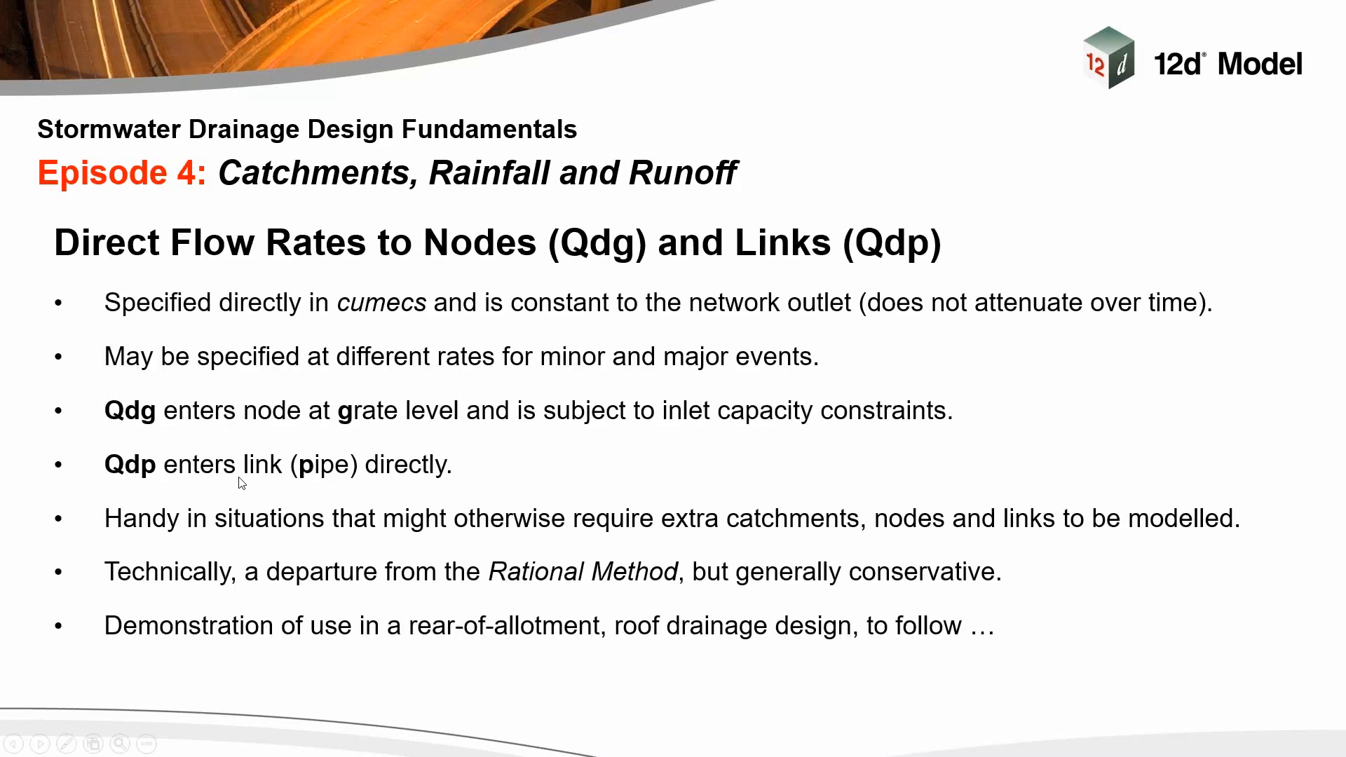
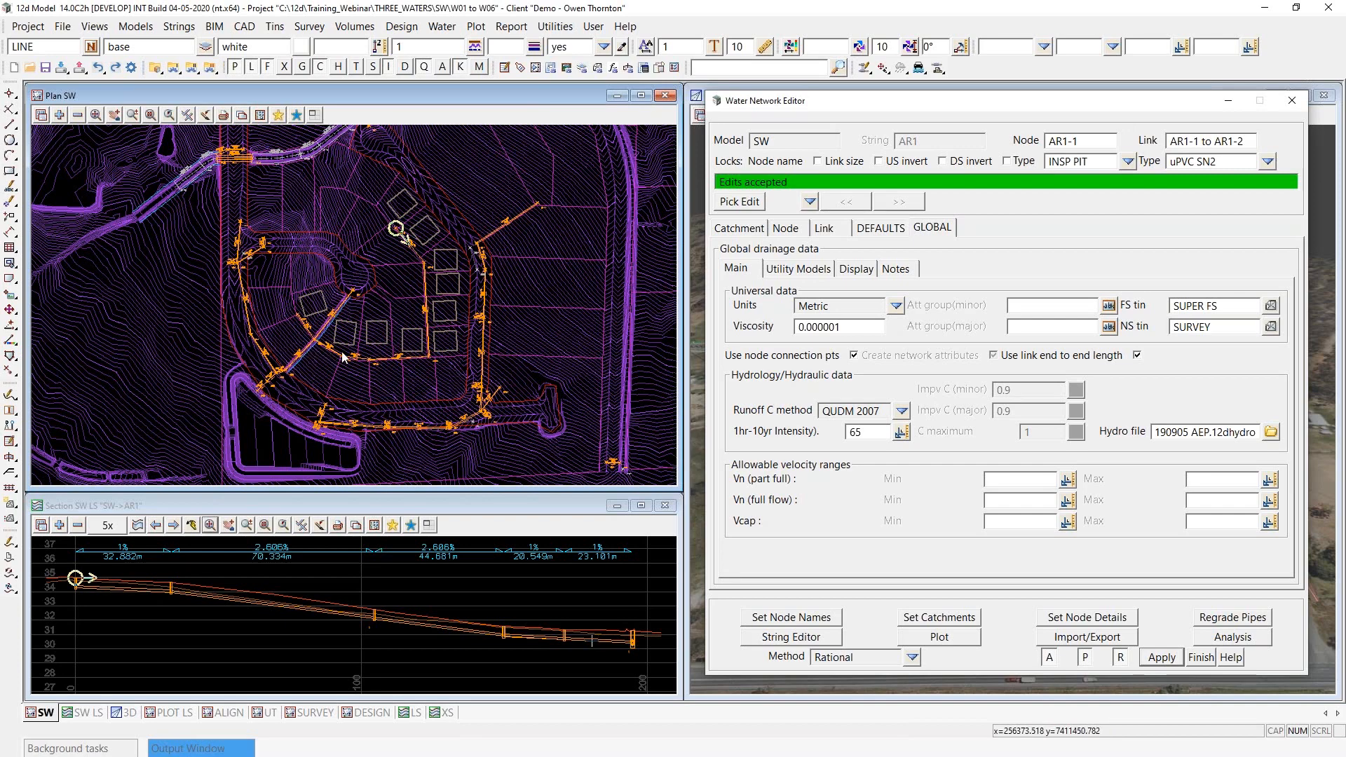
- Examine the plan view around node AR1-1, comparing the rear-of-allotment drainage line with the surrounding lots, roofs and road drainage
scroll(404, 352, "up", 2)
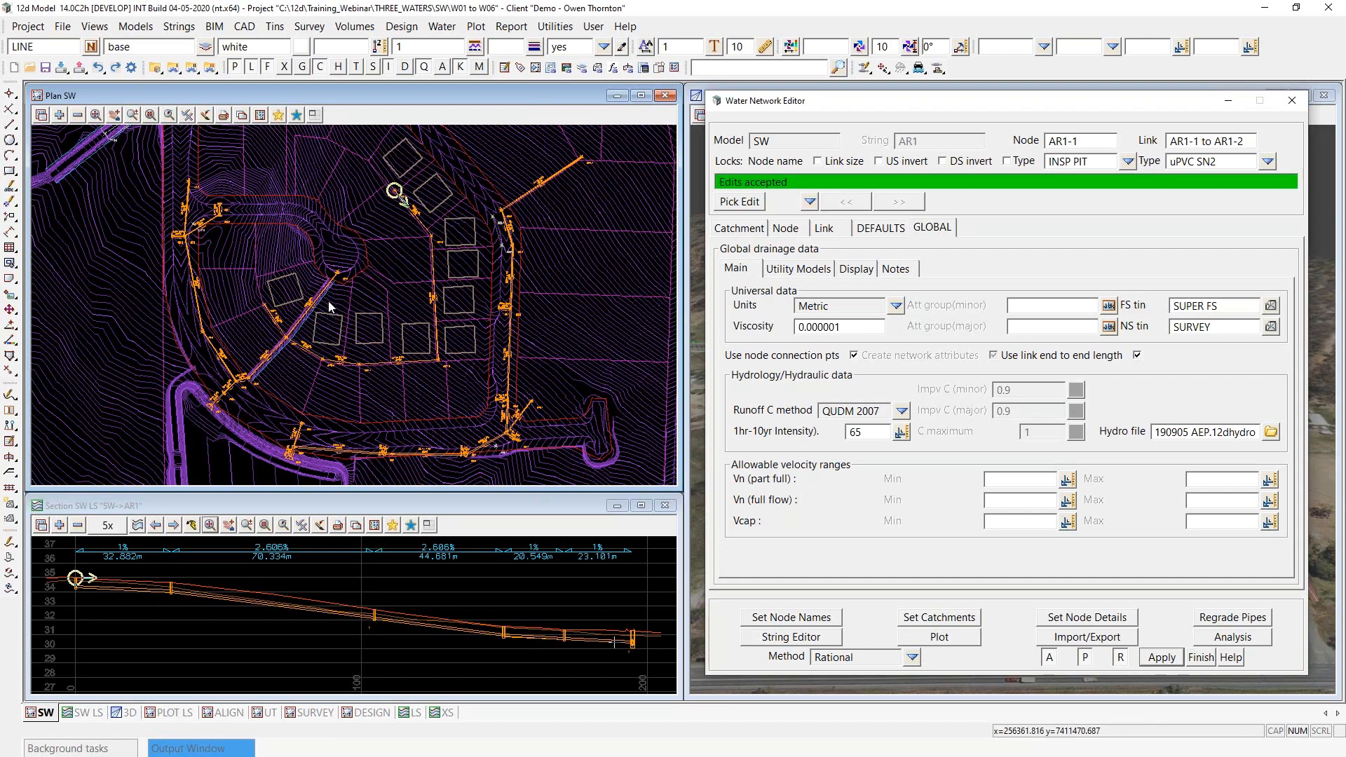
scroll(407, 154, "up", 5)
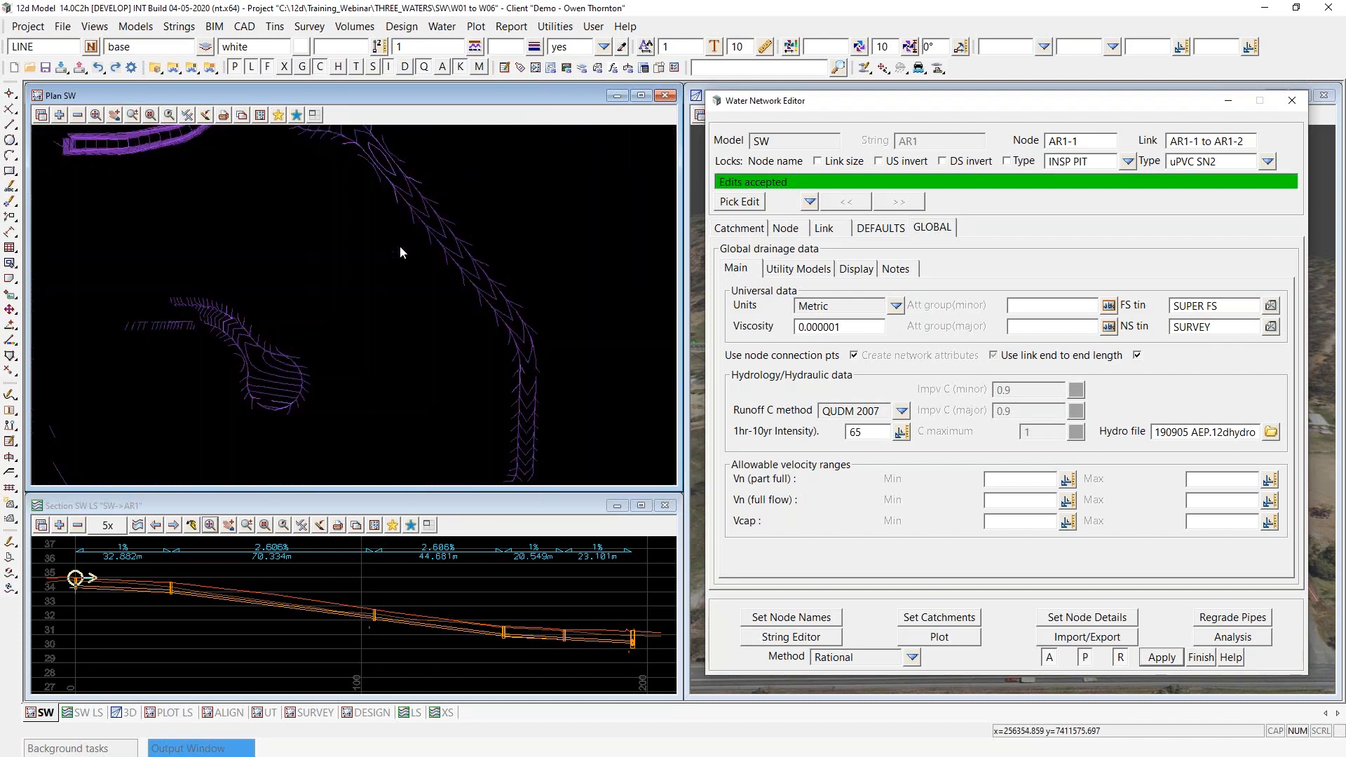
scroll(399, 247, "up", 3)
scroll(370, 306, "up", 3)
scroll(370, 307, "down", 2)
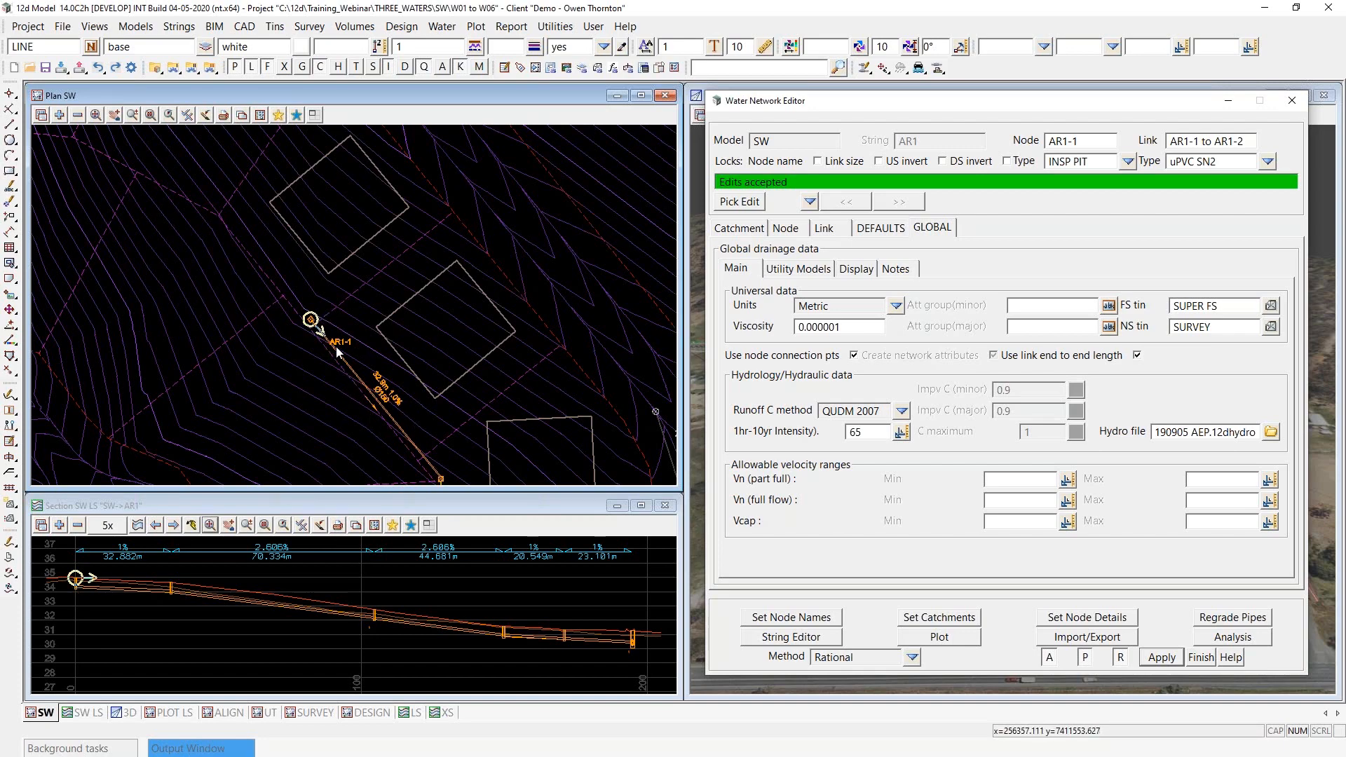
scroll(313, 217, "down", 1)
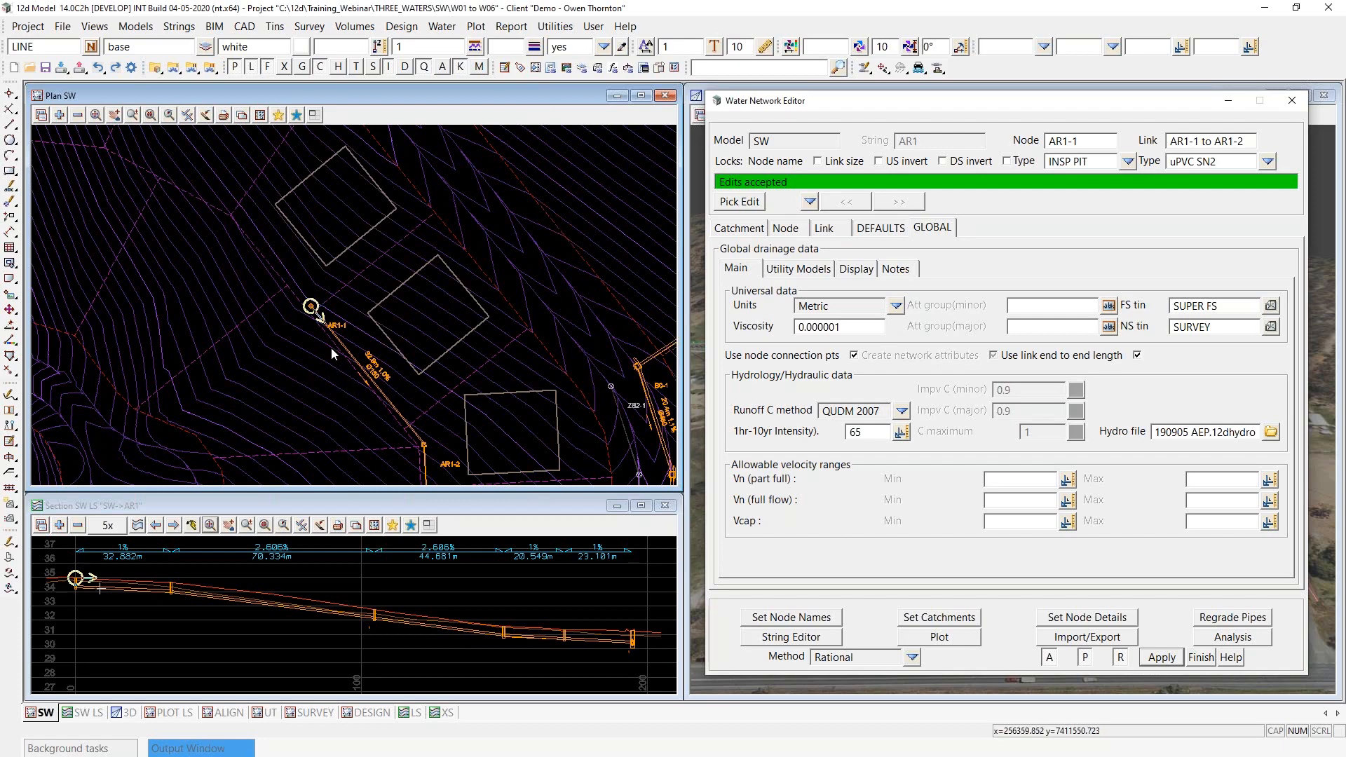
scroll(338, 265, "down", 1)
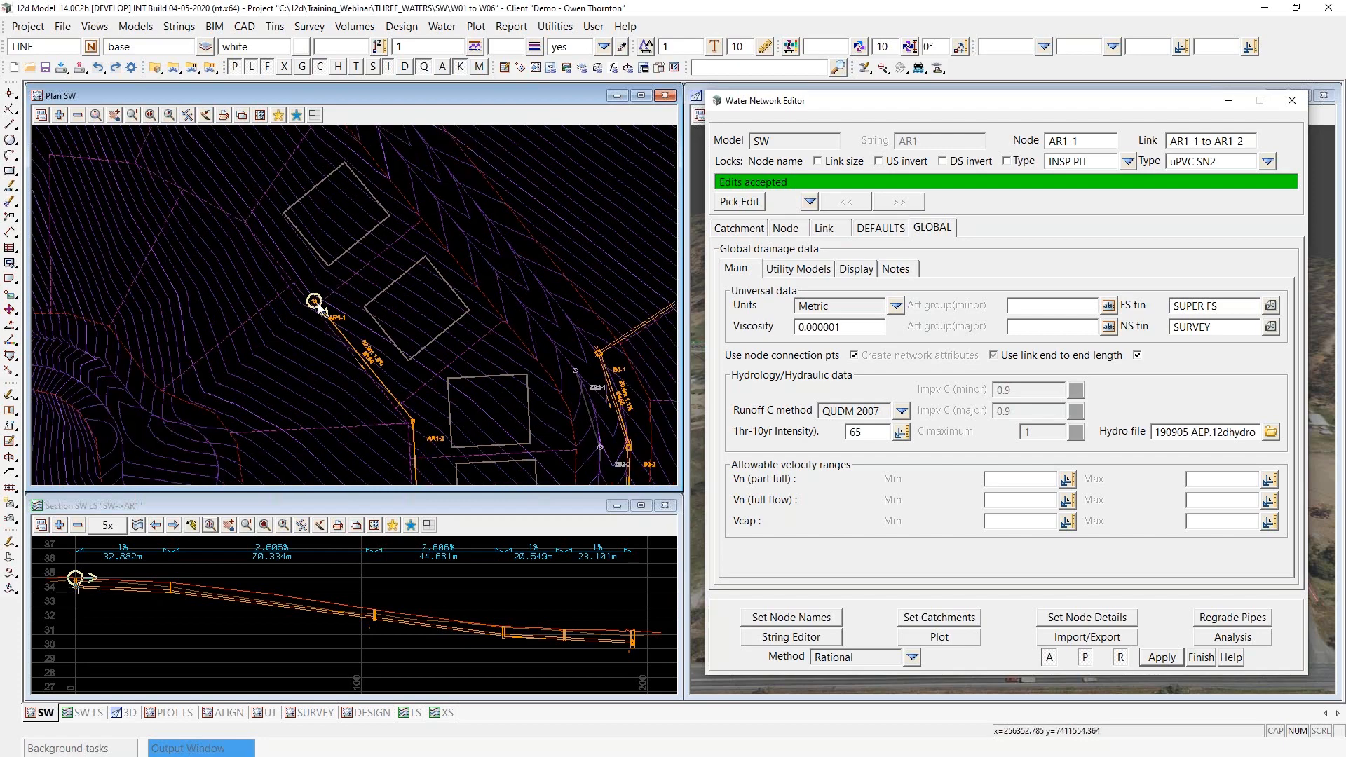
scroll(318, 303, "up", 3)
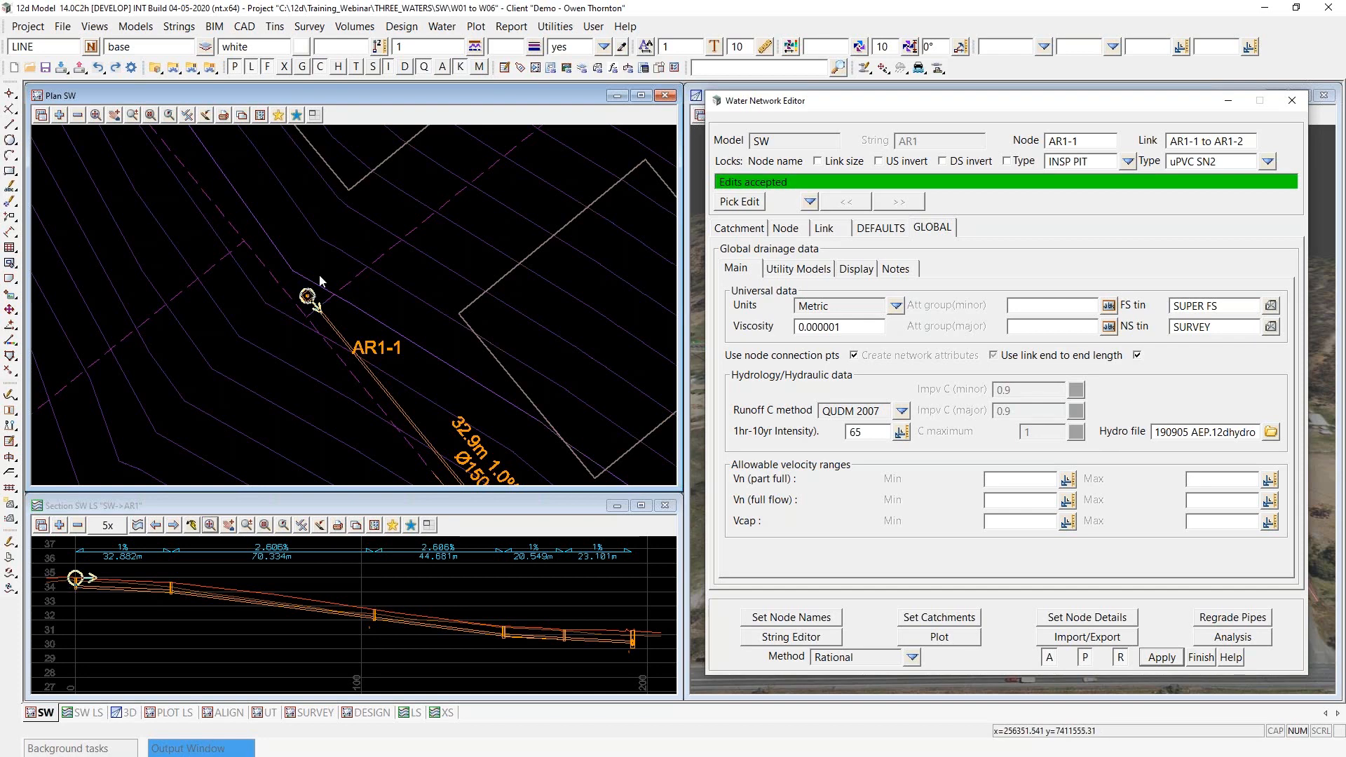
scroll(310, 293, "down", 2)
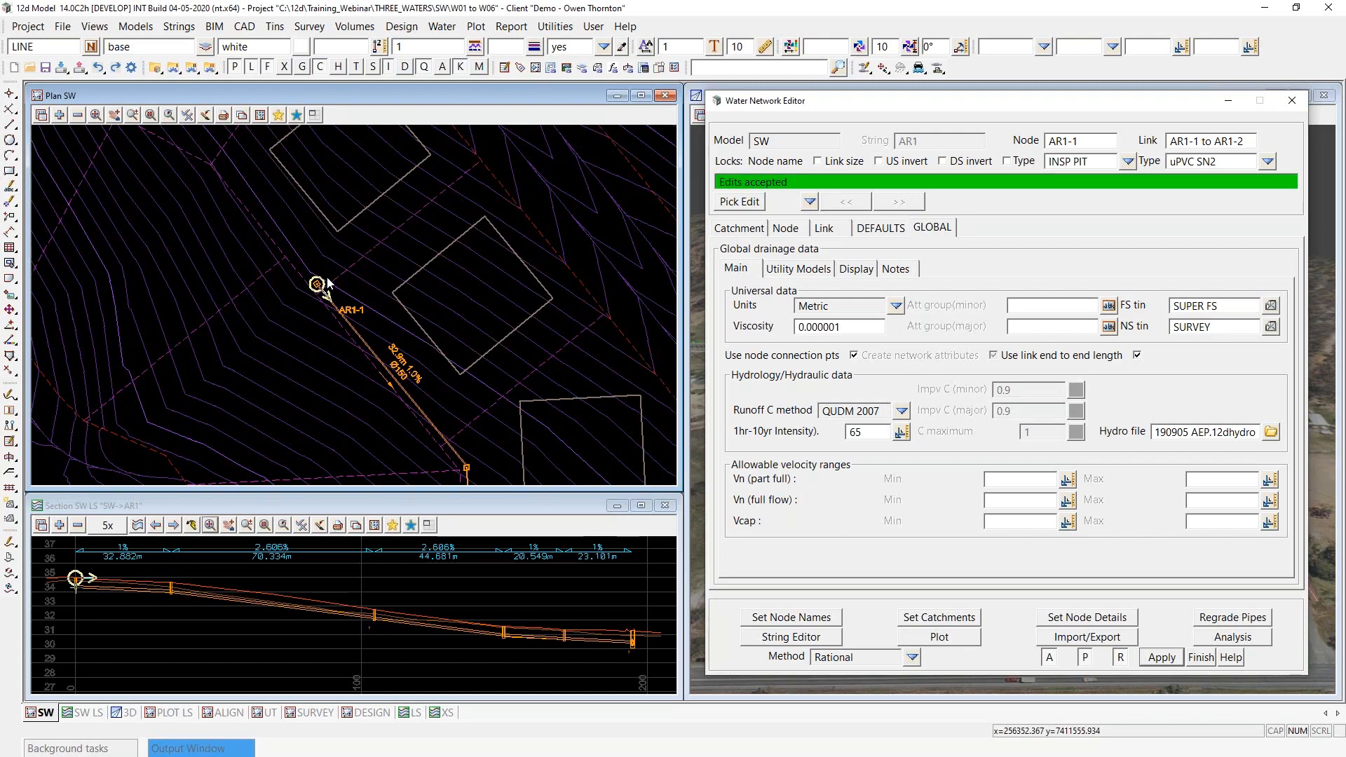
scroll(204, 263, "down", 1)
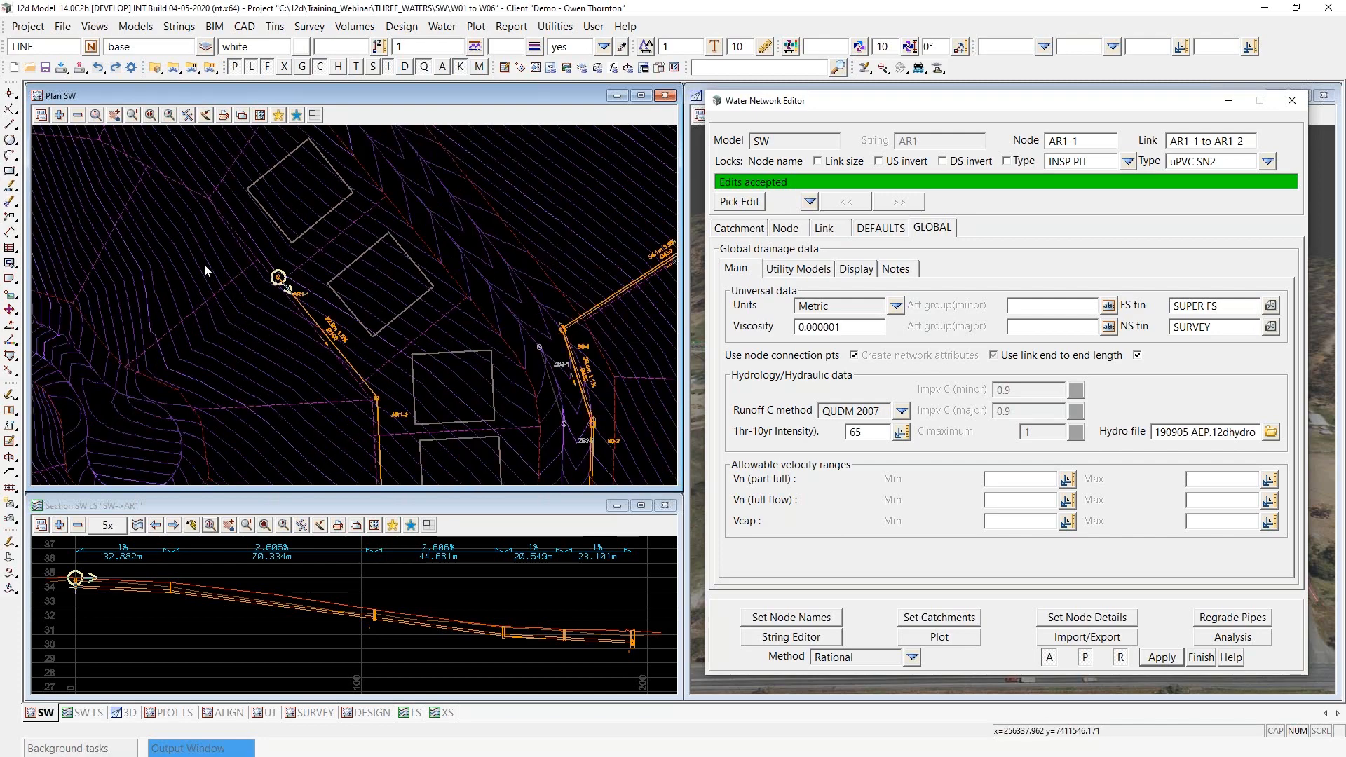
scroll(300, 237, "down", 1)
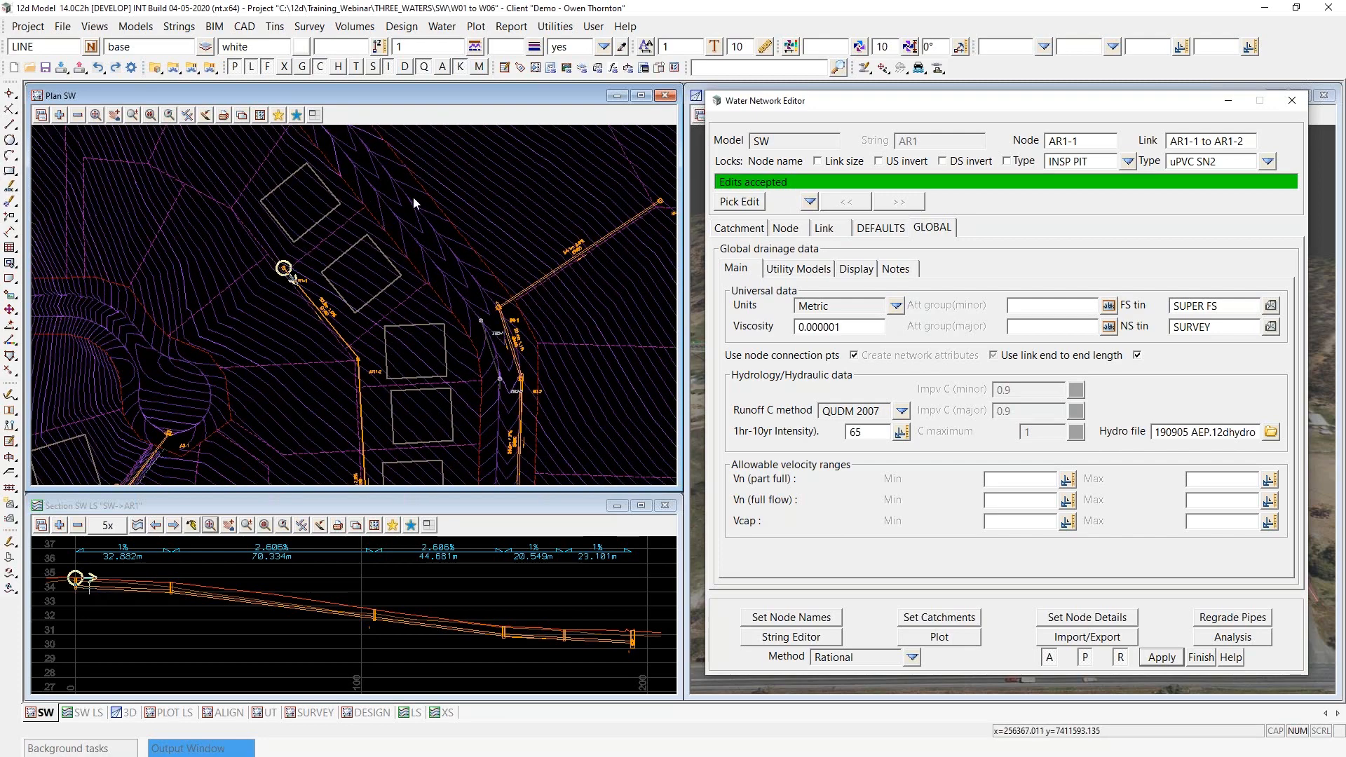
scroll(414, 202, "down", 1)
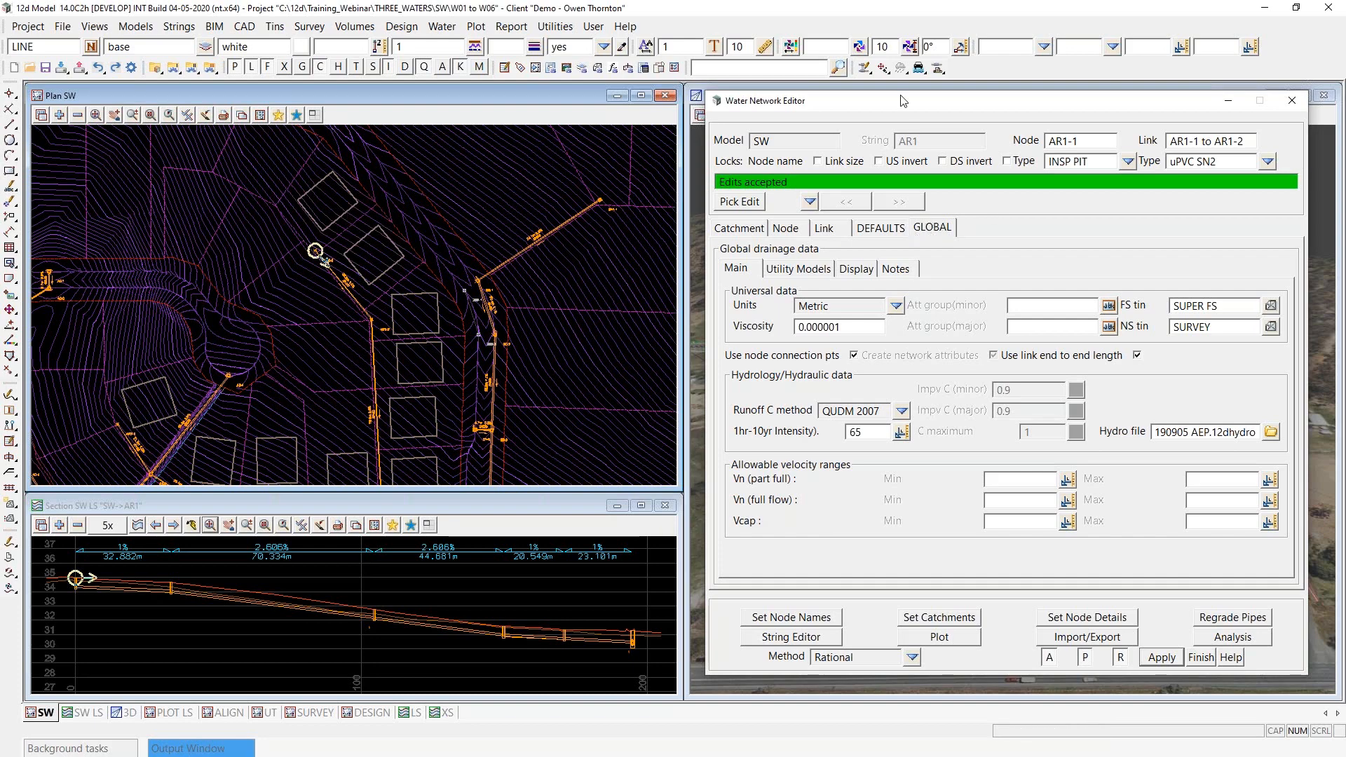
- Open the SW model's global notes and review the rear of allotment drainage criteria for AR* strings, including the minor and major storm assumptions
left_click(924, 219)
left_click(896, 270)
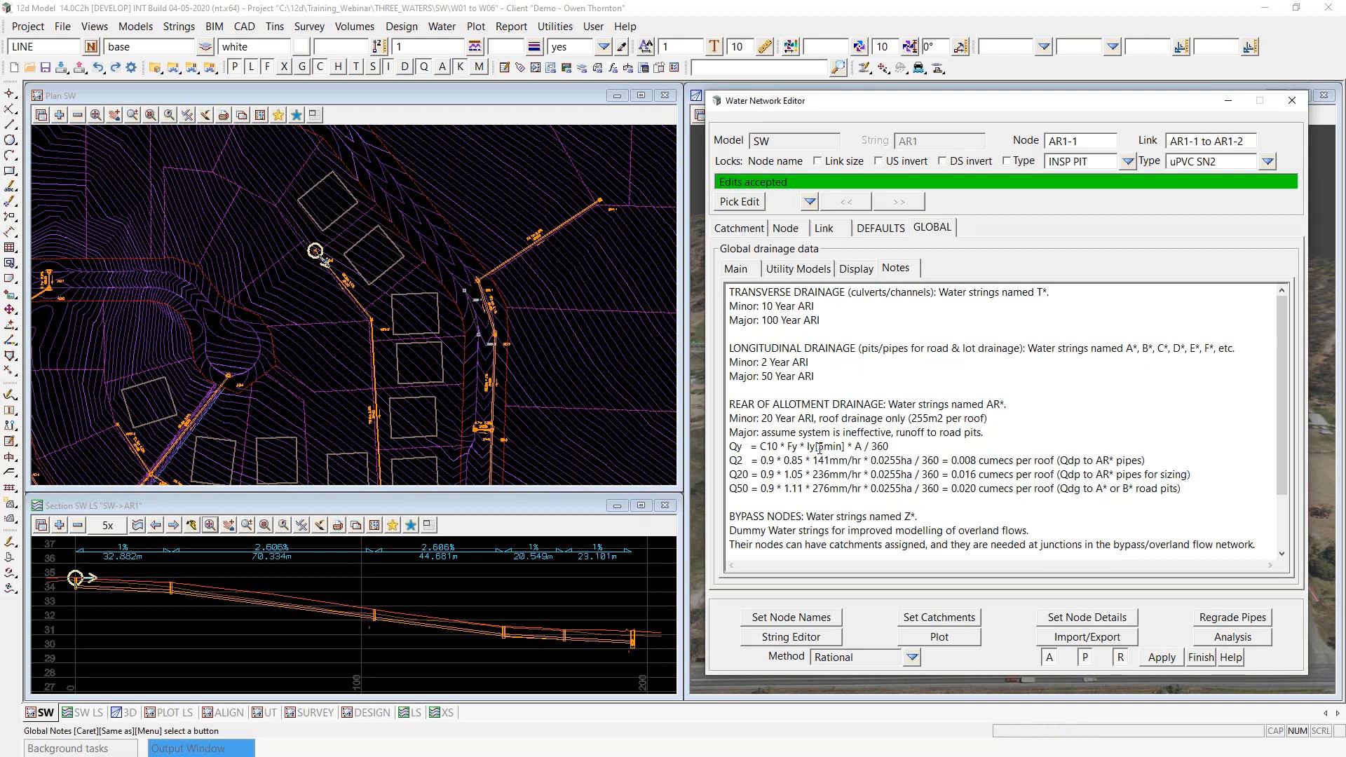
scroll(512, 177, "down", 2)
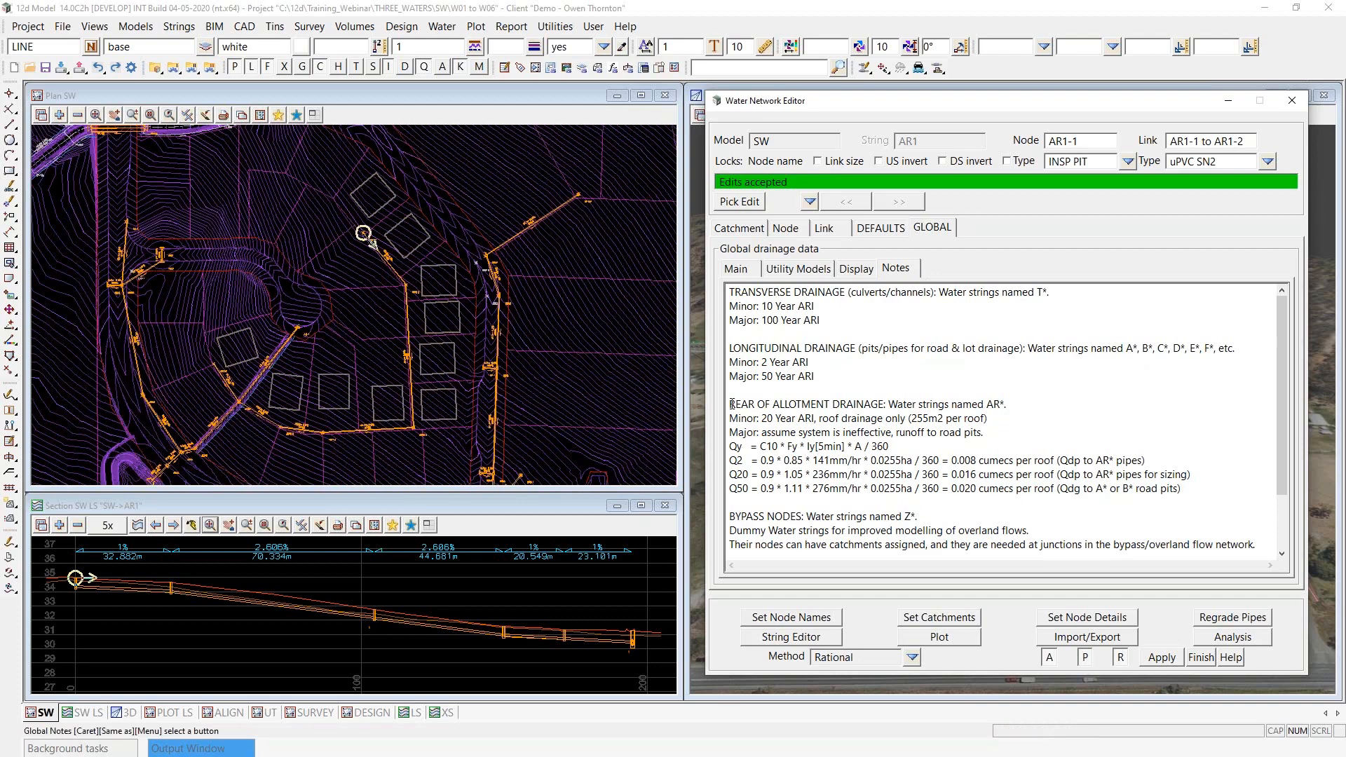
left_click_drag(731, 405, 1010, 408)
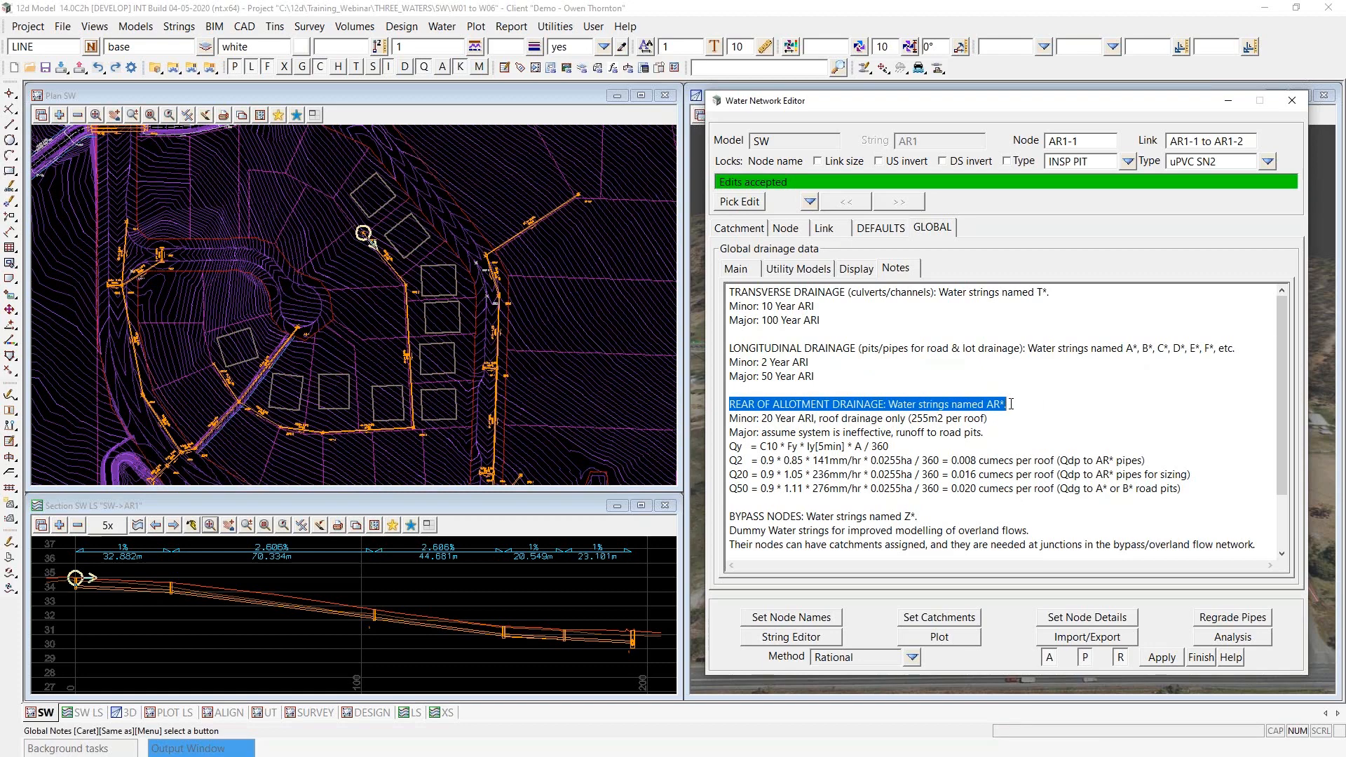
left_click(1012, 414)
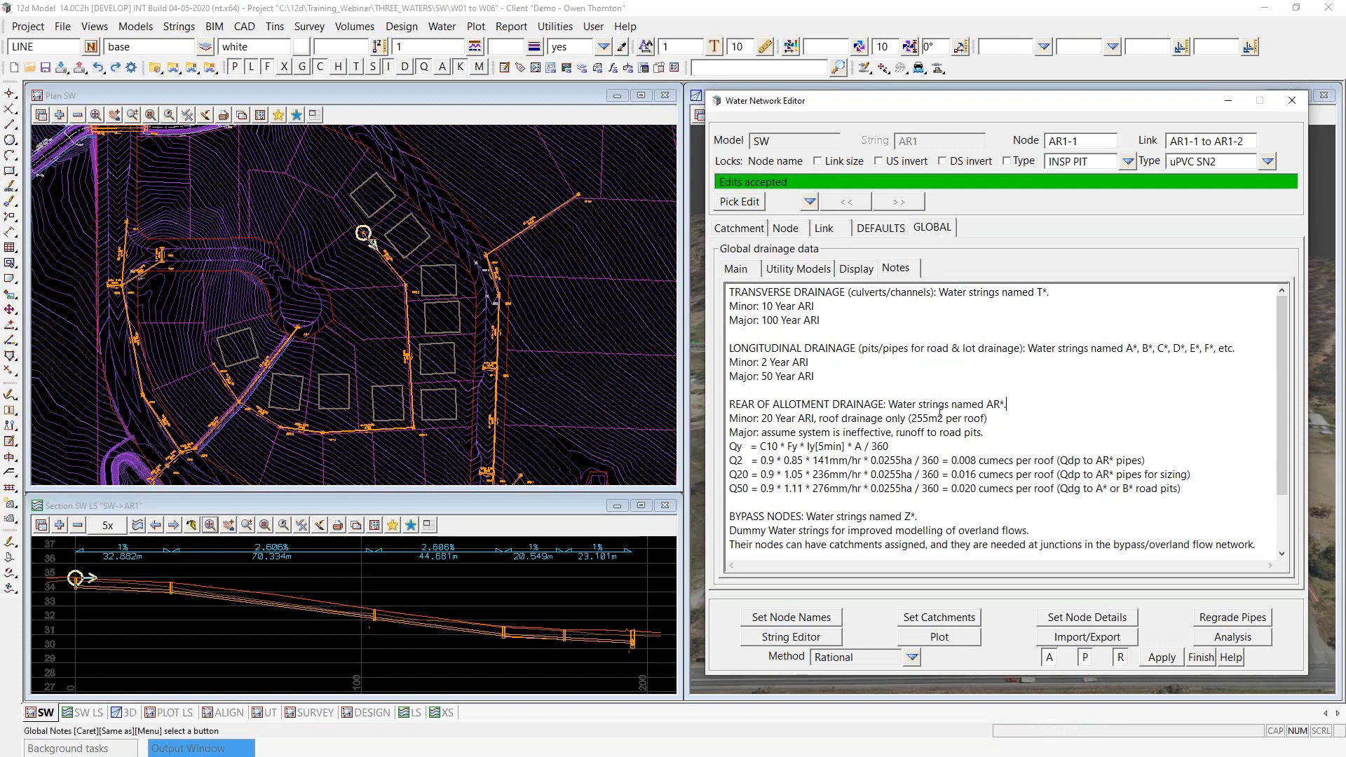
left_click_drag(987, 436, 721, 431)
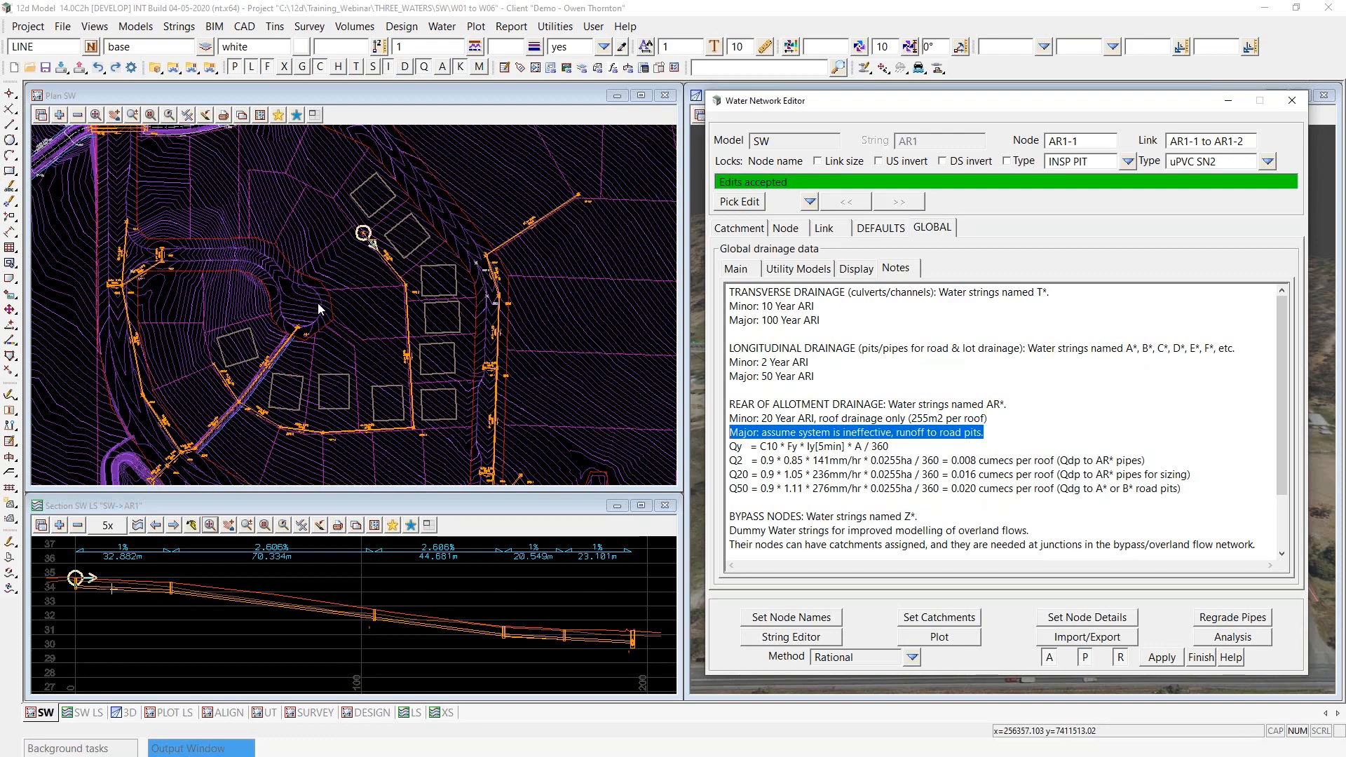
scroll(311, 218, "down", 1)
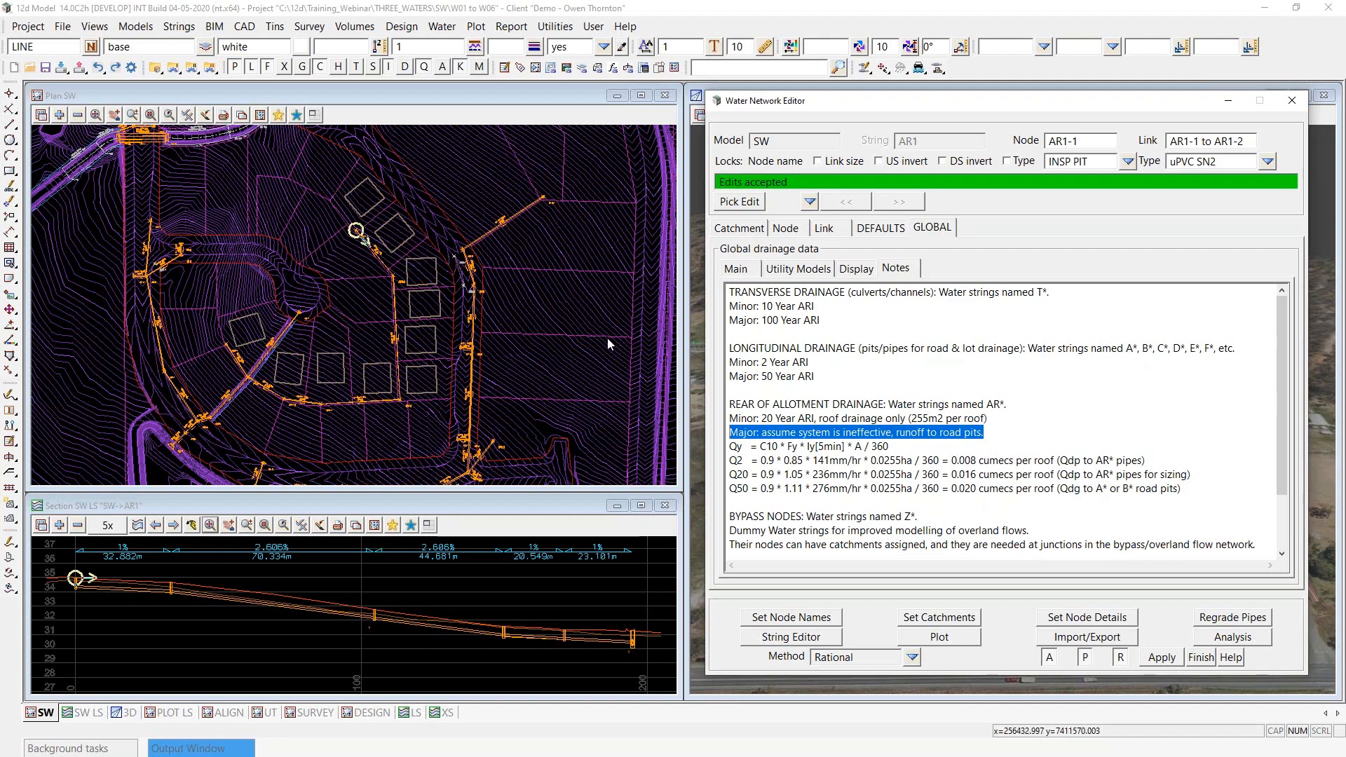
- Review the per-roof flow formula and the Q2, Q20 and Q50 calculations in the global notes, focusing on the Q20 Qdp used for sizing
left_click_drag(730, 447, 942, 506)
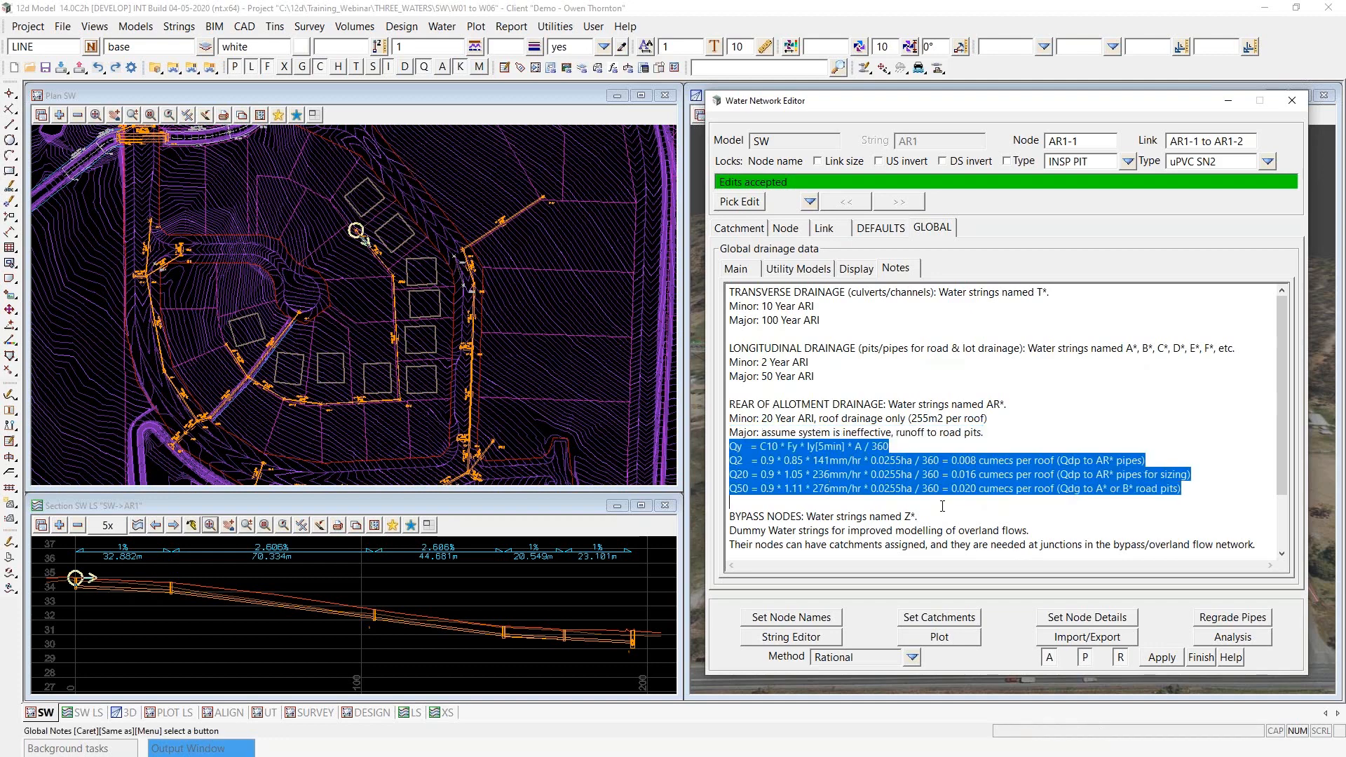
left_click(1200, 491)
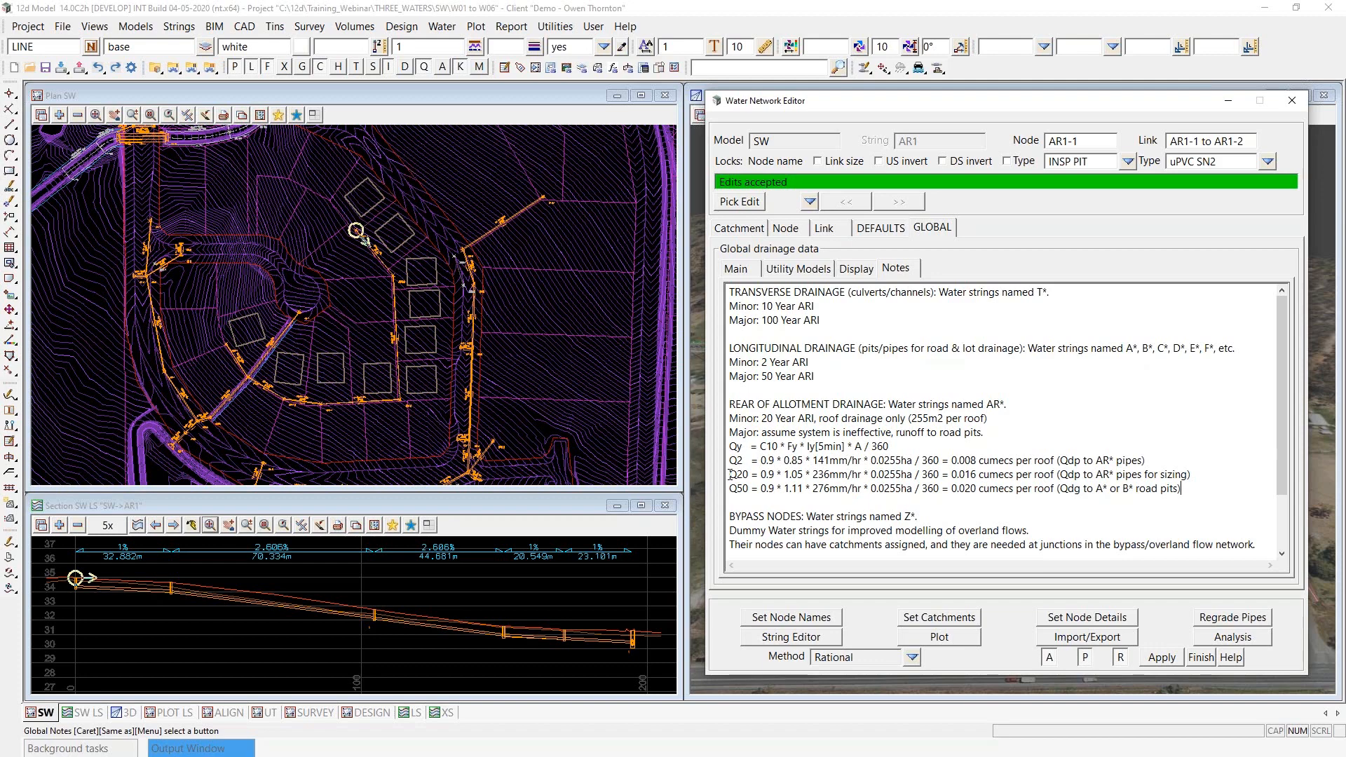
left_click_drag(730, 475, 750, 475)
left_click_drag(952, 474, 979, 474)
left_click_drag(1060, 475, 1082, 475)
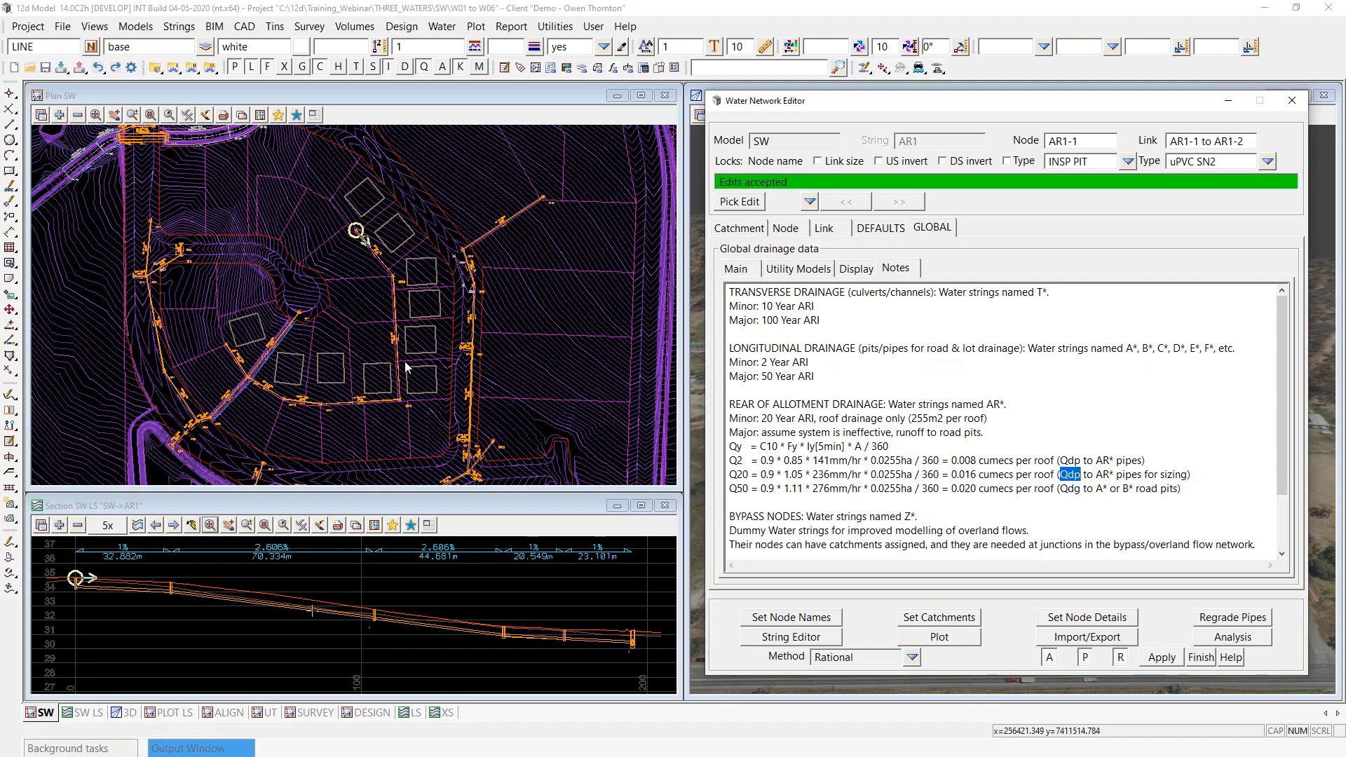
- Extend the SW plan view to full height beside the editor and inspect the roofs draining to string AR1
scroll(360, 188, "up", 3)
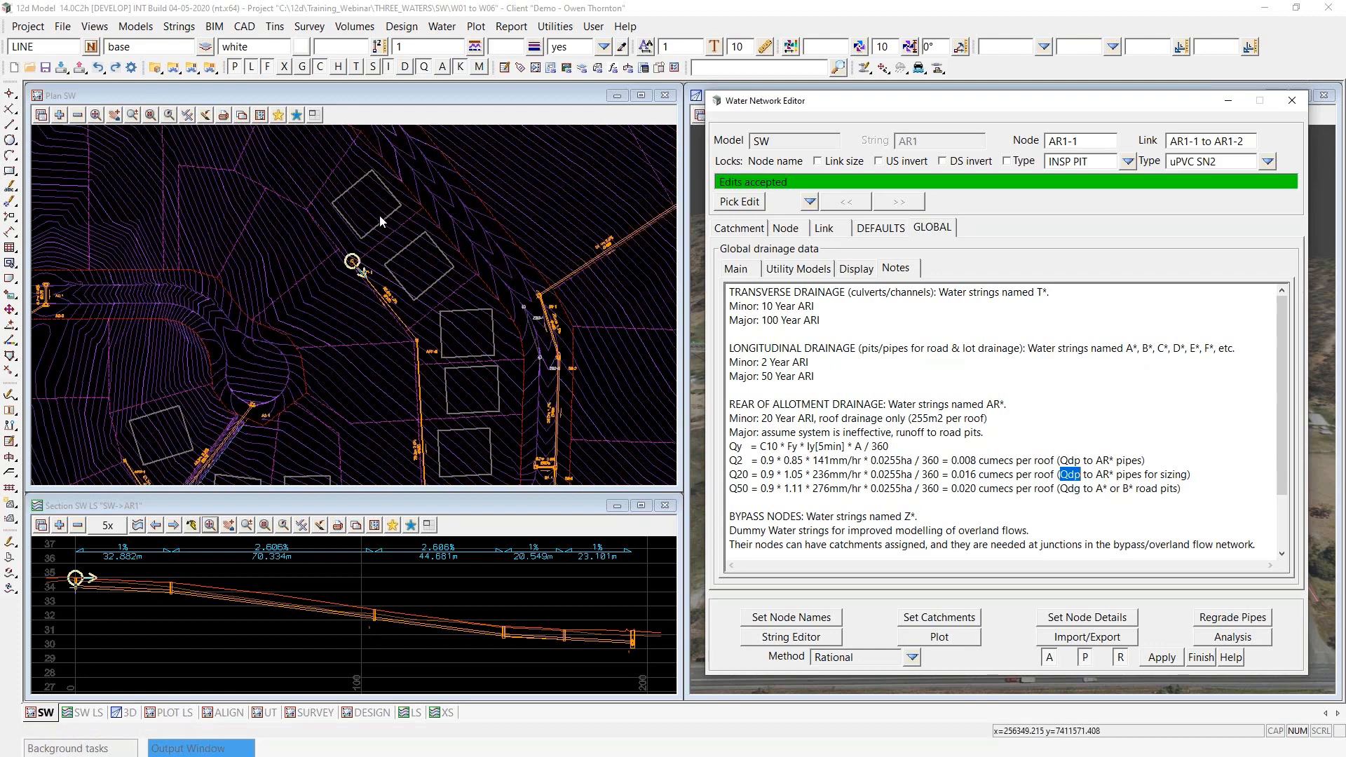
scroll(382, 219, "down", 3)
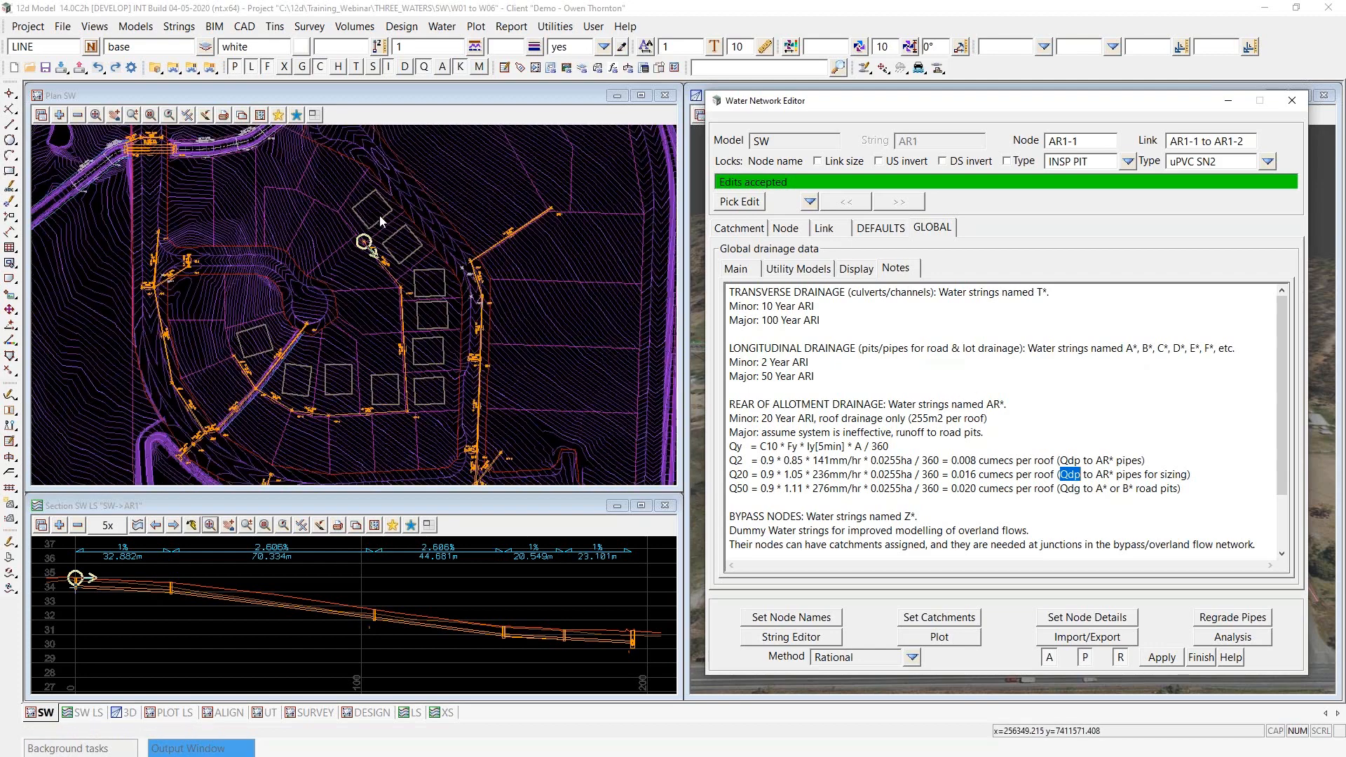
left_click(314, 115)
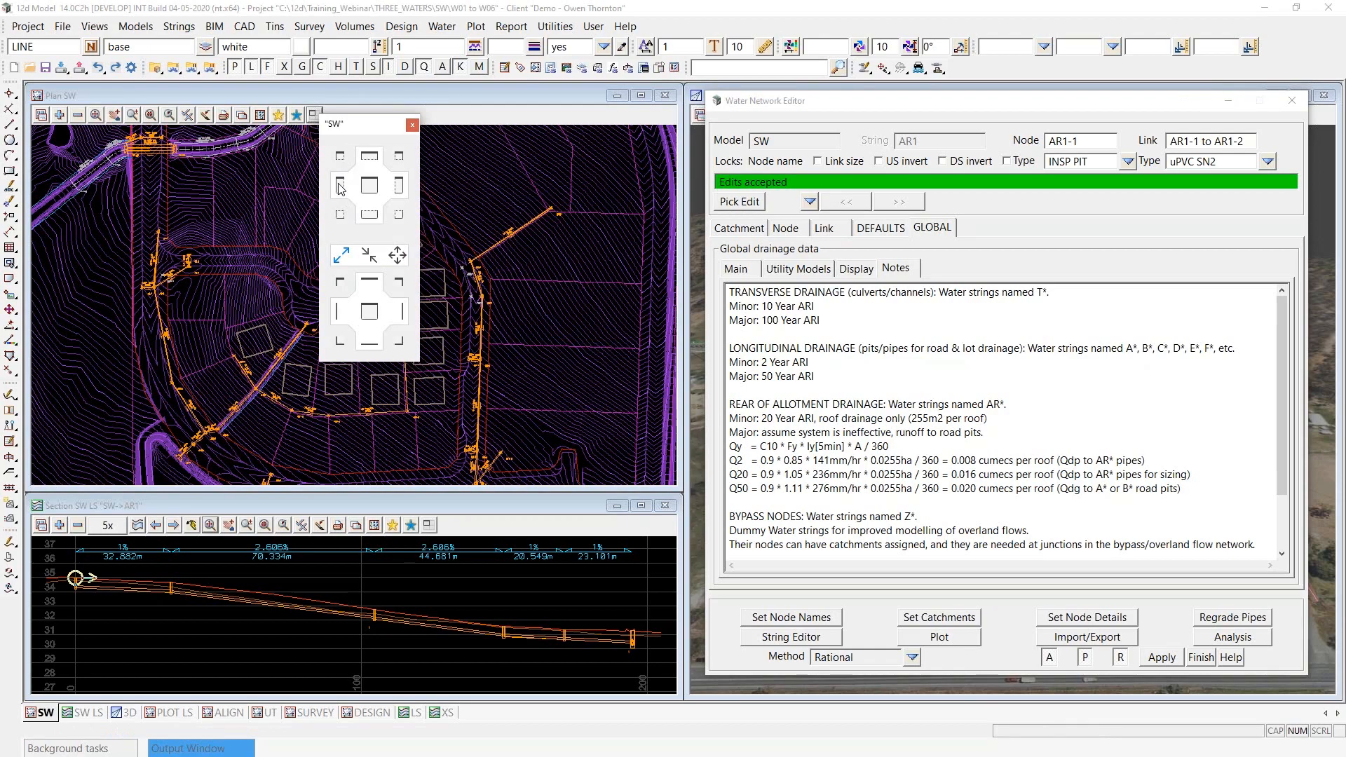
left_click(339, 186)
scroll(372, 444, "up", 3)
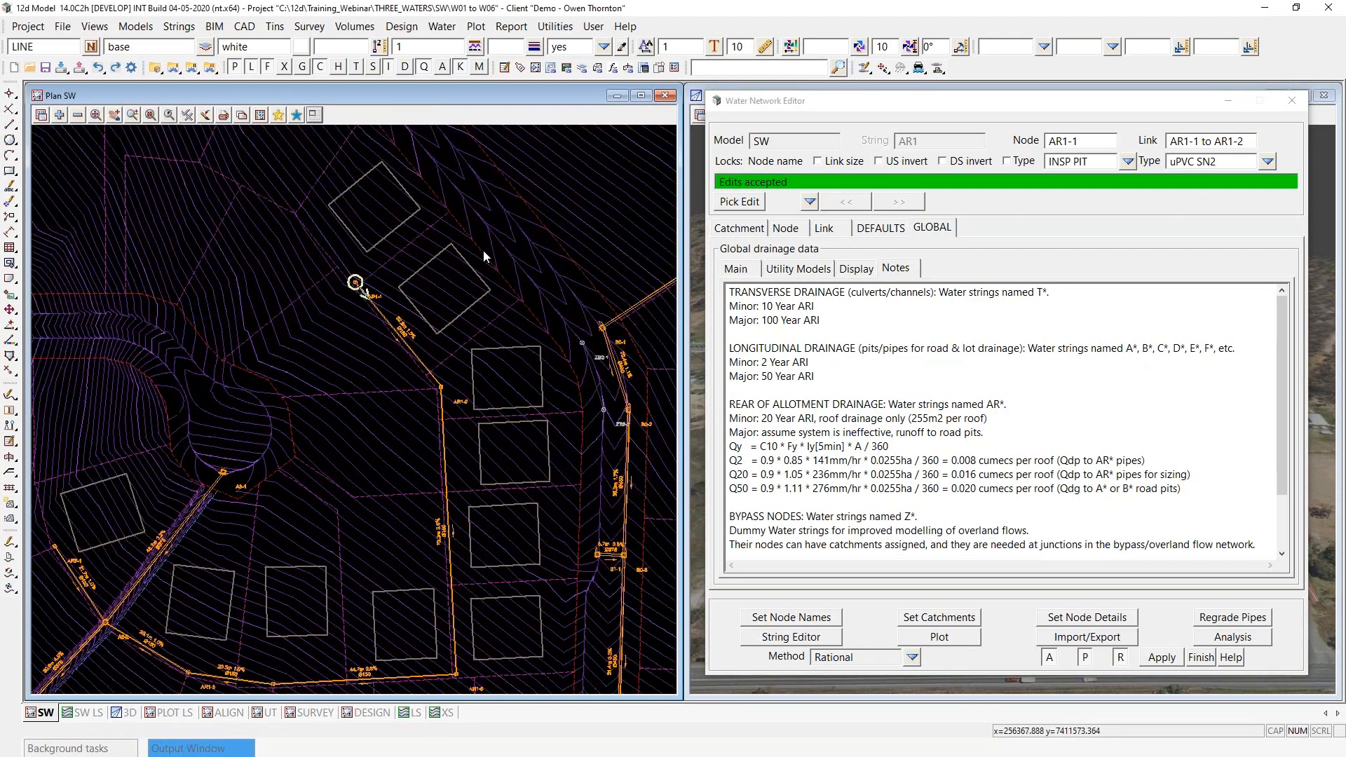
scroll(484, 252, "down", 2)
scroll(411, 288, "up", 2)
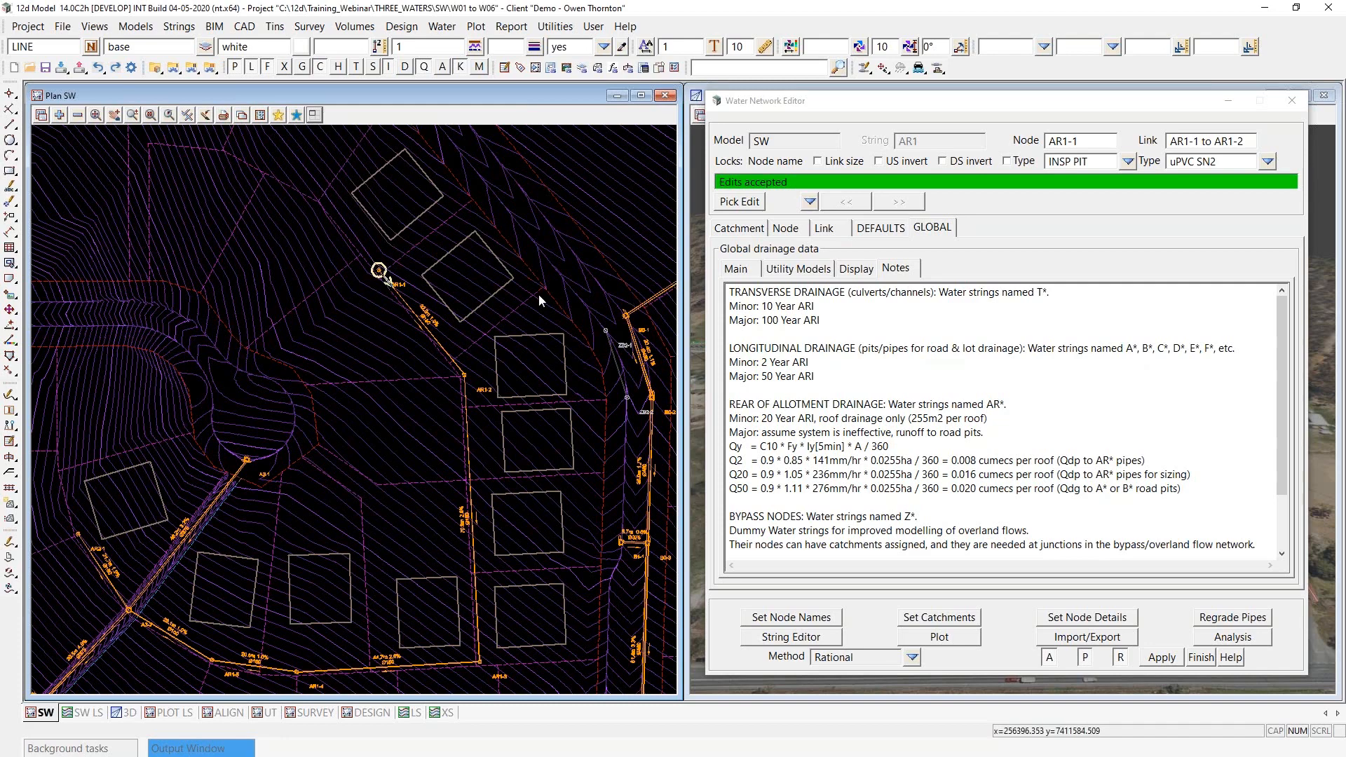
scroll(423, 342, "up", 1)
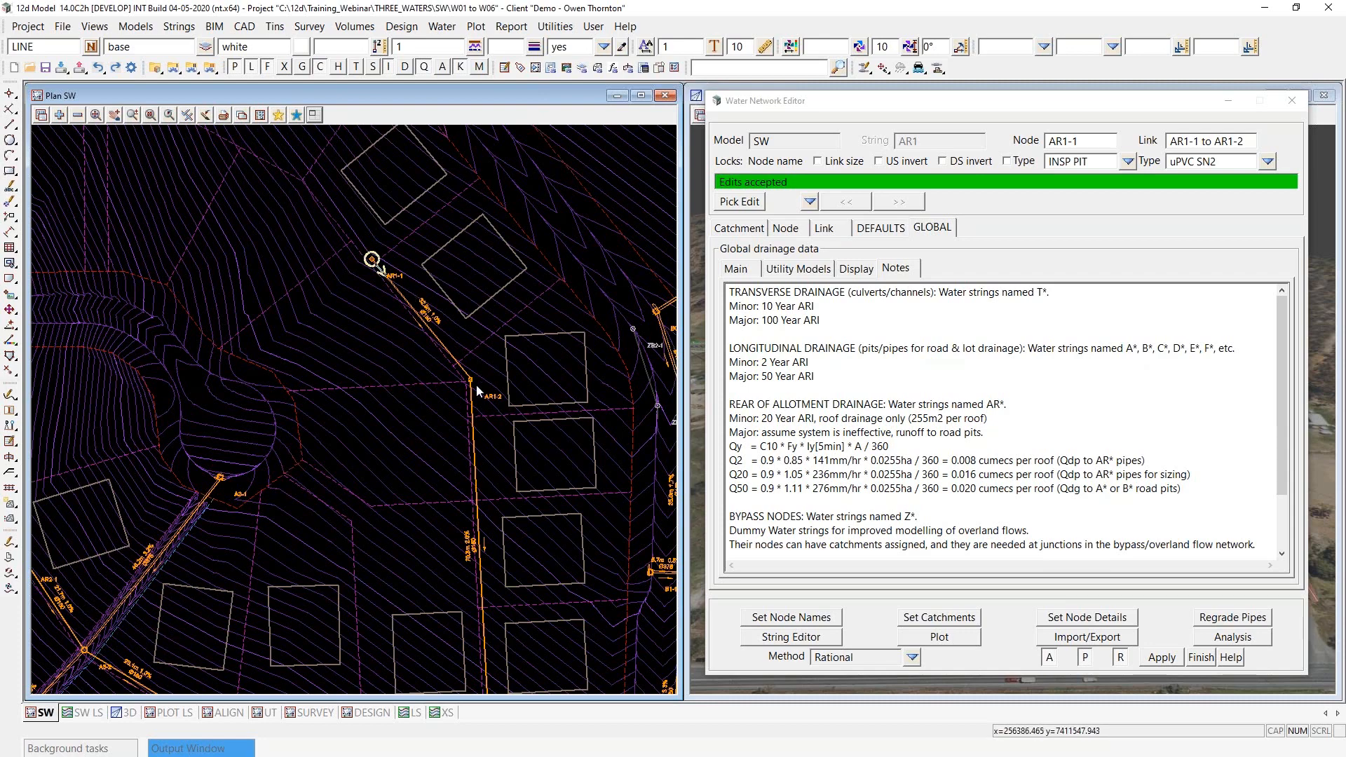
scroll(472, 272, "down", 2)
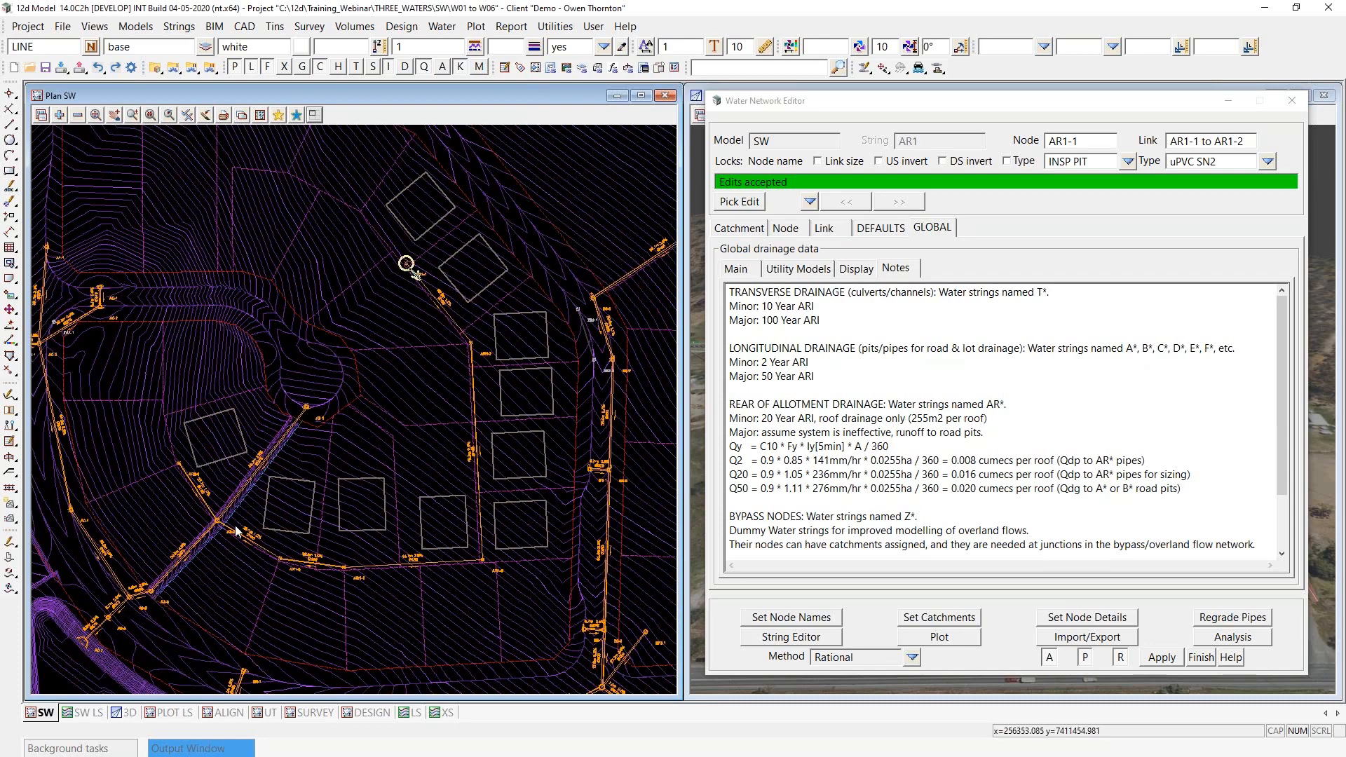
- Enter "2 ROOF (MINOR)" in the link notes of pipe AR1-1 to AR1-2
left_click(825, 230)
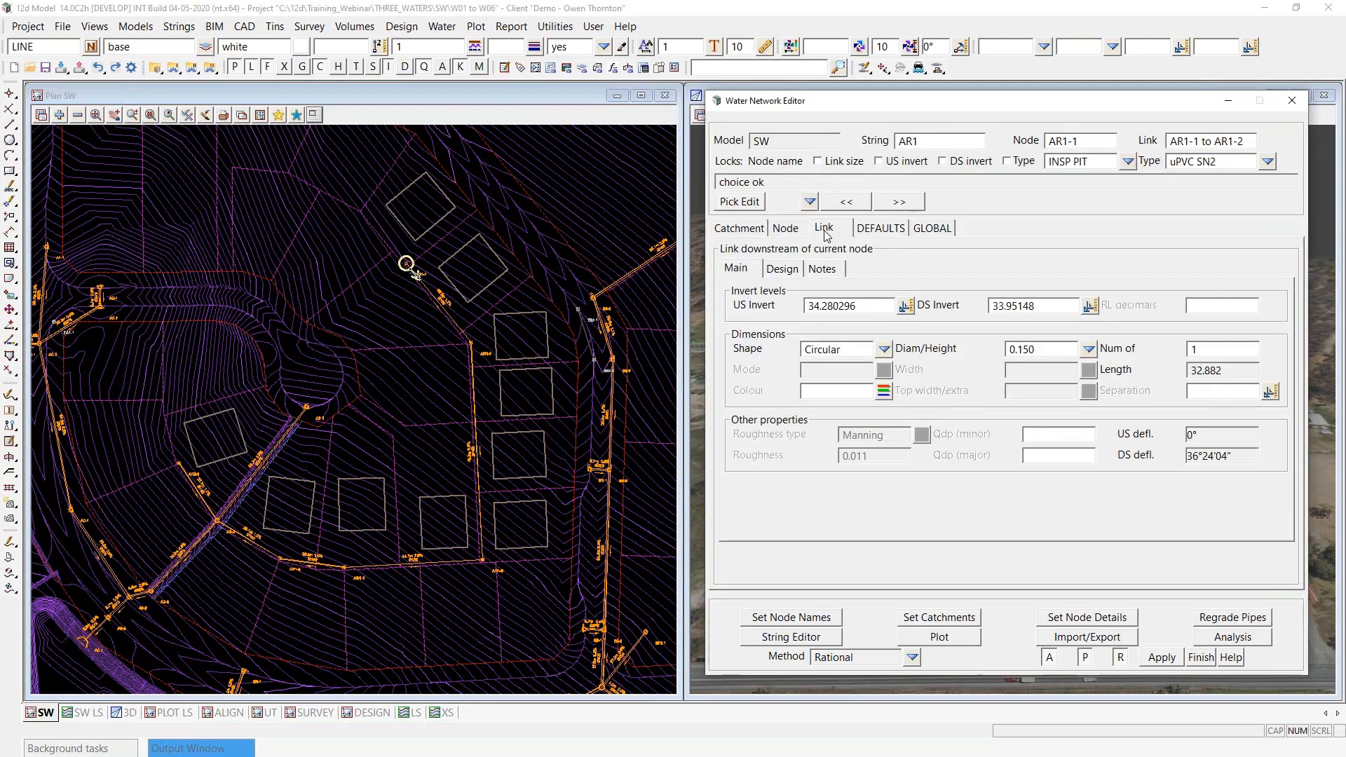
left_click(827, 273)
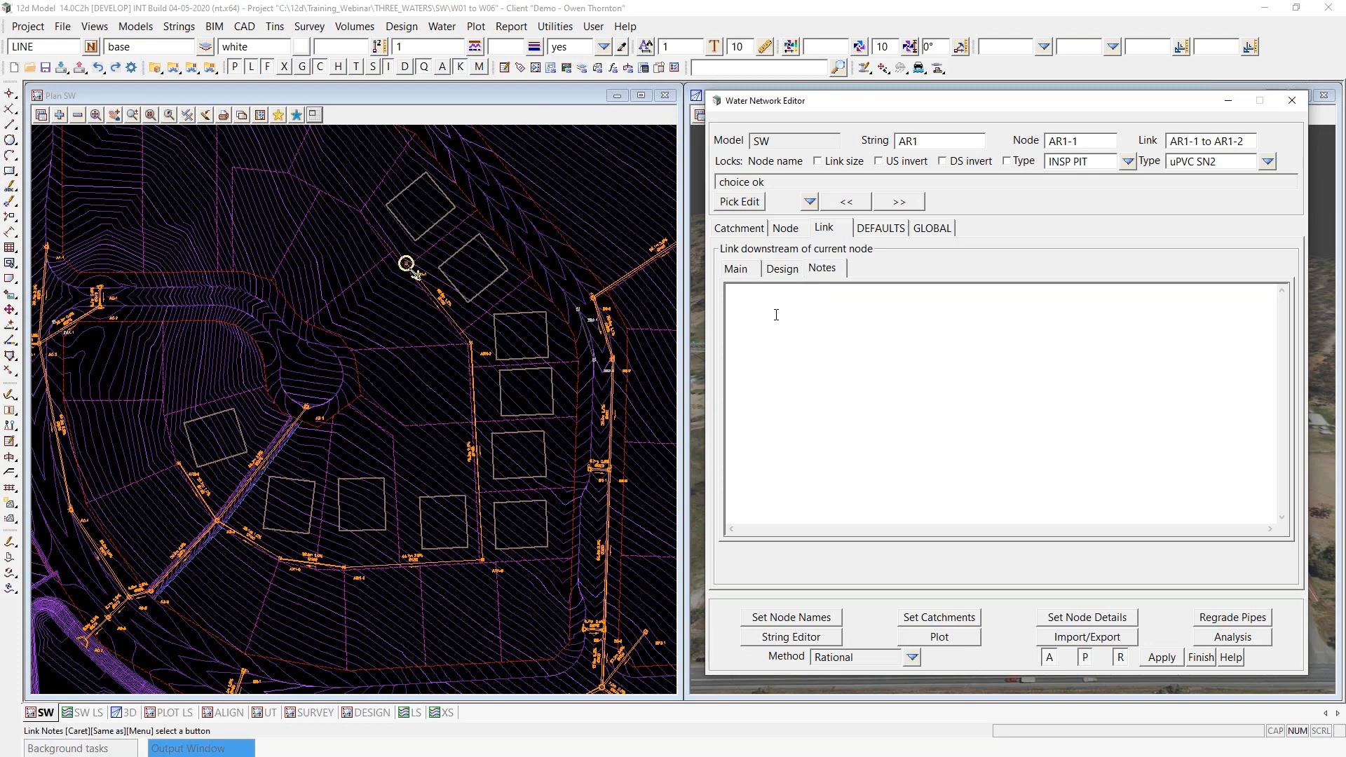
scroll(489, 298, "up", 1)
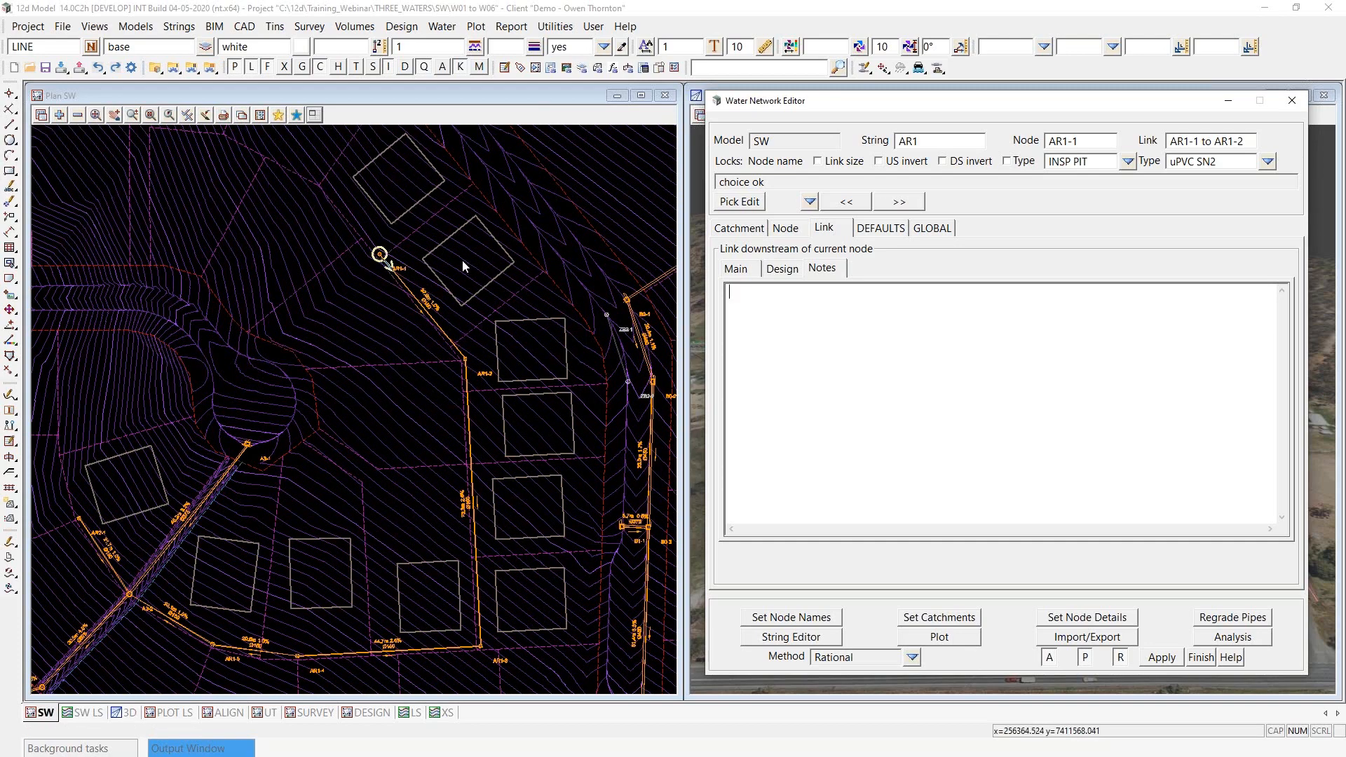
left_click(813, 360)
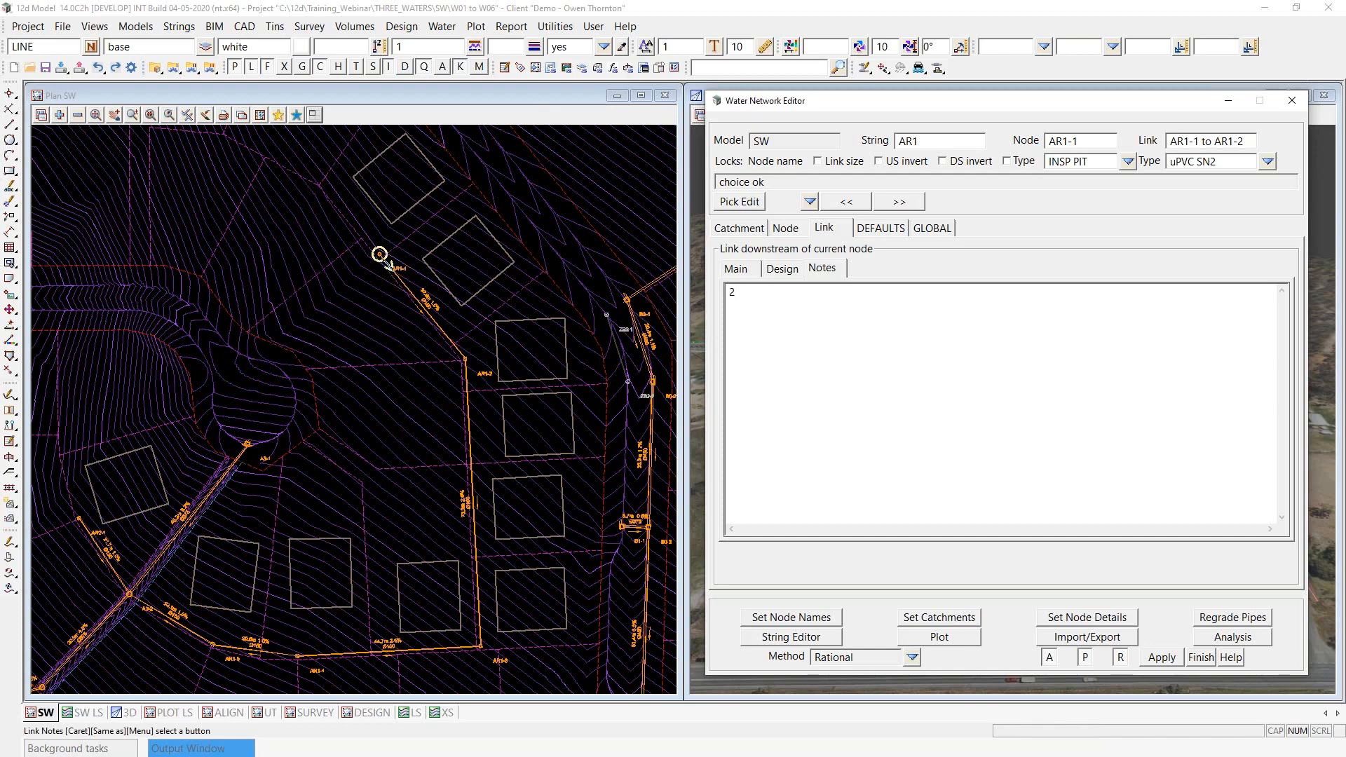
type("2 ROOF (MINOR")
- Copy the roof note to the next link, AR1-2 to AR1-3, and change it to "4 ROOF (MINOR)"
left_click_drag(831, 292, 633, 295)
key("ctrl+c")
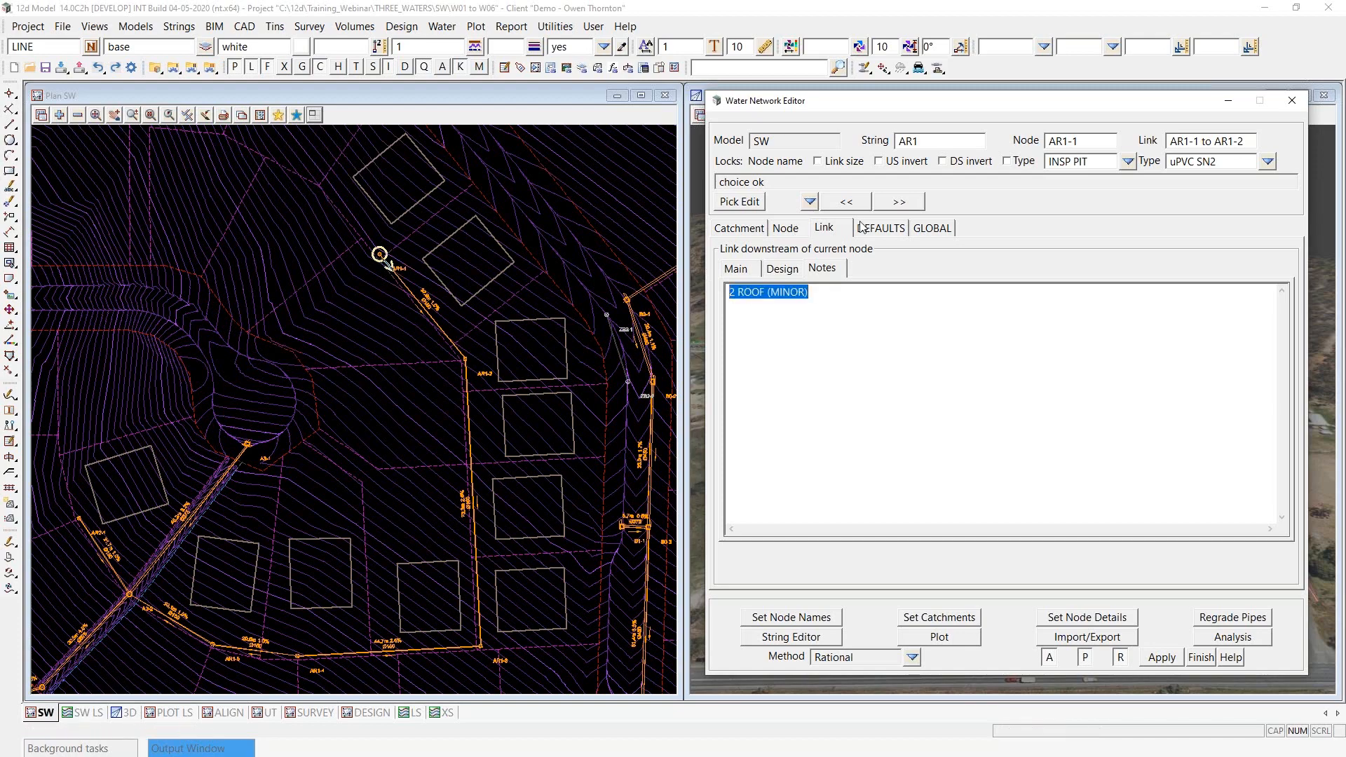
left_click(894, 203)
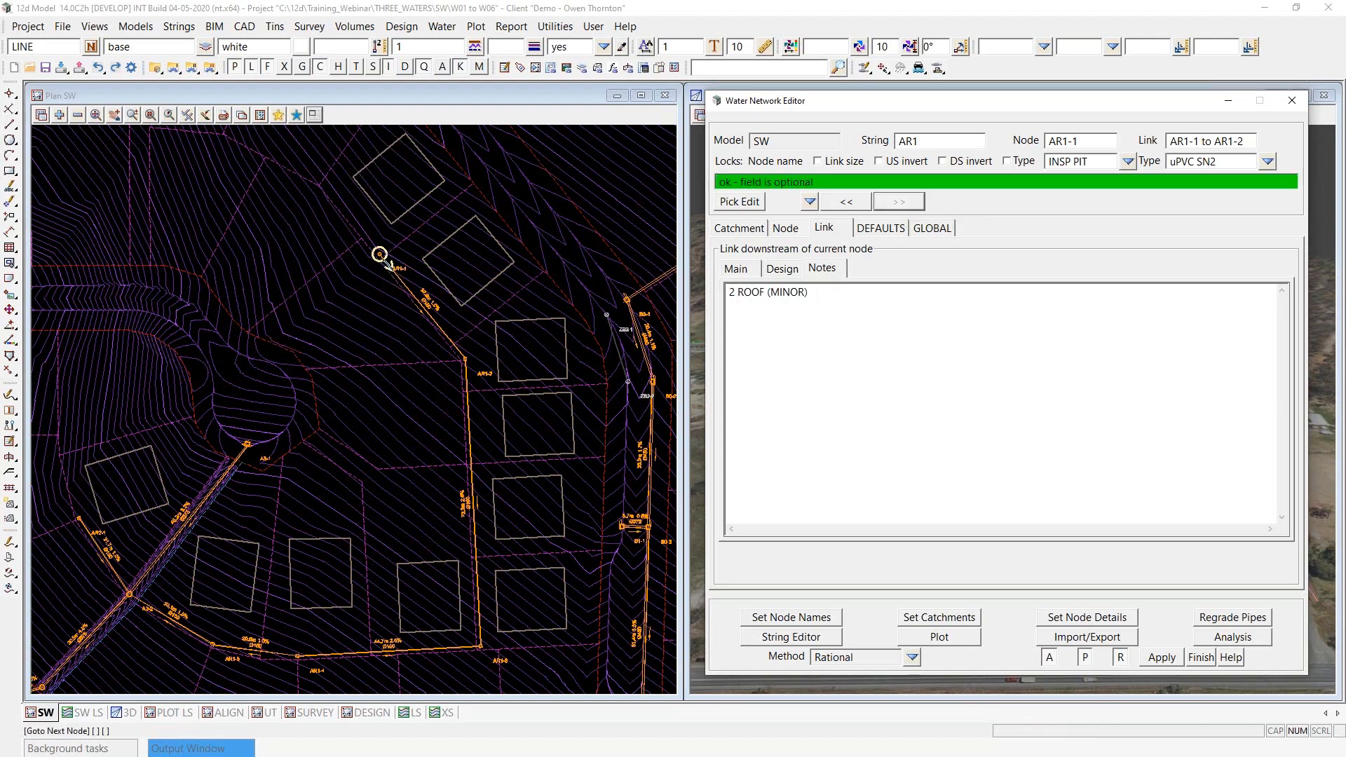
key("ctrl+v")
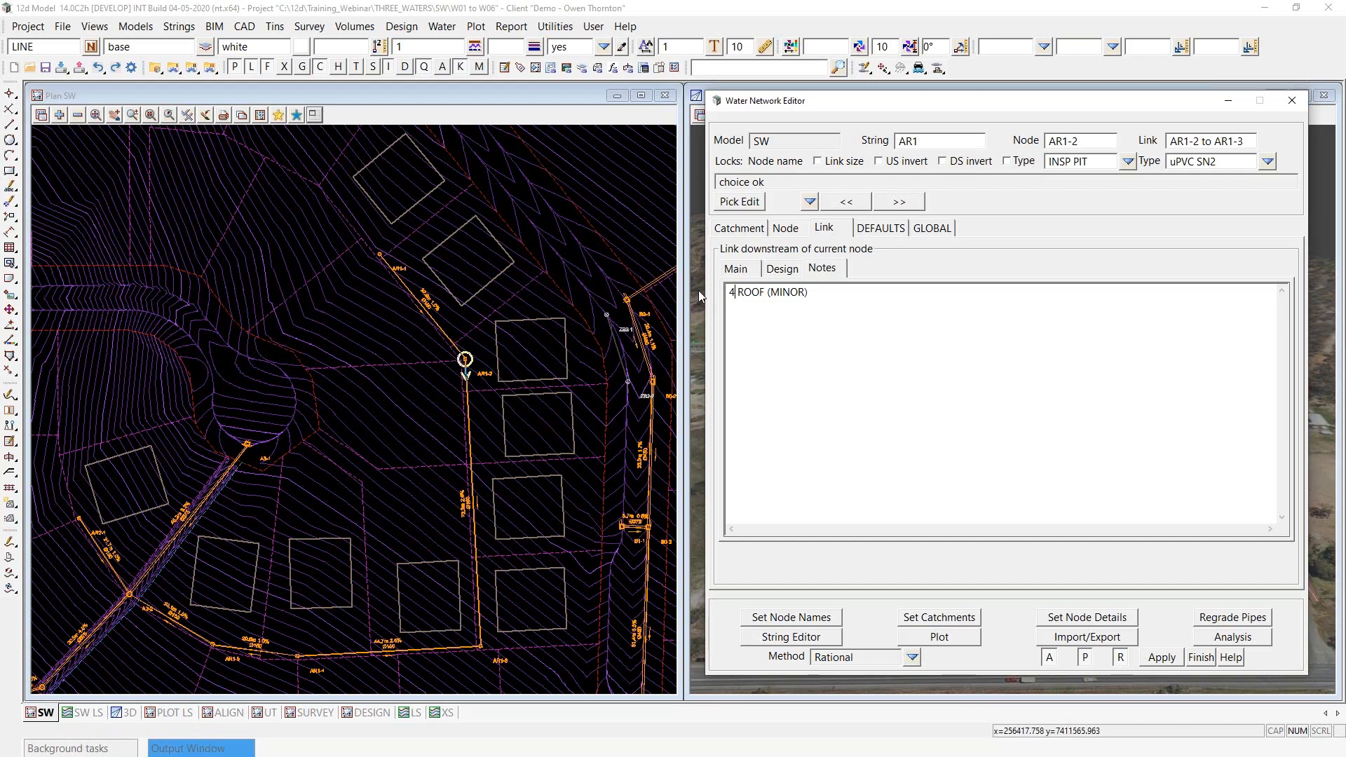
- Add the note "2 ROOF (MINOR)" to link AR1-3 to AR1-4
left_click(899, 203)
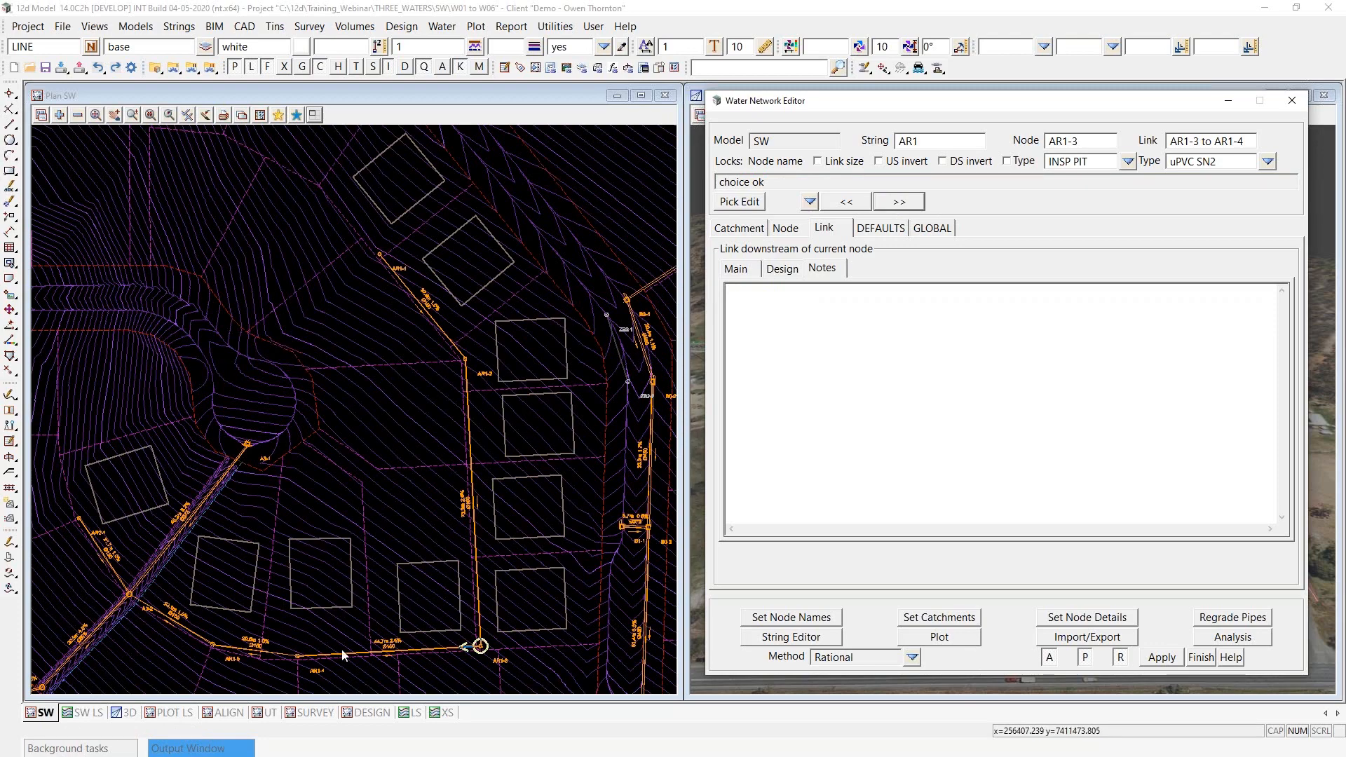
left_click(769, 363)
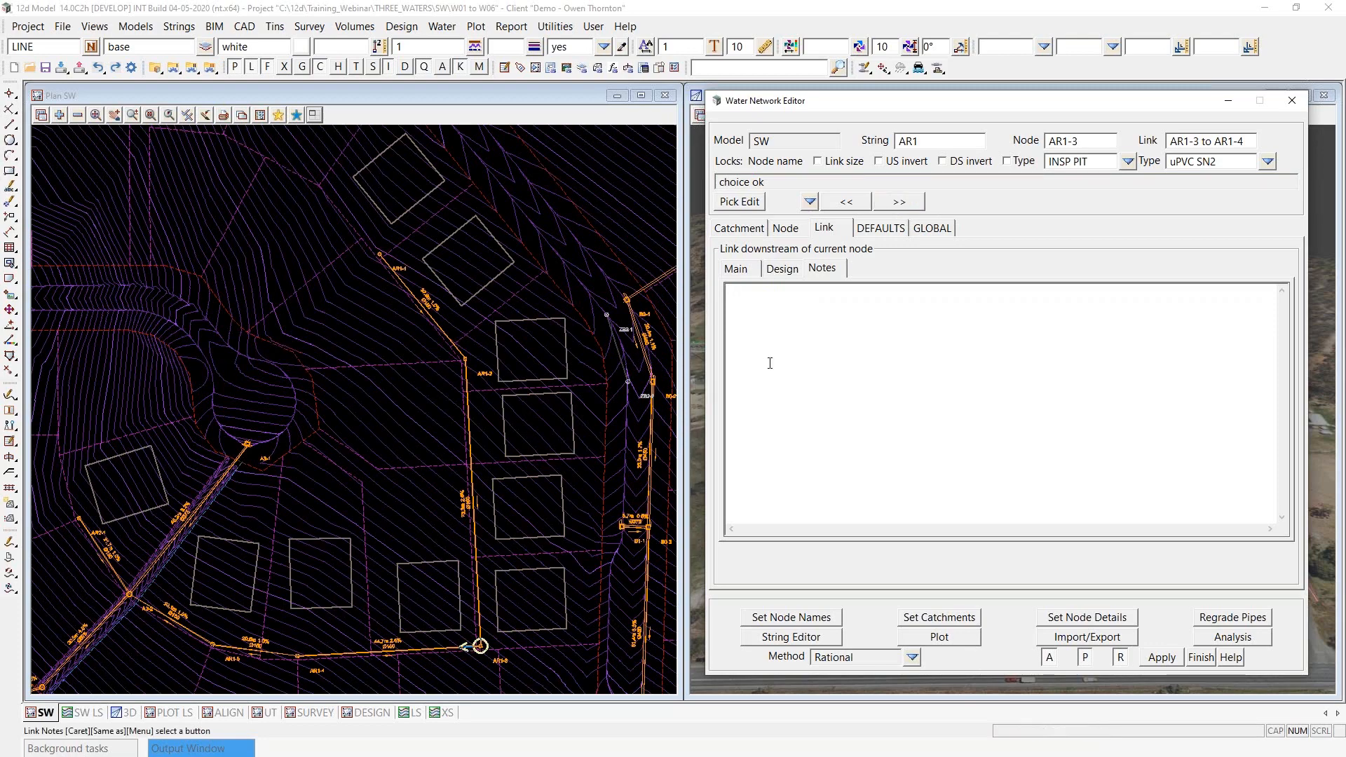
key("ctrl+v")
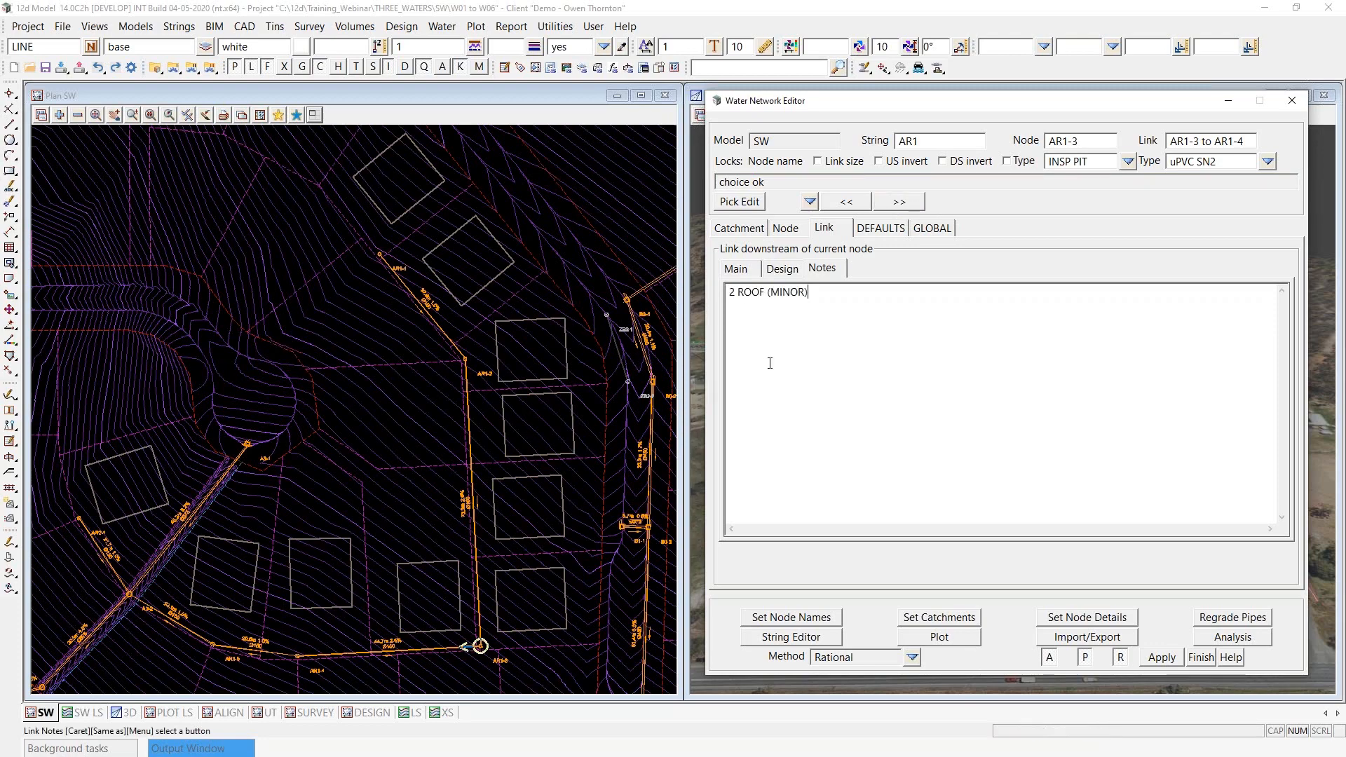
- Leave link AR1-4 to AR1-5 without a note, enter "1 ROOF (MINOR)" for the link downstream of AR1-5, and select that text for copying
left_click(901, 202)
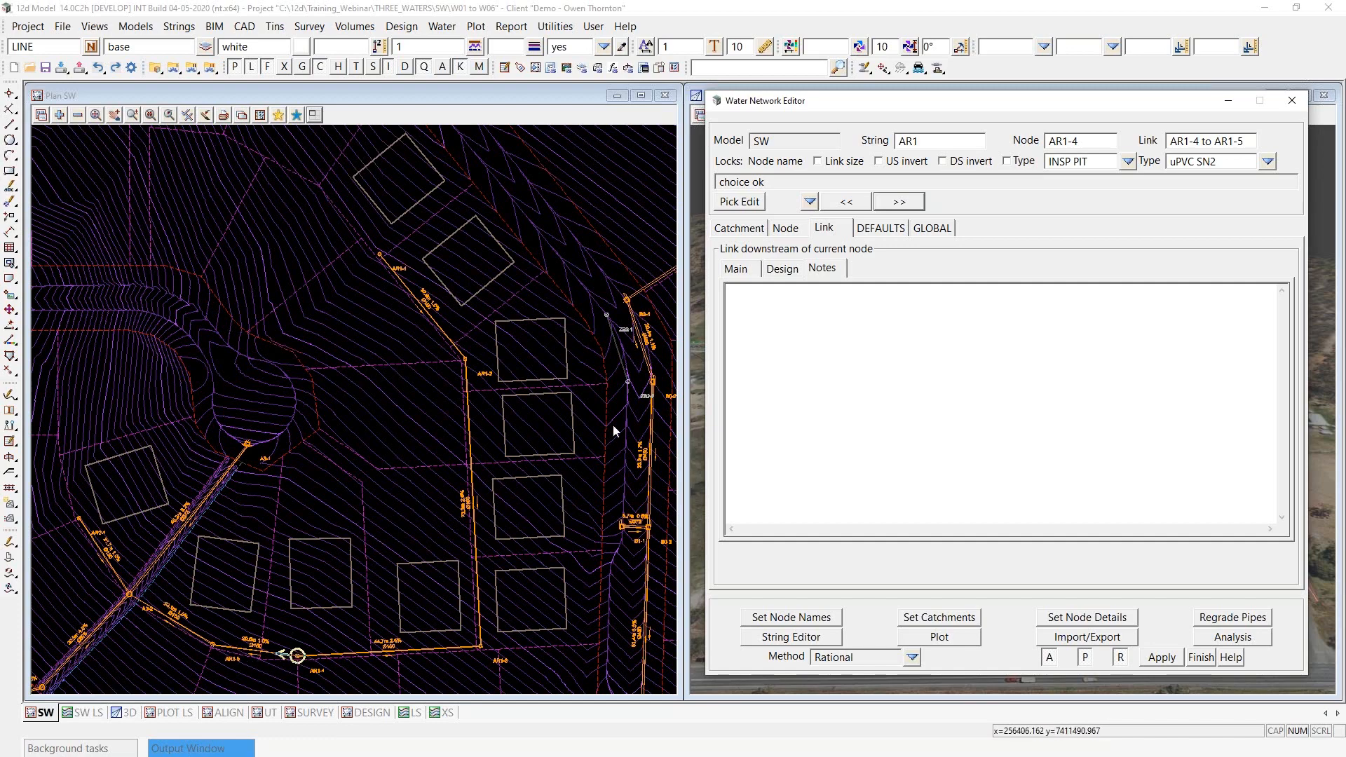
left_click(900, 202)
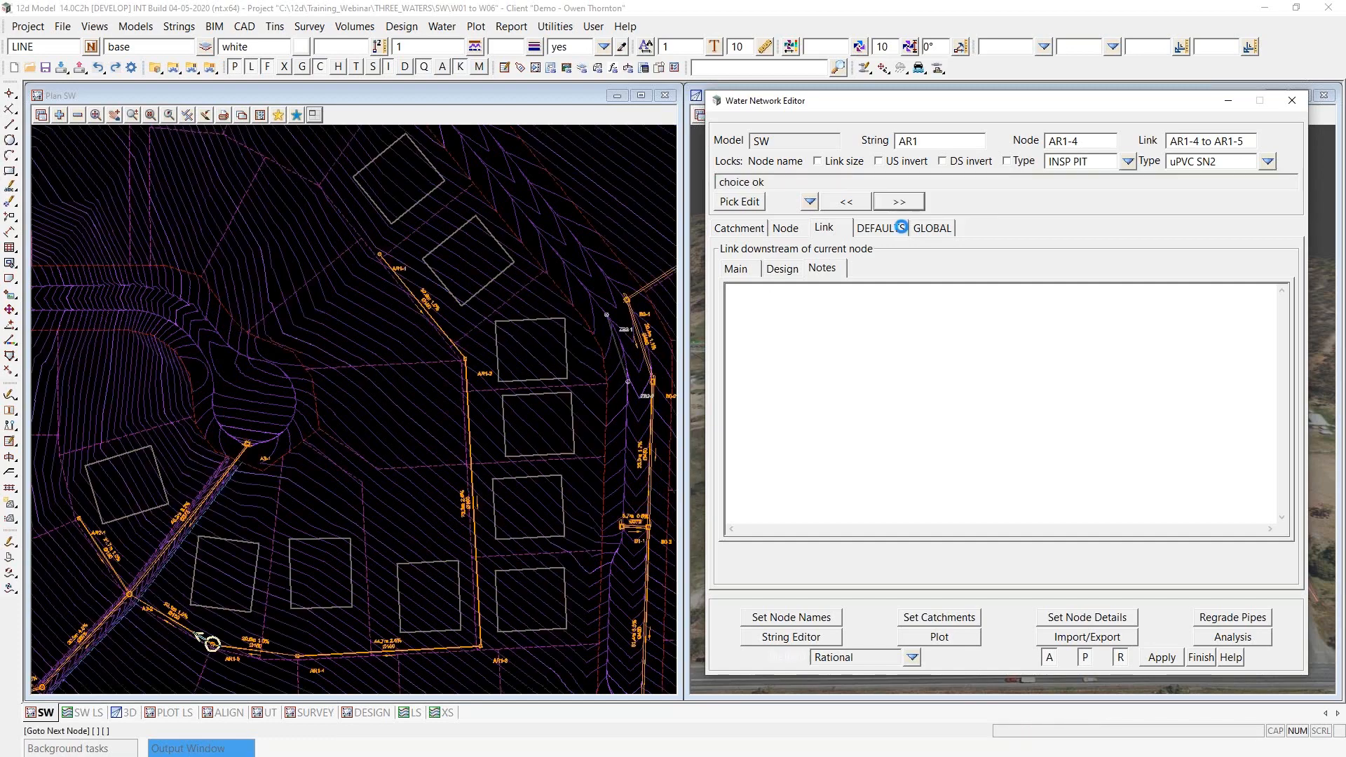
left_click(807, 343)
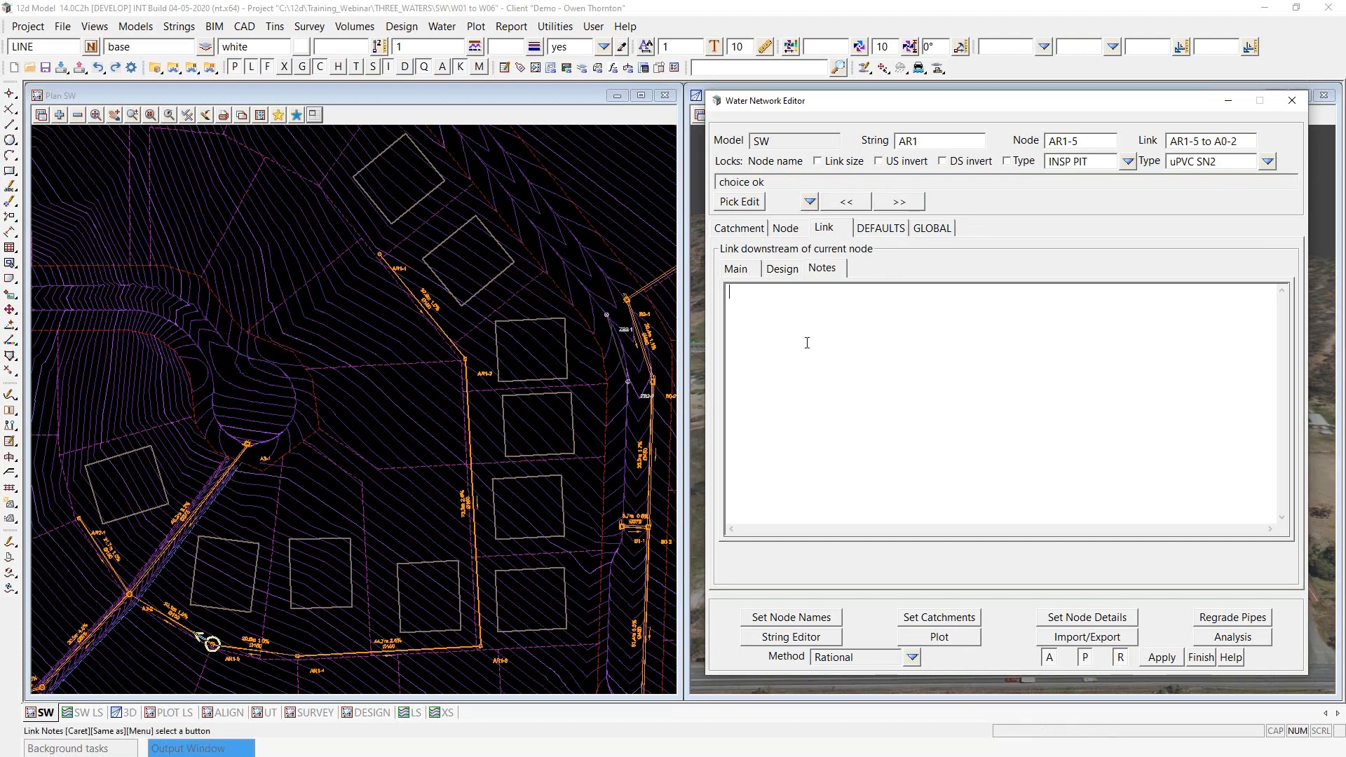
key("ctrl+v")
left_click_drag(832, 298, 710, 294)
key("ctrl+c")
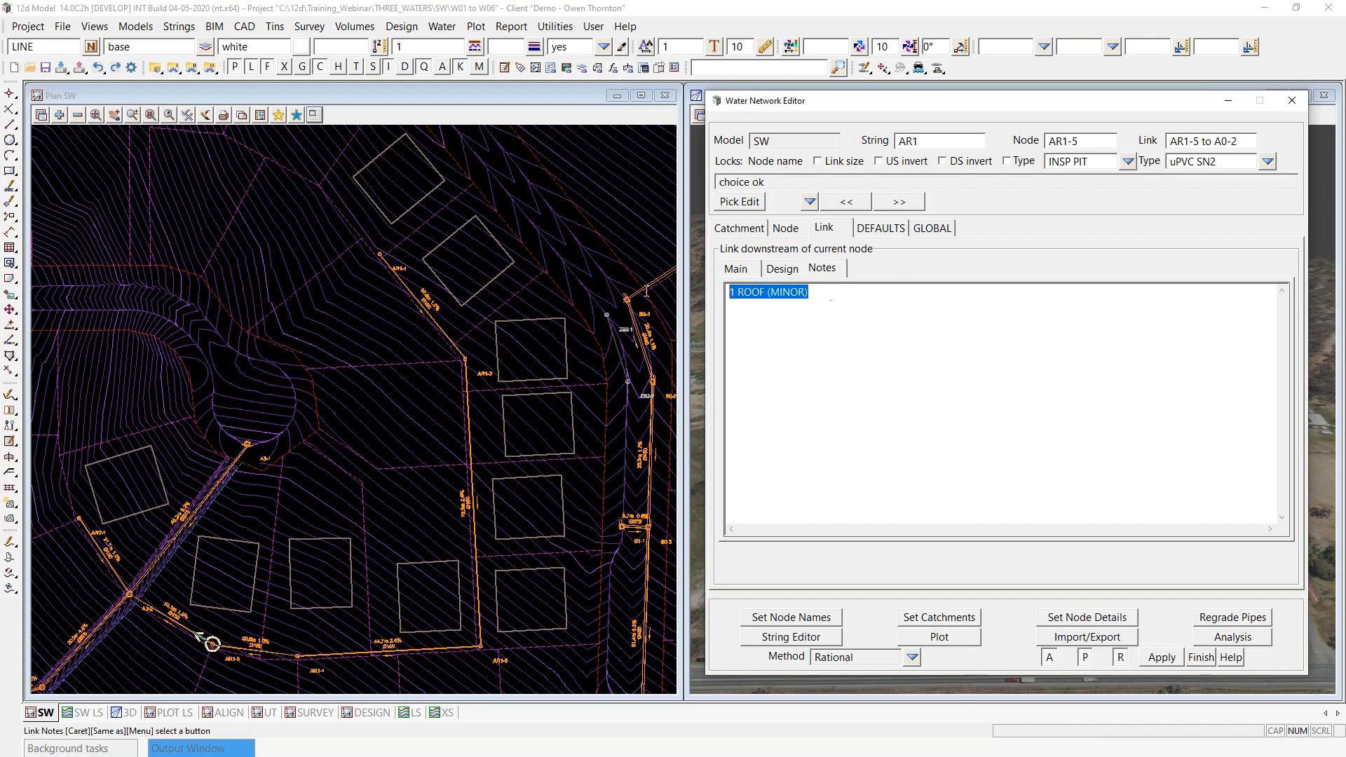
- Add the copied note "1 ROOF (MINOR)" to the link downstream of AR2-1
left_click(899, 202)
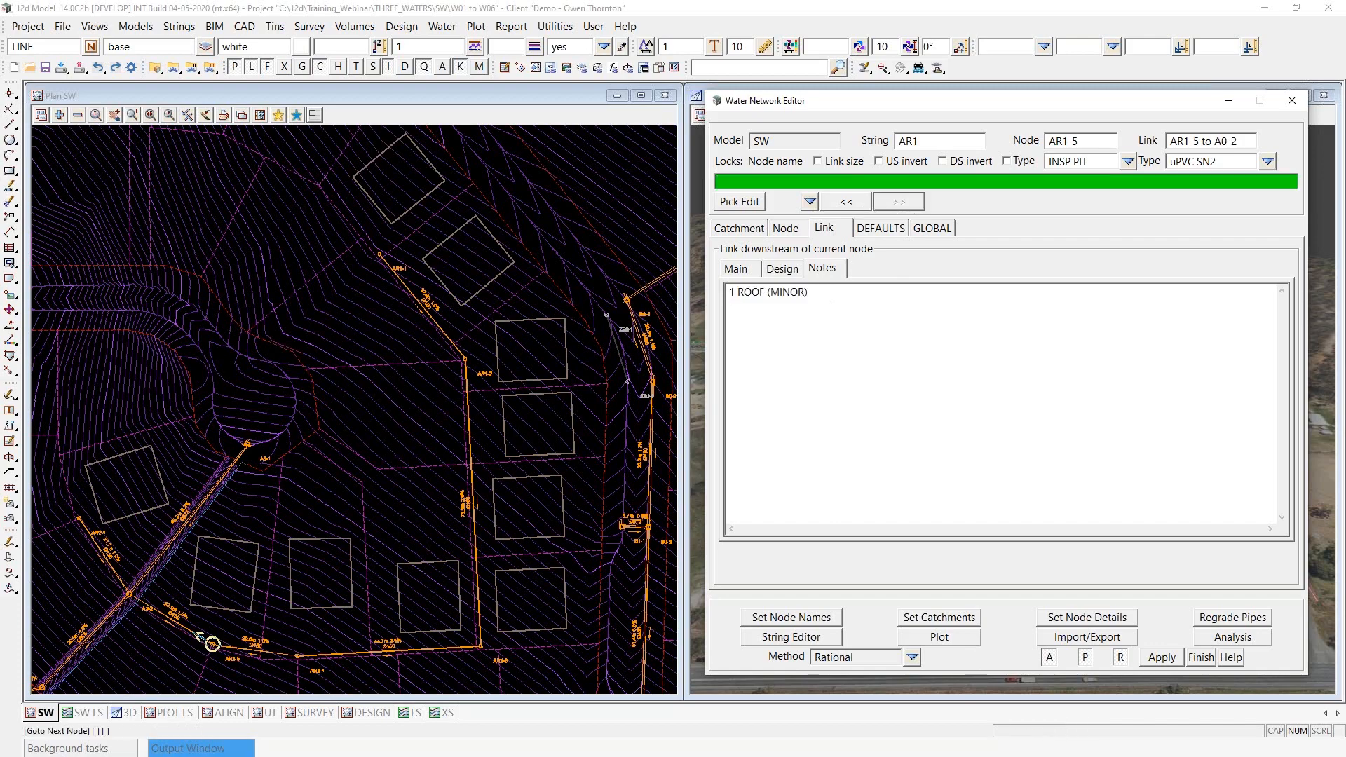
left_click(809, 303)
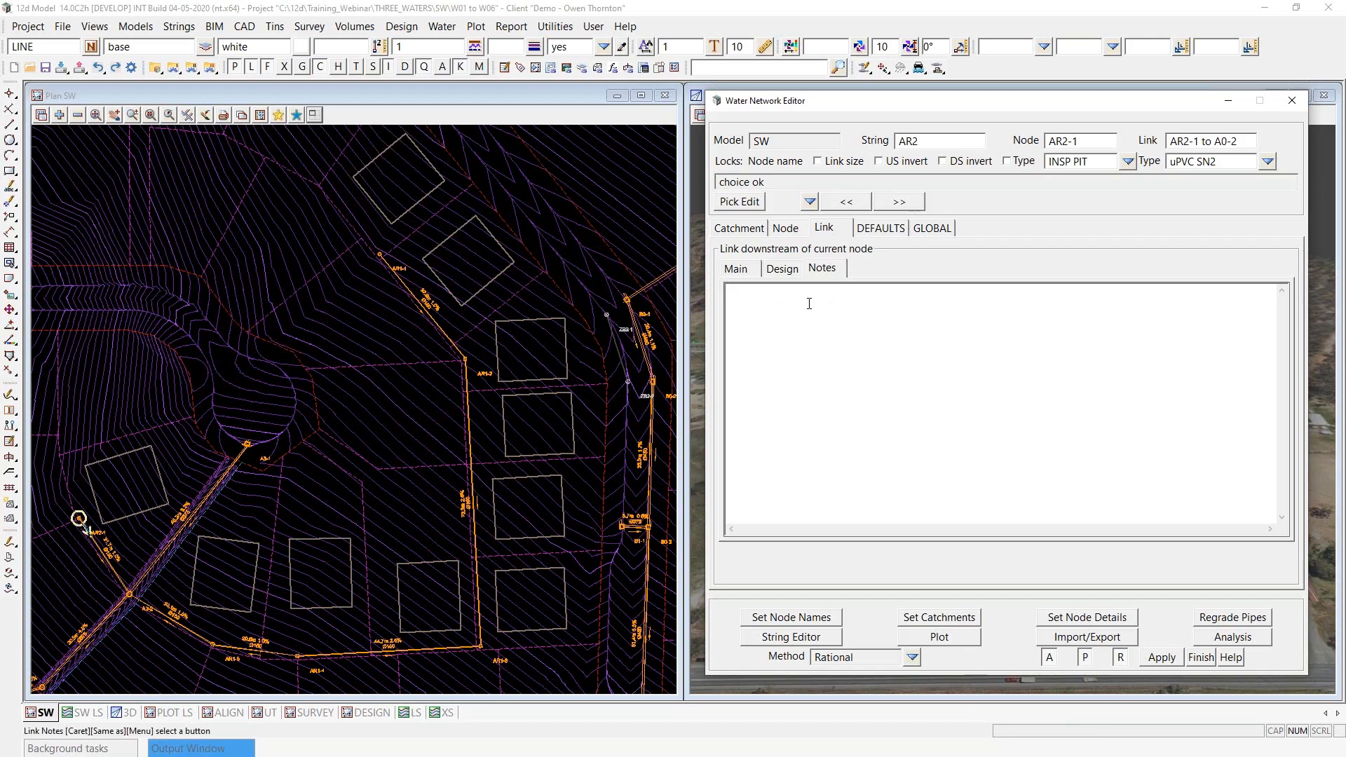
key("ctrl+v")
- Plot the SW plan annotations and long-sections, check the roof notes labelled along the AR1 and AR2 pipes, and return to the network editor
left_click(939, 637)
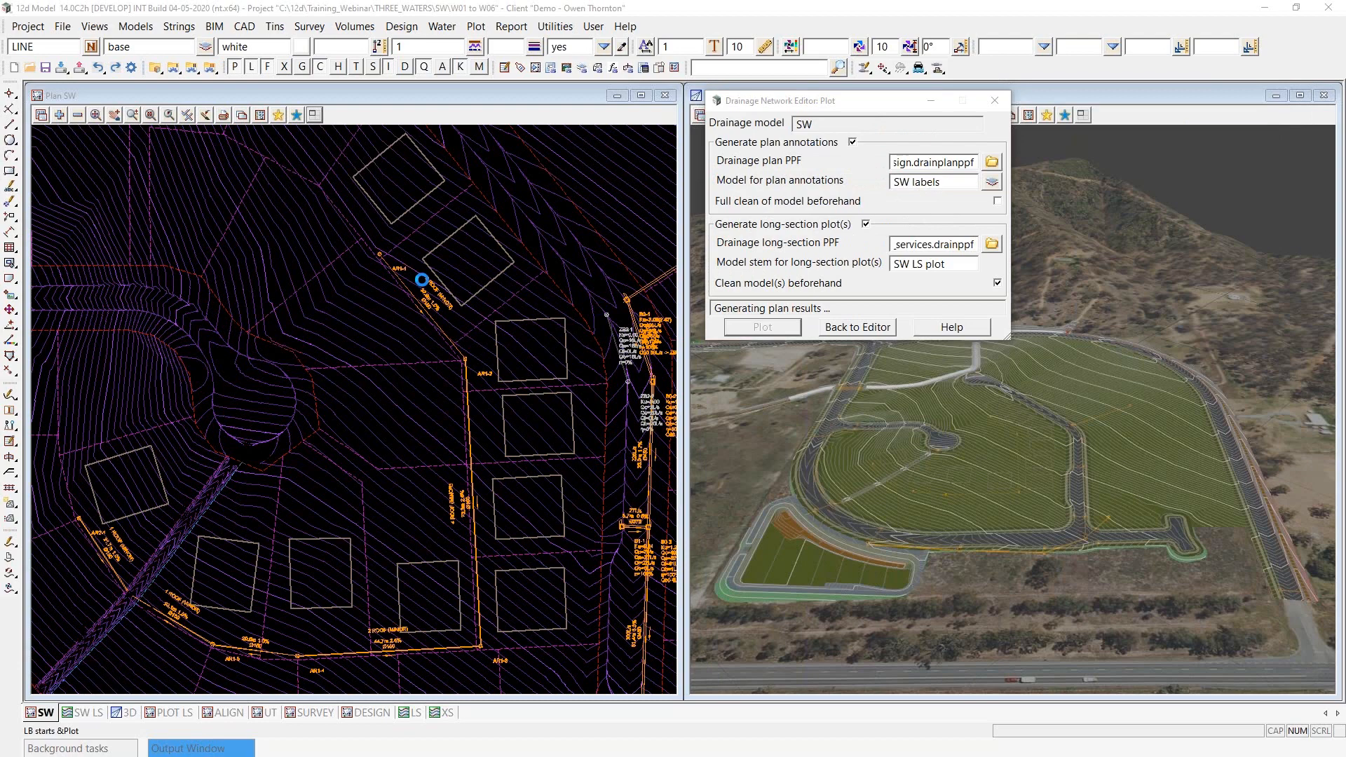
scroll(431, 302, "up", 3)
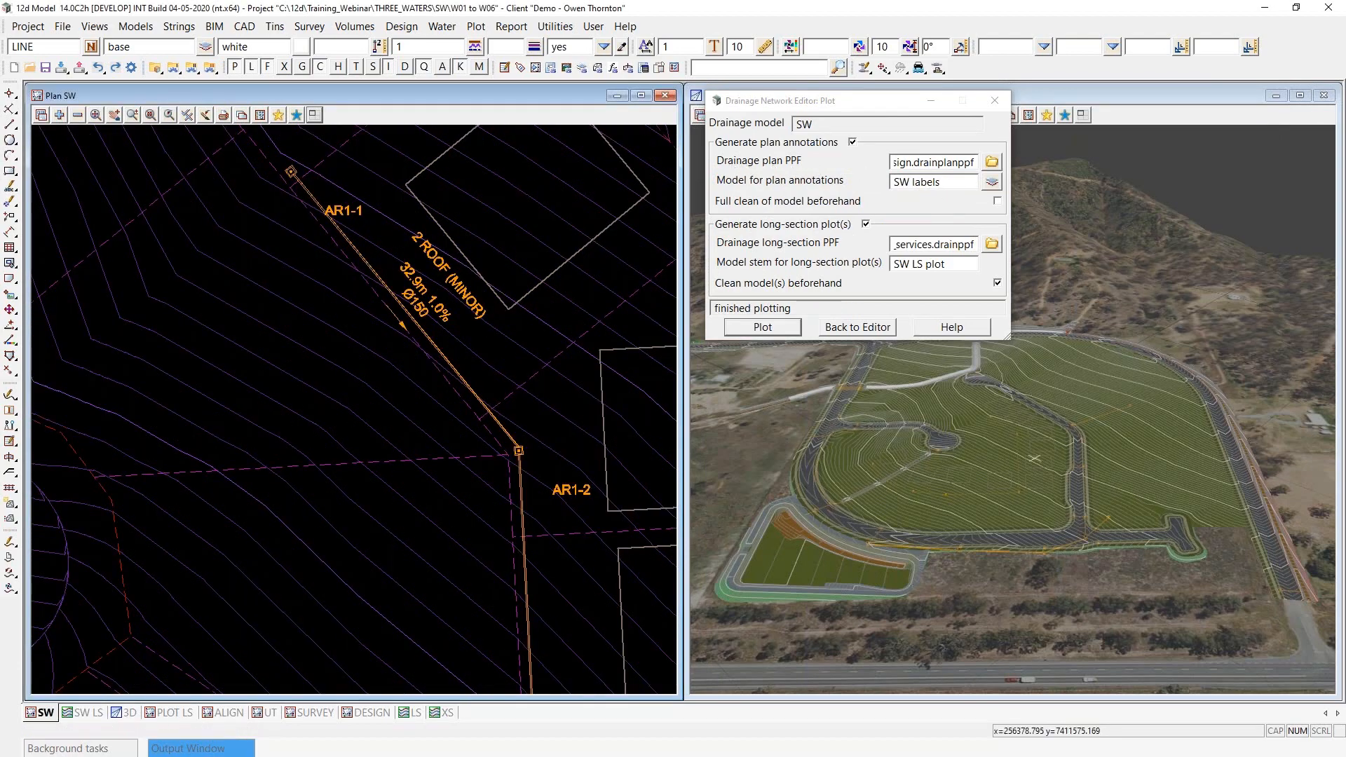
scroll(430, 255, "up", 1)
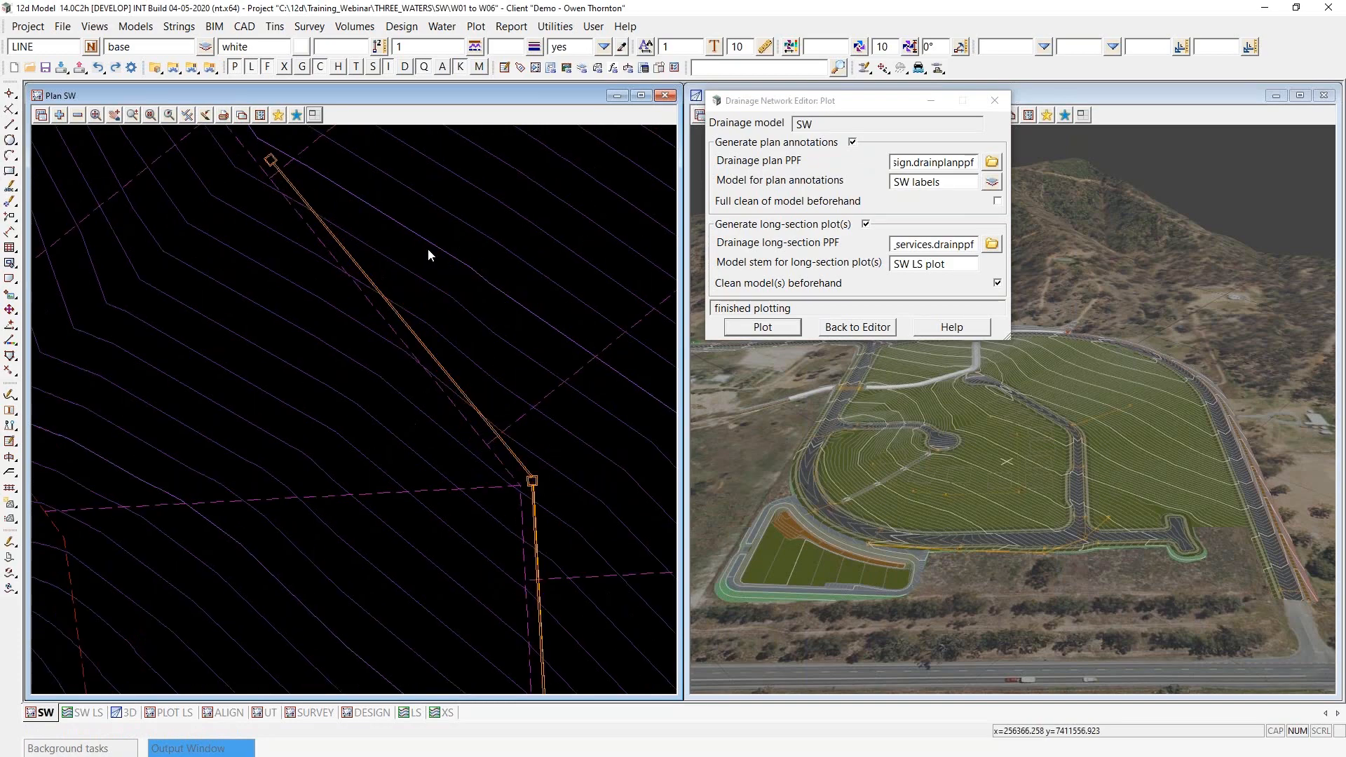
scroll(430, 254, "up", 1)
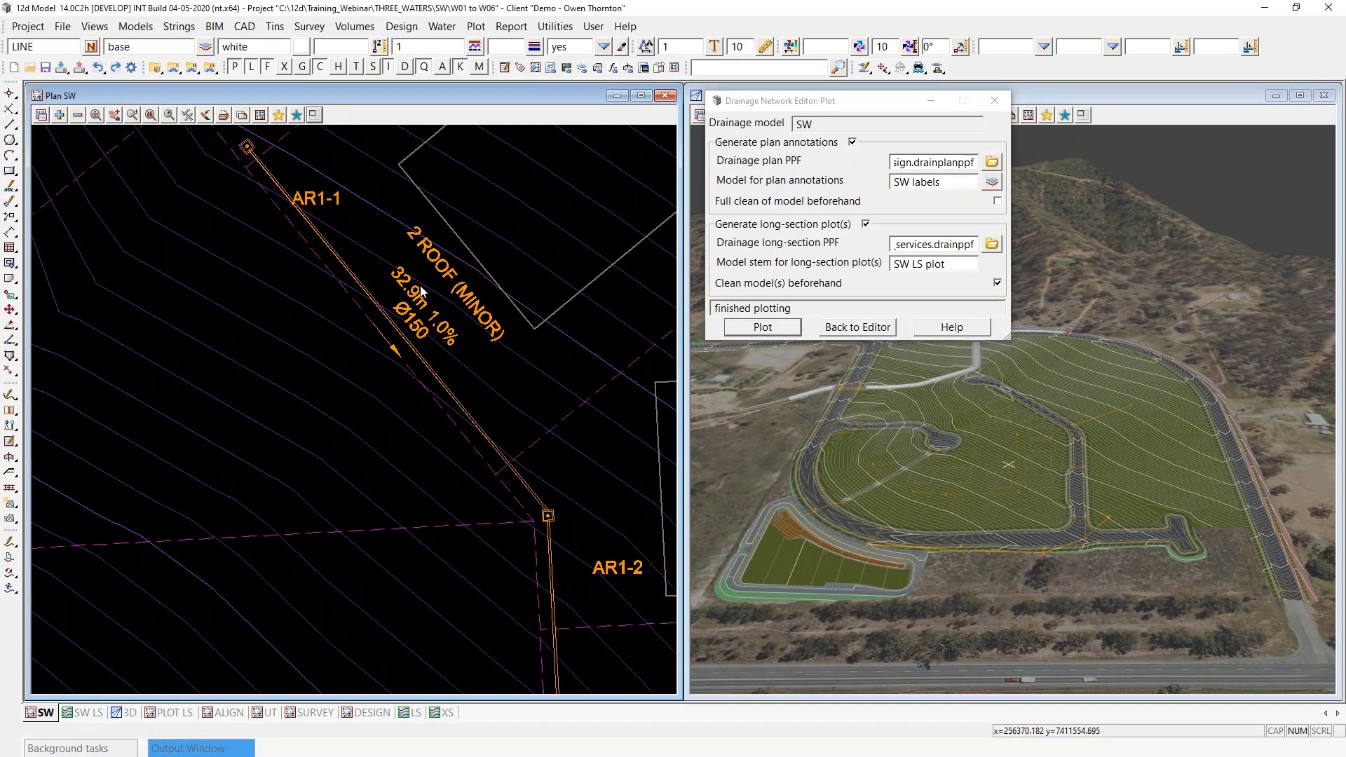
scroll(441, 256, "down", 10)
scroll(445, 430, "up", 4)
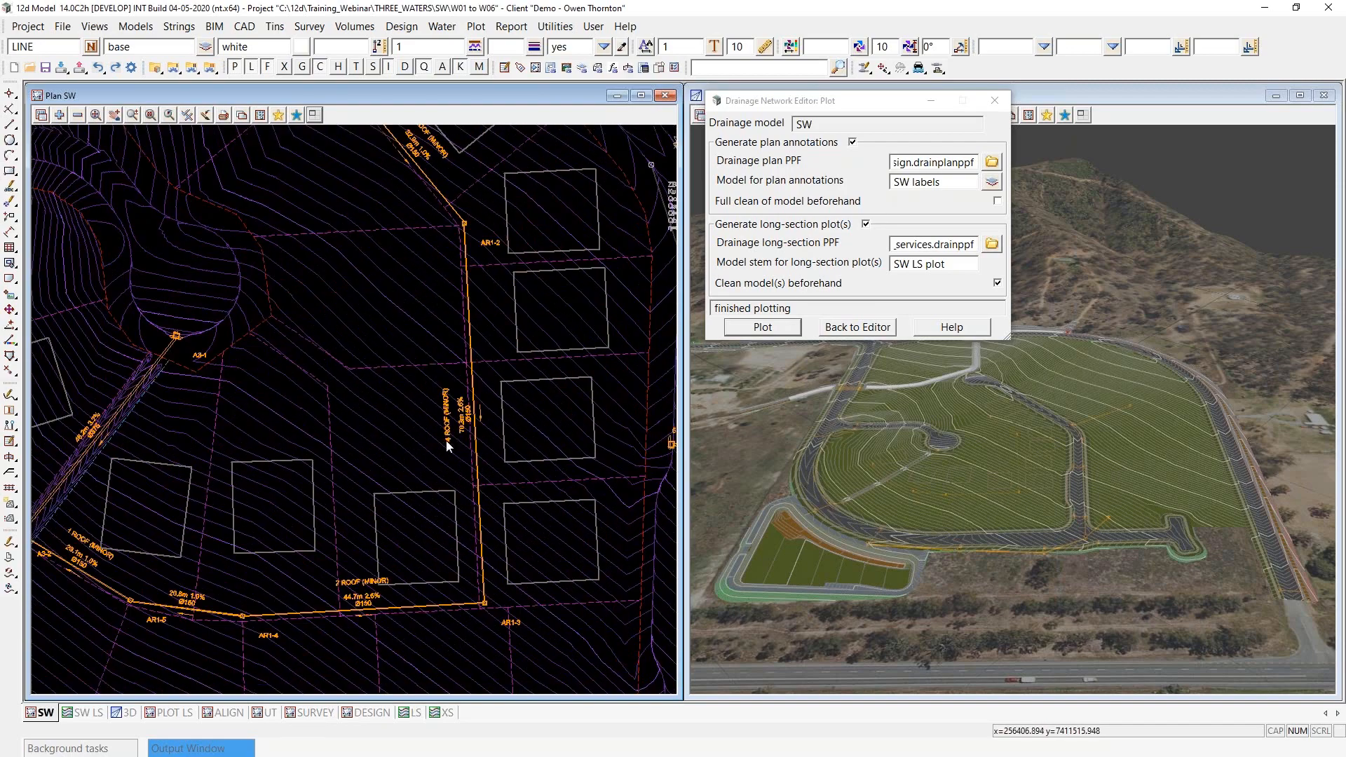
scroll(414, 562, "down", 1)
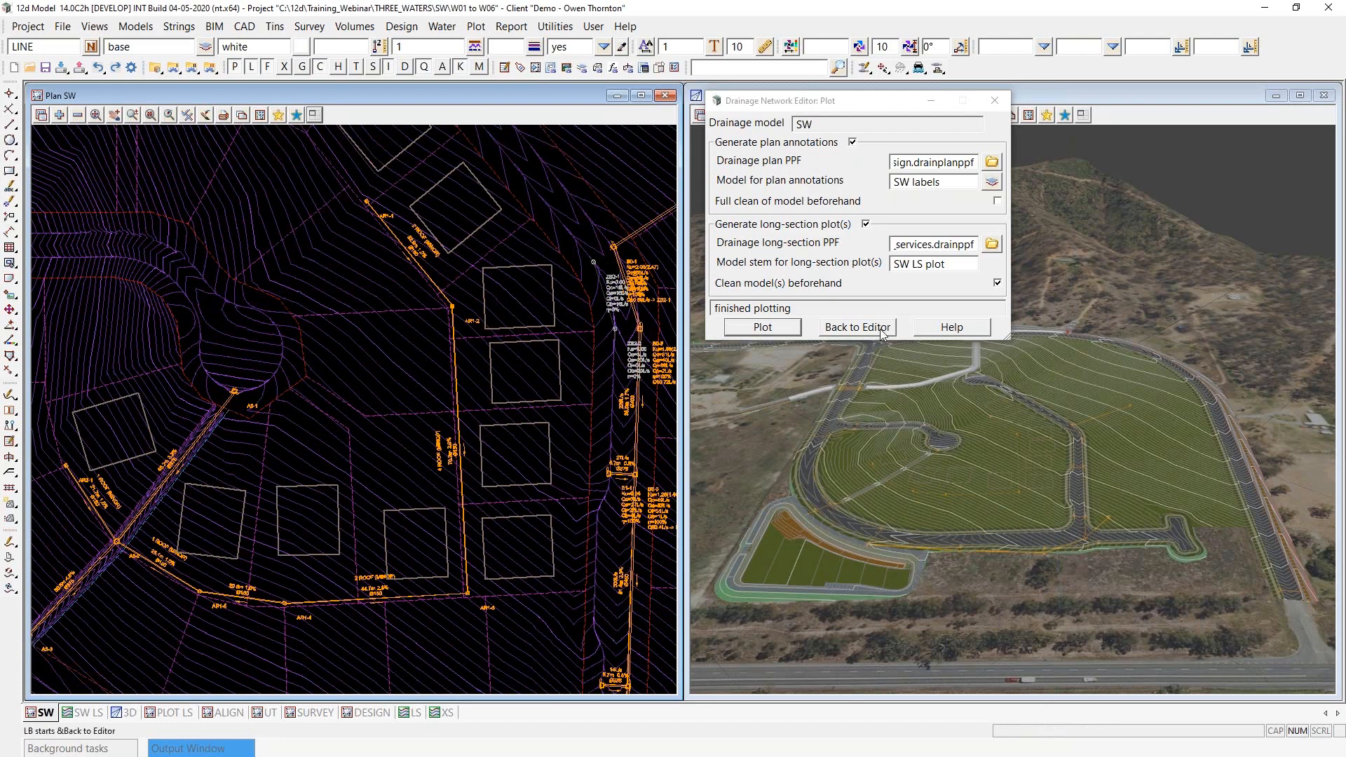
left_click(857, 328)
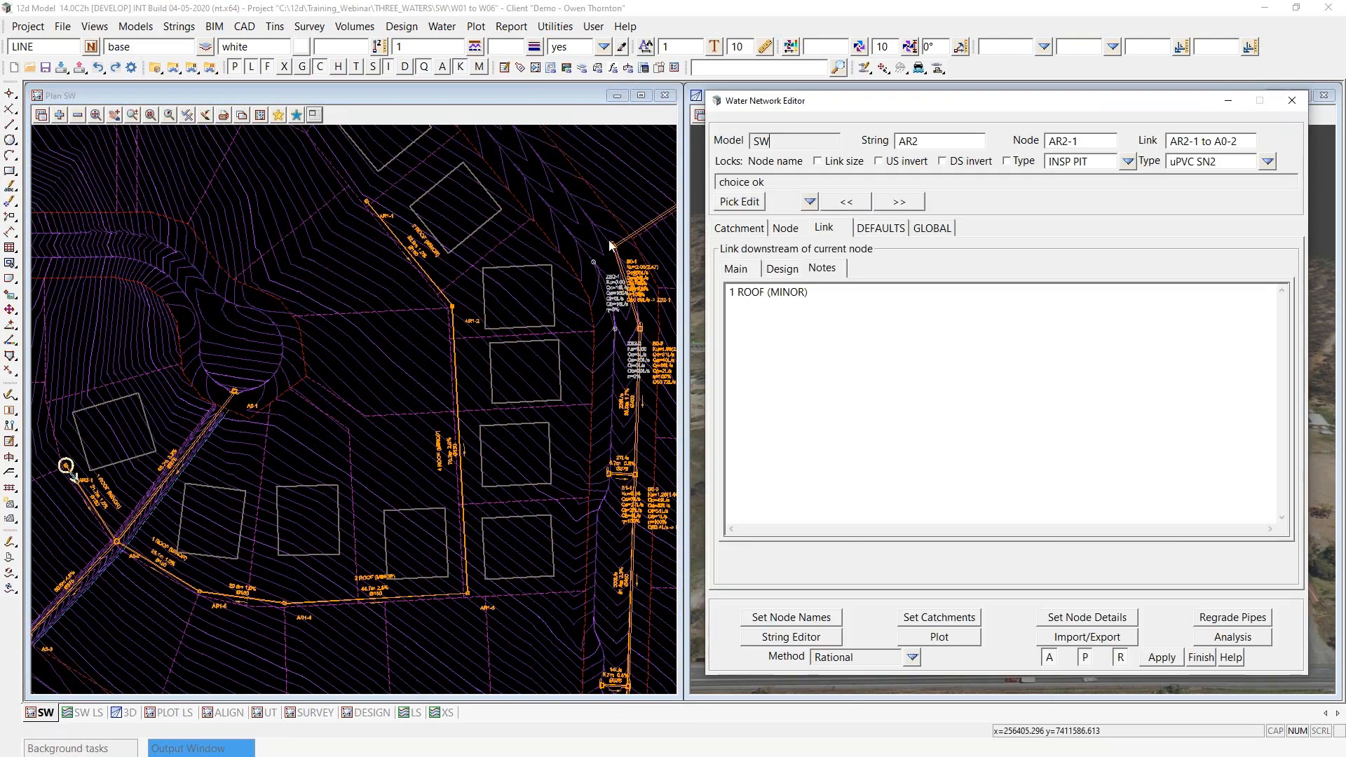
- Go to link AR1-1 to AR1-2 and set its Qdp (minor) to .016*2 in the main link properties
left_click(810, 201)
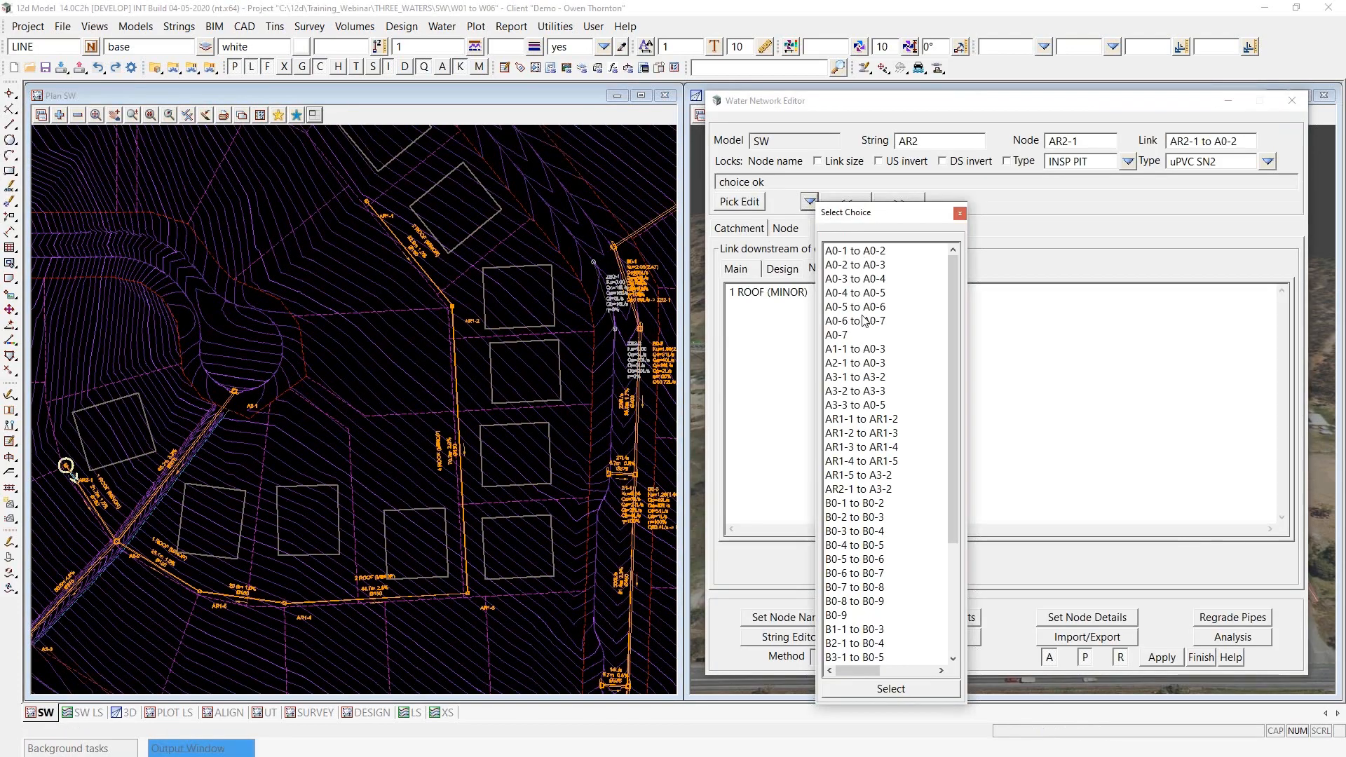
double_click(858, 421)
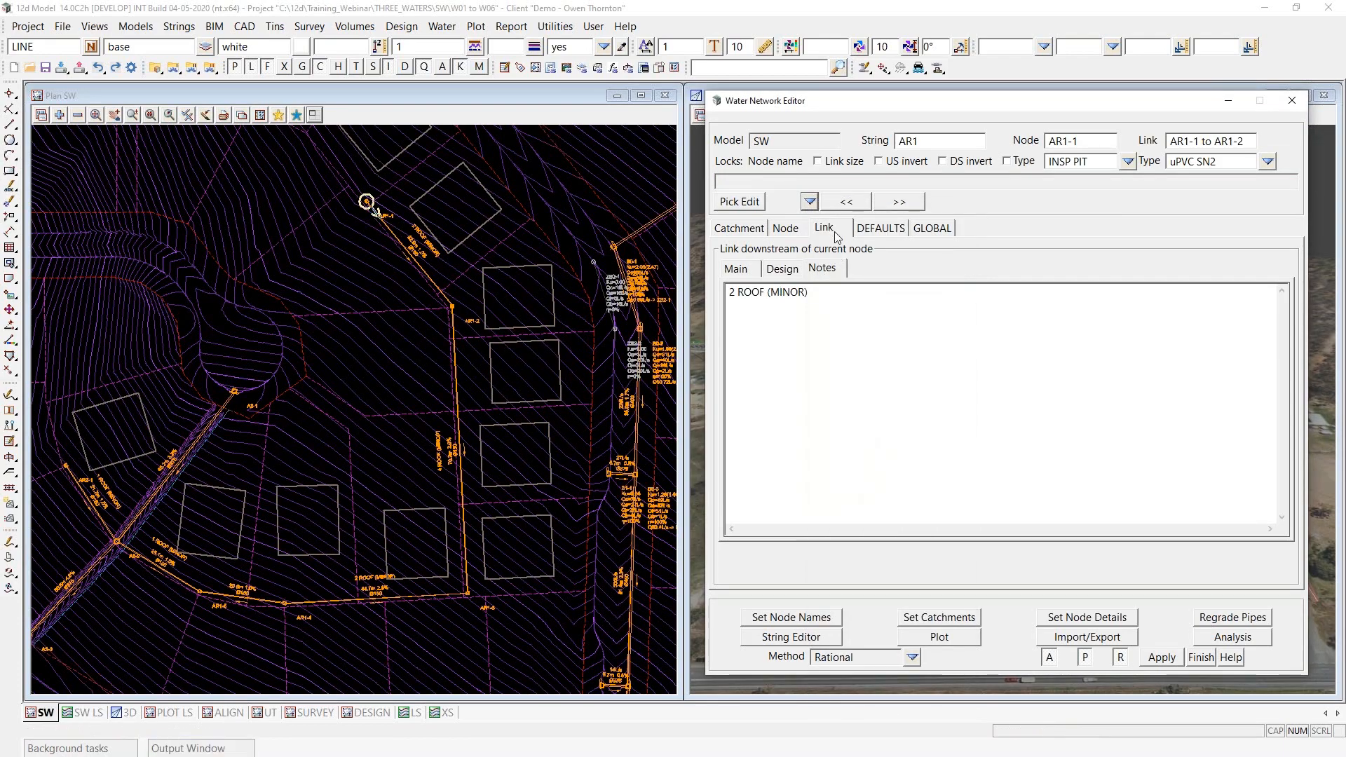
left_click(750, 267)
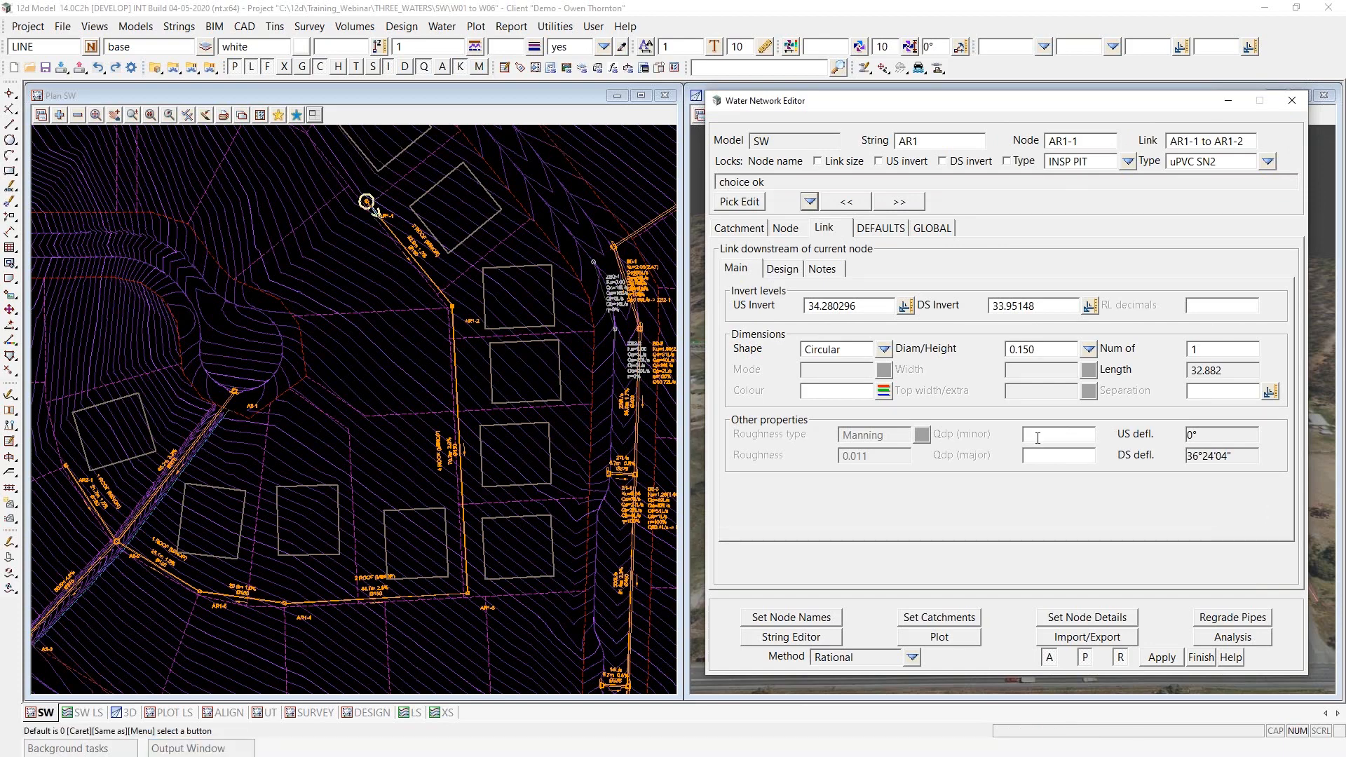
scroll(483, 203, "up", 2)
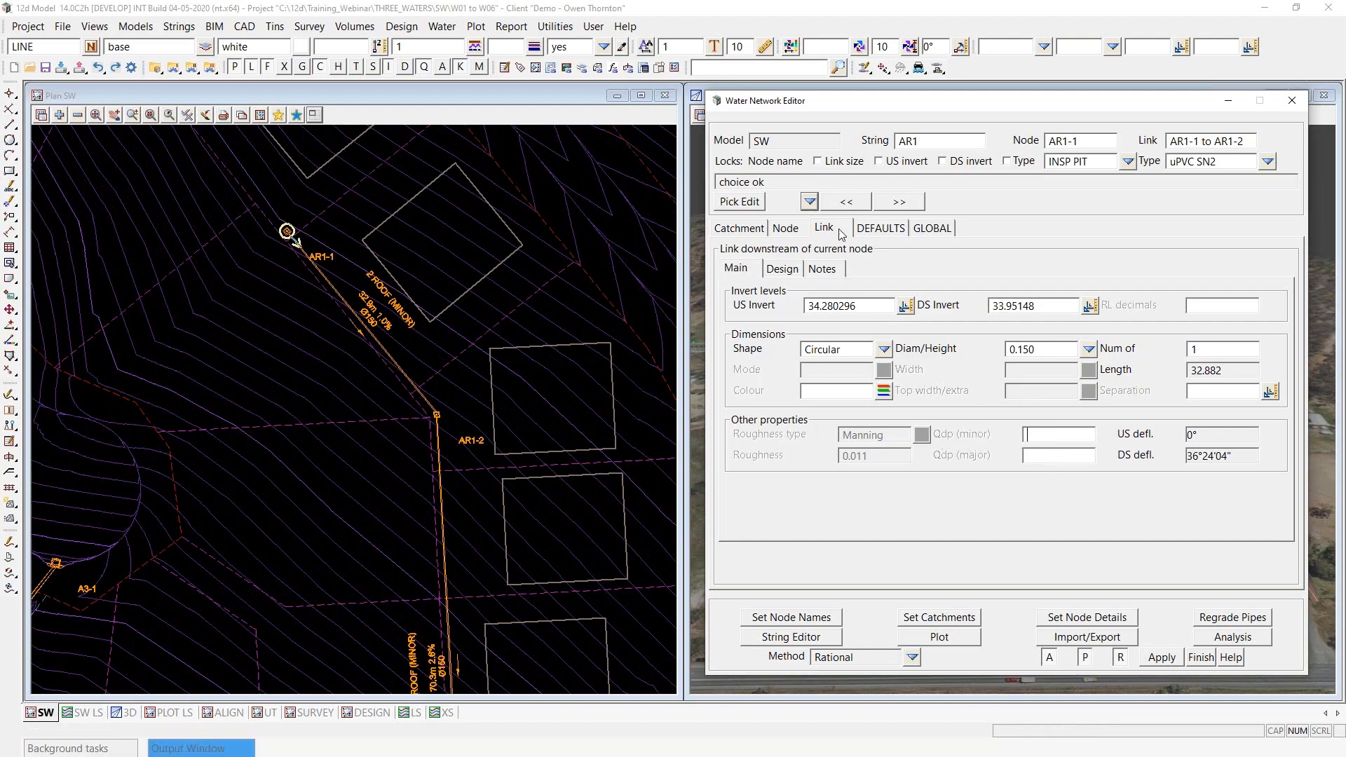
left_click(1050, 432)
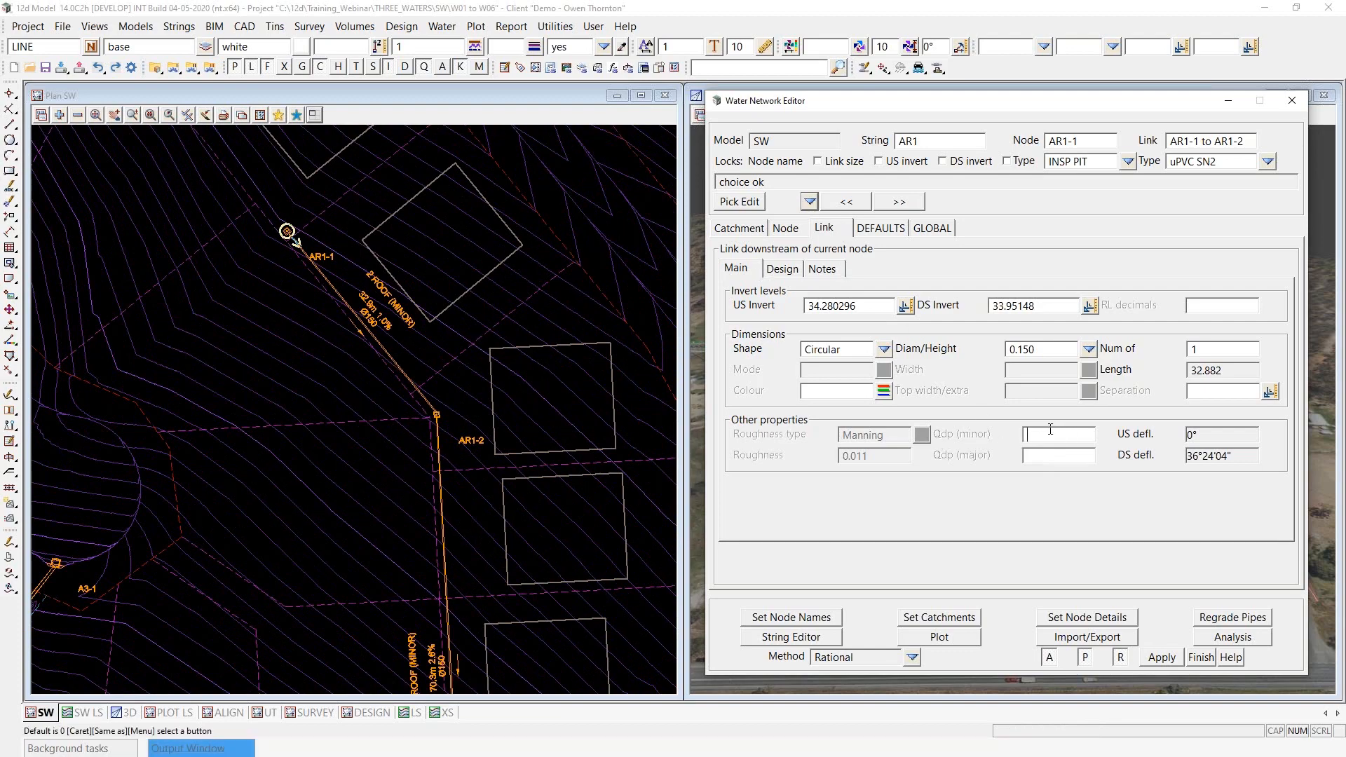
type(".016")
type("*2")
key("Return")
- Set the Qdp (minor) of link AR1-2 to AR1-3 to .016*4
left_click(899, 203)
scroll(409, 234, "down", 2)
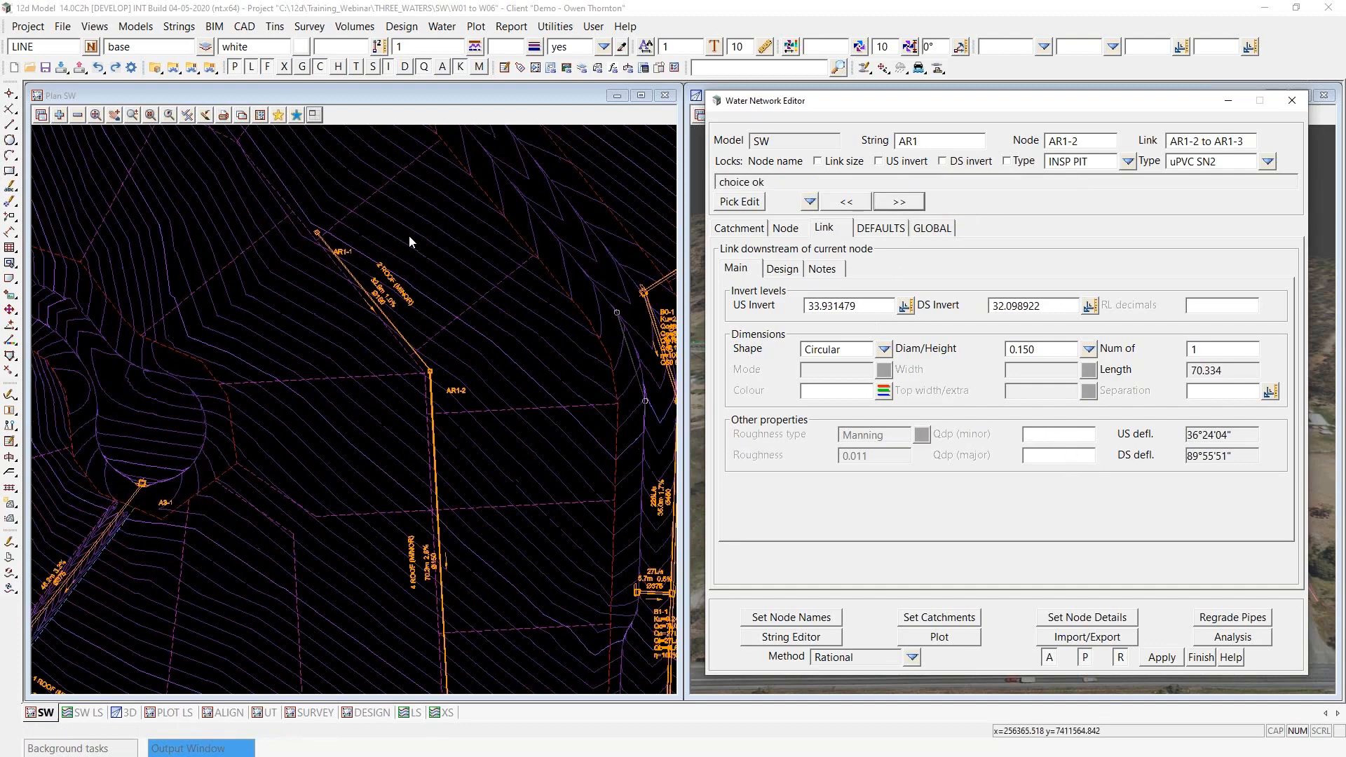
left_click(1047, 435)
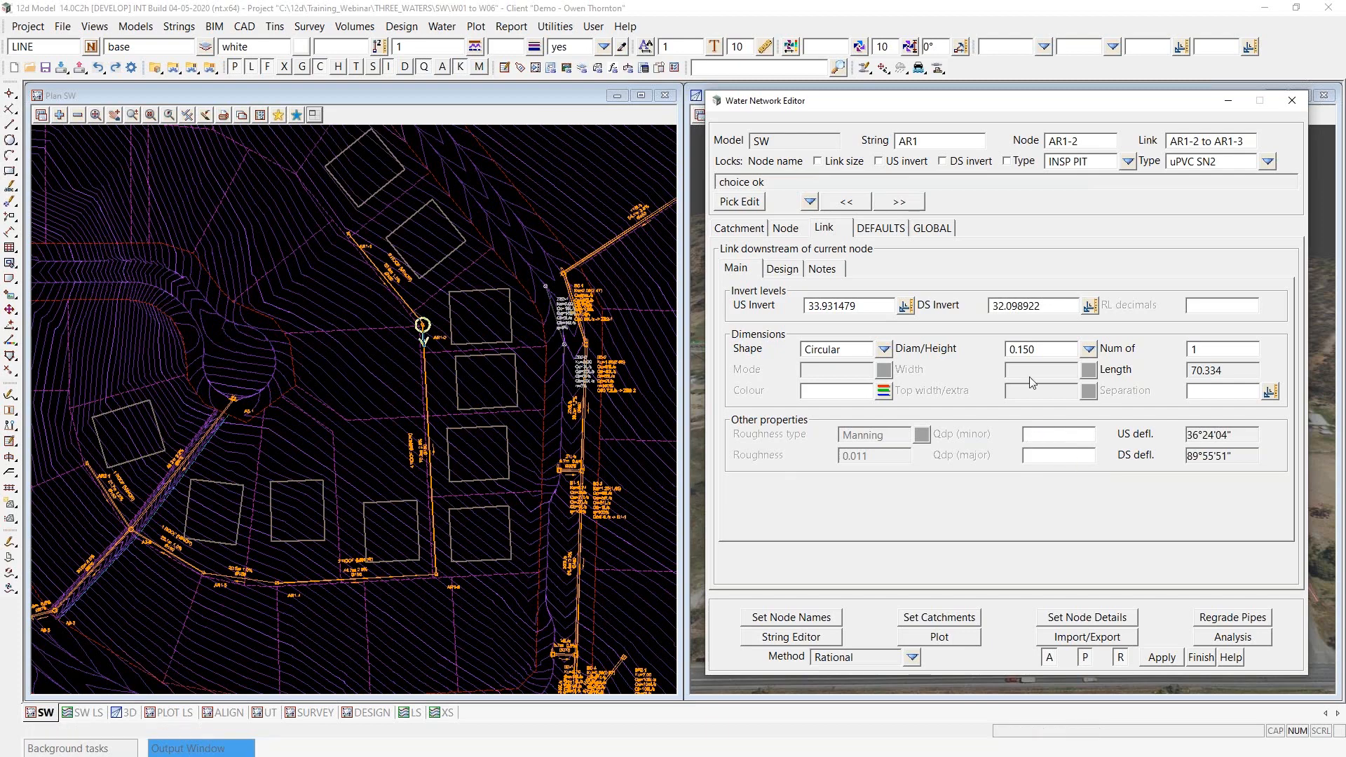
type(".01")
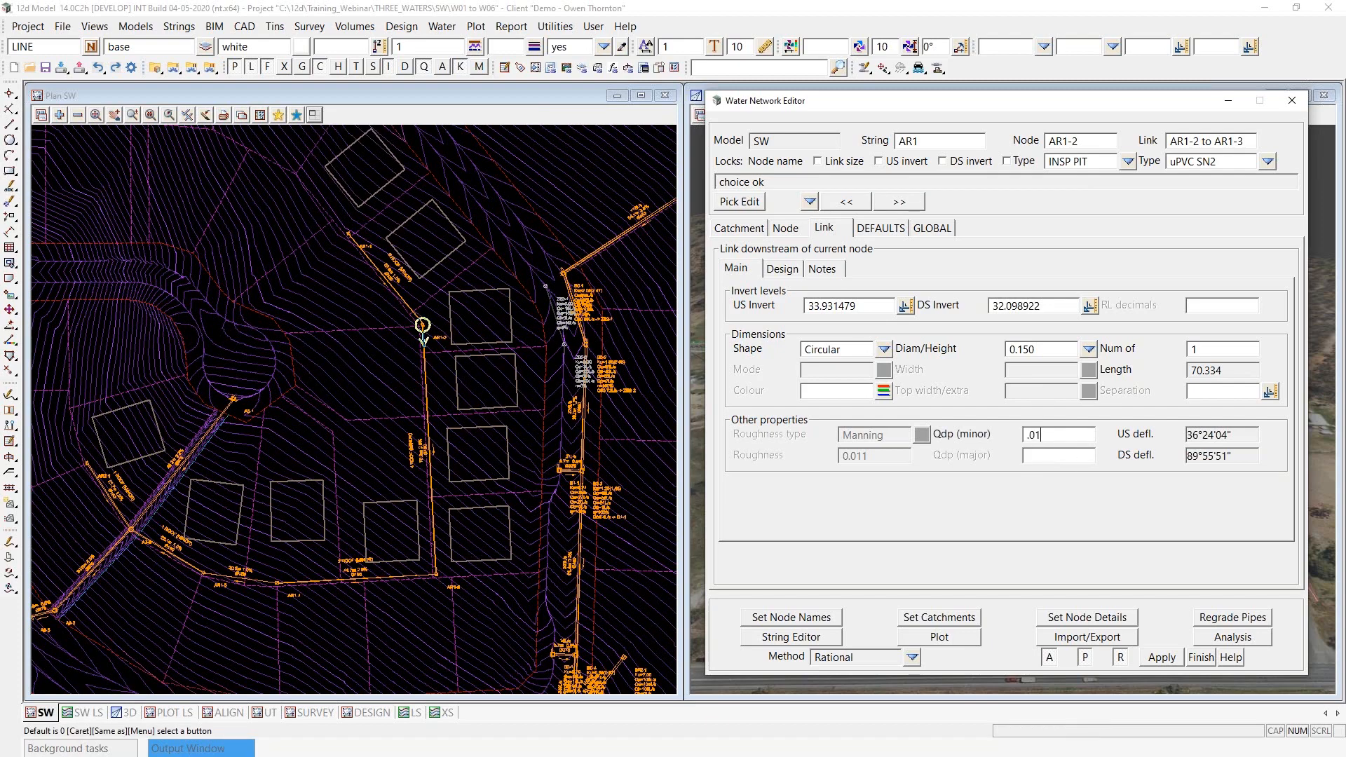
type("6*4")
key("Tab")
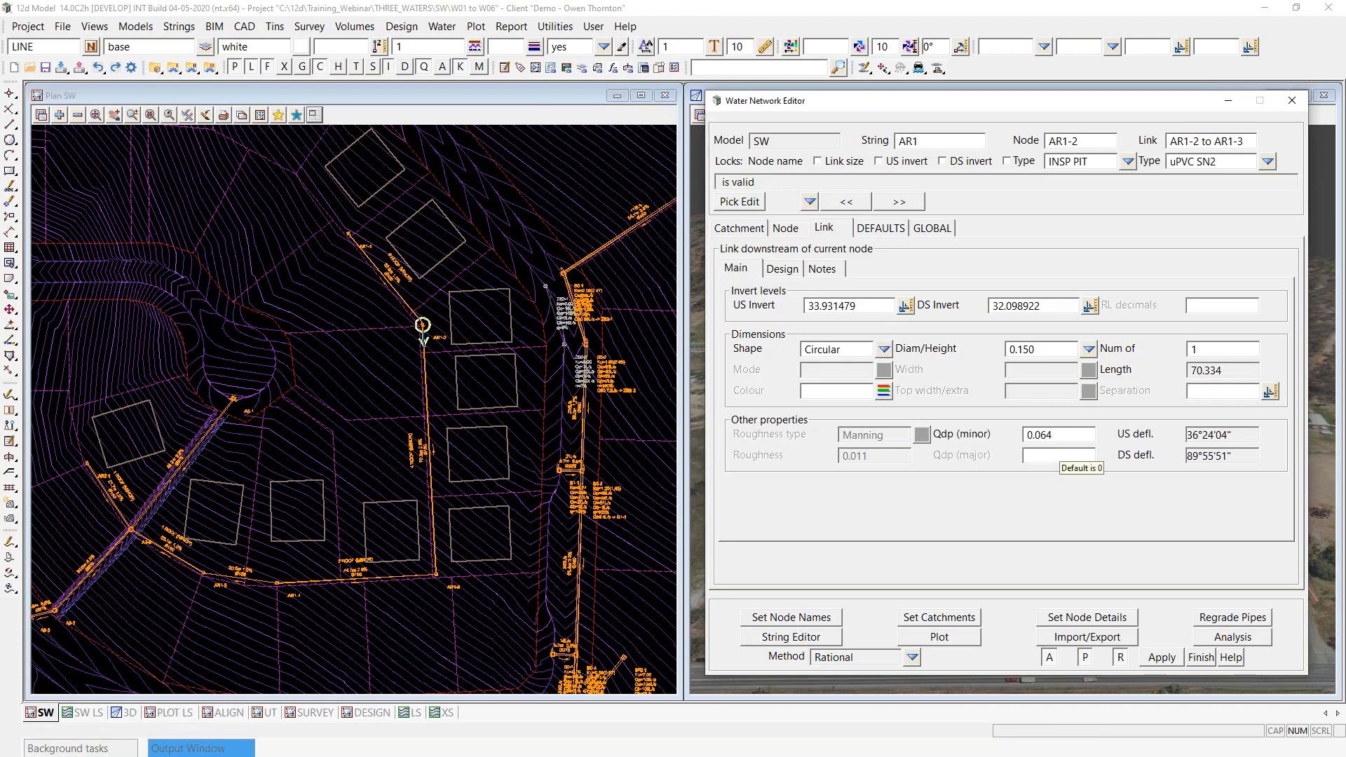
- Set the Qdp (minor) of link AR1-3 to AR1-4 to .032
left_click(899, 201)
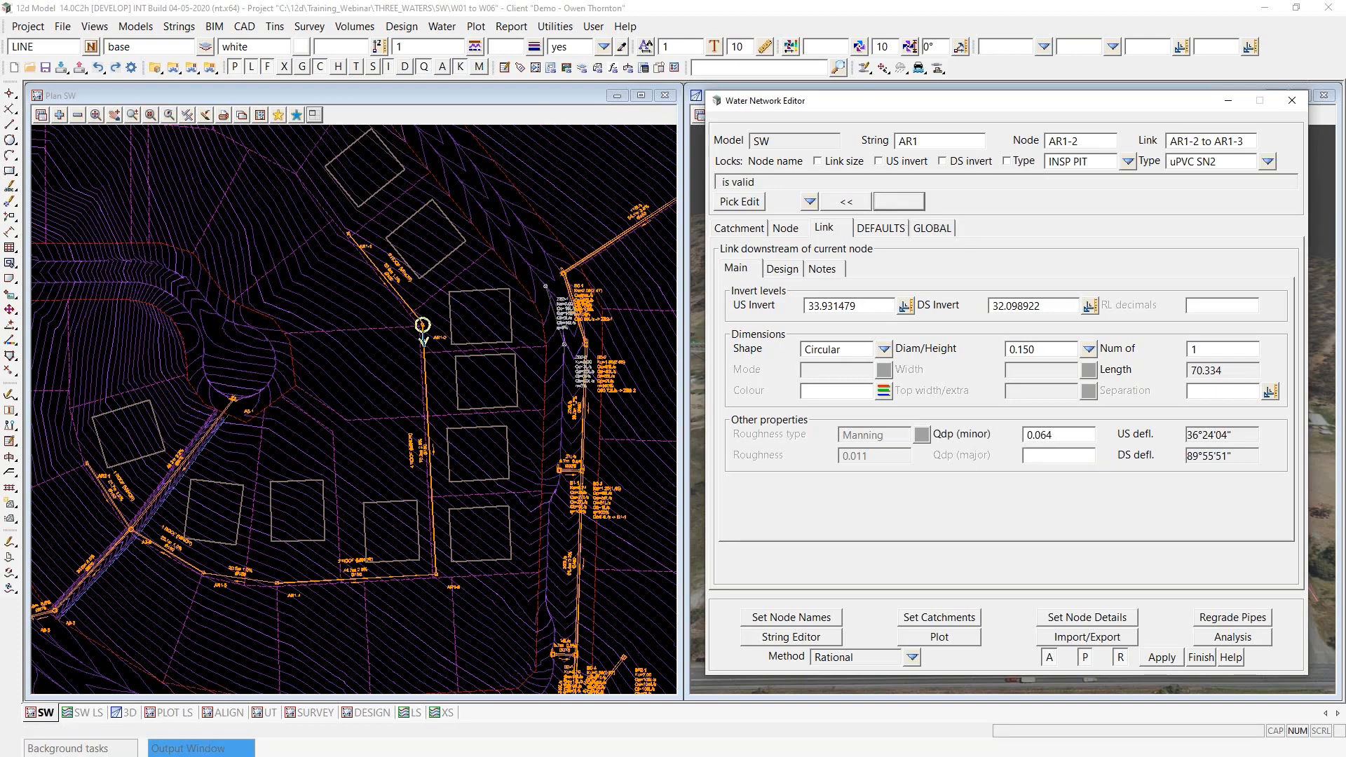
left_click(1044, 435)
type(".0321")
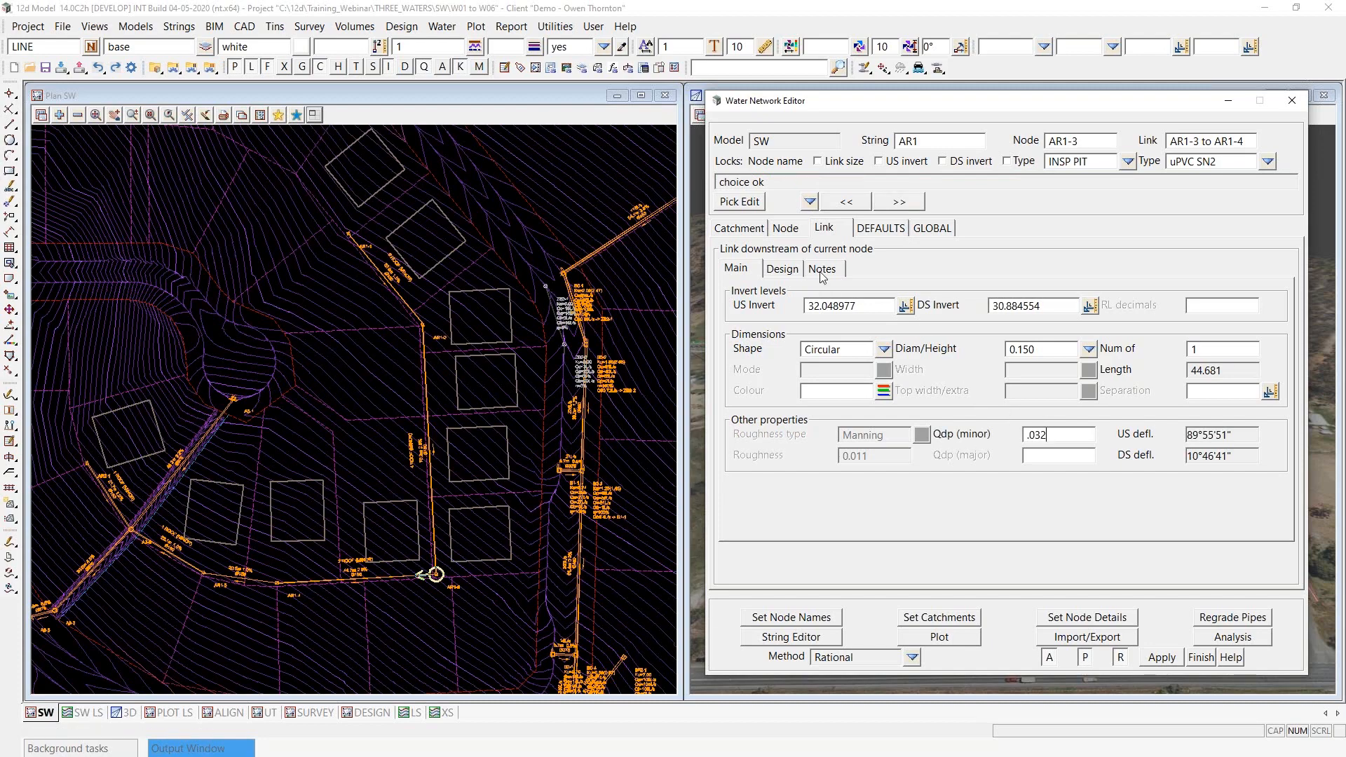
- Skip link AR1-4 to AR1-5 and set the Qdp (minor) of the link downstream of AR1-5 to .016
left_click(900, 202)
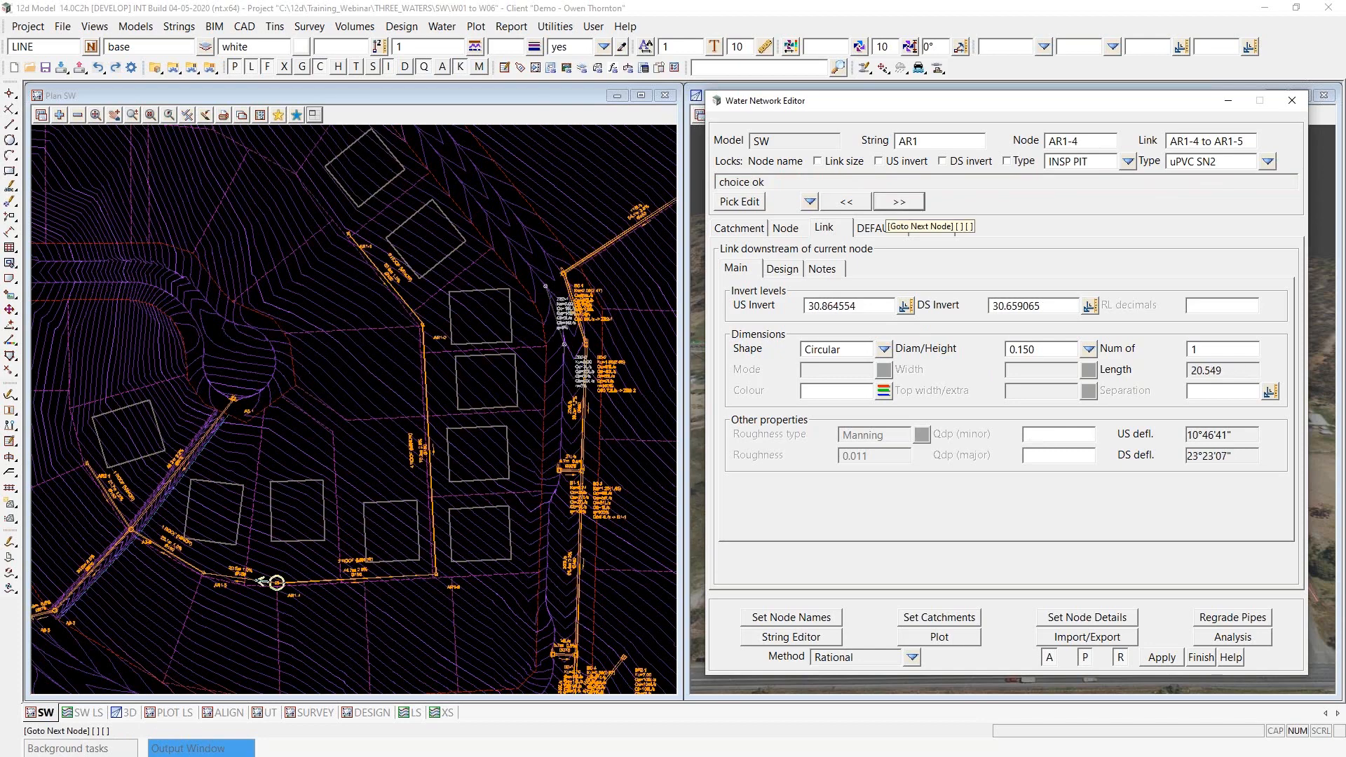
left_click(899, 202)
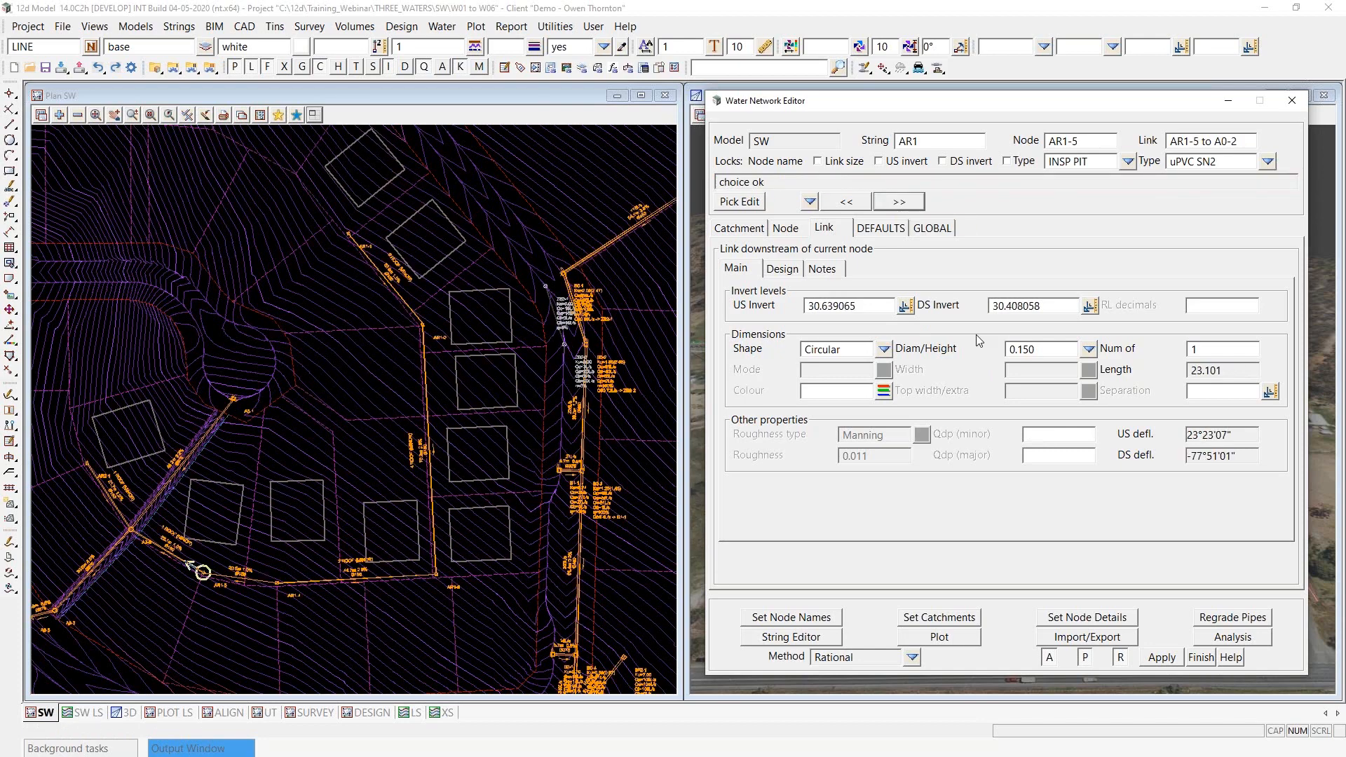
left_click(1040, 435)
type(".016")
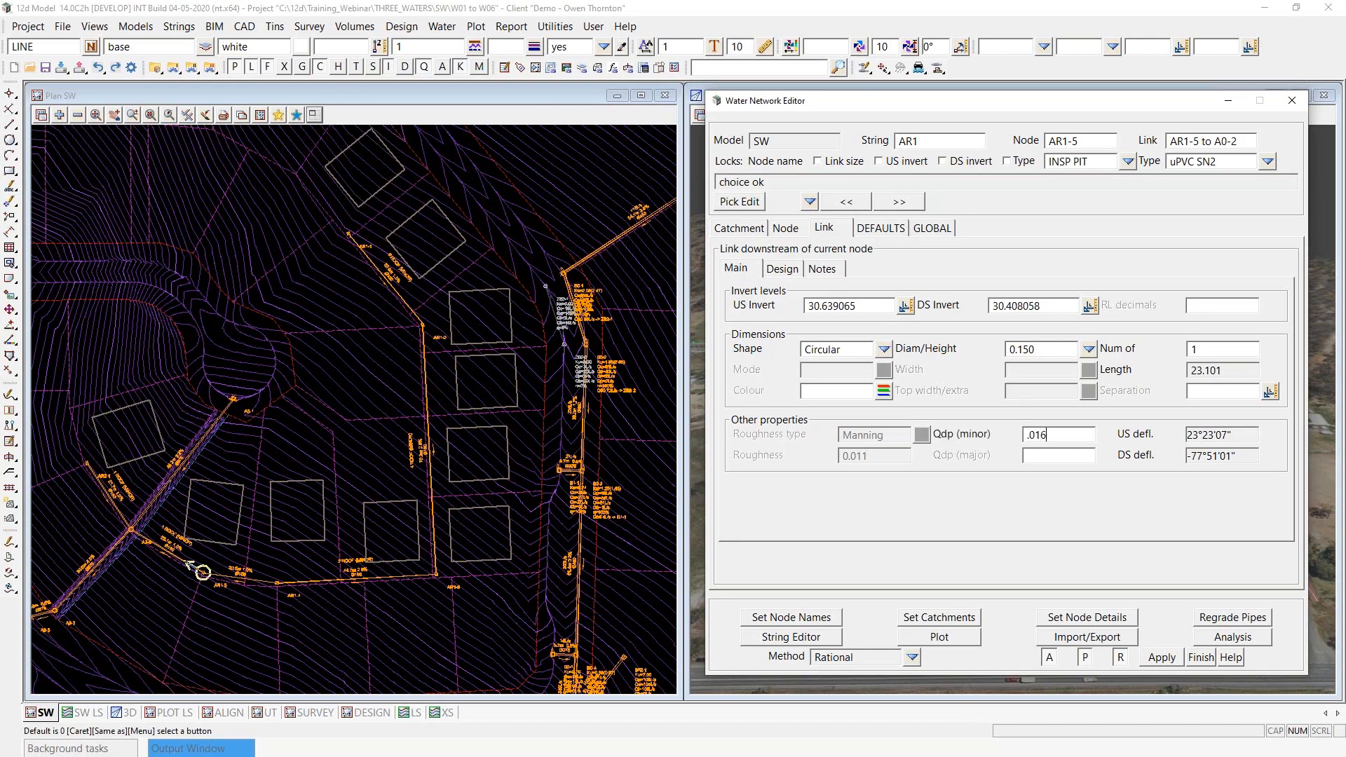
- Set the Qdp (minor) of the link downstream of AR2-1 to .016
left_click(908, 204)
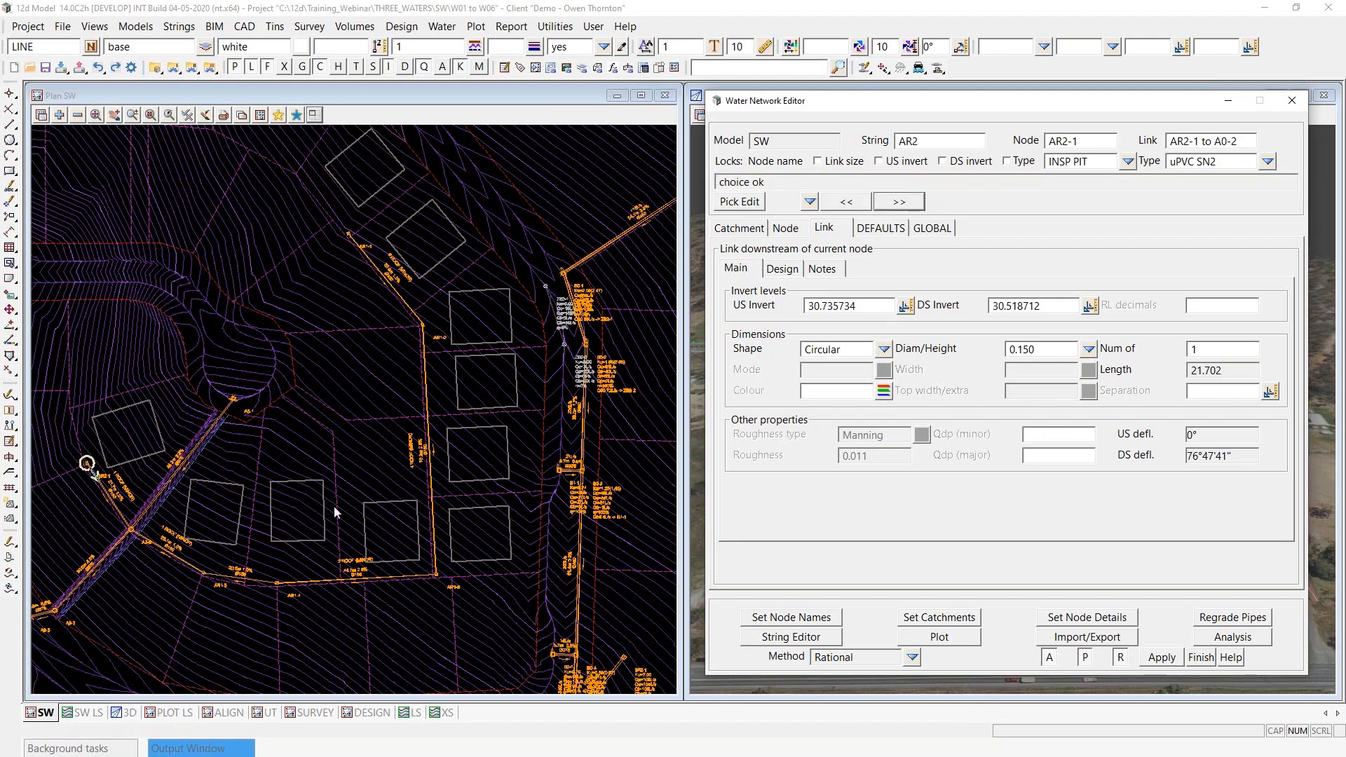
left_click(1044, 437)
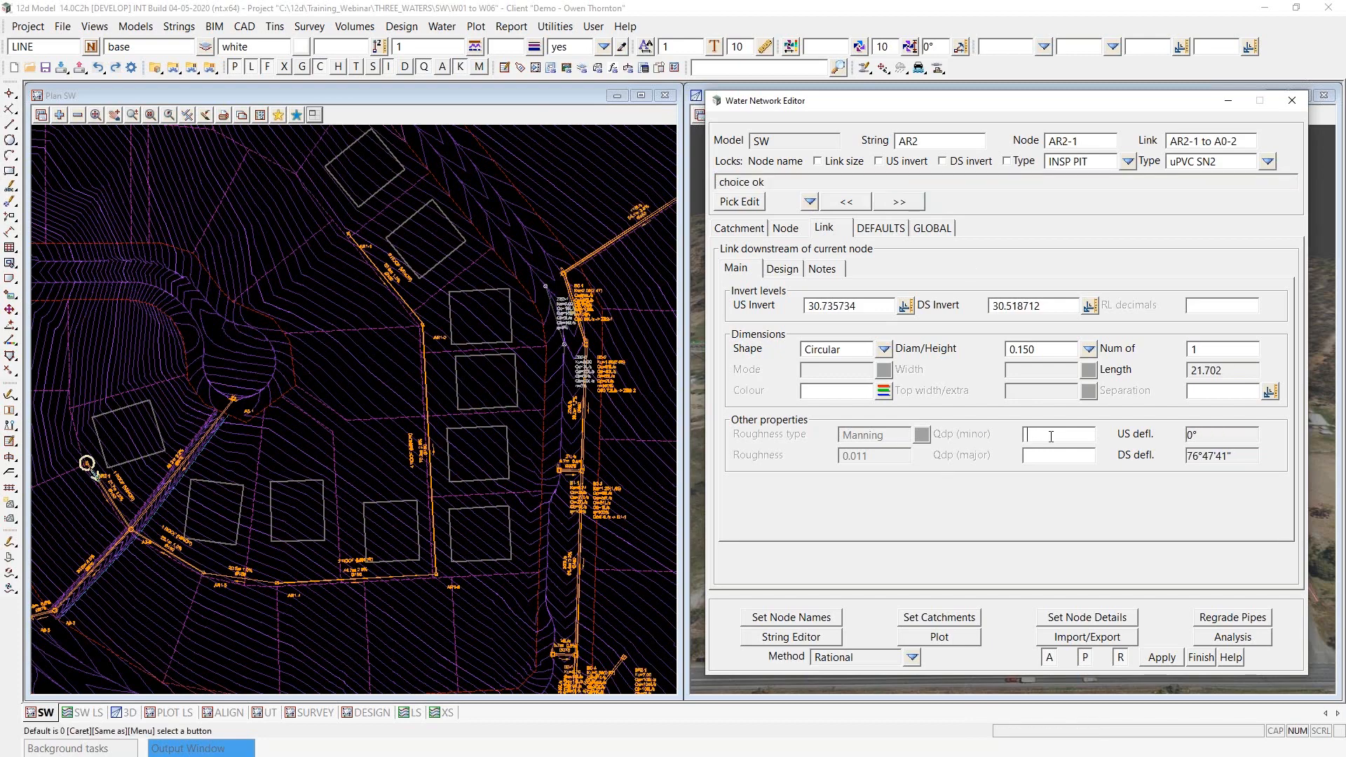
type(".016")
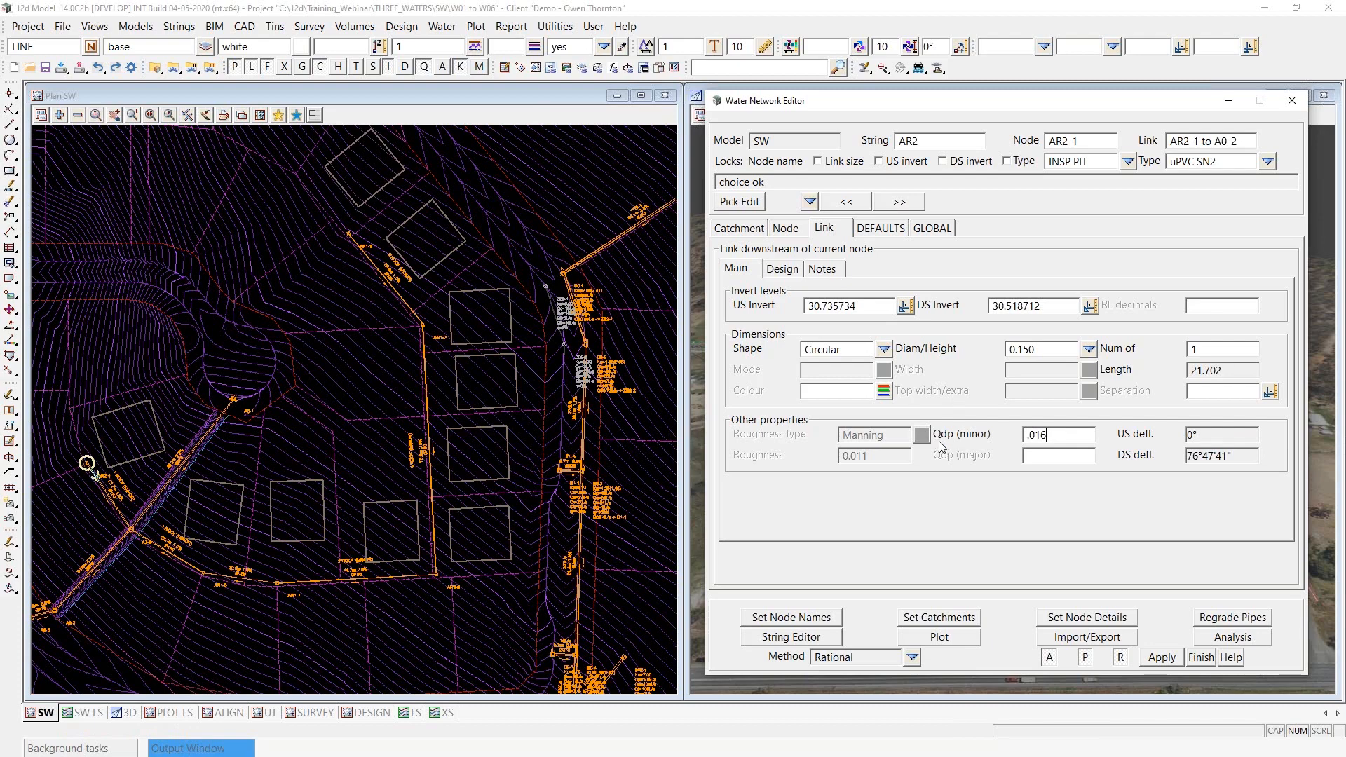
- Examine the roof count labels and pipes around AR1-1 and AR1-2, and the surrounding network in plan
scroll(359, 256, "up", 4)
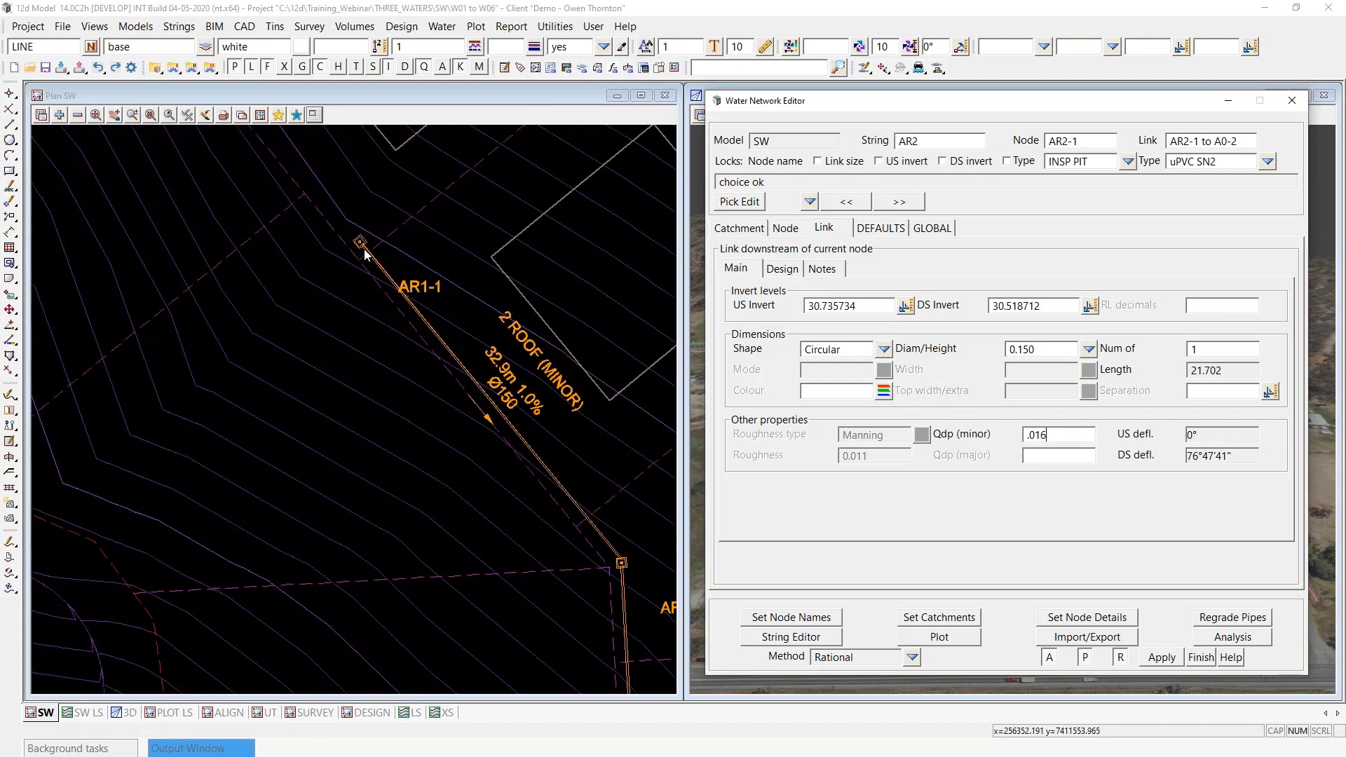
scroll(338, 216, "down", 2)
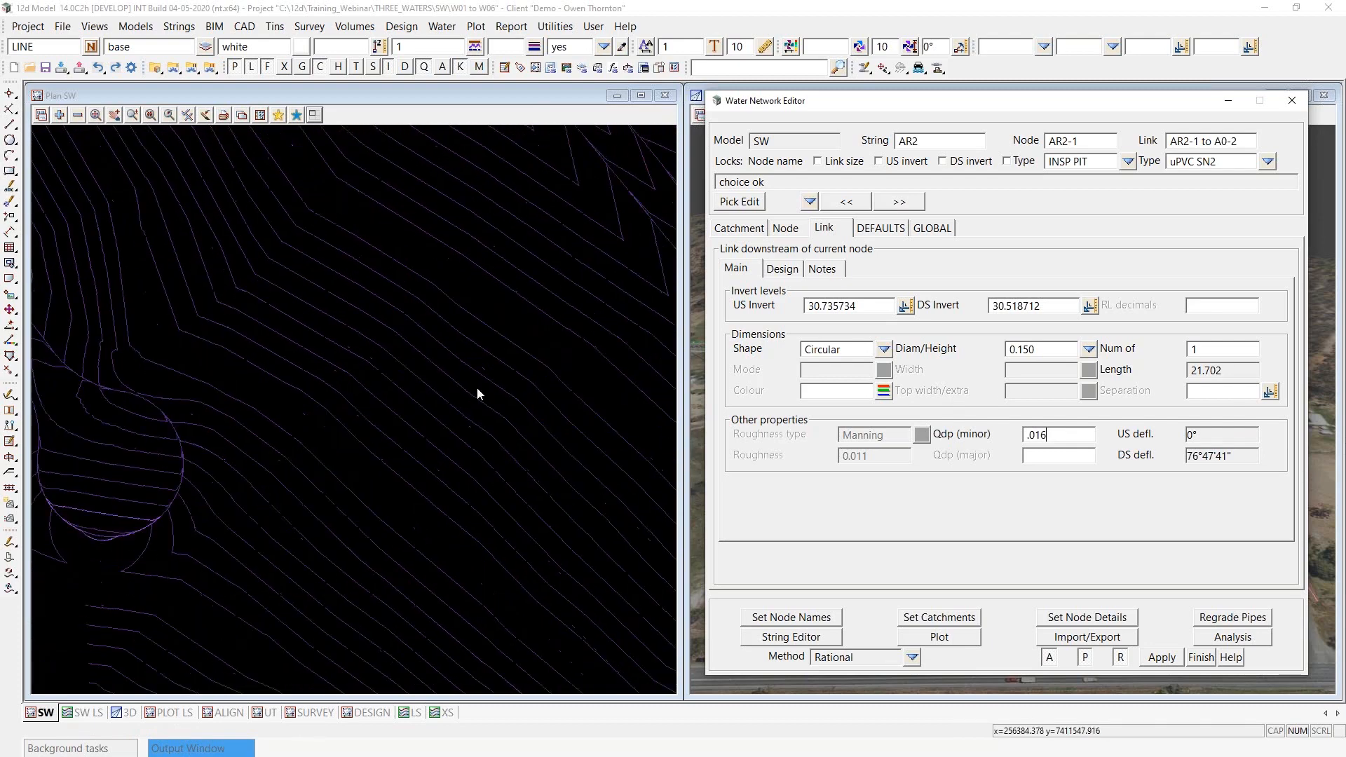
scroll(479, 389, "up", 2)
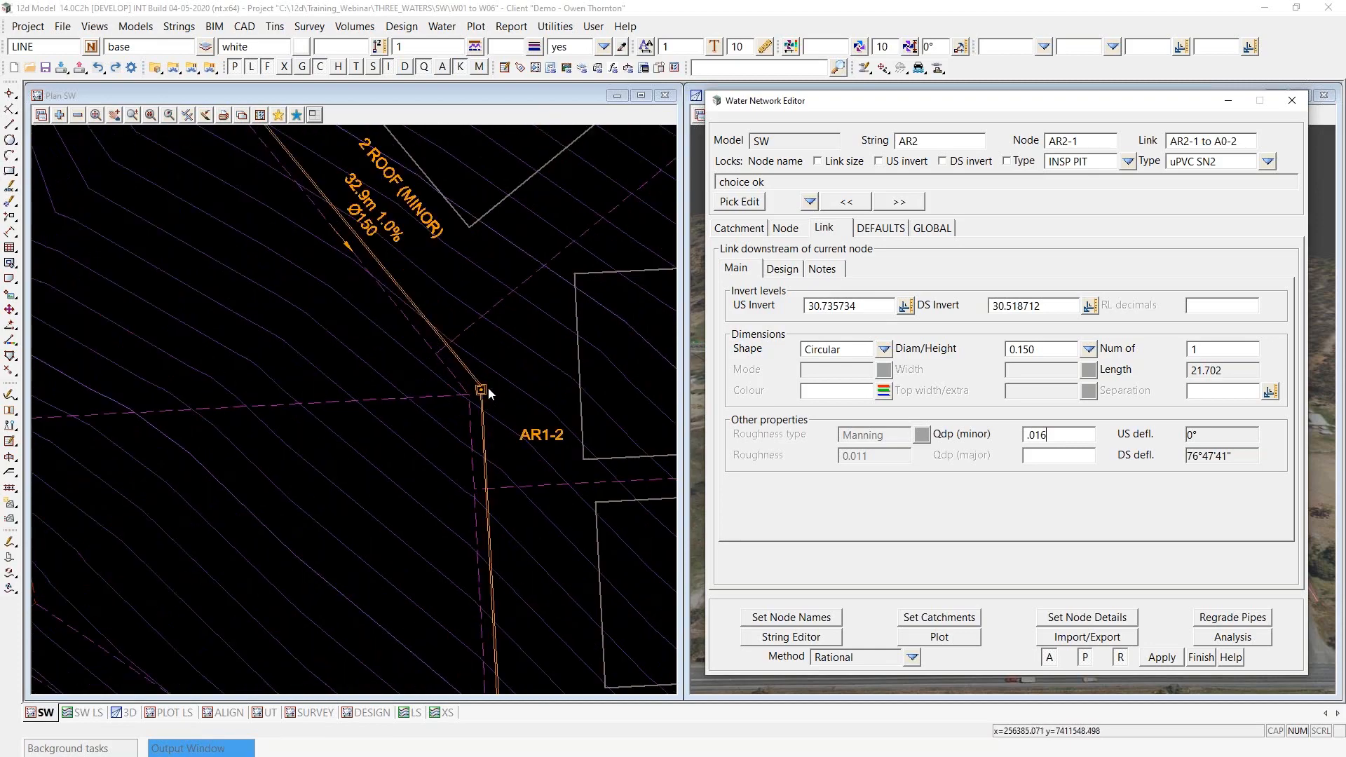
scroll(490, 355, "down", 2)
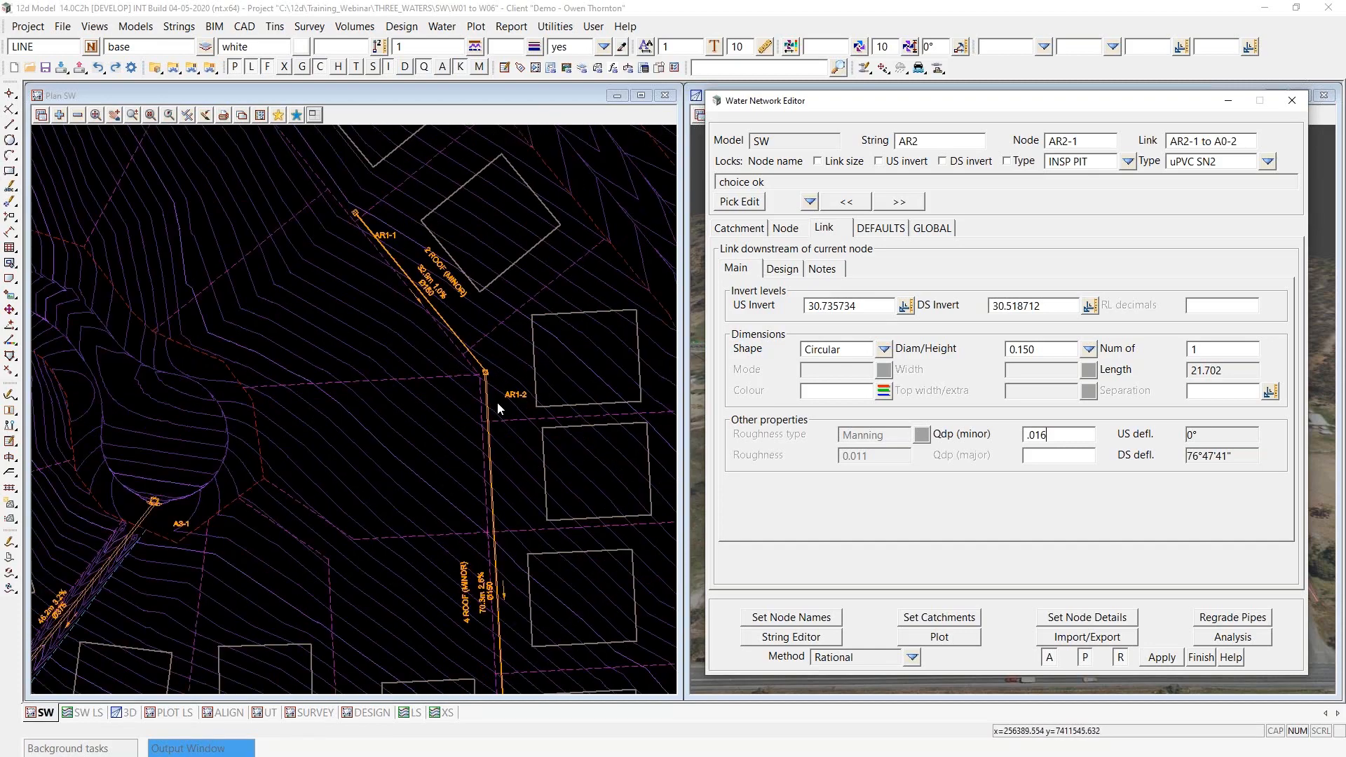
scroll(498, 405, "up", 2)
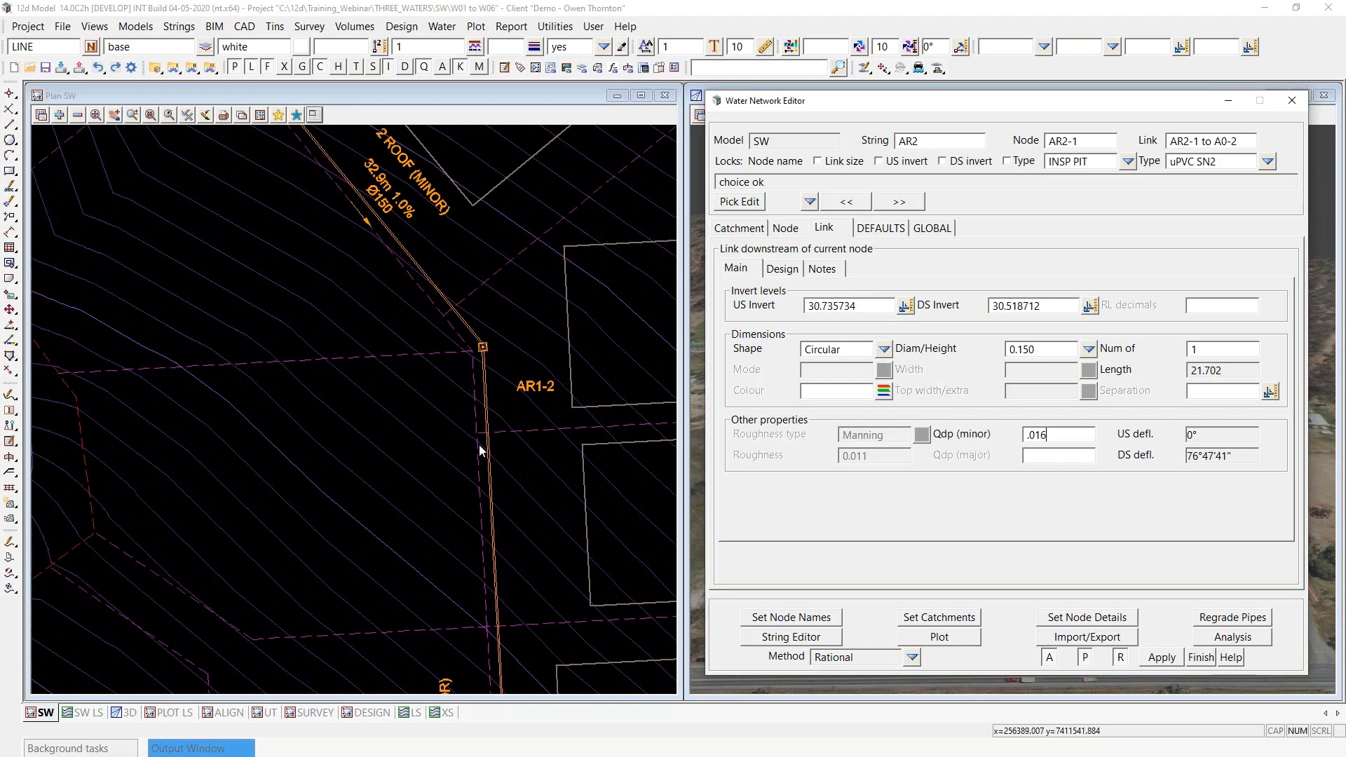
scroll(465, 273, "down", 5)
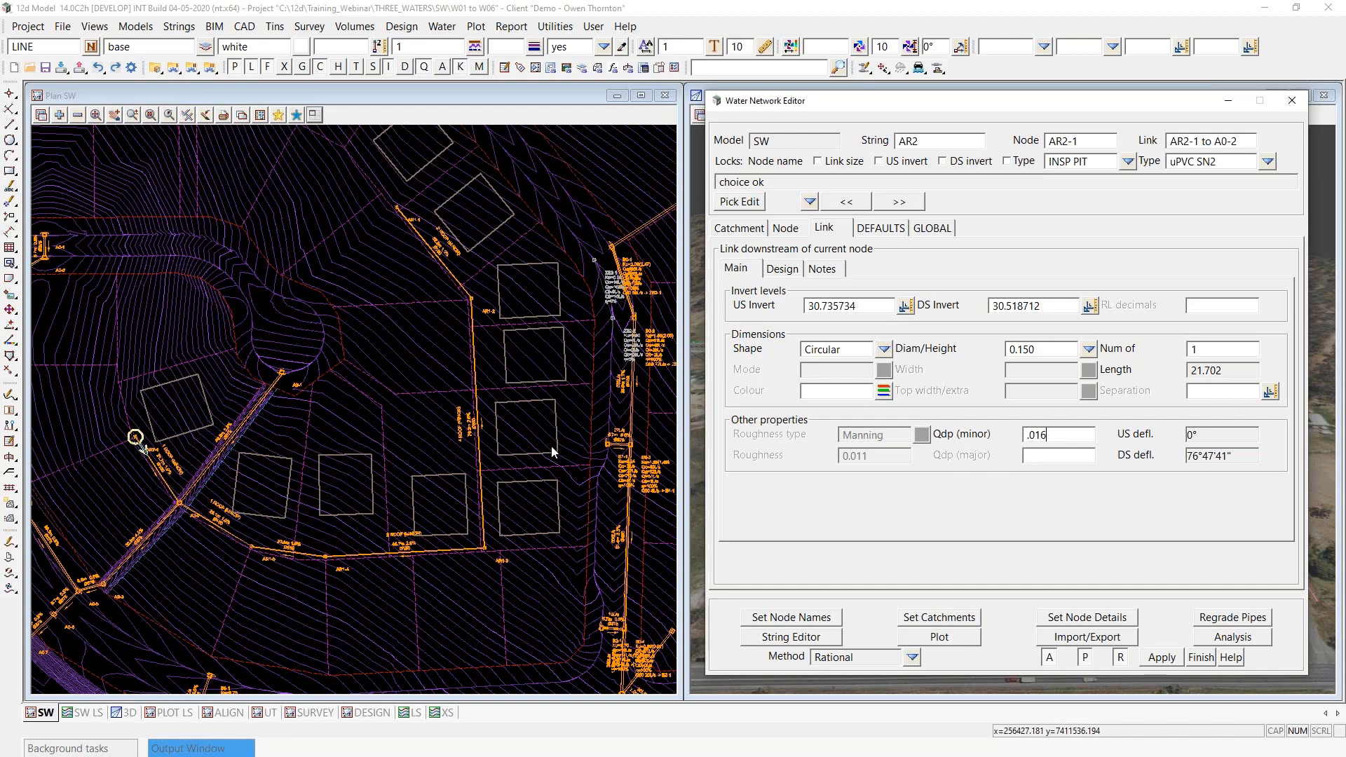
scroll(503, 335, "down", 2)
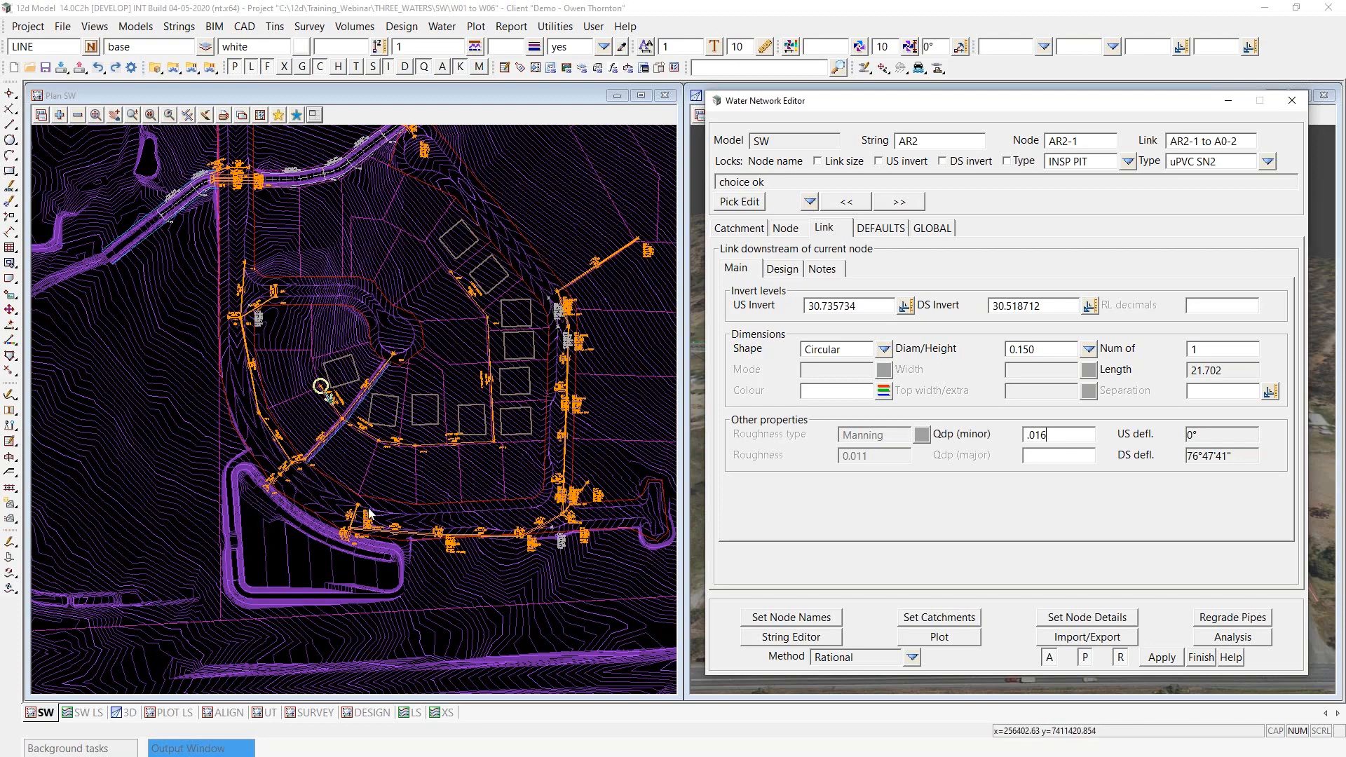
- Inspect the hydraulic inlet data of node AR2-1, including its Qdg (minor) and Qdg (major) direct flow inputs
left_click(785, 229)
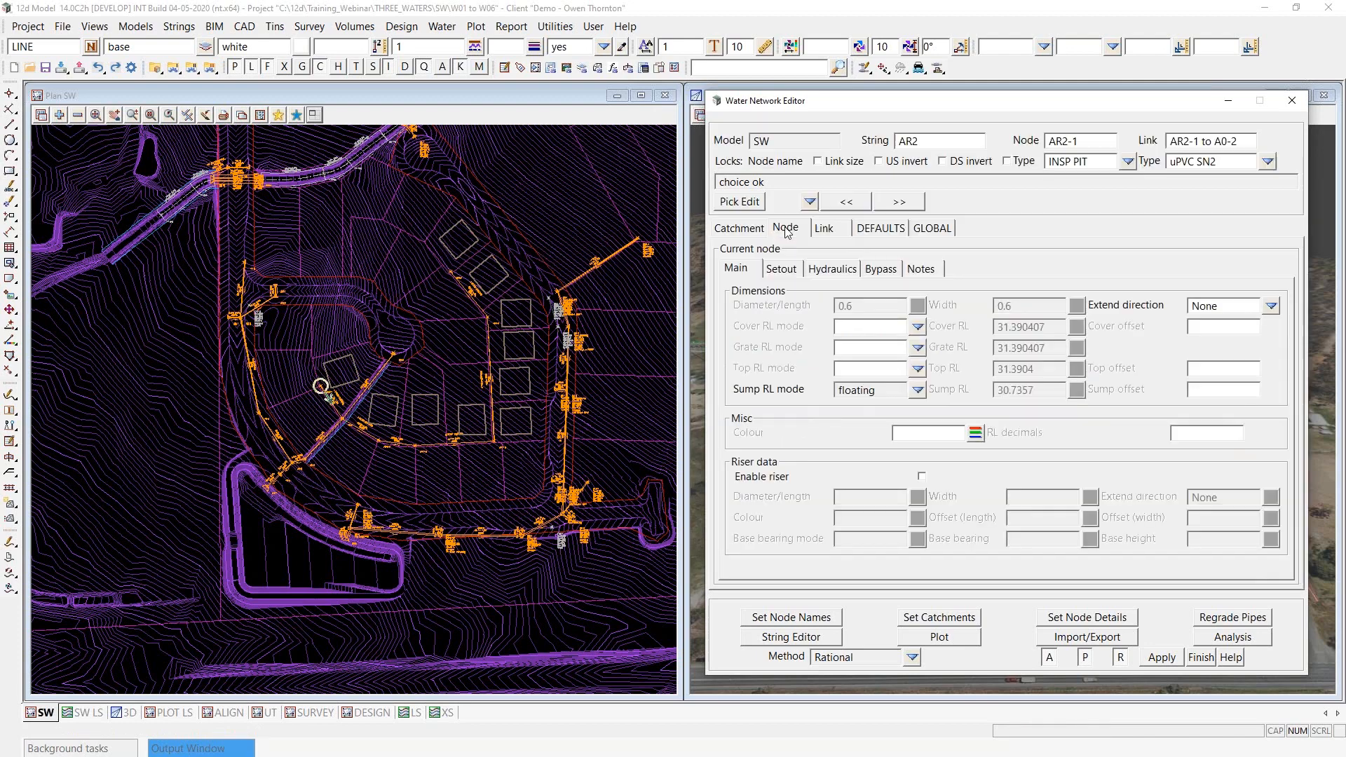
left_click(831, 270)
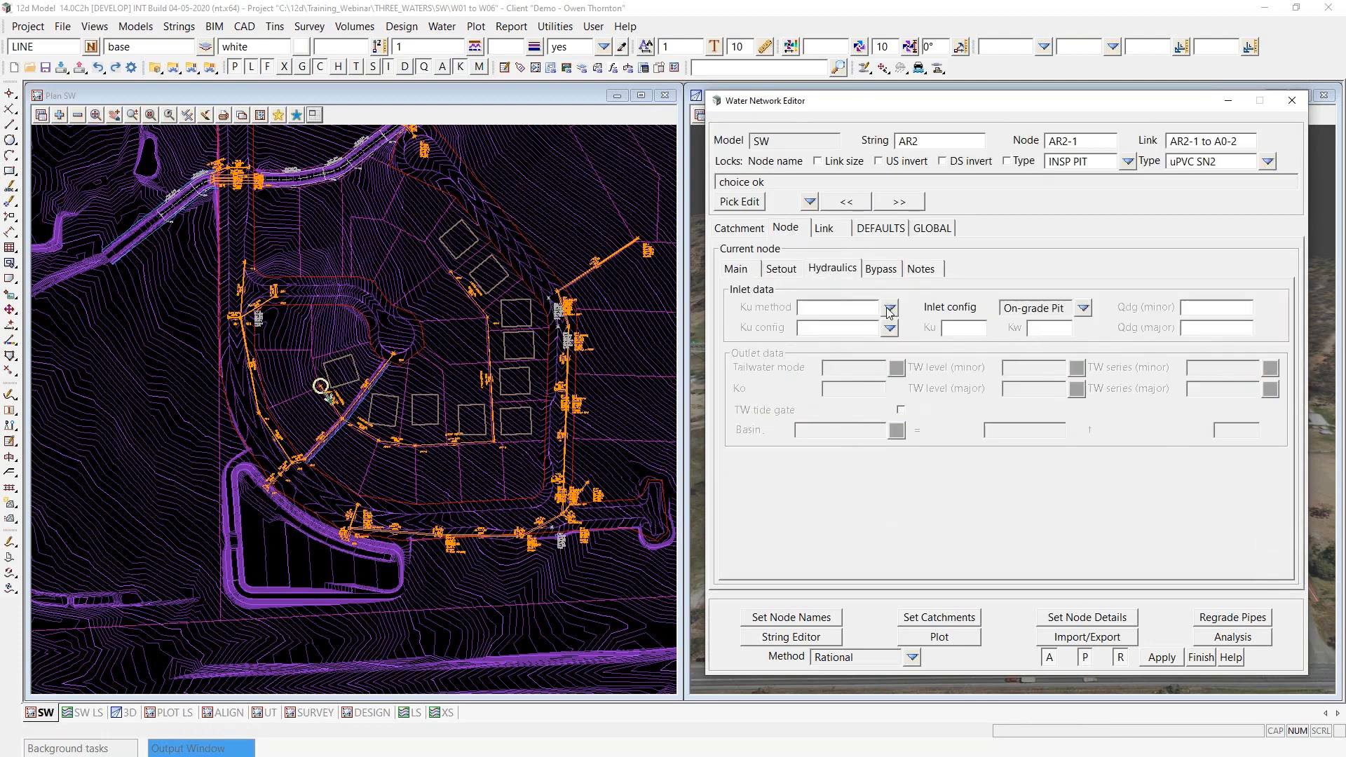
left_click(1195, 309)
left_click(1196, 329)
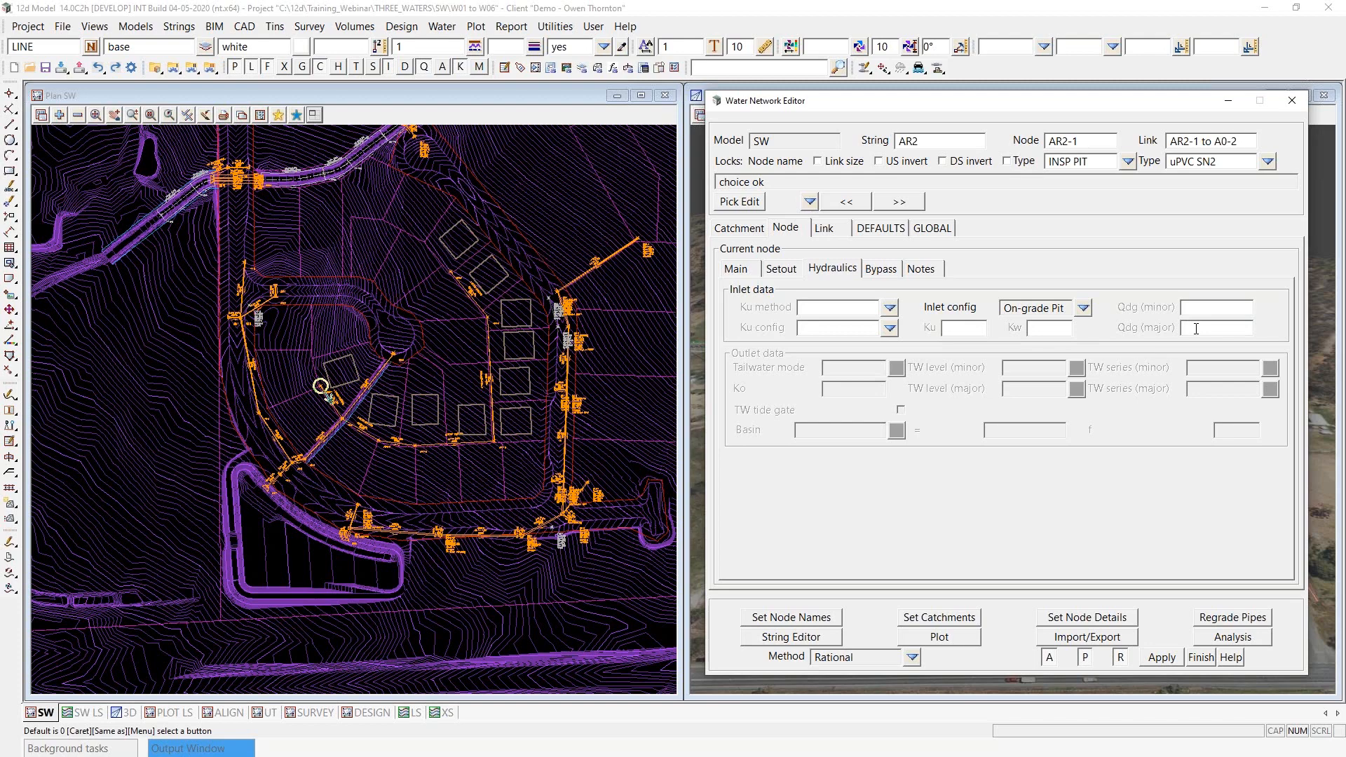
scroll(470, 284, "up", 1)
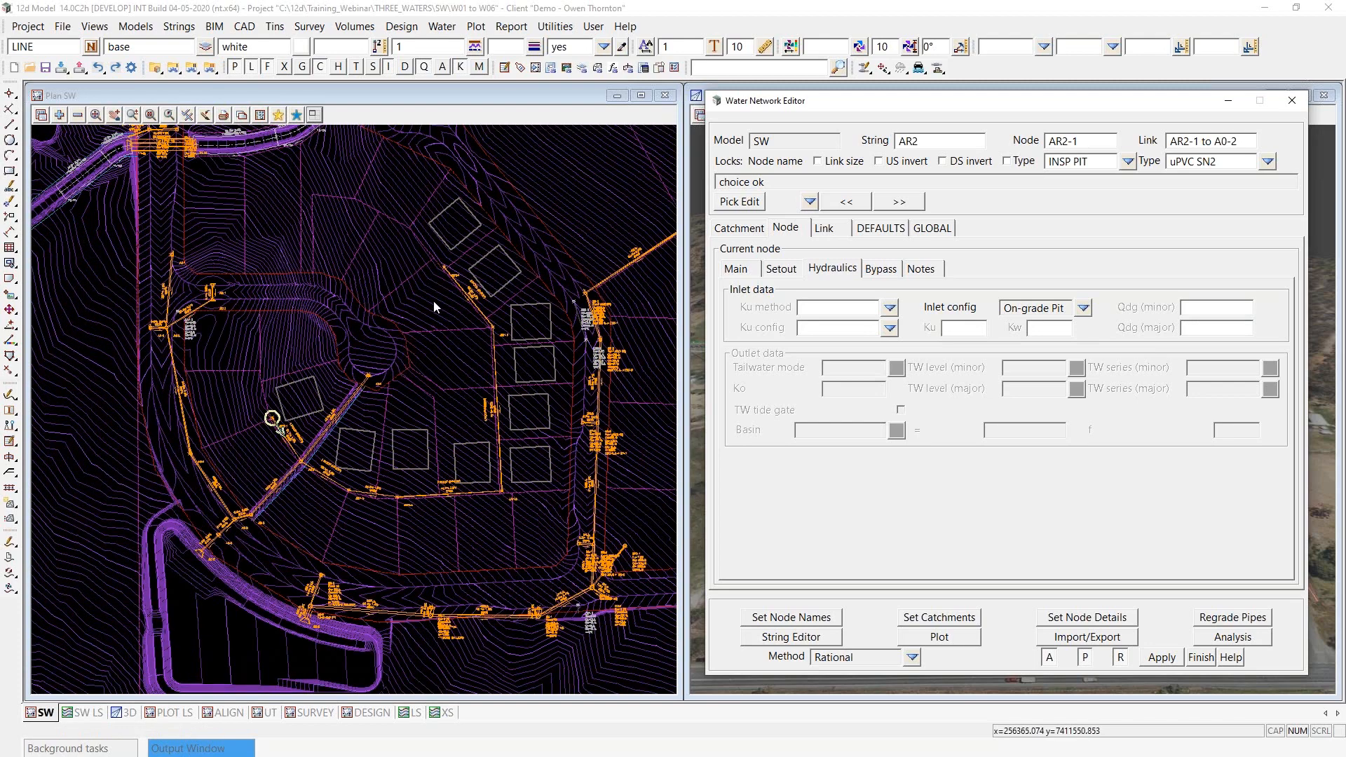
scroll(419, 308, "up", 3)
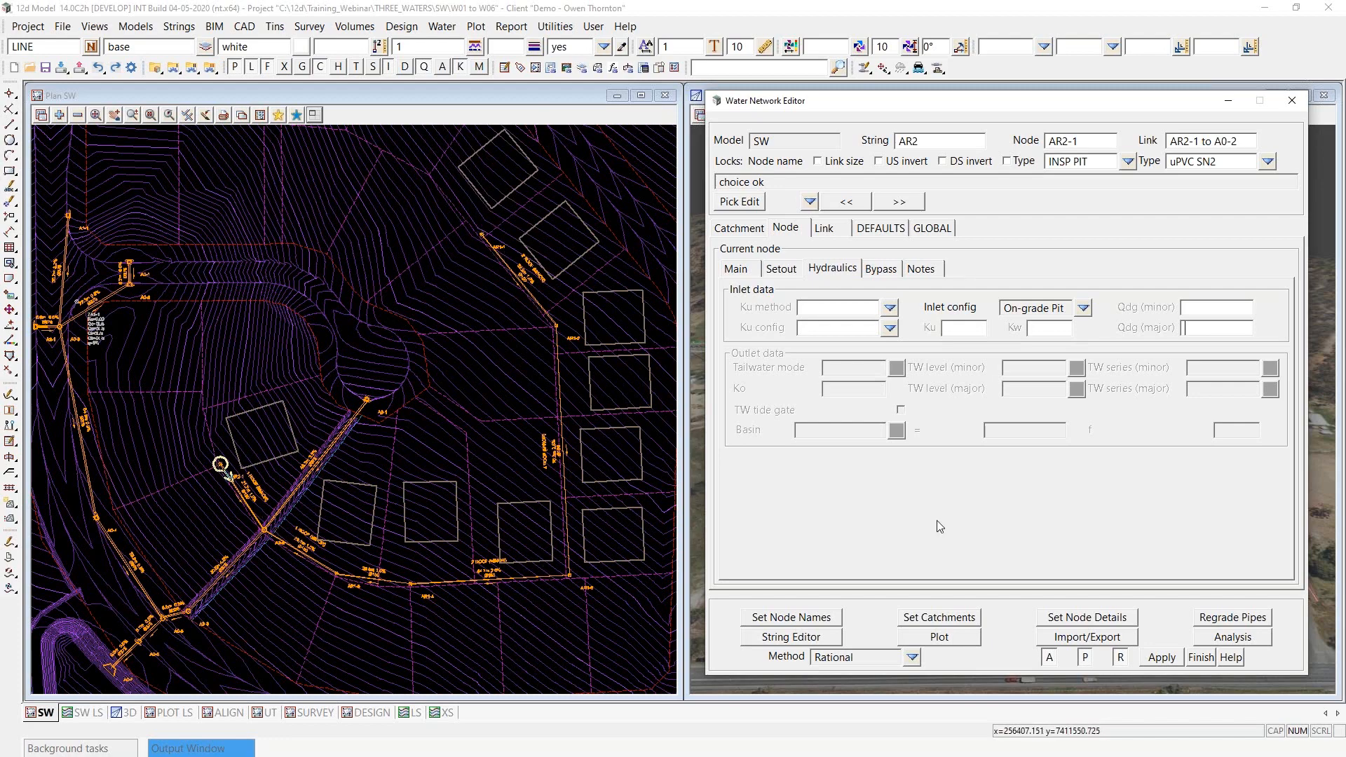
- Open the network analysis settings and shorten the SW plan view to expose the long section, switching it to string AR1
left_click(1238, 642)
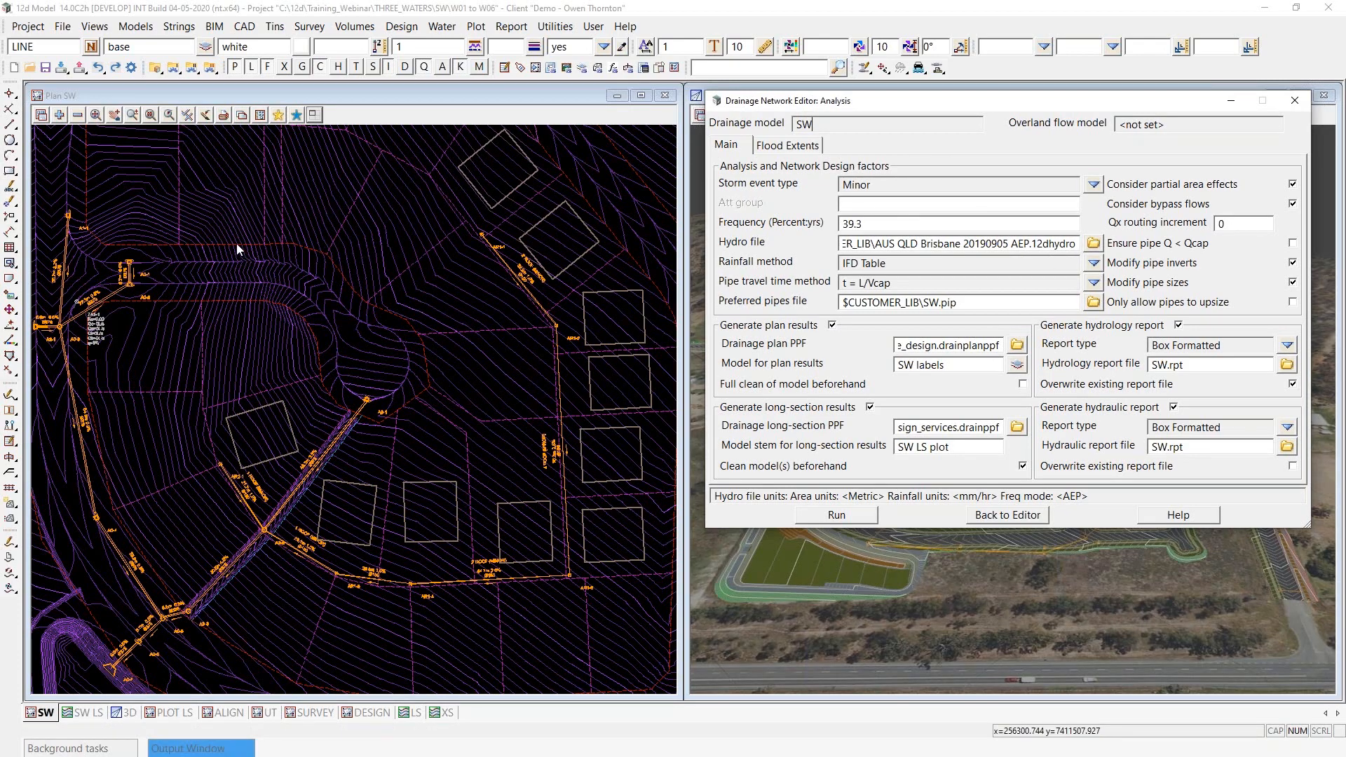
scroll(237, 243, "down", 2)
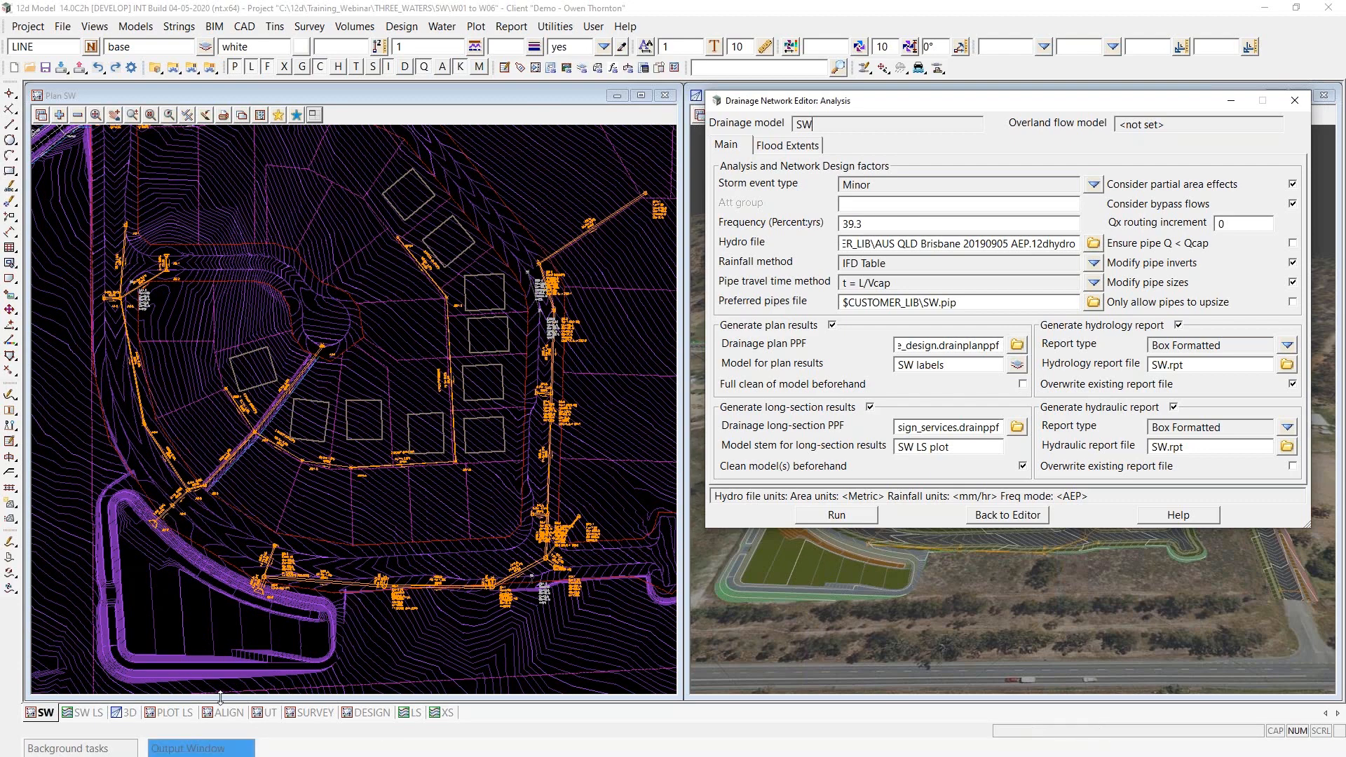
left_click_drag(220, 698, 224, 484)
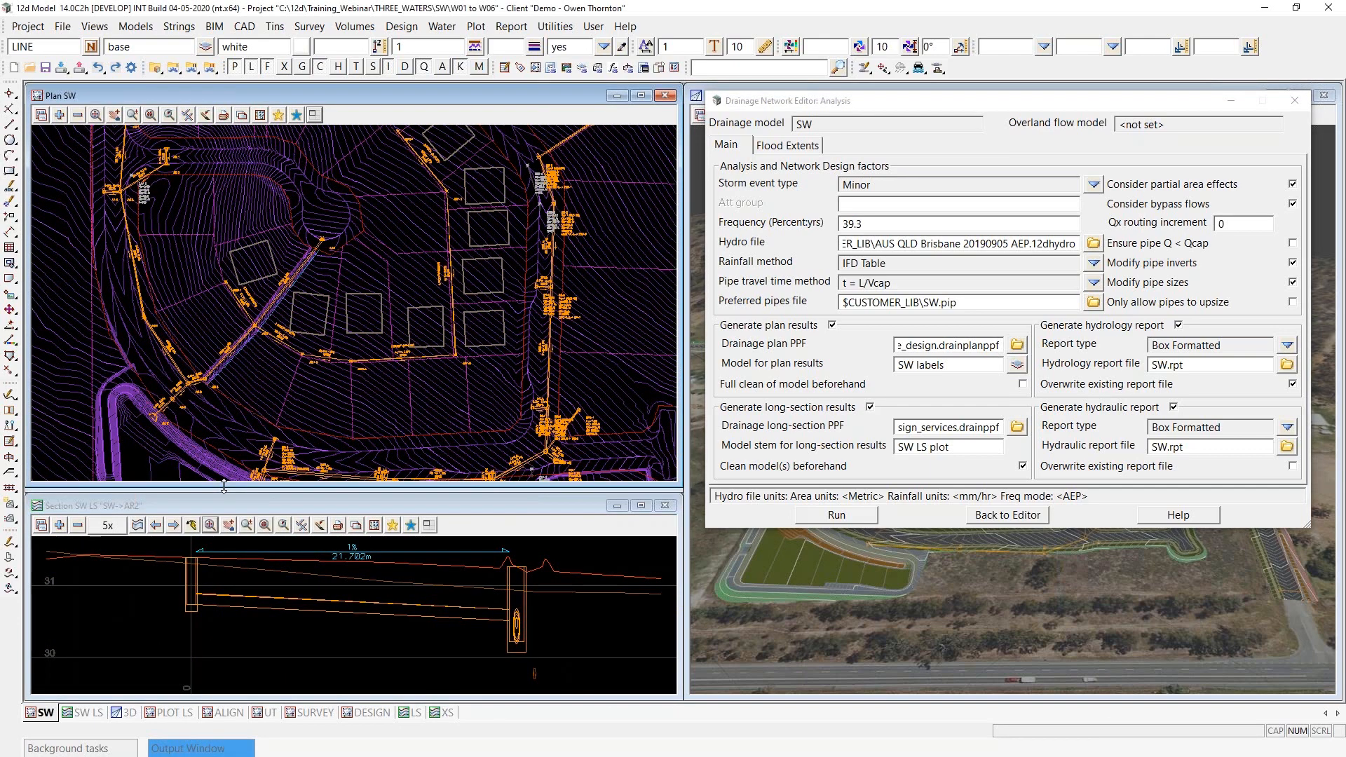
left_click_drag(224, 488, 224, 491)
left_click(156, 525)
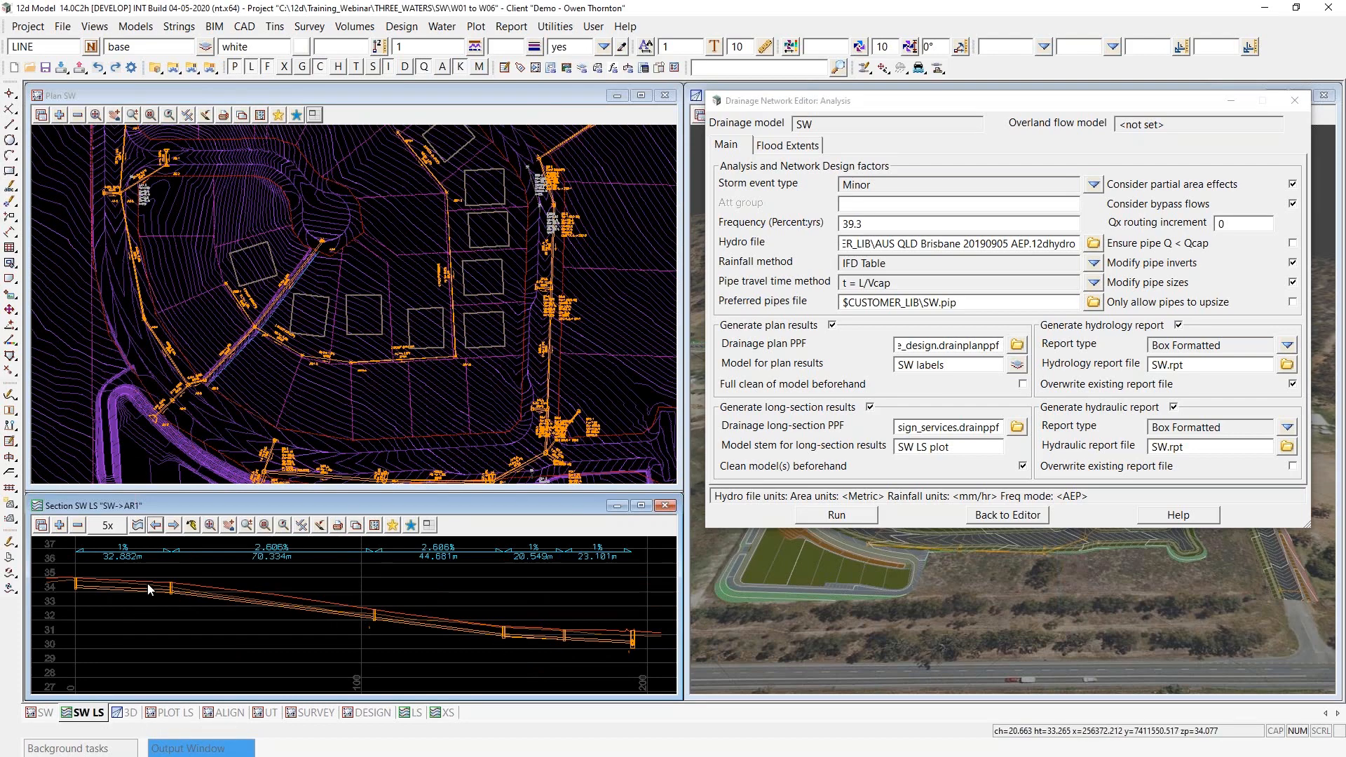
scroll(447, 278, "up", 8)
scroll(445, 264, "down", 5)
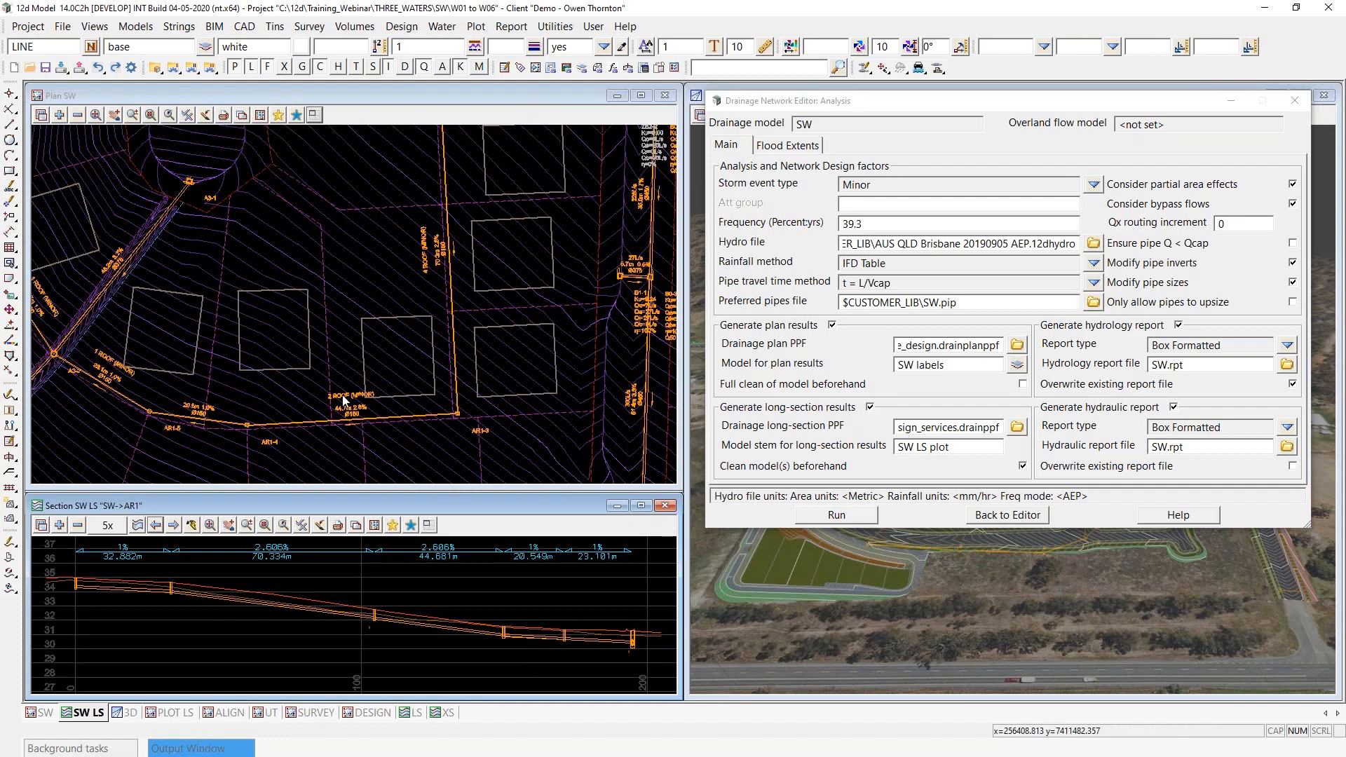
scroll(404, 409, "down", 2)
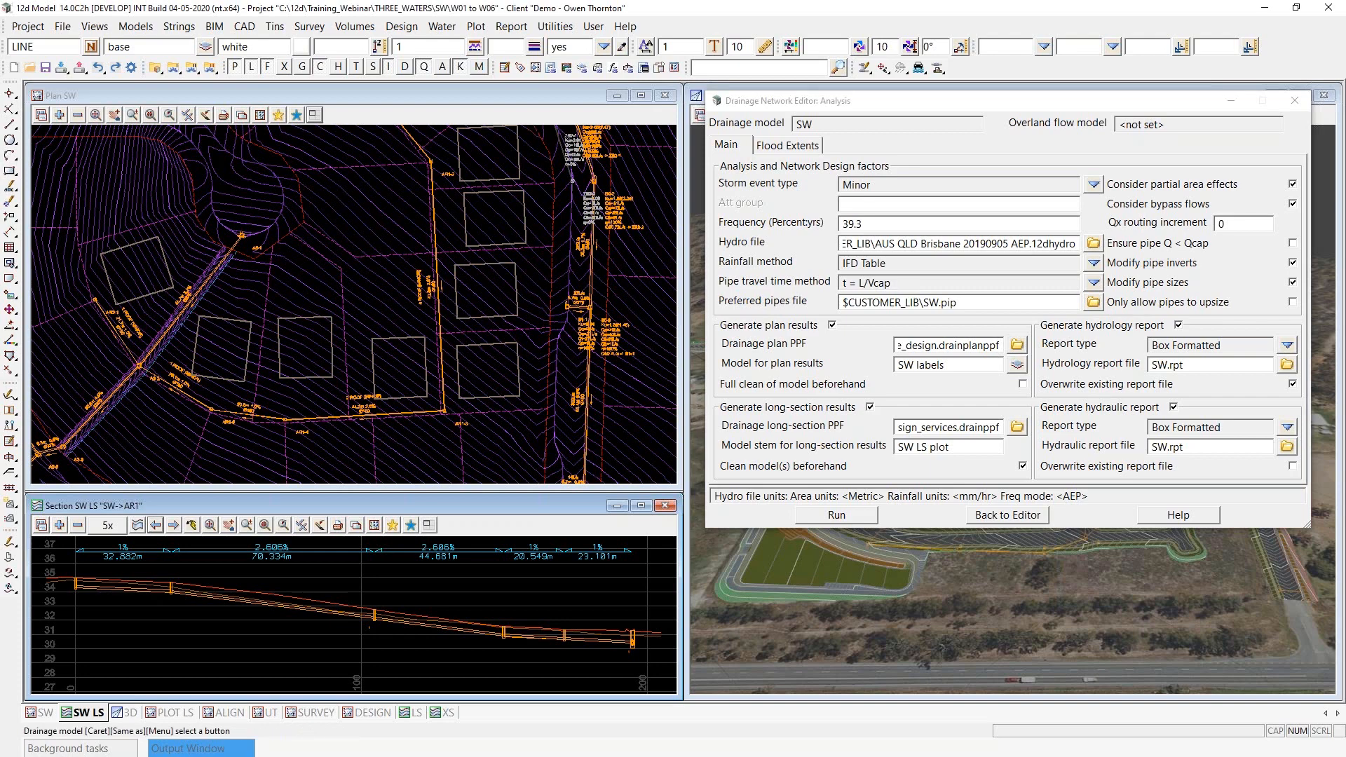
- Exclude the overland flood extents calculation and bypass flows from the analysis
left_click_drag(796, 102, 778, 103)
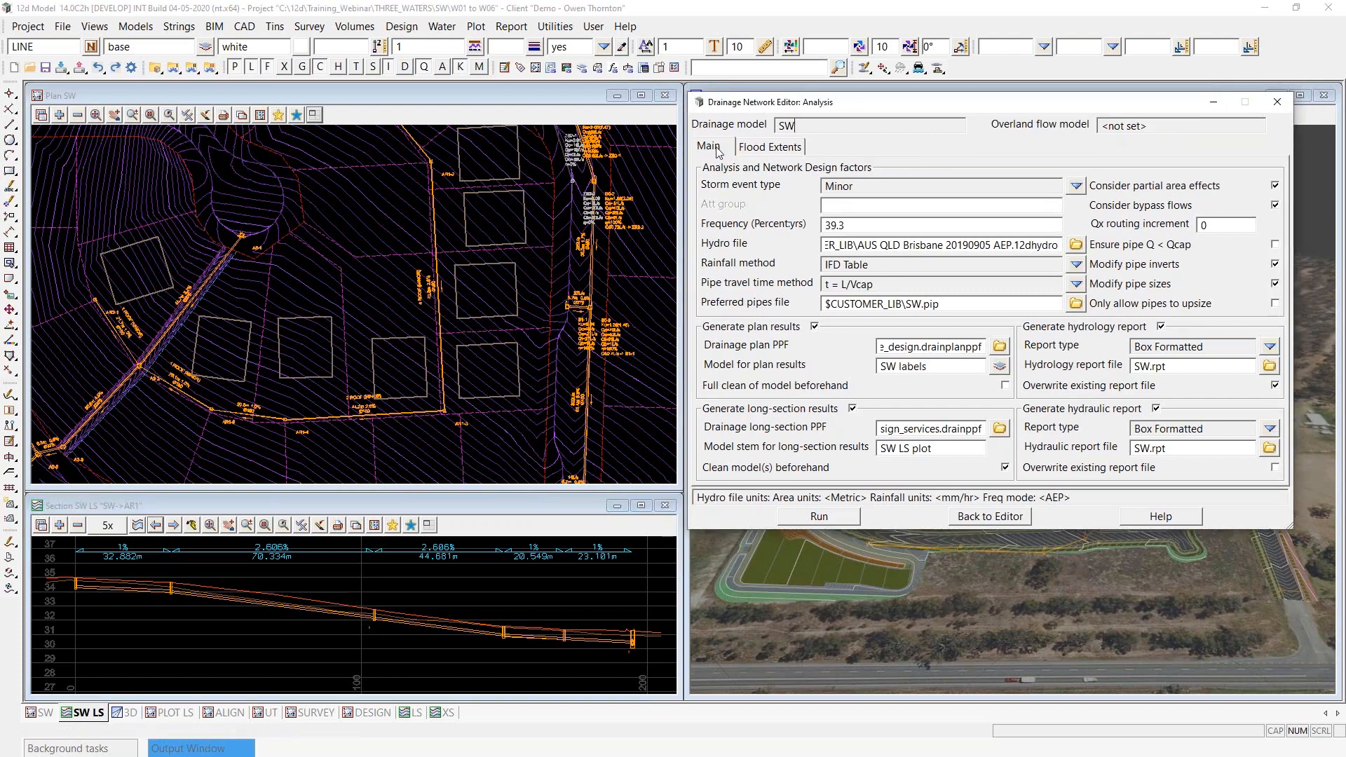
left_click(774, 150)
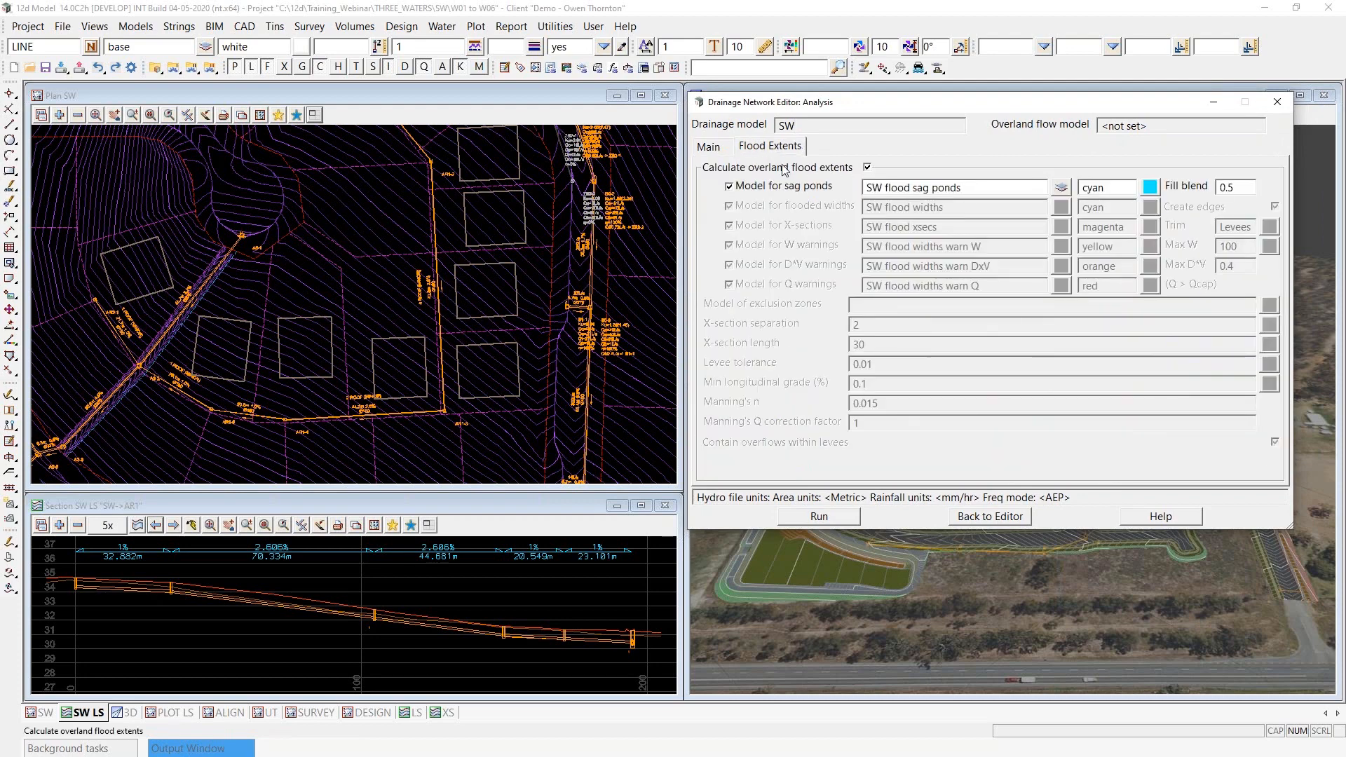
left_click(867, 167)
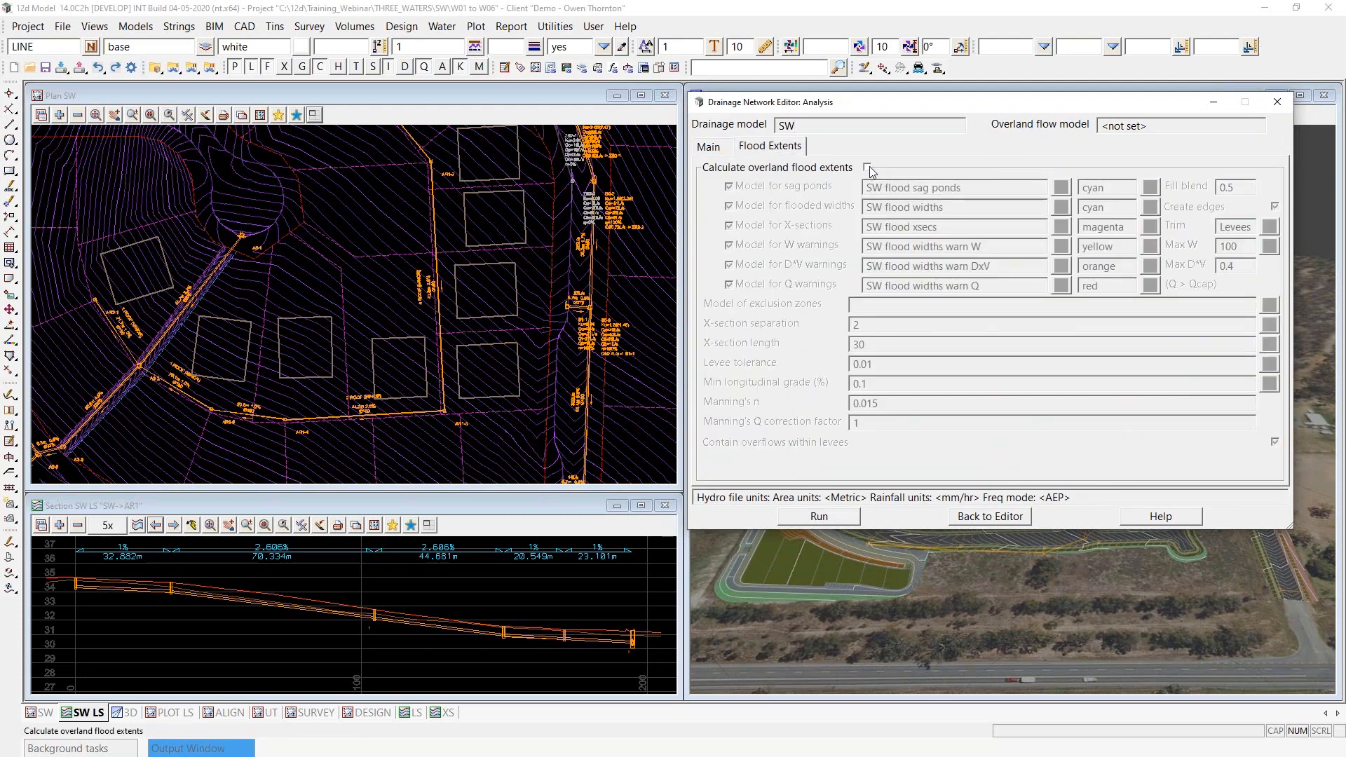
left_click(708, 146)
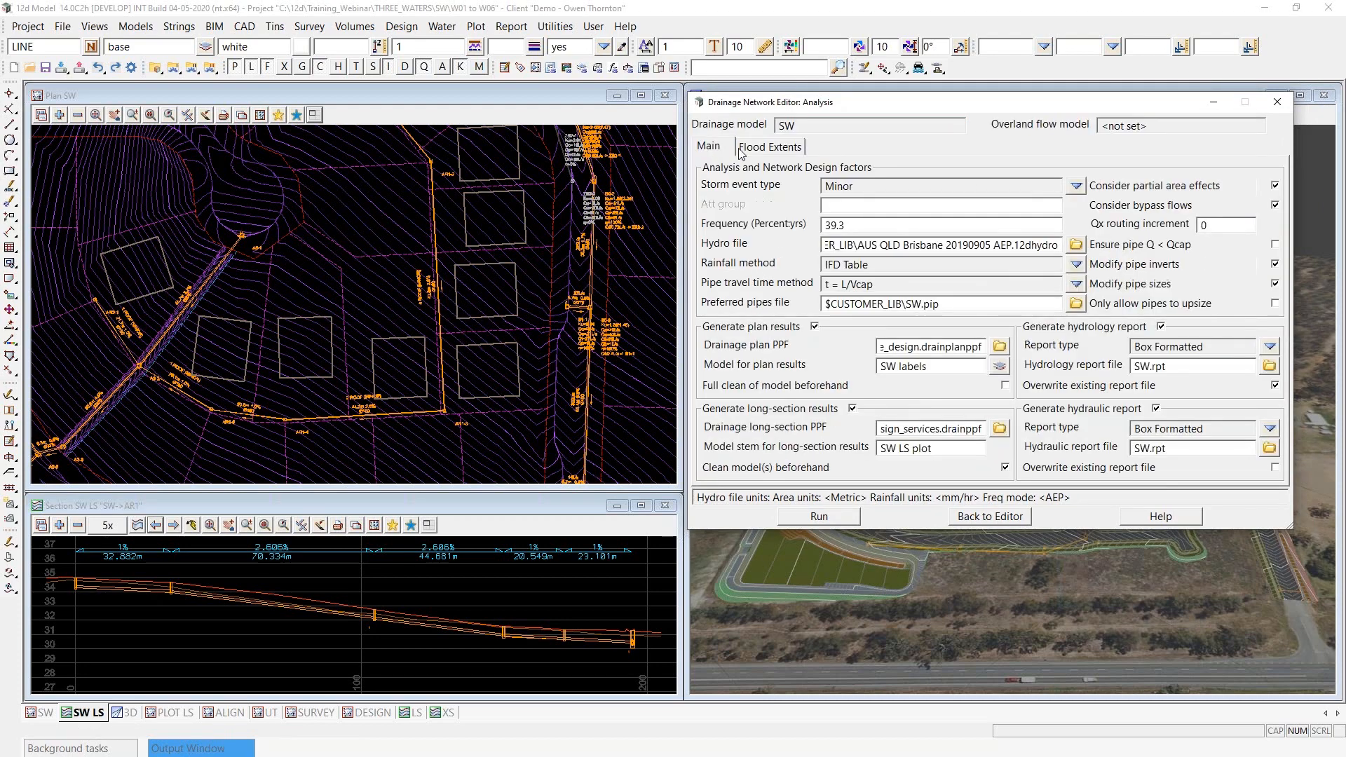
left_click(1275, 206)
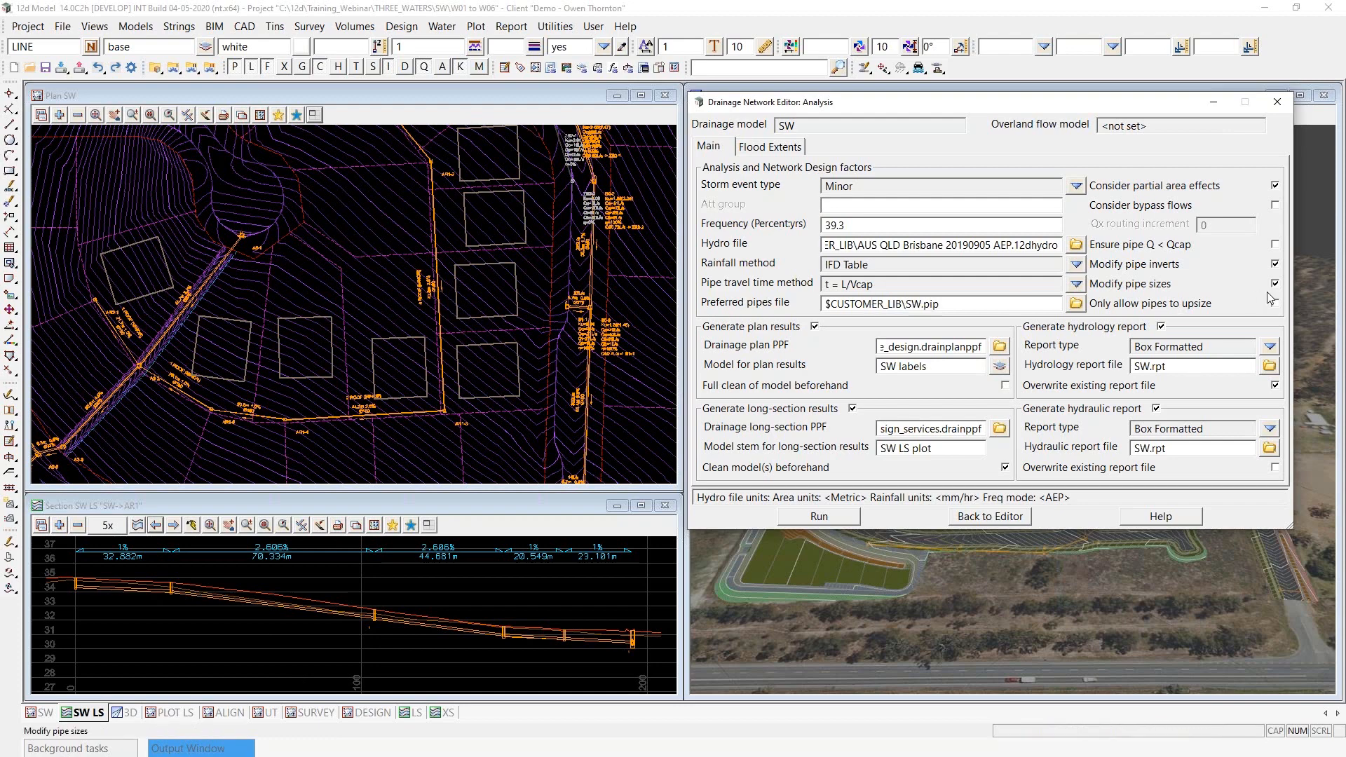
- Review which pipe diameters are enabled in the preferred pipes file SW.pip
left_click(1077, 306)
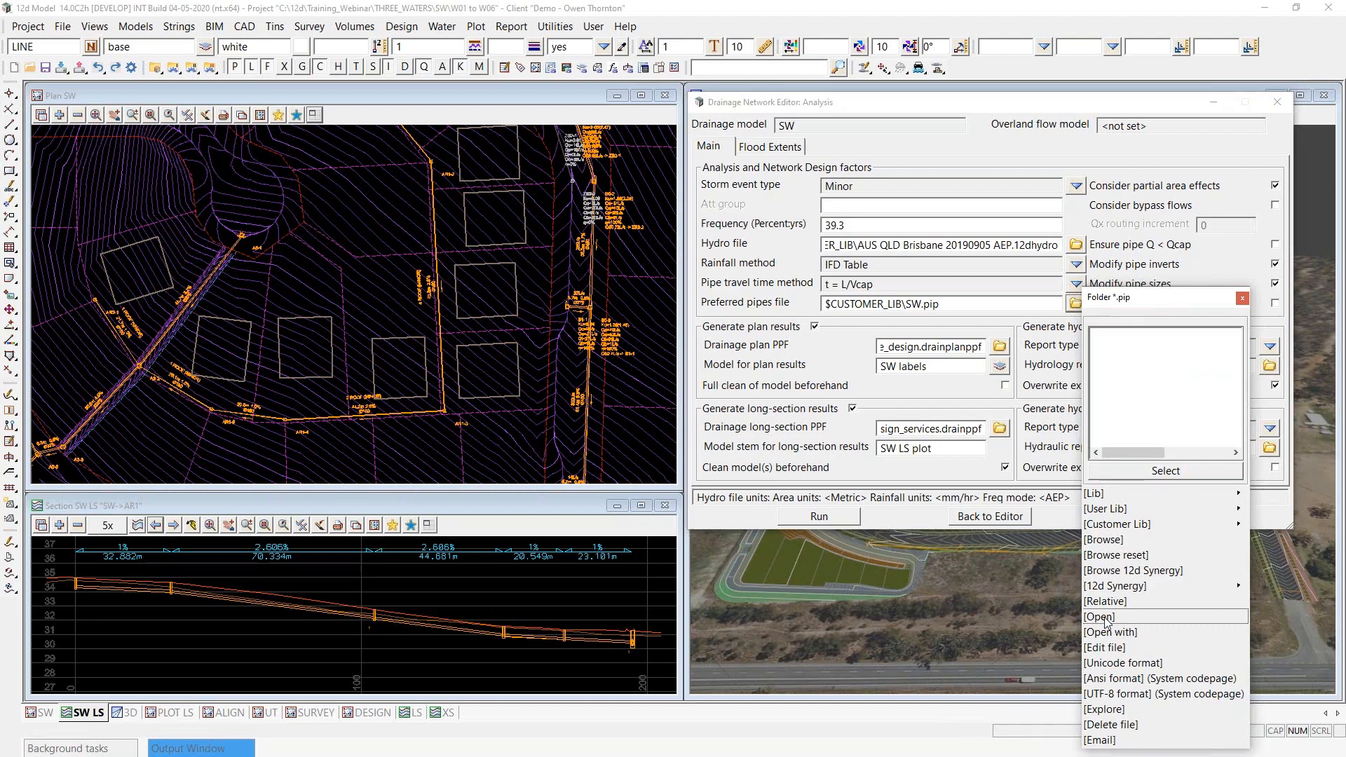
left_click(1100, 617)
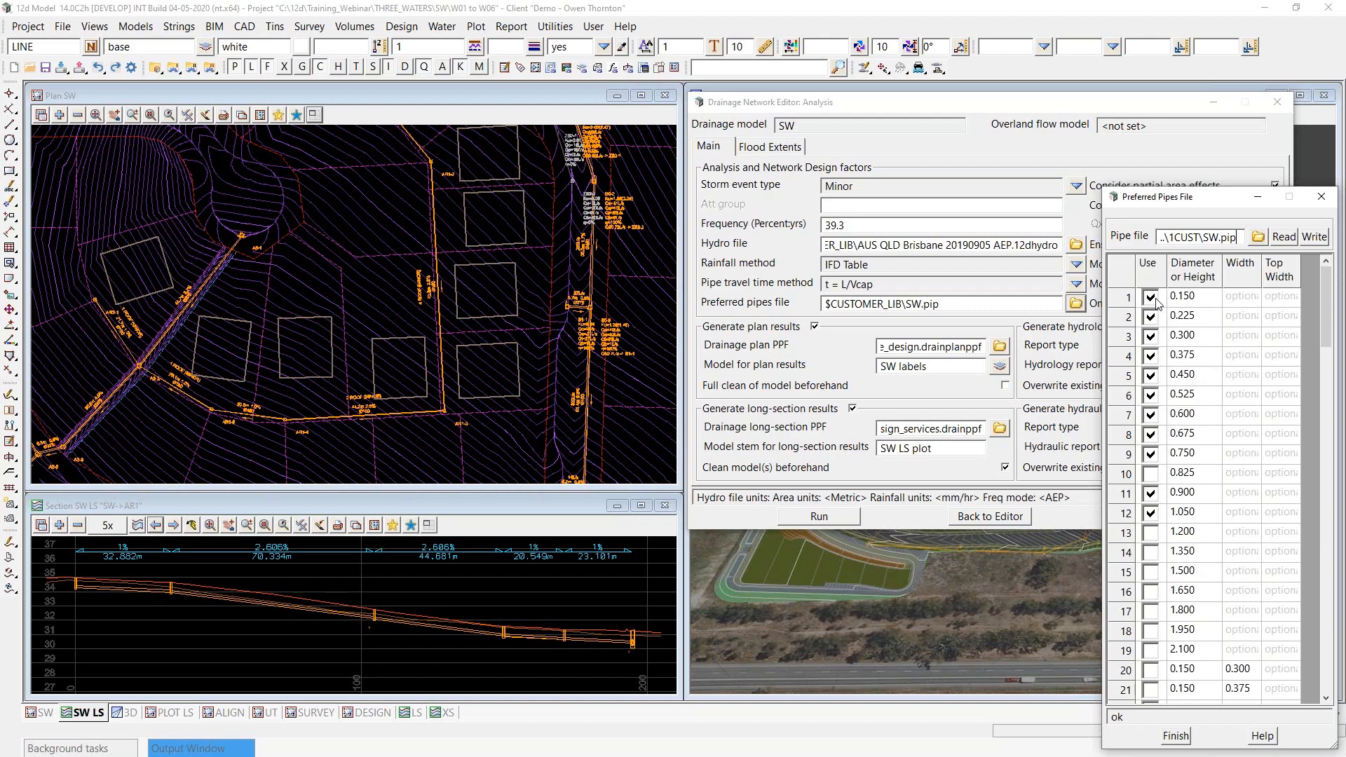
left_click(1182, 736)
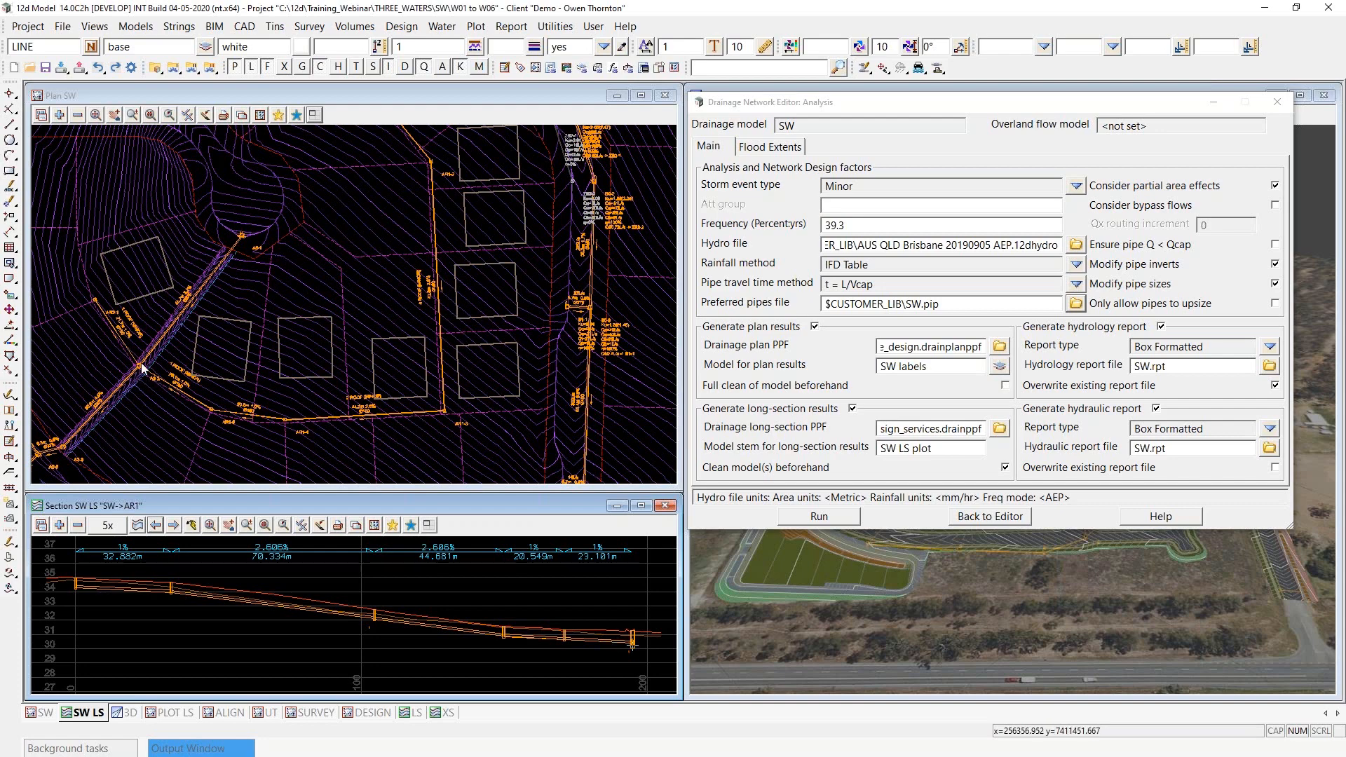
- Run the Minor storm analysis on the SW drainage model with pipe inverts and sizes allowed to change
scroll(140, 382, "up", 2)
scroll(151, 373, "down", 2)
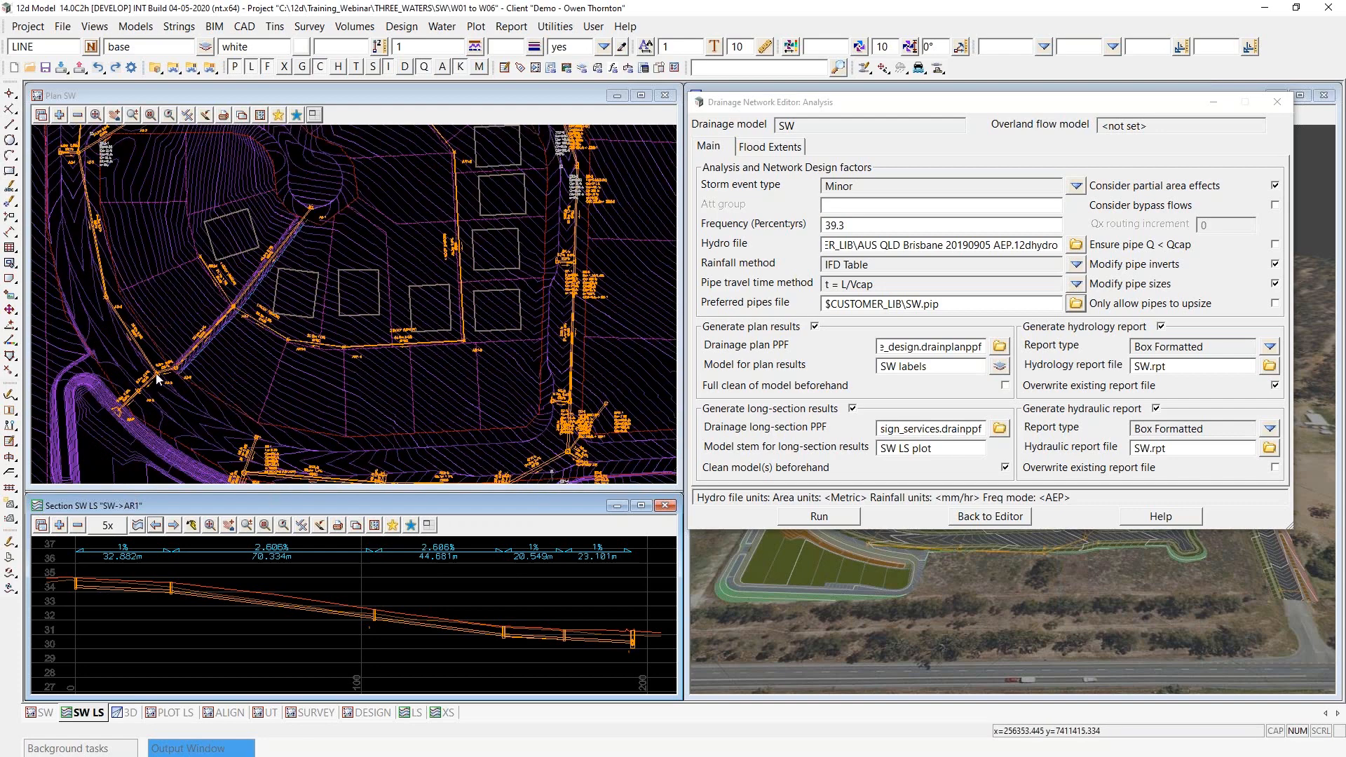
scroll(116, 416, "up", 4)
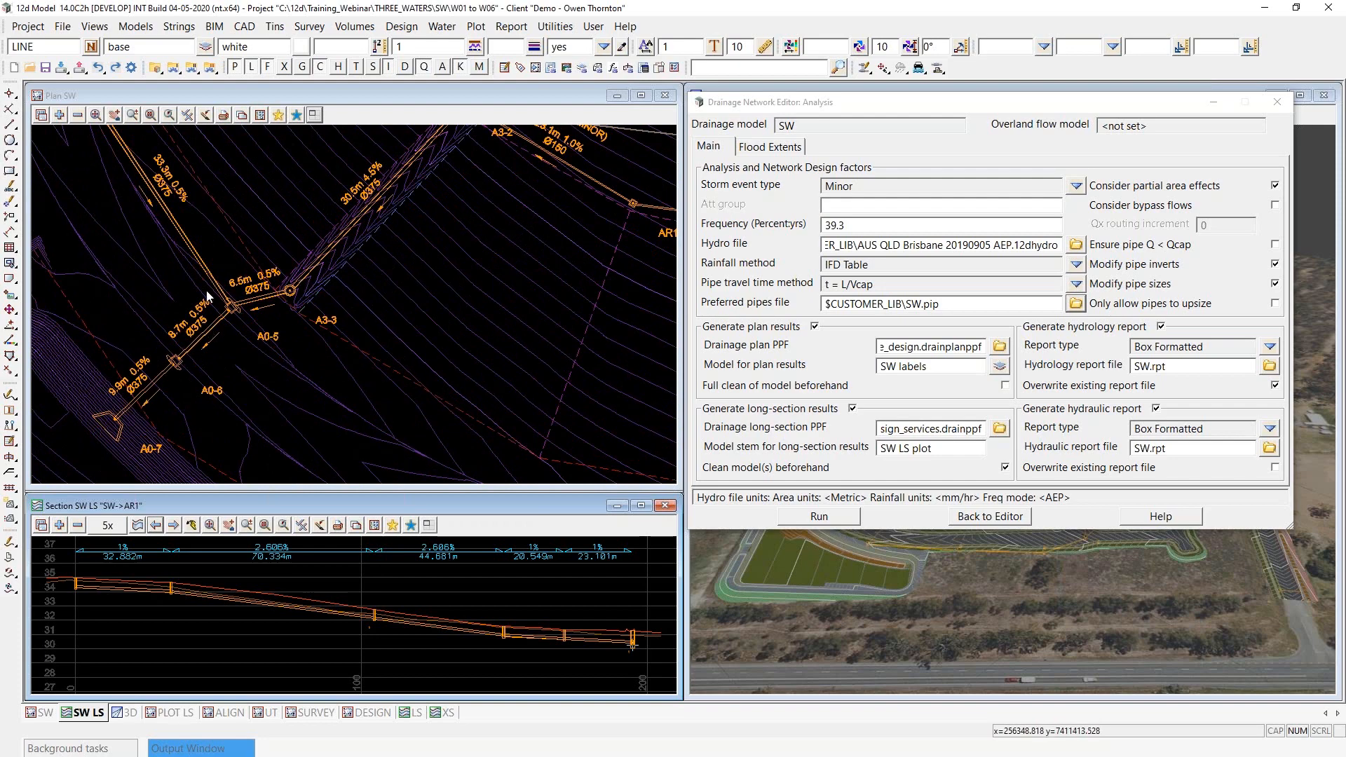
scroll(240, 316, "down", 2)
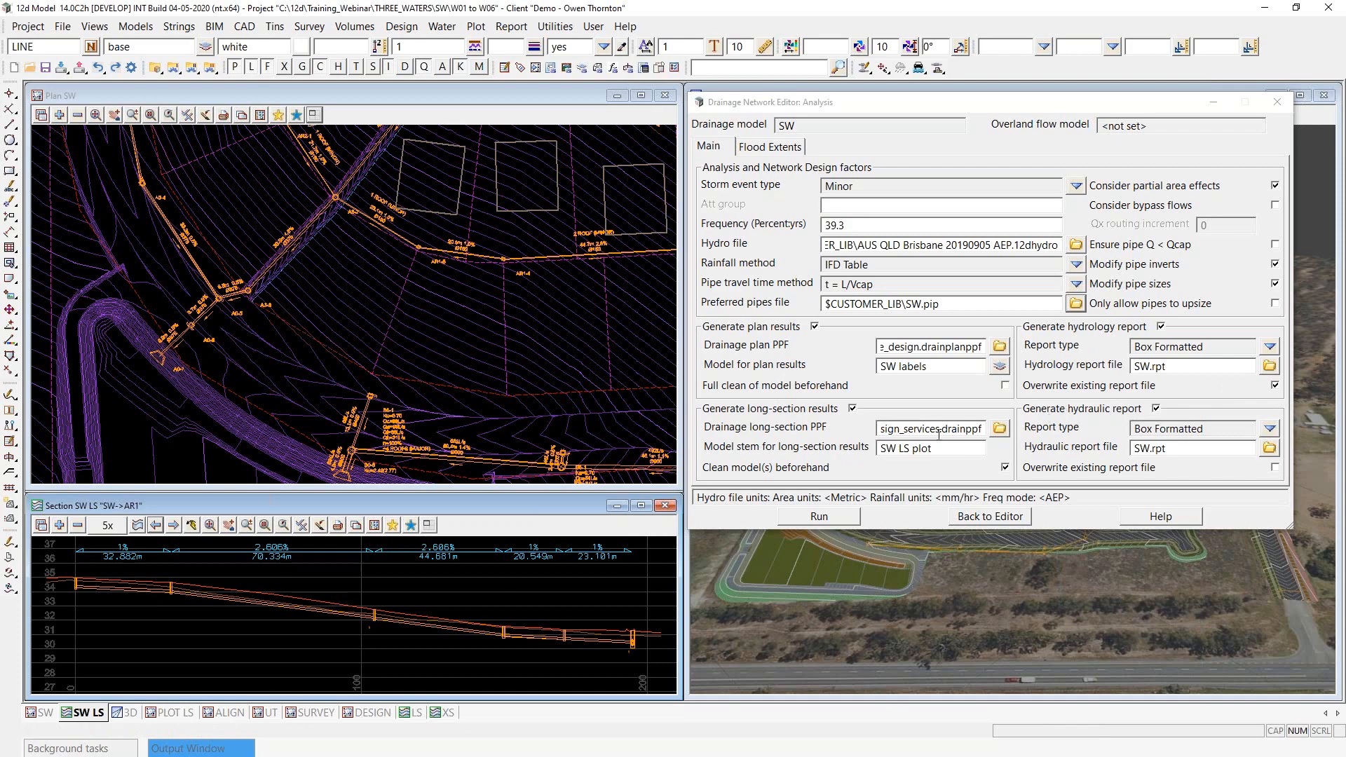
left_click(816, 518)
left_click(816, 519)
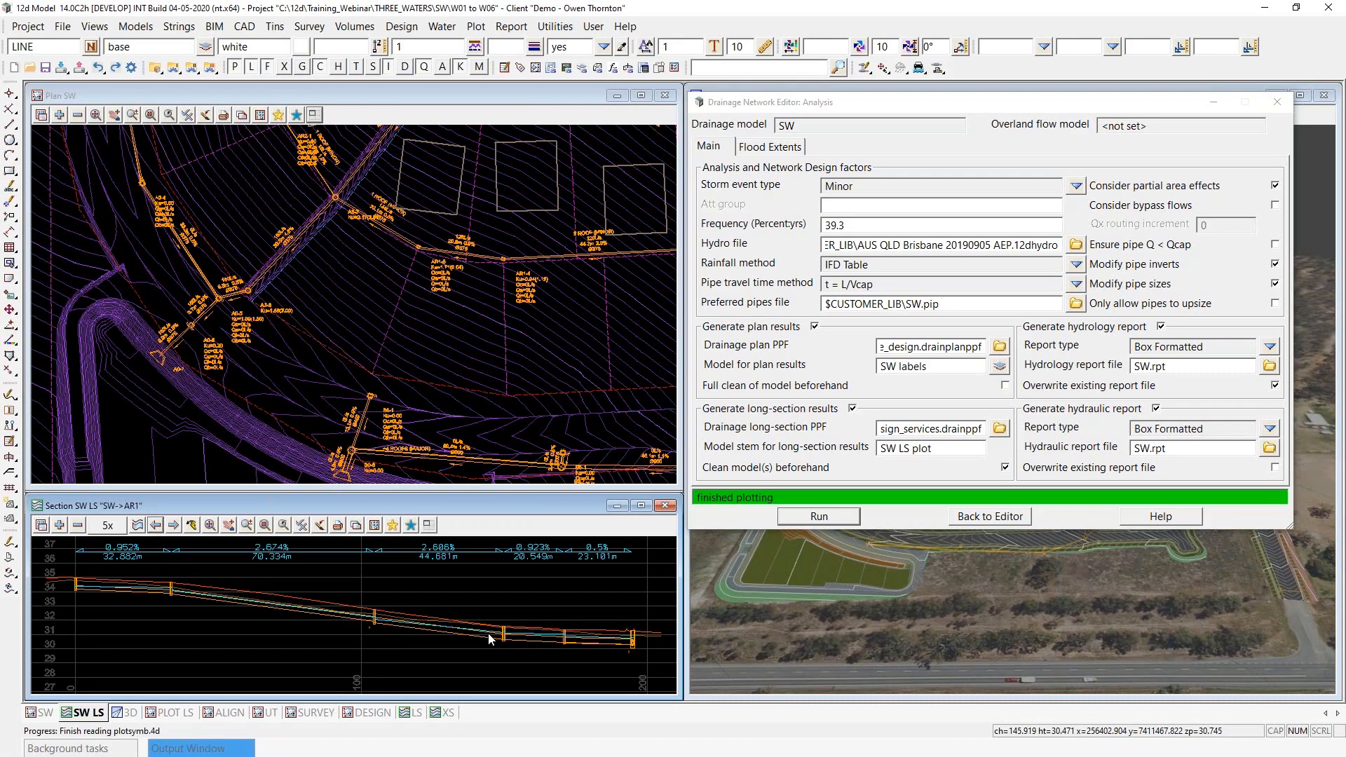
- Examine the AR1 long section and the resulting flow and size labels on the AR1 and AR2 roof pipes
scroll(489, 638, "up", 1)
scroll(568, 658, "down", 2)
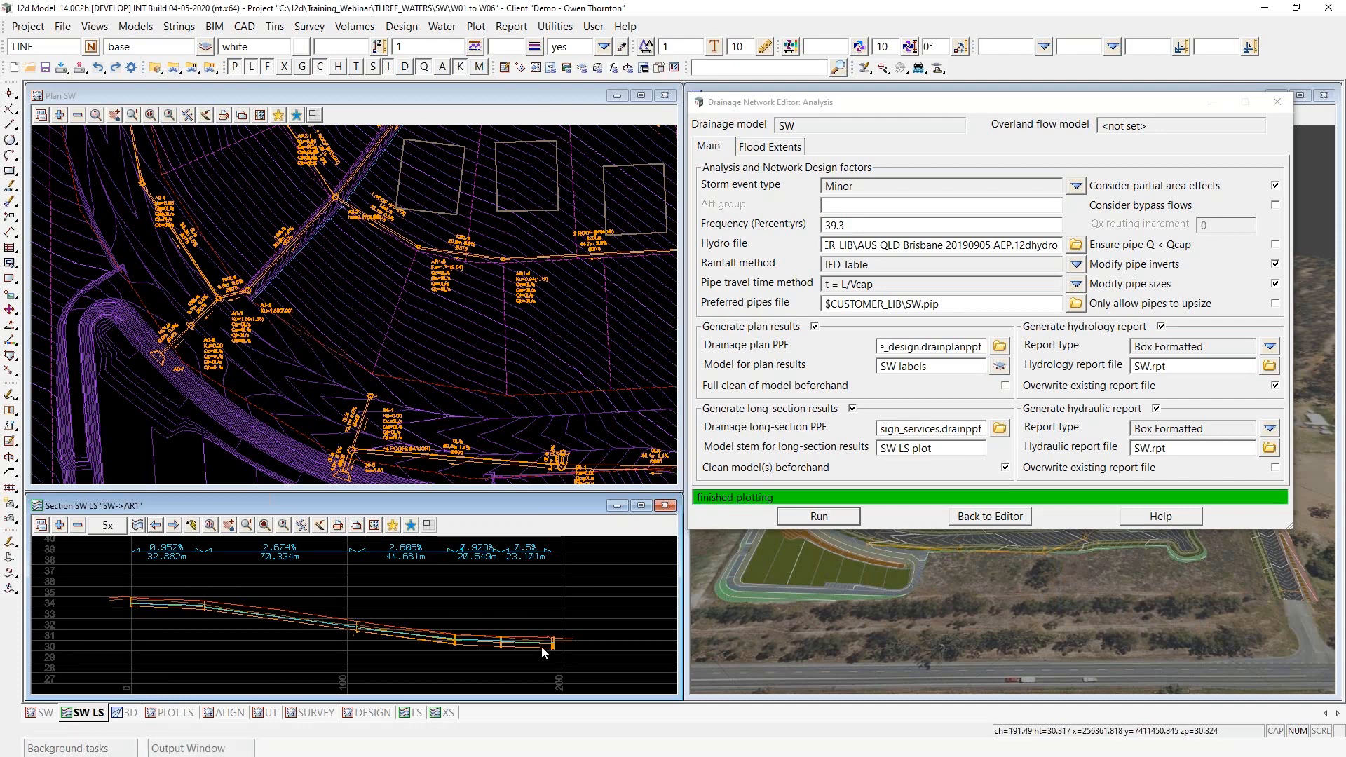
scroll(449, 245, "up", 5)
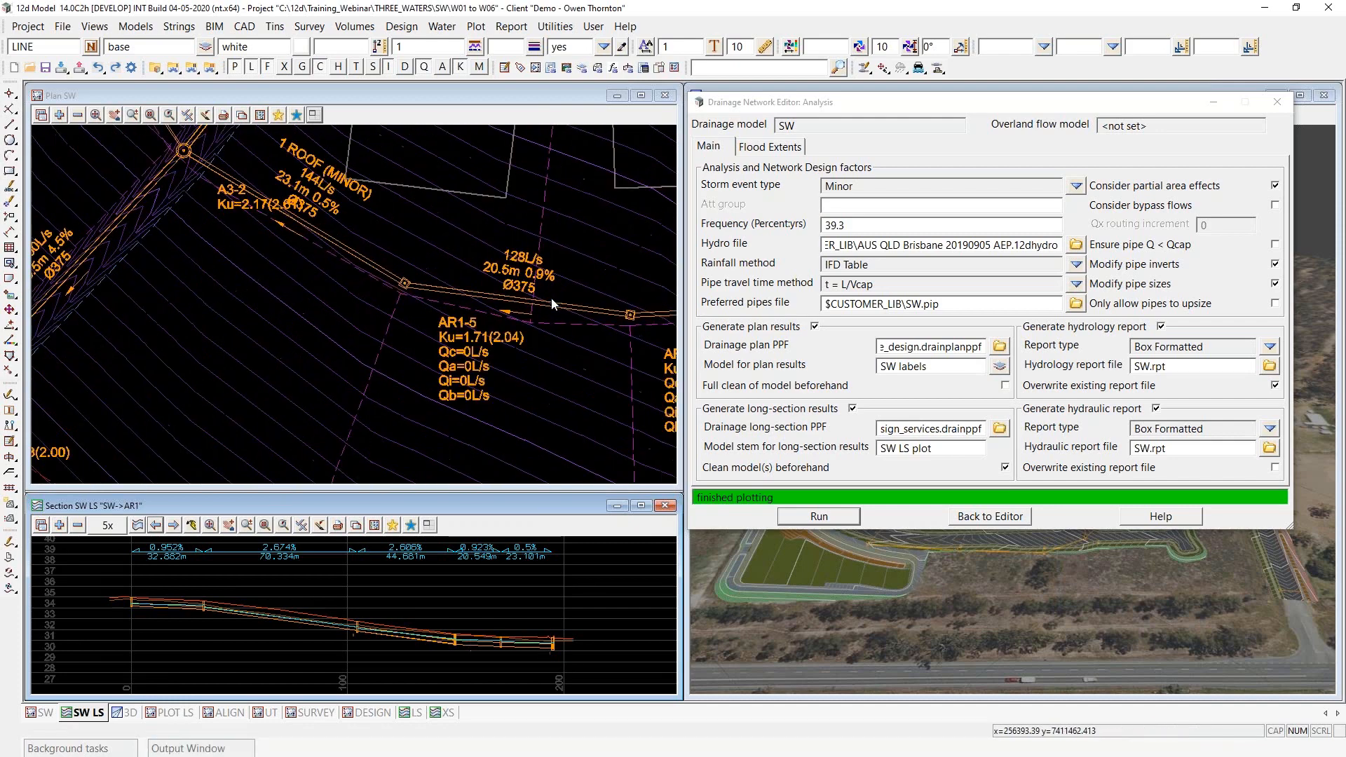
scroll(261, 352, "down", 5)
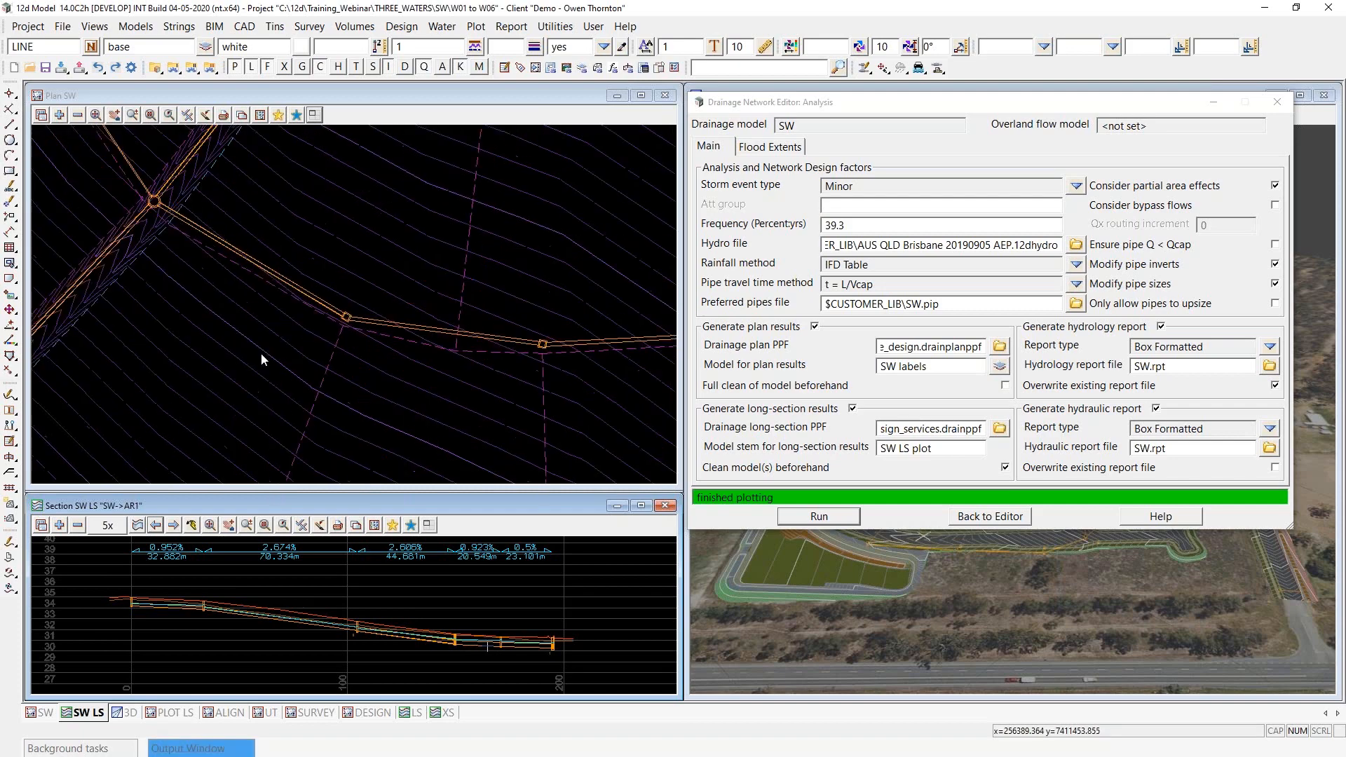
scroll(356, 218, "up", 5)
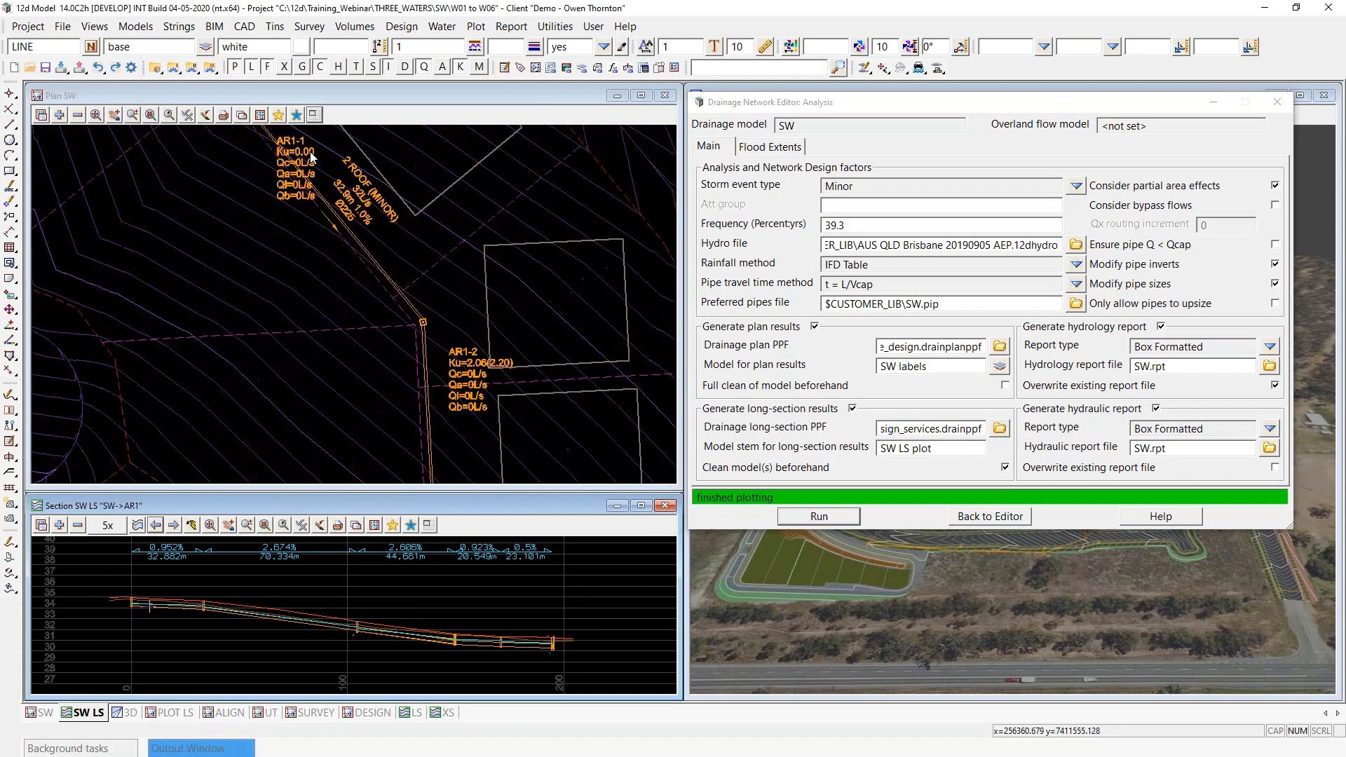
scroll(356, 216, "down", 2)
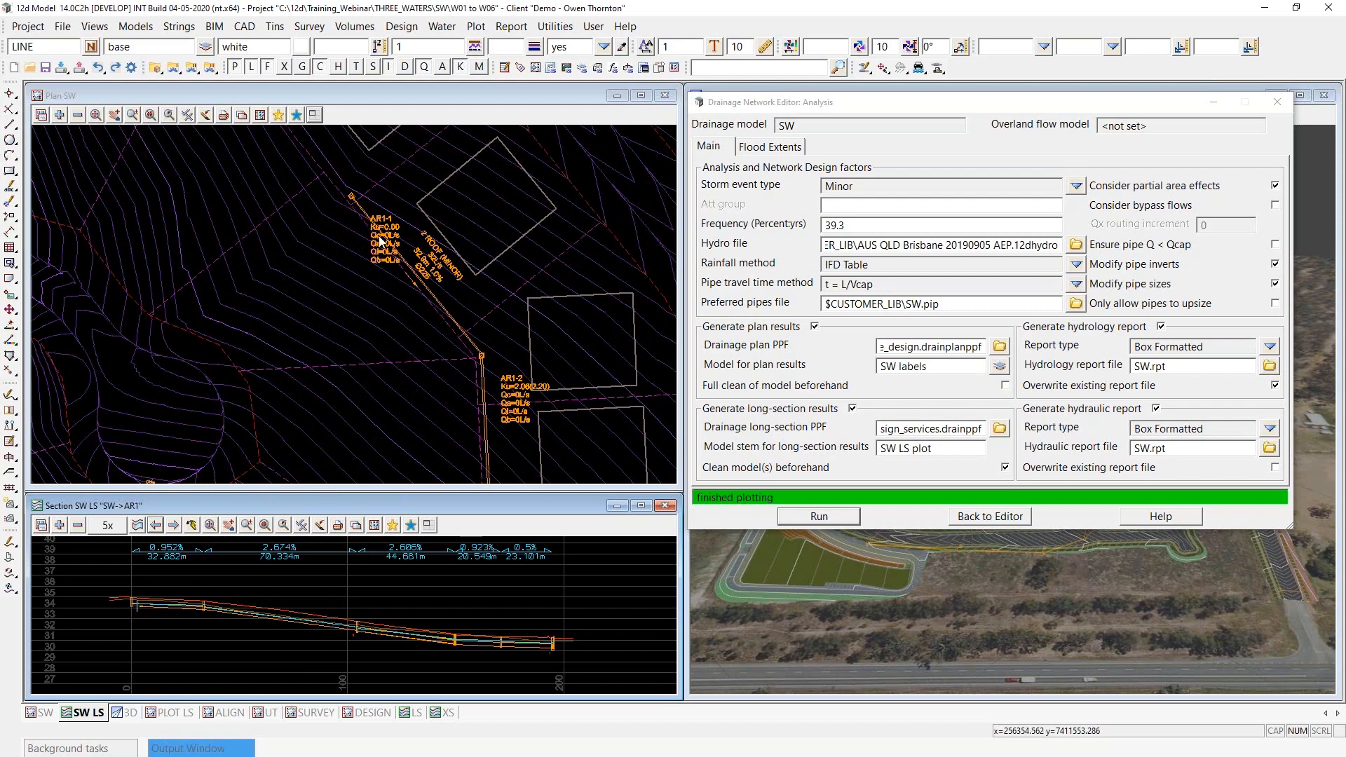
scroll(286, 430, "down", 3)
scroll(280, 436, "up", 6)
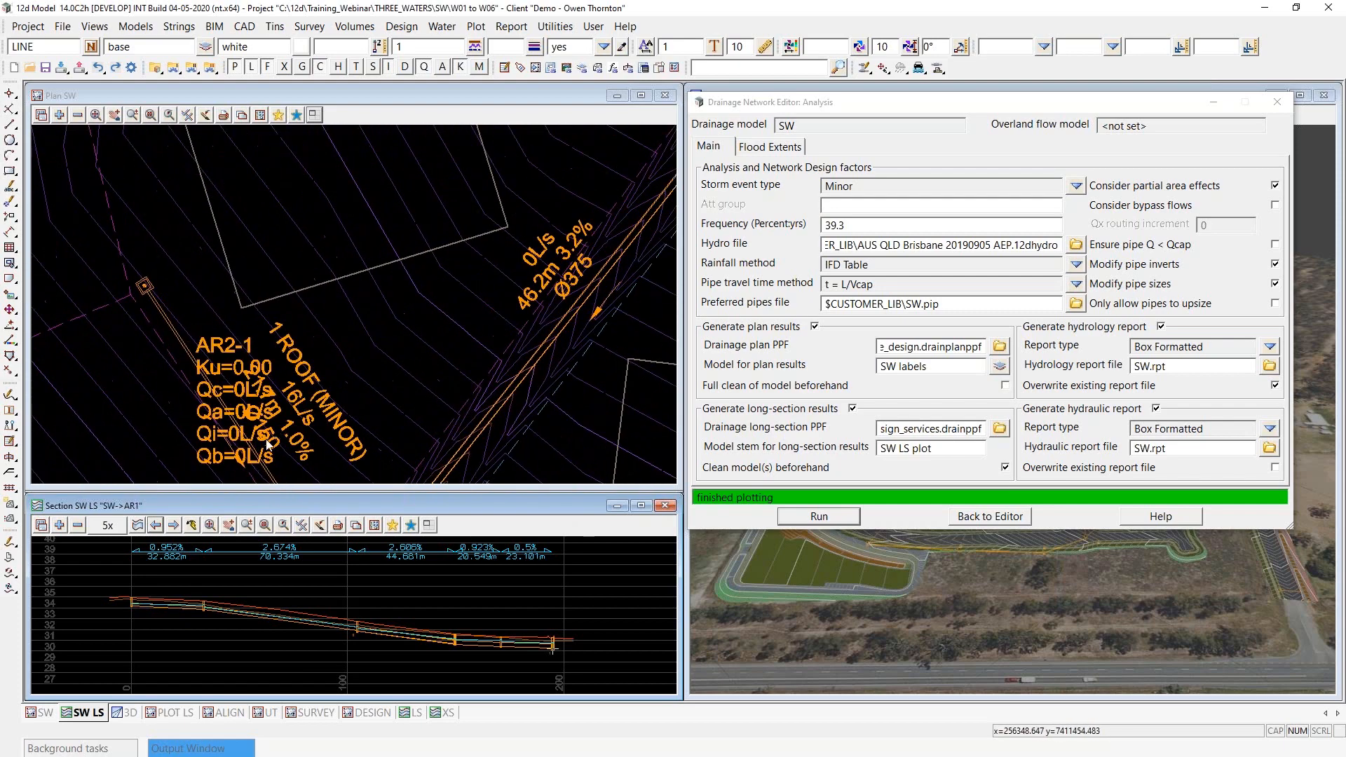
- Examine the plan flow and size labels from roof pit AR2-1 along the downstream pipes to outlet A0-7
scroll(265, 443, "down", 3)
scroll(263, 443, "up", 4)
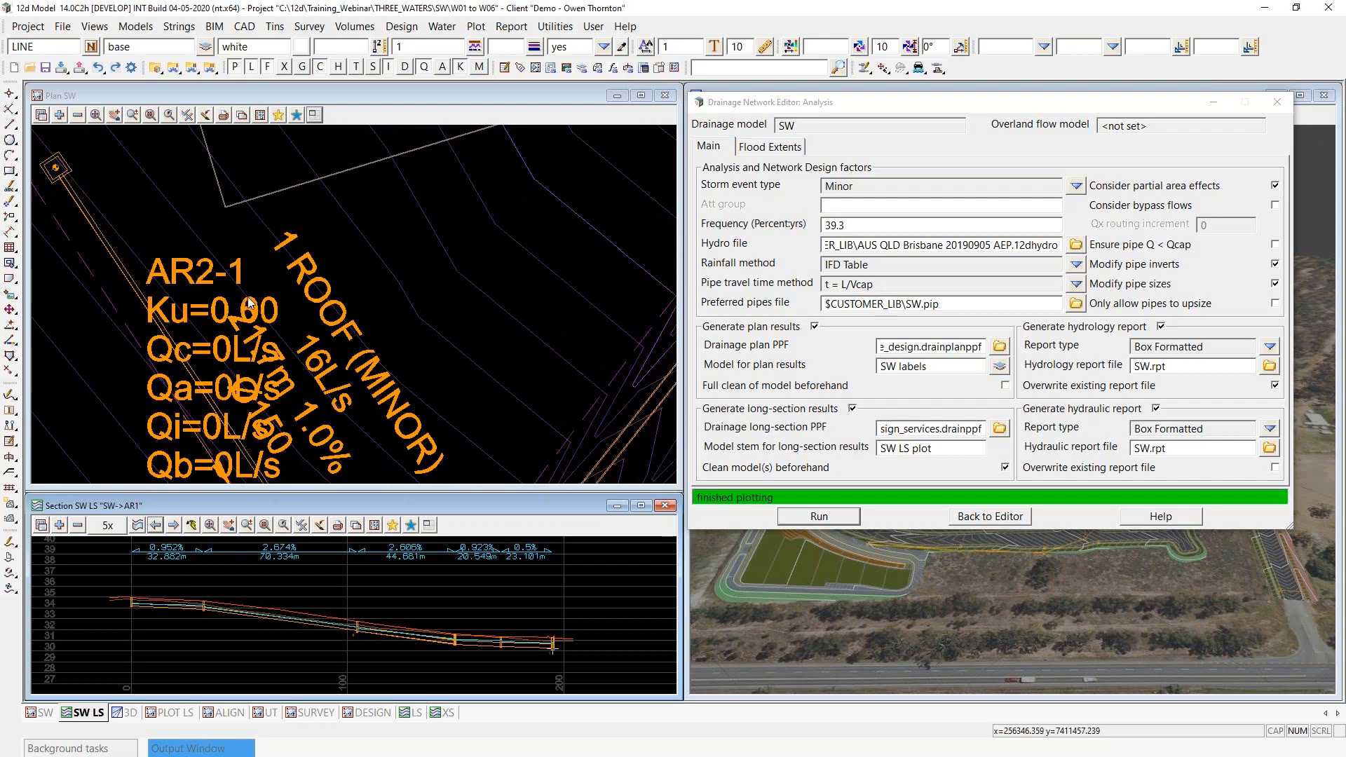
scroll(211, 231, "down", 3)
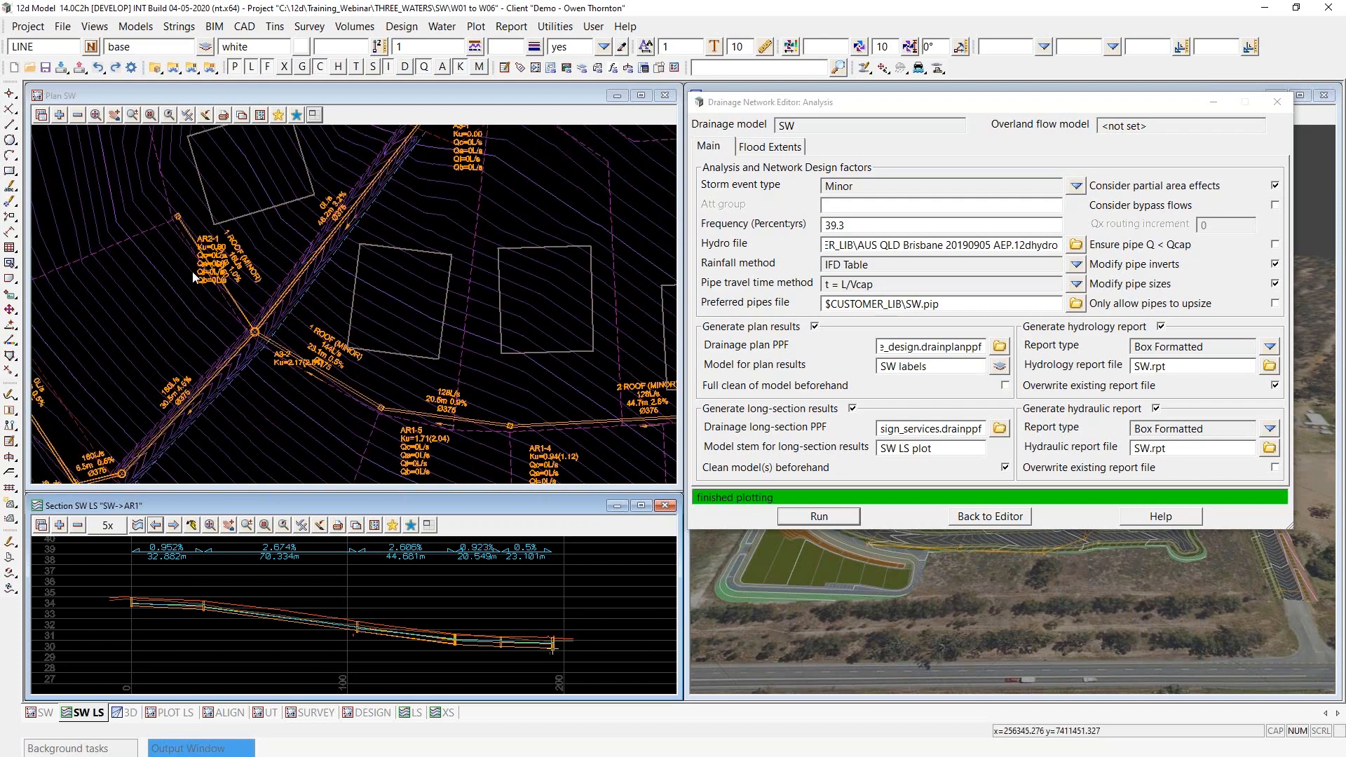
scroll(194, 277, "down", 4)
scroll(217, 295, "up", 2)
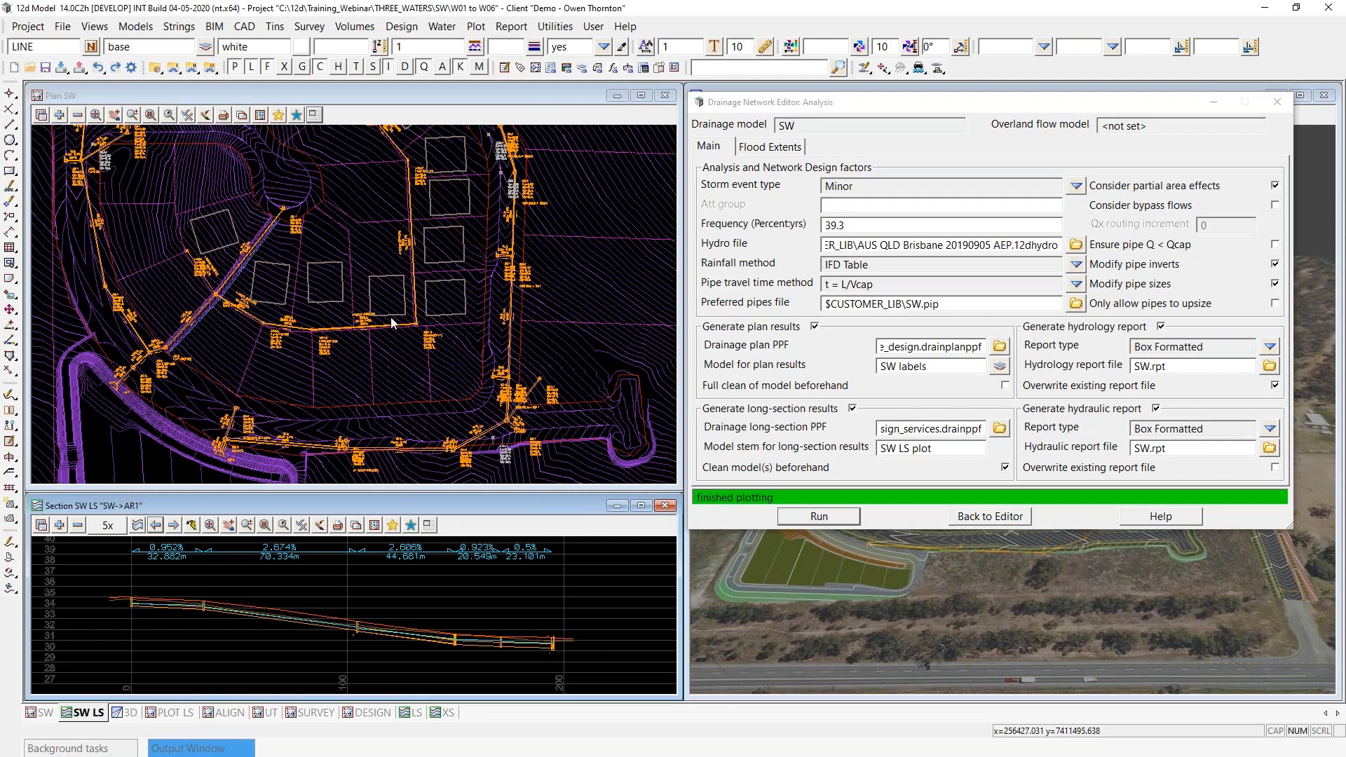
scroll(189, 326, "up", 5)
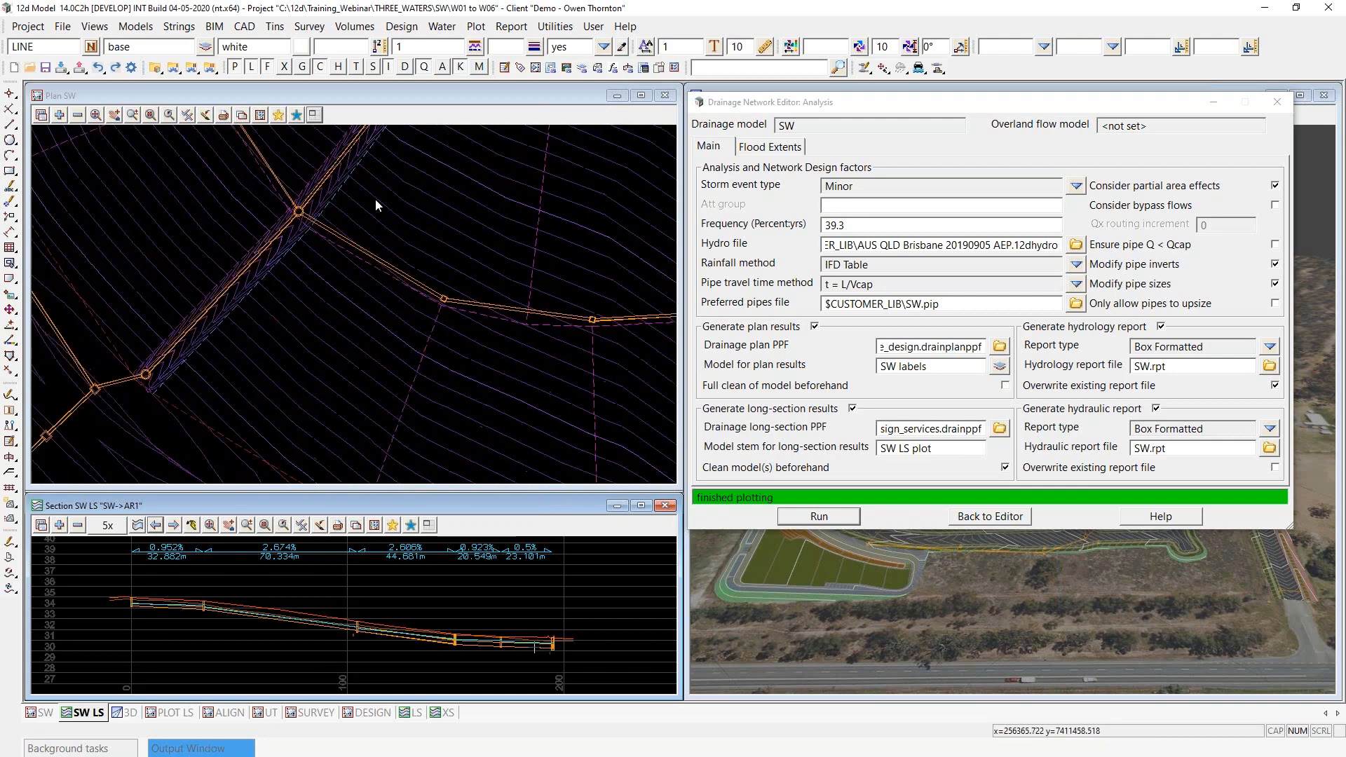
scroll(105, 408, "up", 2)
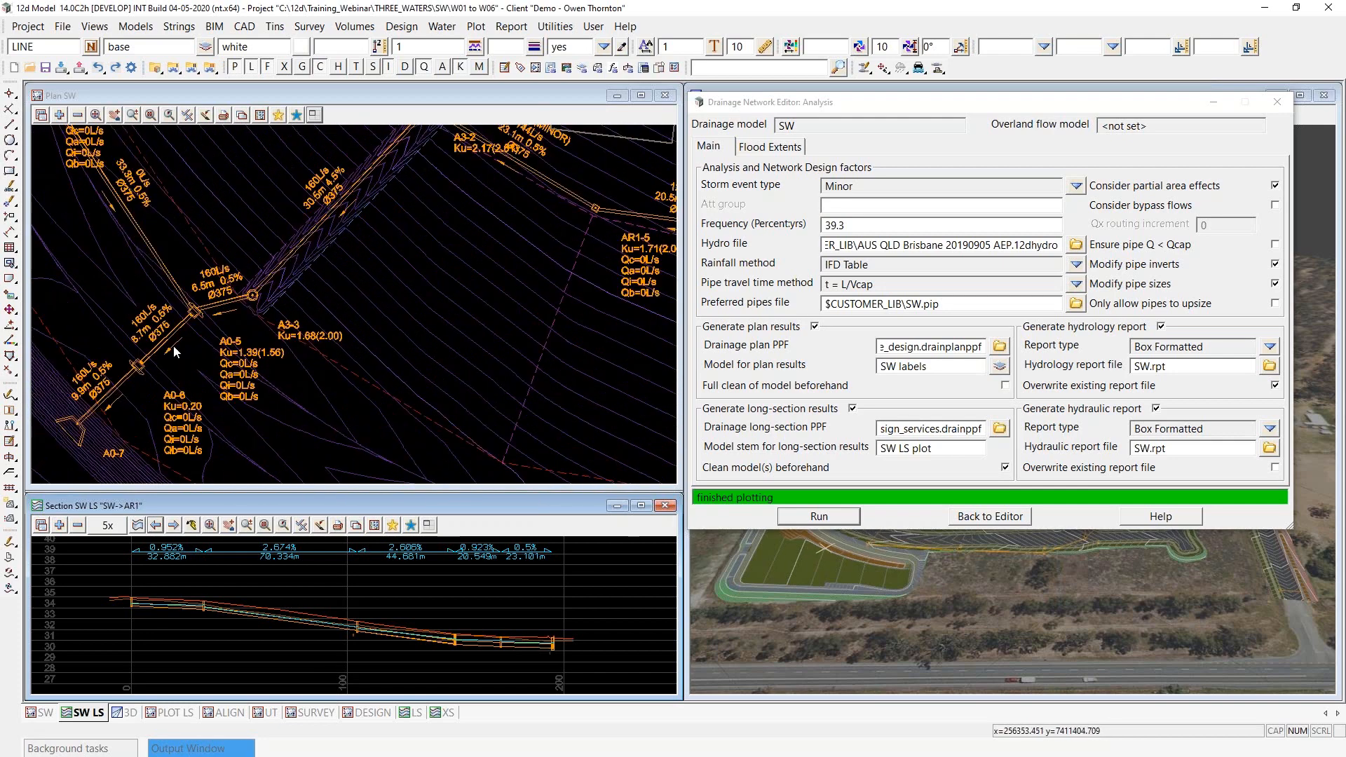
- Display the long section of string A0 and examine its pipes and hydraulic grade line down to the outlet
left_click(155, 526)
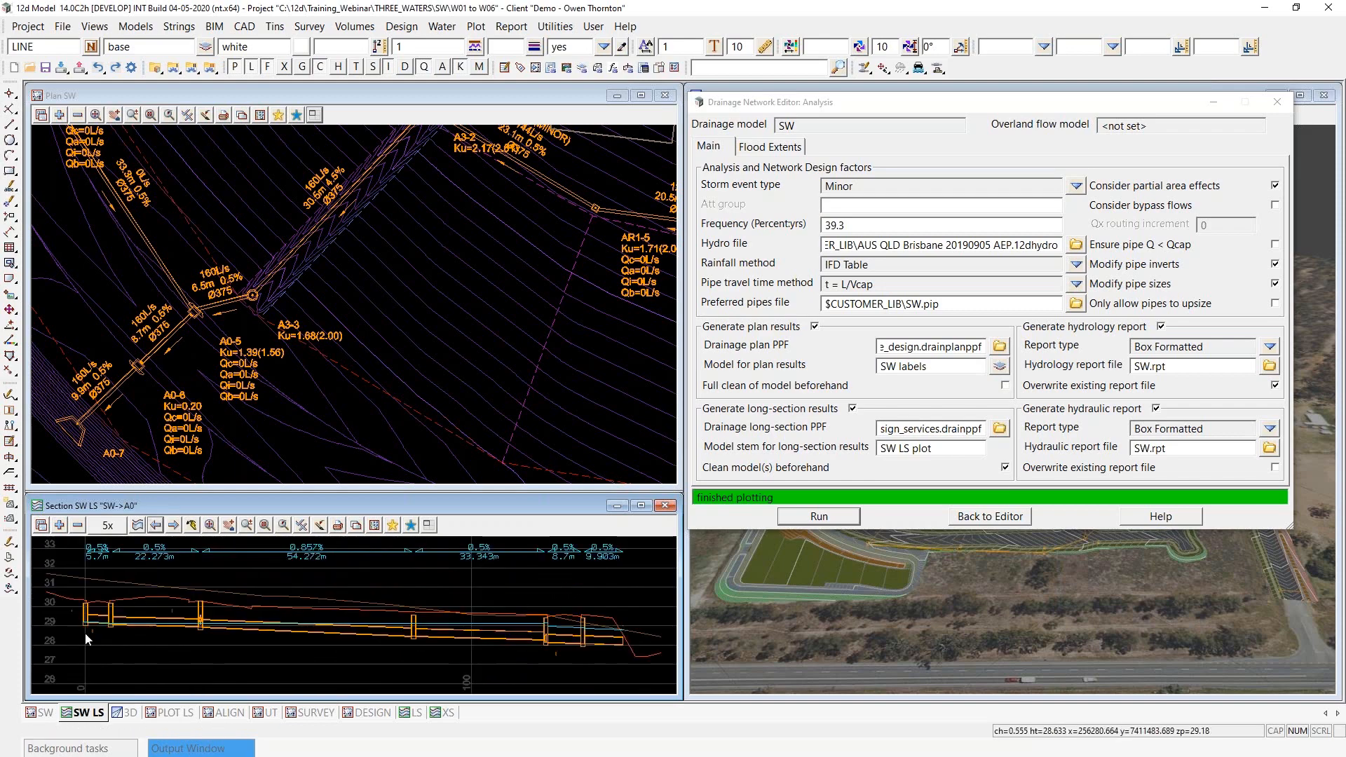
scroll(593, 615, "up", 2)
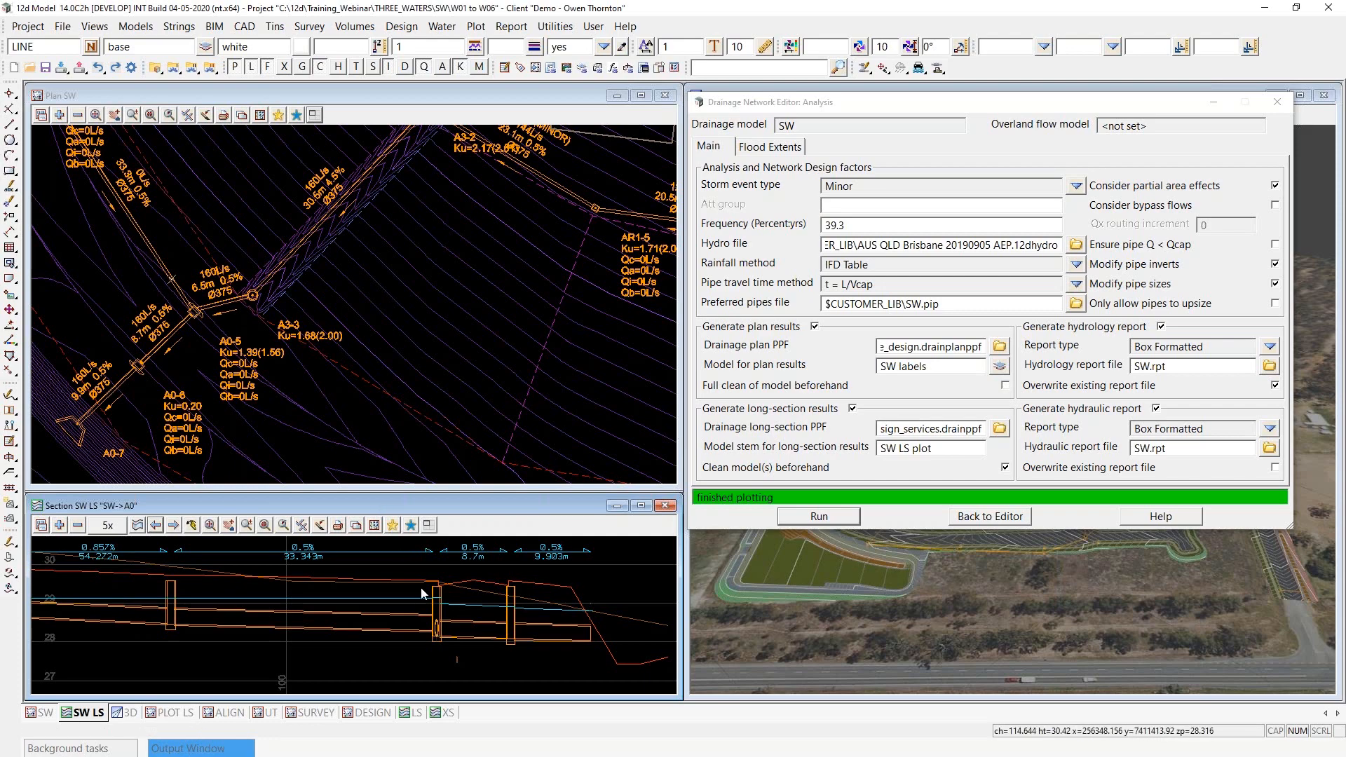
scroll(471, 569, "down", 2)
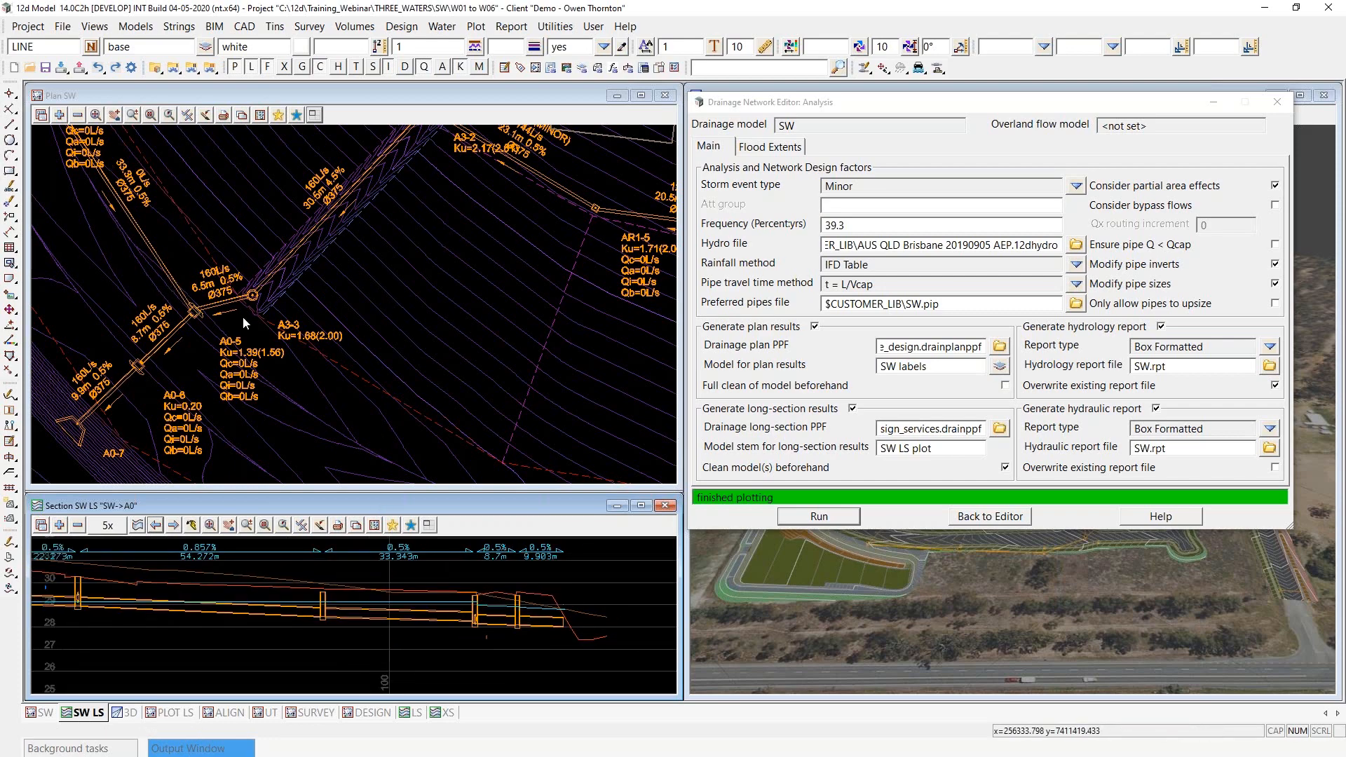
scroll(503, 605, "down", 1)
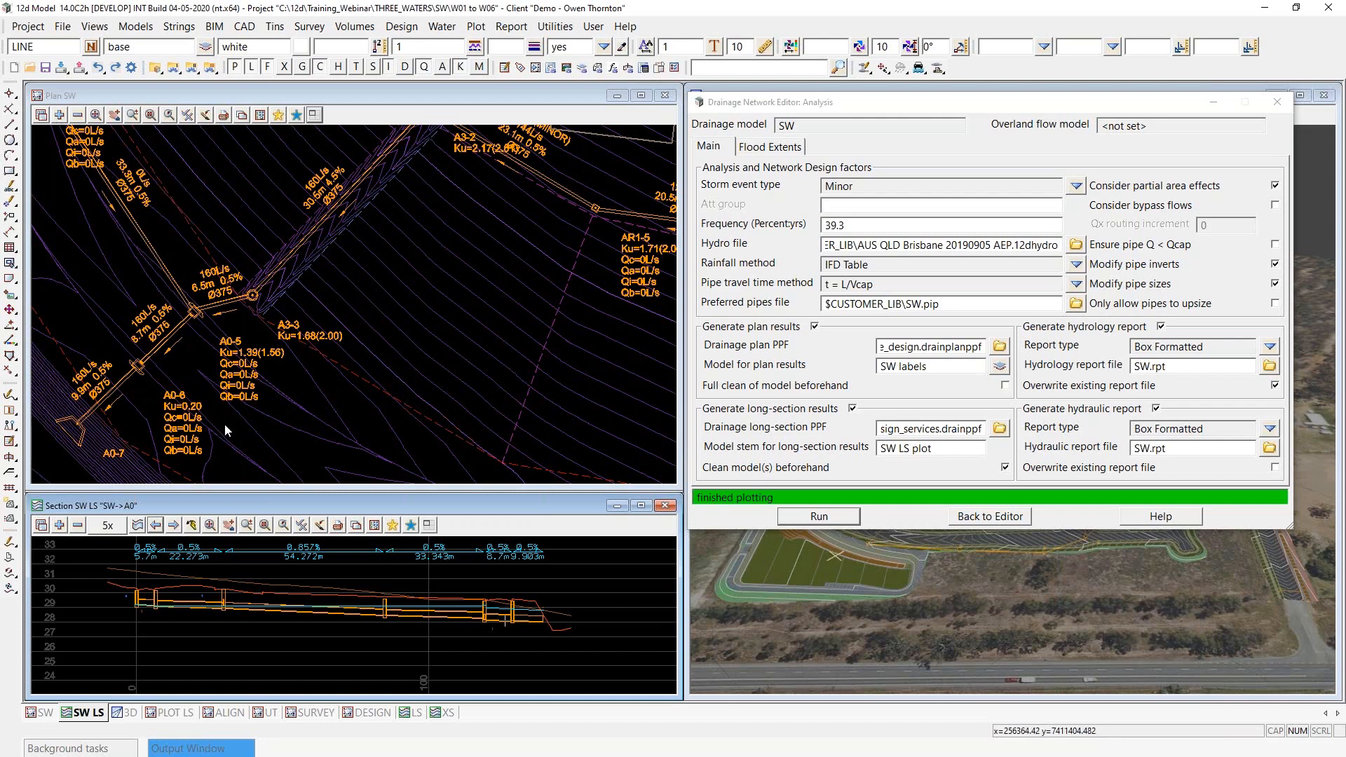
scroll(225, 424, "down", 2)
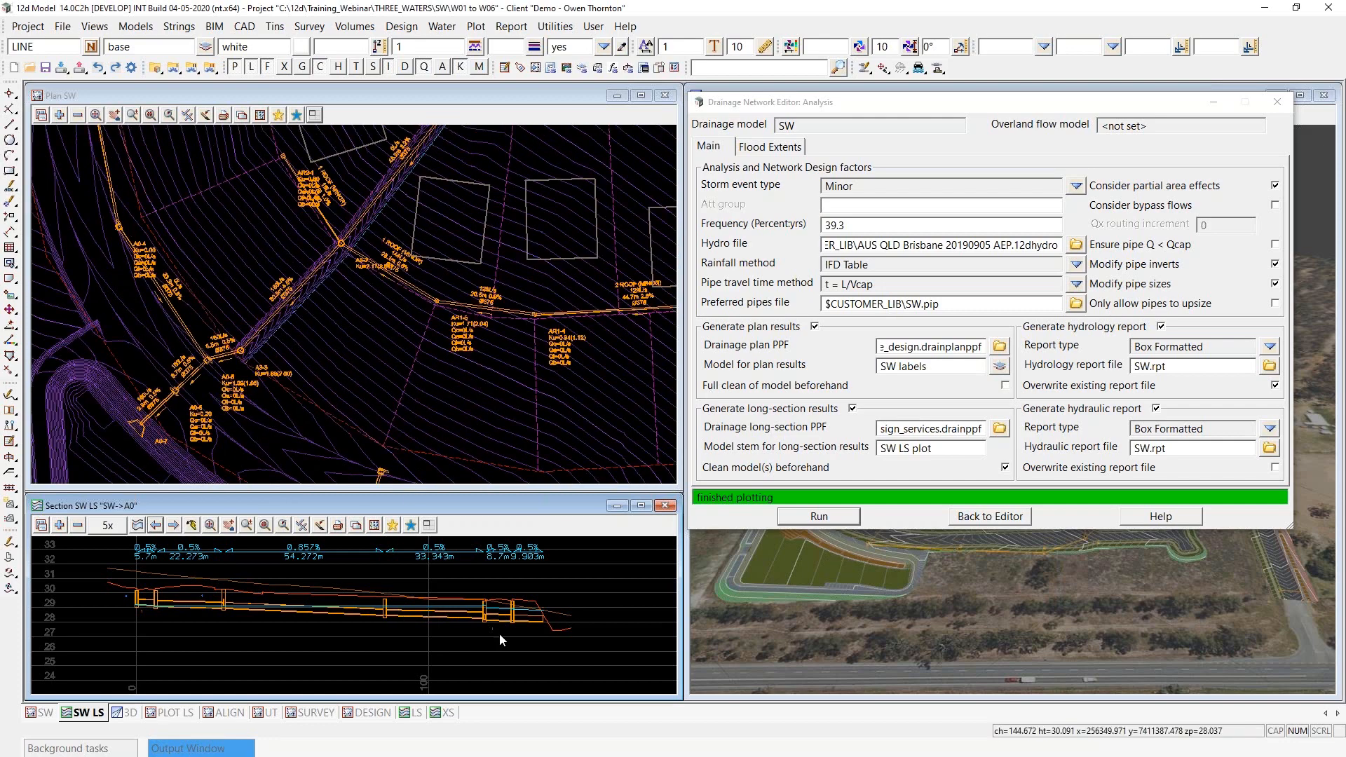
- Return from the analysis settings to the Water Network Editor, and switch to the presentation slide on Catchment Areas
left_click(1021, 517)
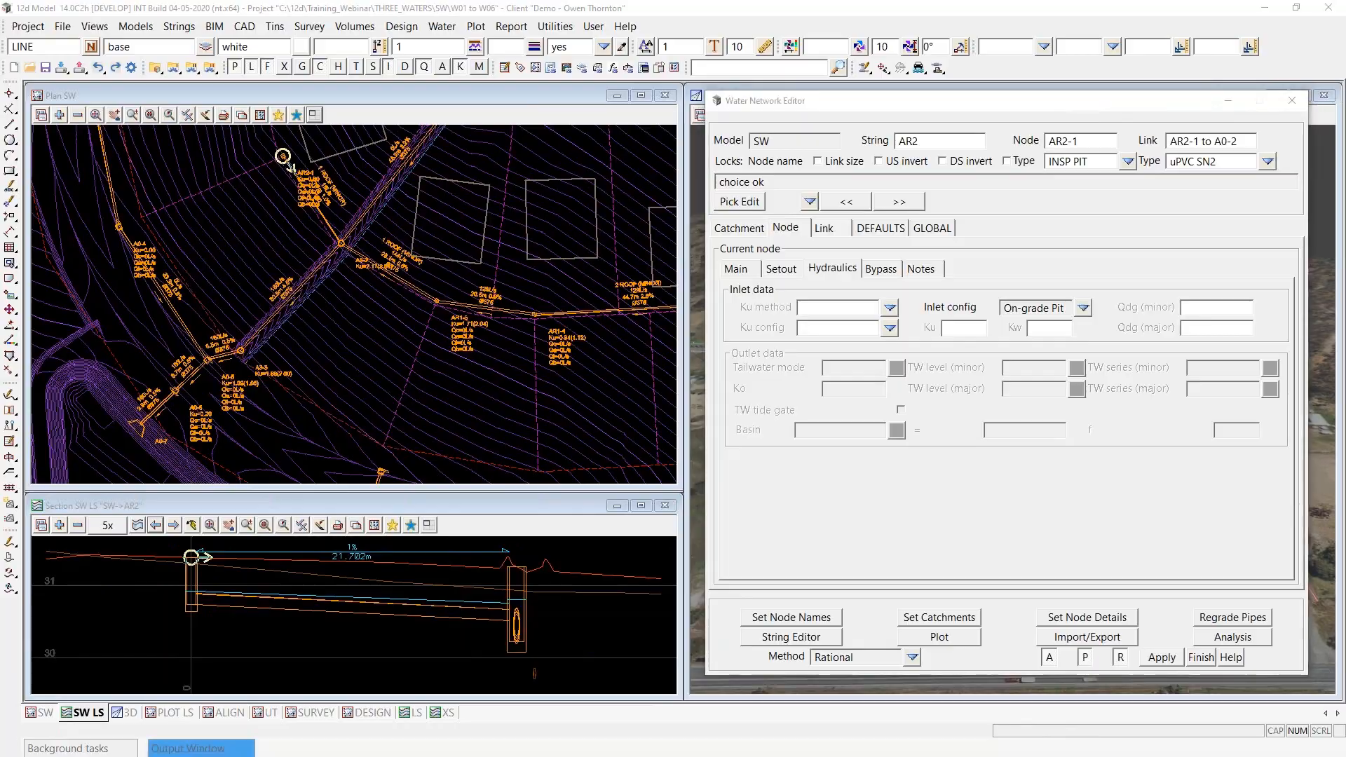
key("alt+Tab")
left_click(512, 188)
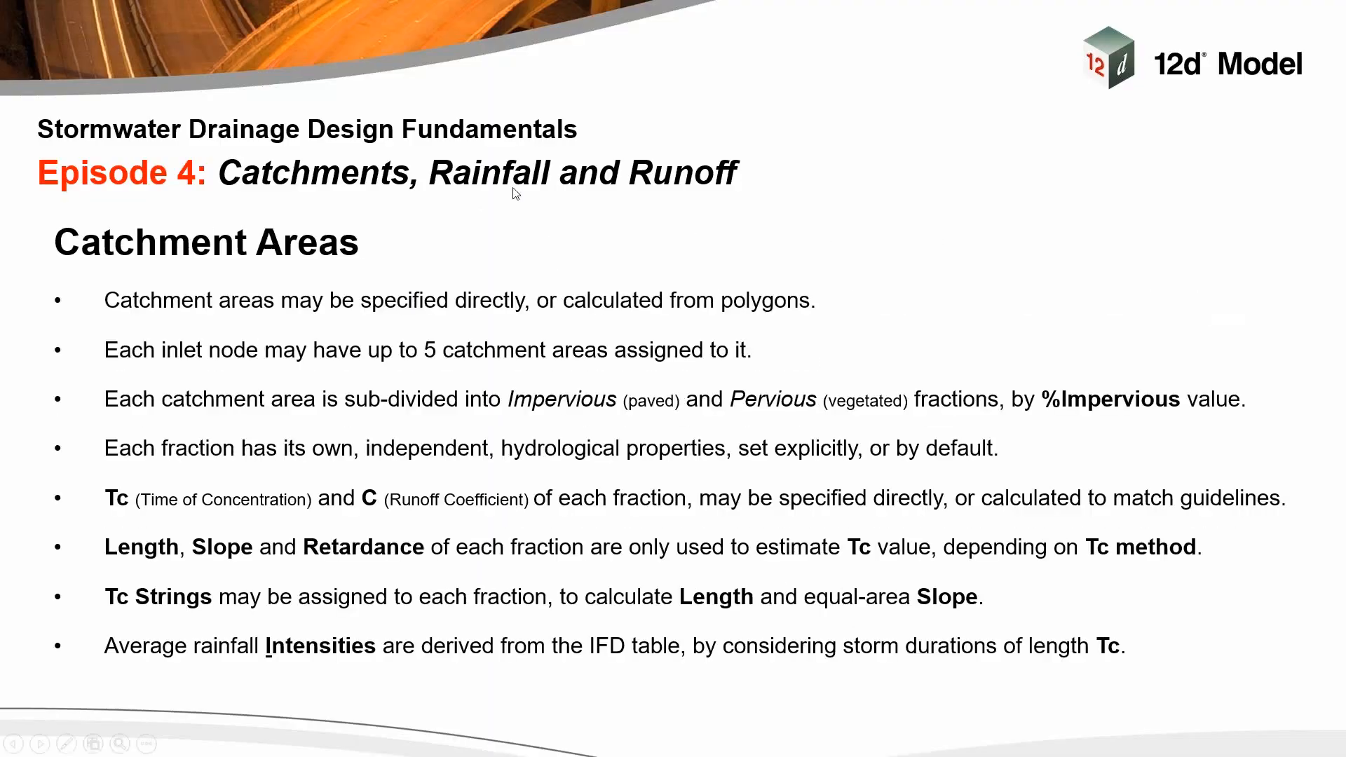
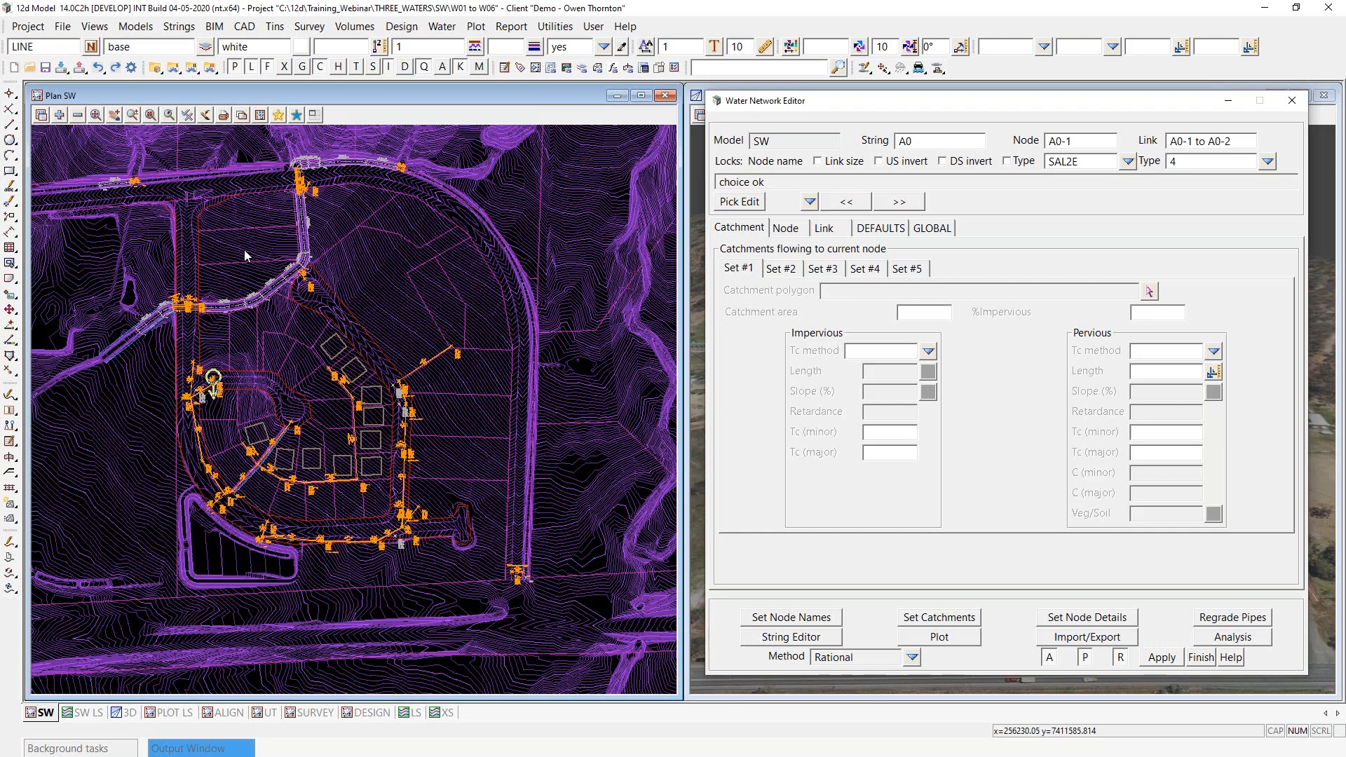
- Add the SW CATCH1 roads model to the SW plan view and examine the road catchments draining to the pits
left_click(60, 116)
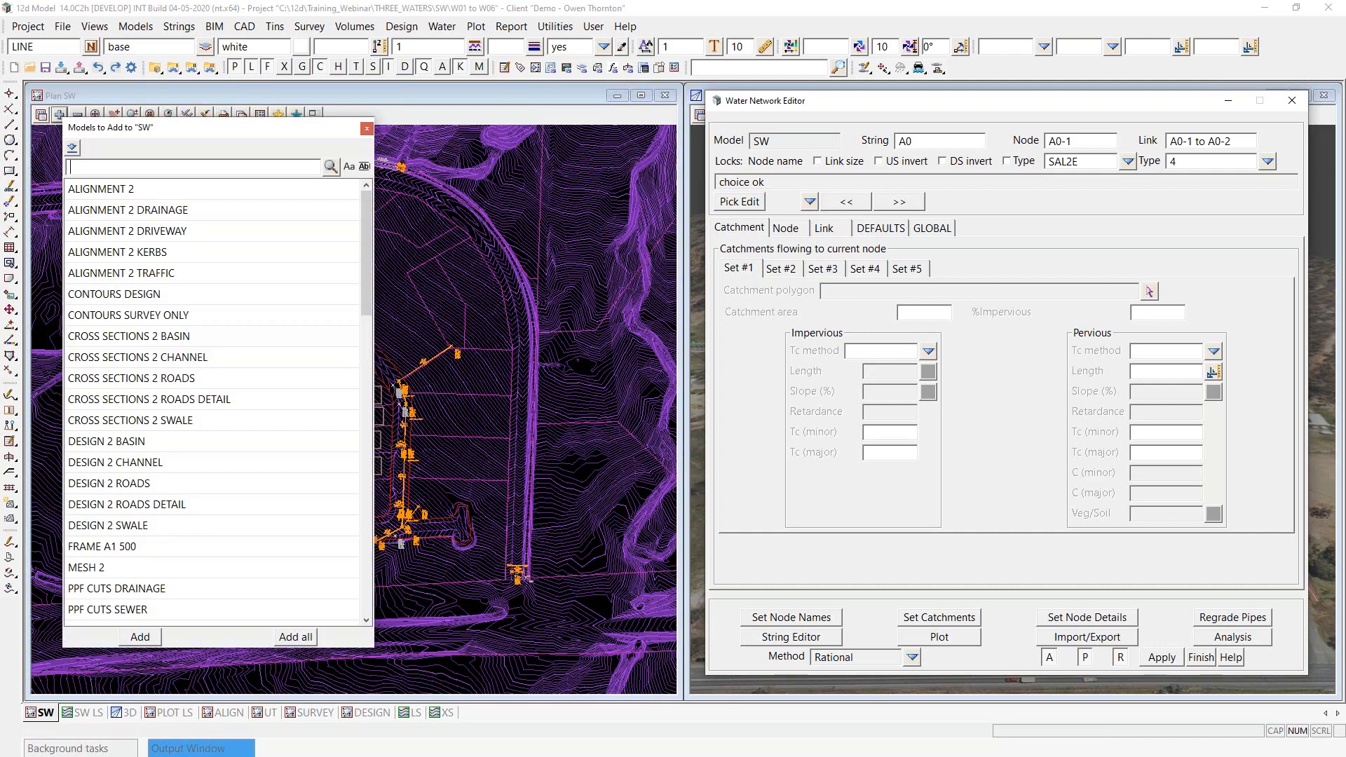
left_click_drag(368, 263, 363, 326)
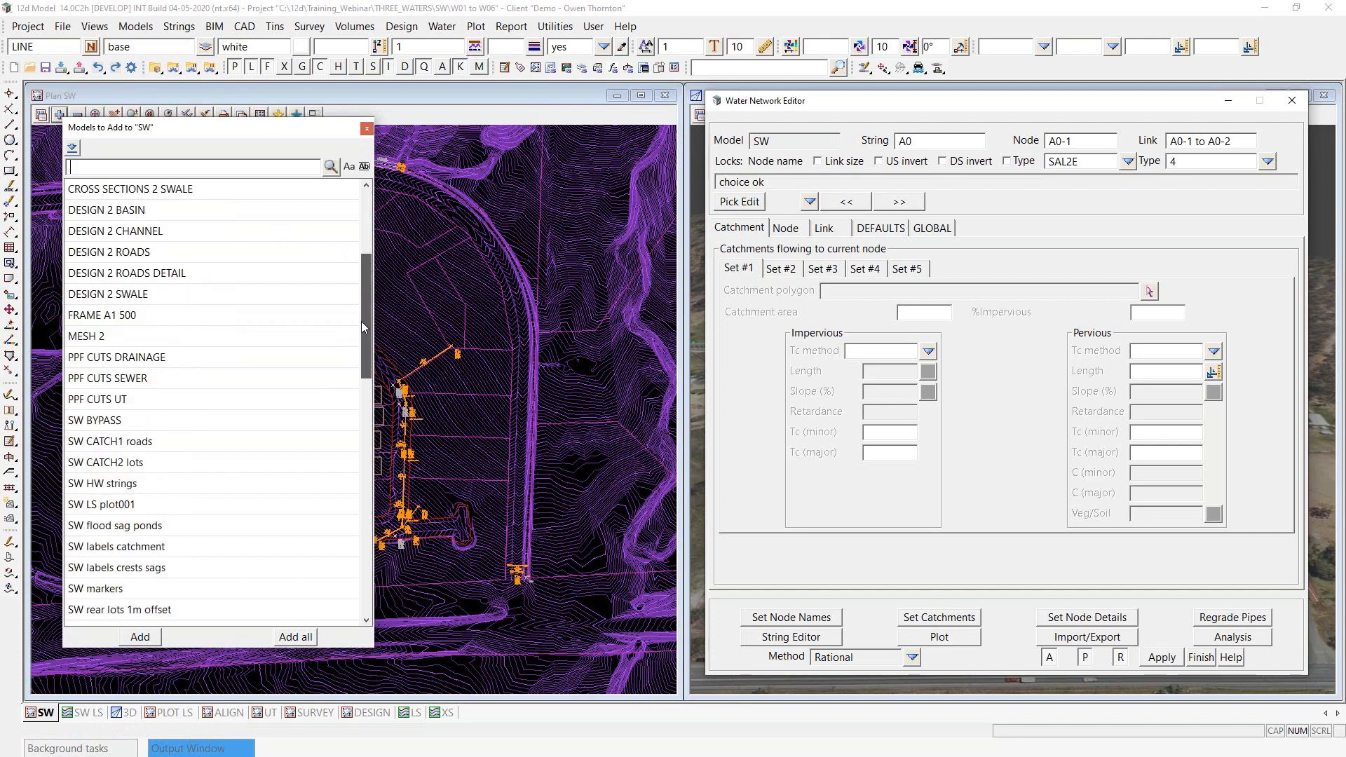
left_click(109, 442)
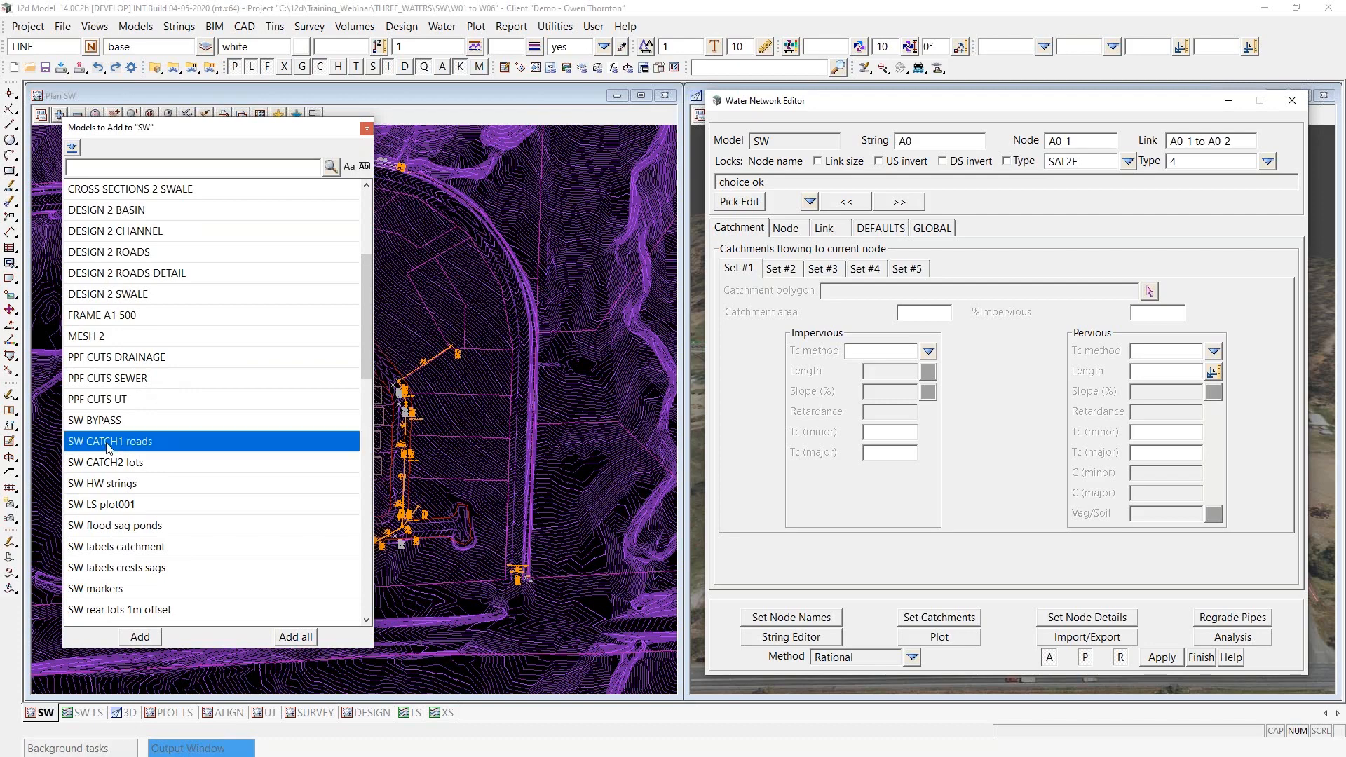
double_click(109, 442)
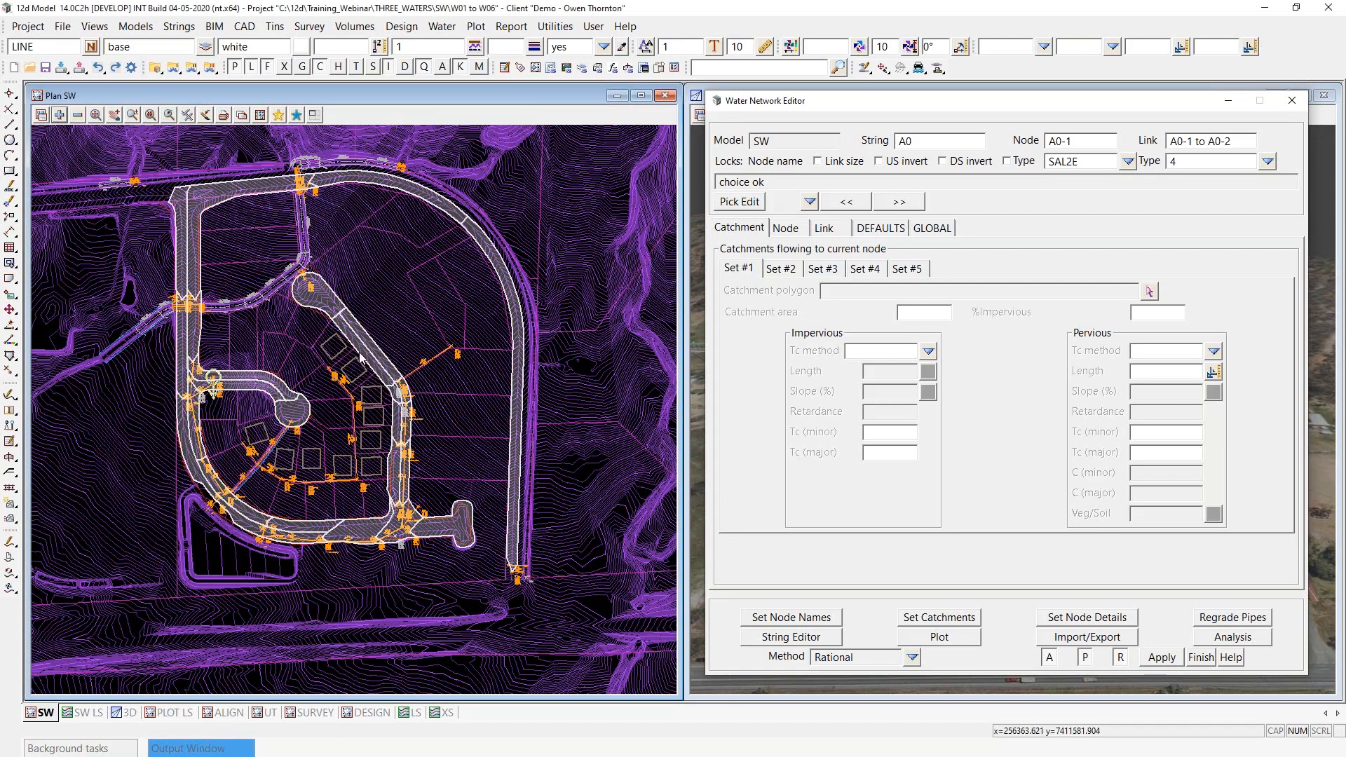
scroll(233, 436, "up", 1)
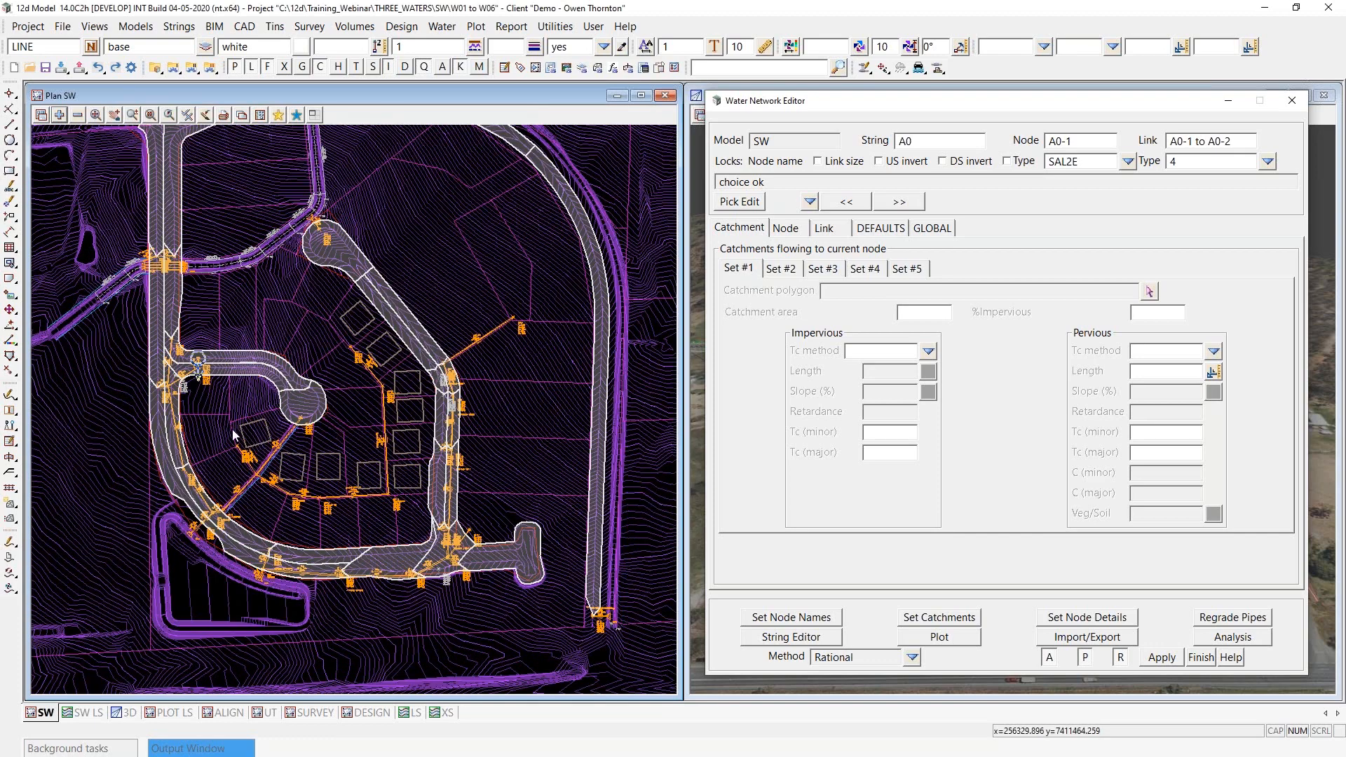
scroll(205, 378, "up", 1)
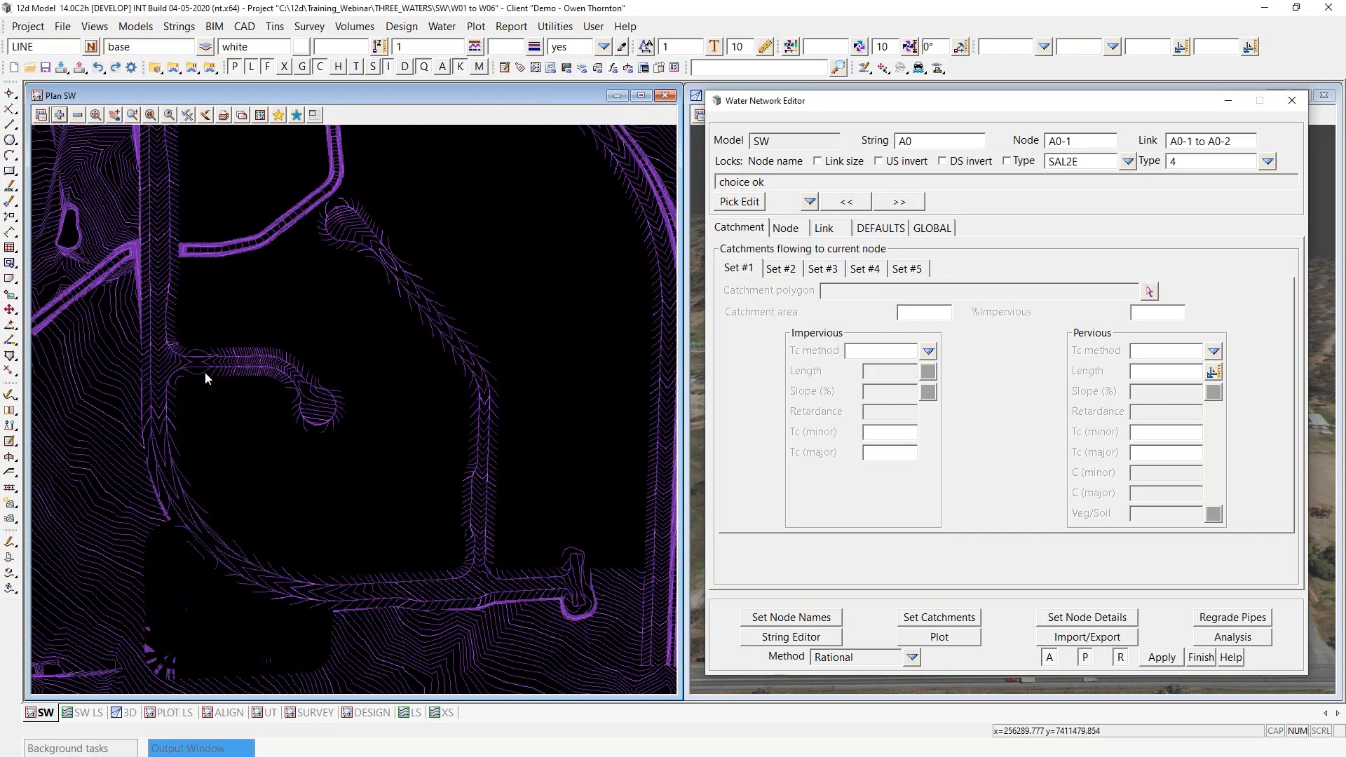
scroll(204, 378, "up", 2)
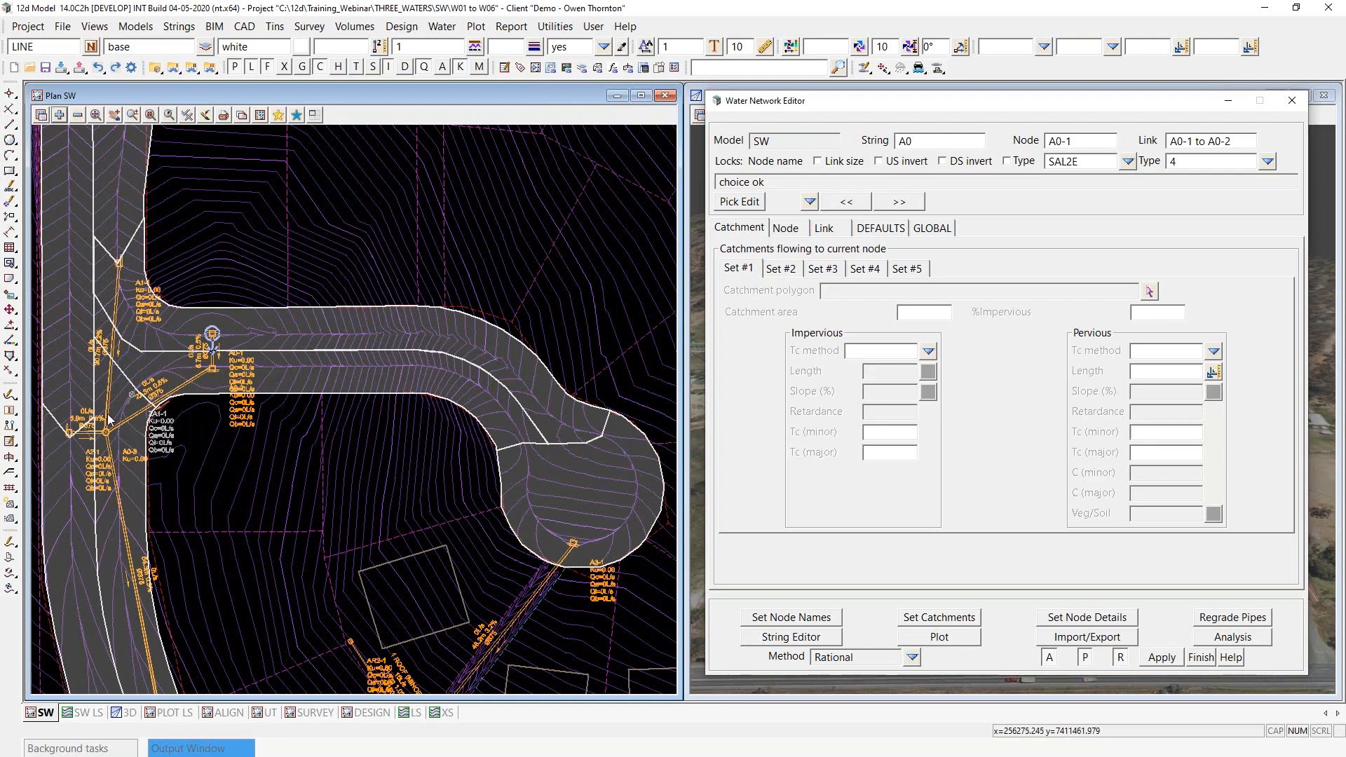
scroll(170, 355, "down", 2)
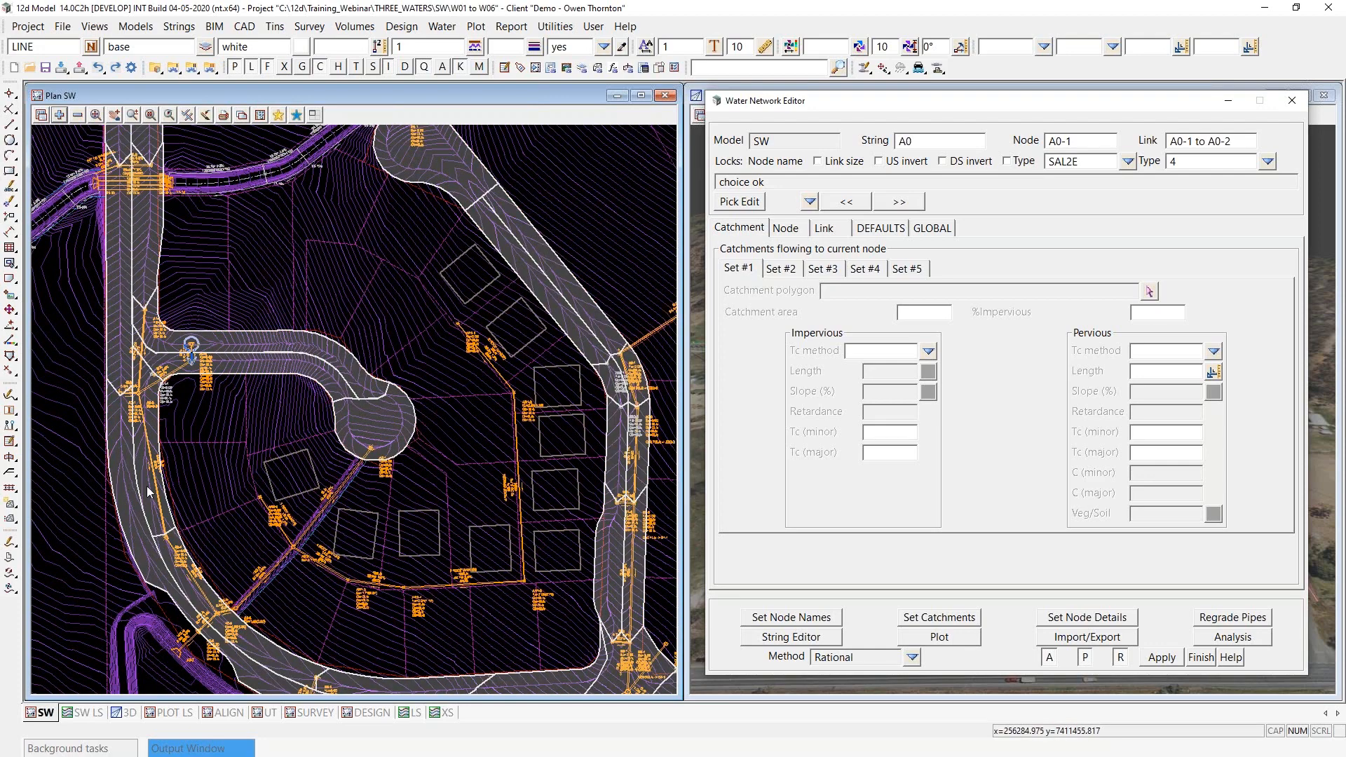
scroll(165, 574, "down", 2)
scroll(162, 300, "down", 1)
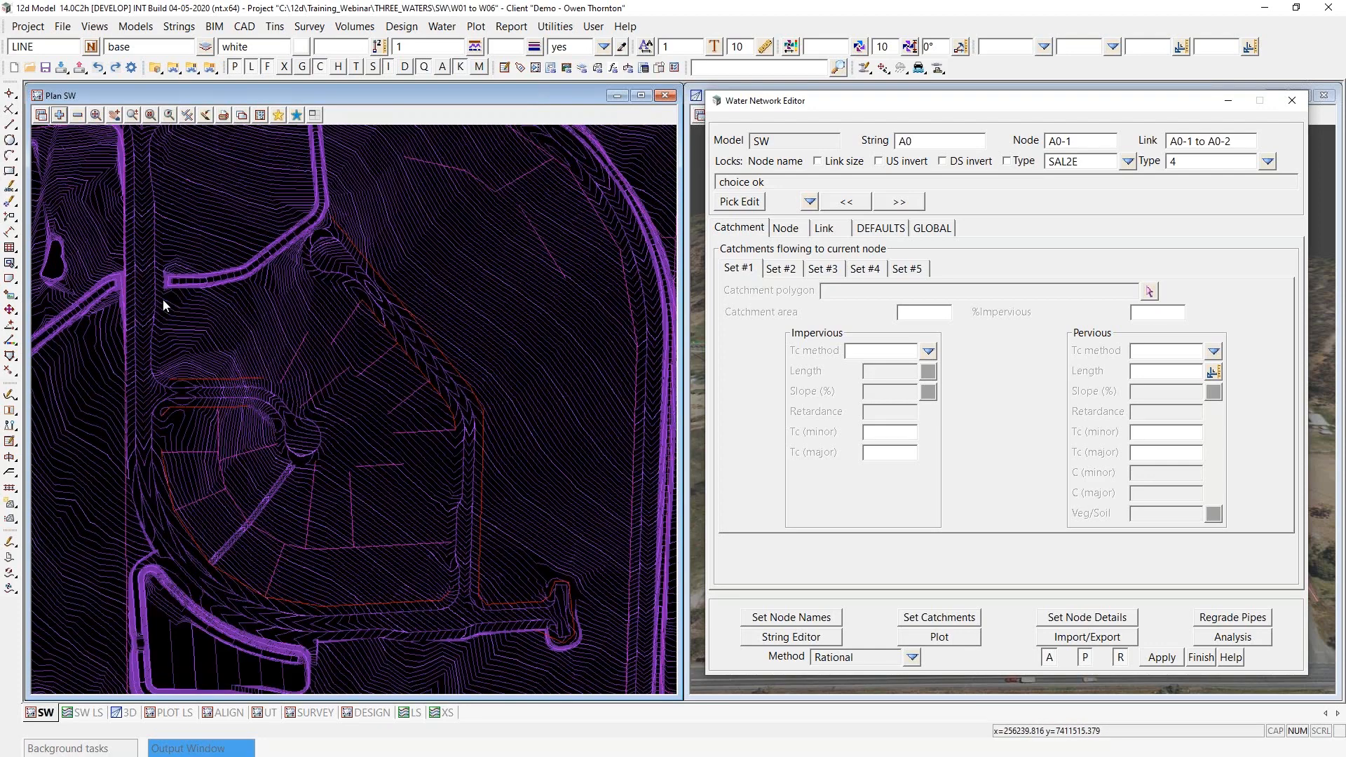
- Remove the SW CATCH roof model from the SW plan view
left_click(78, 116)
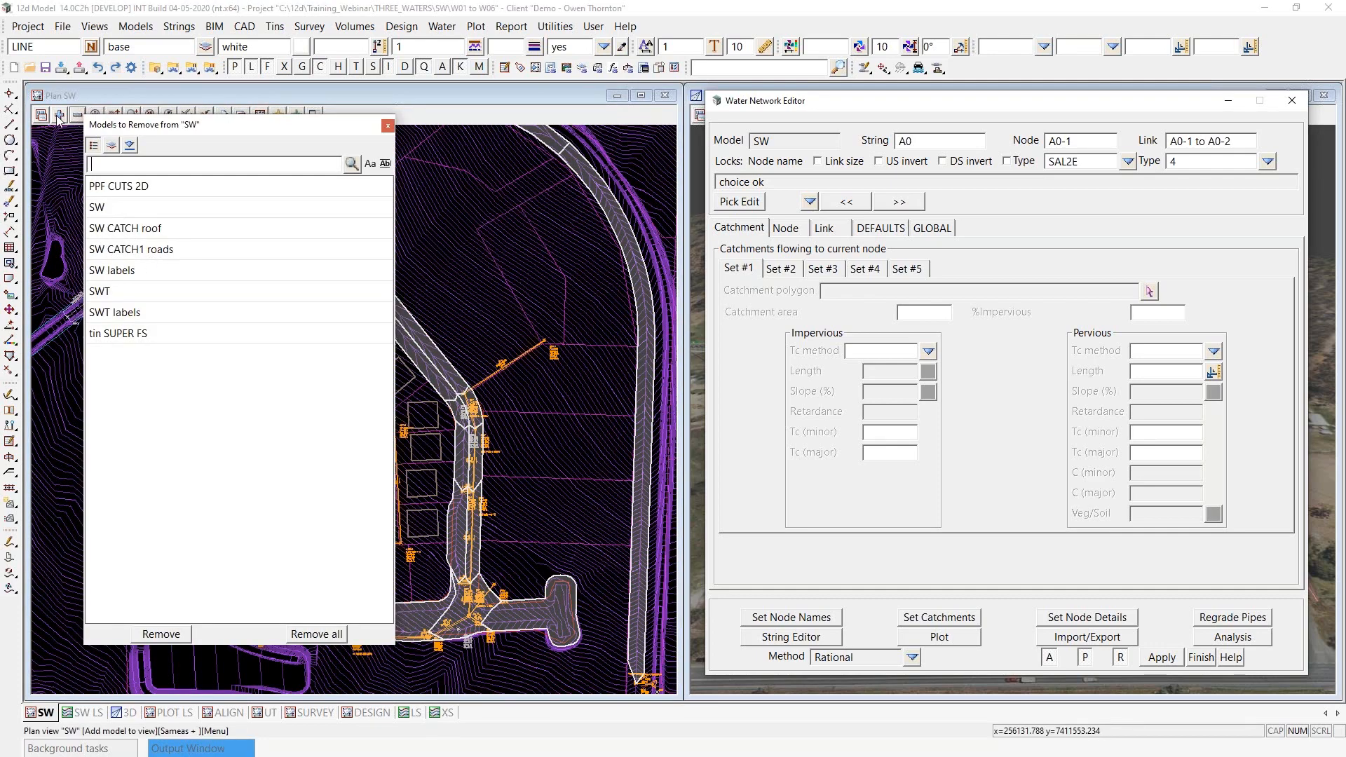
left_click(77, 116)
double_click(129, 228)
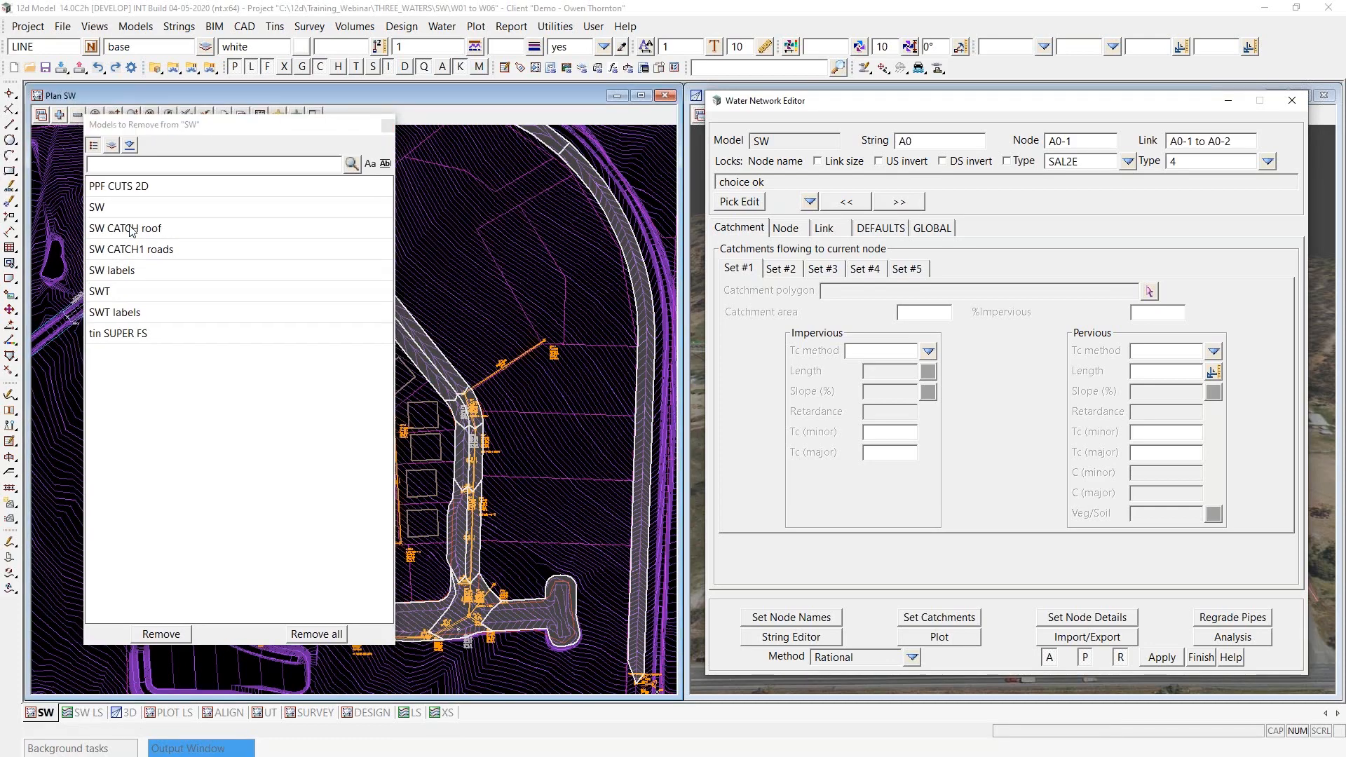
left_click_drag(229, 127, 559, 99)
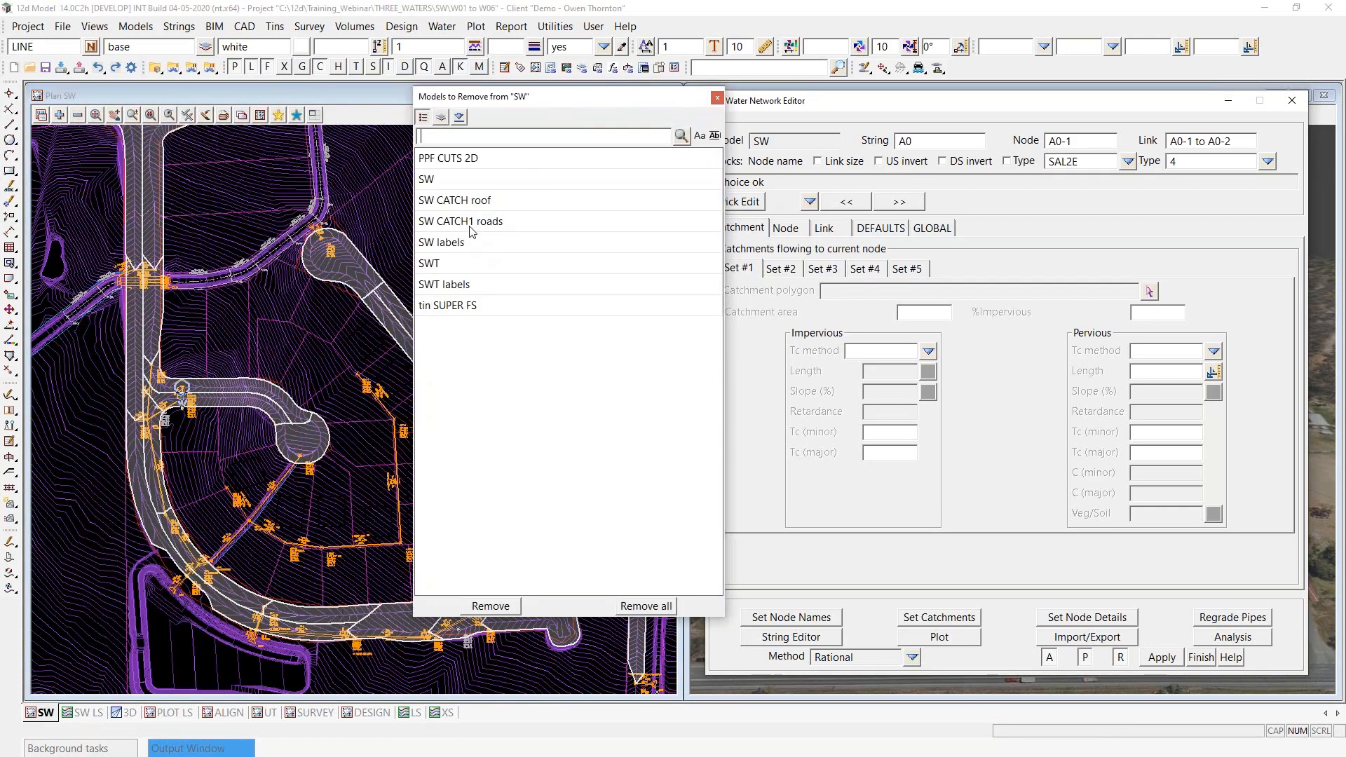
left_click(717, 98)
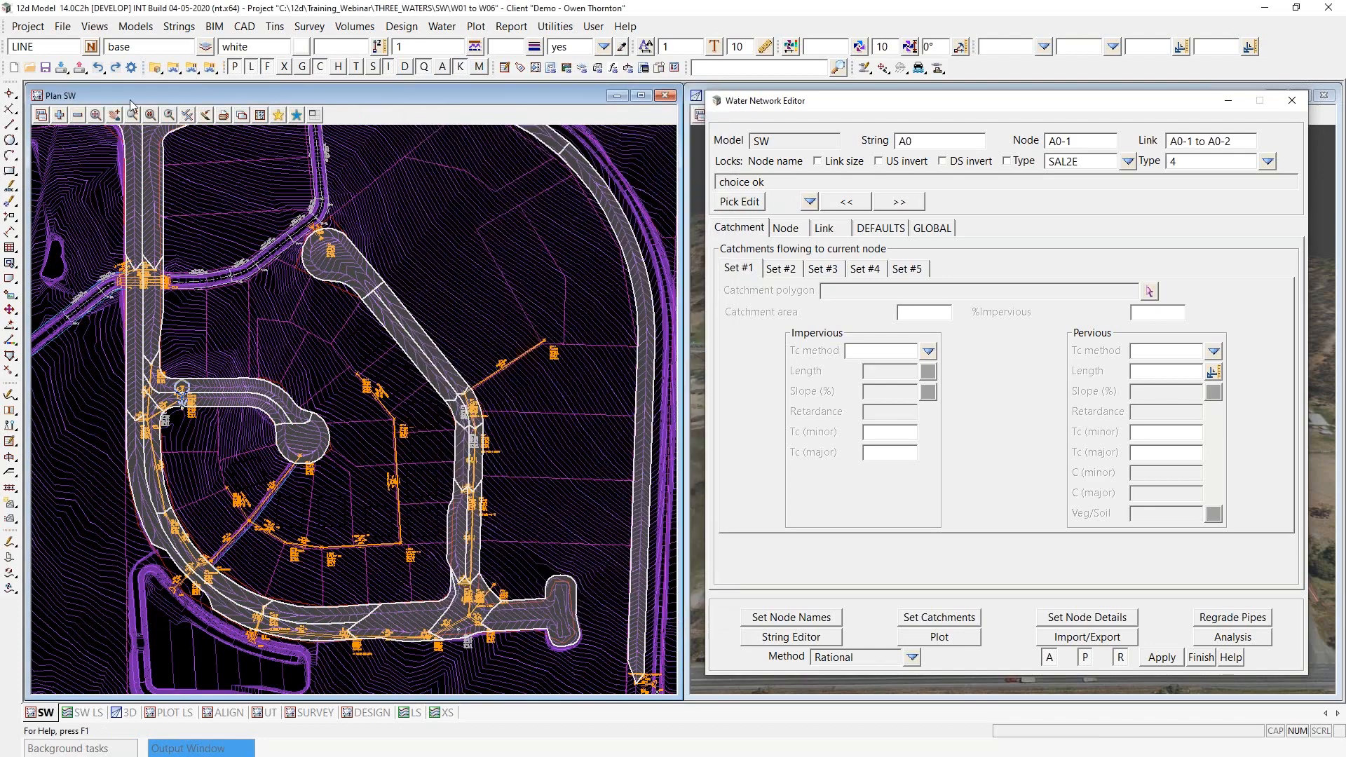
left_click(79, 116)
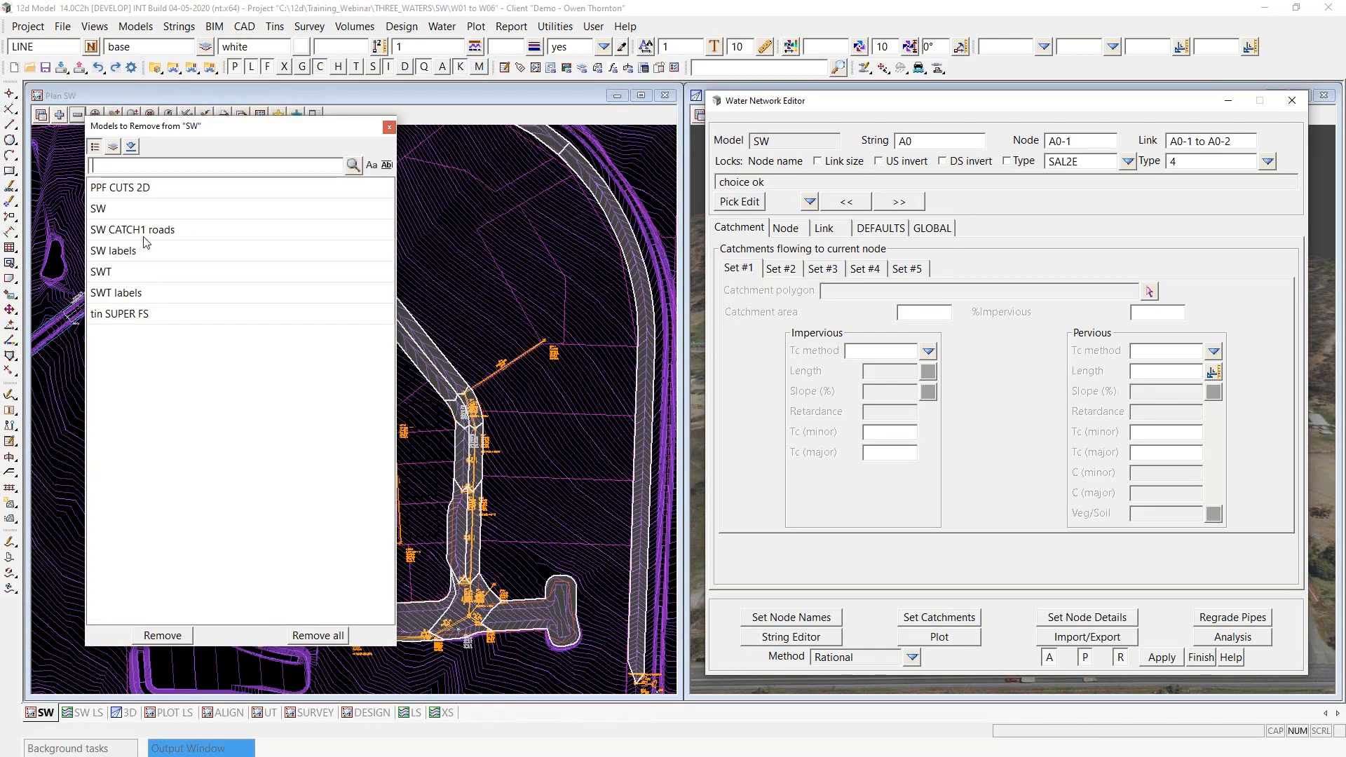
left_click(389, 127)
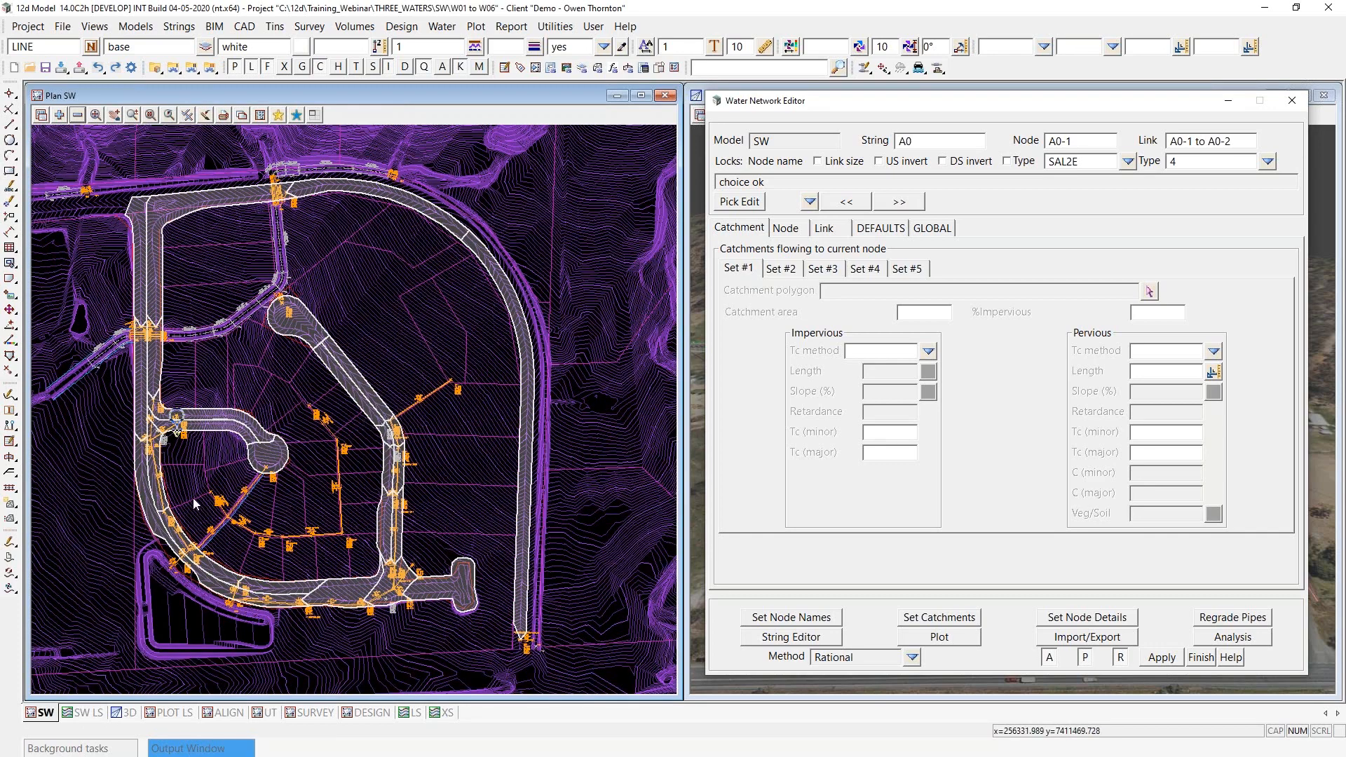
- Add the SW CATCH2 lots model to the SW plan view and examine the roof holes in the lot catchments
scroll(196, 540, "up", 2)
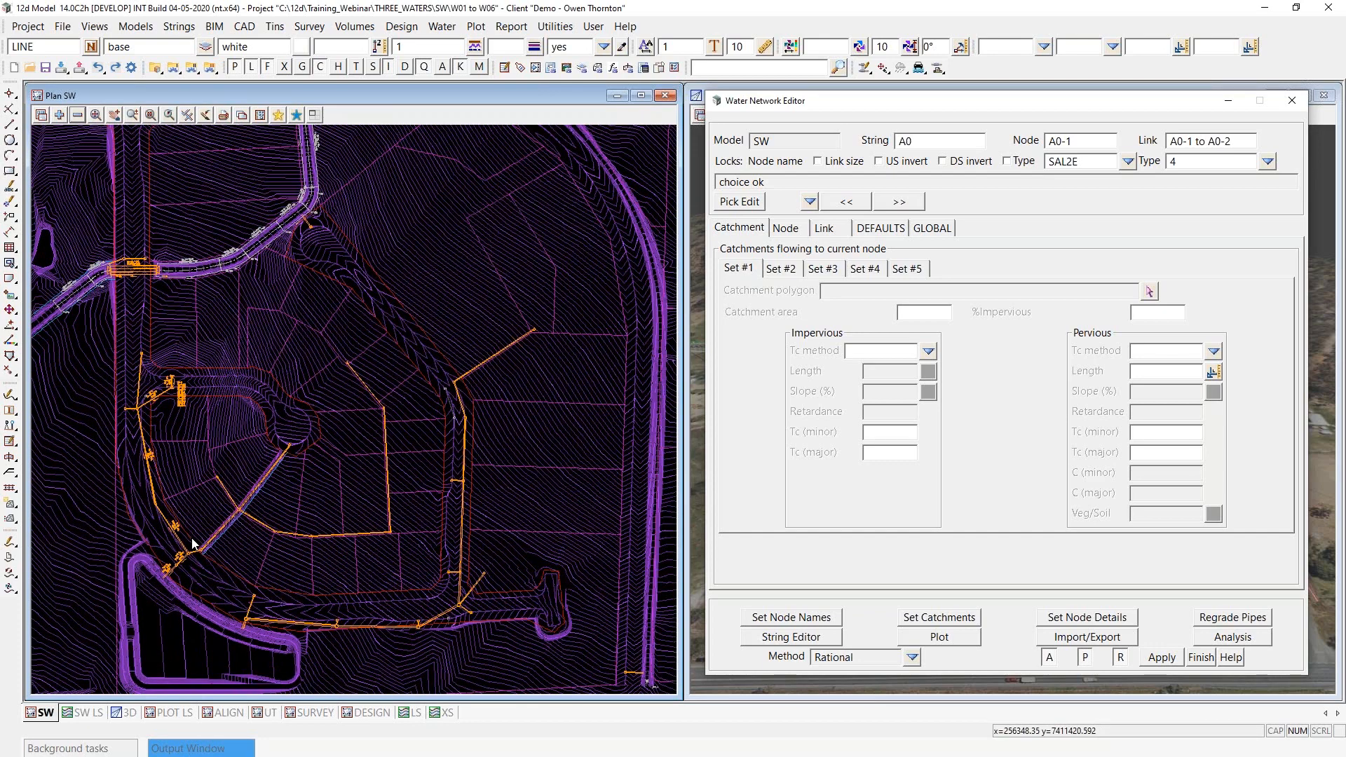
left_click(59, 115)
scroll(125, 446, "down", 4)
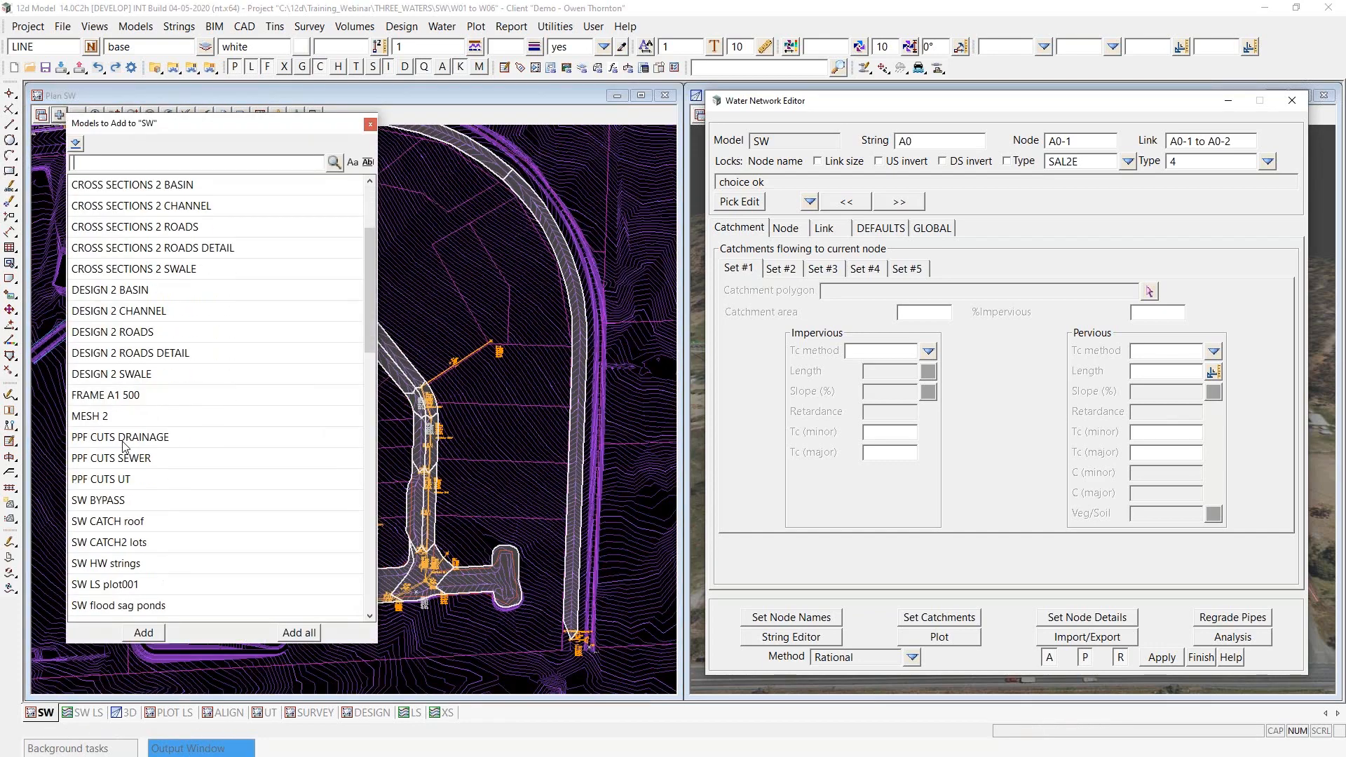
double_click(117, 544)
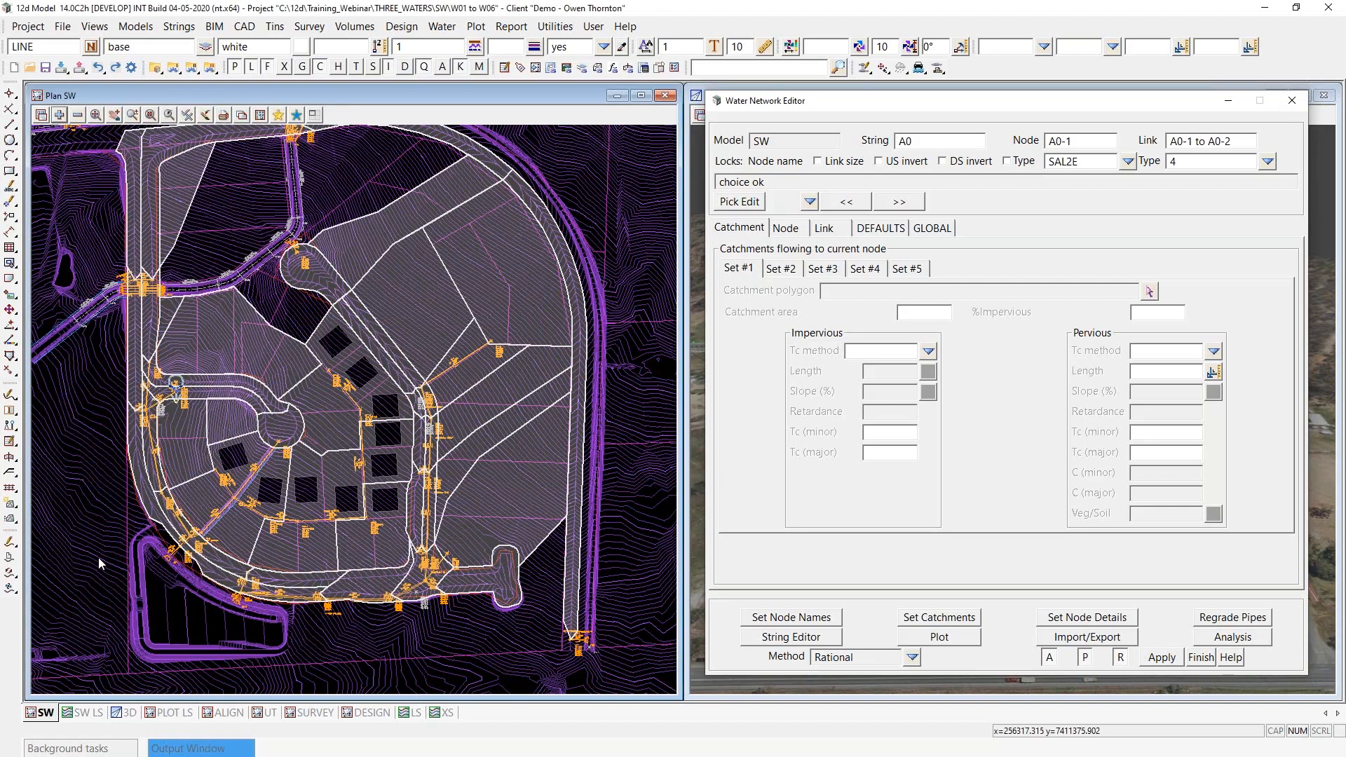
scroll(213, 562, "up", 2)
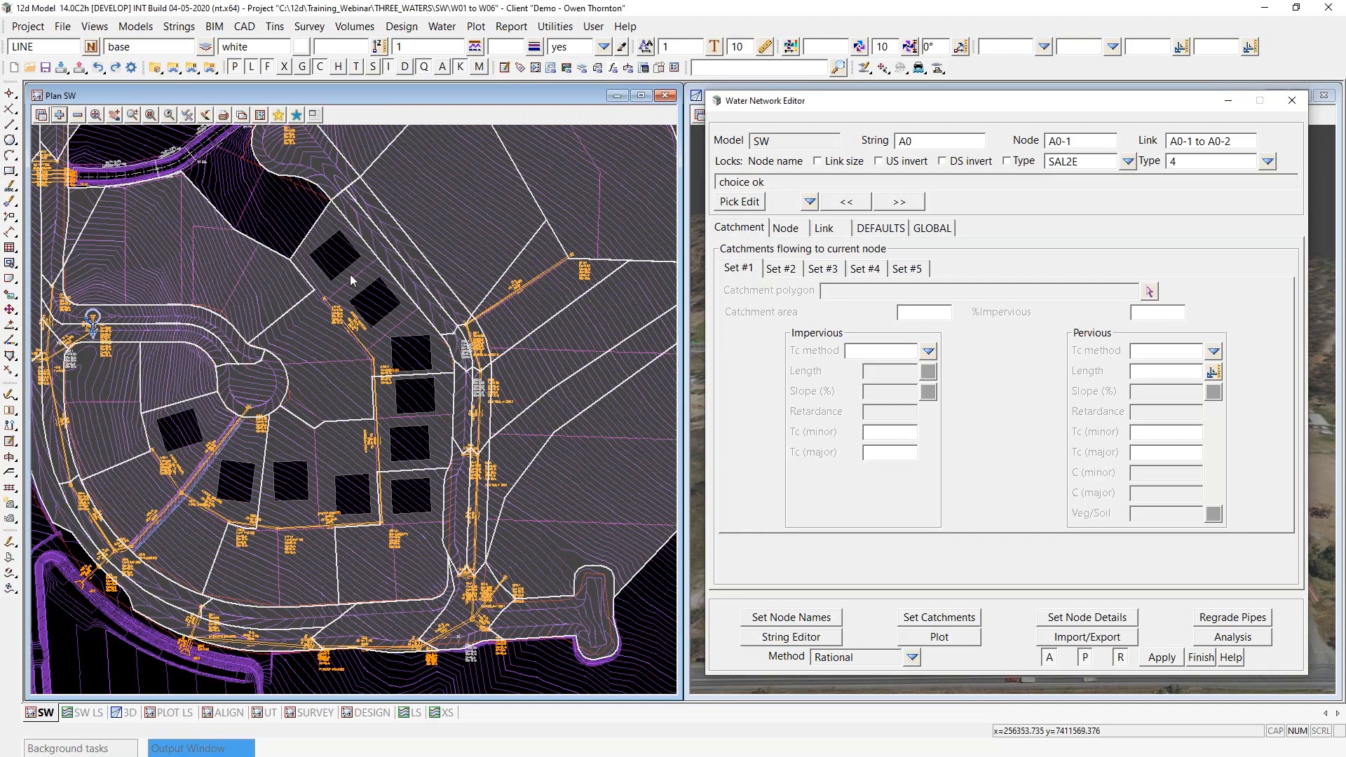
scroll(354, 275, "up", 2)
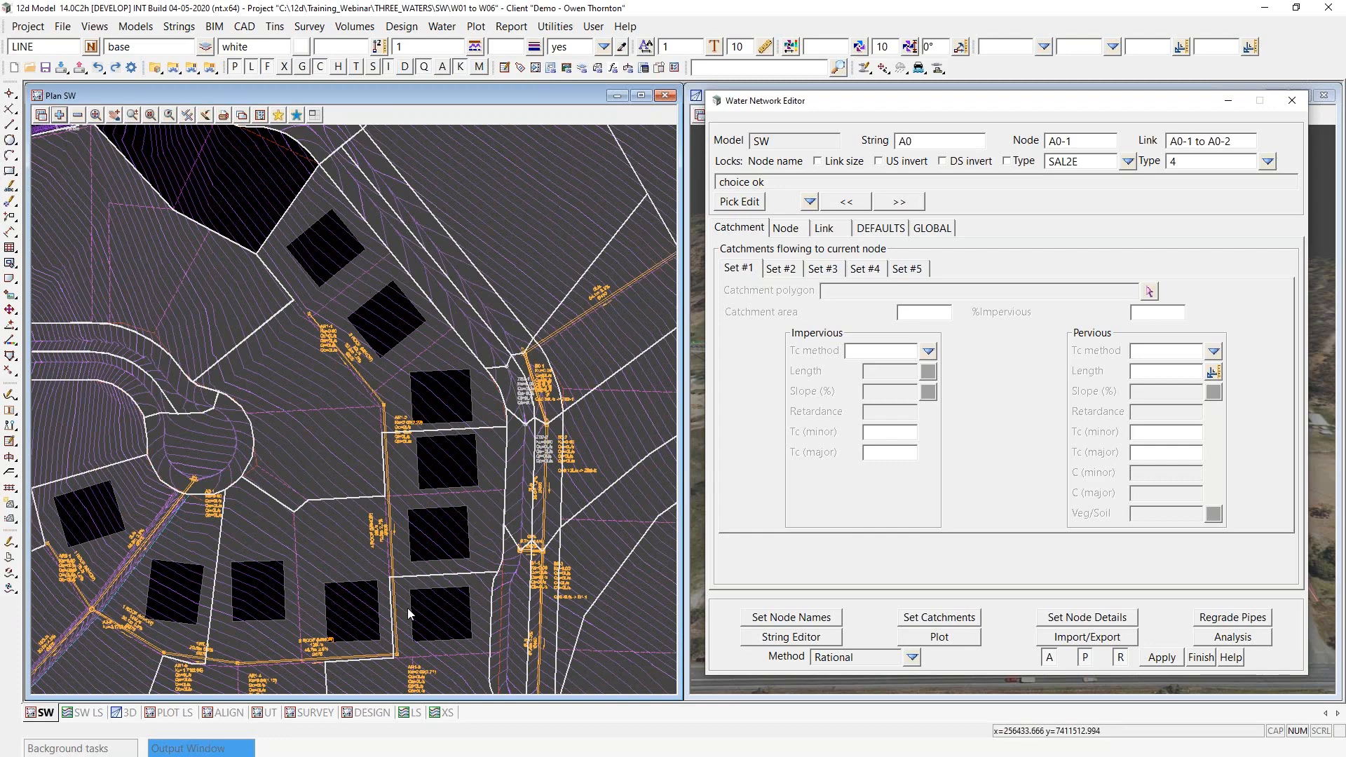
scroll(514, 357, "down", 2)
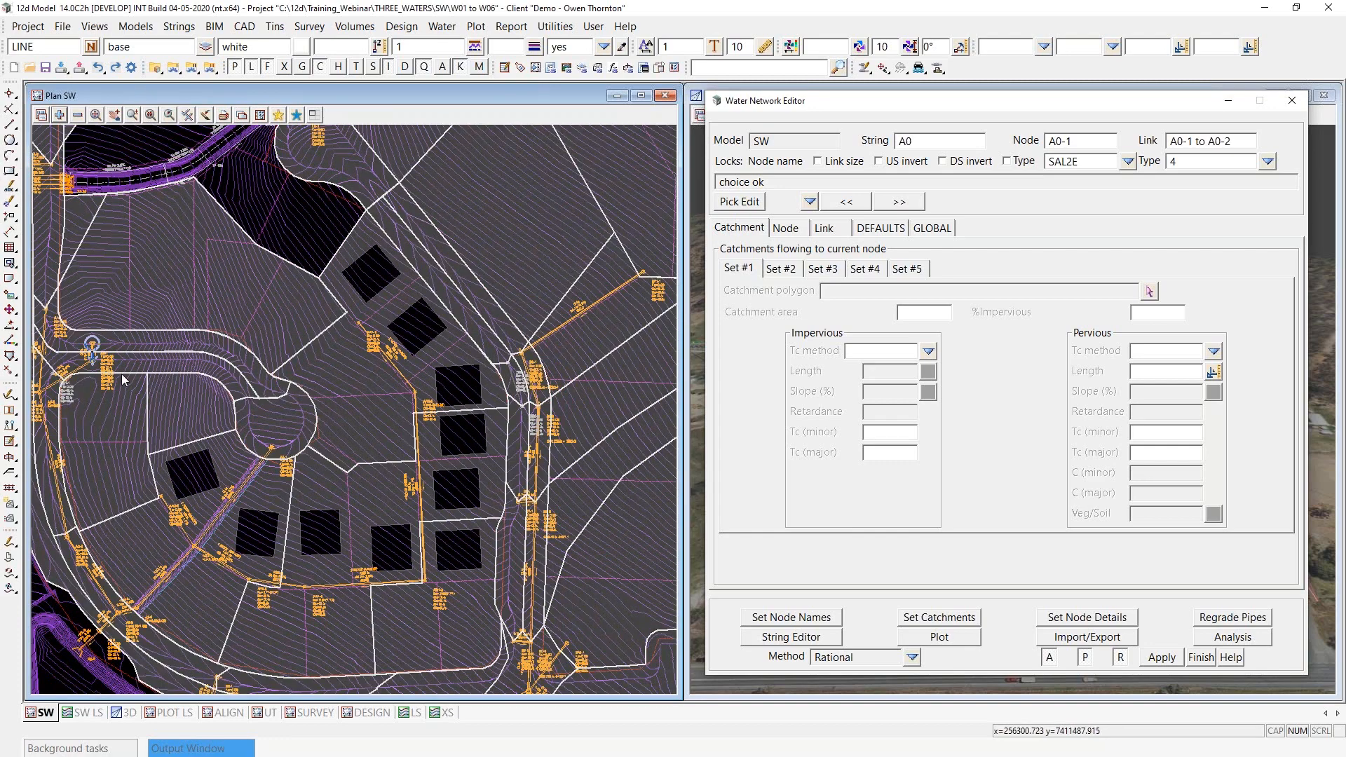
- Inquire on the boundary string of the lot catchment just east of the short cul-de-sac head
left_click(11, 265)
scroll(431, 335, "up", 1)
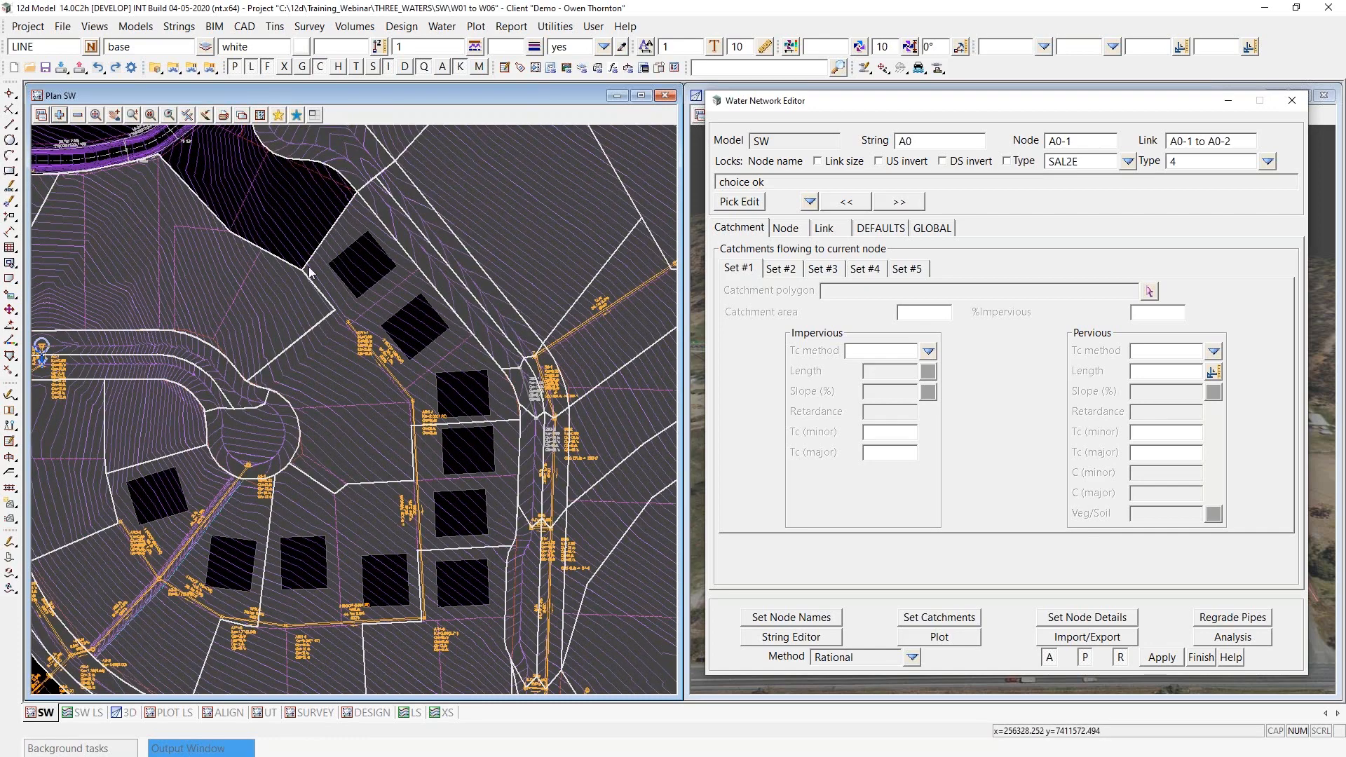
key("F2")
left_click(363, 483)
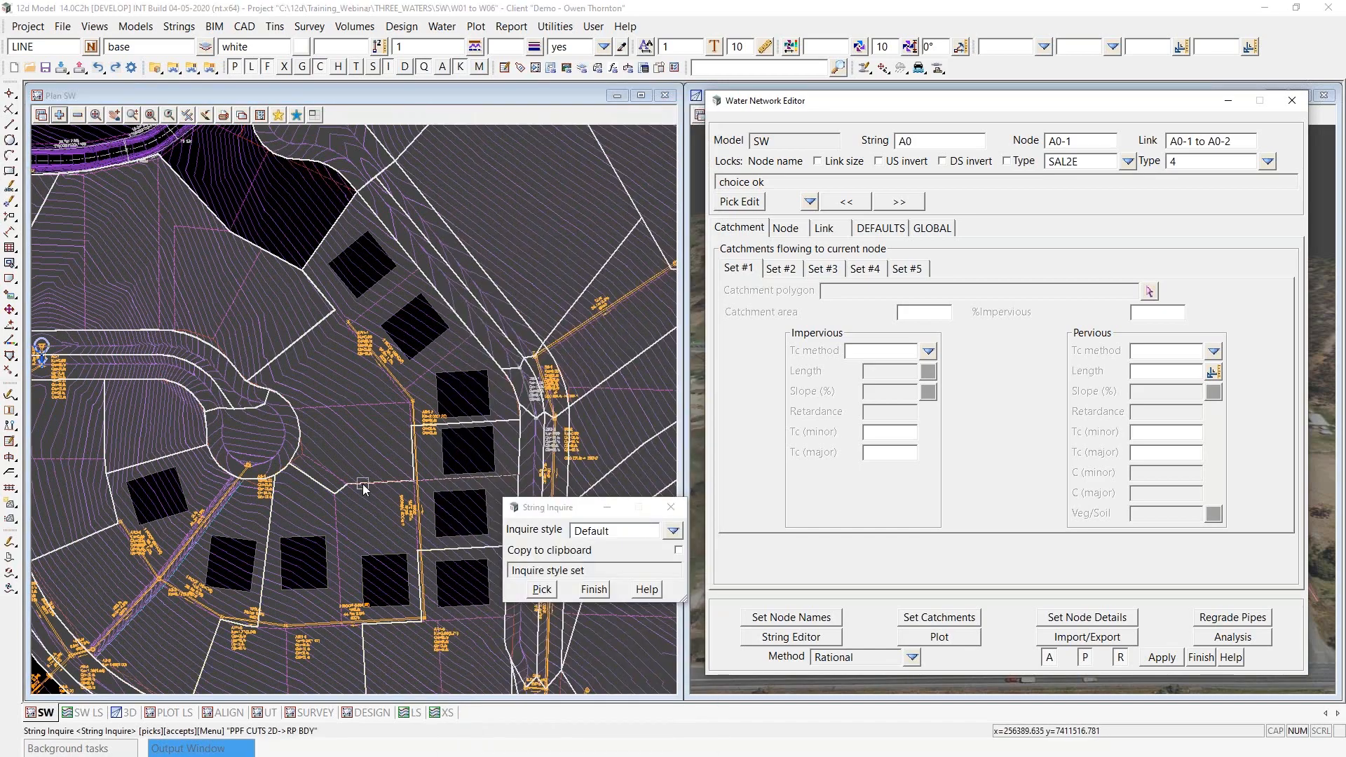
scroll(192, 304, "down", 1)
scroll(430, 367, "up", 2)
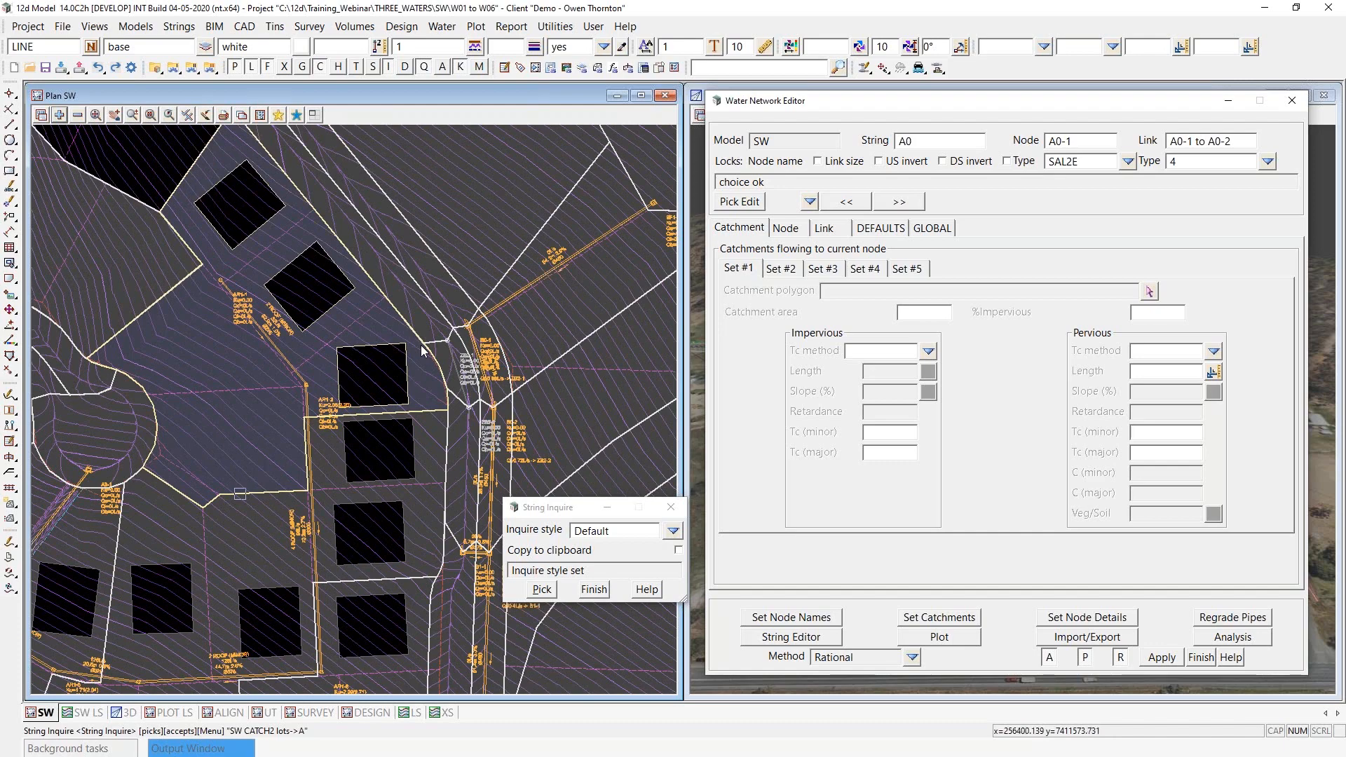
left_click(600, 590)
scroll(433, 343, "down", 1)
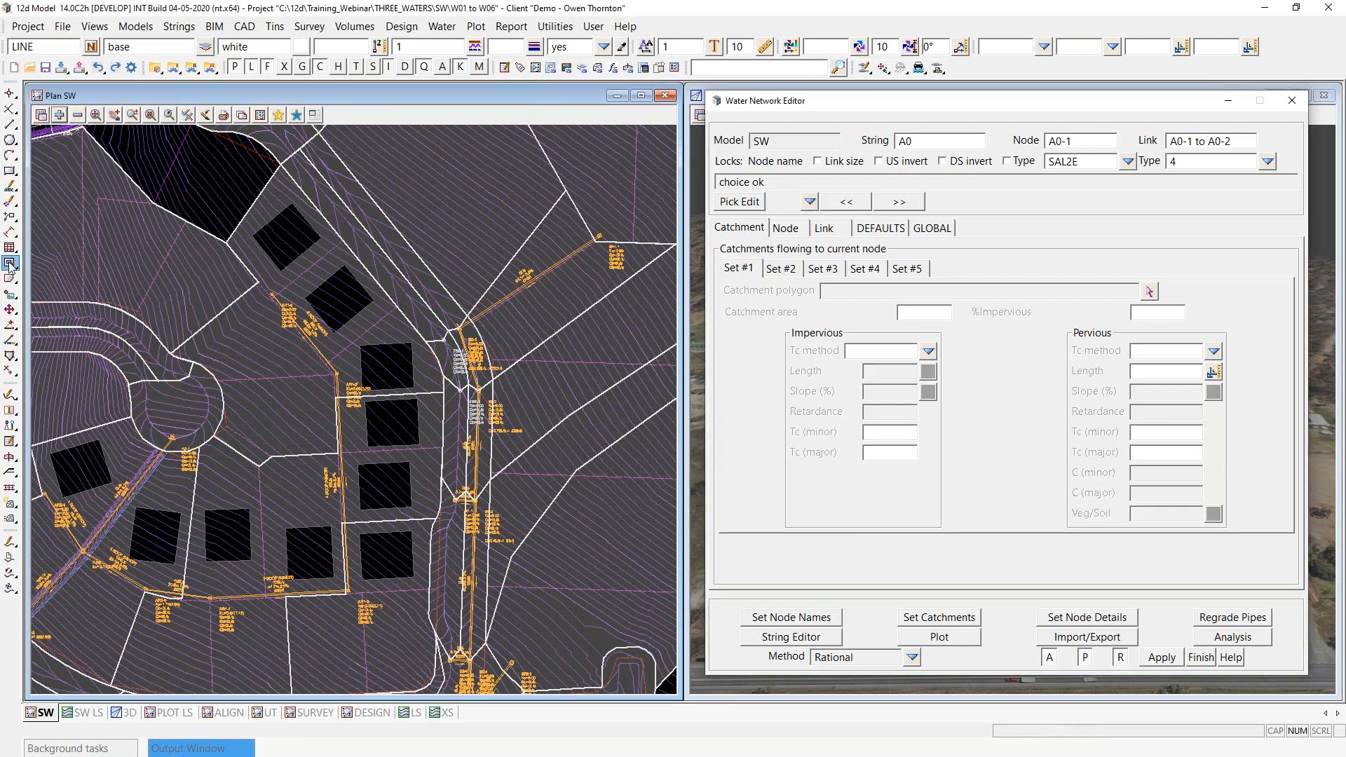
- Remove the roof holes from the lot catchment just east of the short cul-de-sac head
mouse_move(19, 261)
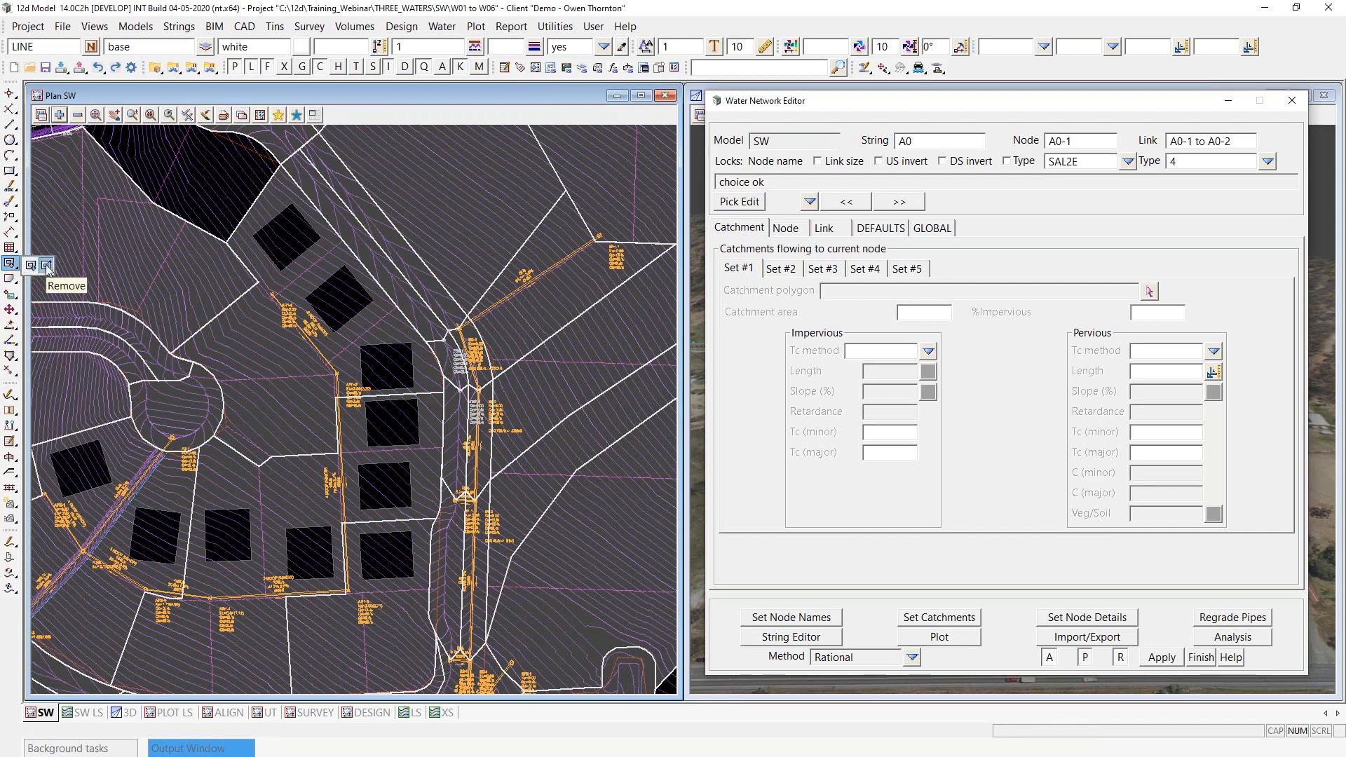
left_click(46, 270)
left_click(228, 309)
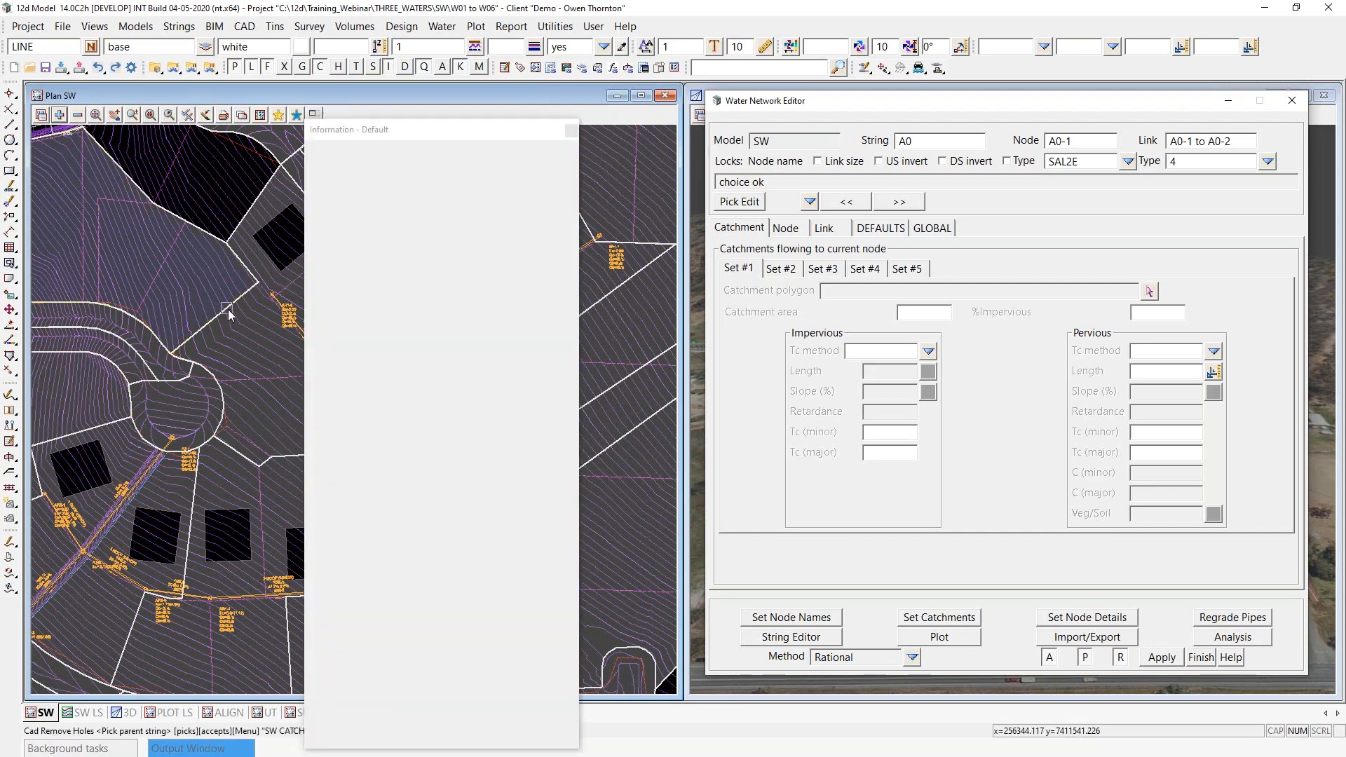
left_click(228, 310)
middle_click(229, 309)
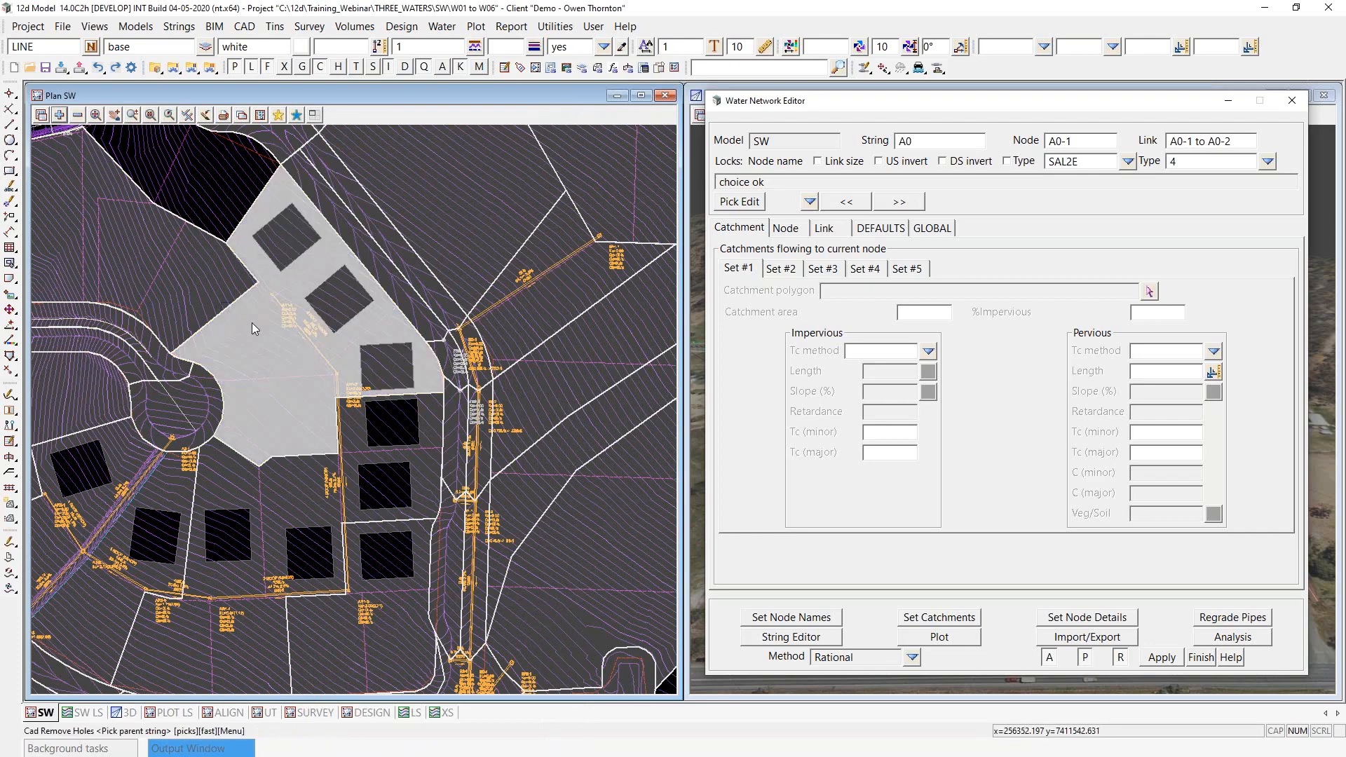
scroll(251, 324, "up", 1)
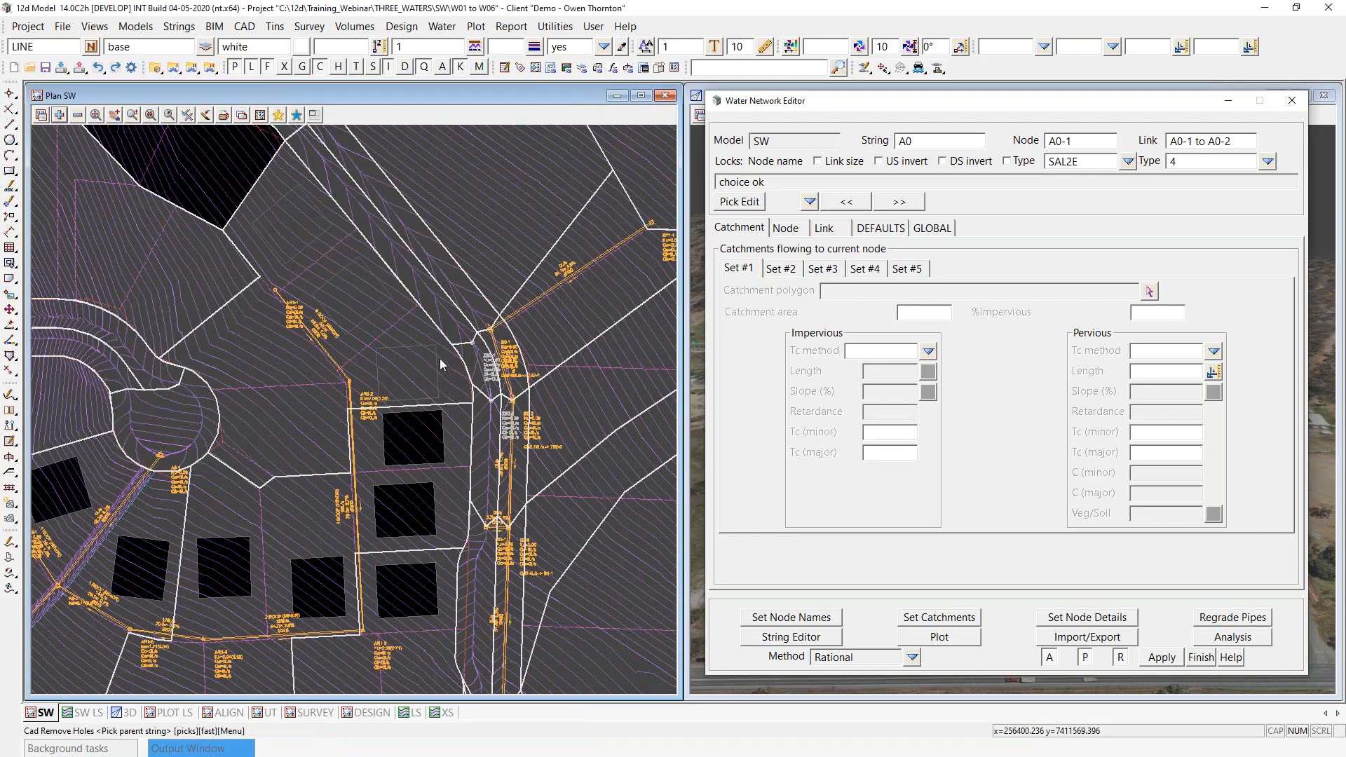
- Inquire on the separated ROOF strings inside that lot catchment
key("F2")
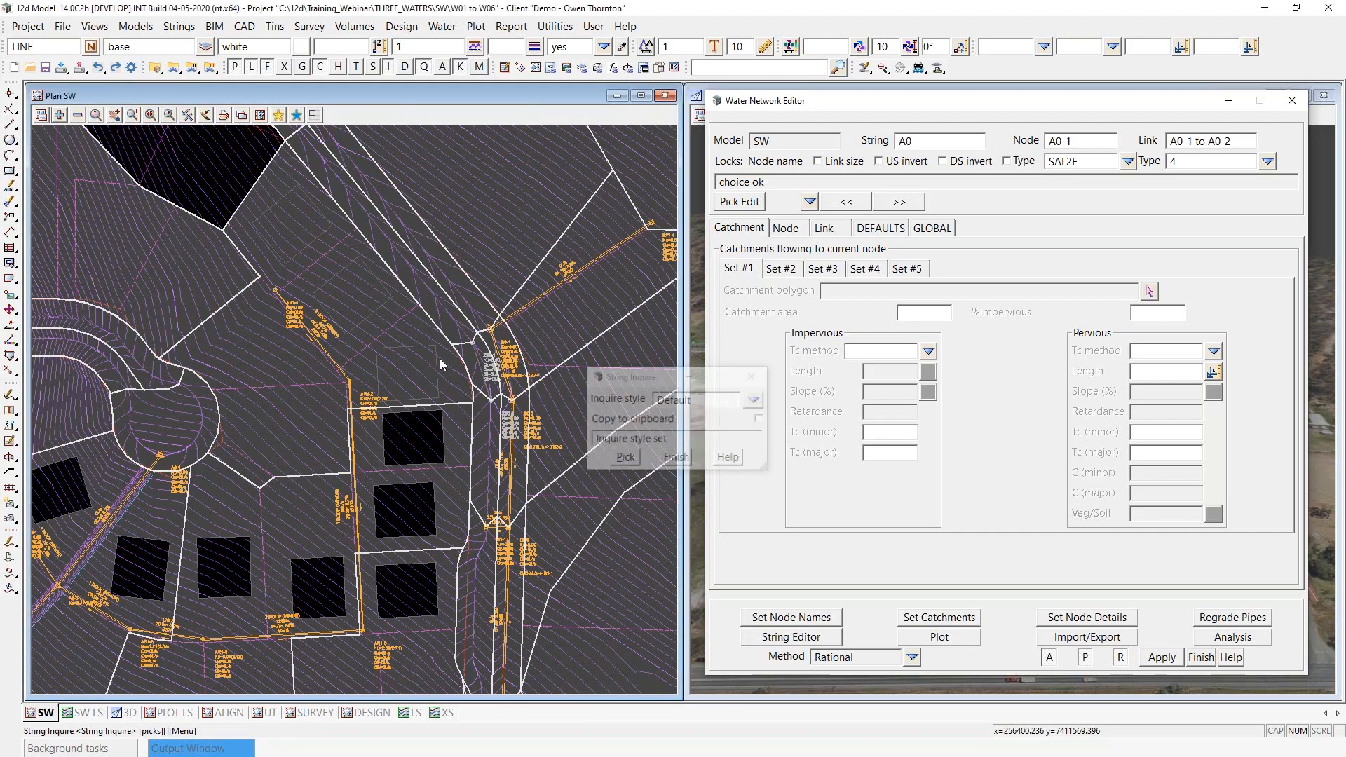
left_click(439, 359)
left_click(373, 311)
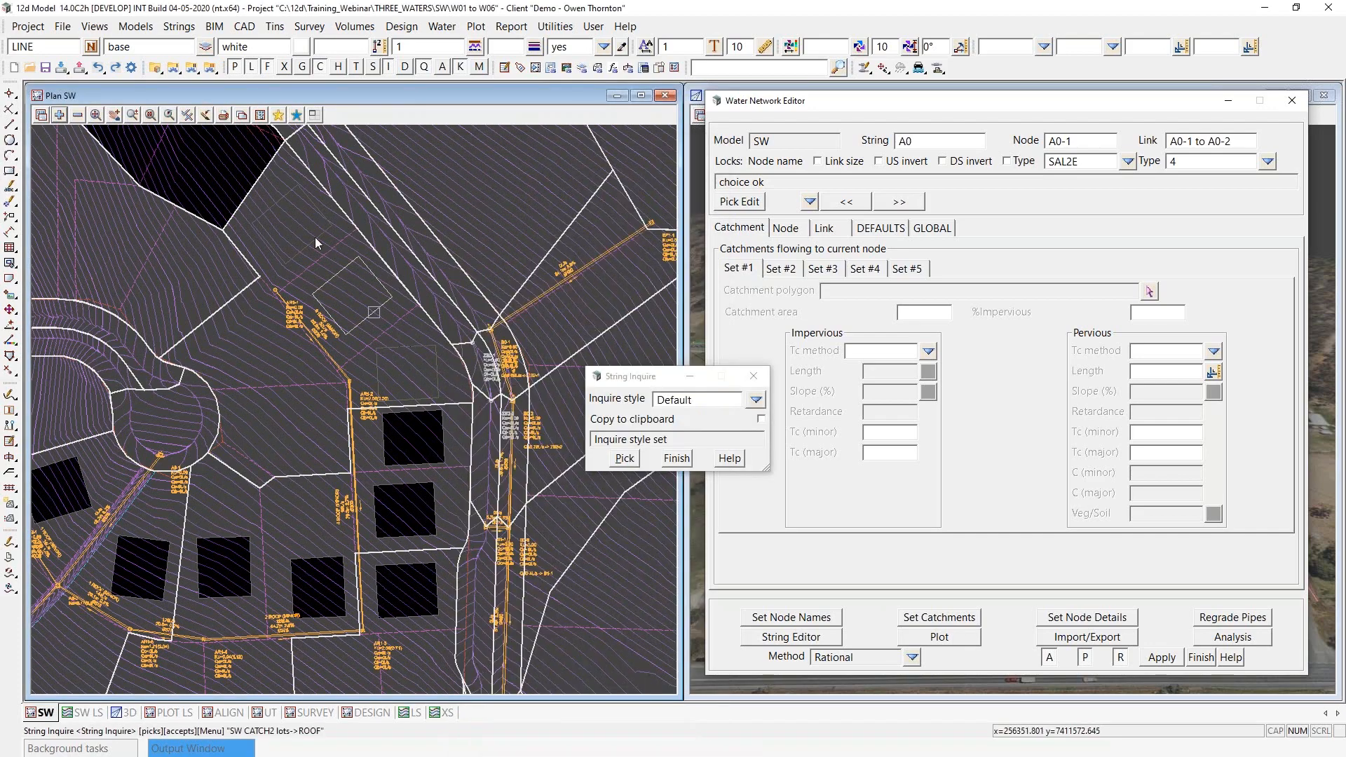
left_click(315, 235)
left_click(375, 310)
left_click(406, 341)
key("Escape")
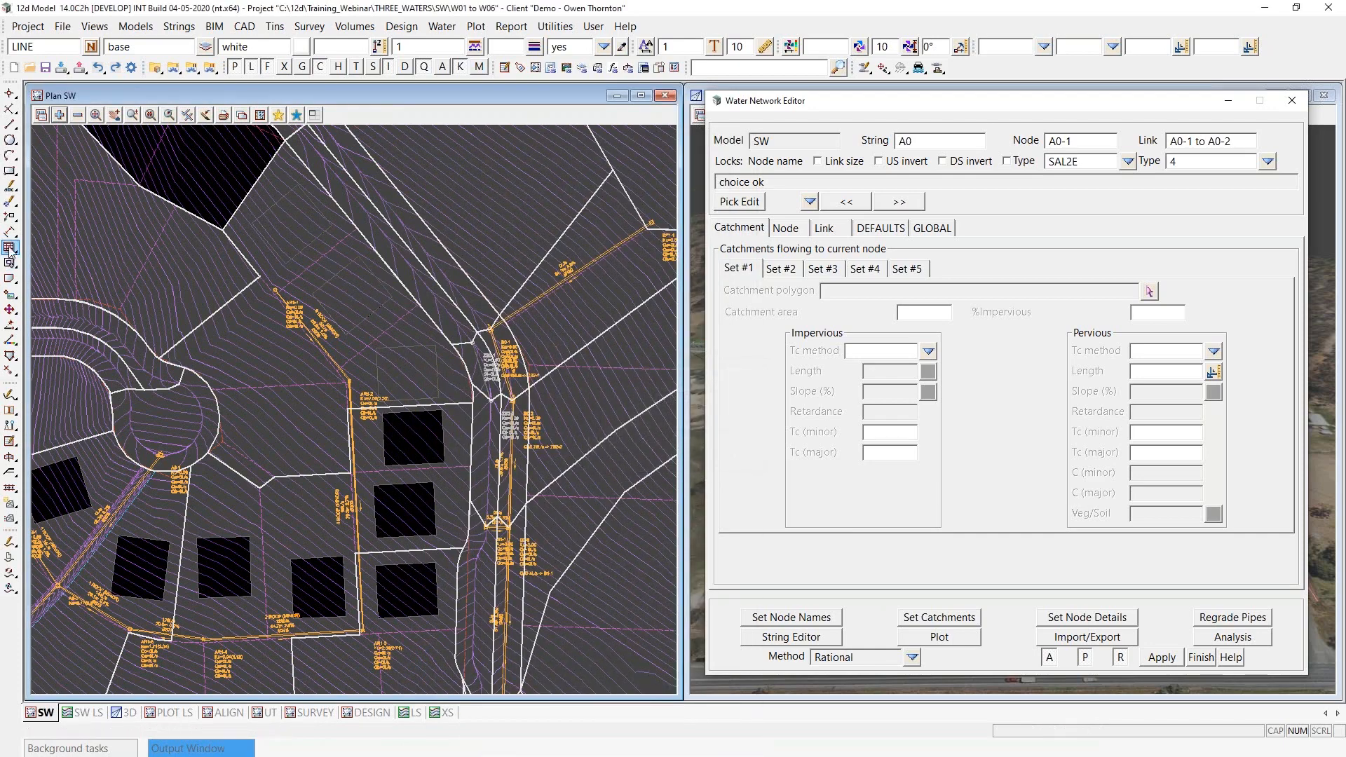
- Add the three ROOF strings back as holes in the lot catchment just east of the short cul-de-sac head
left_click(11, 263)
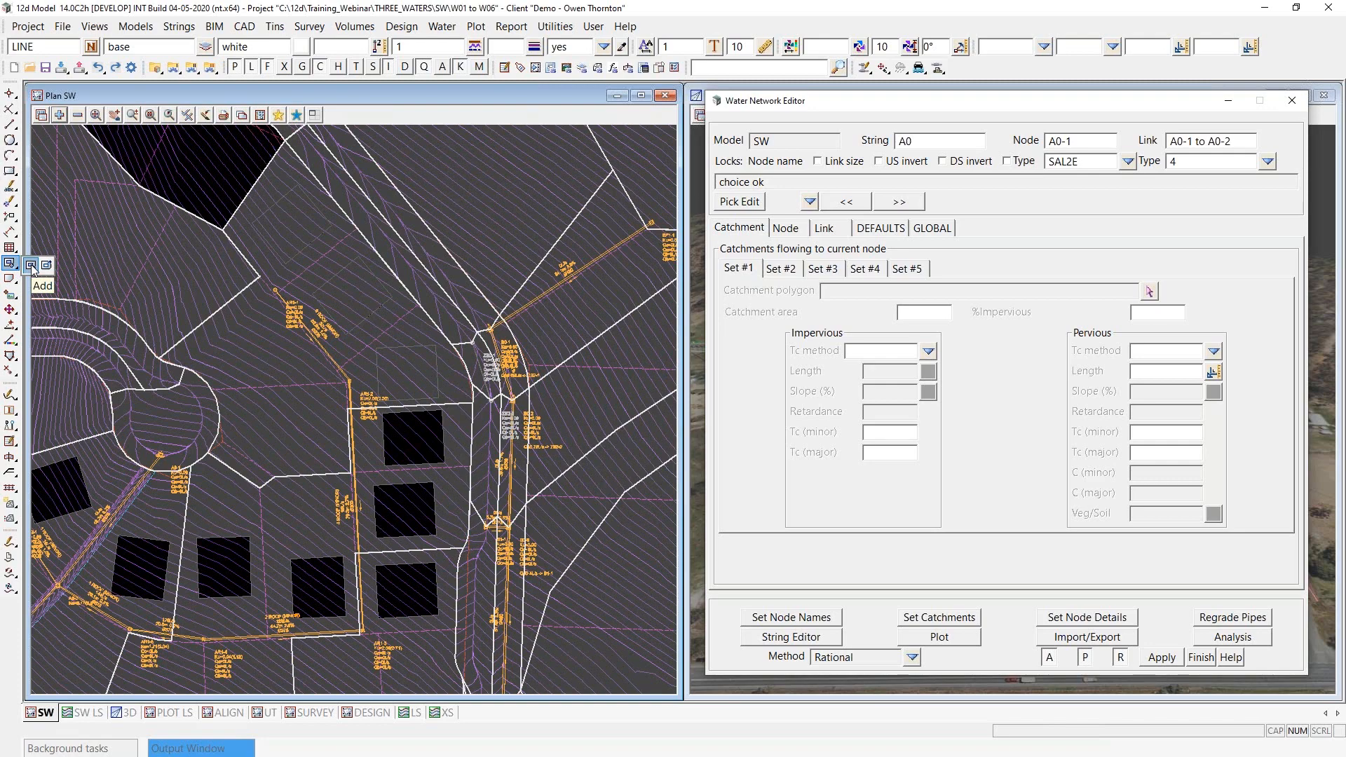
left_click(32, 266)
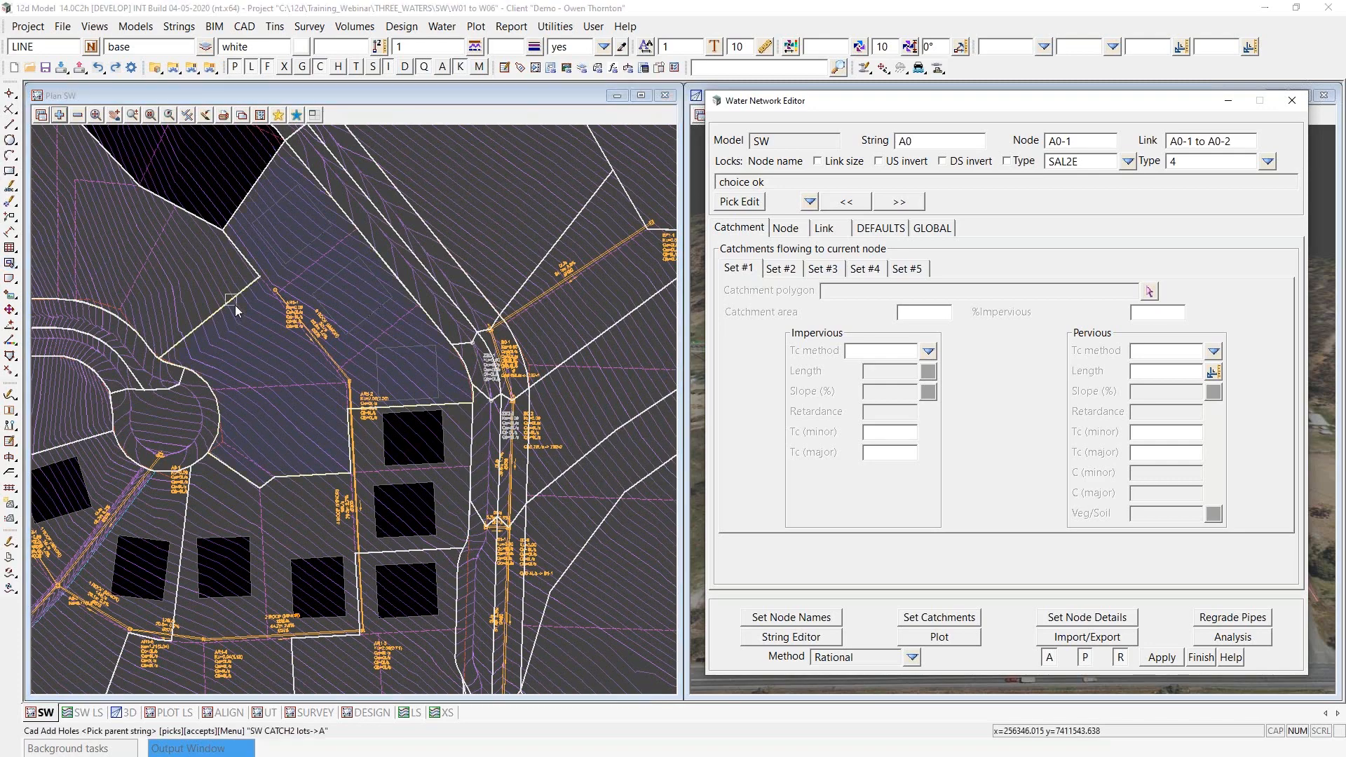
left_click(234, 305)
middle_click(234, 305)
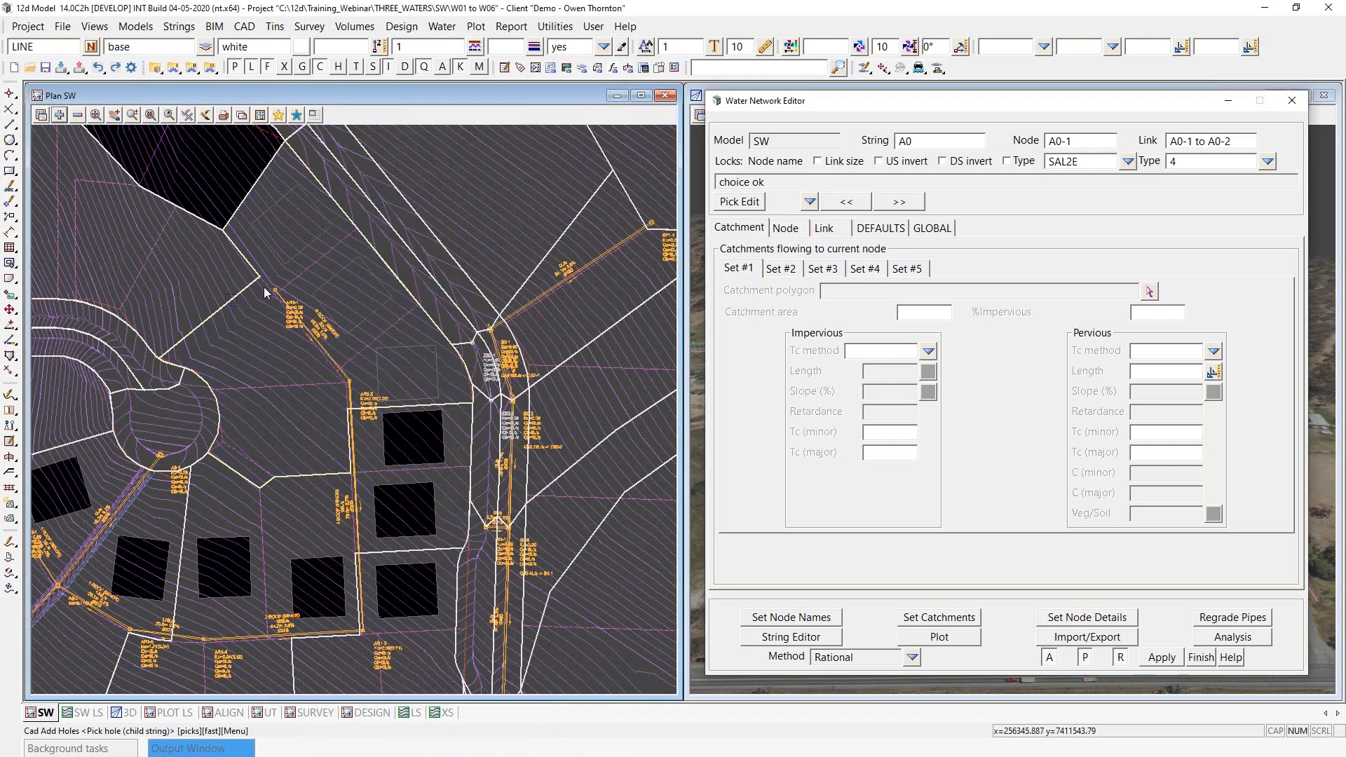
left_click(305, 246)
middle_click(305, 246)
left_click(365, 313)
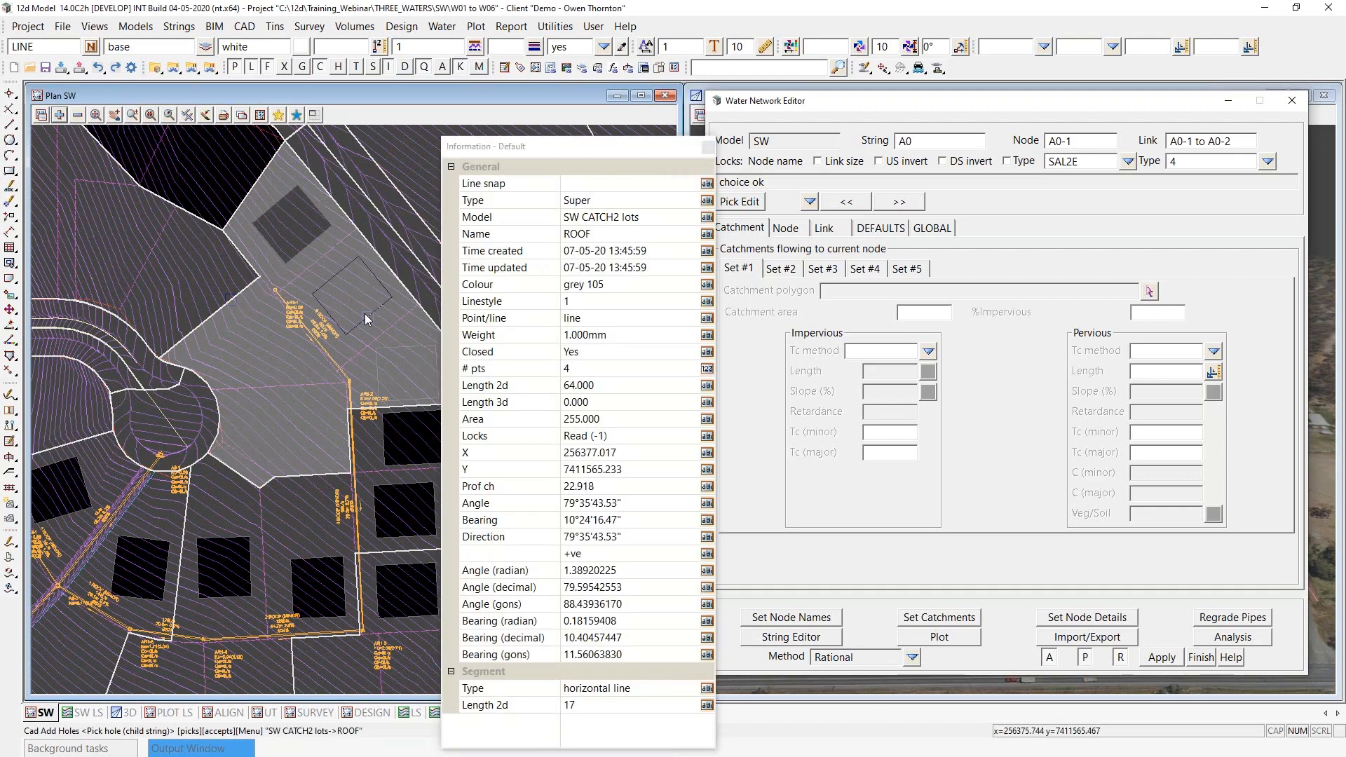
middle_click(364, 313)
left_click(410, 350)
middle_click(412, 354)
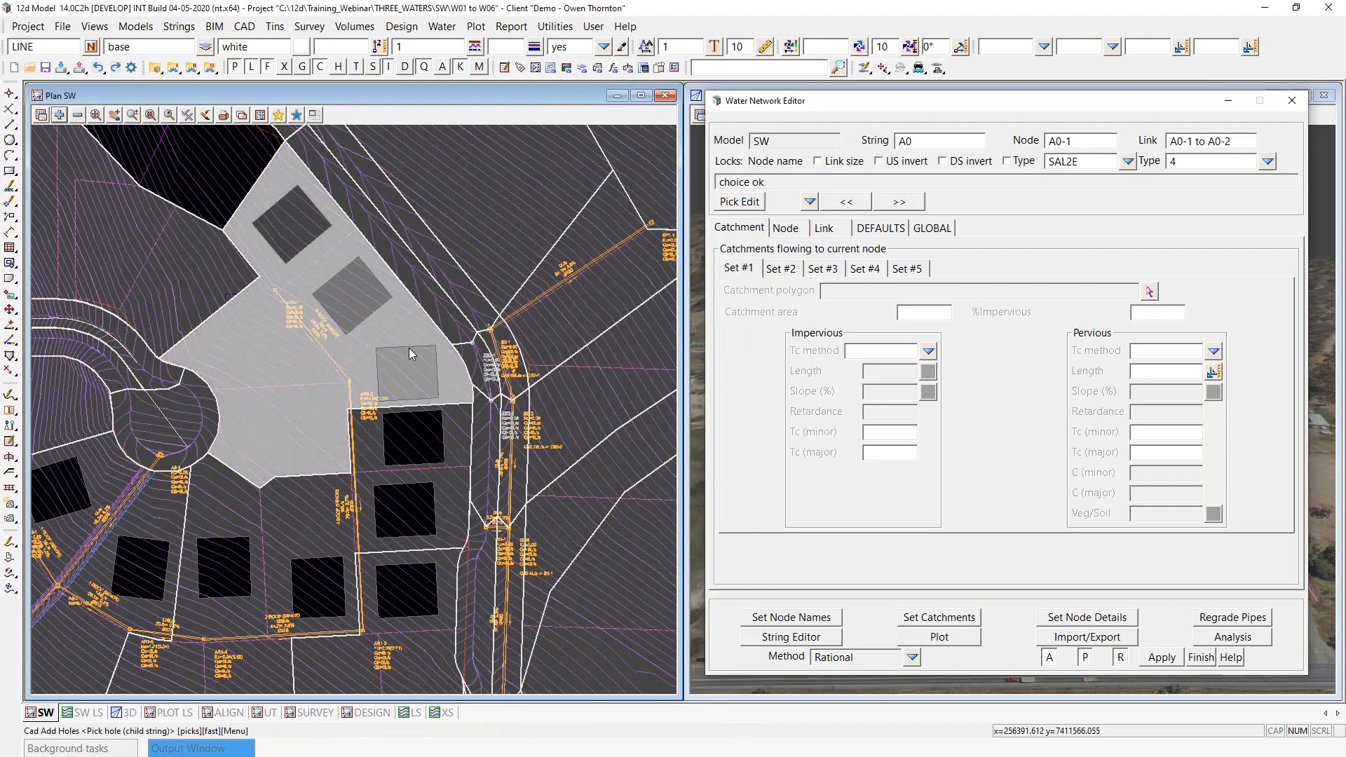
- Examine the road and lot catchments across the whole site and around the pits at the cul-de-sac road entrance
scroll(411, 352, "down", 1)
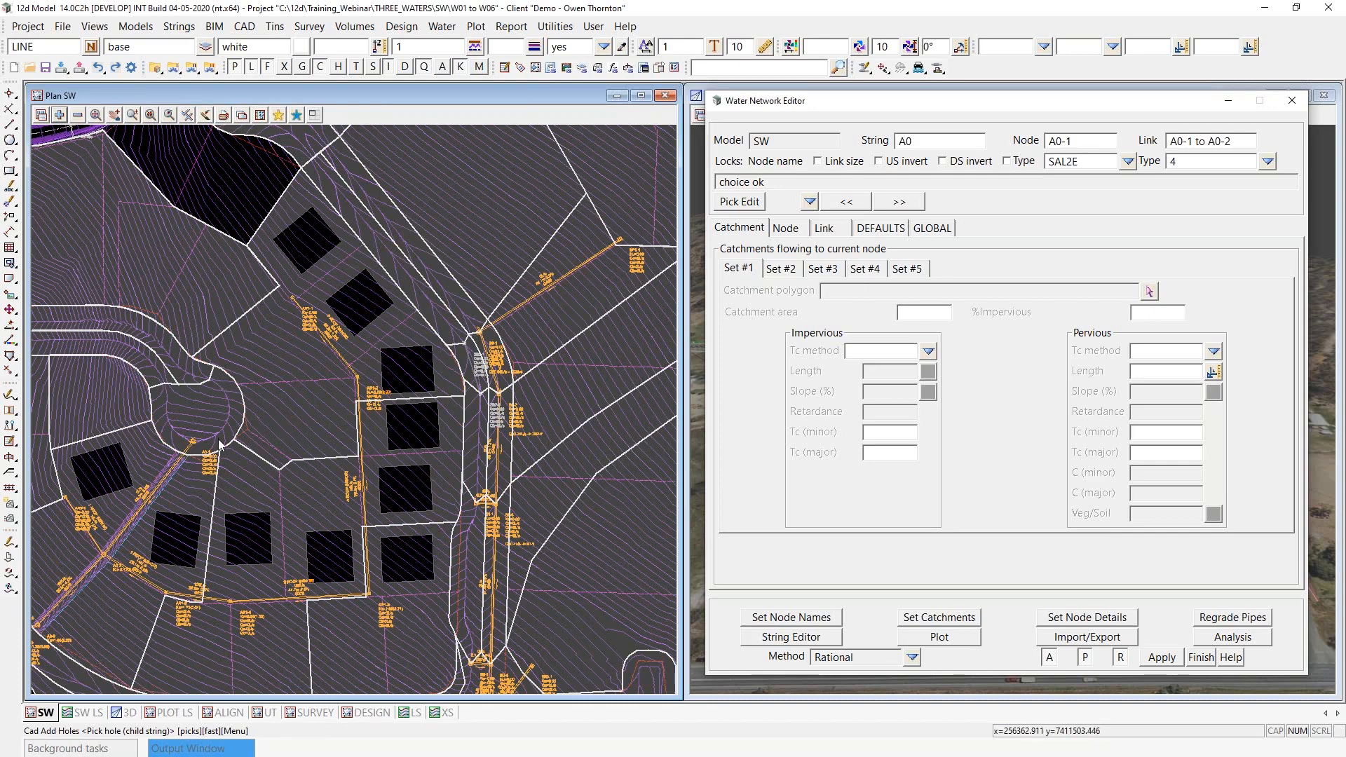
scroll(338, 379, "down", 1)
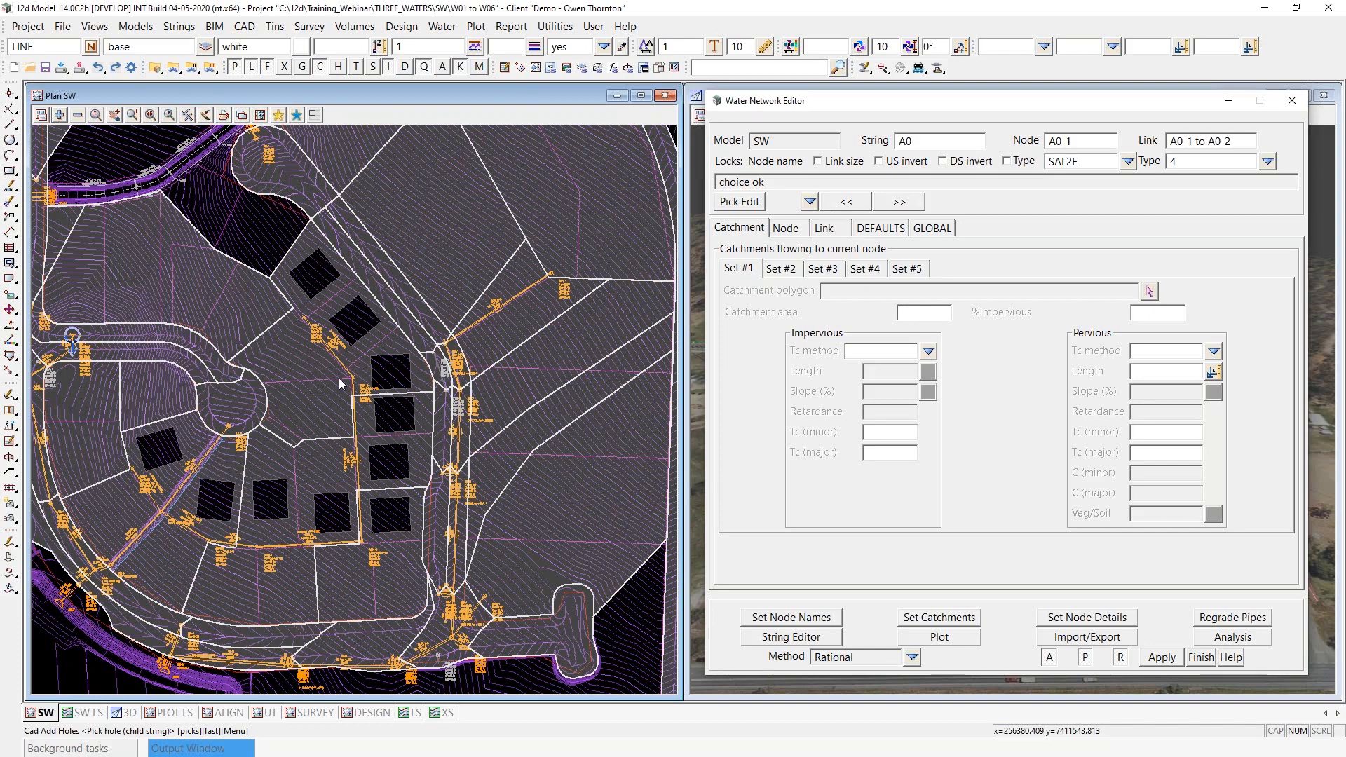
scroll(294, 393, "down", 2)
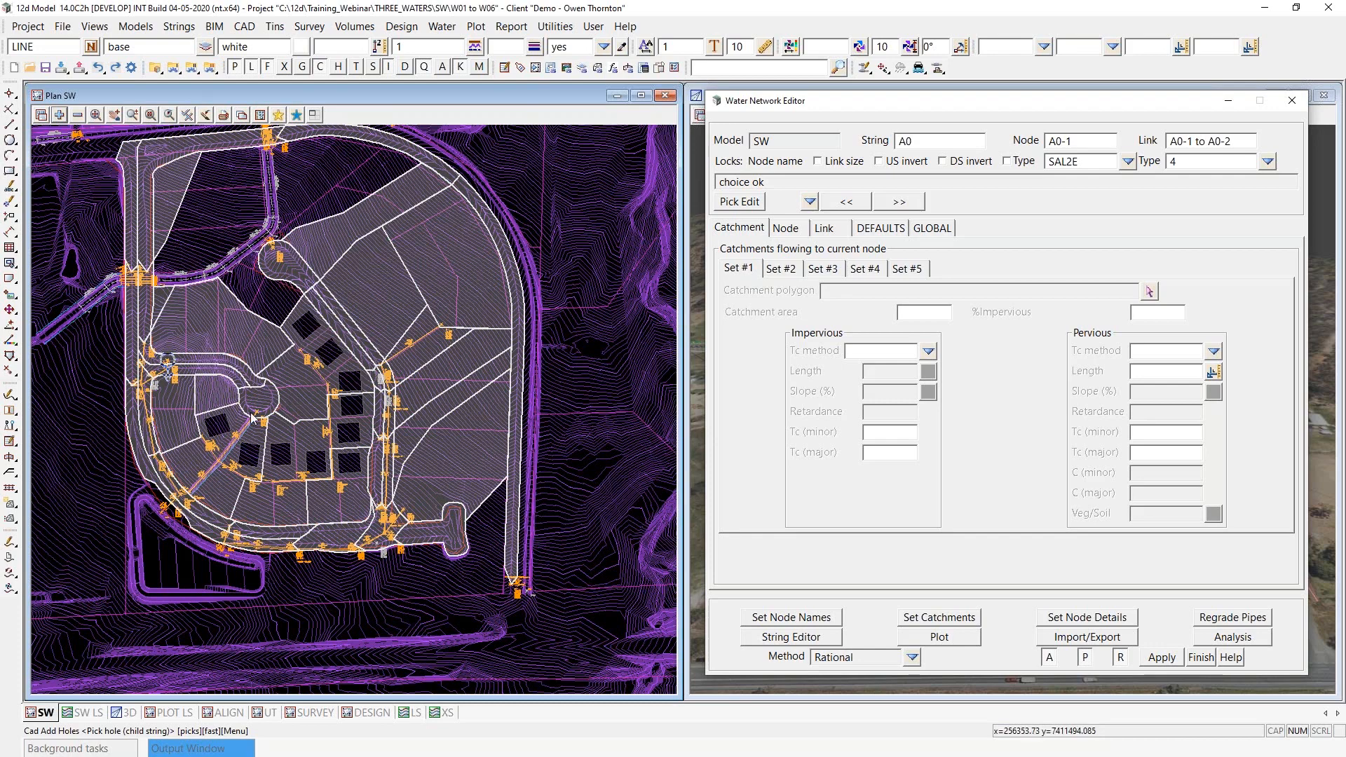
scroll(252, 417, "up", 1)
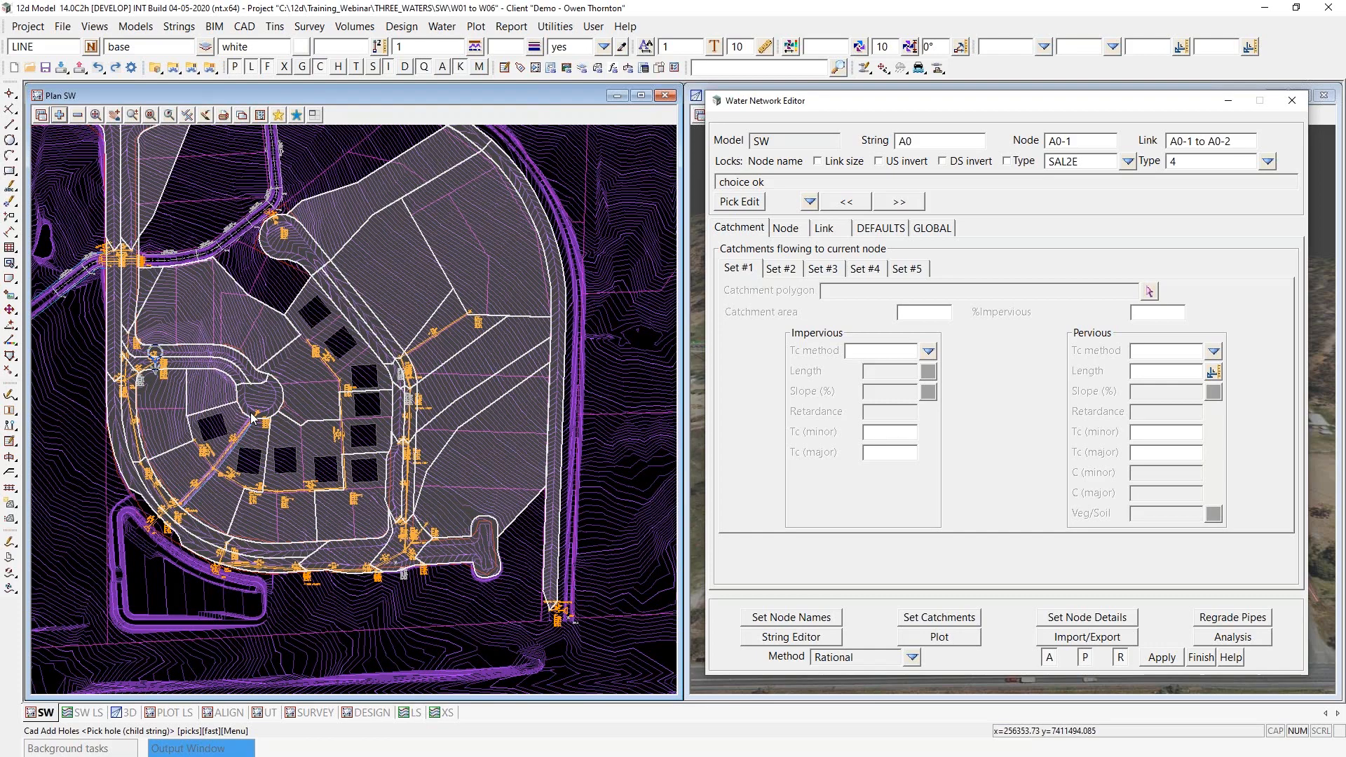
scroll(186, 301, "up", 1)
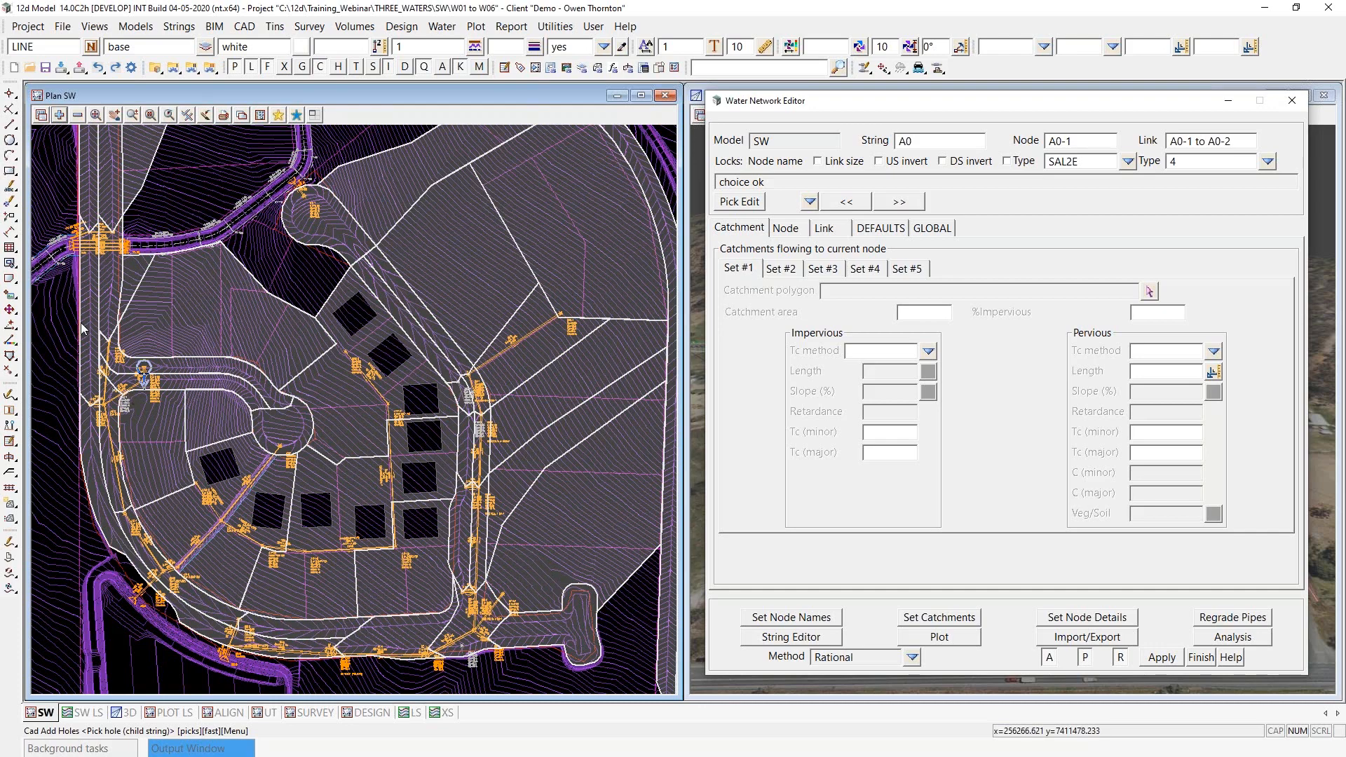
scroll(69, 321, "up", 1)
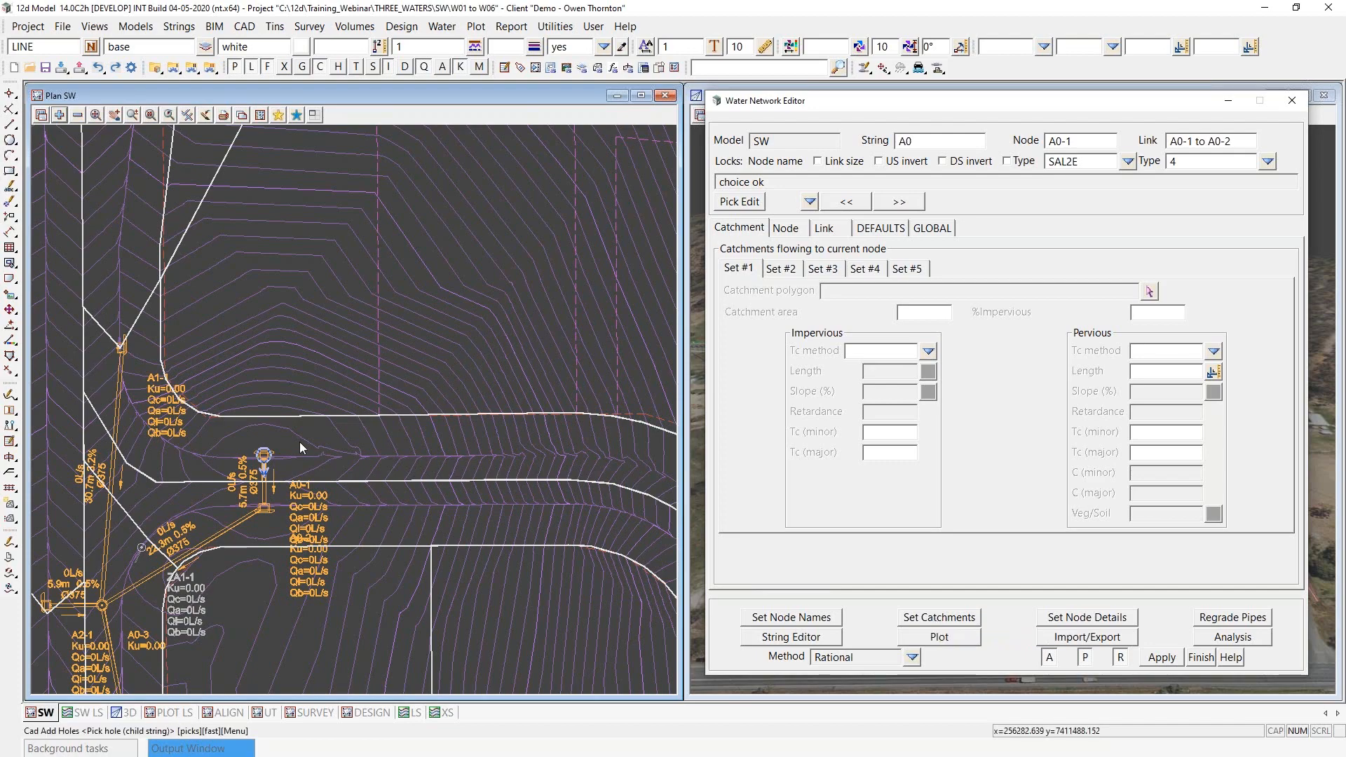
scroll(90, 380, "down", 2)
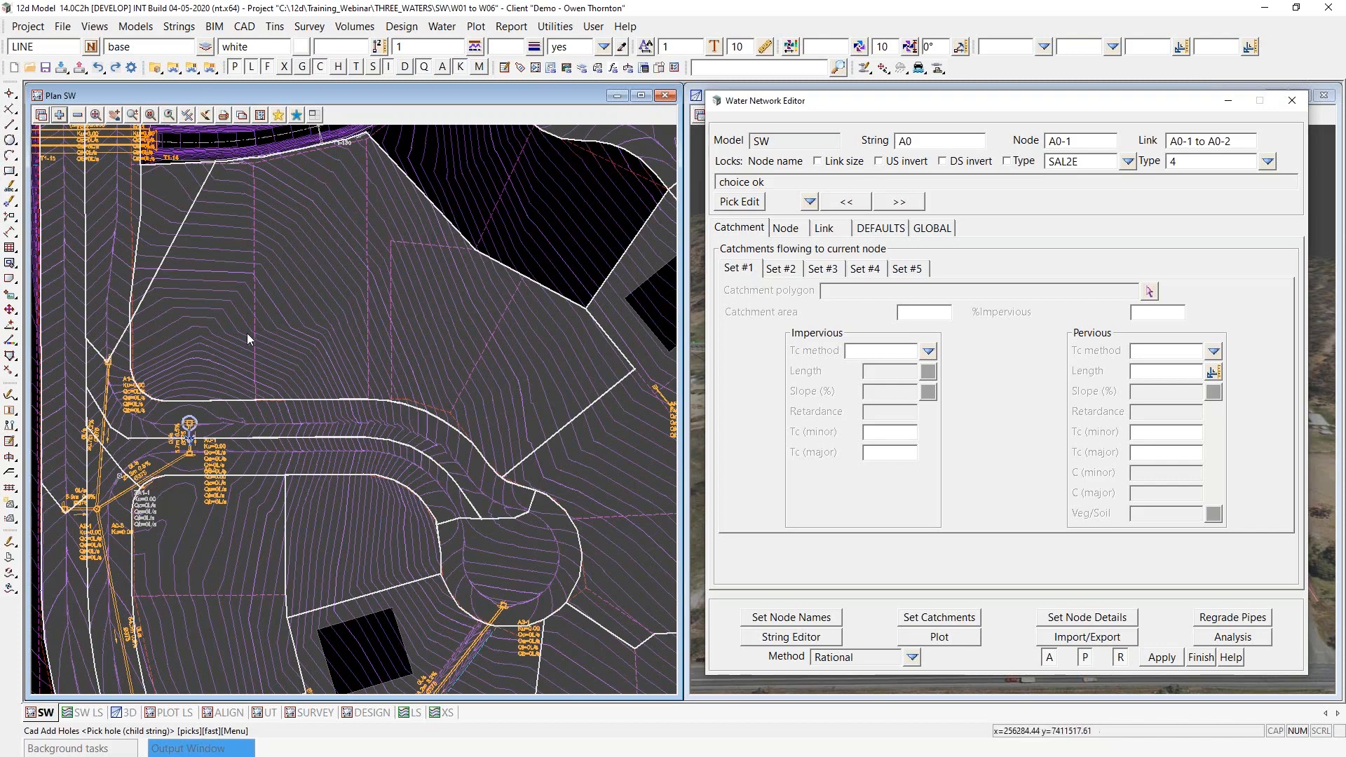
scroll(227, 334, "down", 1)
scroll(226, 334, "down", 2)
scroll(108, 333, "down", 1)
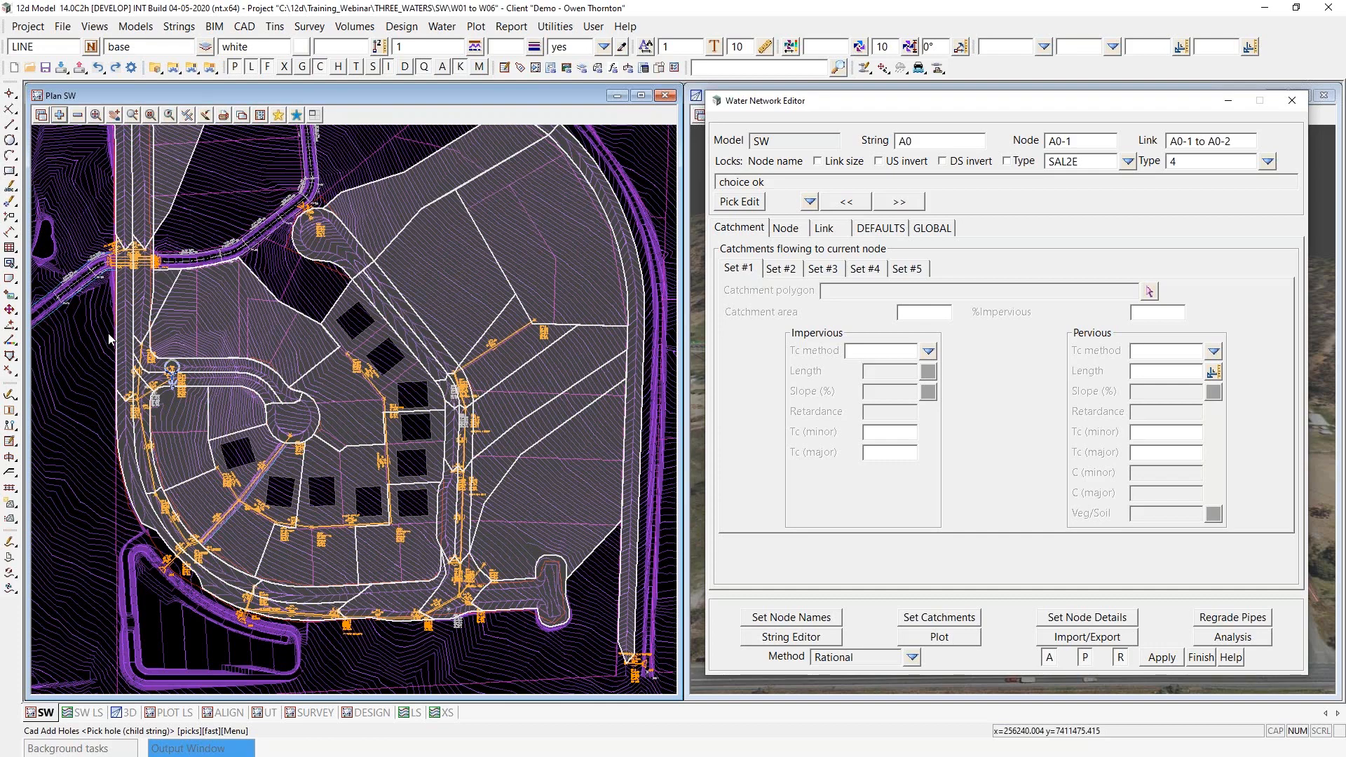
- Set the global catchment file to SW.catchments from the customer library
left_click(932, 229)
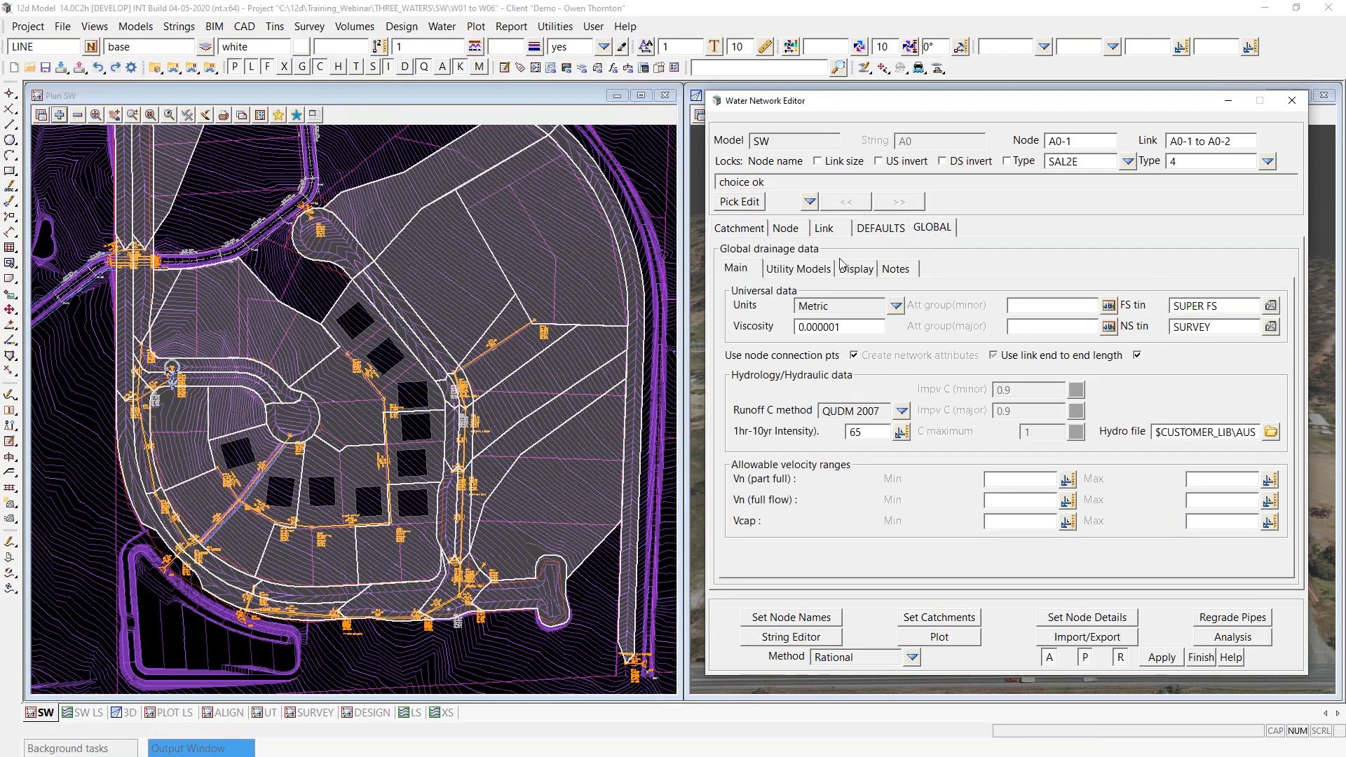
left_click(793, 269)
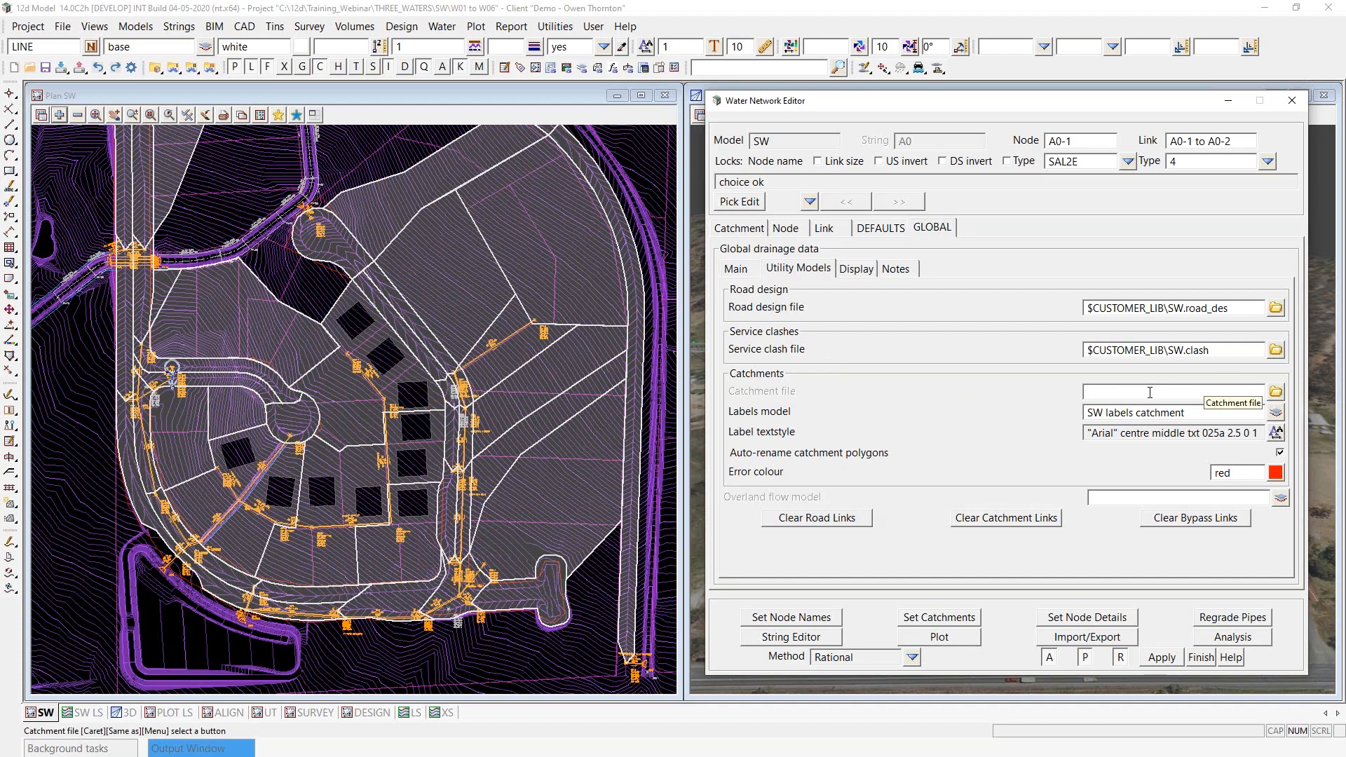
left_click(1276, 391)
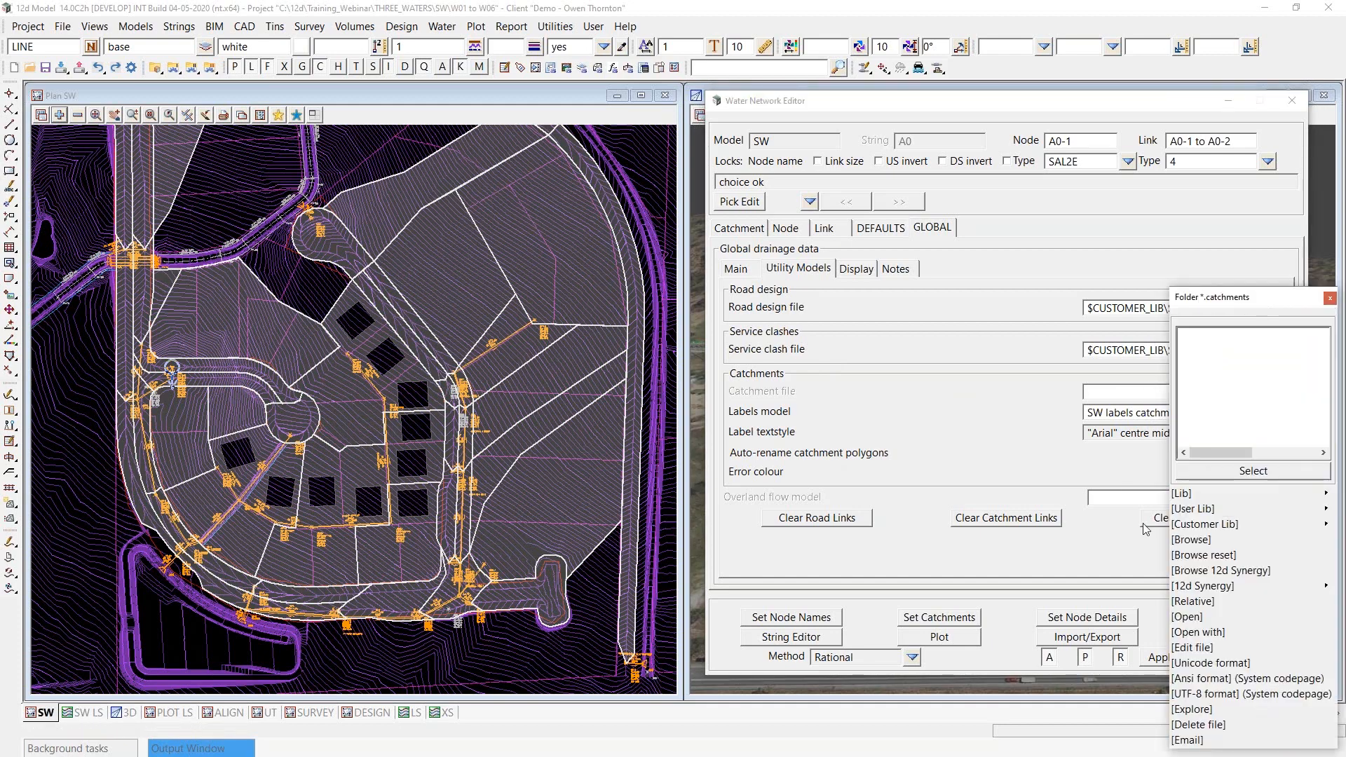
mouse_move(1325, 527)
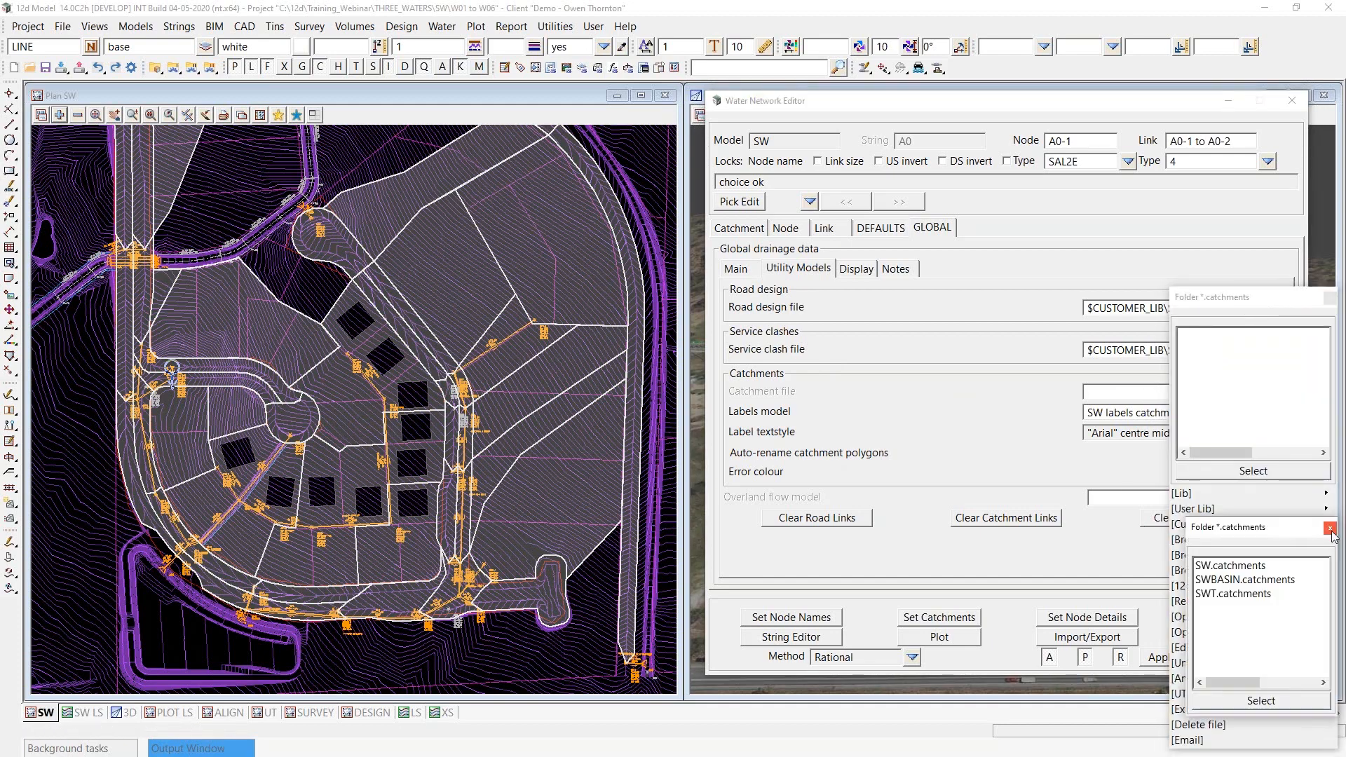
left_click(1211, 566)
double_click(1211, 567)
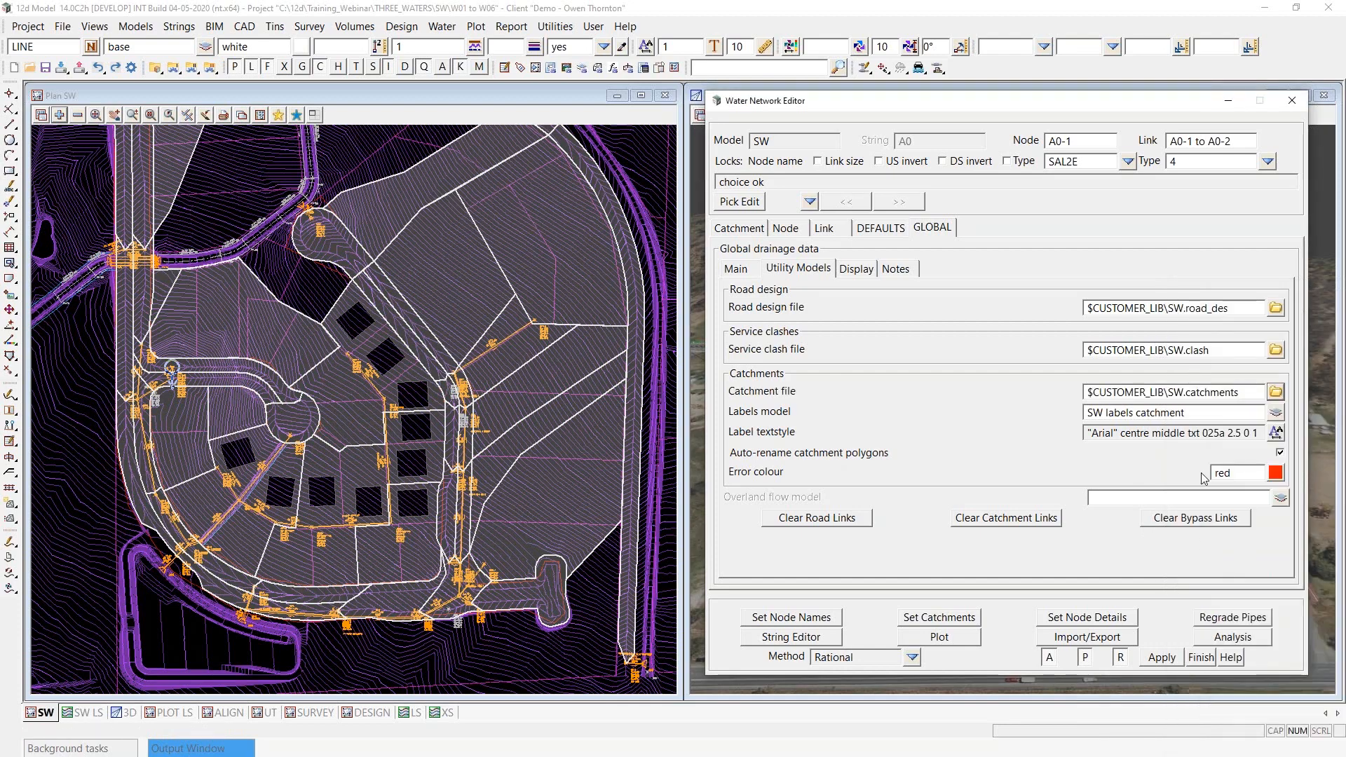
- Open the SW.catchments file for editing and examine its catchment polygon, impervious Tc and pervious Tc model columns
left_click(1276, 391)
left_click(1192, 617)
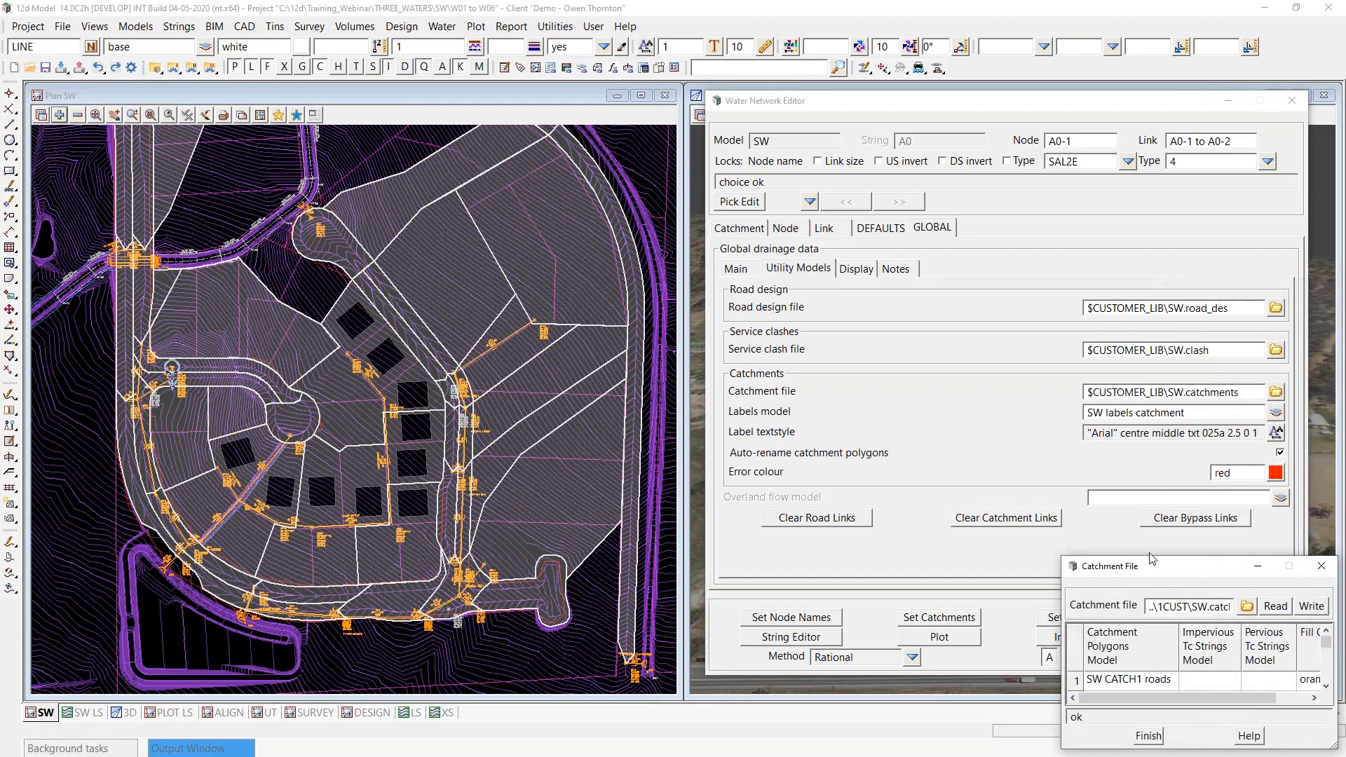
left_click_drag(971, 411, 610, 326)
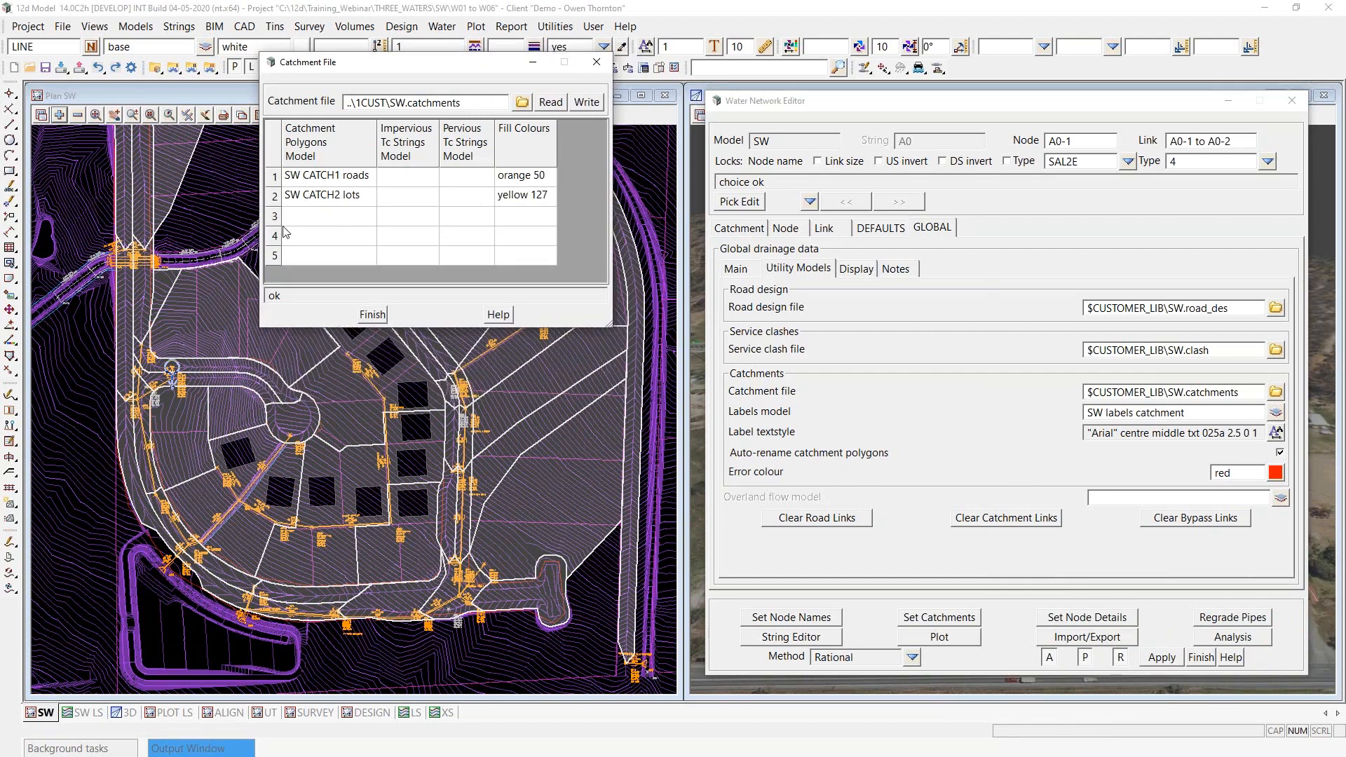
left_click_drag(273, 179, 316, 256)
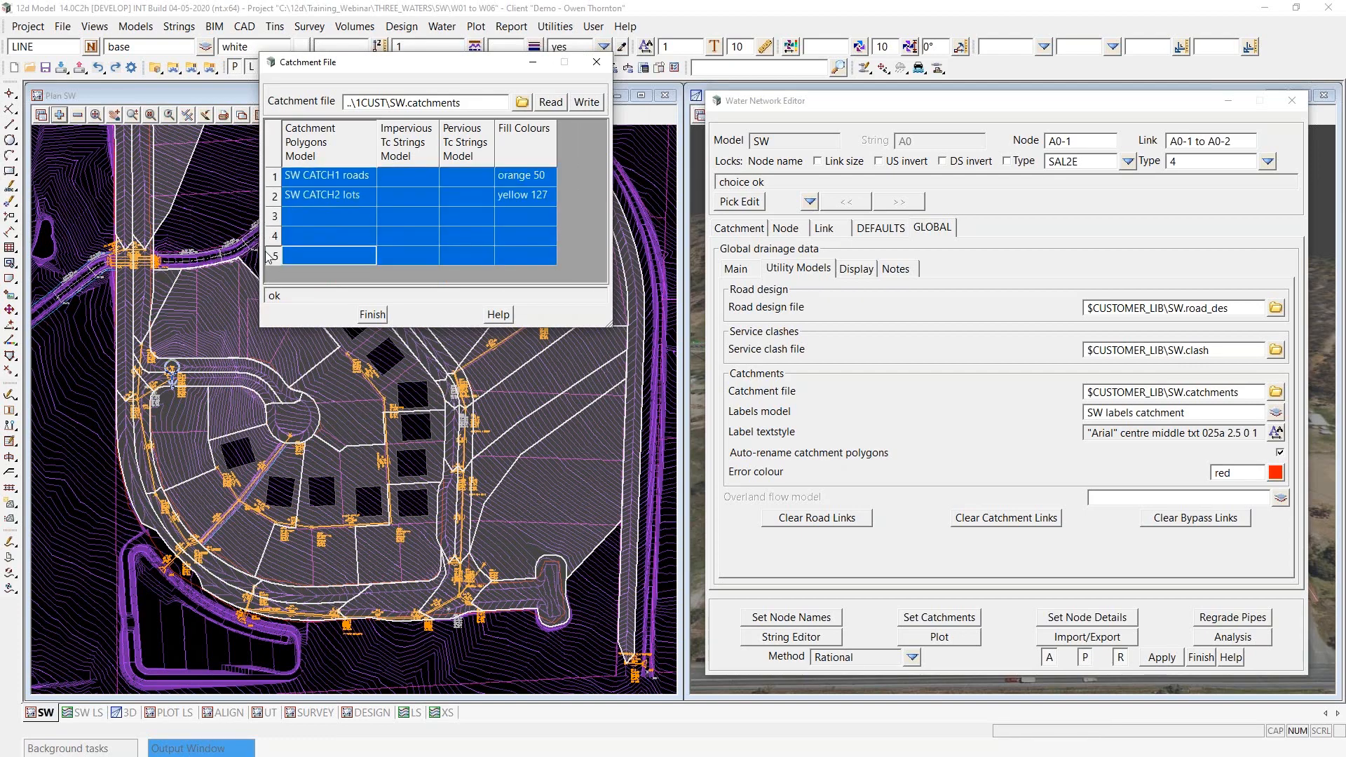
left_click(314, 219)
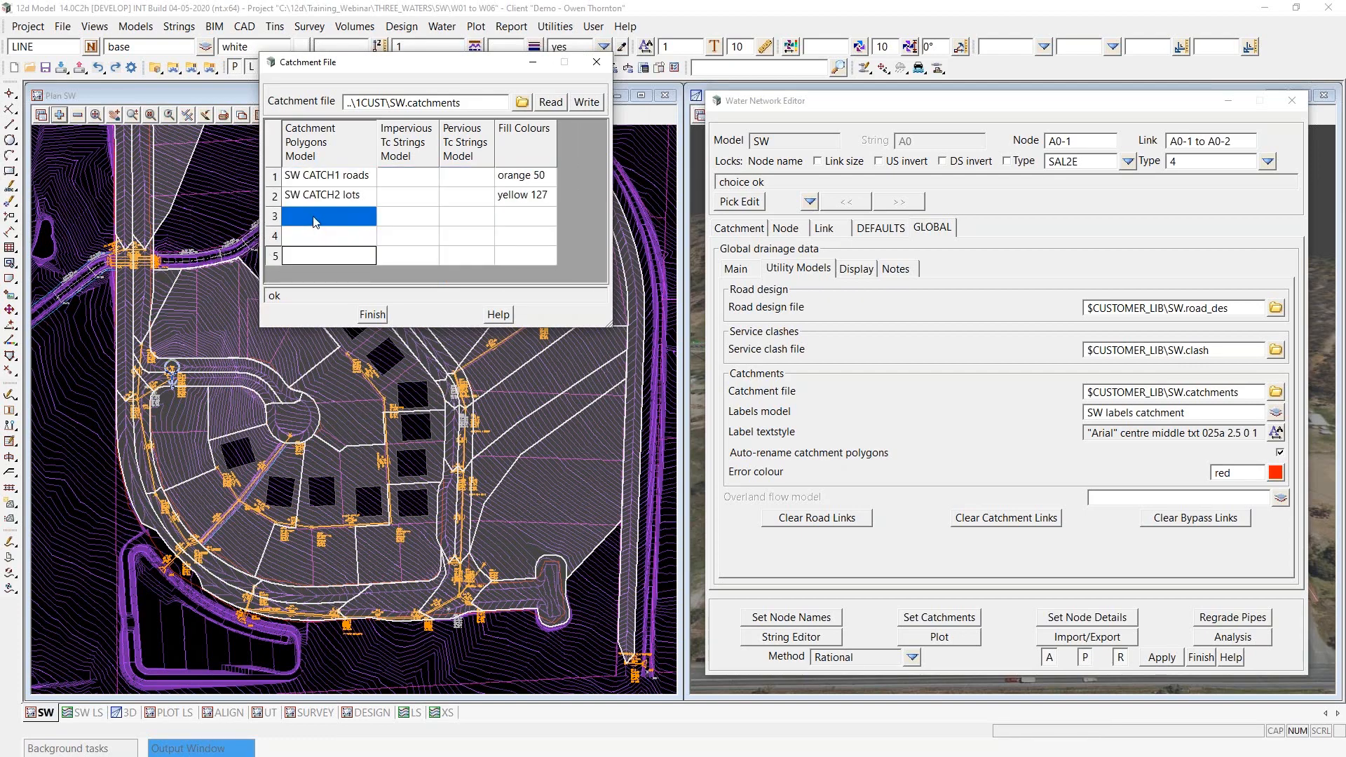
left_click(312, 199)
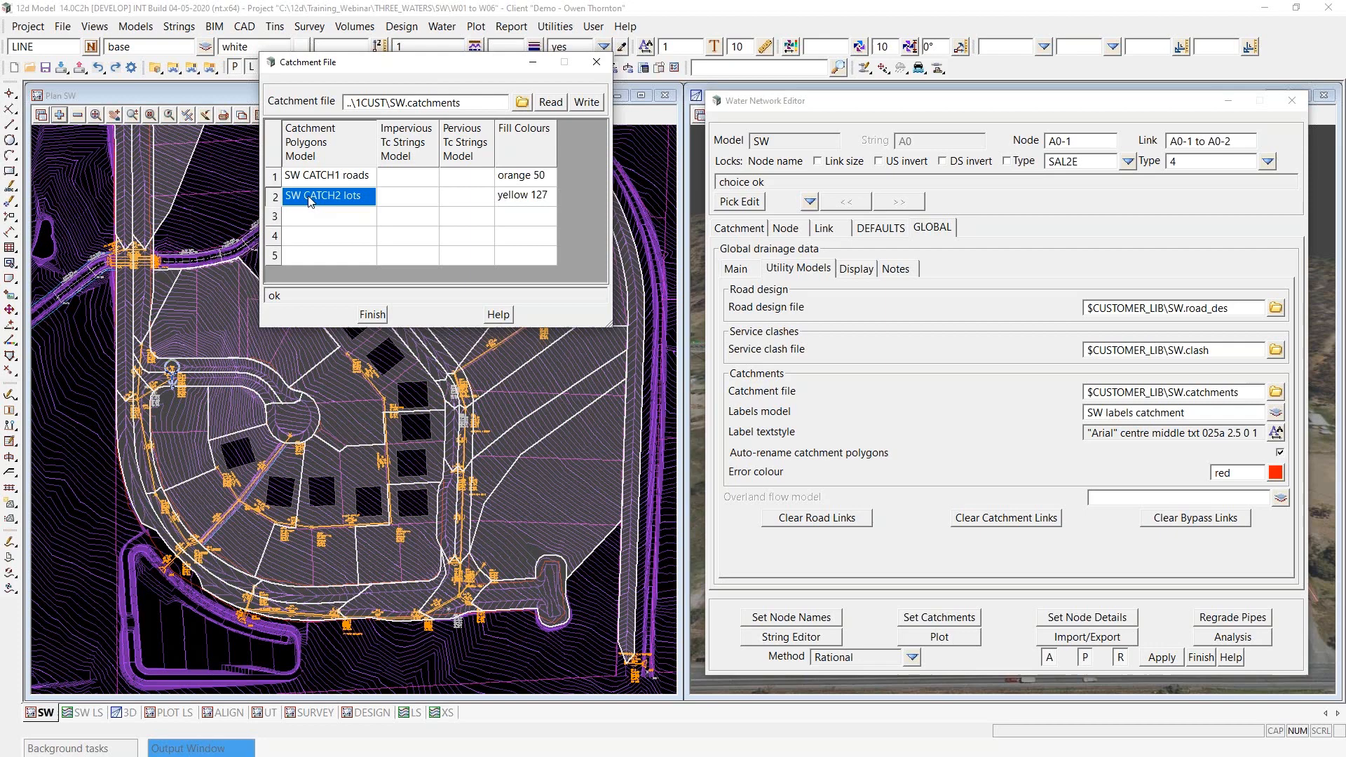
left_click(406, 144)
left_click(466, 143)
left_click(406, 146)
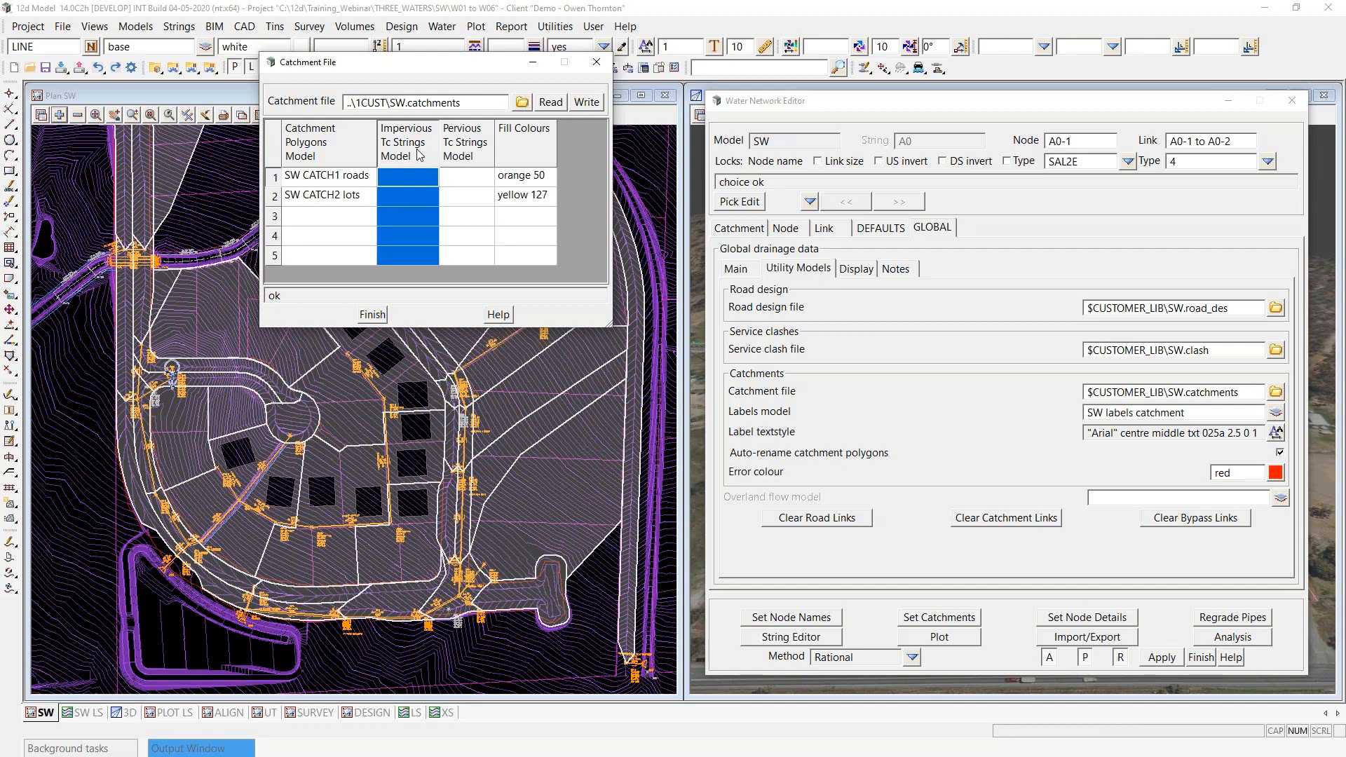
- Check the fill colours assigned to the road and lot catchment models
left_click(524, 183)
left_click(524, 191)
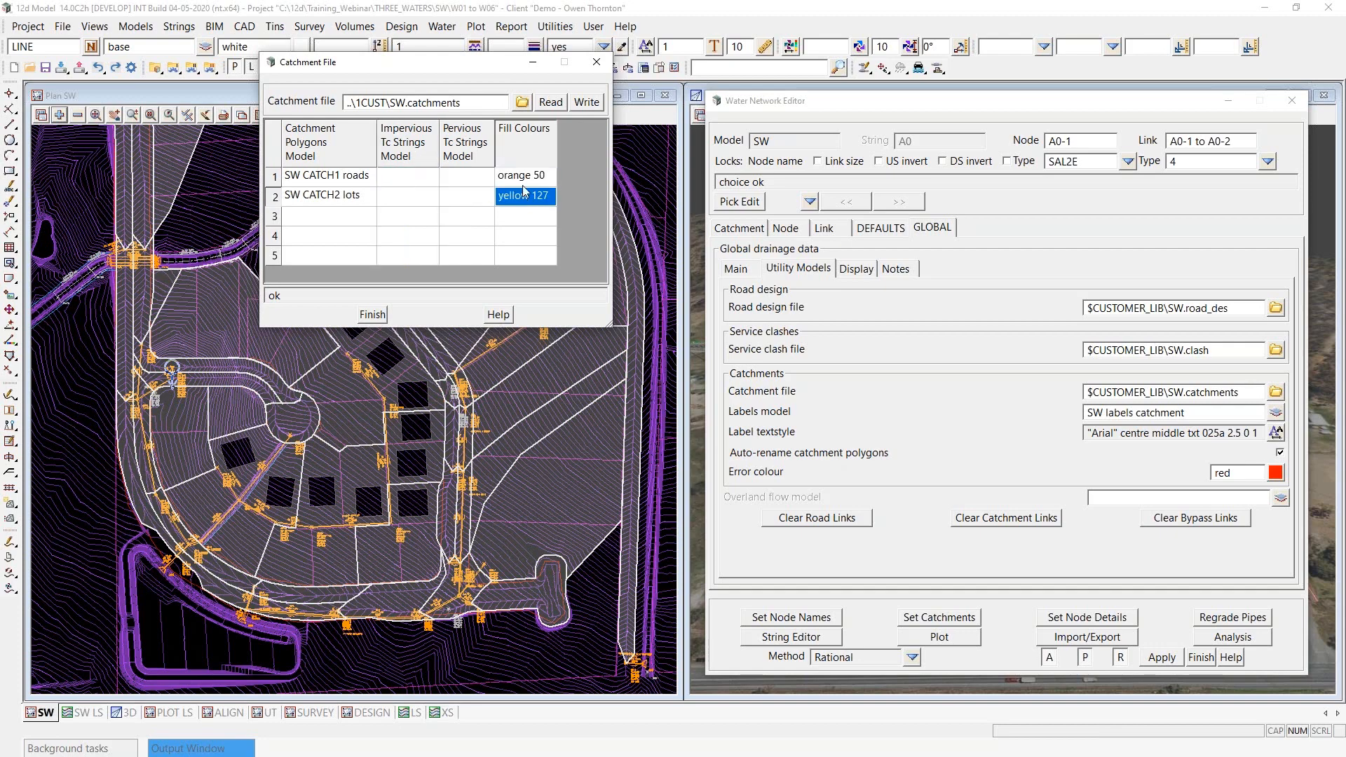
left_click(525, 180)
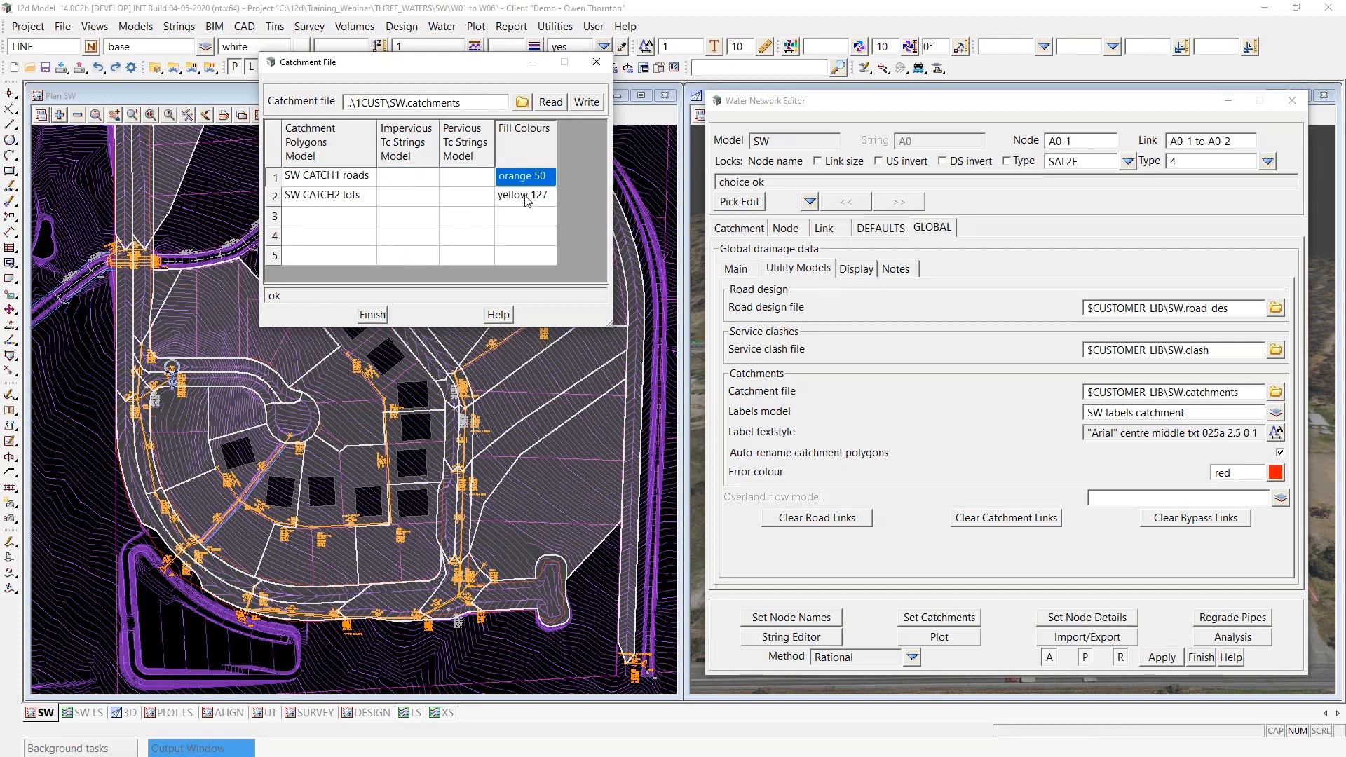
left_click(523, 196)
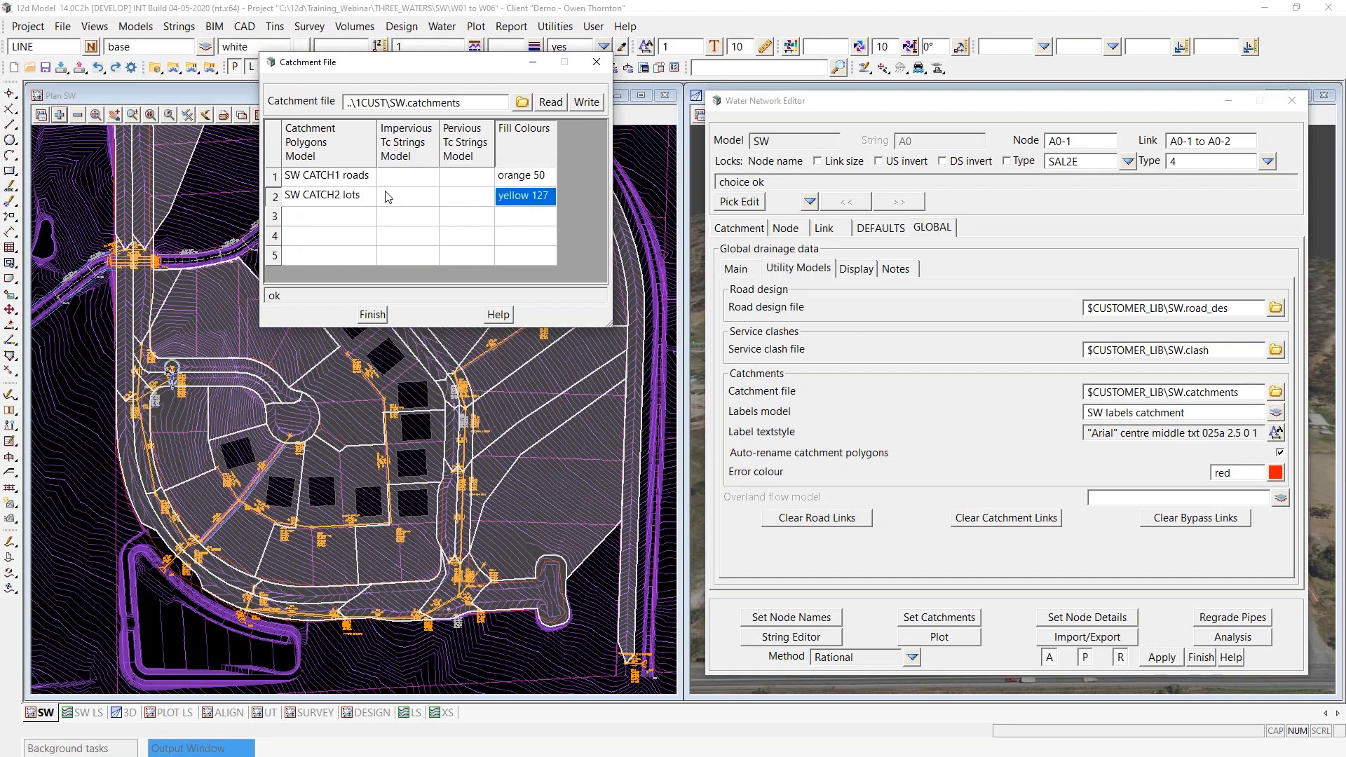
- Review the SW CATCH1 roads and SW CATCH2 lots entries as catchment sets, and close the catchment file editor
left_click(332, 179)
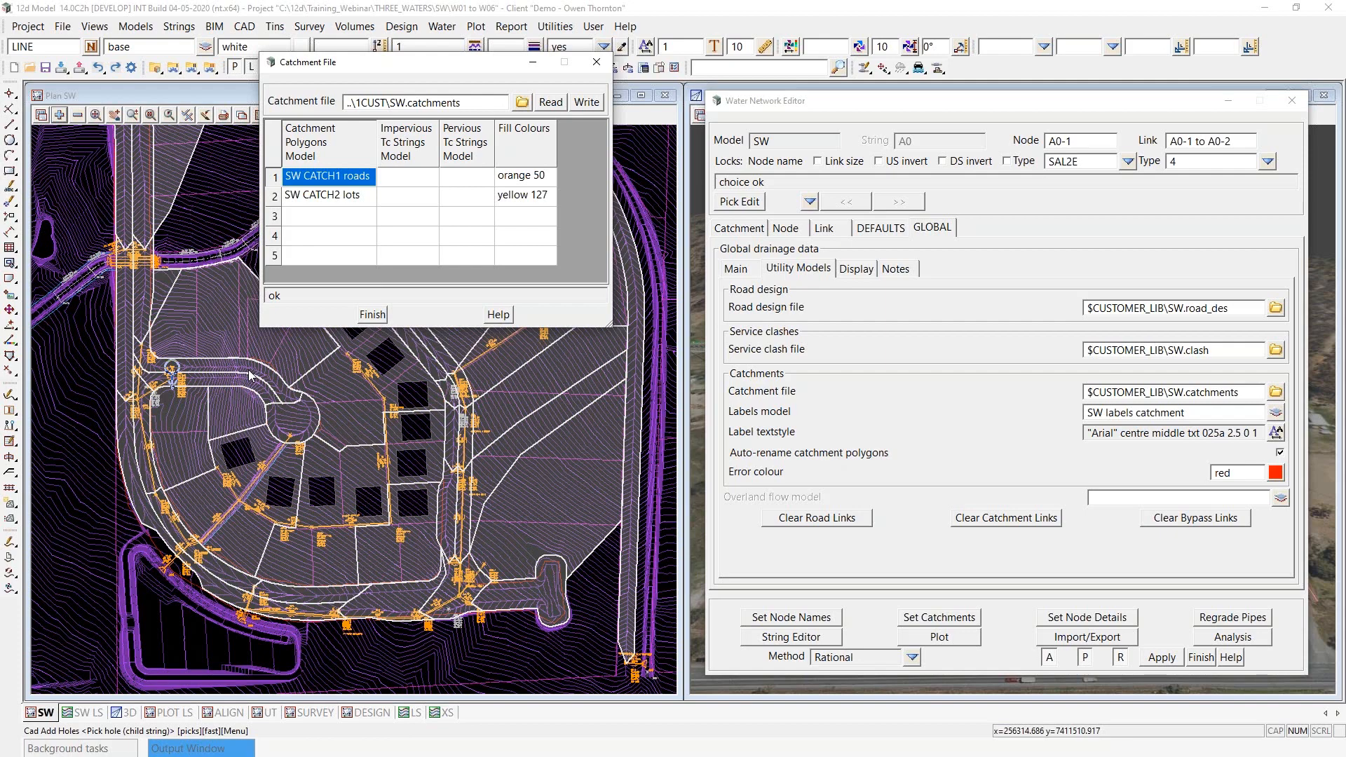
left_click(408, 234)
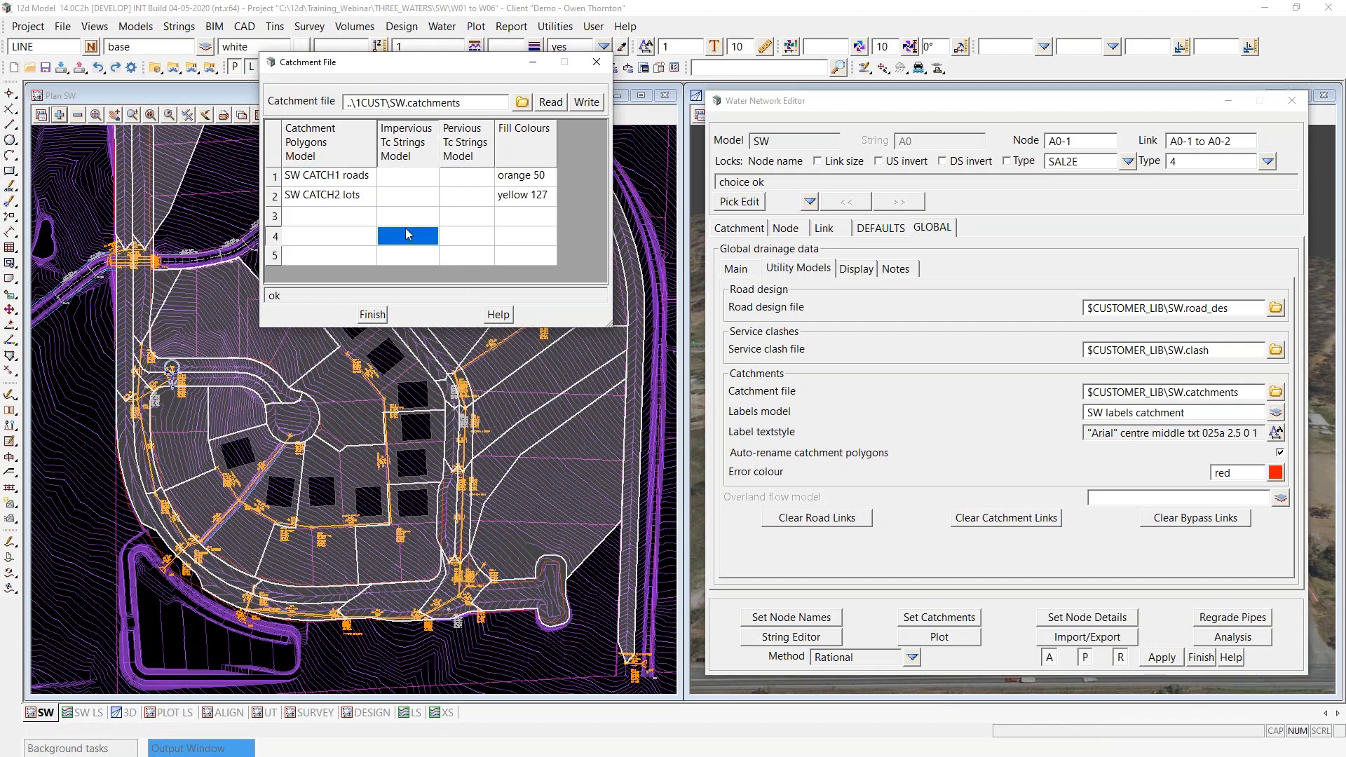
left_click(353, 188)
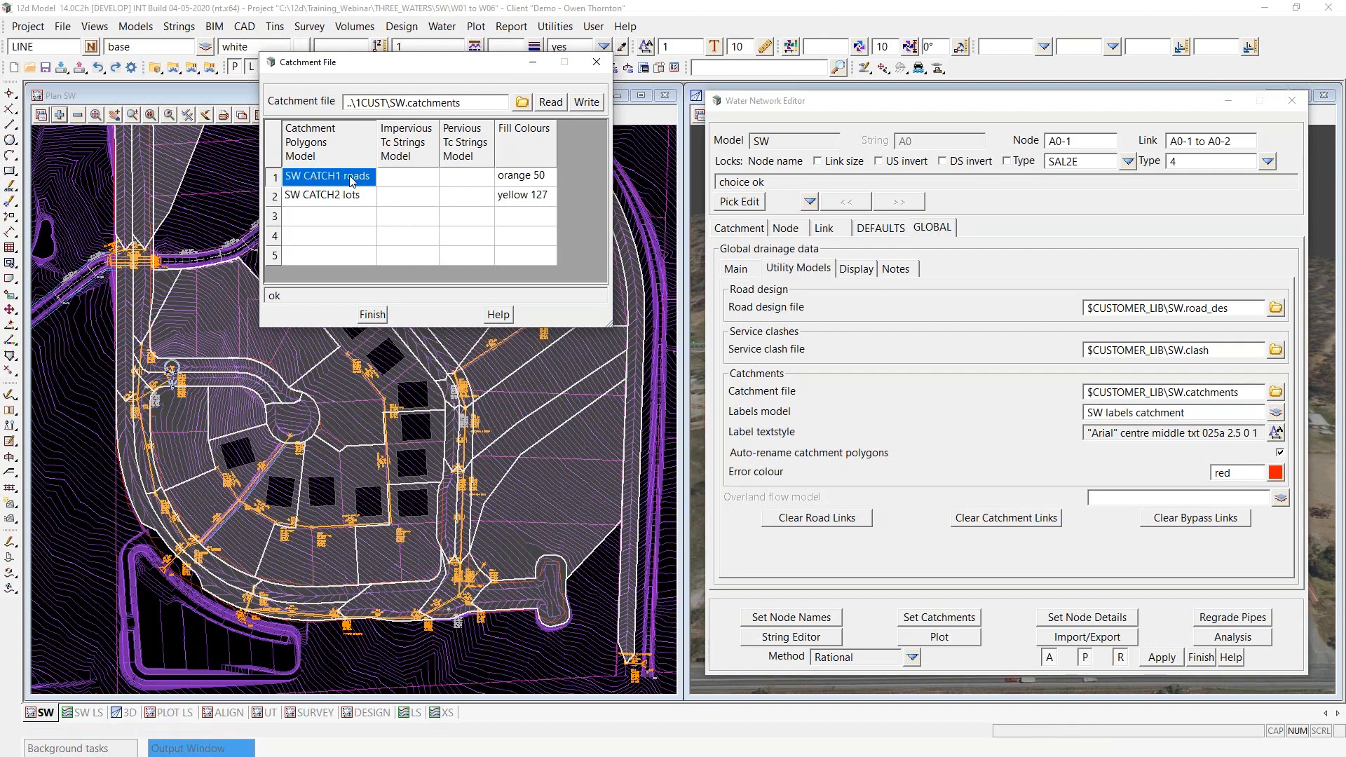
left_click(328, 202)
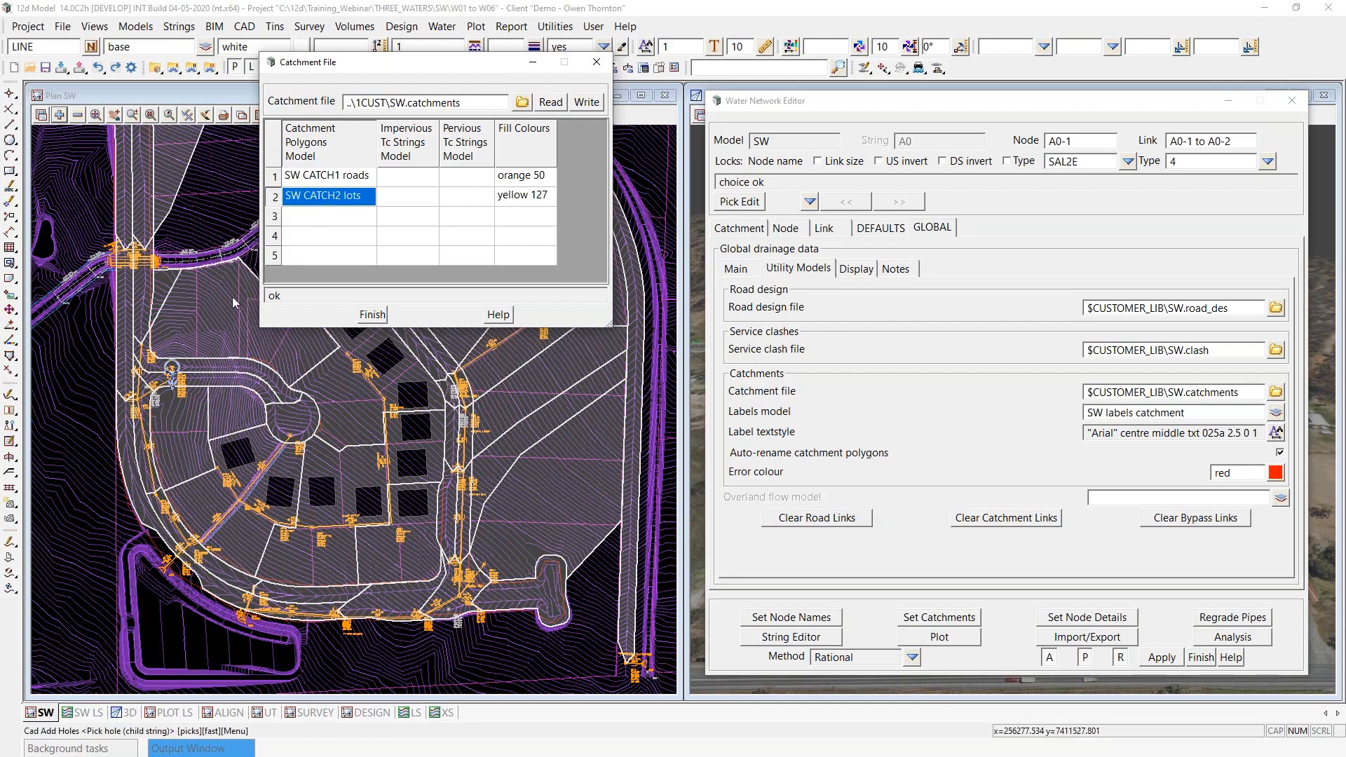
left_click(332, 202)
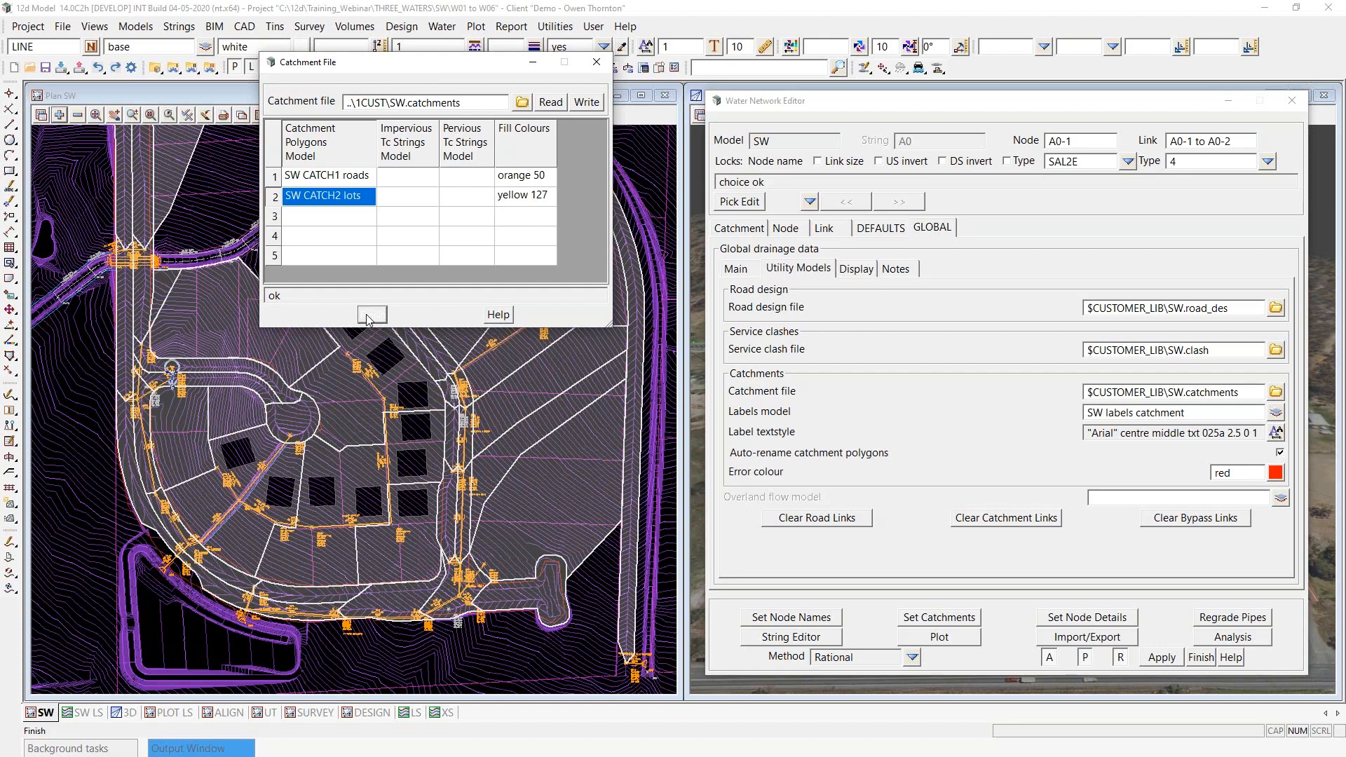
left_click(371, 315)
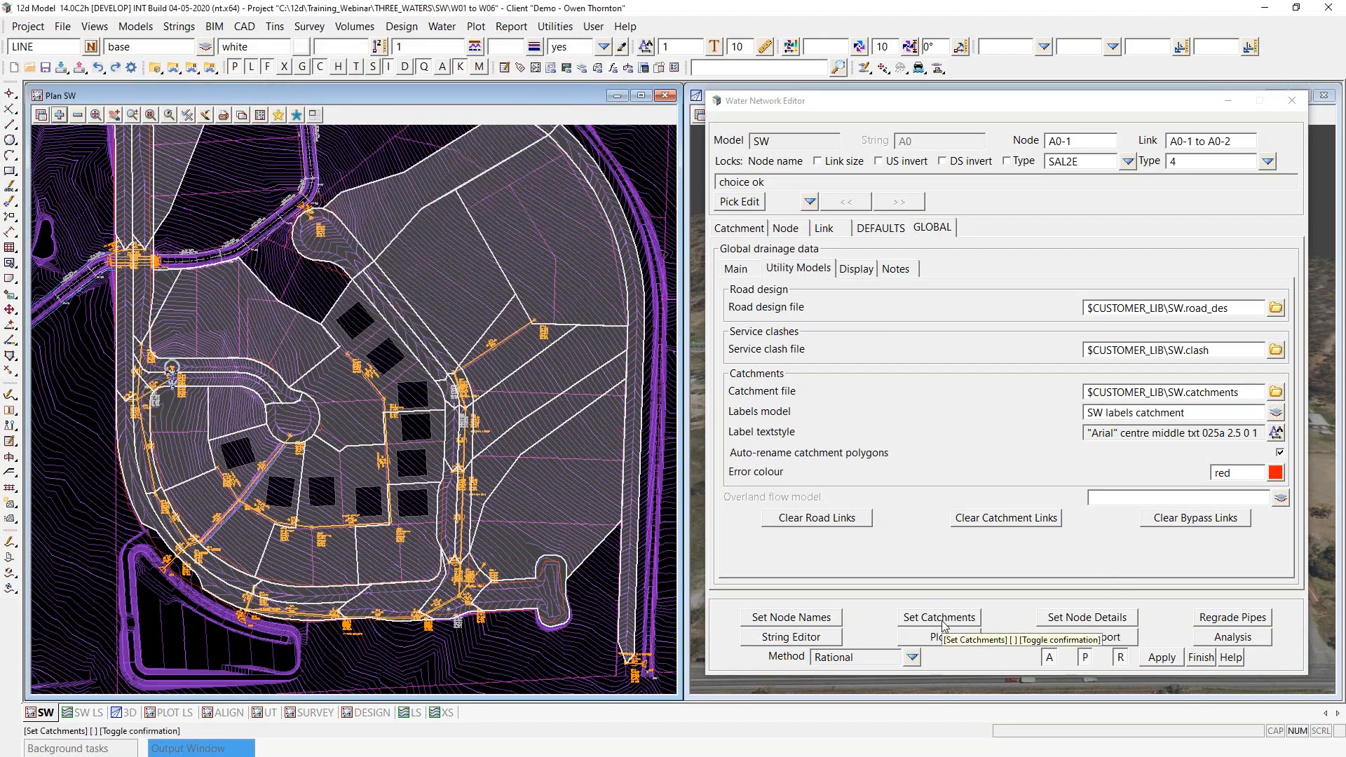
- Set the catchments for the SW network from the catchment file and check the error colour setting
left_click(940, 617)
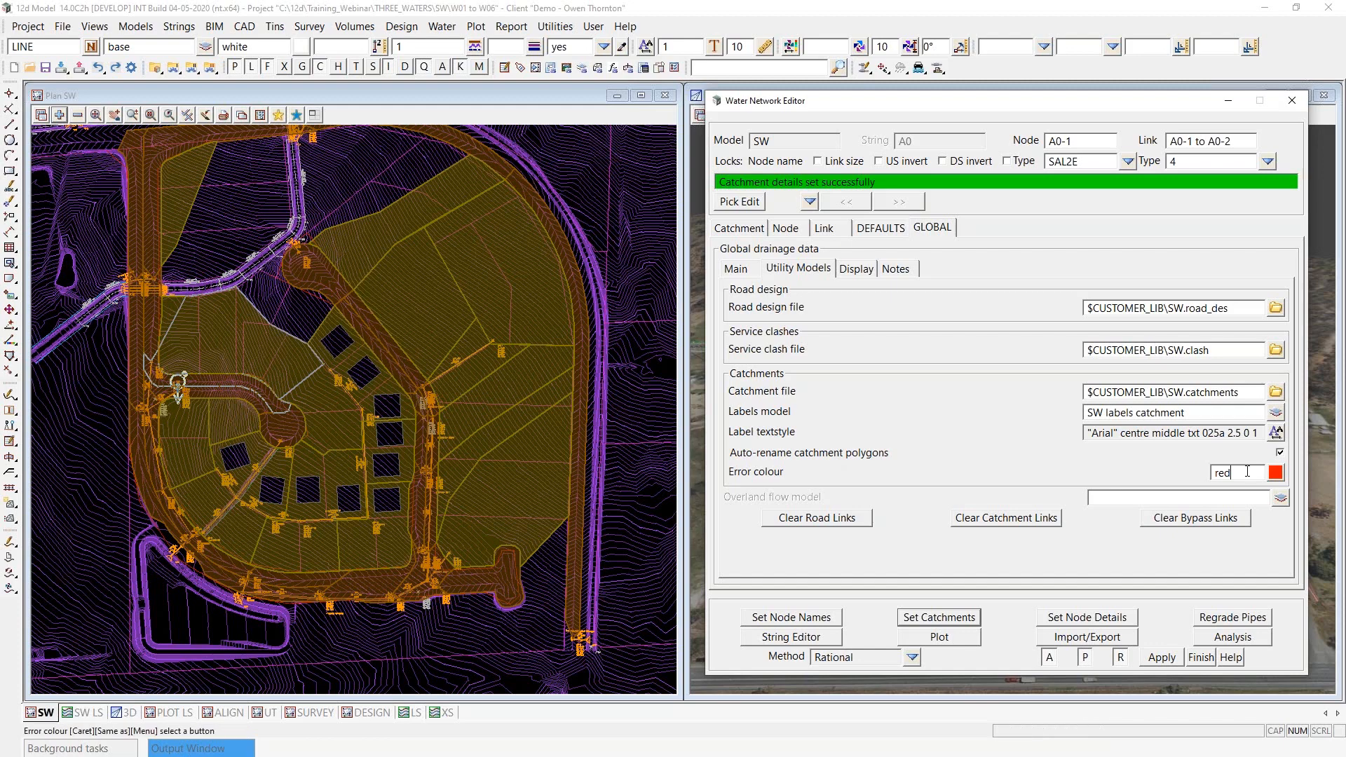
double_click(1223, 473)
left_click(1246, 474)
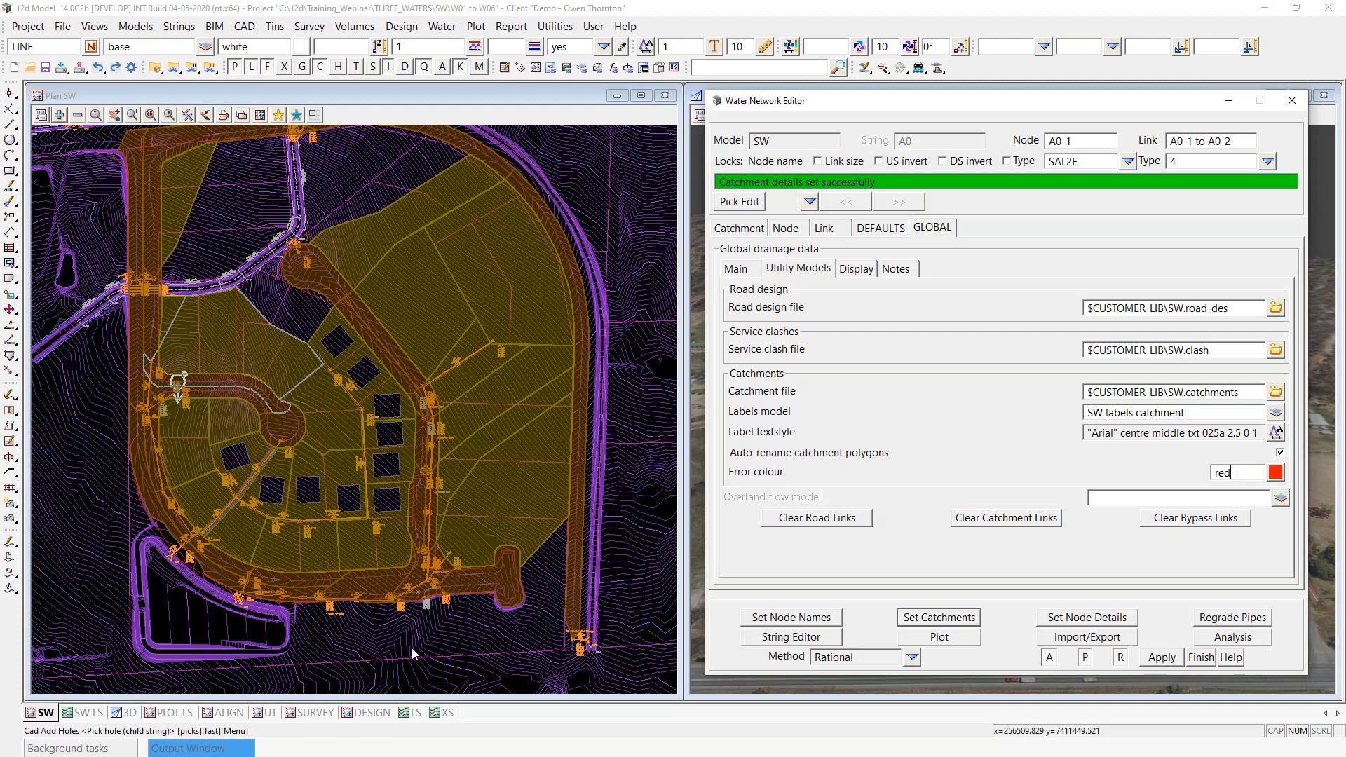
- Check the catchment labels model name and add the SW labels catchment model to the SW plan view
scroll(414, 655, "down", 1)
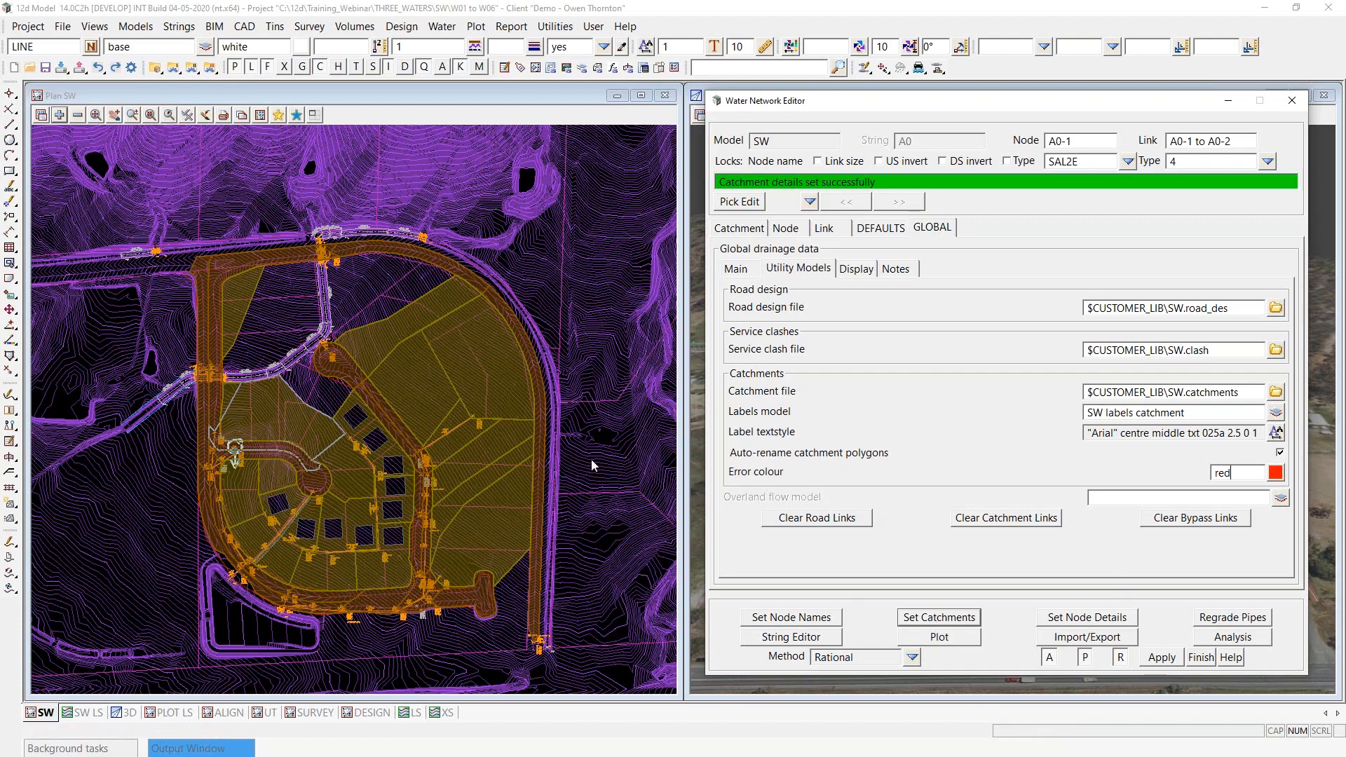
triple_click(1174, 413)
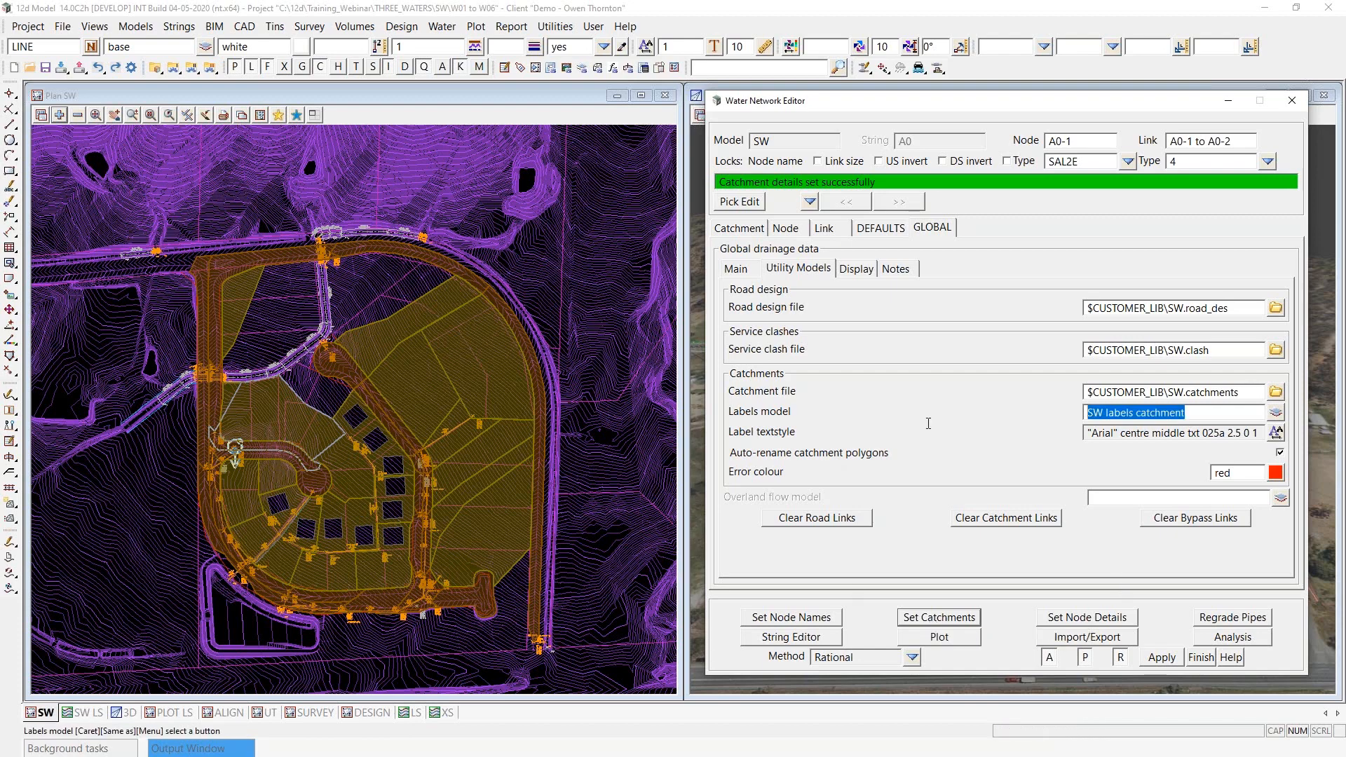
left_click(59, 117)
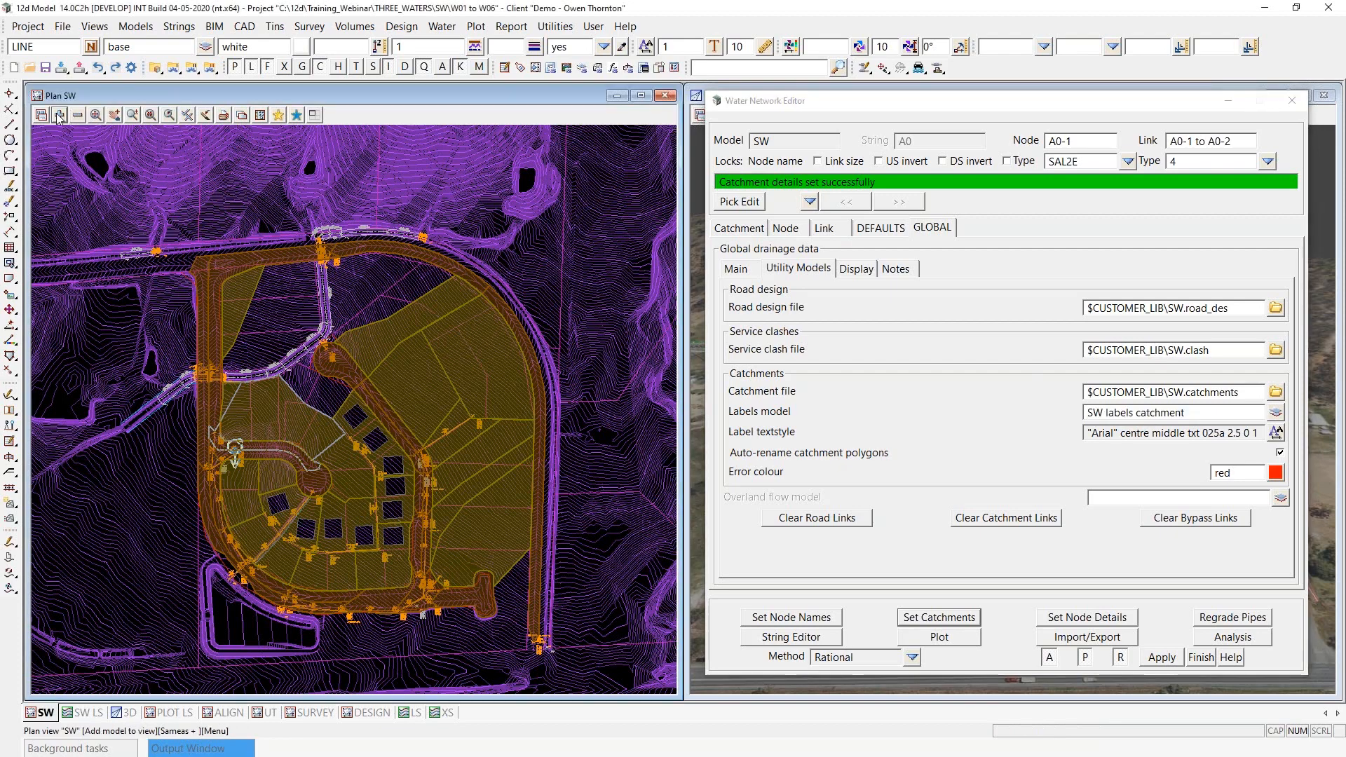
scroll(97, 578, "down", 3)
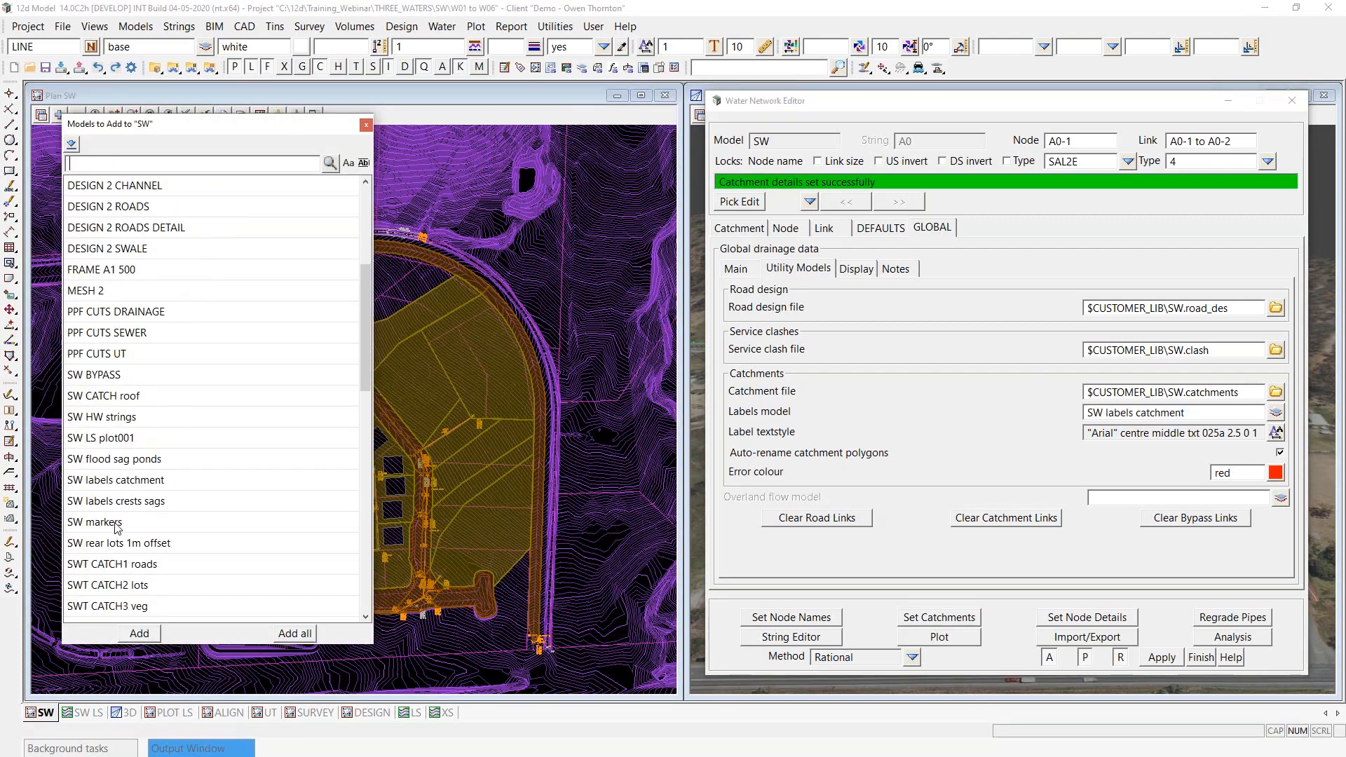
left_click(130, 482)
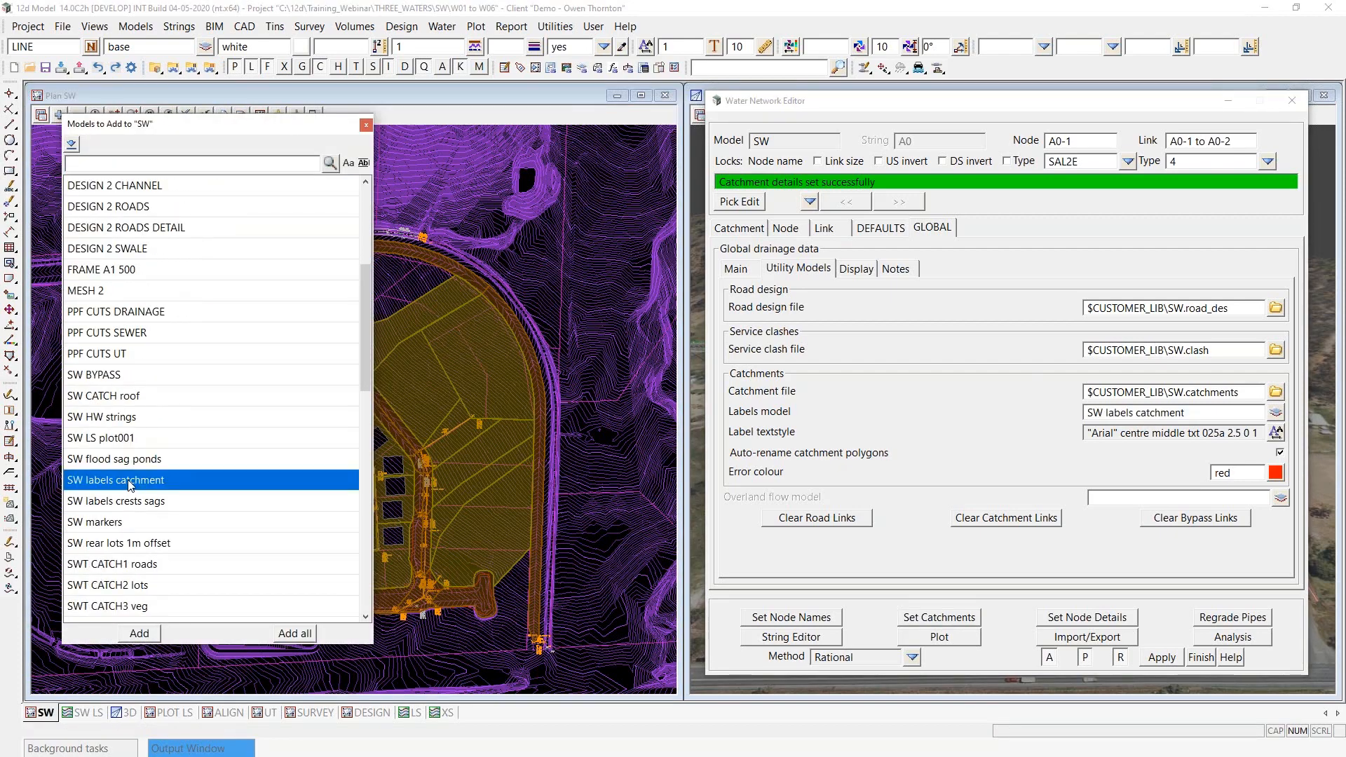
double_click(129, 482)
- Examine the catchment name and area labels on the road and lot polygons around node B6-1 in the plan view
scroll(305, 613, "up", 6)
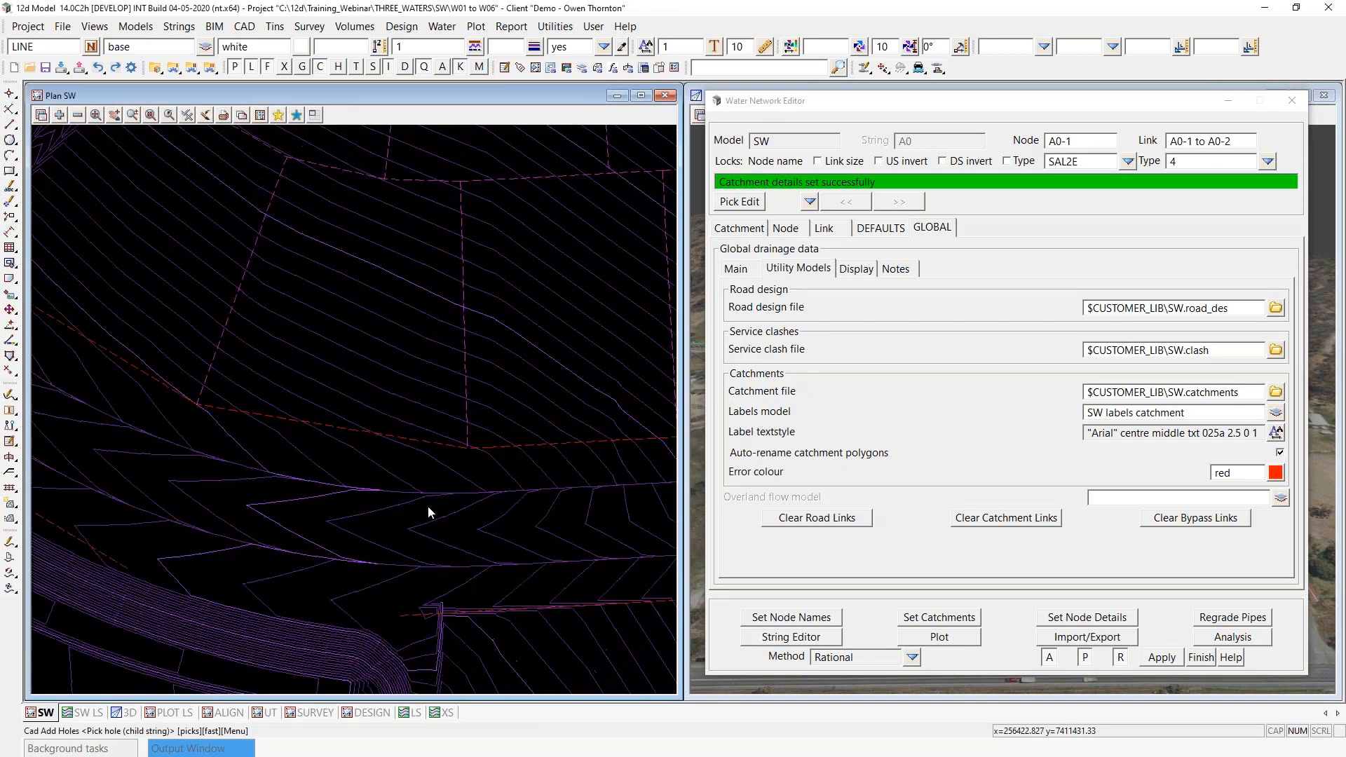
scroll(427, 506, "up", 2)
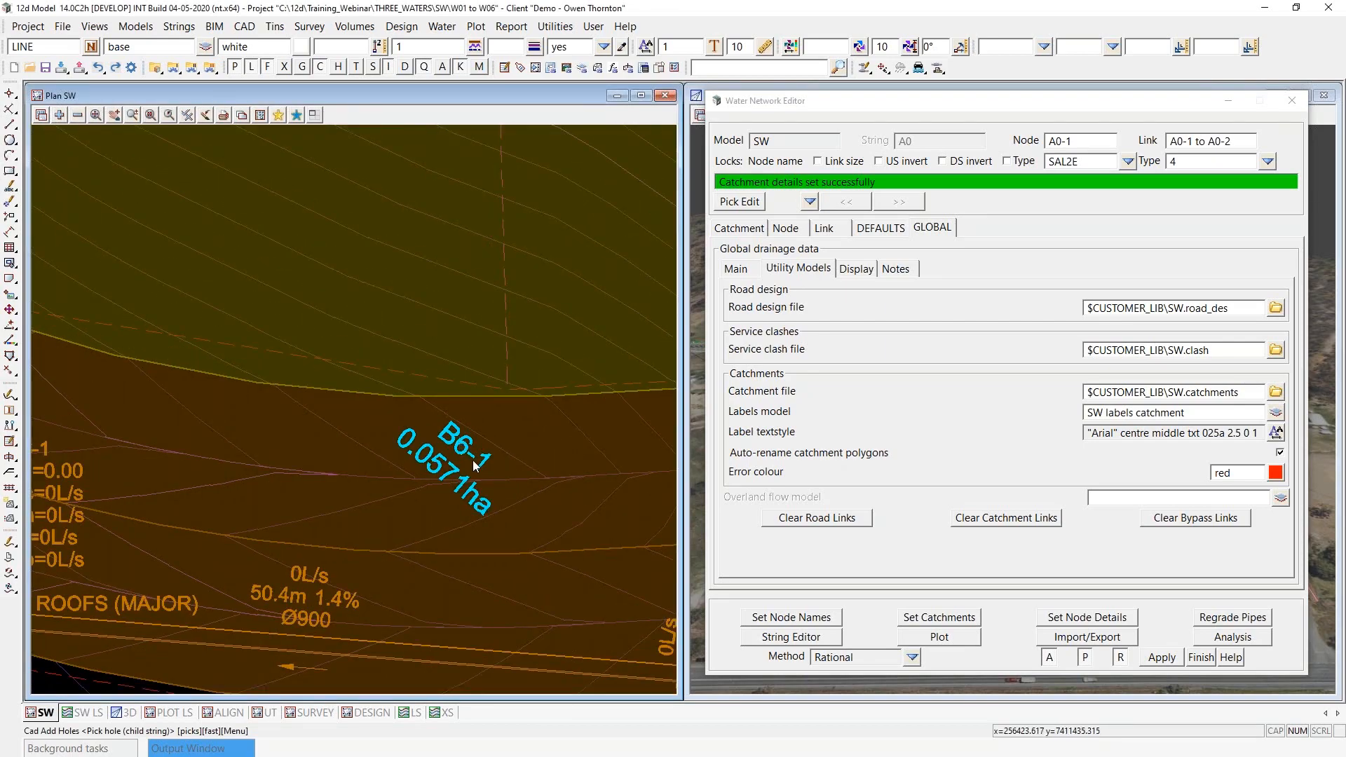
scroll(474, 464, "down", 2)
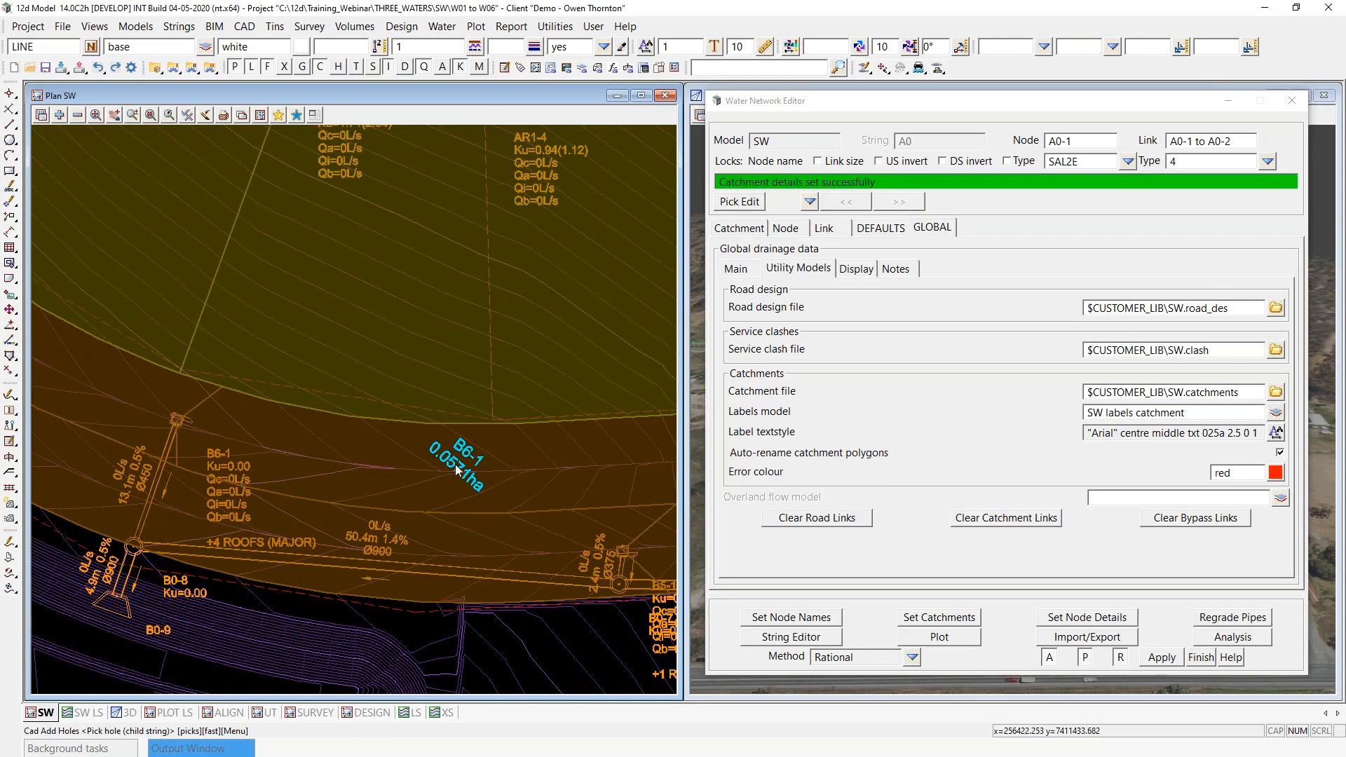
scroll(461, 468, "up", 1)
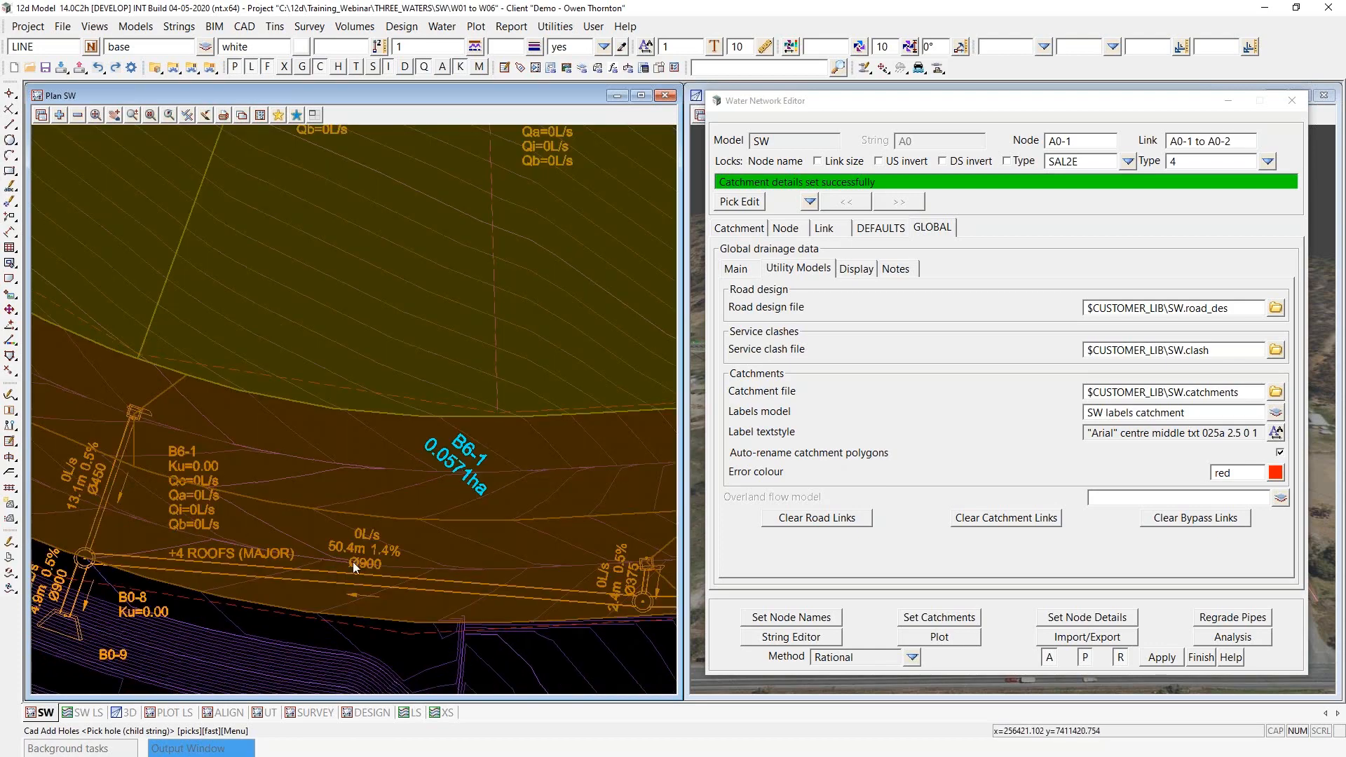
scroll(353, 562, "down", 1)
scroll(353, 562, "down", 1)
scroll(352, 568, "down", 2)
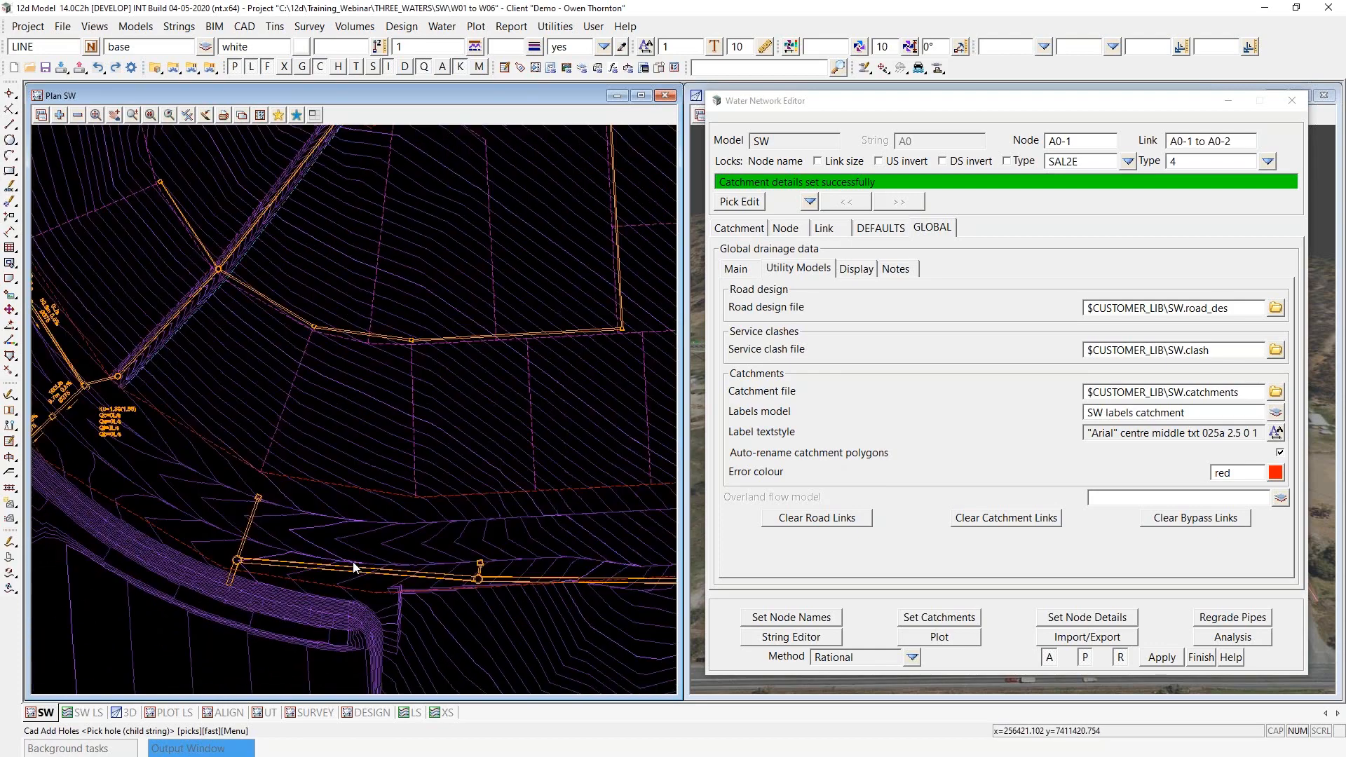
scroll(500, 293, "up", 1)
scroll(503, 291, "up", 2)
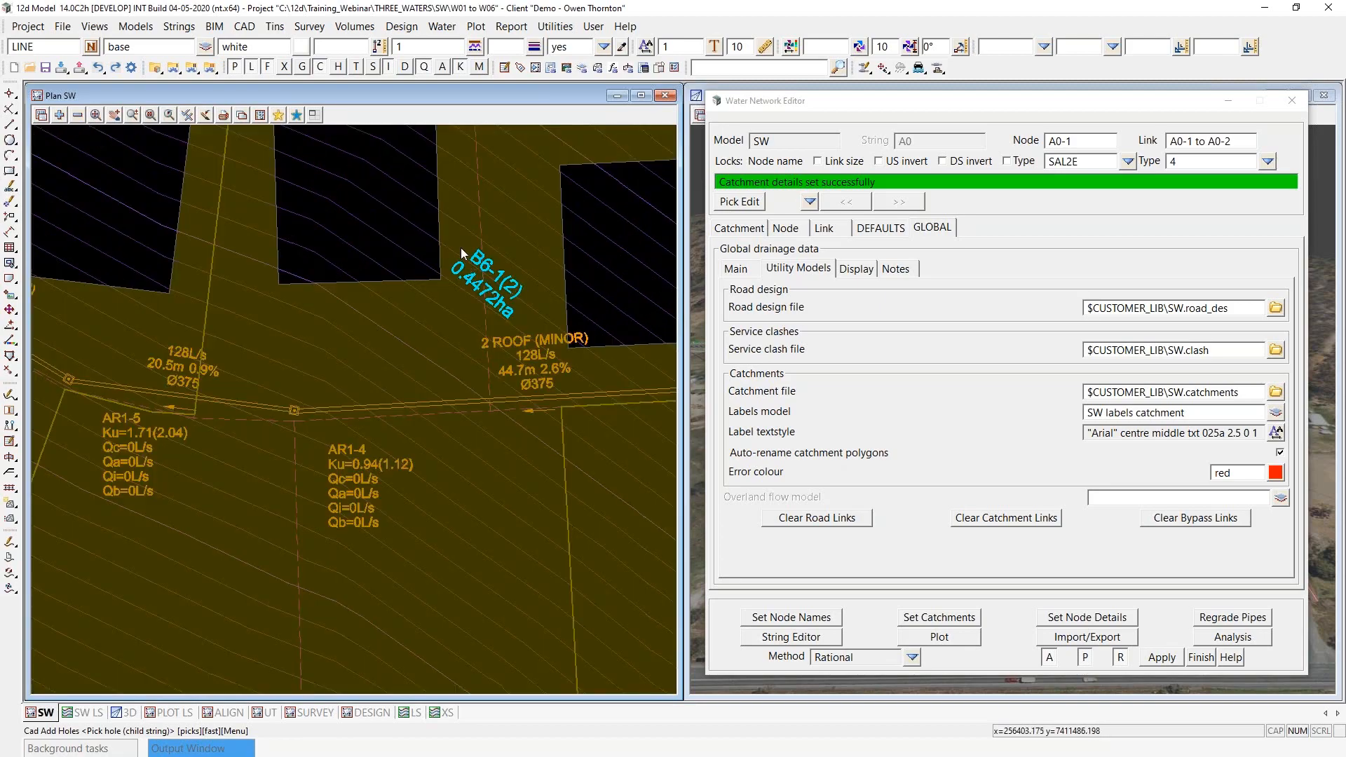
scroll(486, 280, "down", 3)
scroll(384, 413, "down", 2)
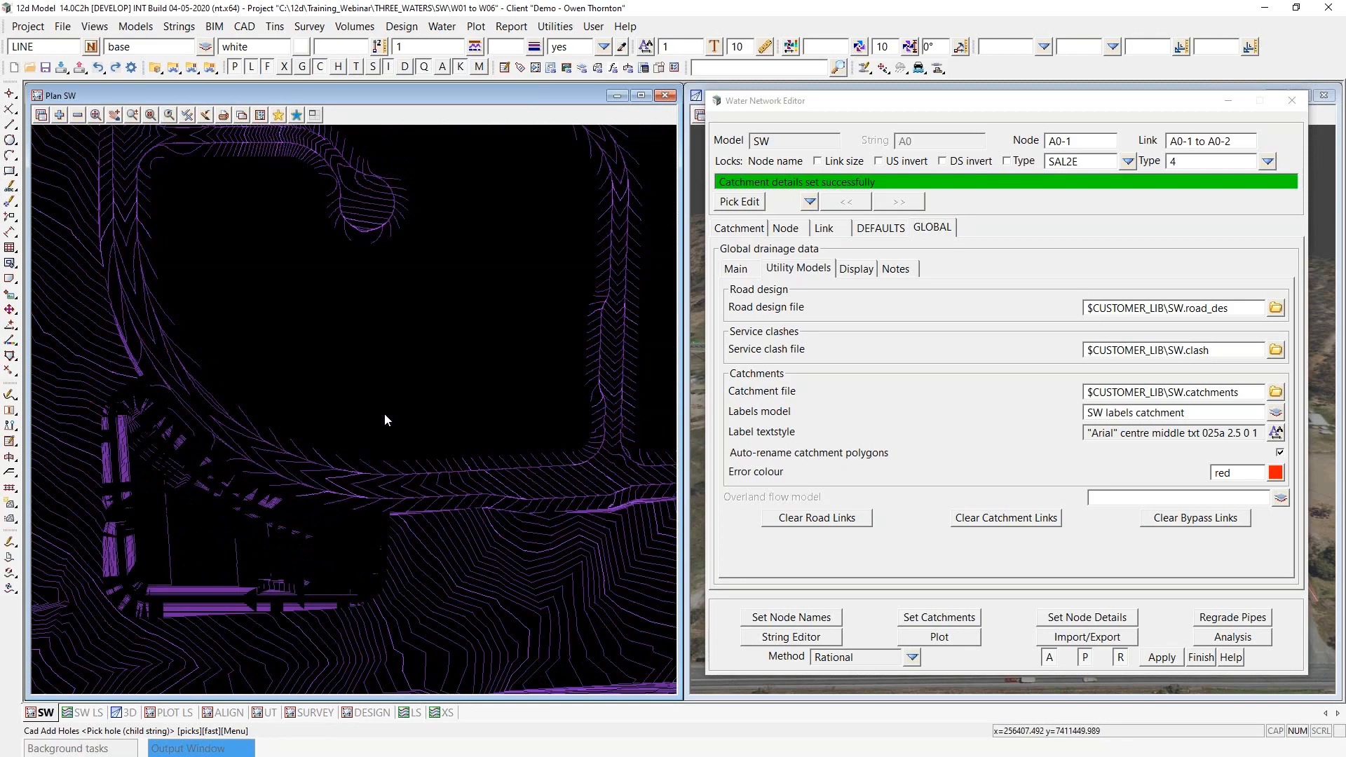
scroll(155, 632, "up", 3)
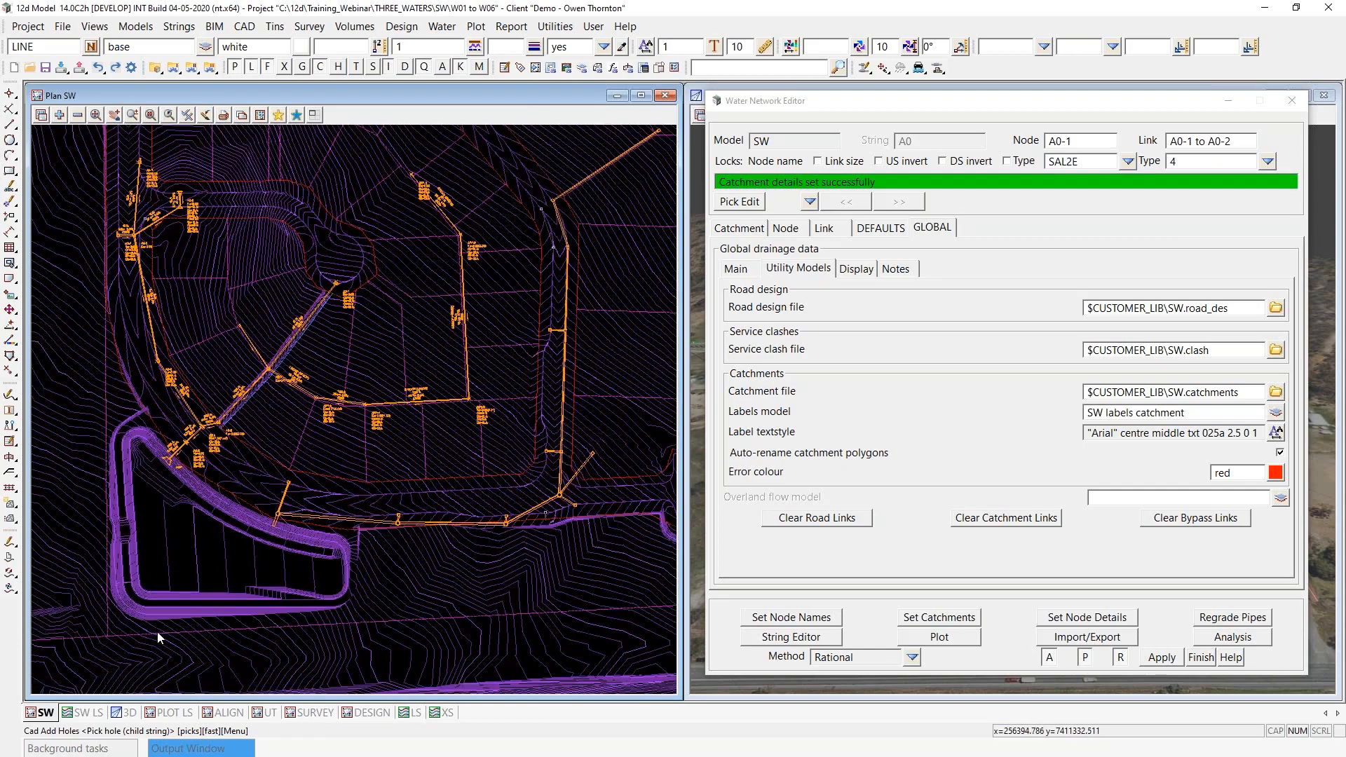
scroll(204, 593, "down", 1)
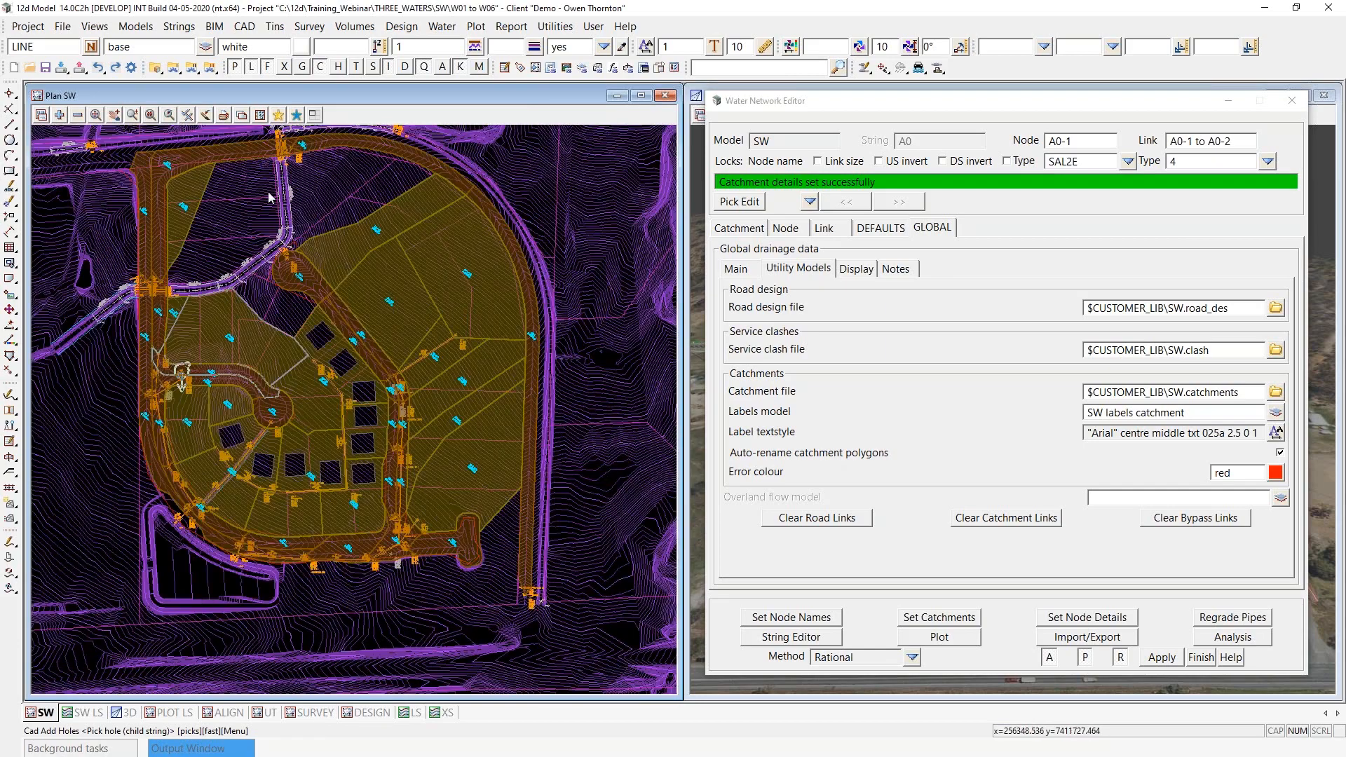
- Send the SW CATCH1 roads and SW CATCH2 lots models to the back of the SW plan view, and send the tins and rasters to back
left_click(59, 115)
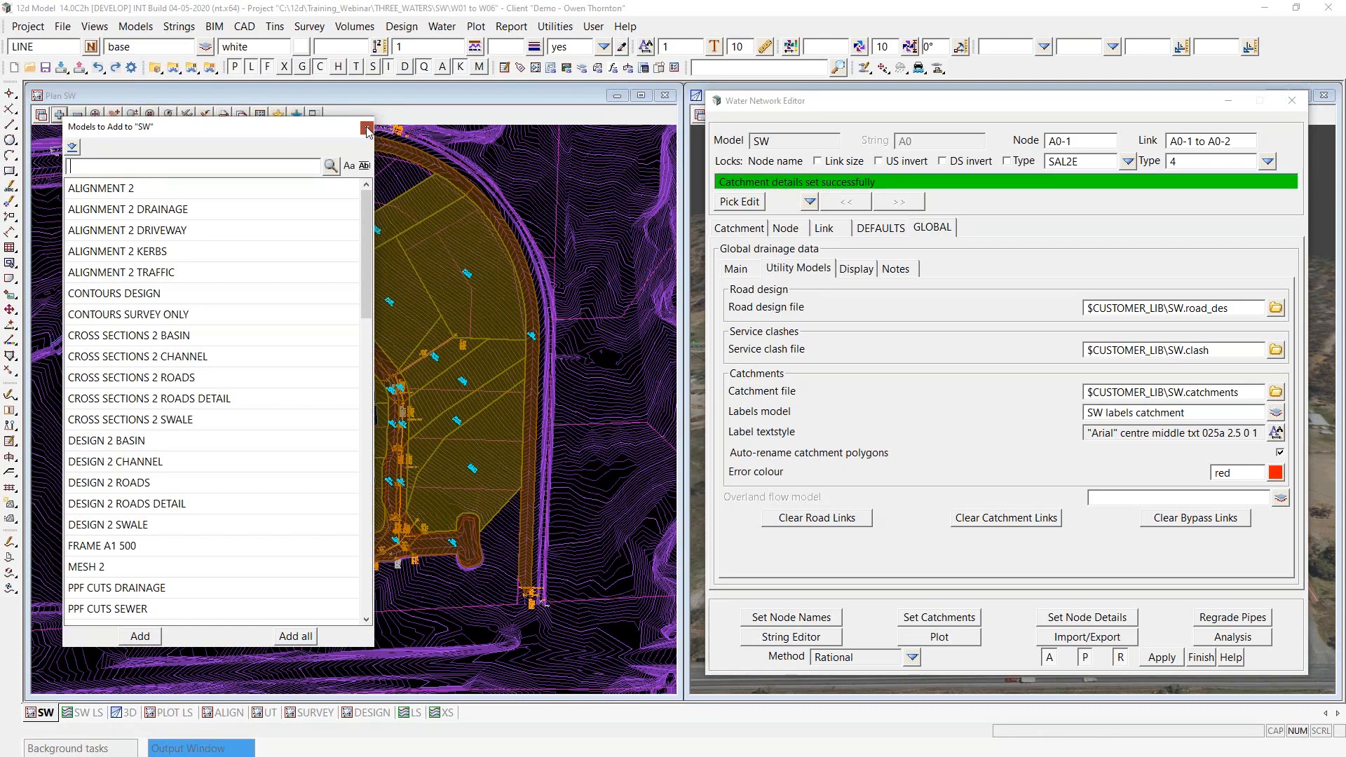
left_click(368, 130)
left_click(42, 115)
mouse_move(67, 144)
left_click(221, 338)
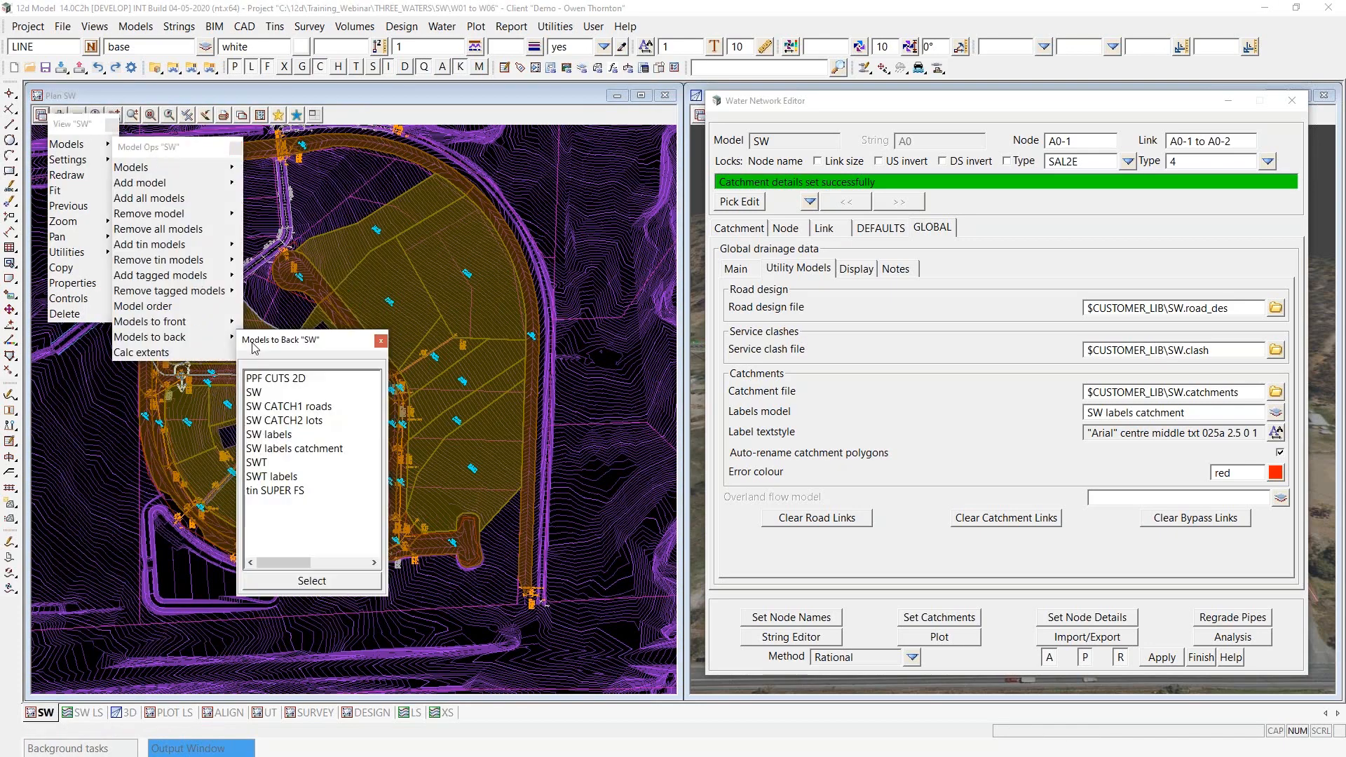
left_click(313, 407)
left_click(314, 421, "shift")
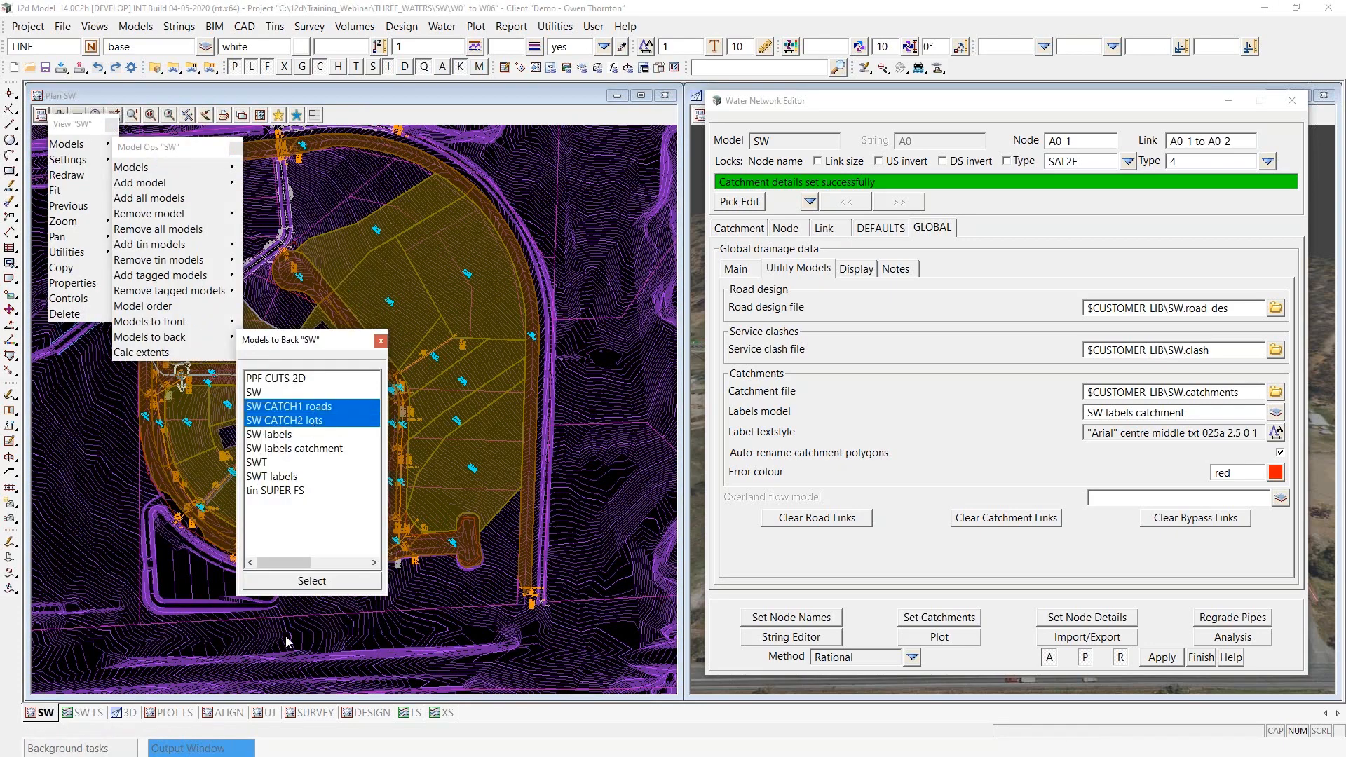
left_click(312, 582)
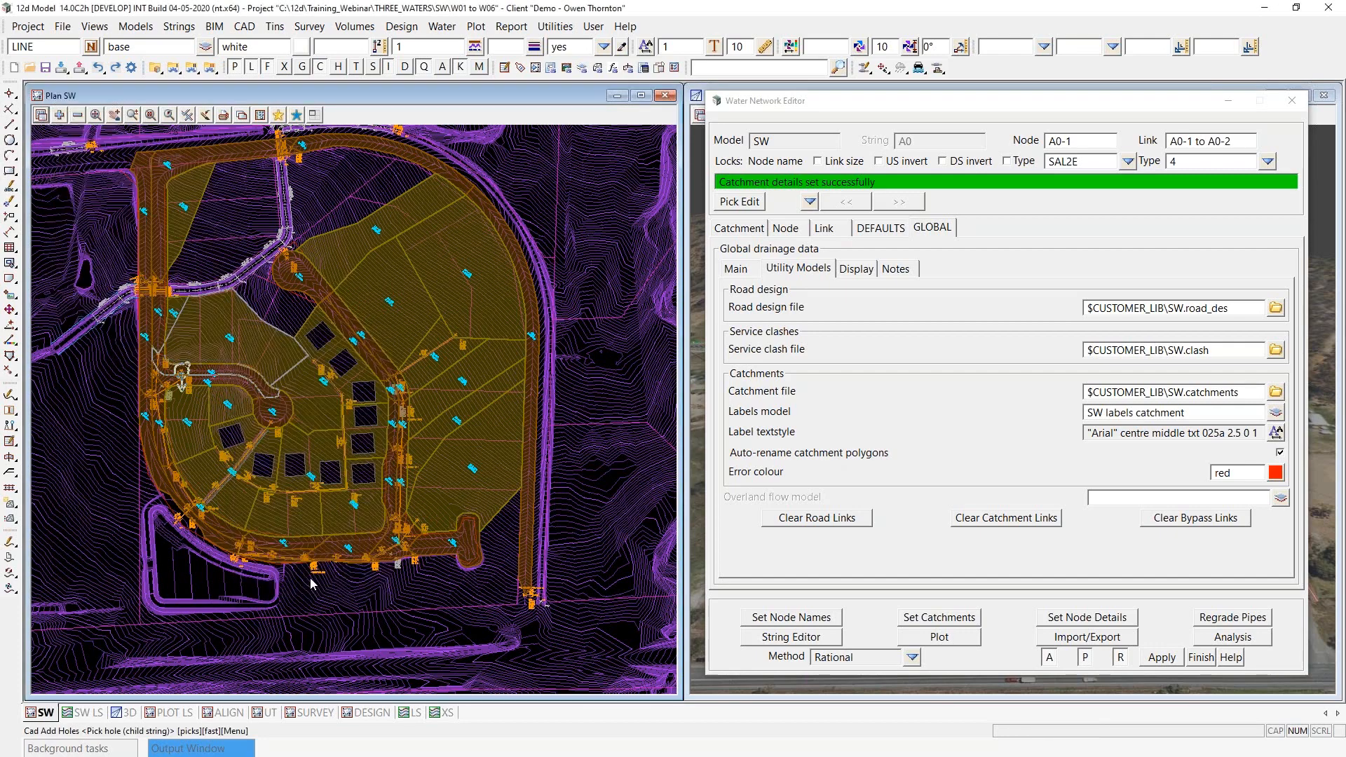
left_click(94, 26)
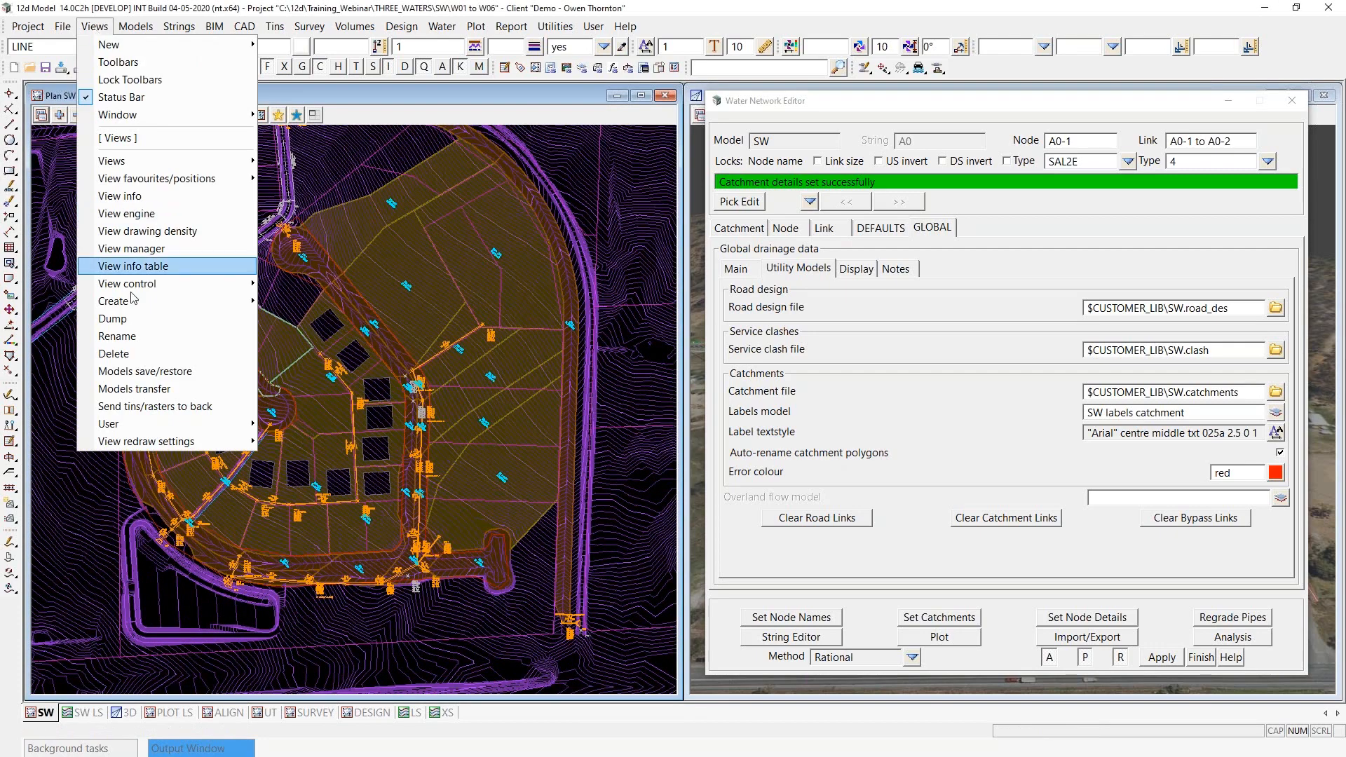
left_click(143, 407)
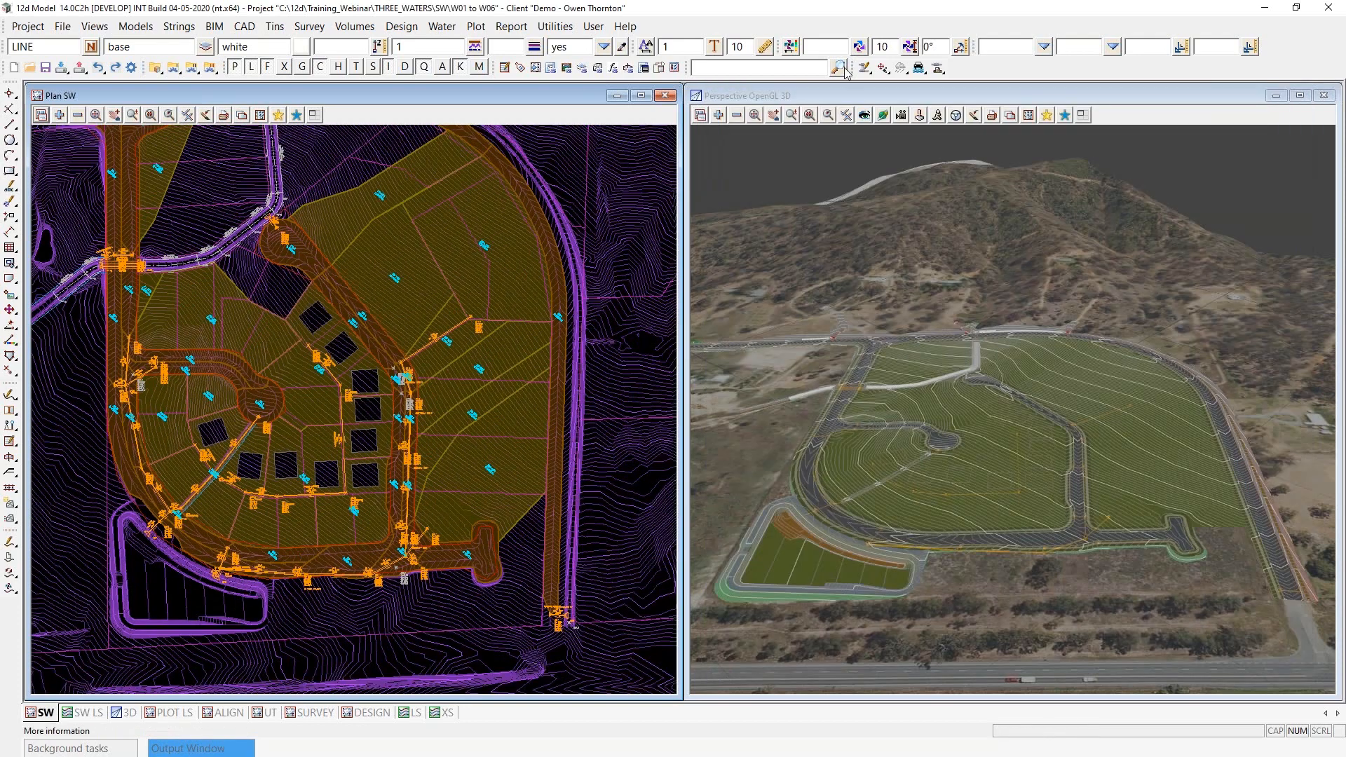
- Reopen the Water Network Editor and load string A0 of the SW model at node A0-1
left_click(864, 68)
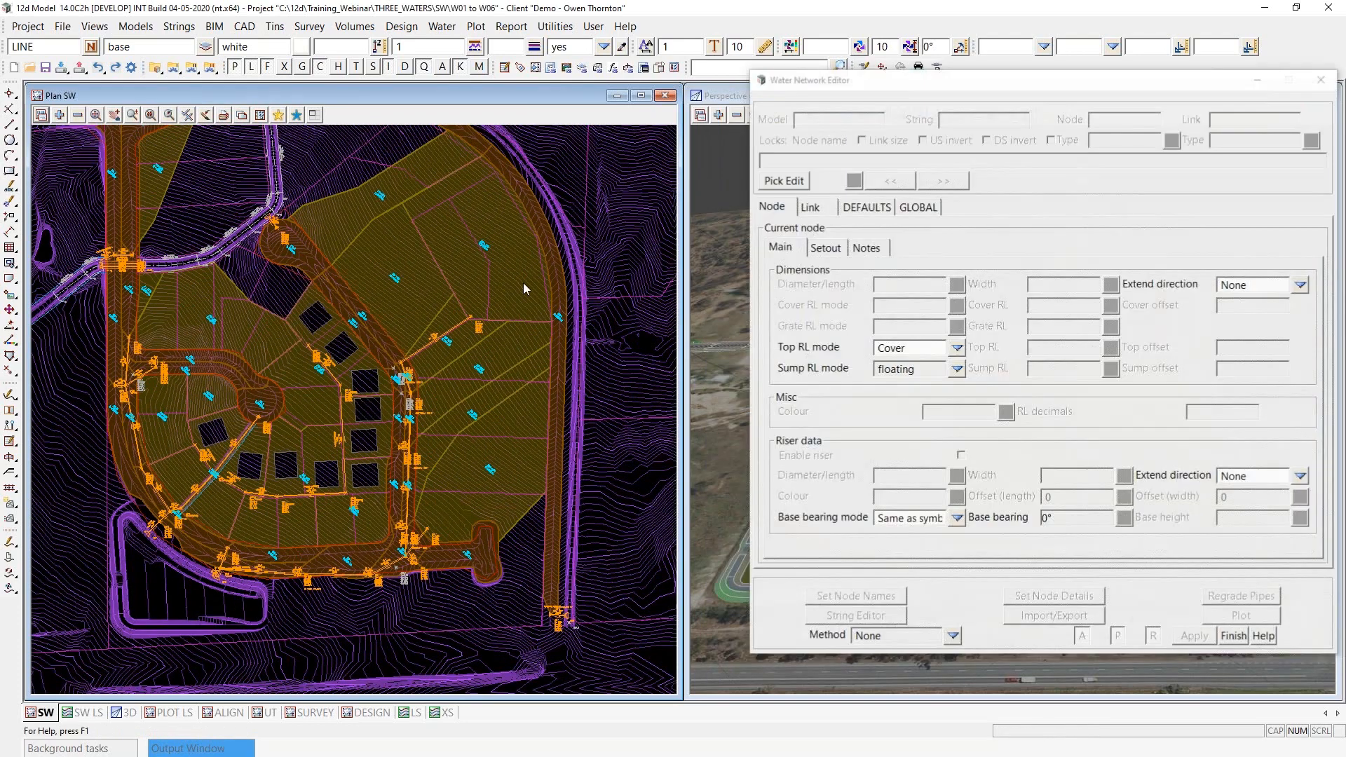
left_click(160, 359)
middle_click(160, 359)
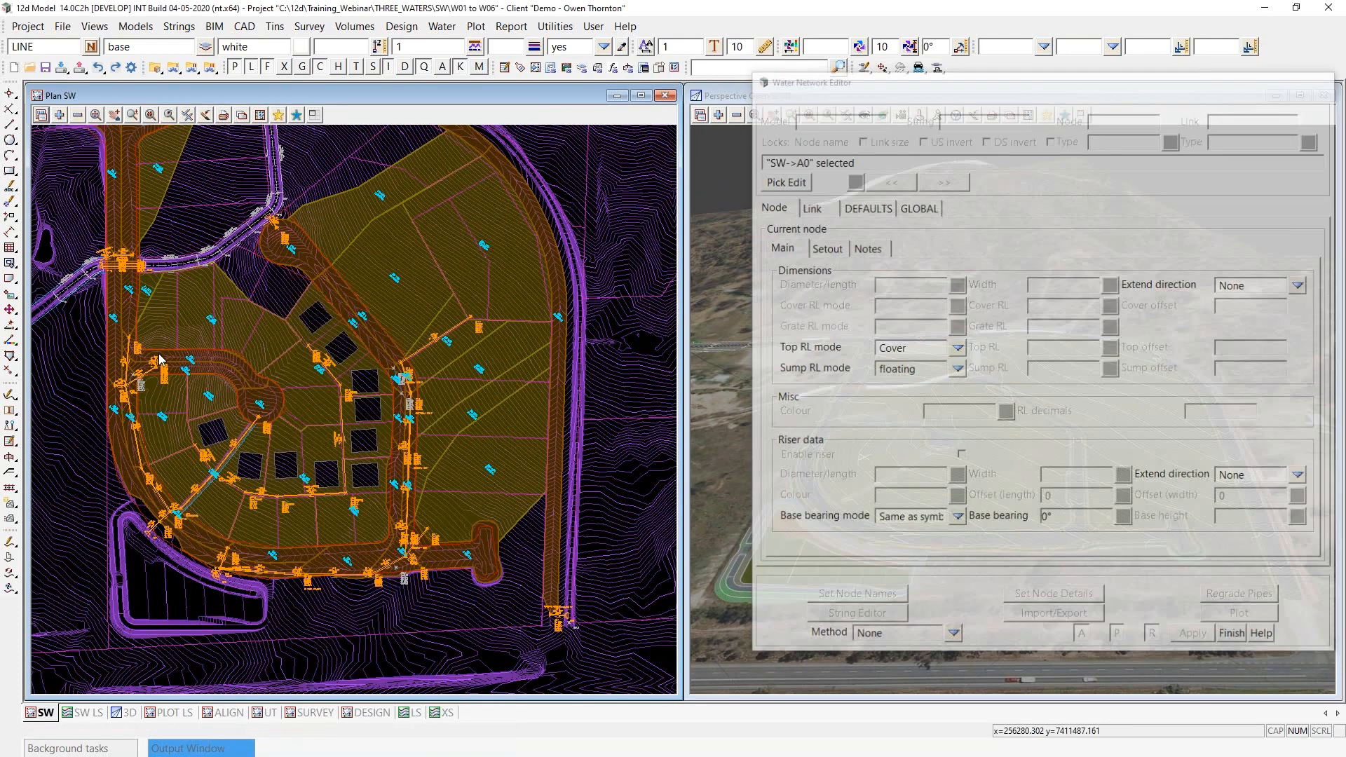
scroll(136, 408, "up", 1)
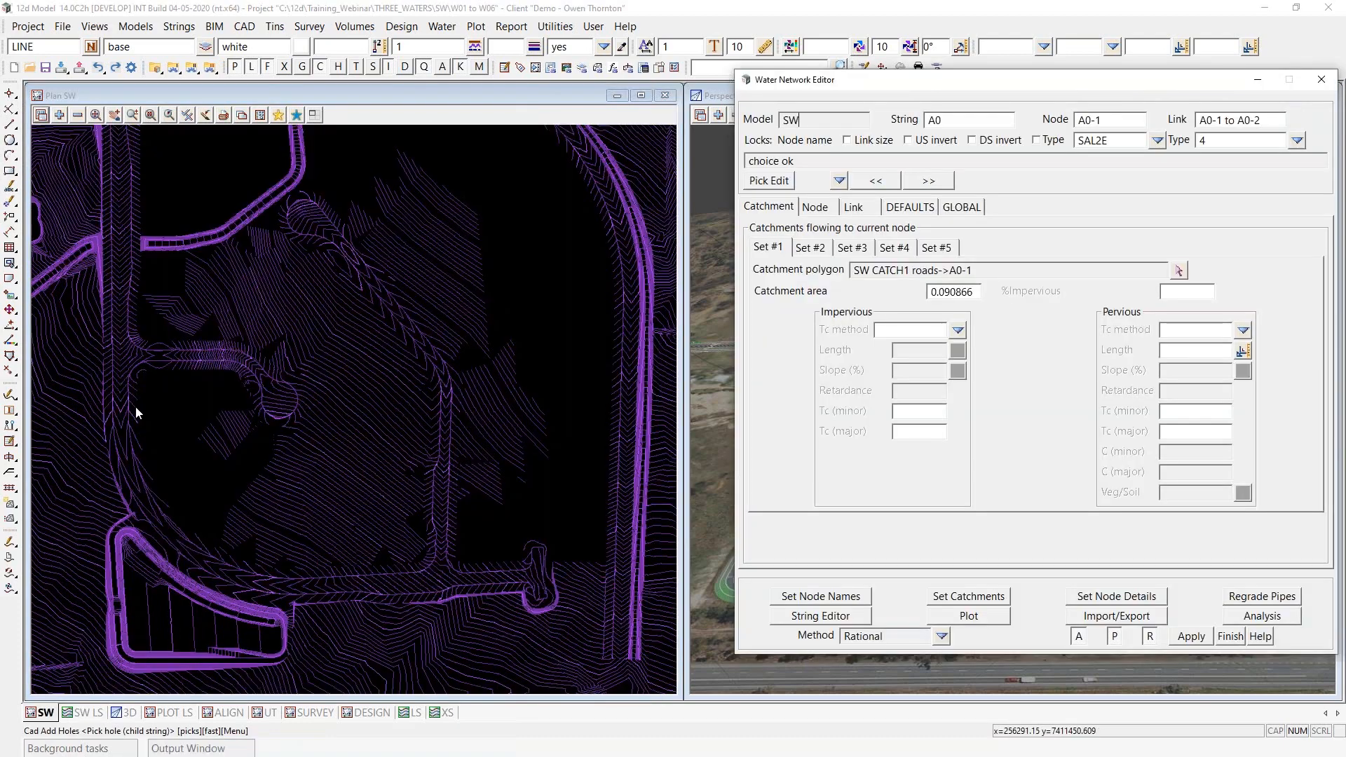
scroll(148, 375, "up", 2)
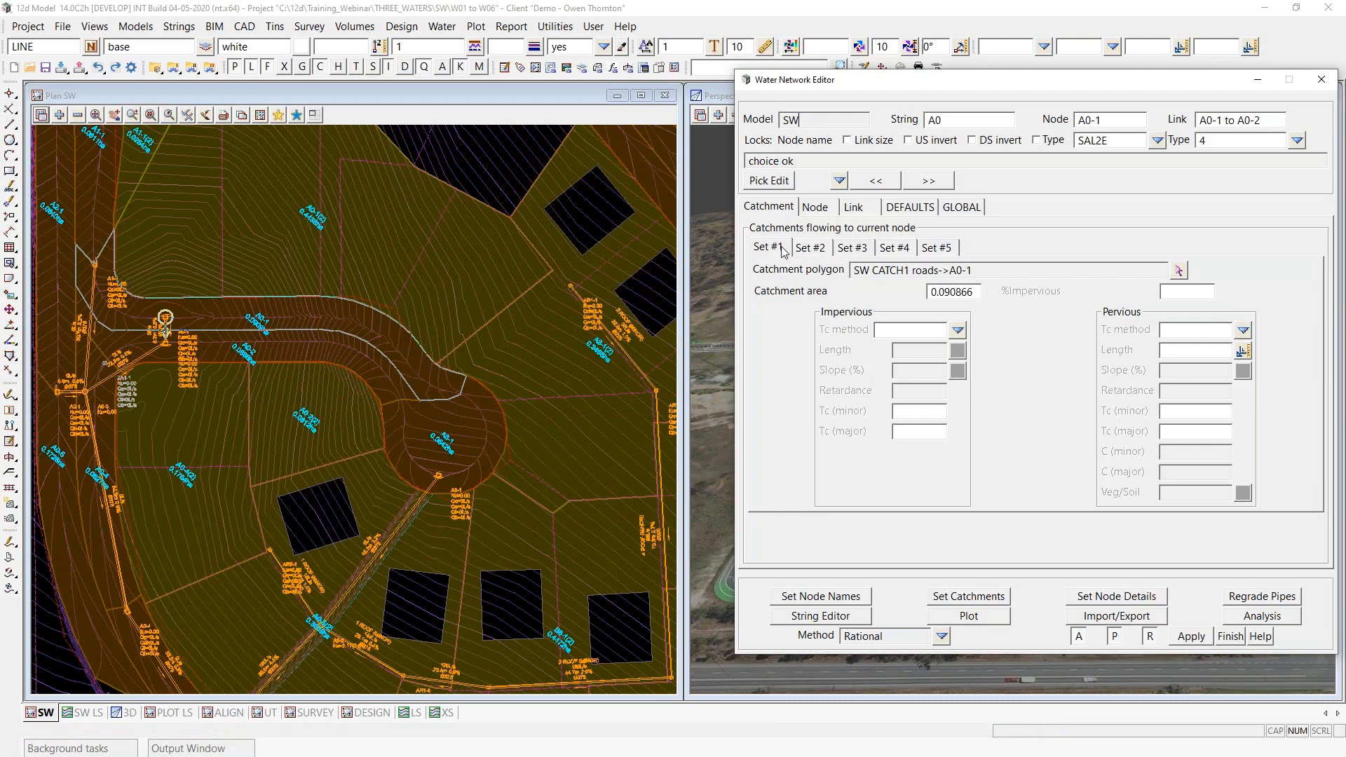
- Compare the Set #1 road catchment and Set #2 lot catchment polygons flowing to node A0-1
left_click(809, 247)
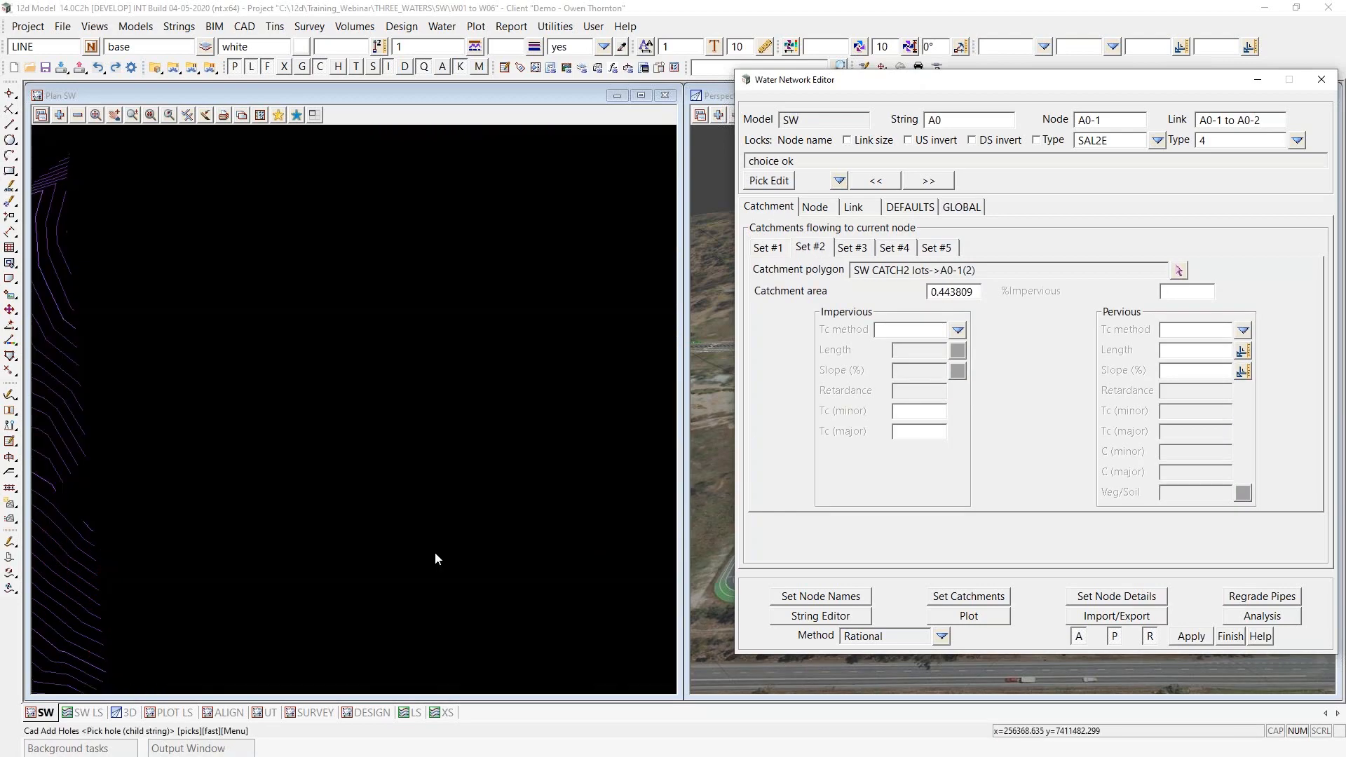
scroll(291, 242, "up", 1)
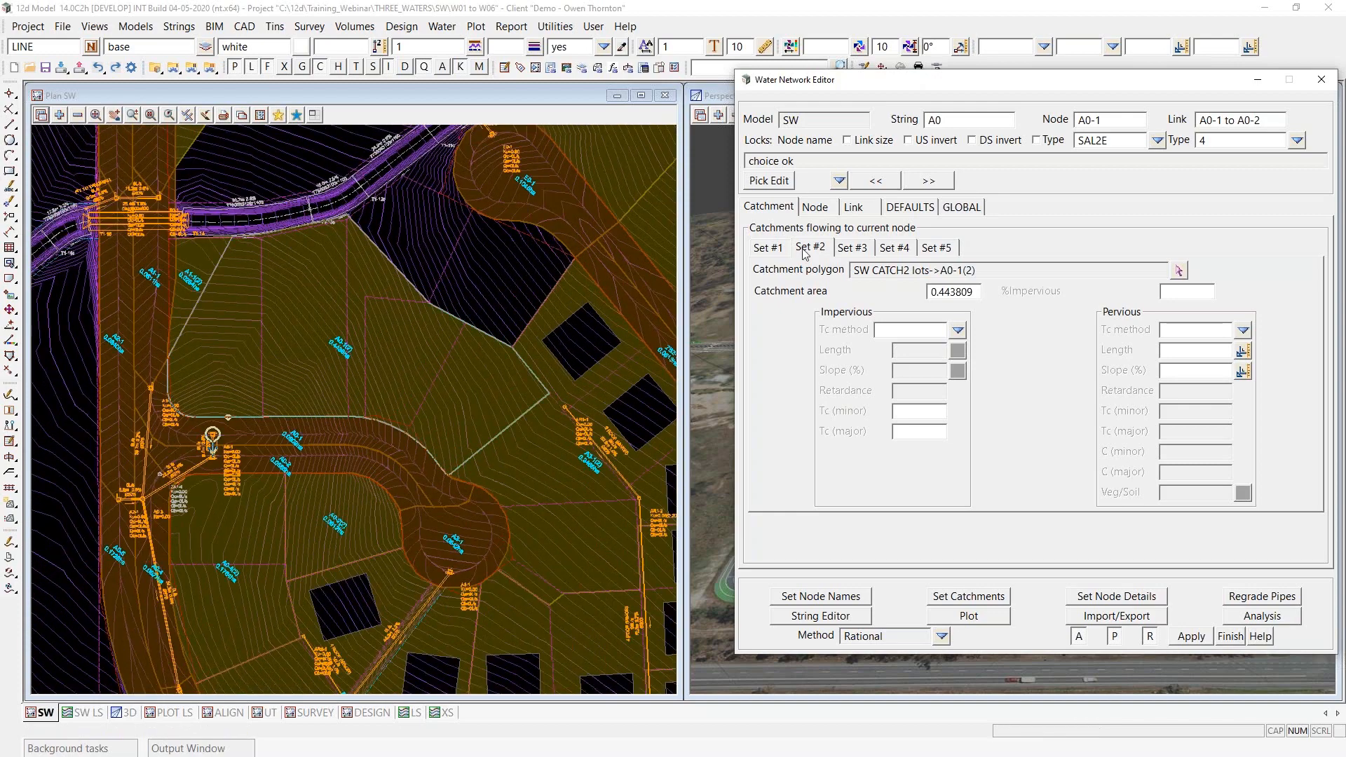
left_click(769, 246)
left_click(818, 245)
- Step downstream through the node details of string A0, from node A0-1 to the outlet headwall A0-7
left_click(817, 208)
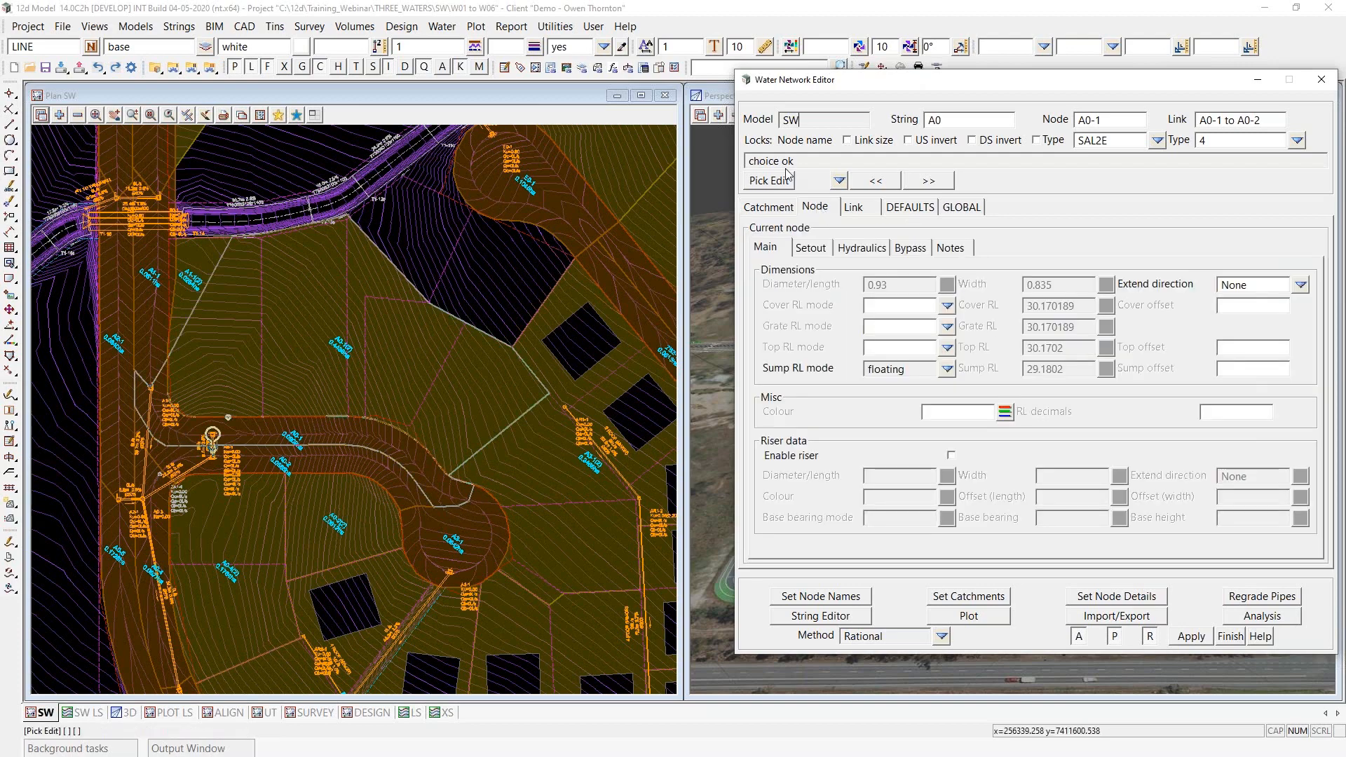
left_click(929, 182)
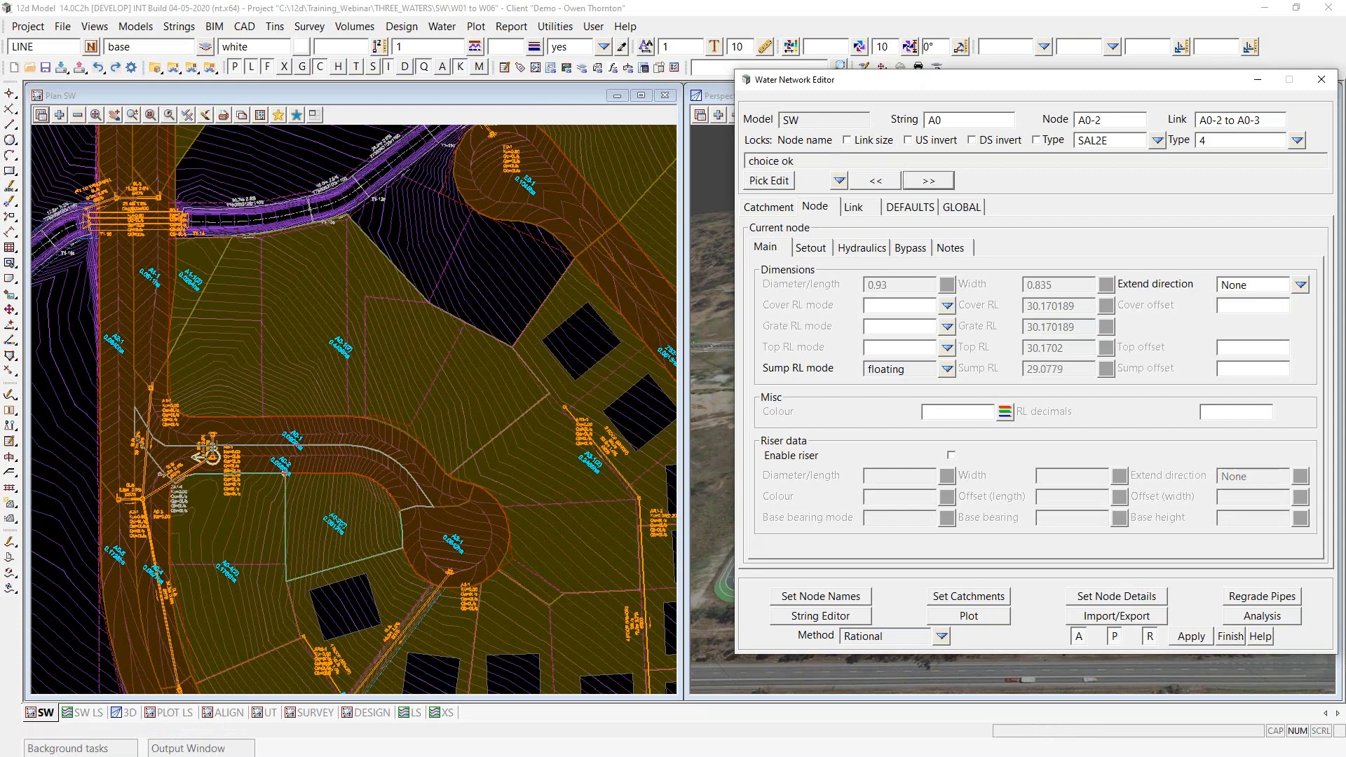
left_click(929, 181)
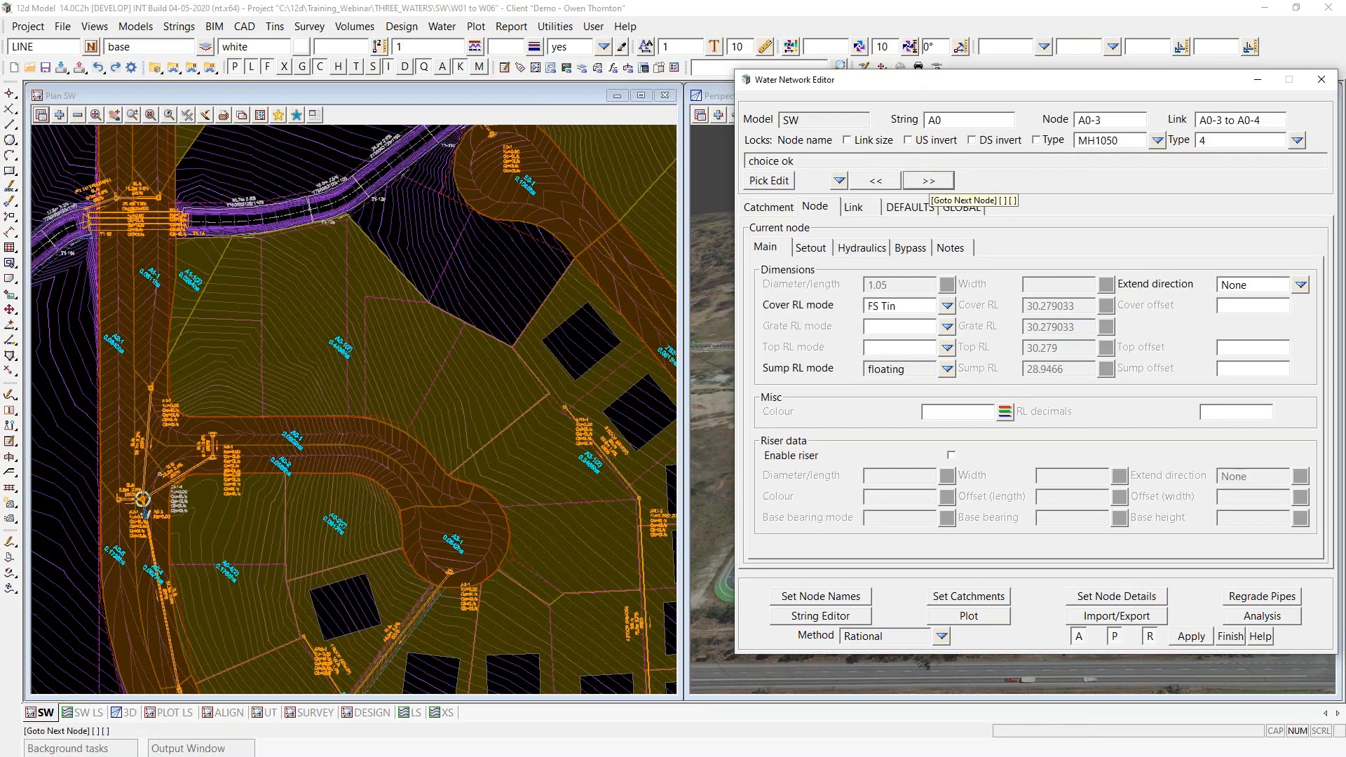
left_click(929, 181)
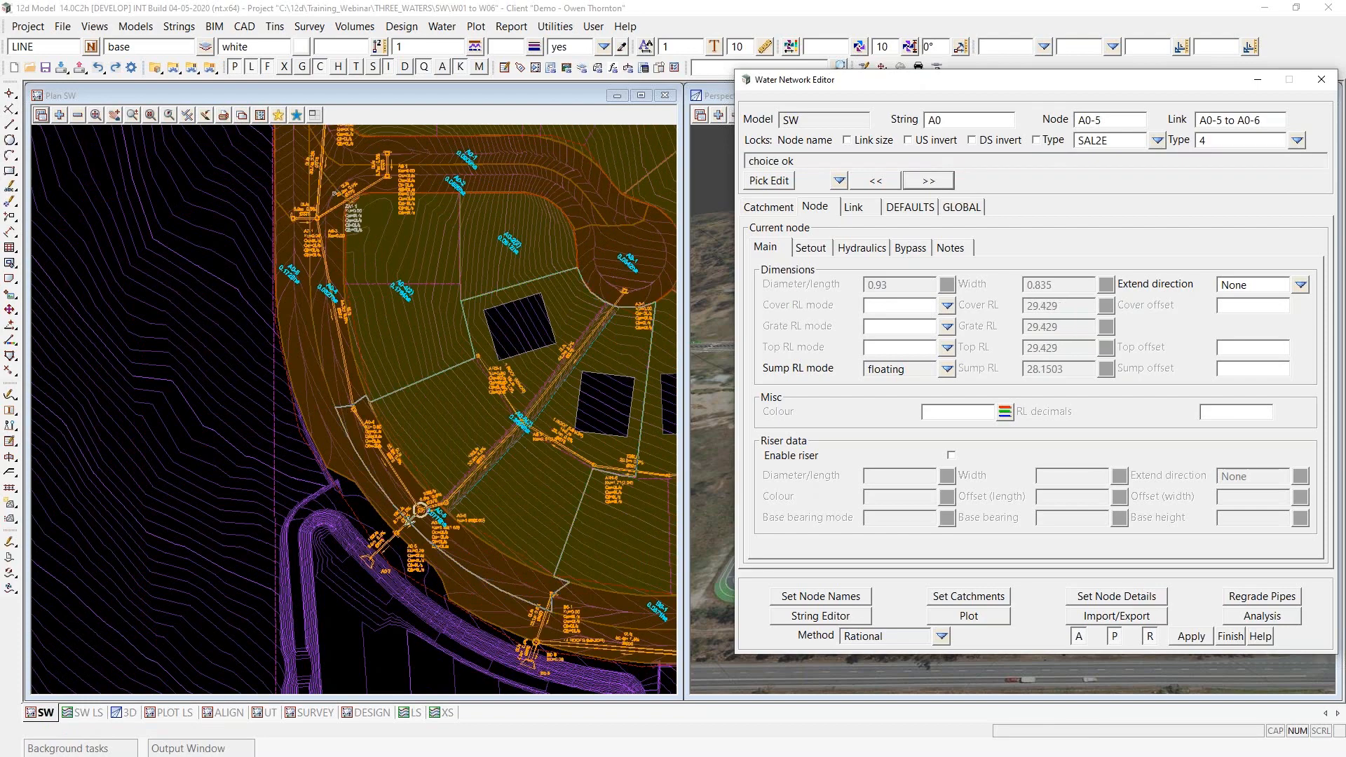
left_click(928, 181)
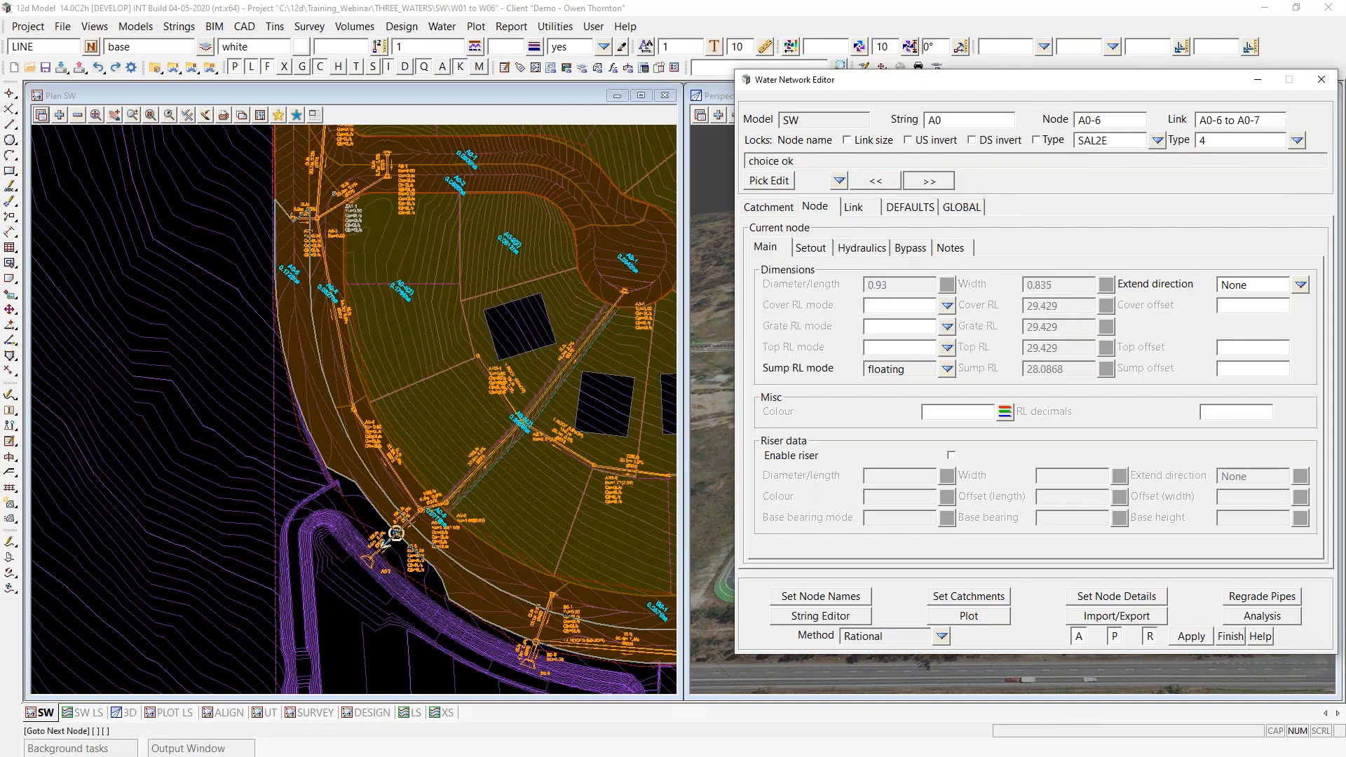
- Review the catchment sets of outlet node A0-7, and step back upstream to check Set #1 and Set #2 at nodes A0-6 and A0-5
left_click(775, 208)
left_click(778, 250)
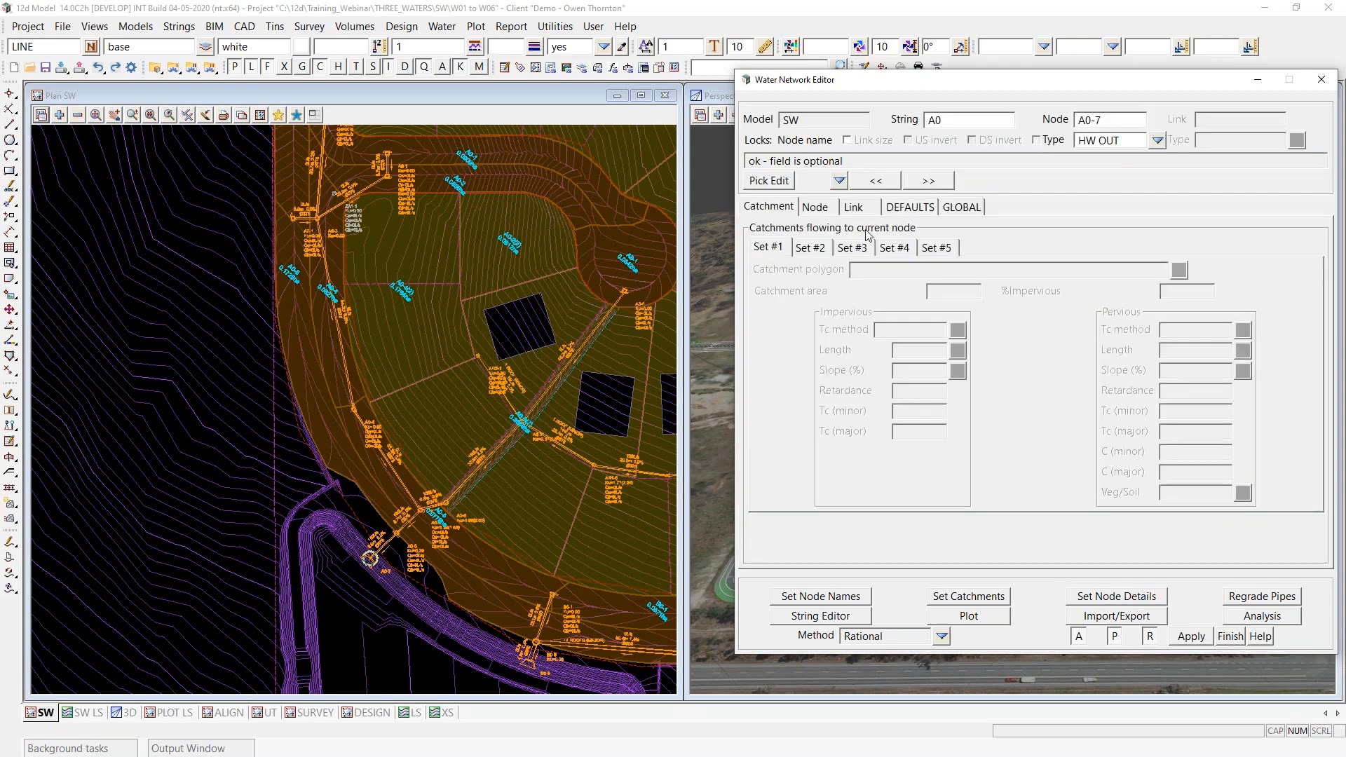
left_click(875, 181)
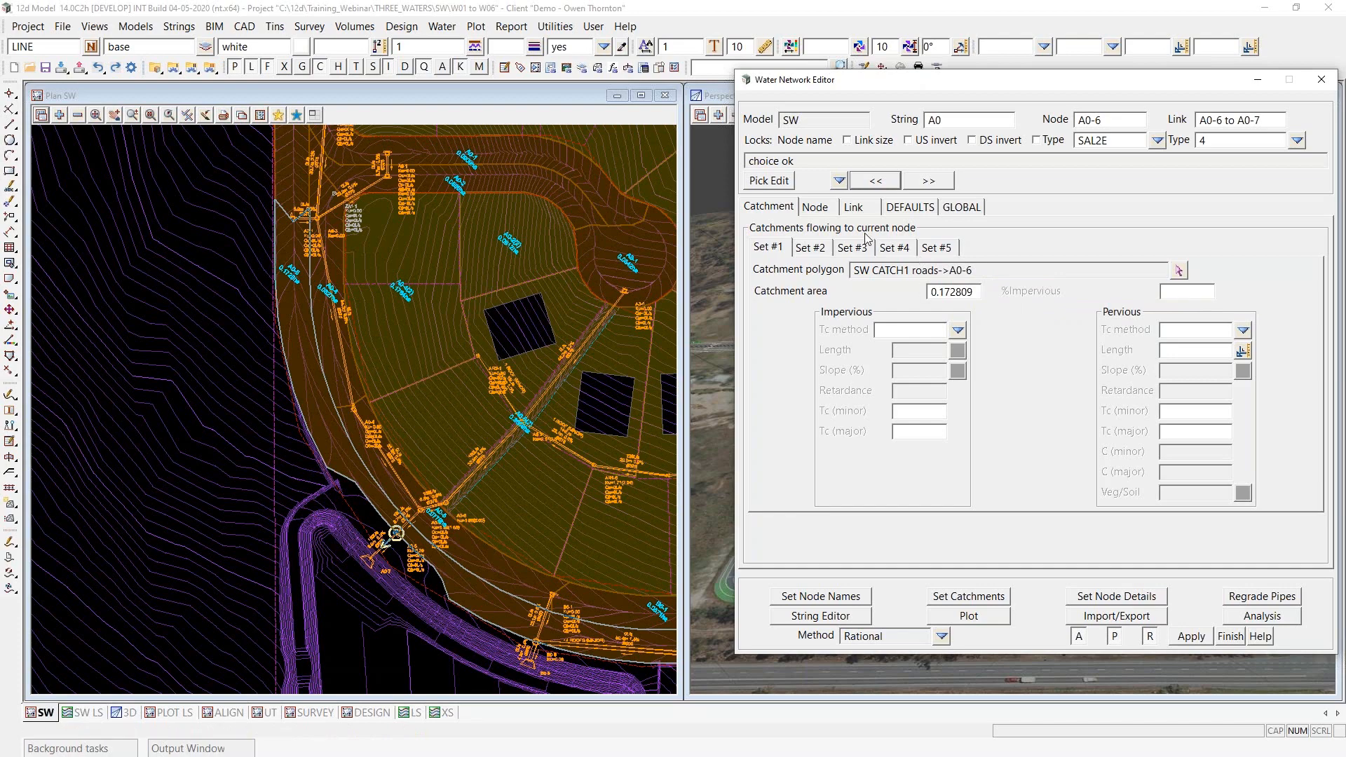
left_click(808, 249)
left_click(774, 249)
left_click(875, 181)
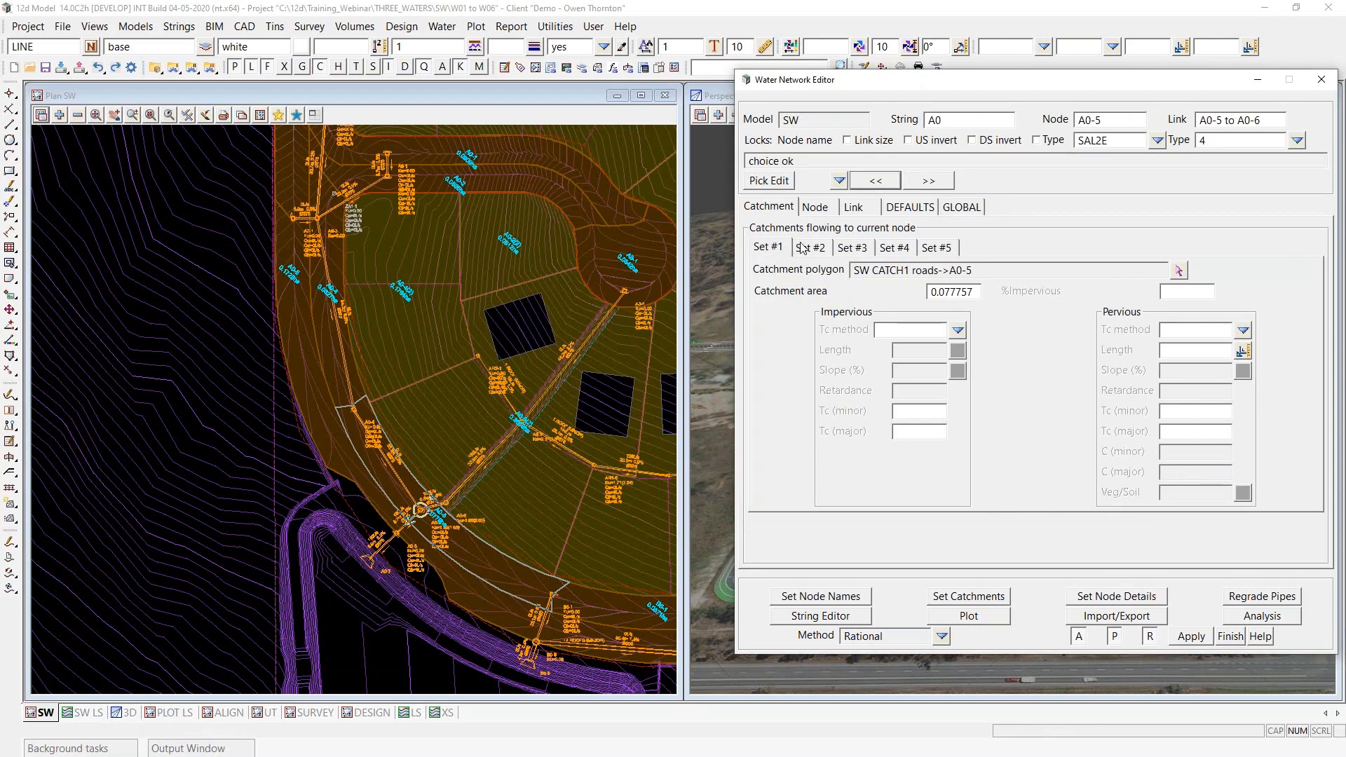
left_click(825, 249)
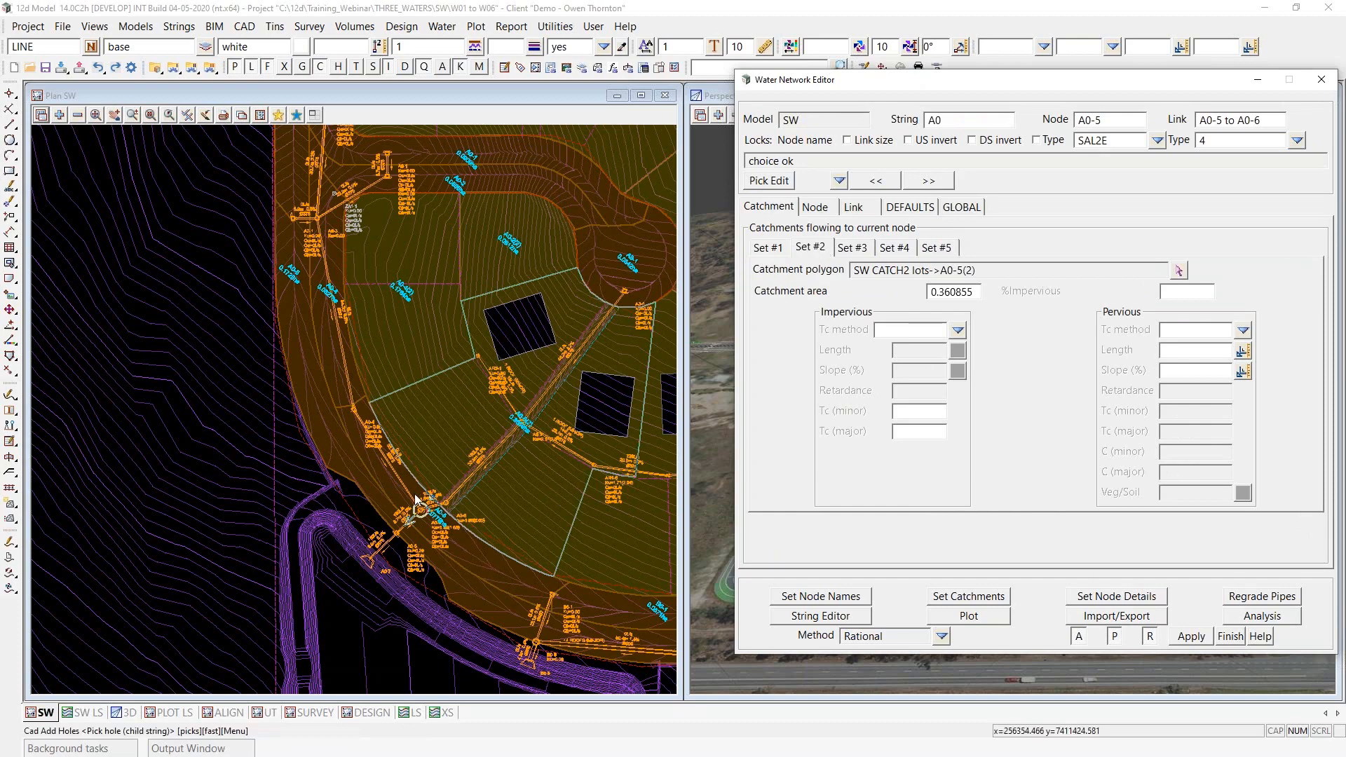
- Remove the SW CATCH1 roads, SW CATCH2 lots, SW labels and SW labels catchment models from plan view SW
scroll(158, 494, "down", 1)
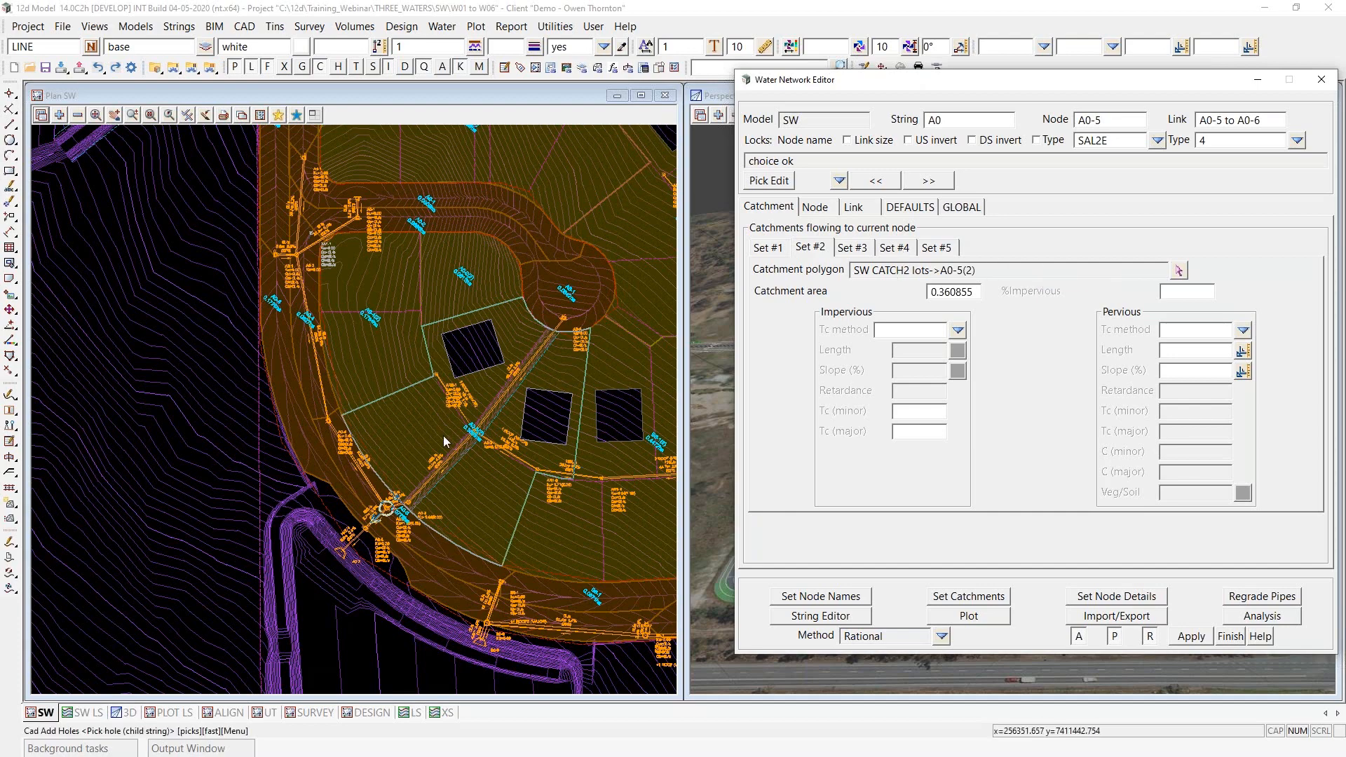
left_click(1179, 271)
scroll(65, 579, "down", 2)
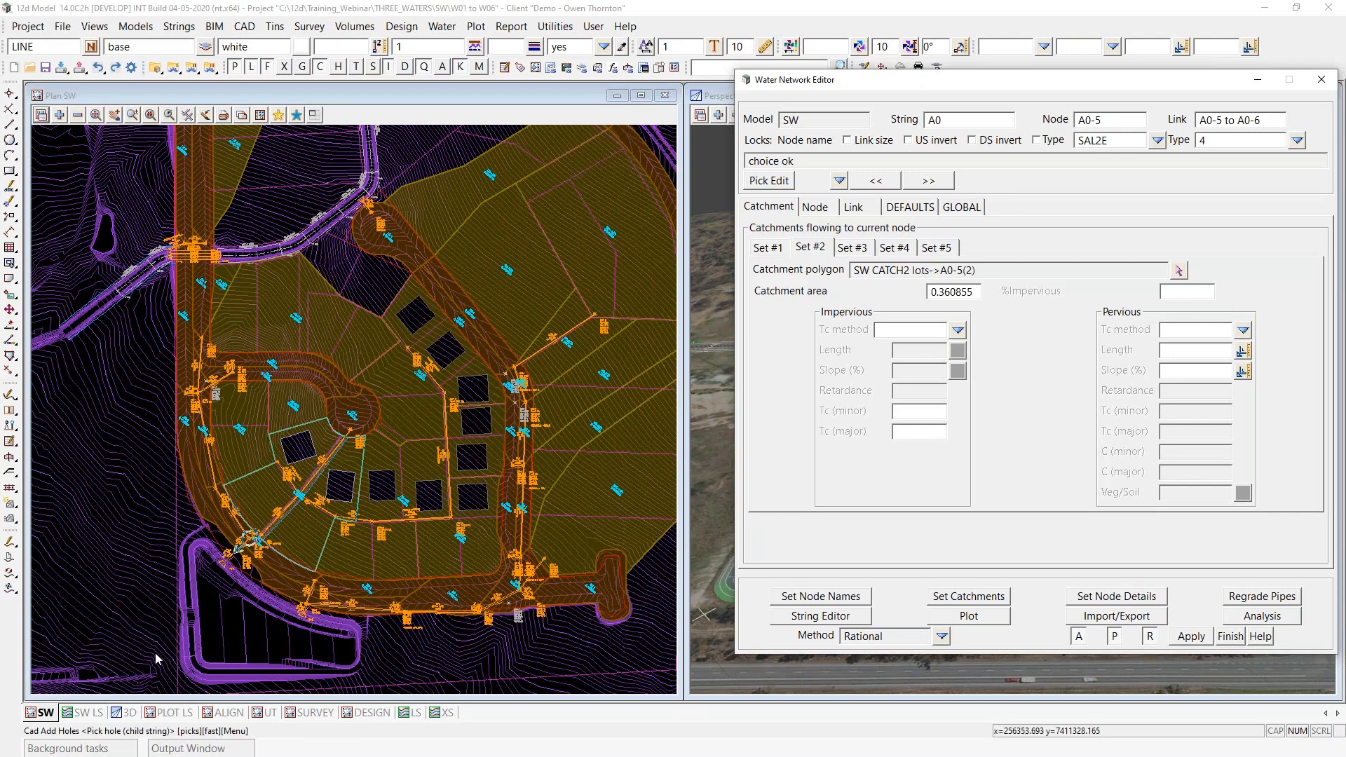
left_click(80, 116)
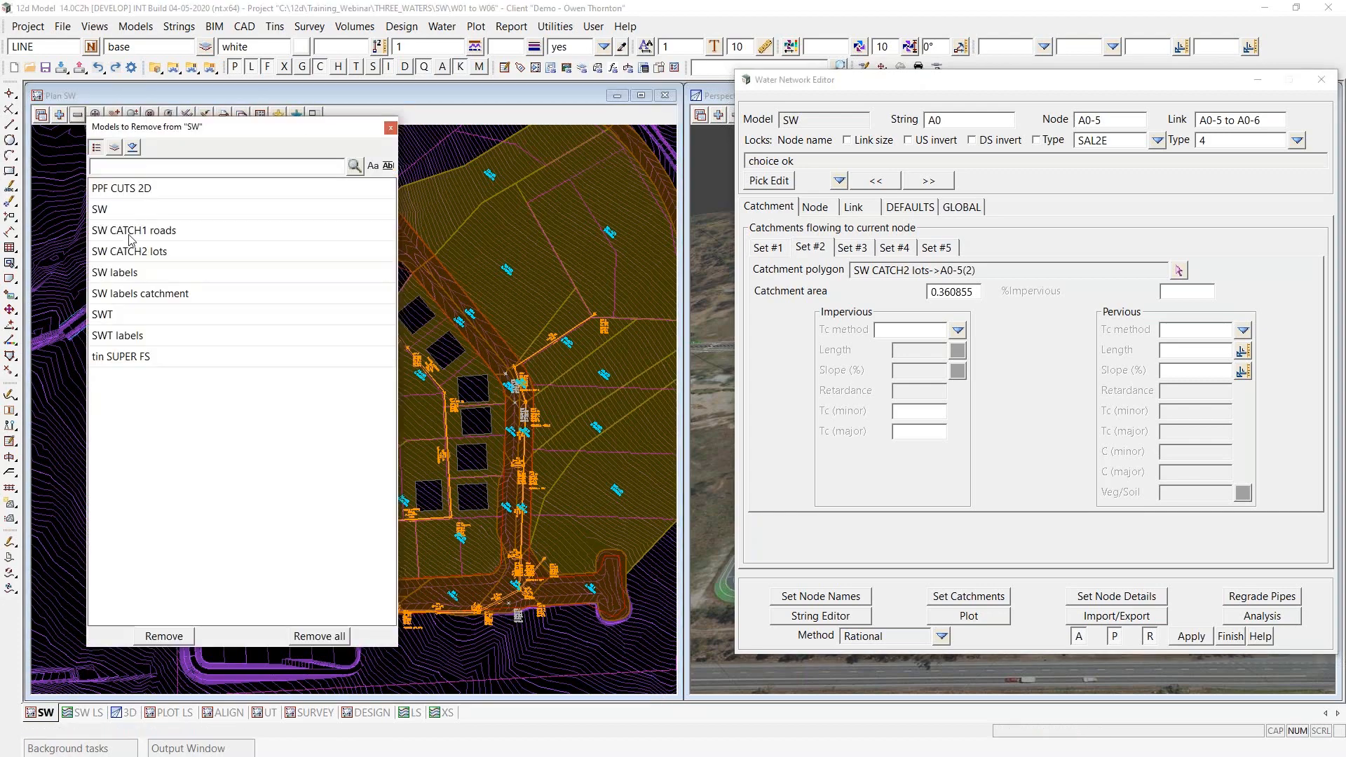
left_click_drag(132, 236, 140, 290)
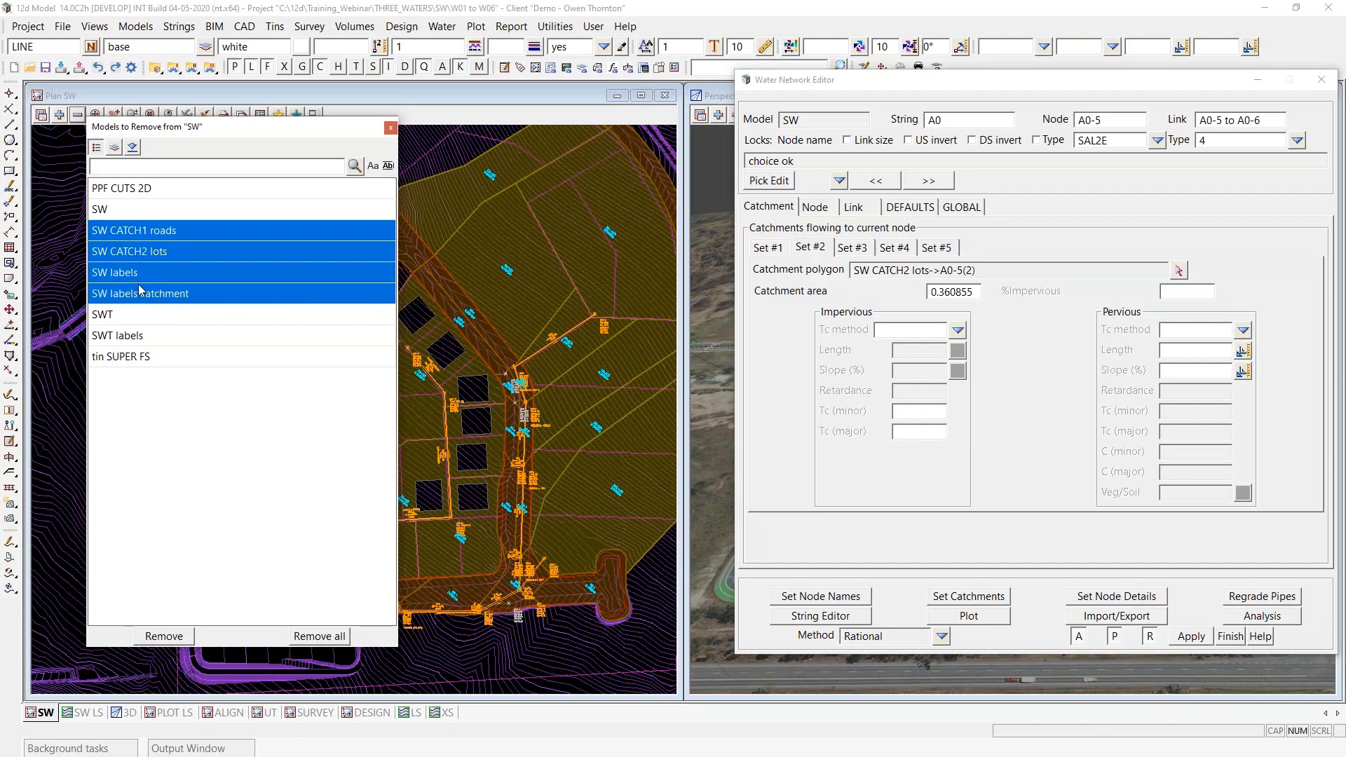
left_click(164, 638)
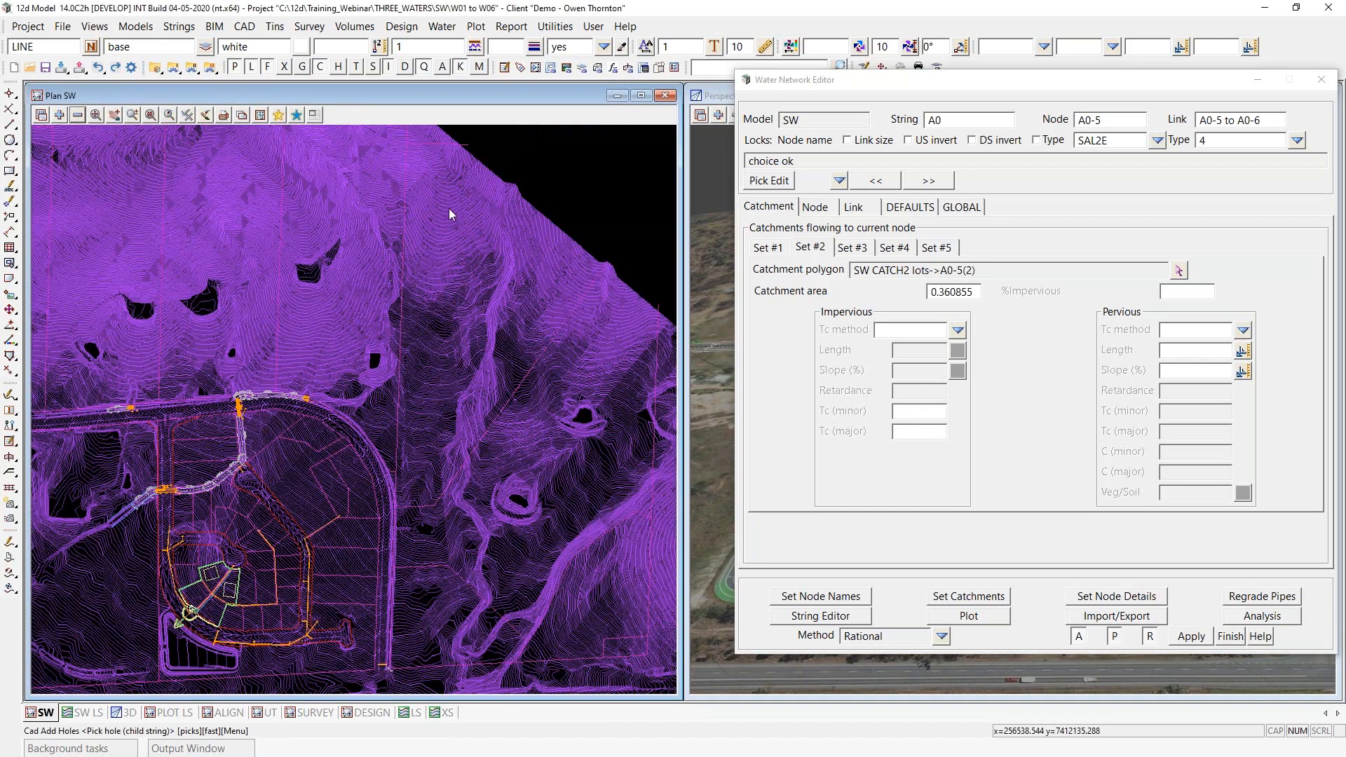
- Add the SWT CATCH1 roads, SWT CATCH2 lots, SWT CATCH3 veg and SWT Tcp3 models to plan view SW
left_click(59, 114)
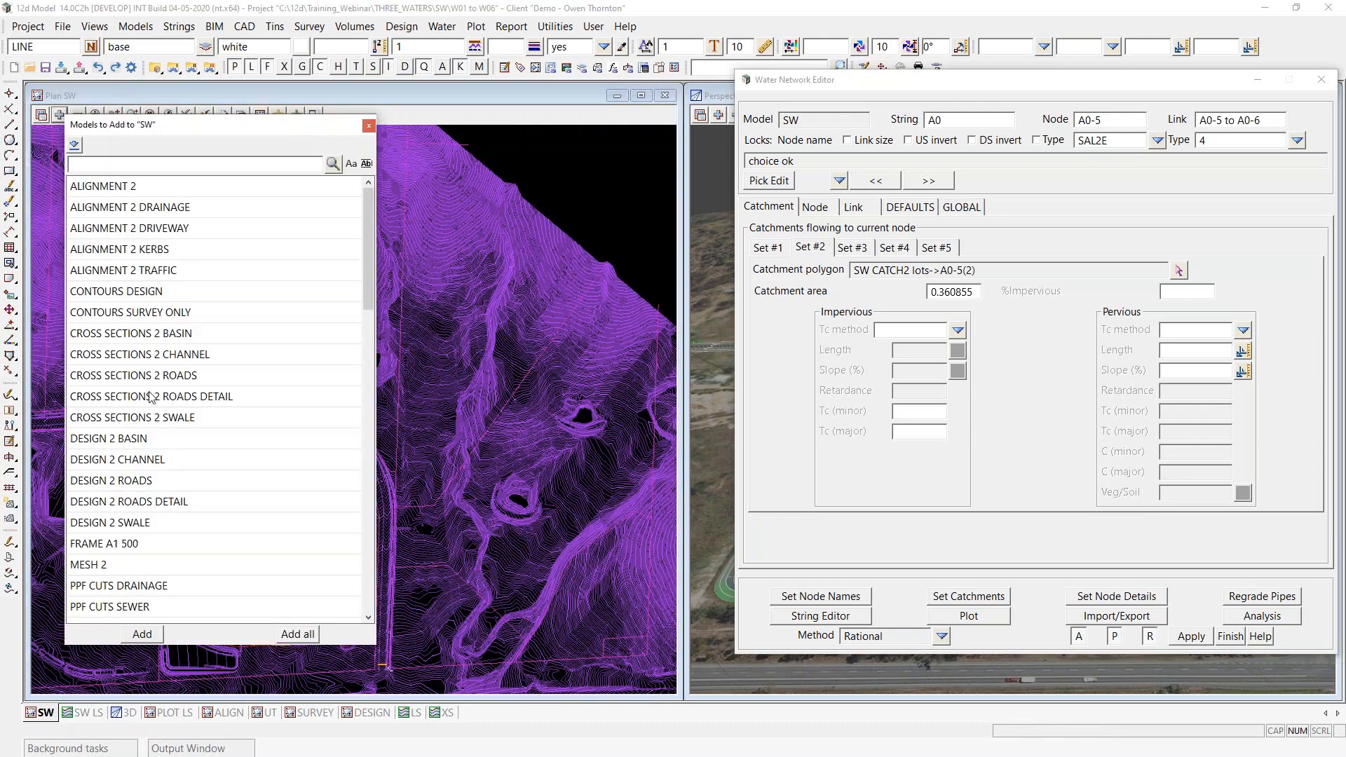
scroll(145, 448, "down", 1)
type("SWT")
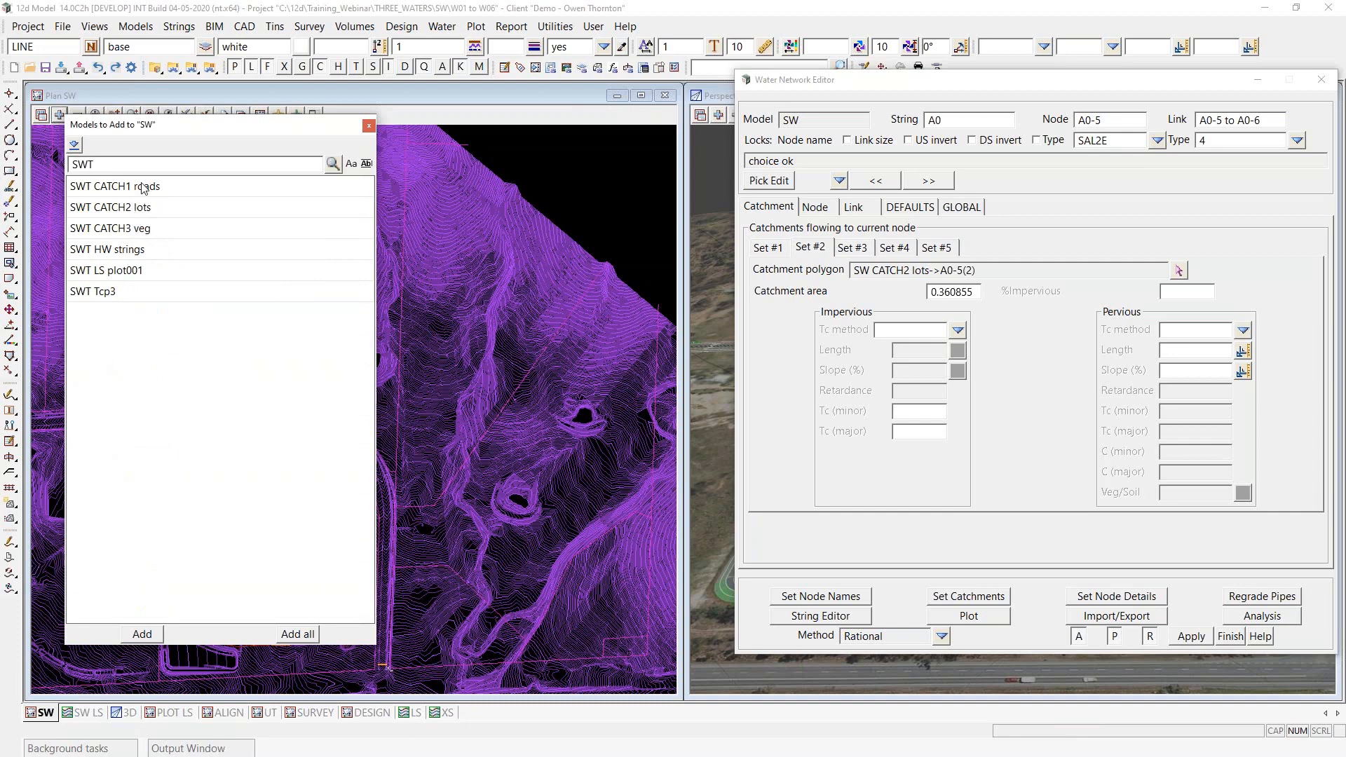
left_click_drag(144, 187, 151, 239)
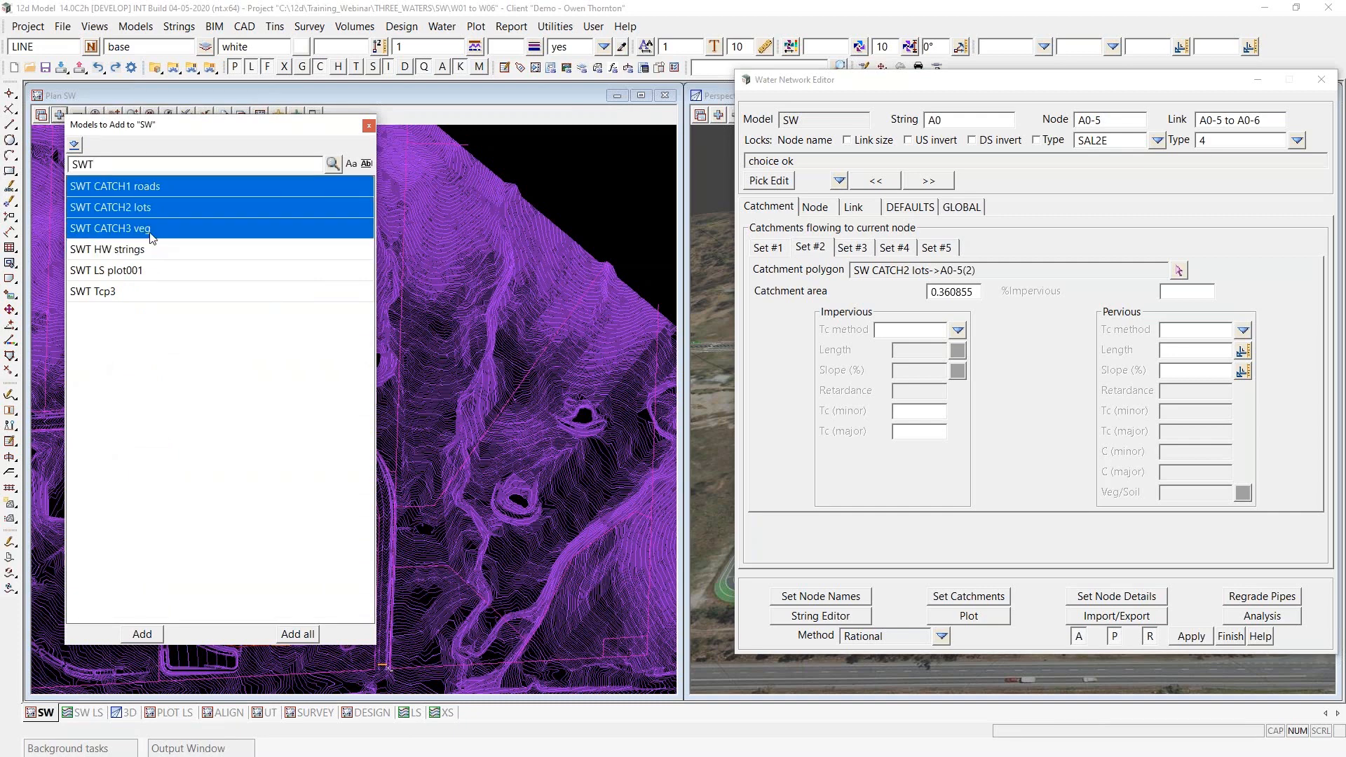
left_click(111, 297, "ctrl")
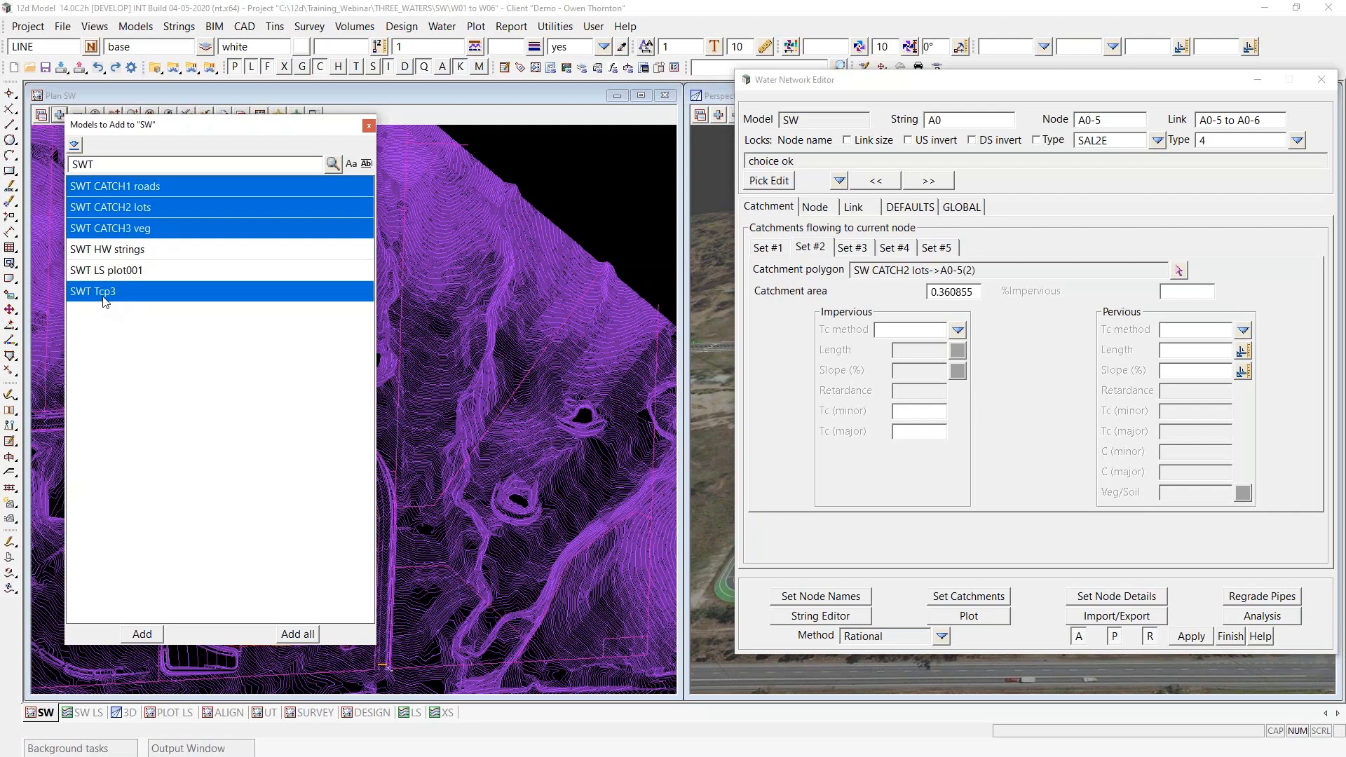
left_click(147, 635)
- Load drainage string T1 of the SWT model for editing by picking it at its upstream headwall on the curved road
scroll(339, 523, "down", 1)
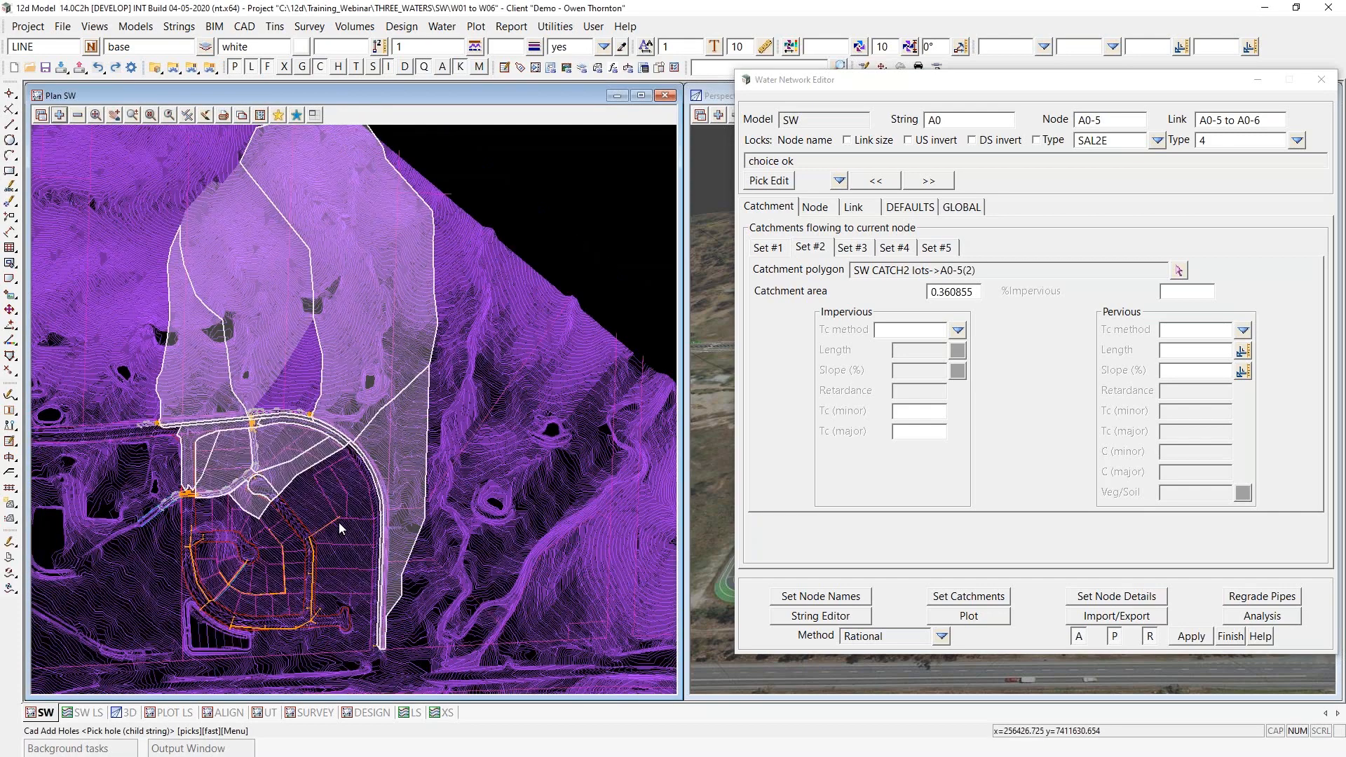
scroll(339, 527, "down", 2)
scroll(297, 498, "up", 1)
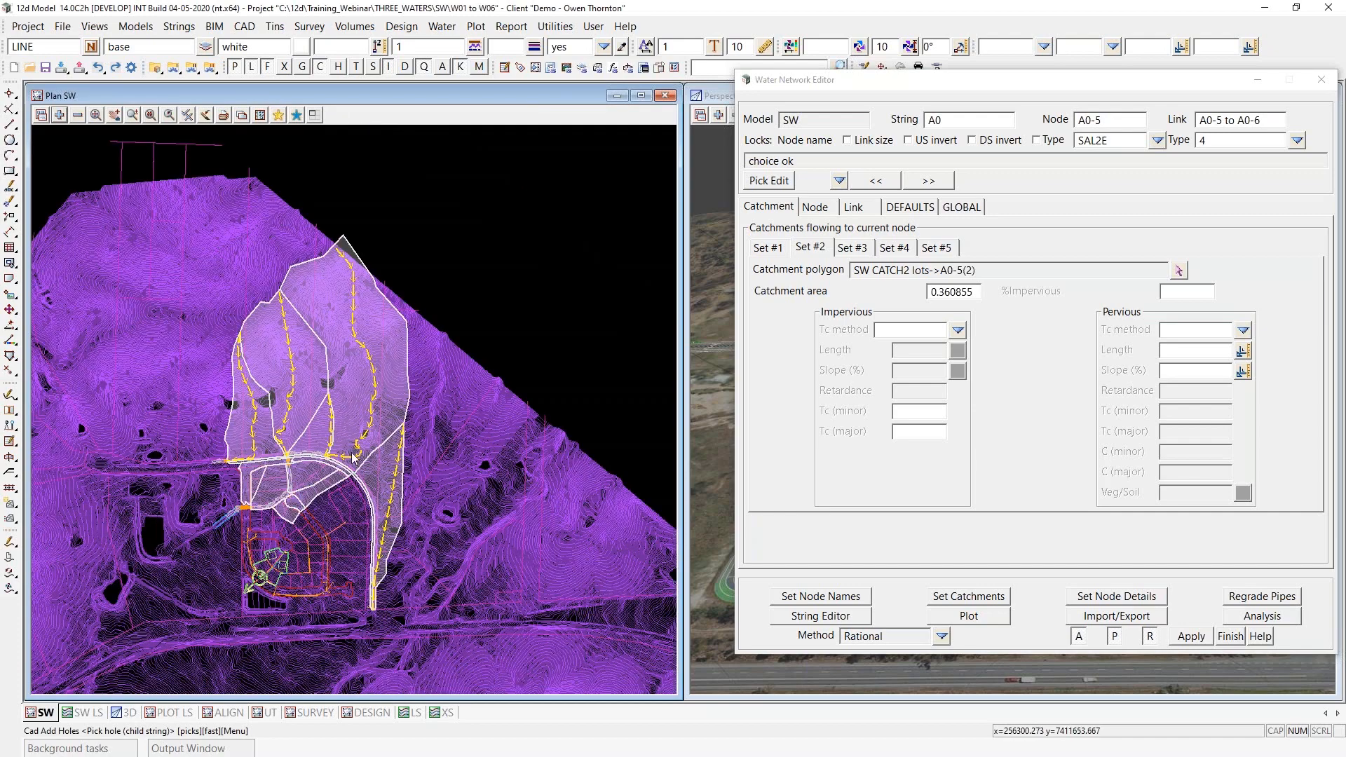
scroll(338, 489, "up", 1)
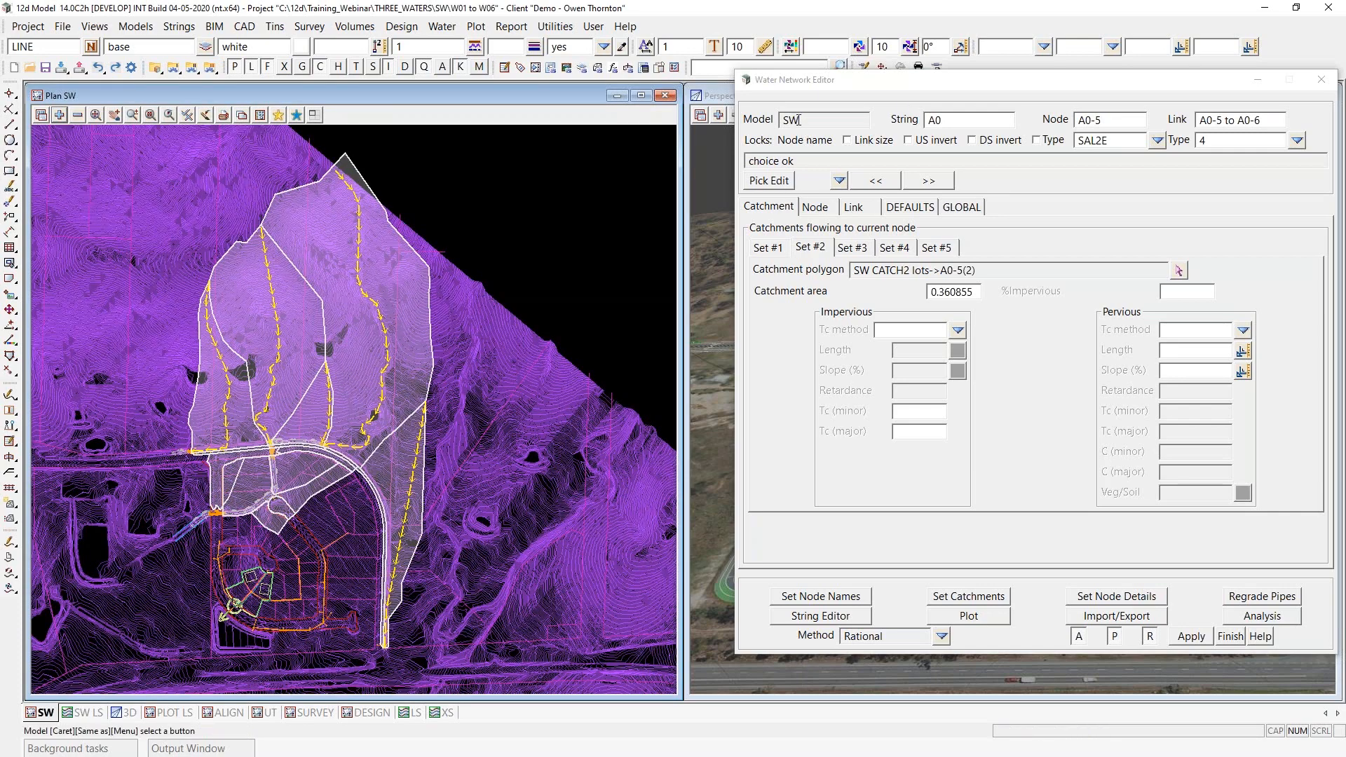
left_click(774, 181)
scroll(334, 457, "up", 5)
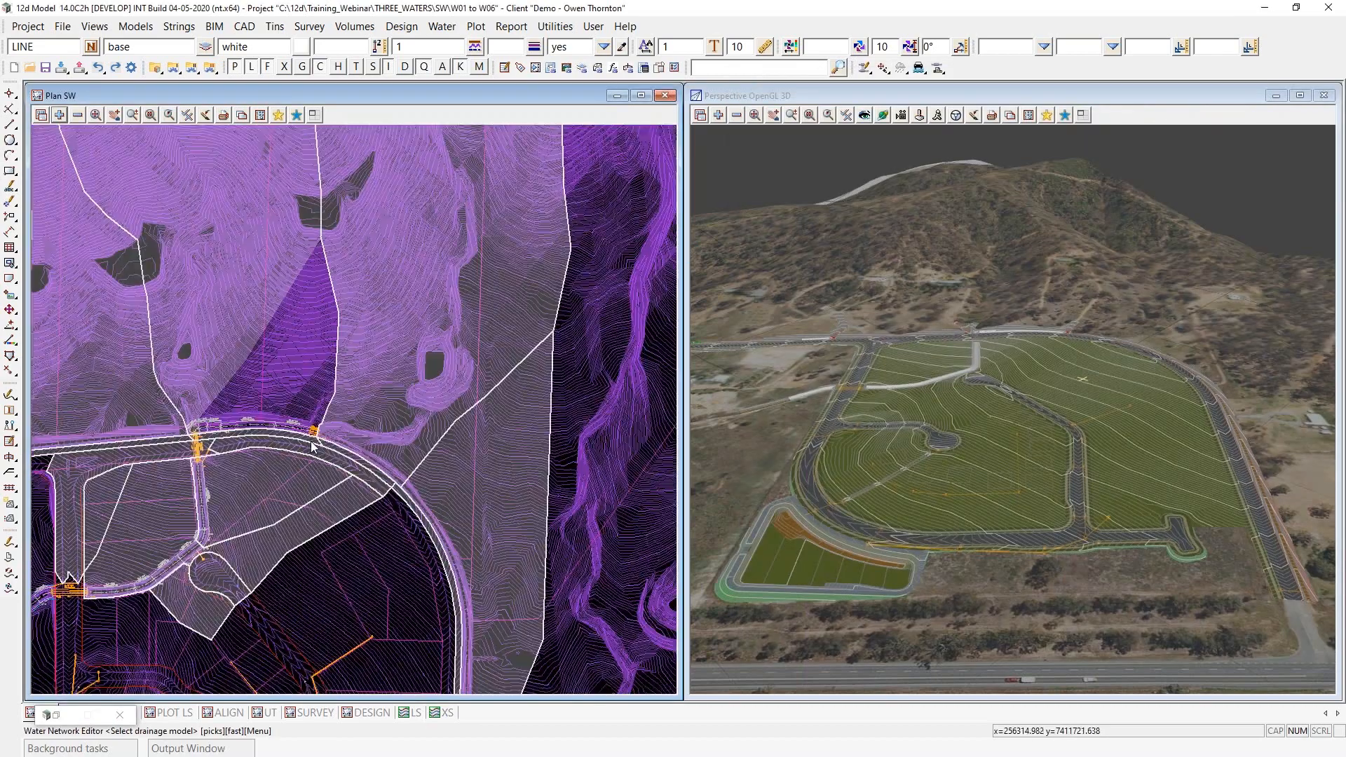
scroll(311, 441, "up", 2)
left_click(326, 430)
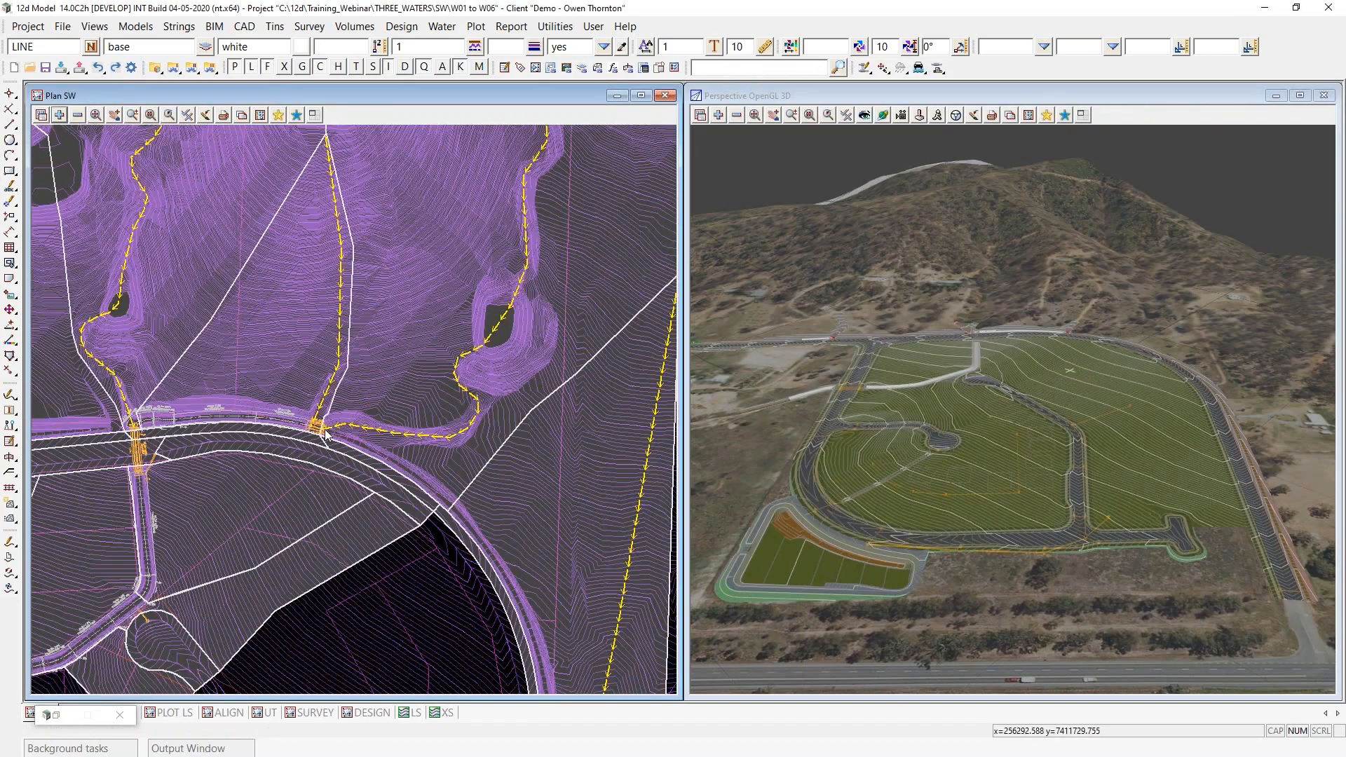
middle_click(326, 433)
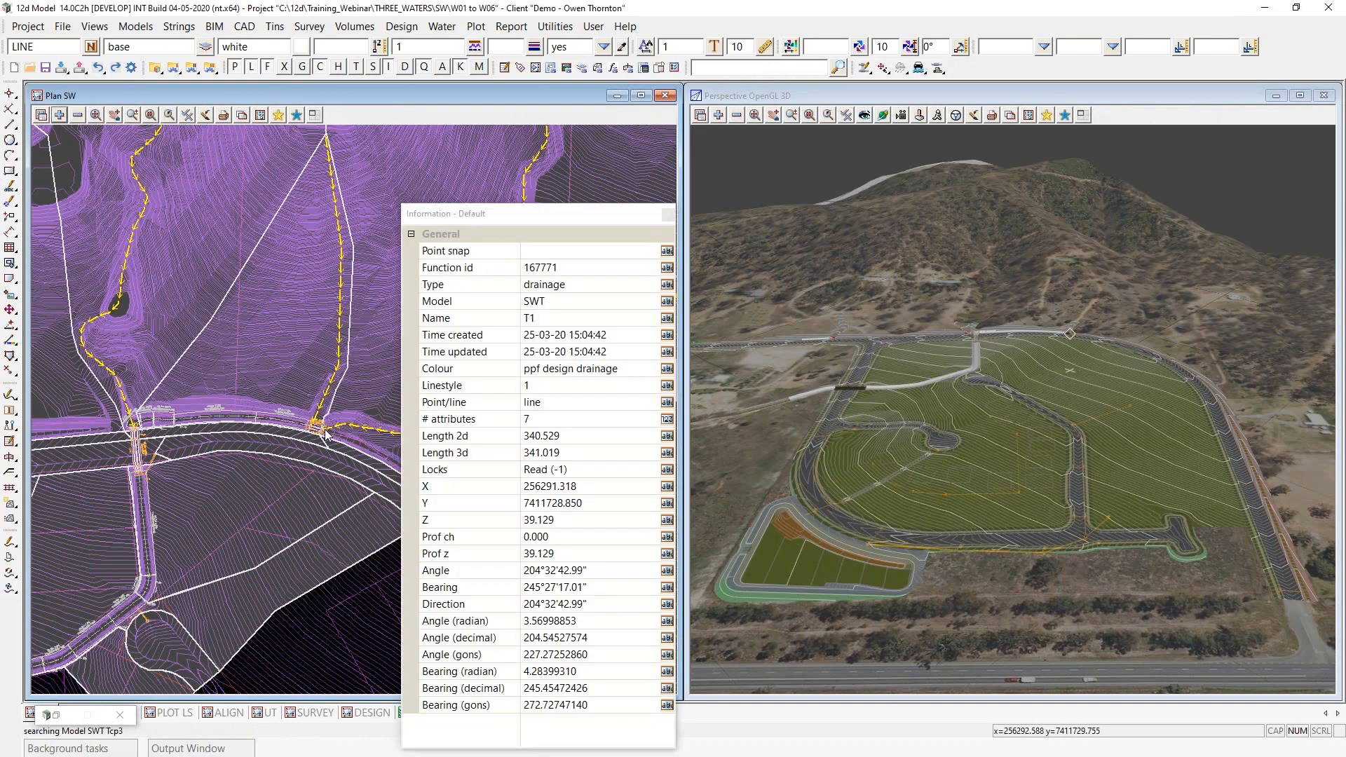
scroll(287, 541, "down", 5)
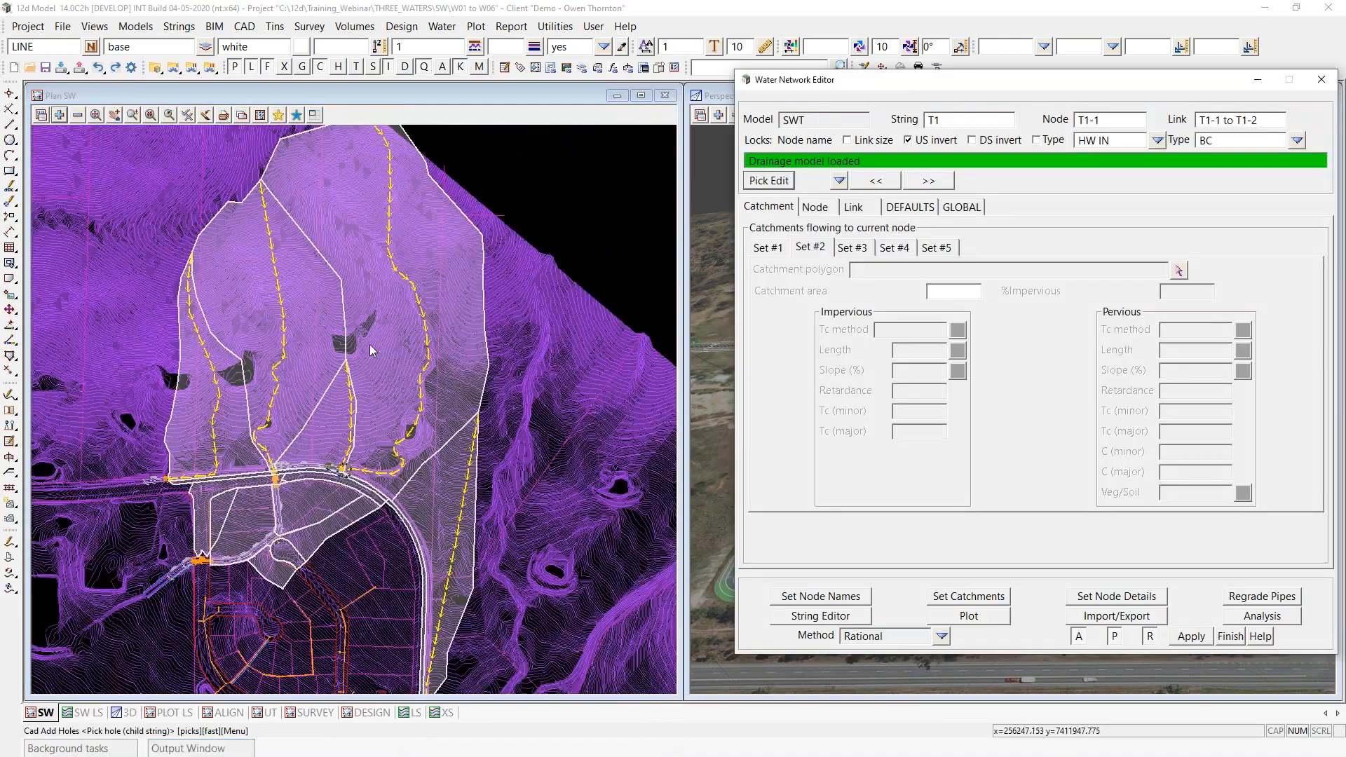
- Set the SWT model's global catchment file to SWT.catchments from the customer library
scroll(309, 387, "down", 1)
left_click(970, 208)
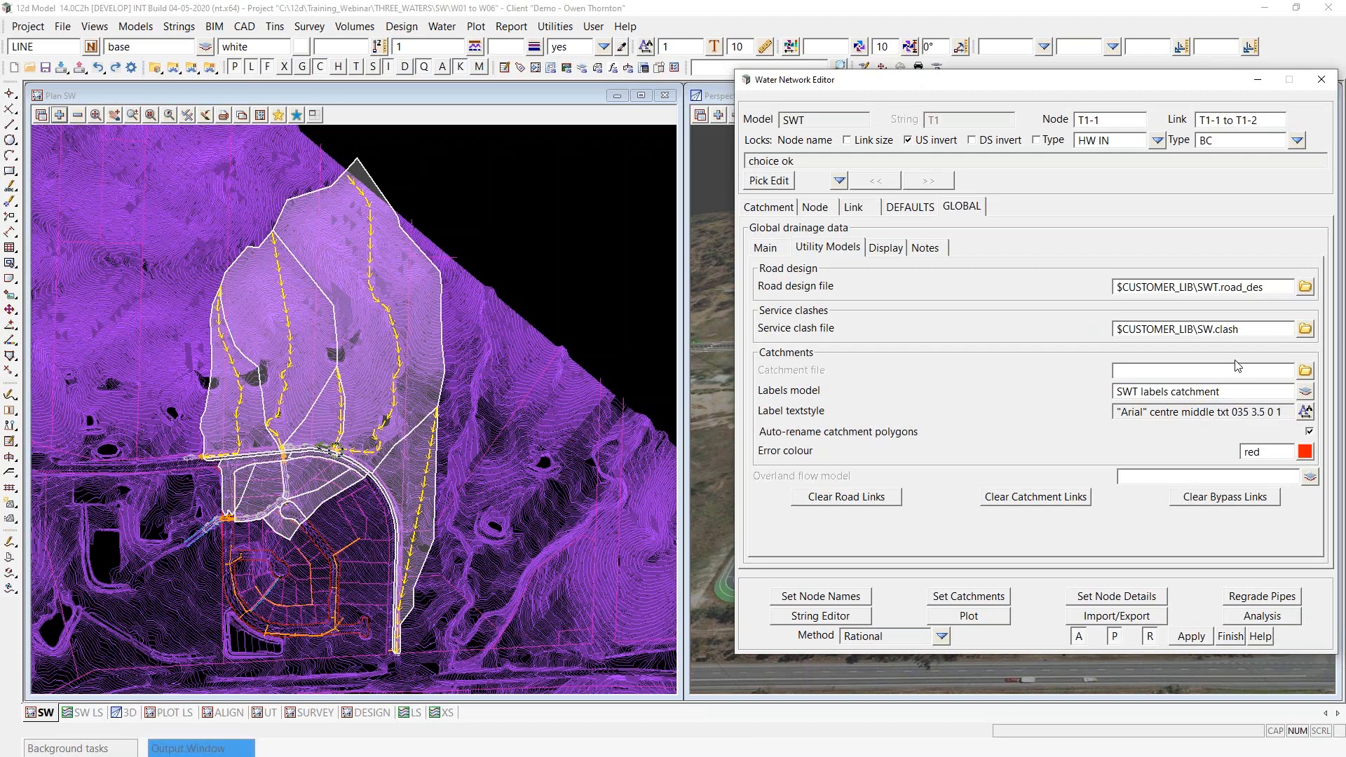
left_click(1306, 372)
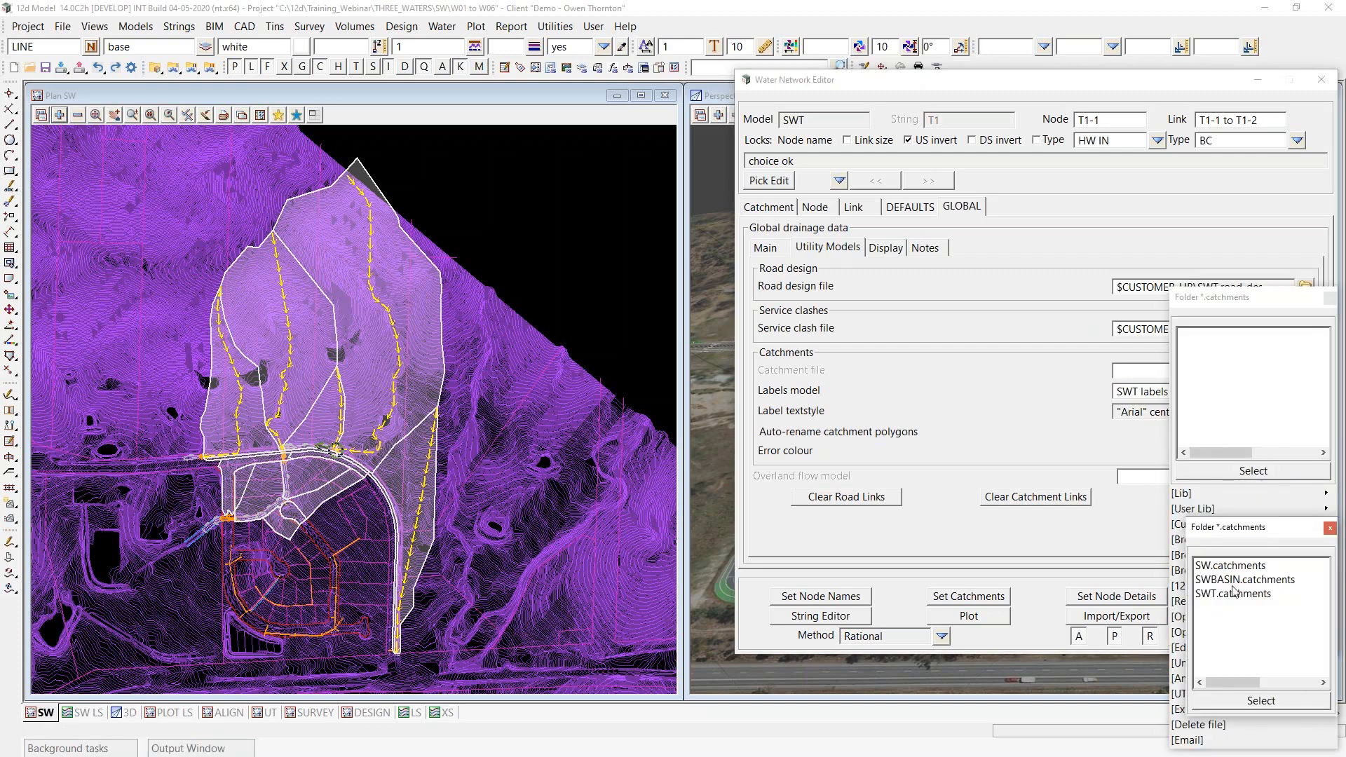
left_click(1220, 595)
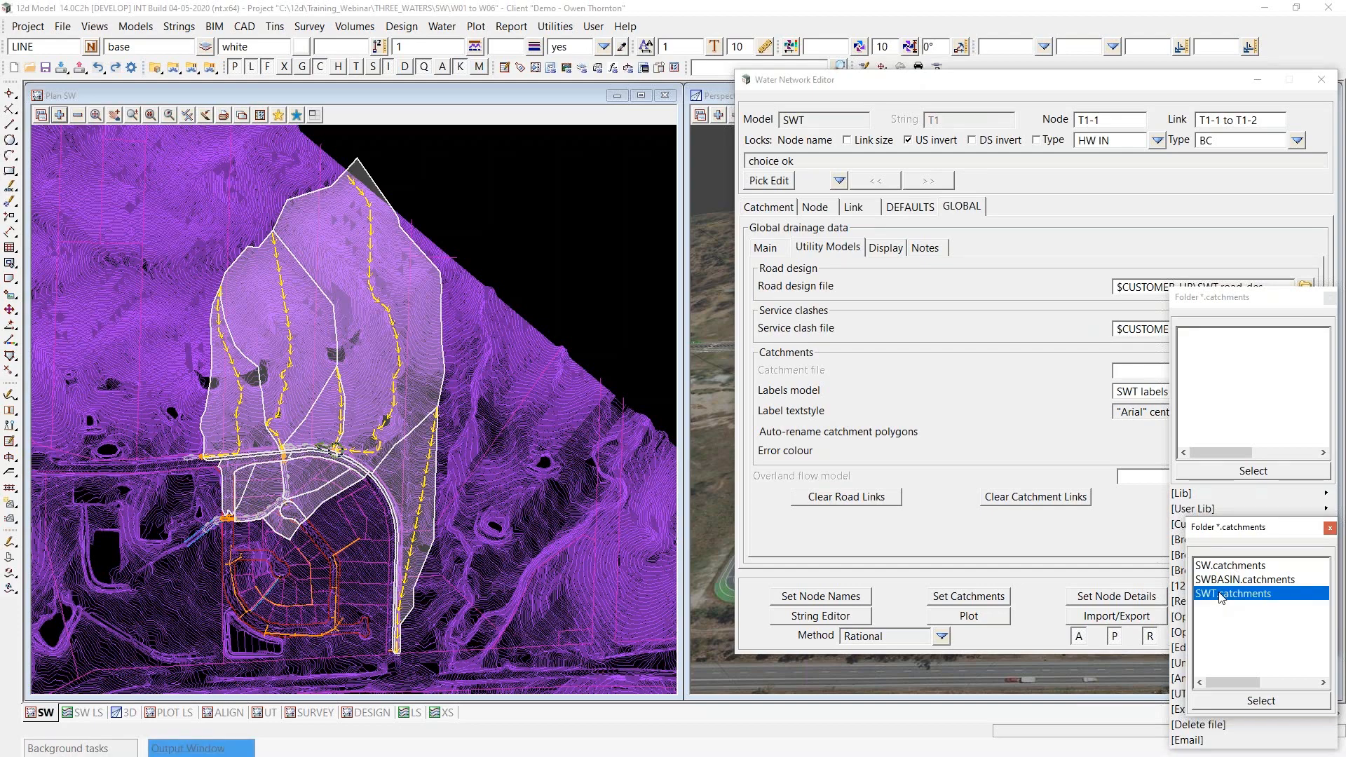
double_click(1220, 595)
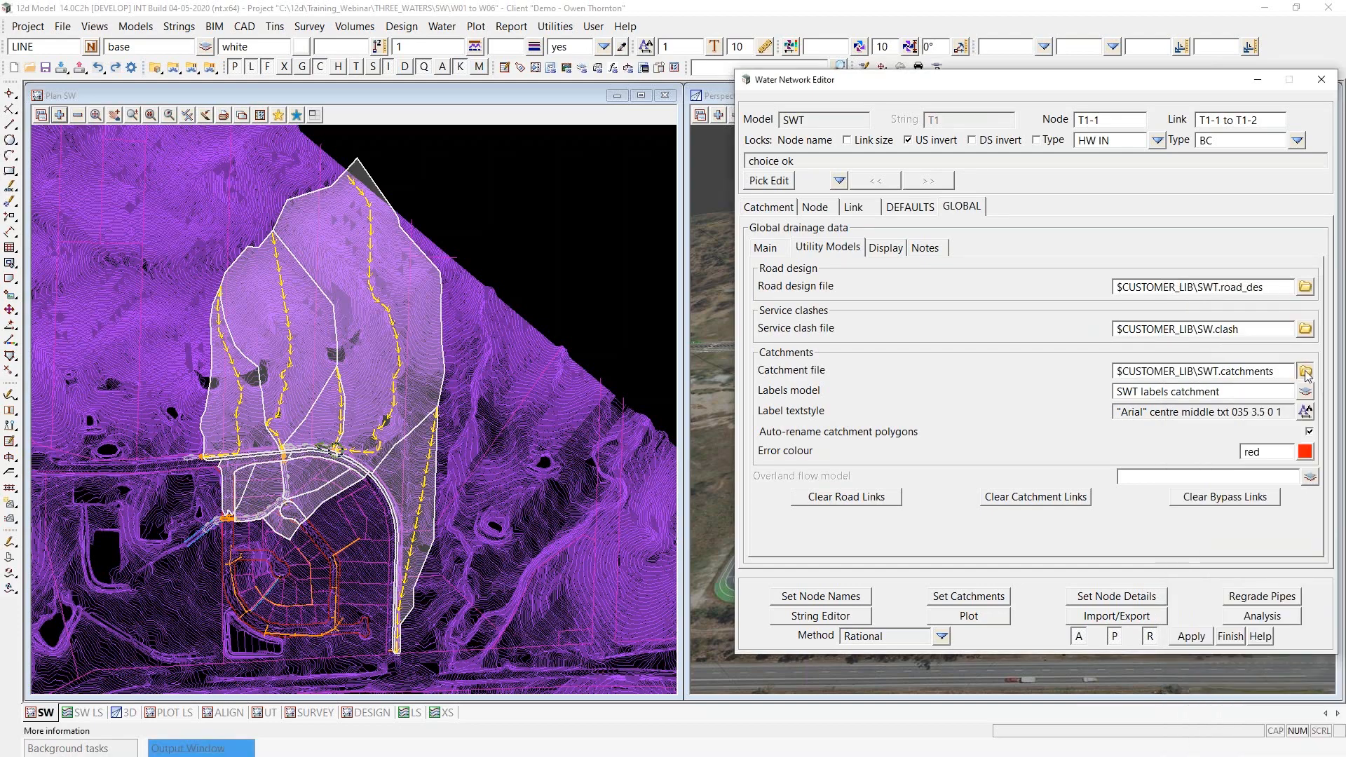
- Open the SWT.catchments file and enlarge its window beside the plan so all its columns can be read
left_click(1307, 371)
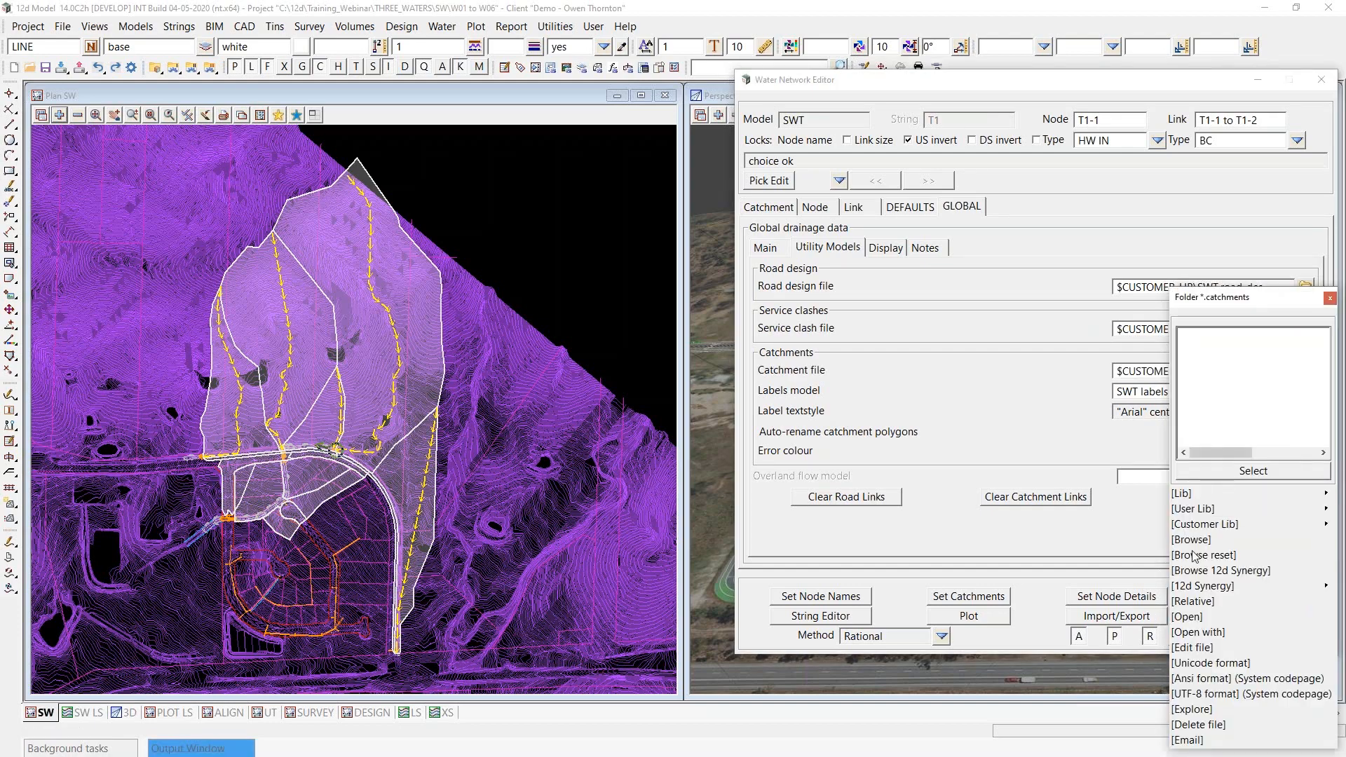
left_click(1190, 619)
left_click_drag(1161, 570, 516, 89)
left_click_drag(749, 264, 866, 442)
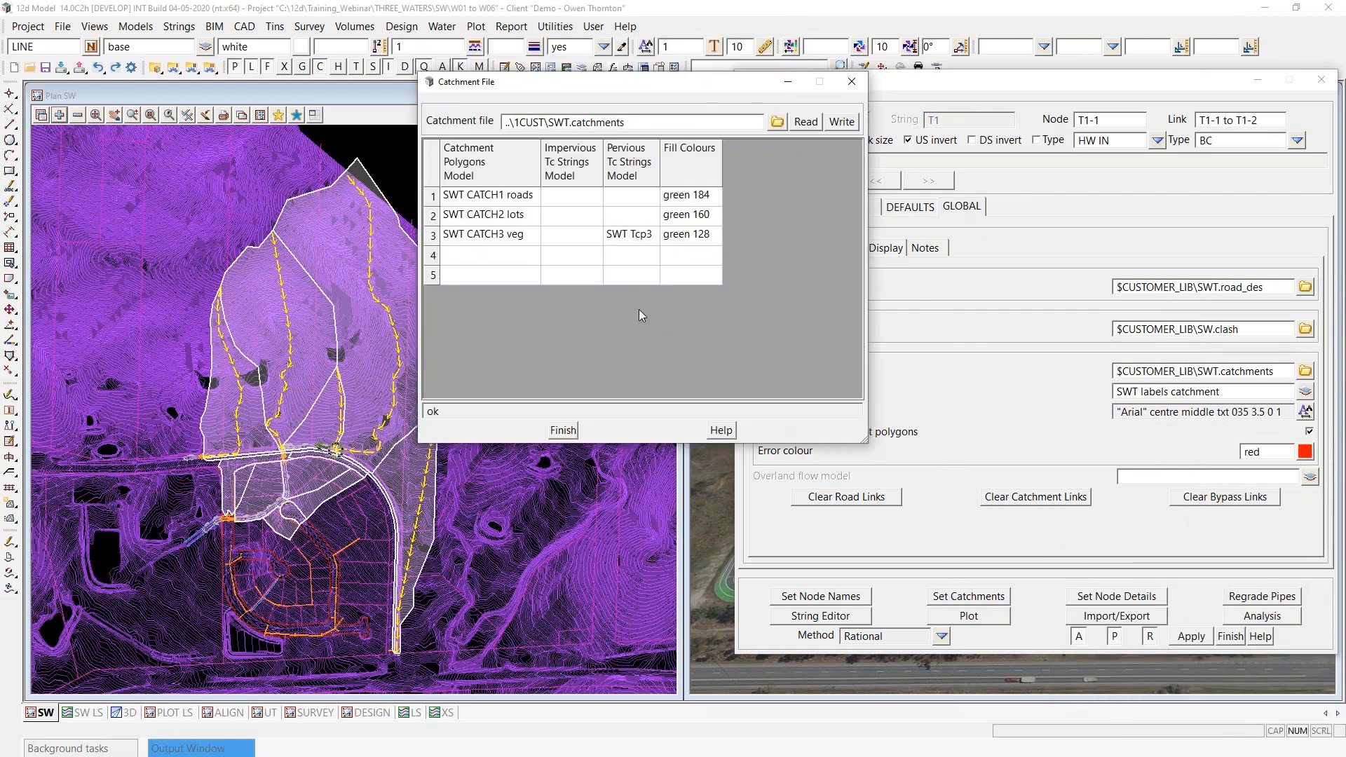
- Examine the pervious Tc strings model SWT Tcp3 assigned to SWT CATCH3 veg against the flow paths in plan
left_click(620, 245)
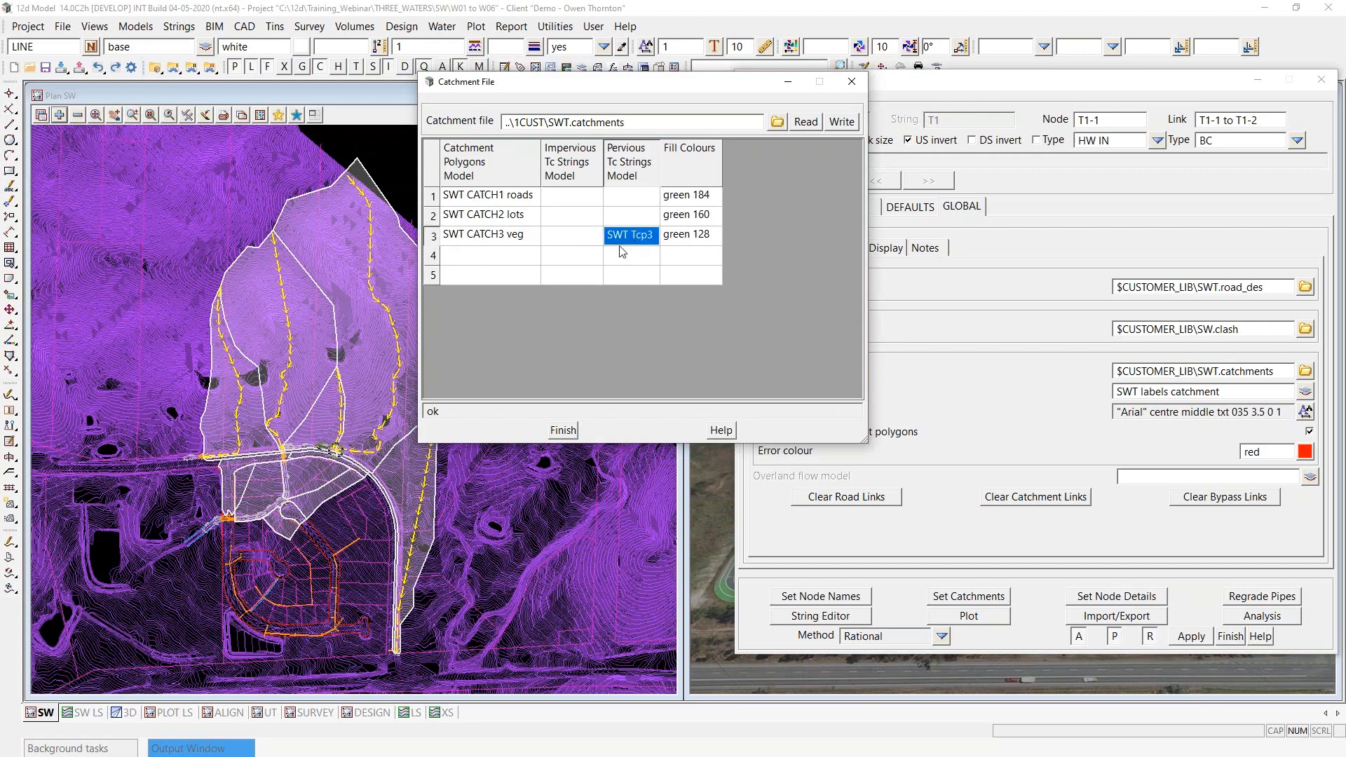
scroll(64, 367, "down", 1)
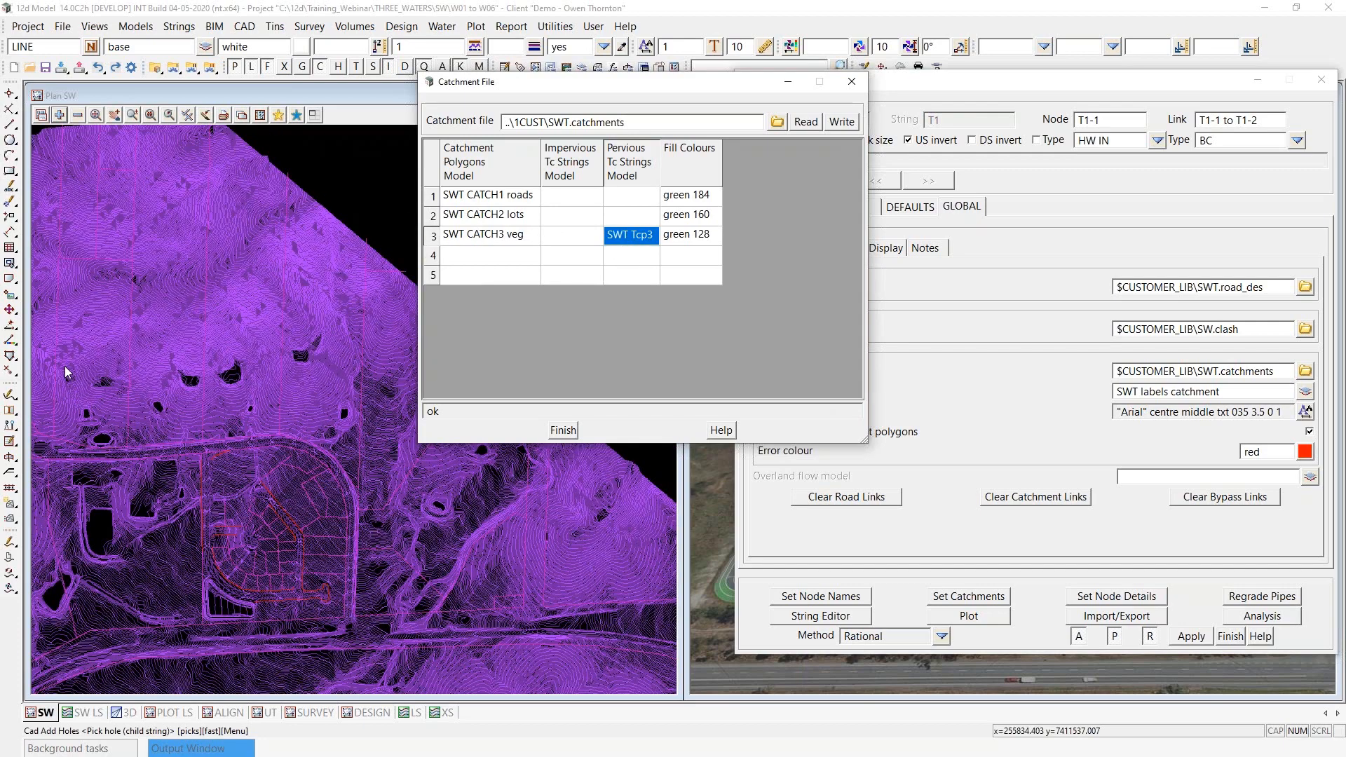
scroll(65, 366, "down", 1)
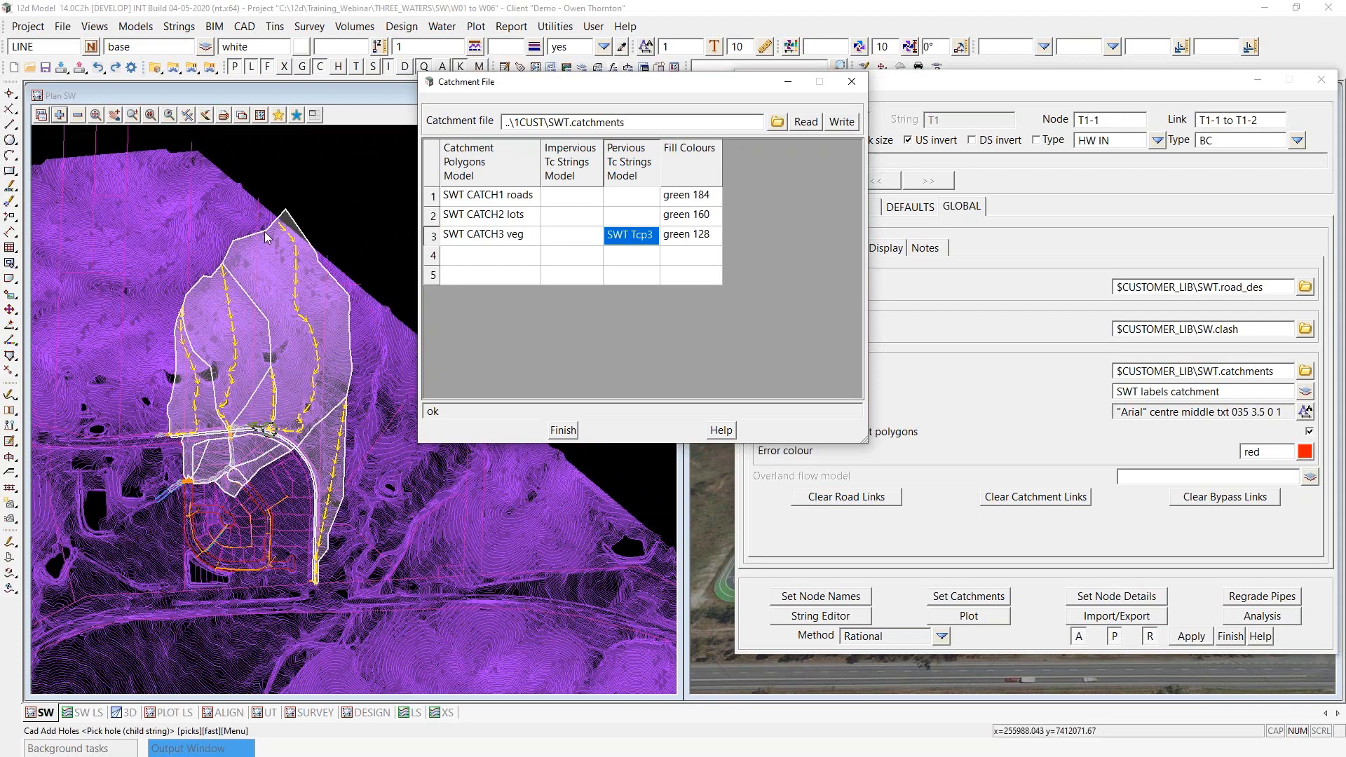
left_click(644, 244)
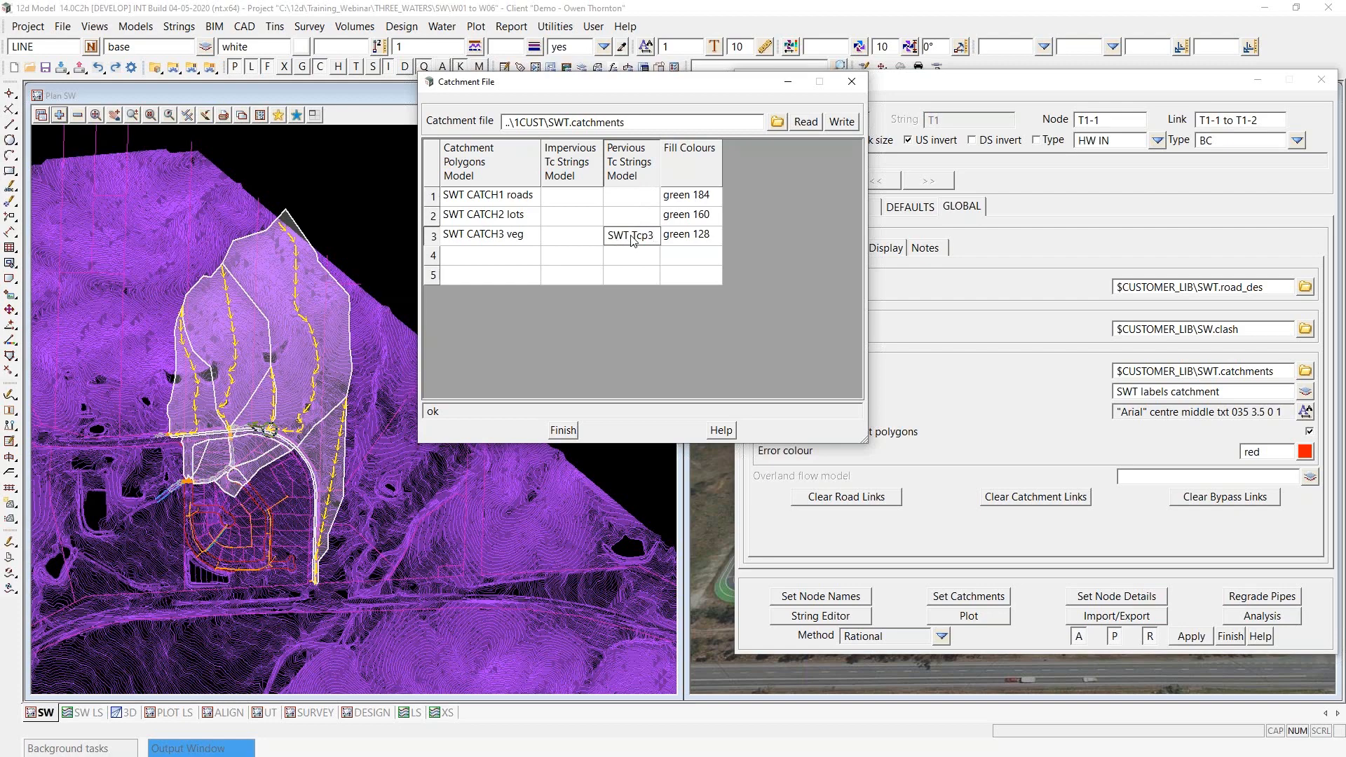
scroll(326, 355, "up", 1)
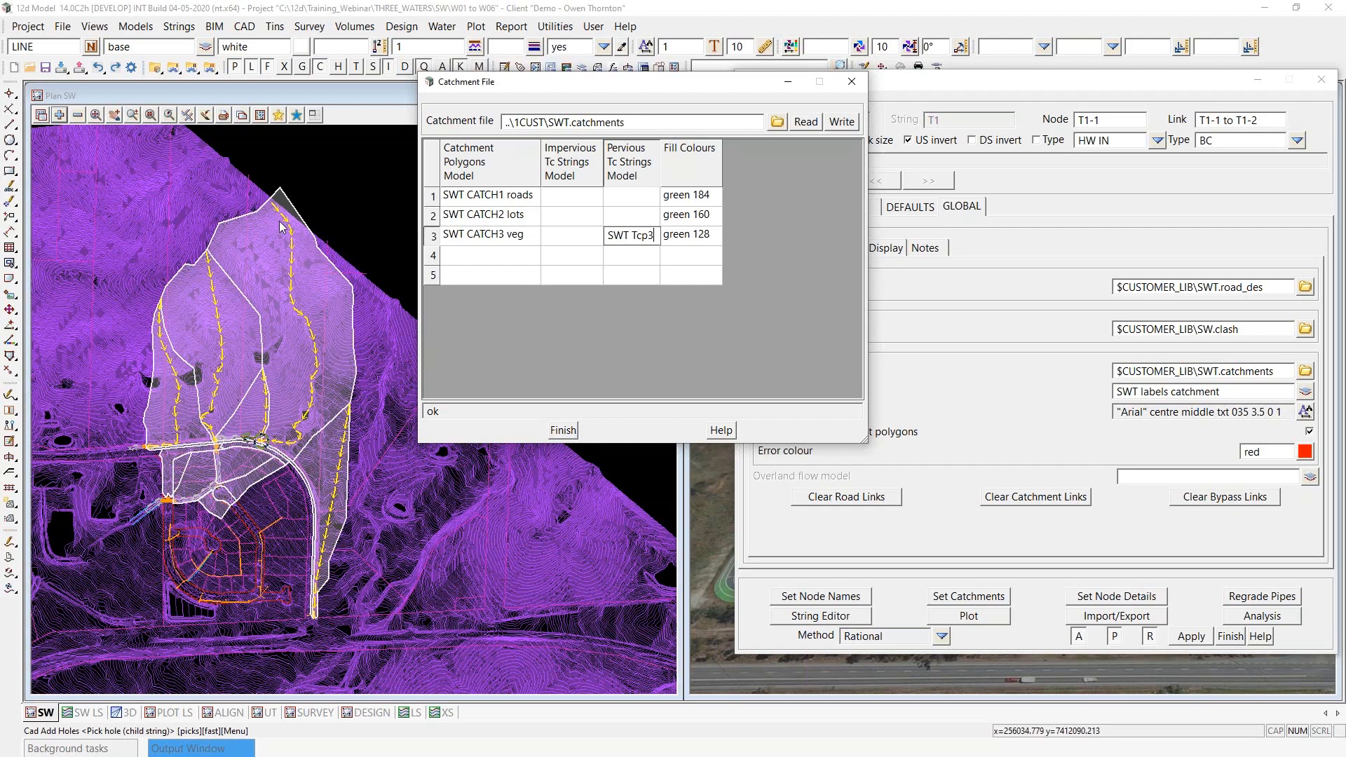
scroll(281, 359, "up", 1)
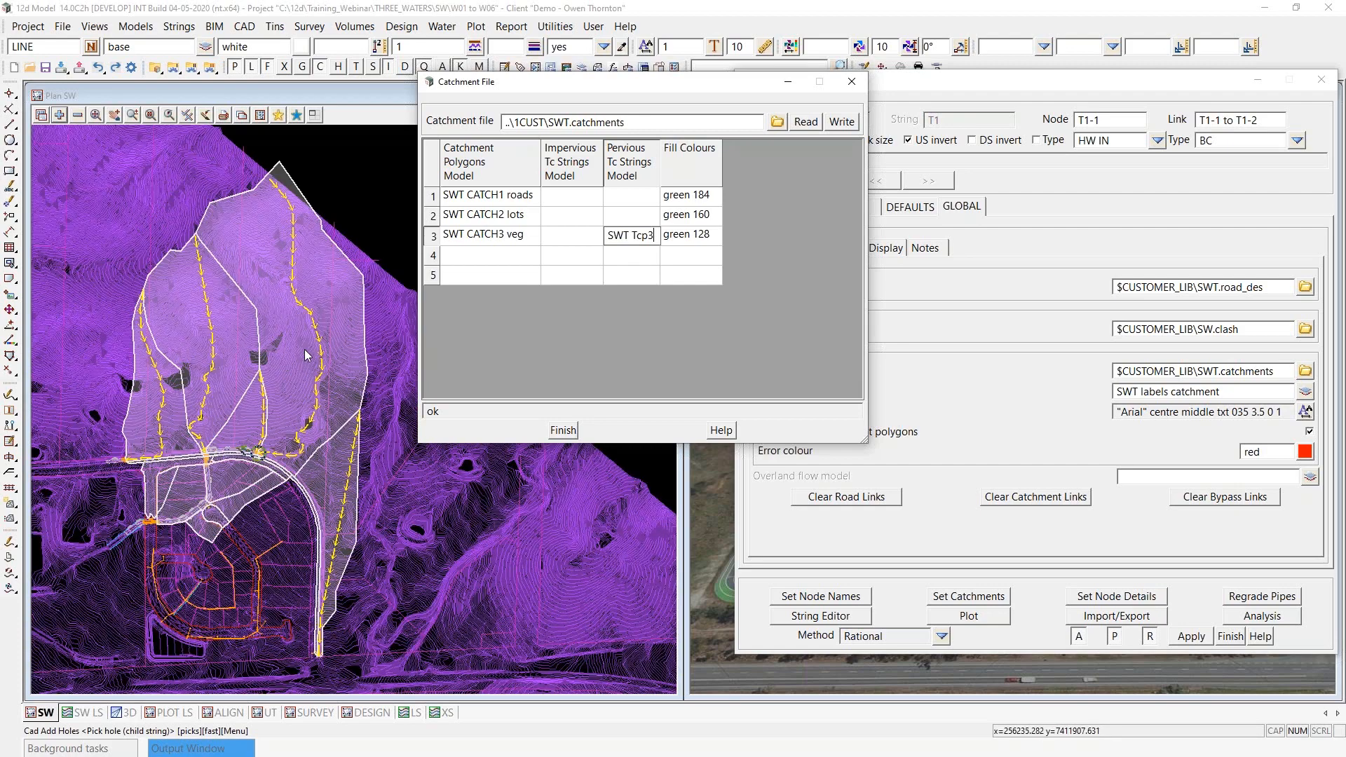
scroll(308, 330, "up", 1)
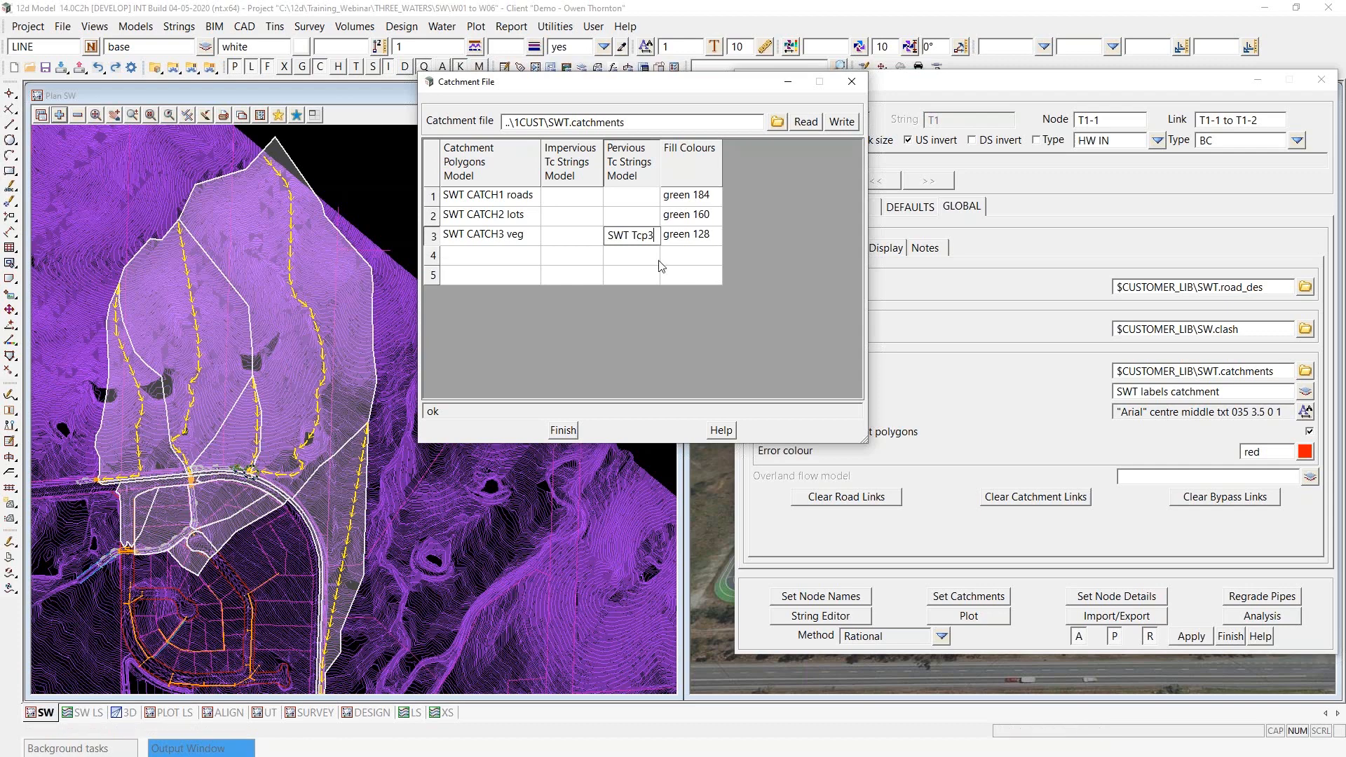
left_click(629, 242)
left_click(631, 250)
left_click(634, 238)
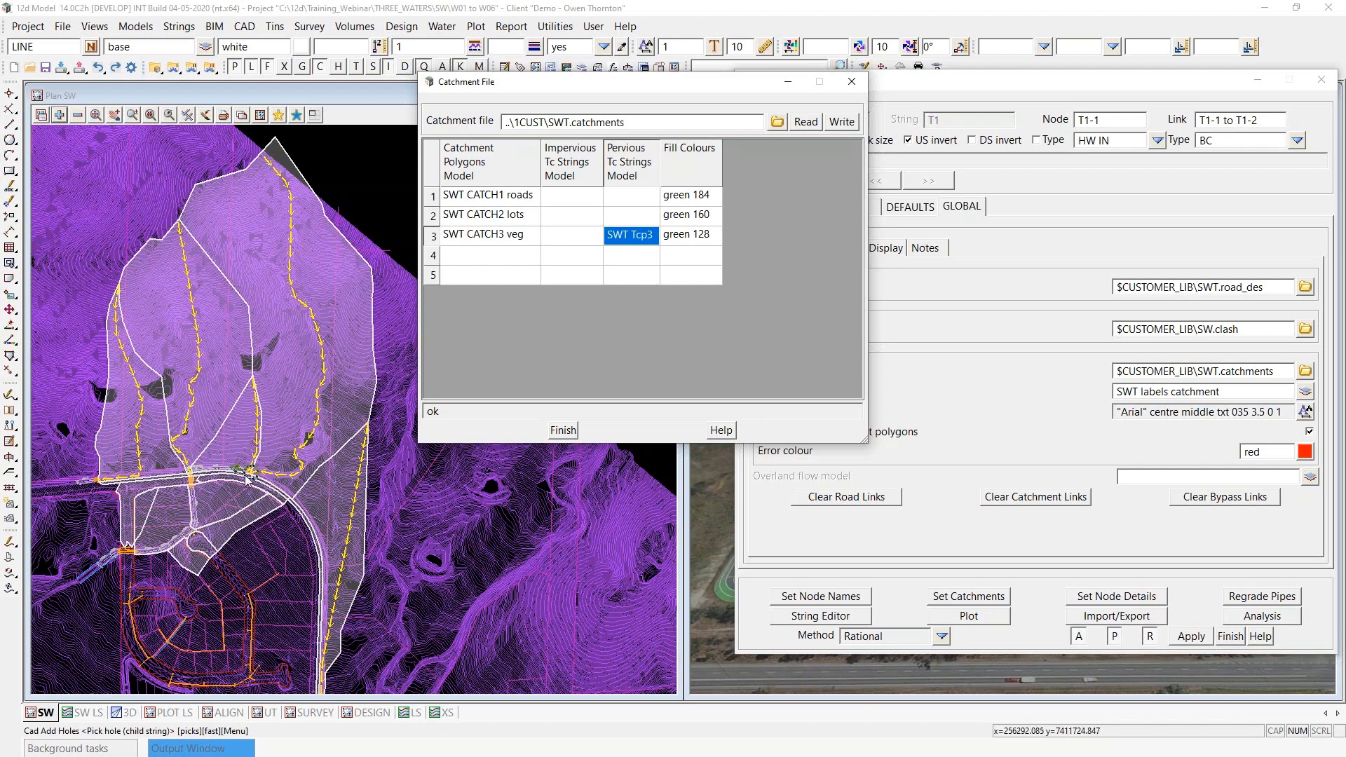
- Inspect where the yellow Tc flow paths end at headwall node T1-1 and how they run through their catchments
scroll(256, 479, "up", 5)
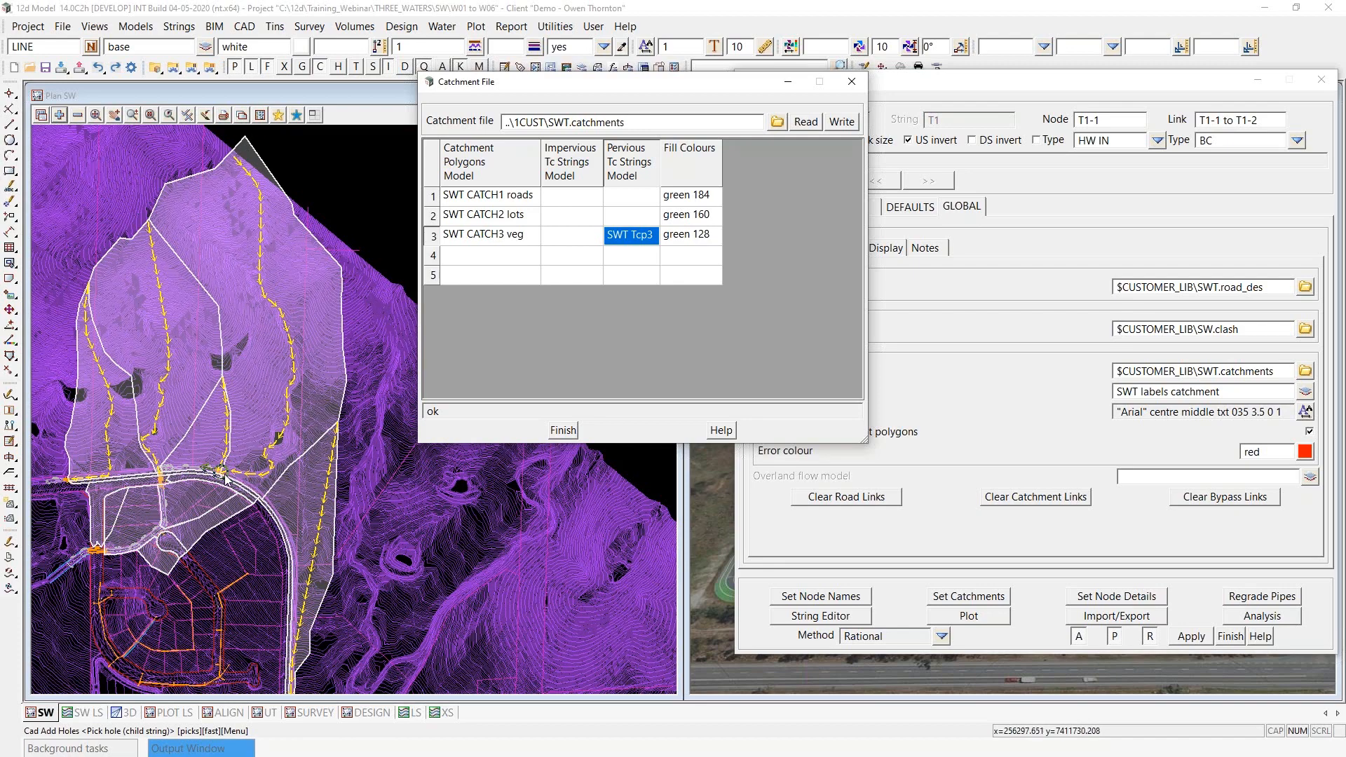
scroll(225, 478, "up", 3)
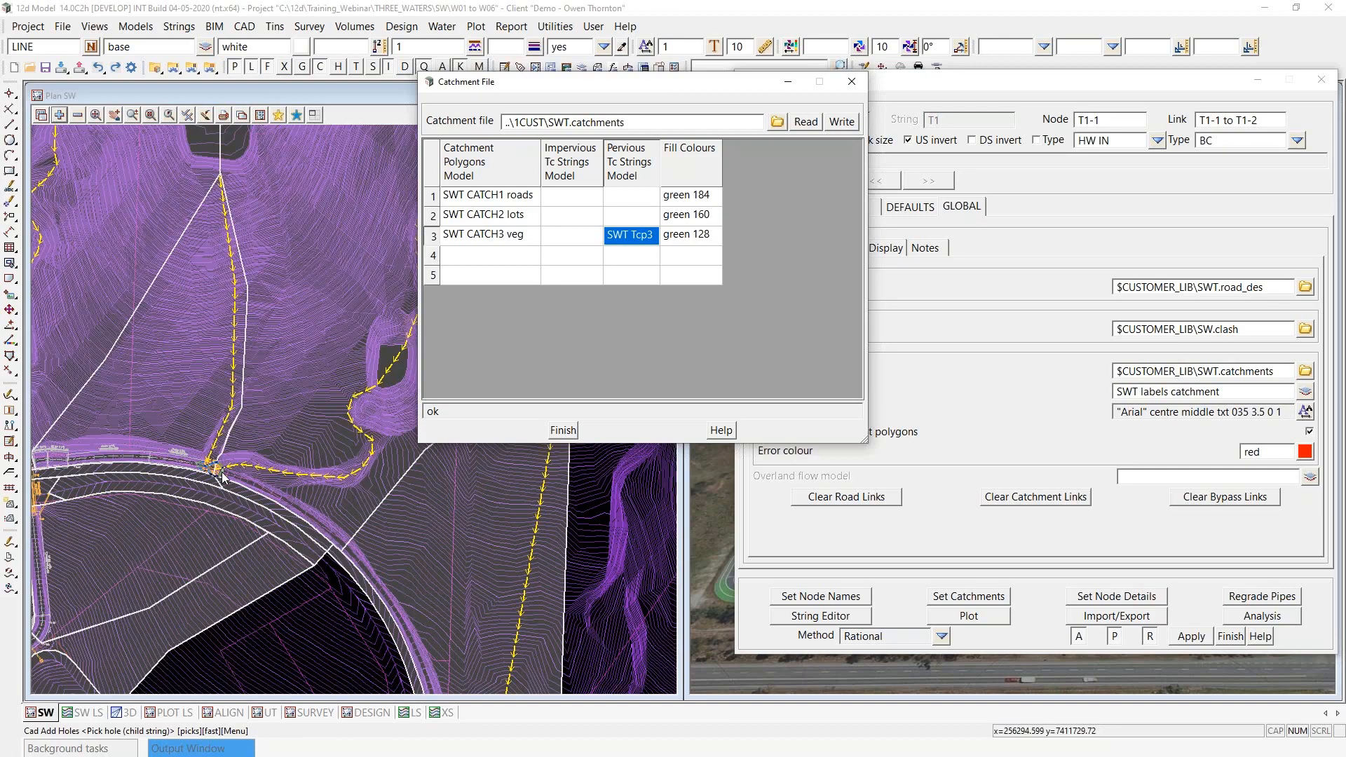
scroll(218, 478, "up", 2)
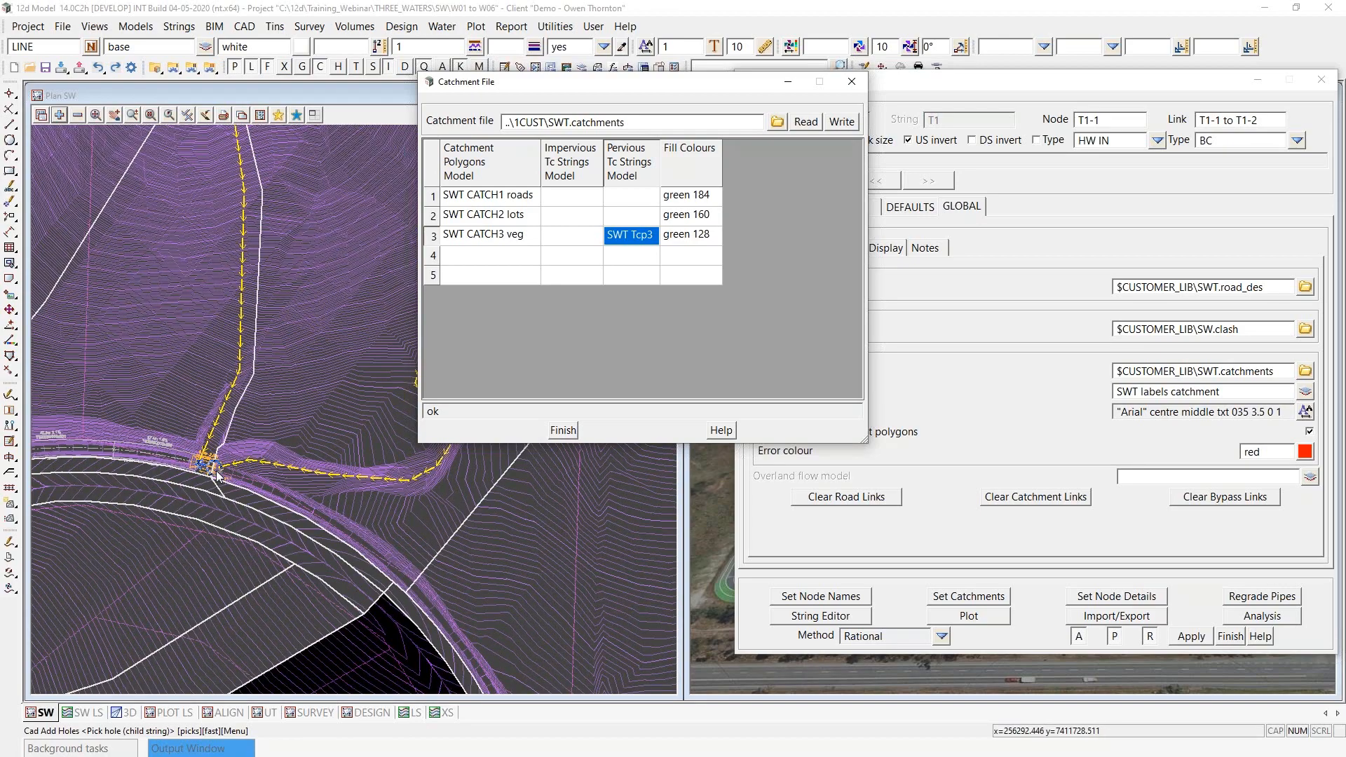
scroll(219, 472, "up", 3)
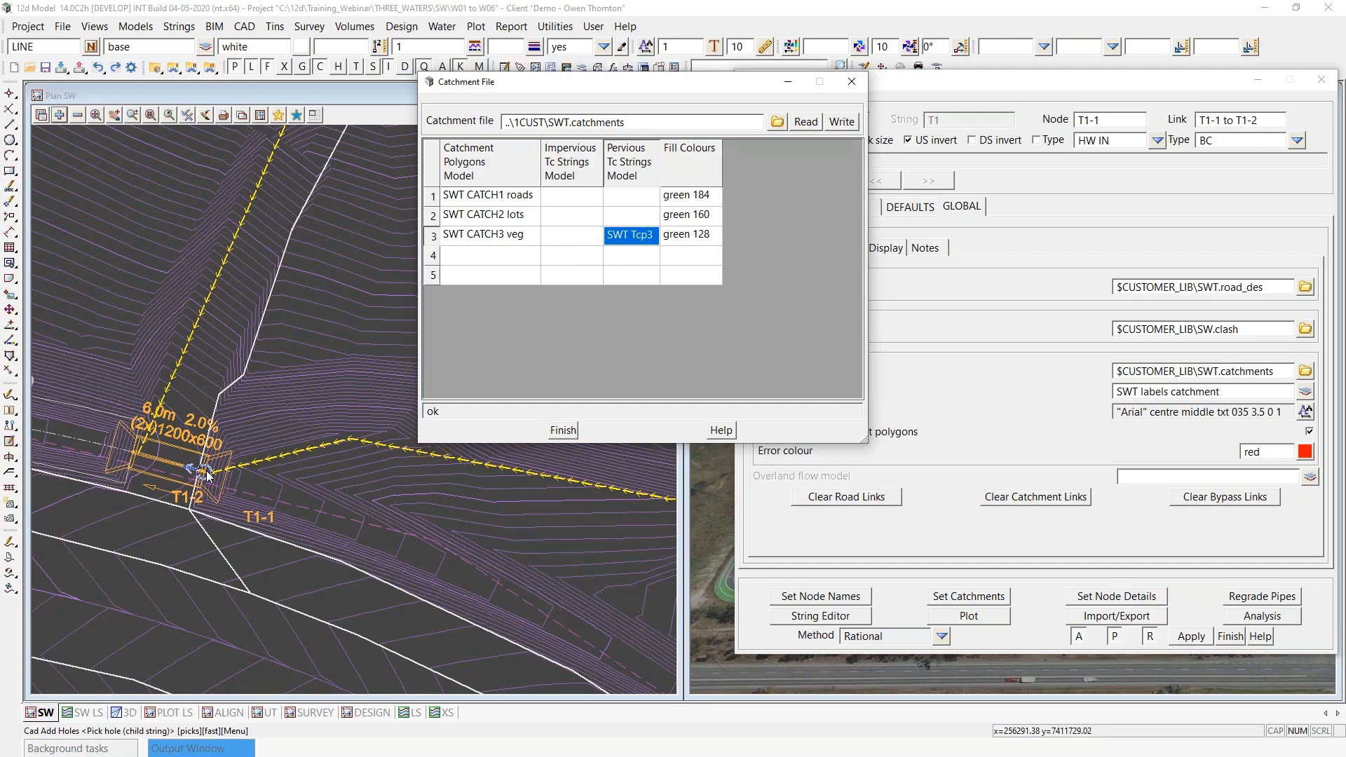
scroll(176, 534, "down", 3)
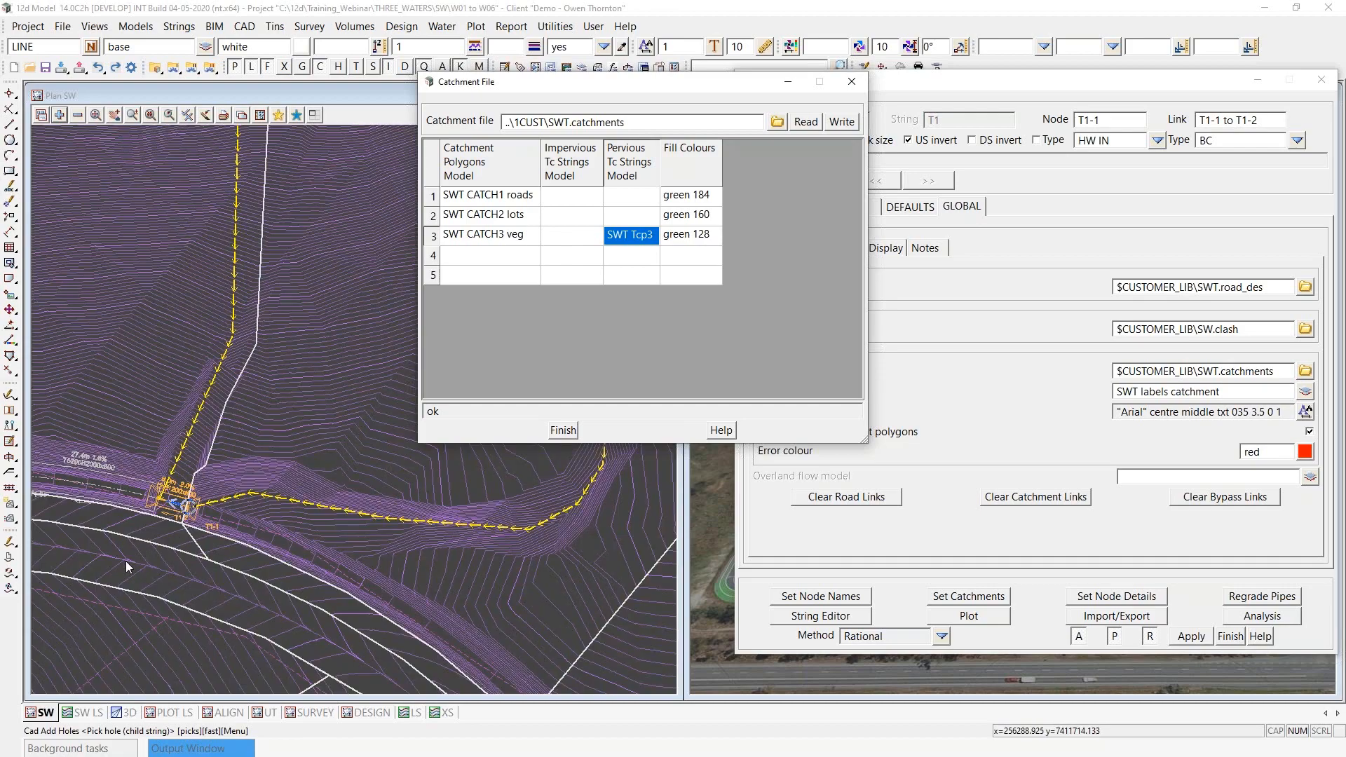
scroll(126, 565, "down", 5)
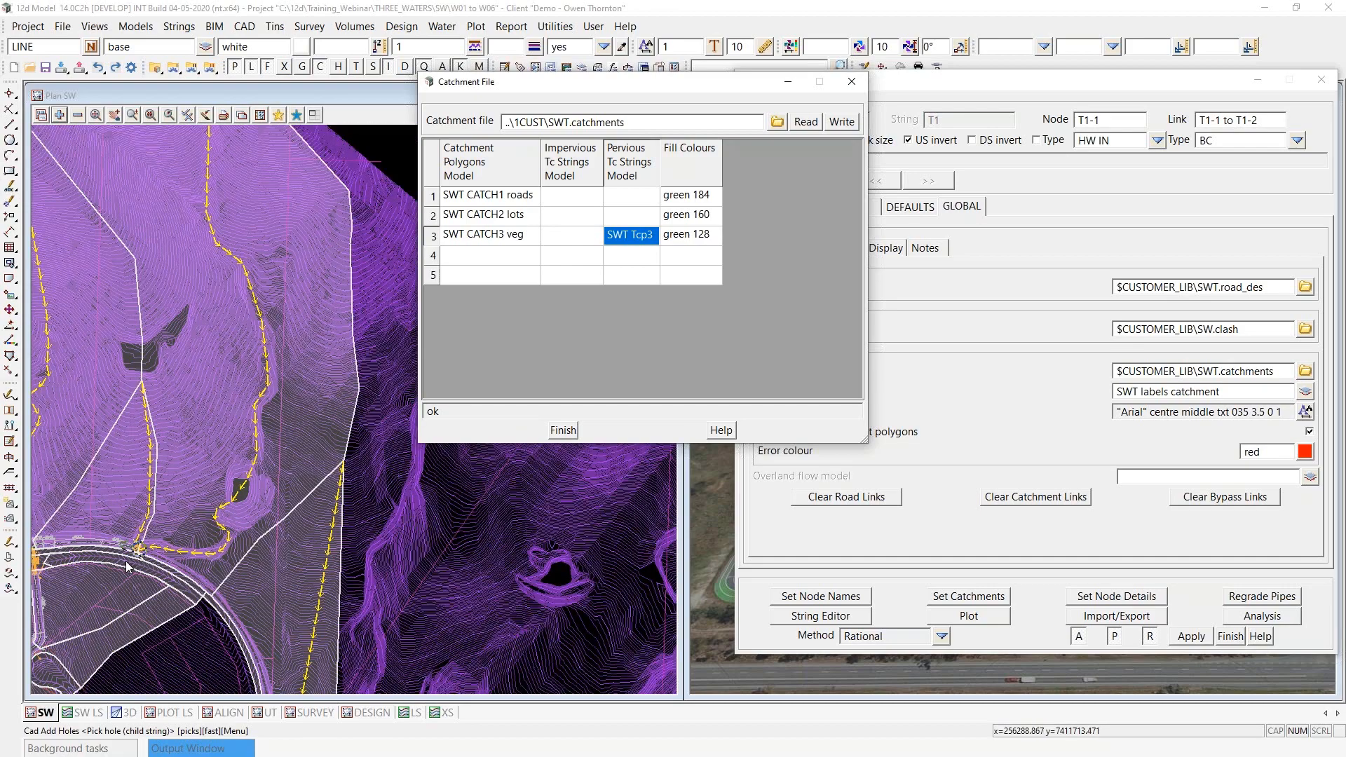
- Close the SWT.catchments file and run Set Catchments to assign the SWT catchment polygons and Tc strings to their nodes
scroll(253, 589, "down", 2)
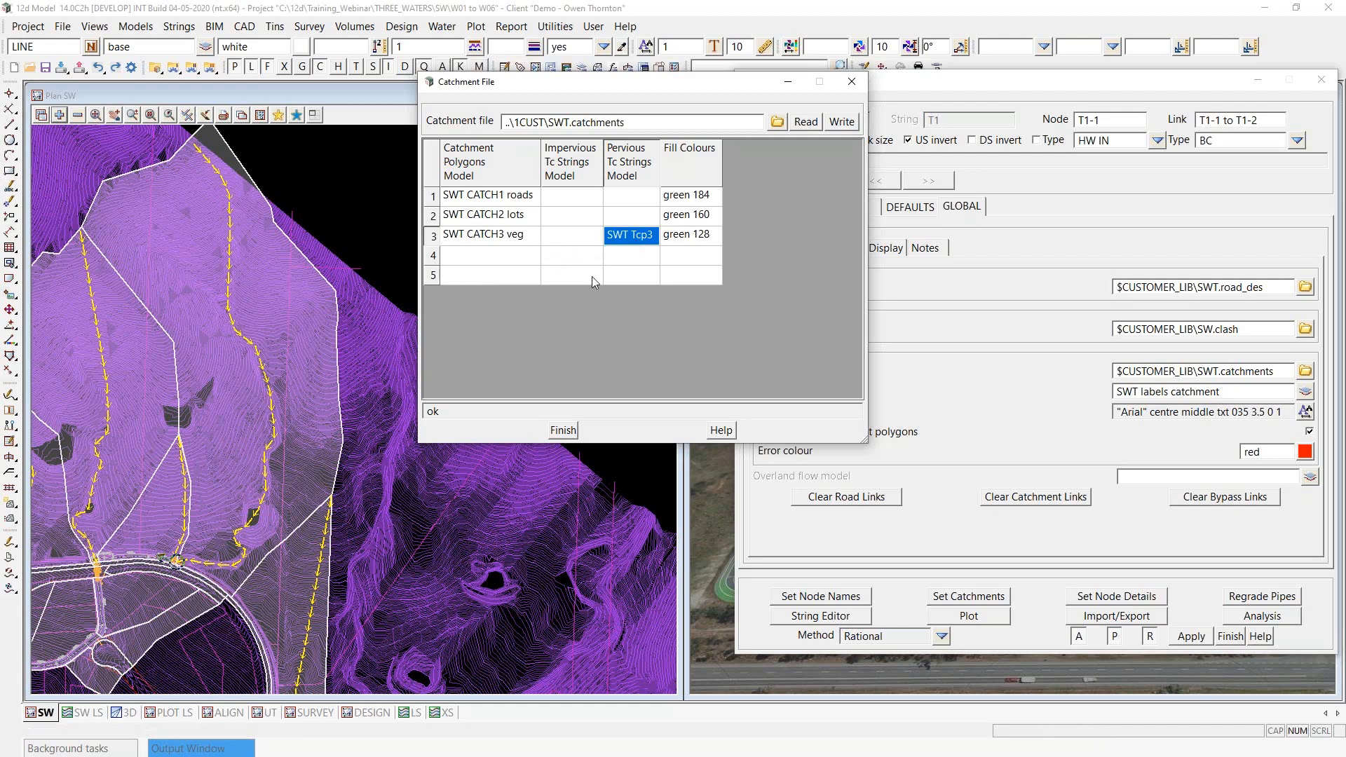
scroll(275, 337, "down", 2)
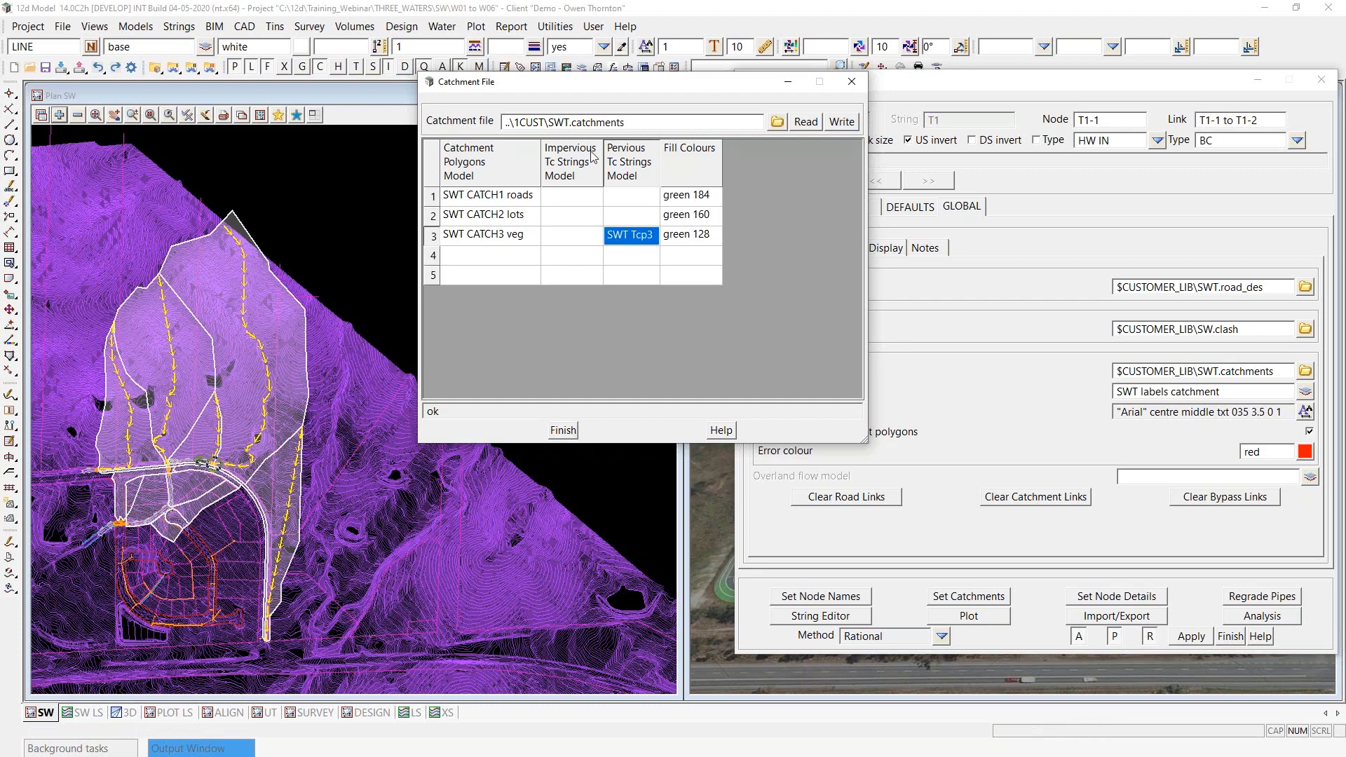
left_click(563, 430)
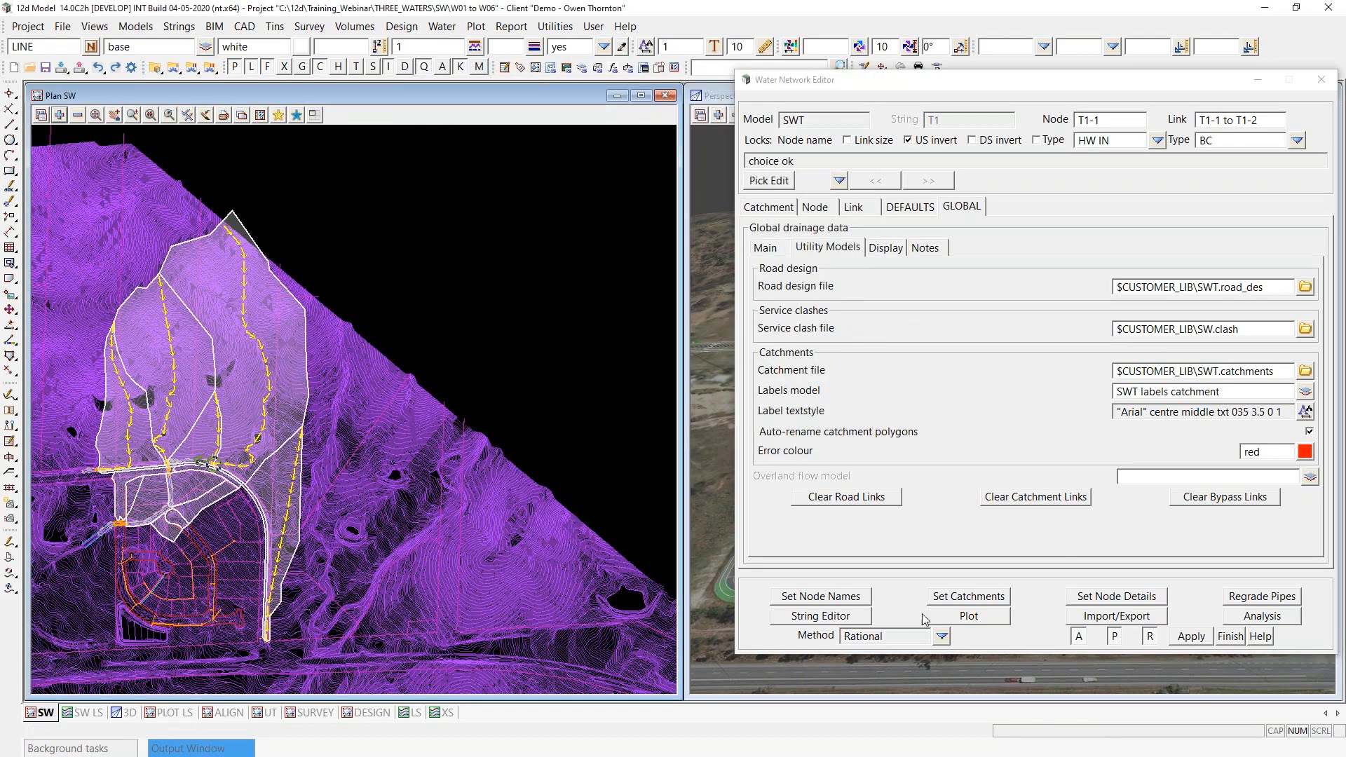
left_click(985, 598)
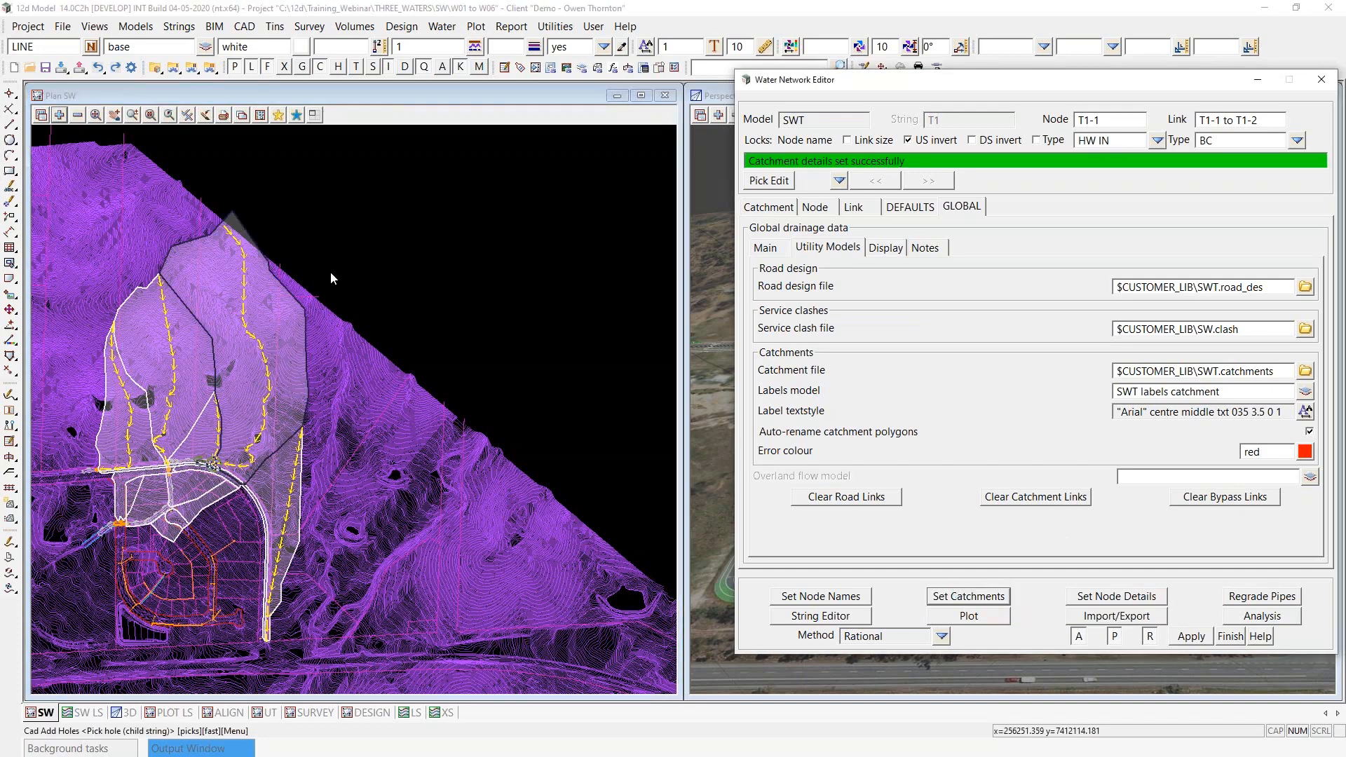
- Add the SWT labels catchment model to the SW plan view
scroll(344, 256, "down", 1)
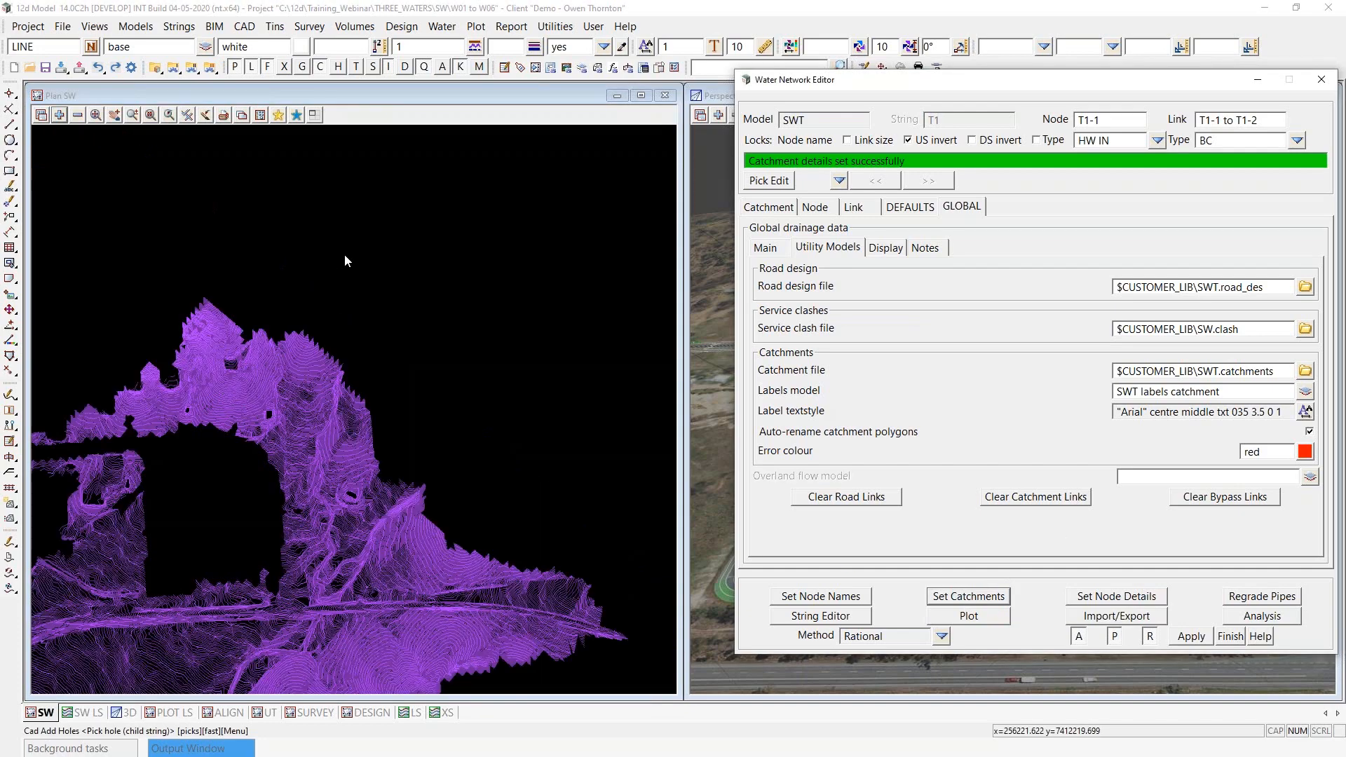
scroll(176, 505, "up", 3)
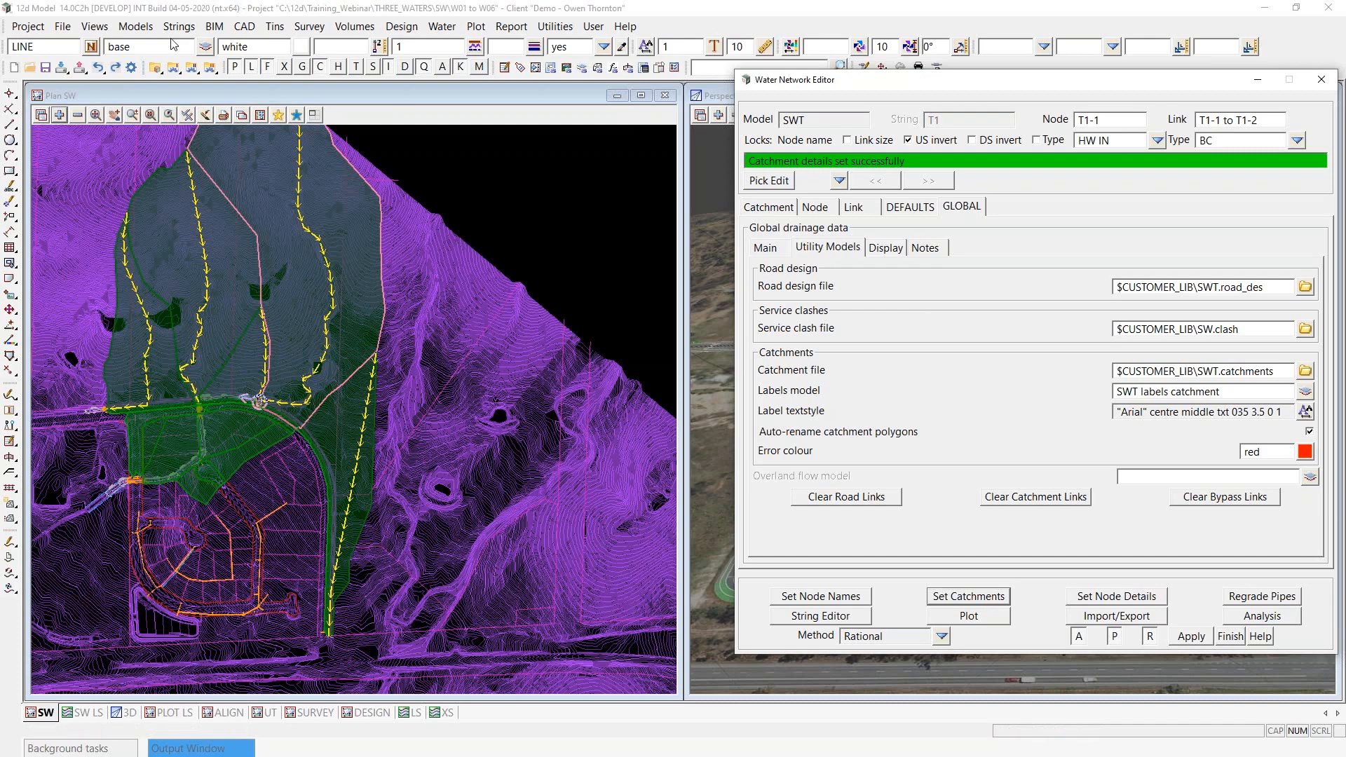
left_click(59, 115)
scroll(126, 557, "down", 5)
scroll(126, 564, "down", 6)
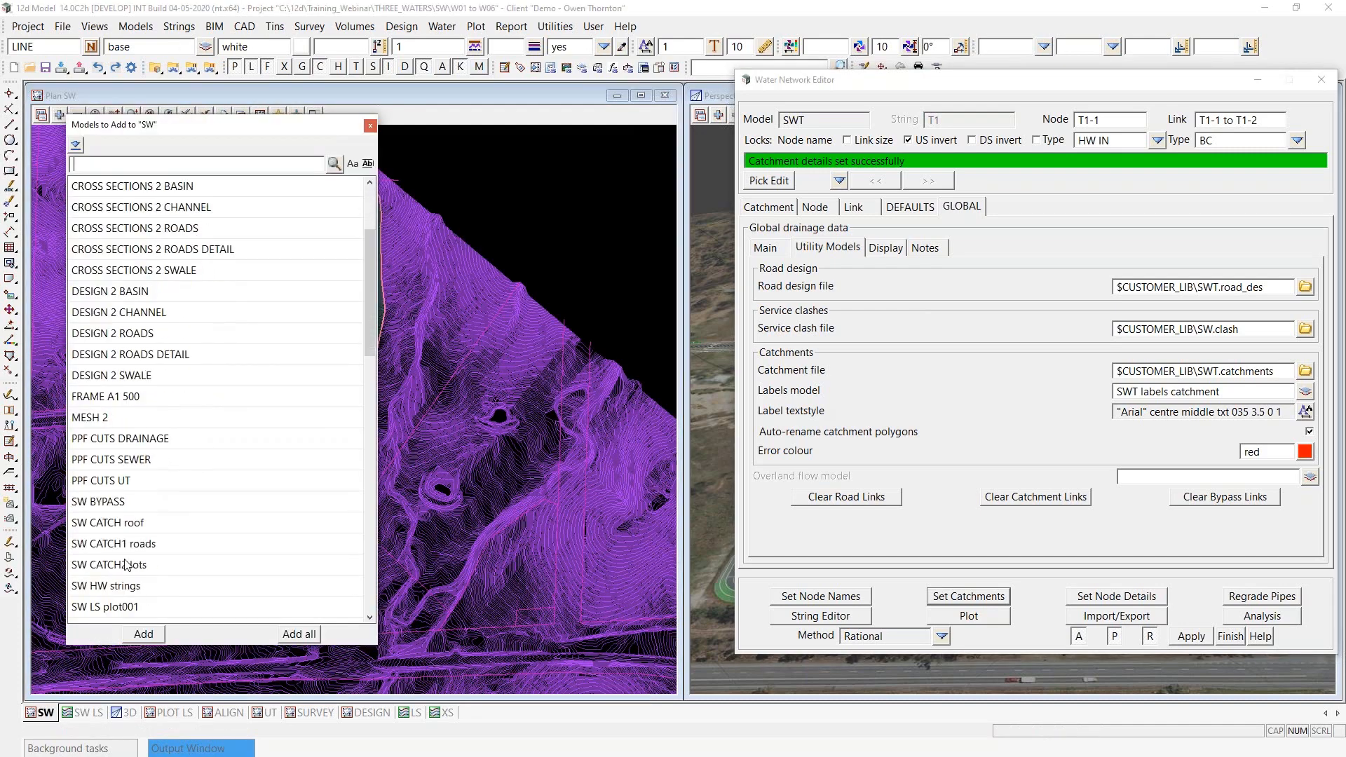
scroll(122, 591, "down", 5)
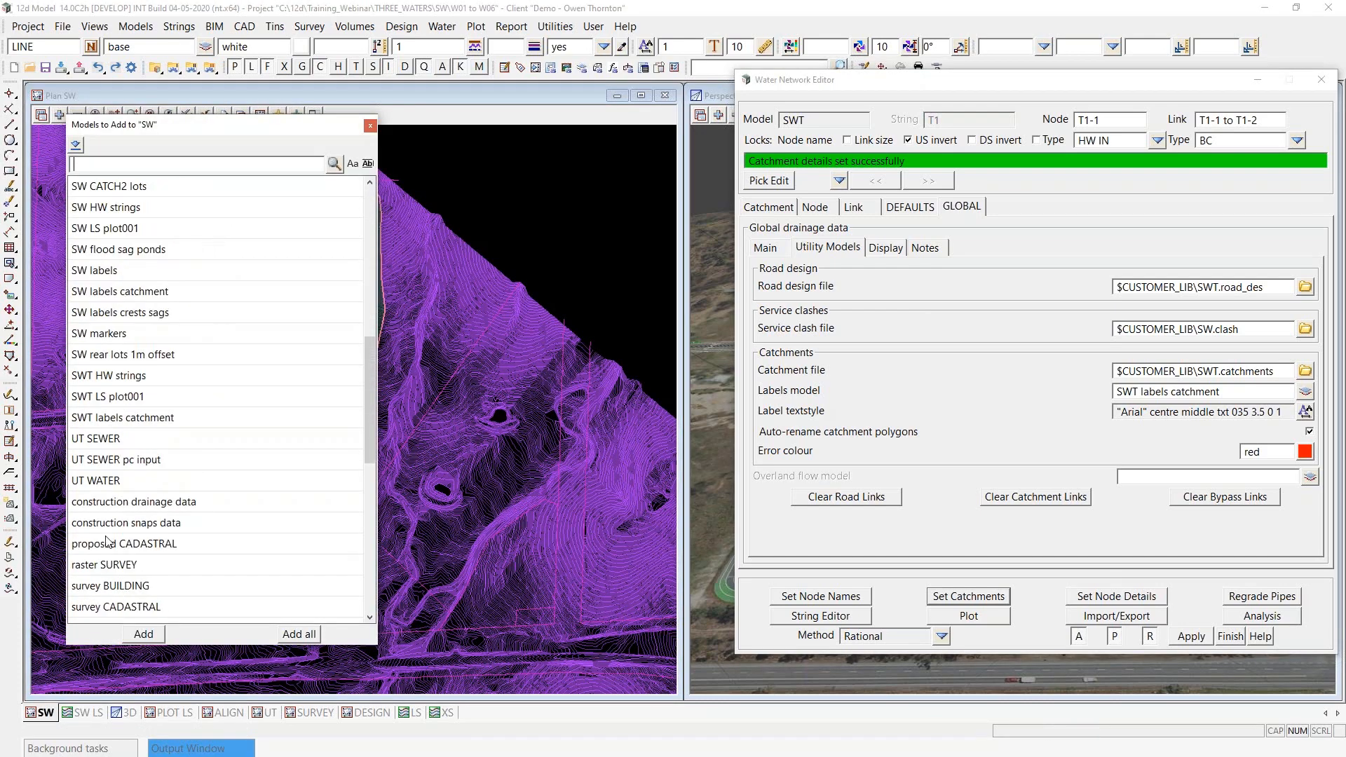
double_click(125, 420)
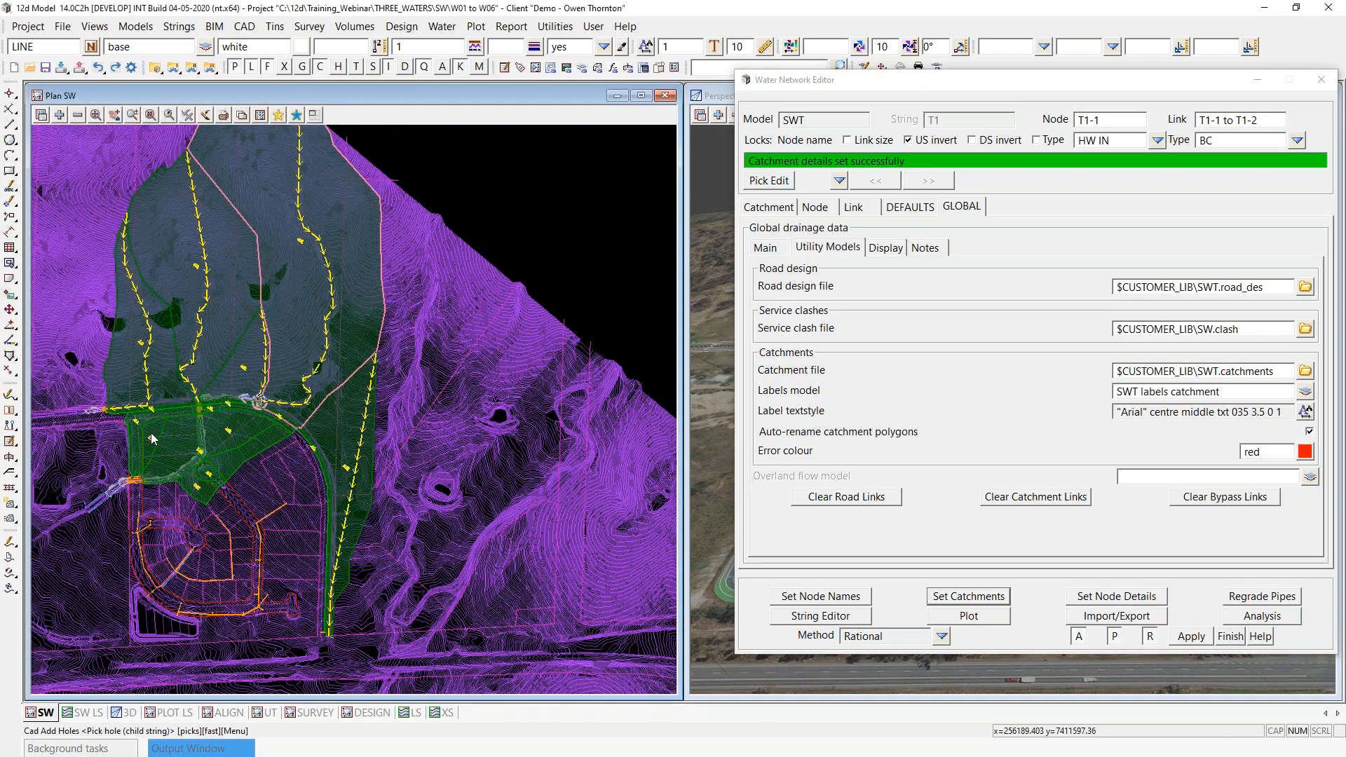
- Show the Set #3 catchment data flowing to node T1-1
scroll(153, 436, "up", 1)
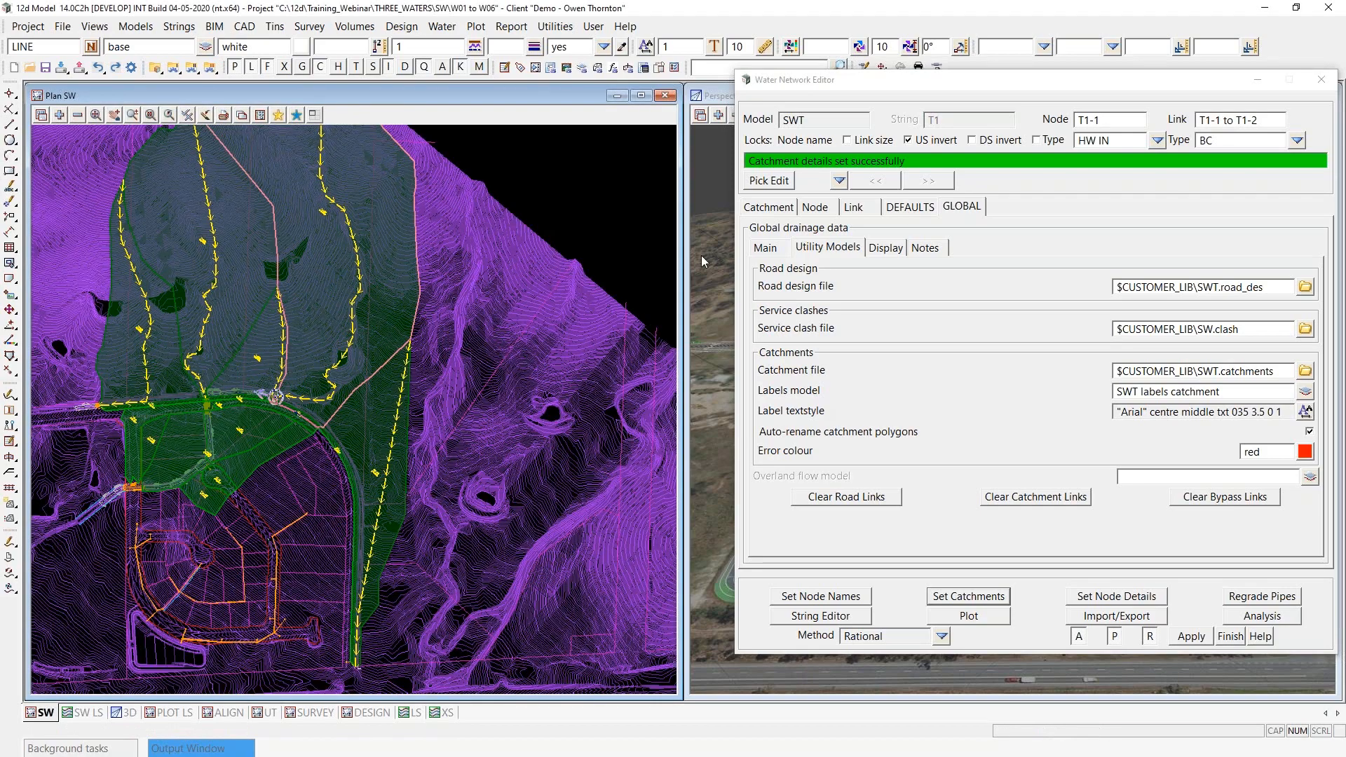
scroll(291, 401, "up", 4)
scroll(230, 554, "down", 4)
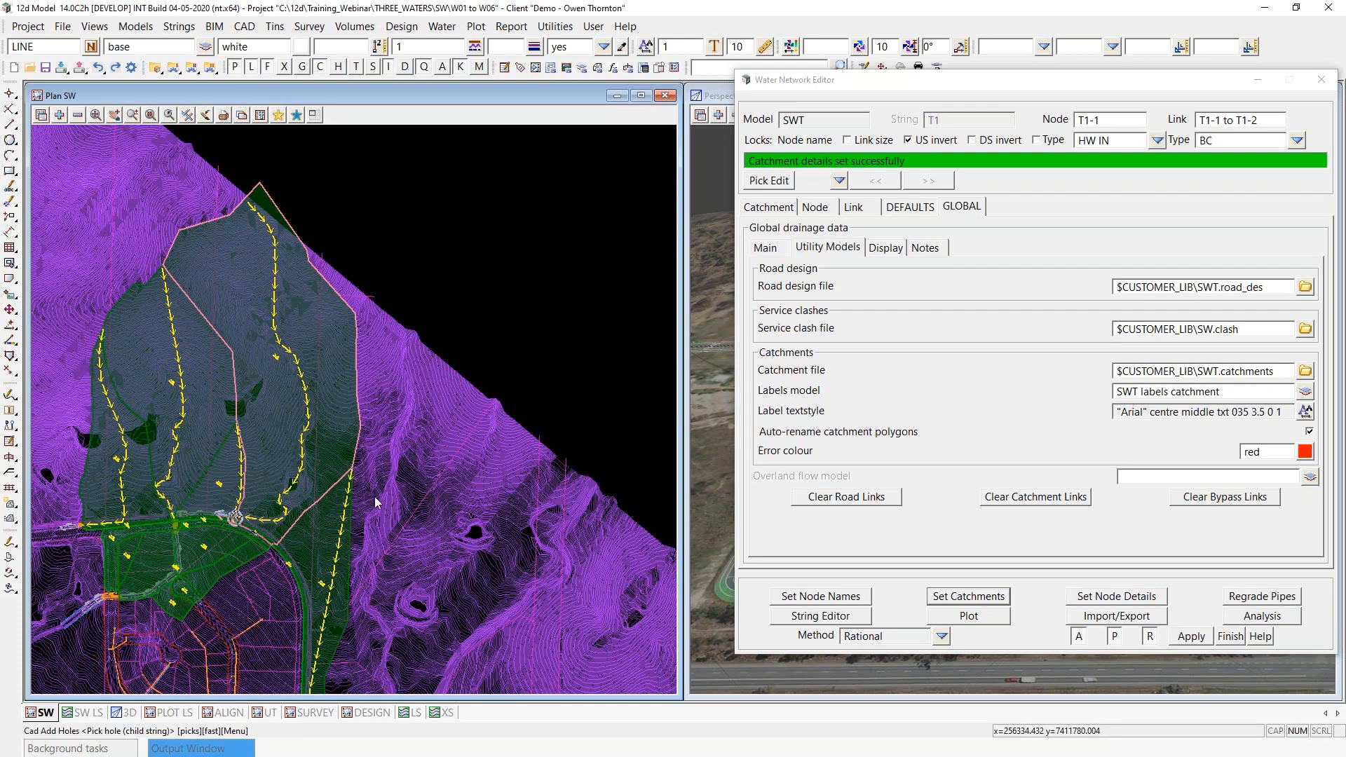
left_click(771, 207)
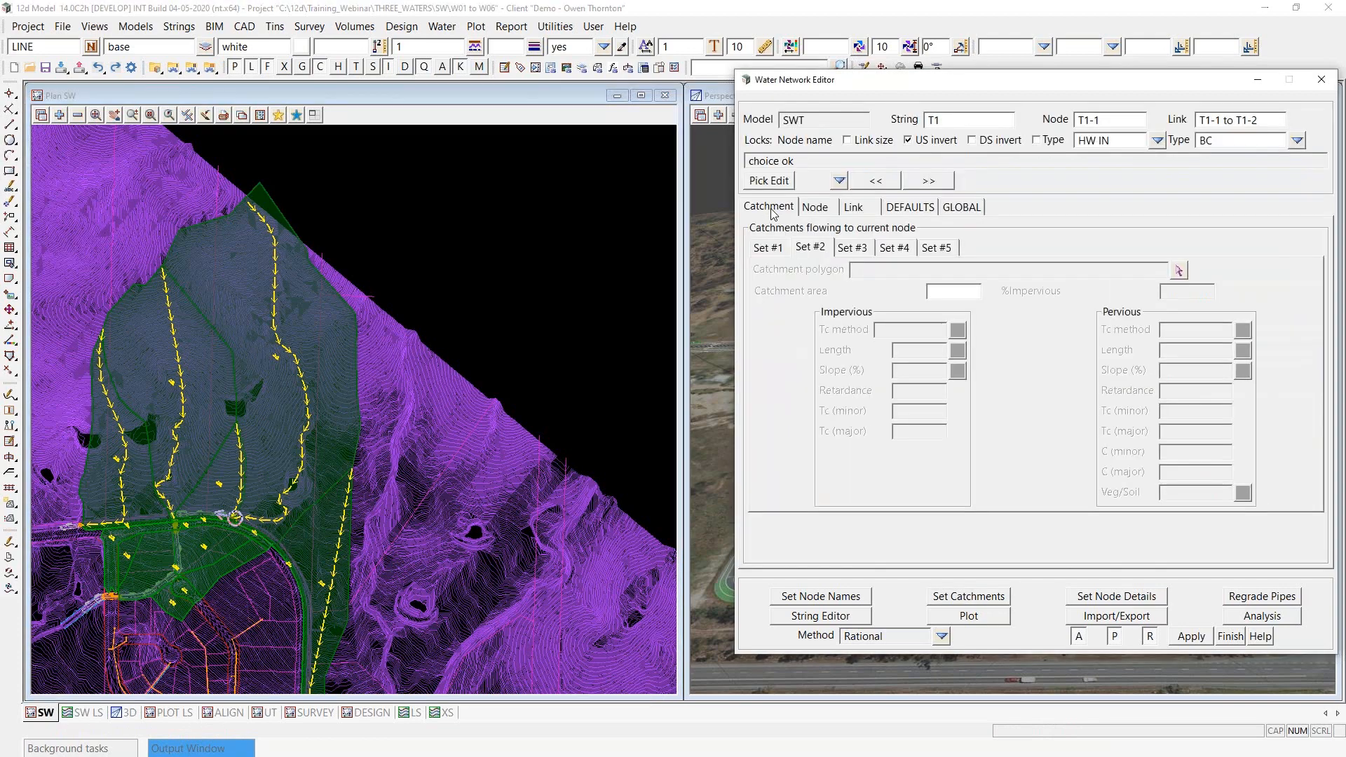
left_click(857, 248)
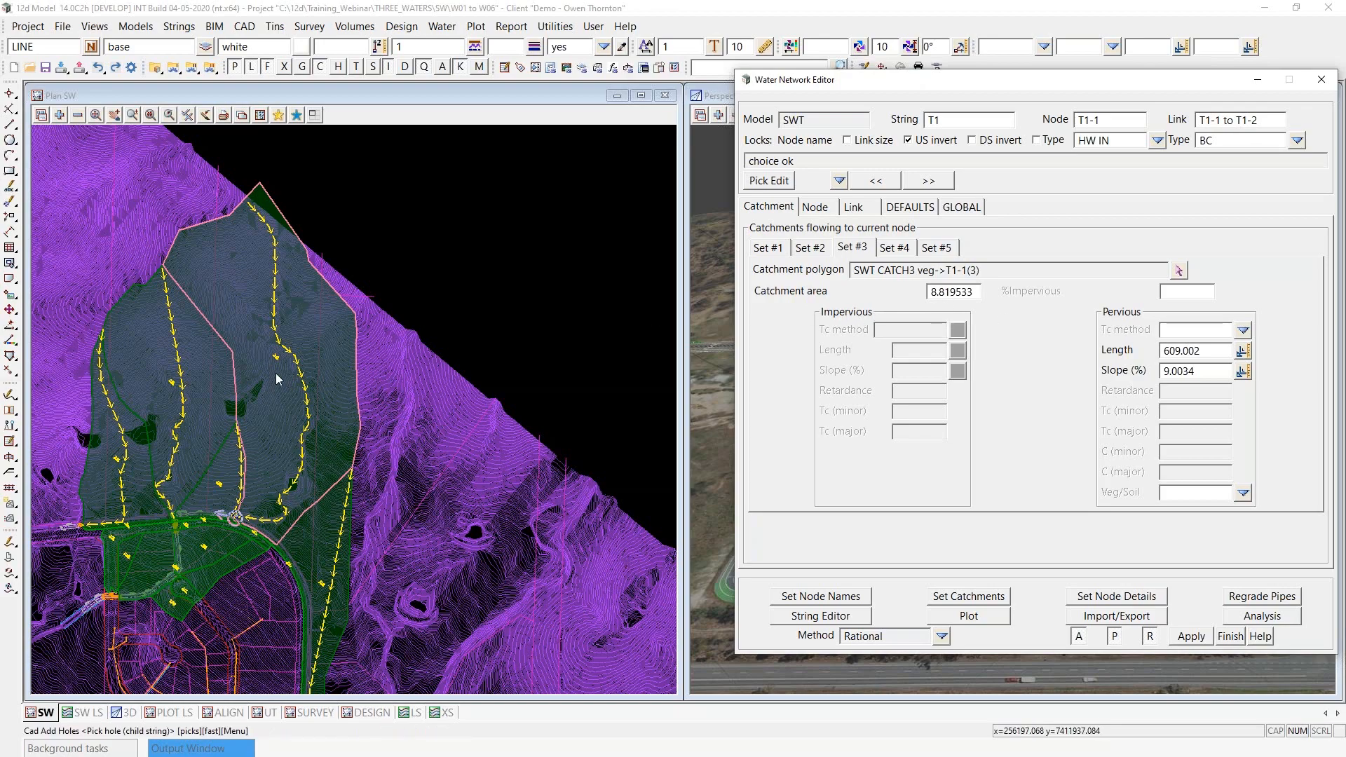
- Compare the T1-1(3) catchment label in plan with the node name and catchment area recorded for Set #3
scroll(276, 373, "up", 6)
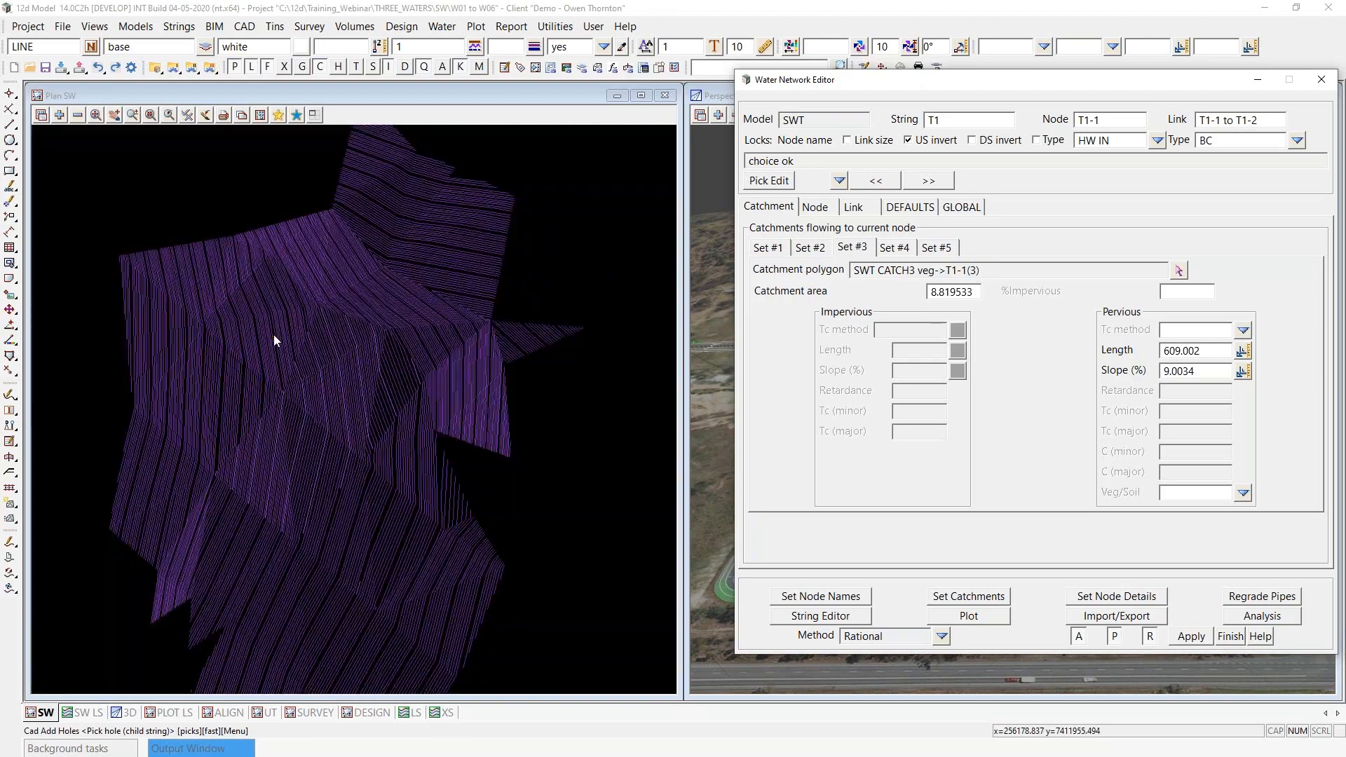
scroll(274, 341, "up", 4)
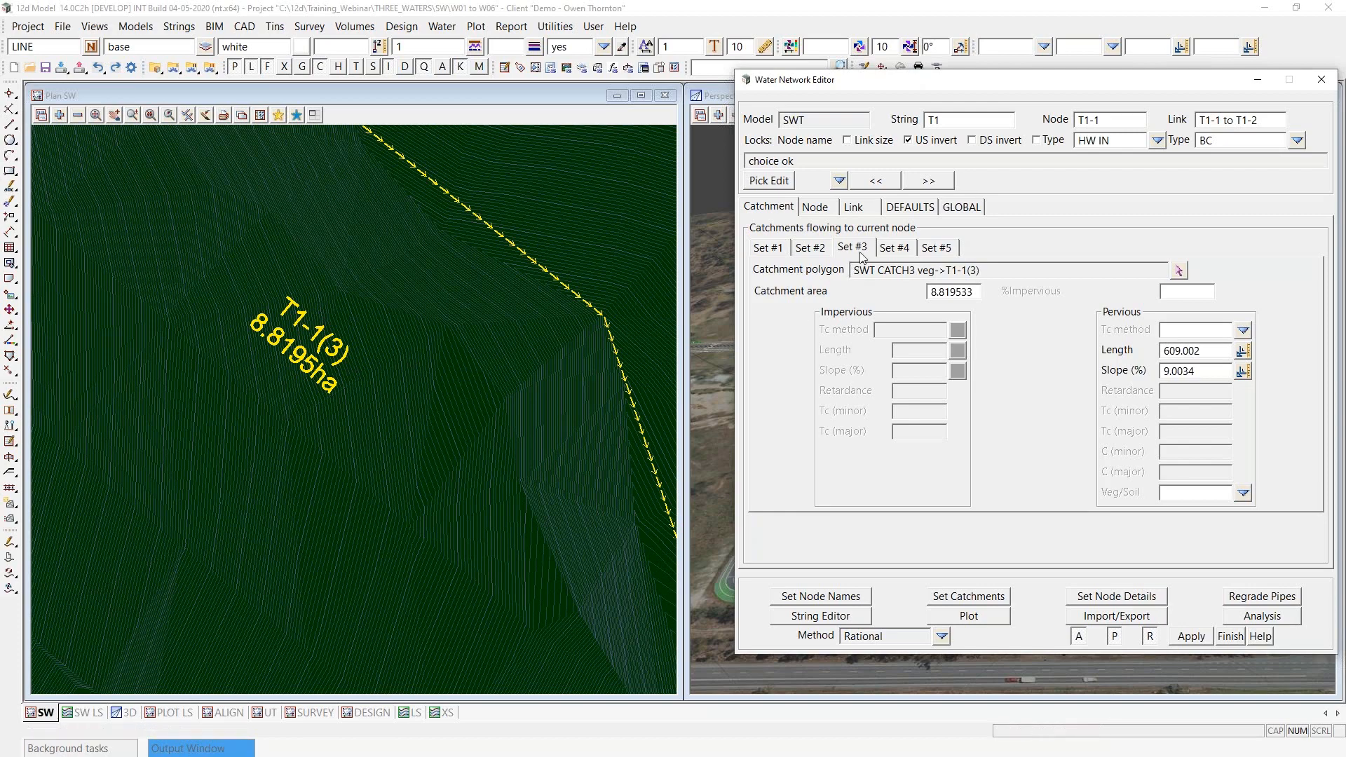
double_click(1085, 121)
double_click(979, 293)
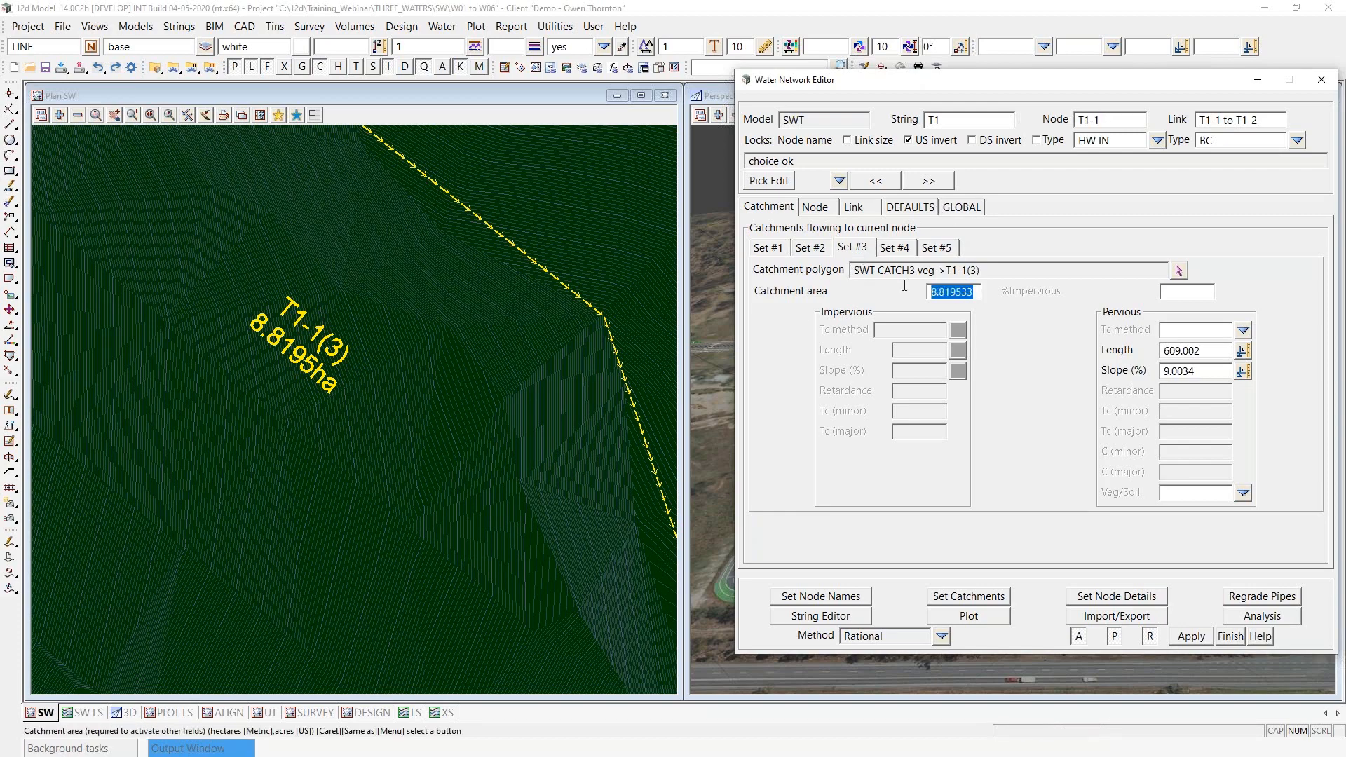
scroll(235, 290, "down", 10)
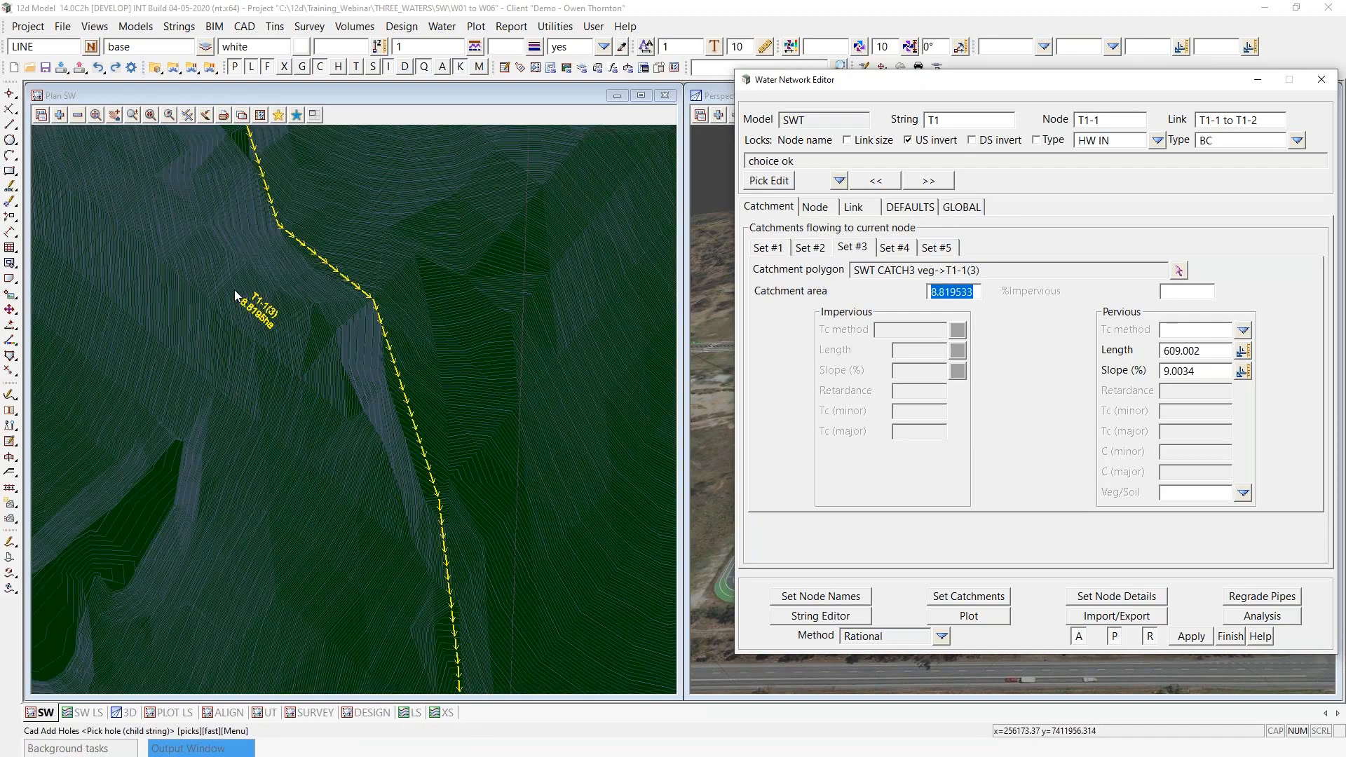
scroll(234, 290, "up", 5)
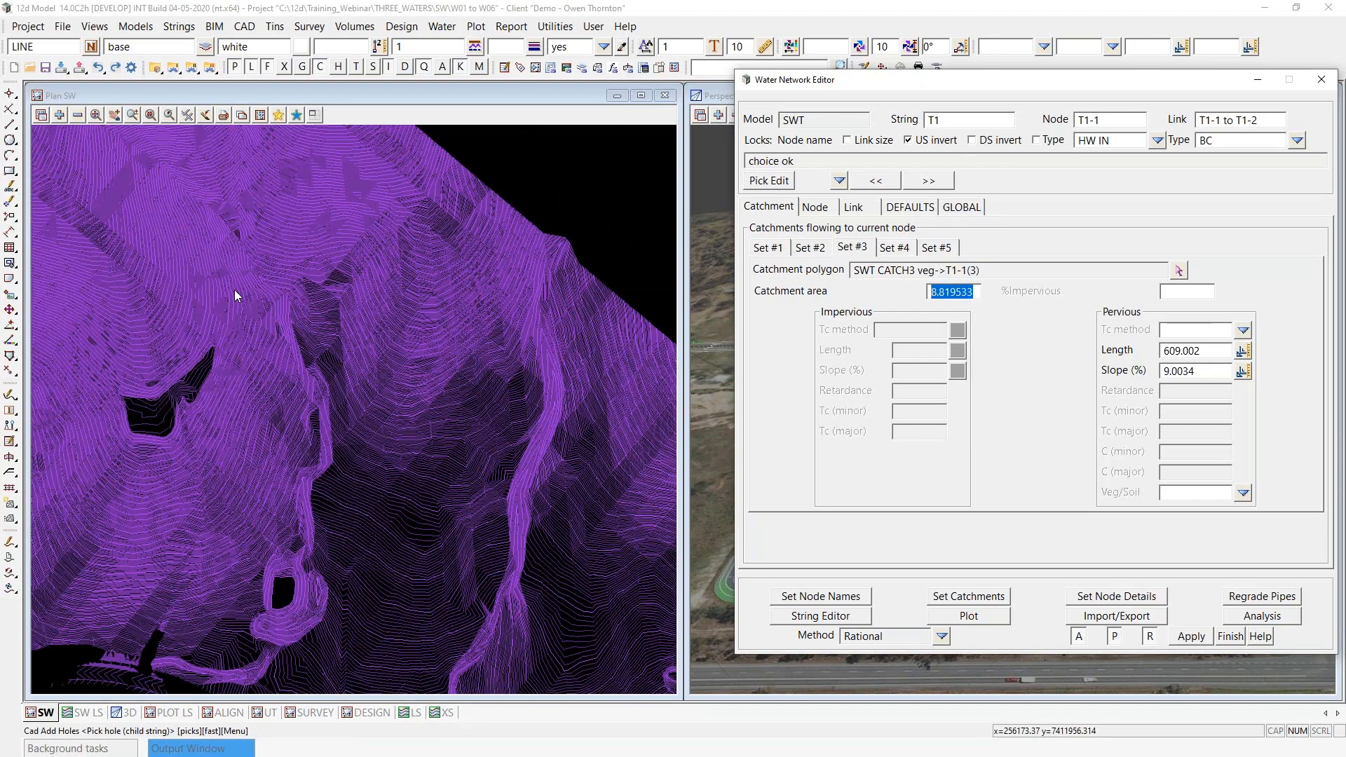
scroll(234, 288, "down", 2)
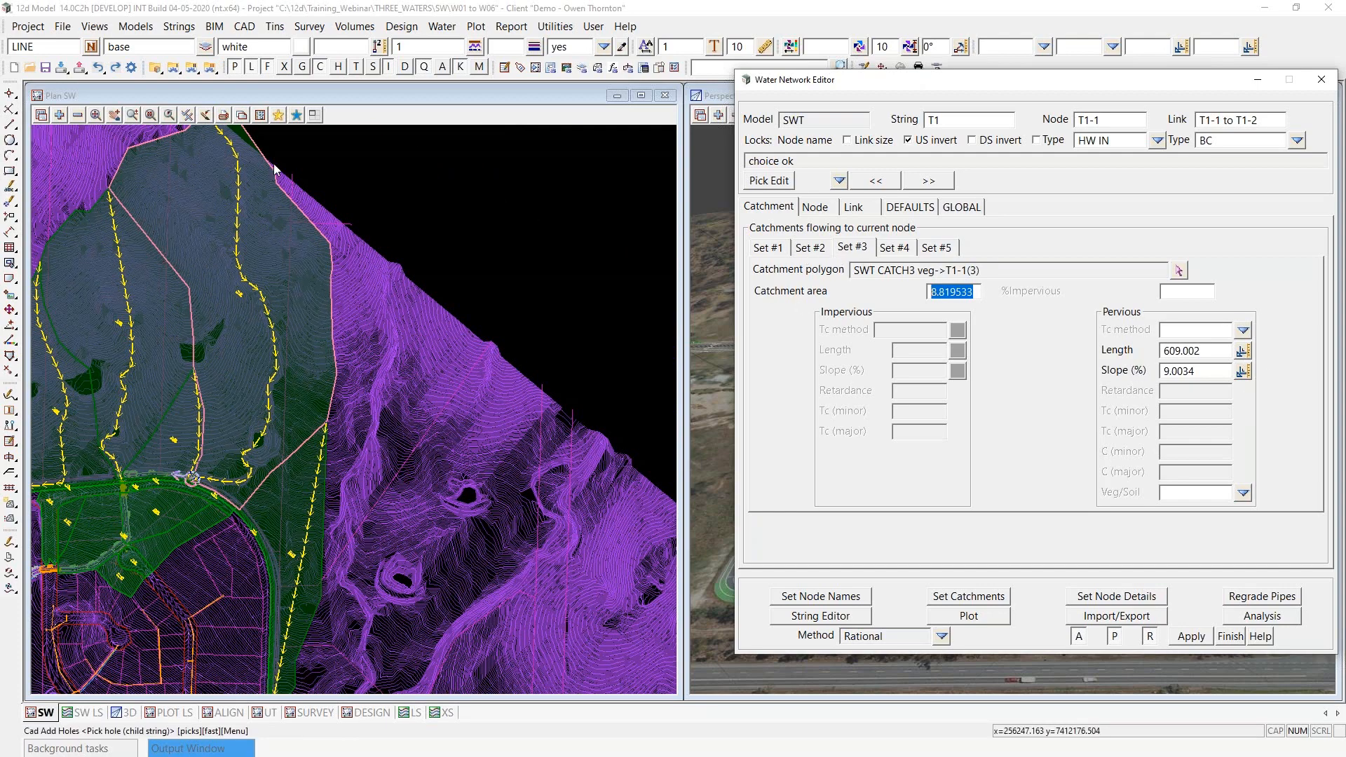
- Review the available pervious Tc methods for Set #3 and close the list without choosing one
scroll(286, 571, "down", 1)
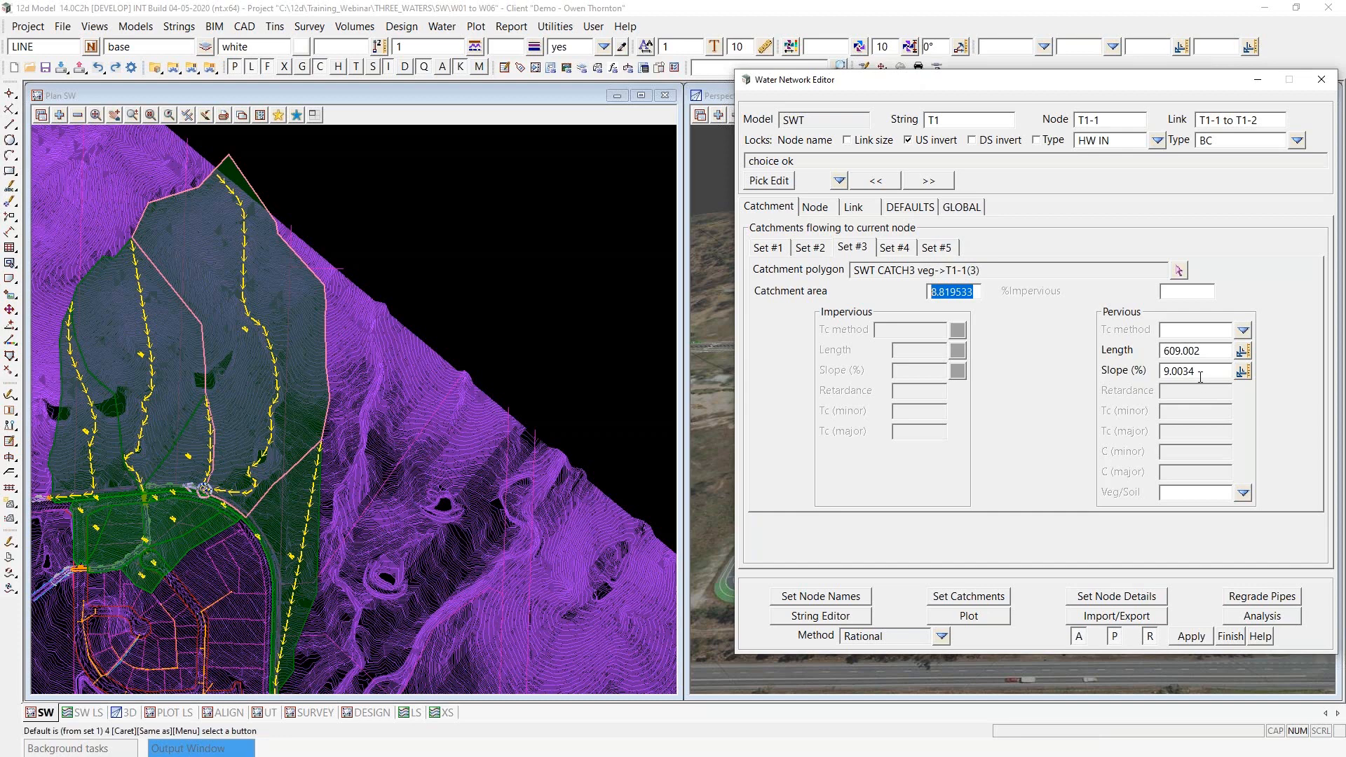
left_click(1243, 329)
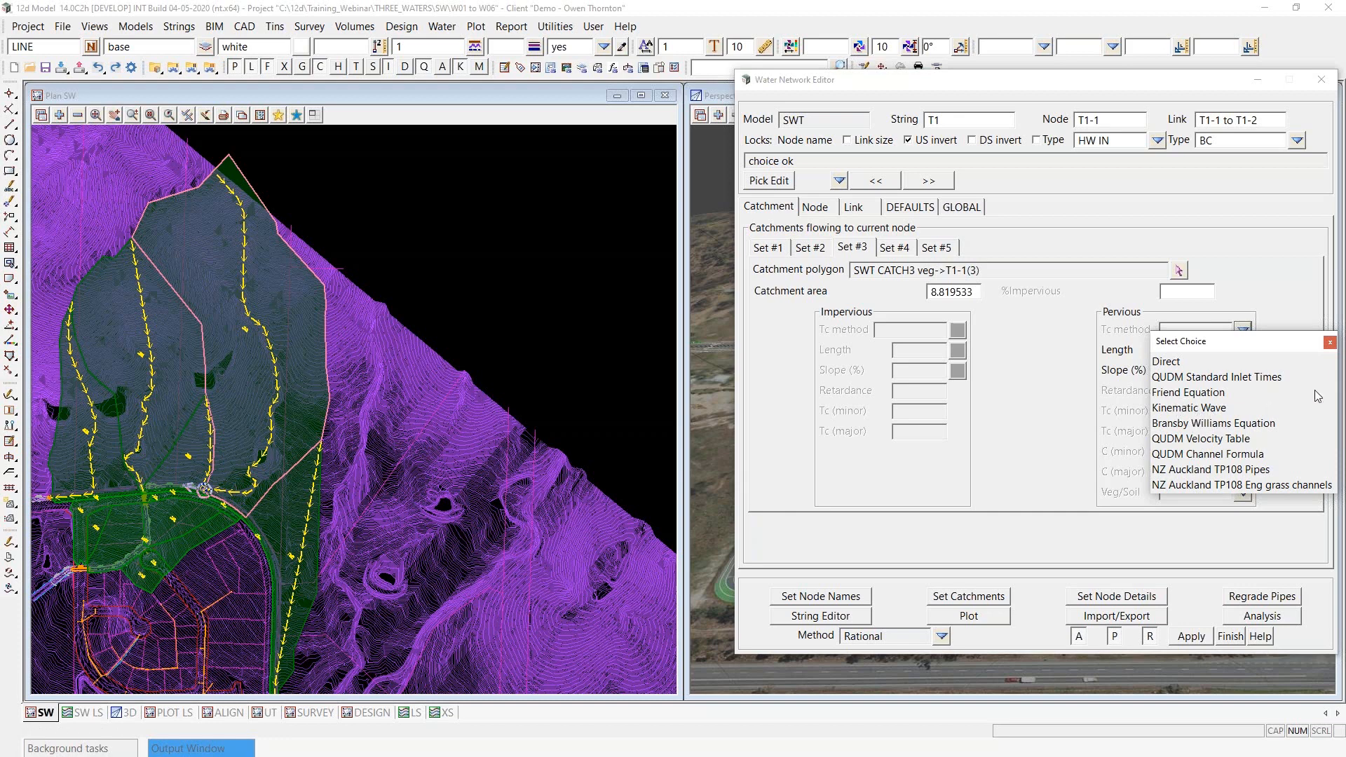
left_click(1330, 342)
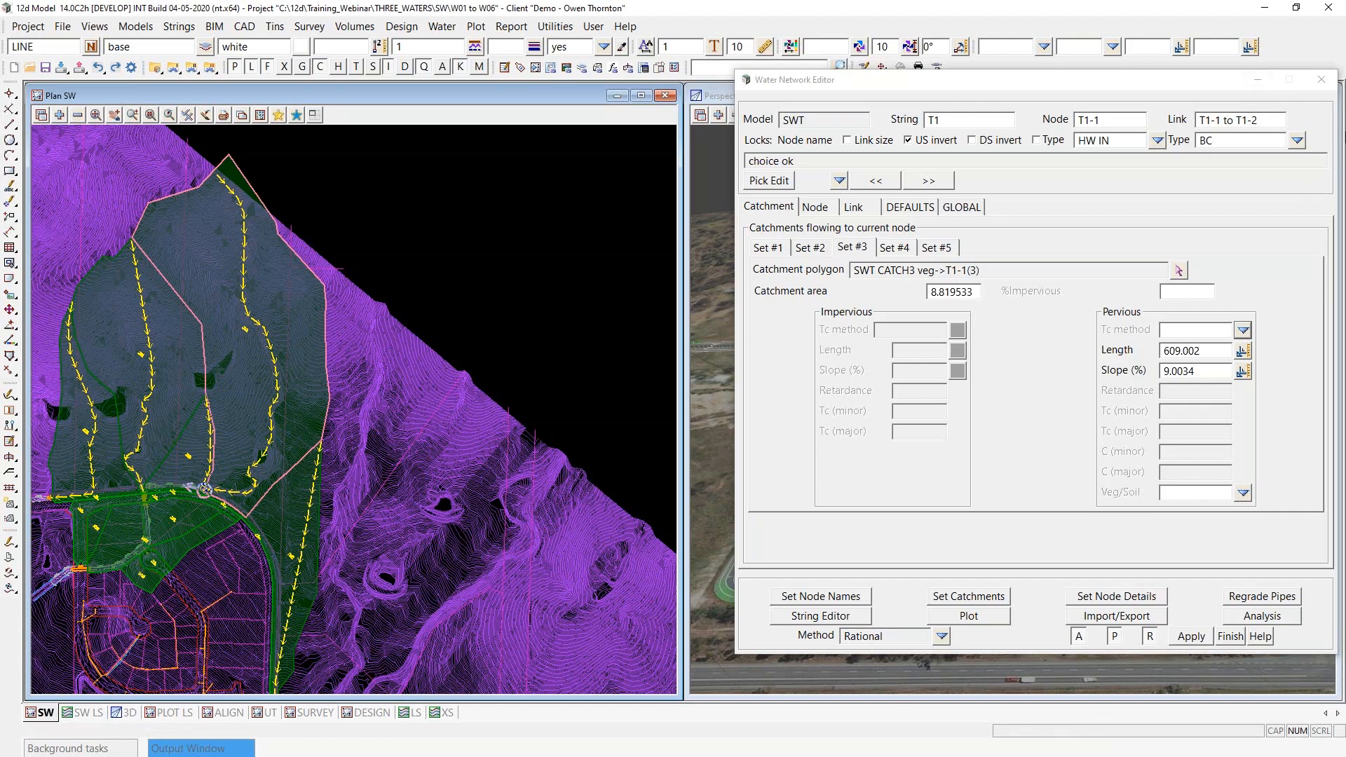
- Minimise the Water Network Editor and profile the T1-1(3) Tc string in the XS section view to examine its slope
left_click(1260, 82)
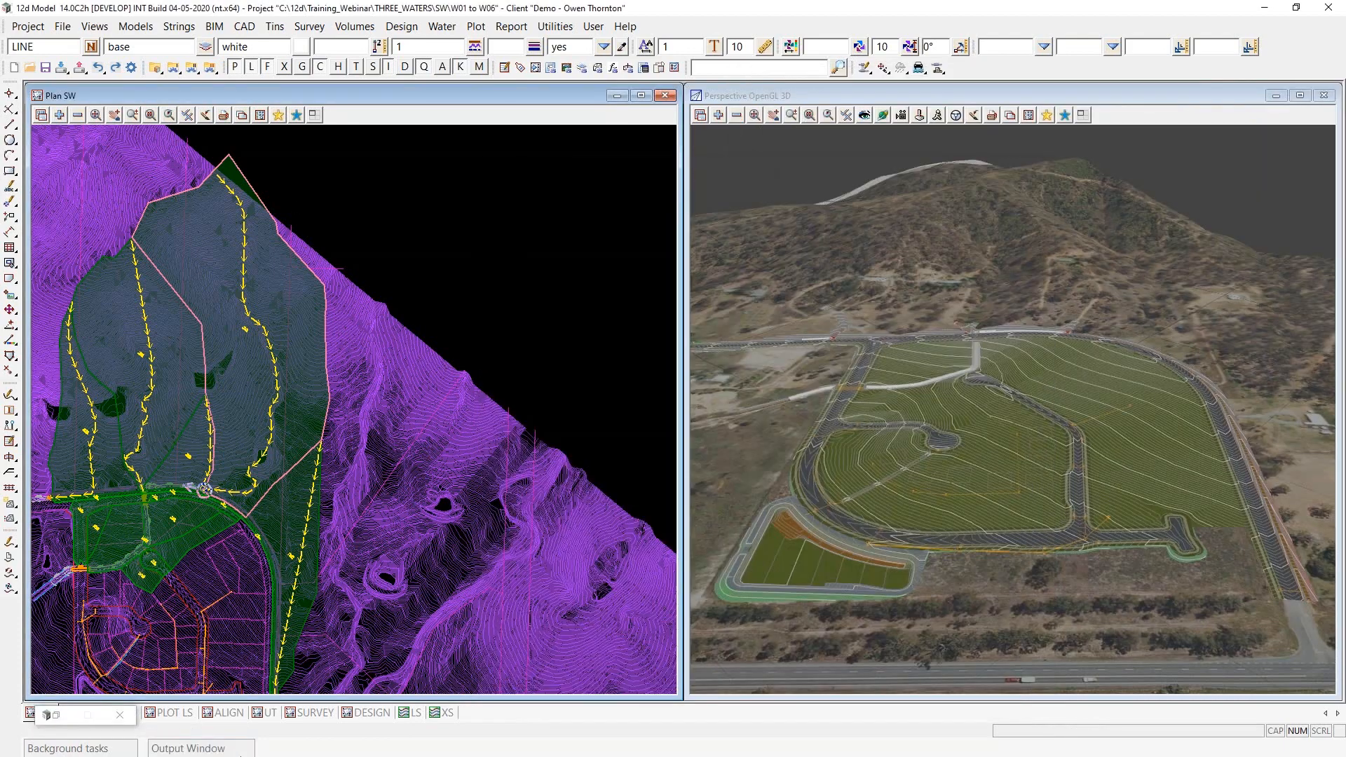
left_click(442, 712)
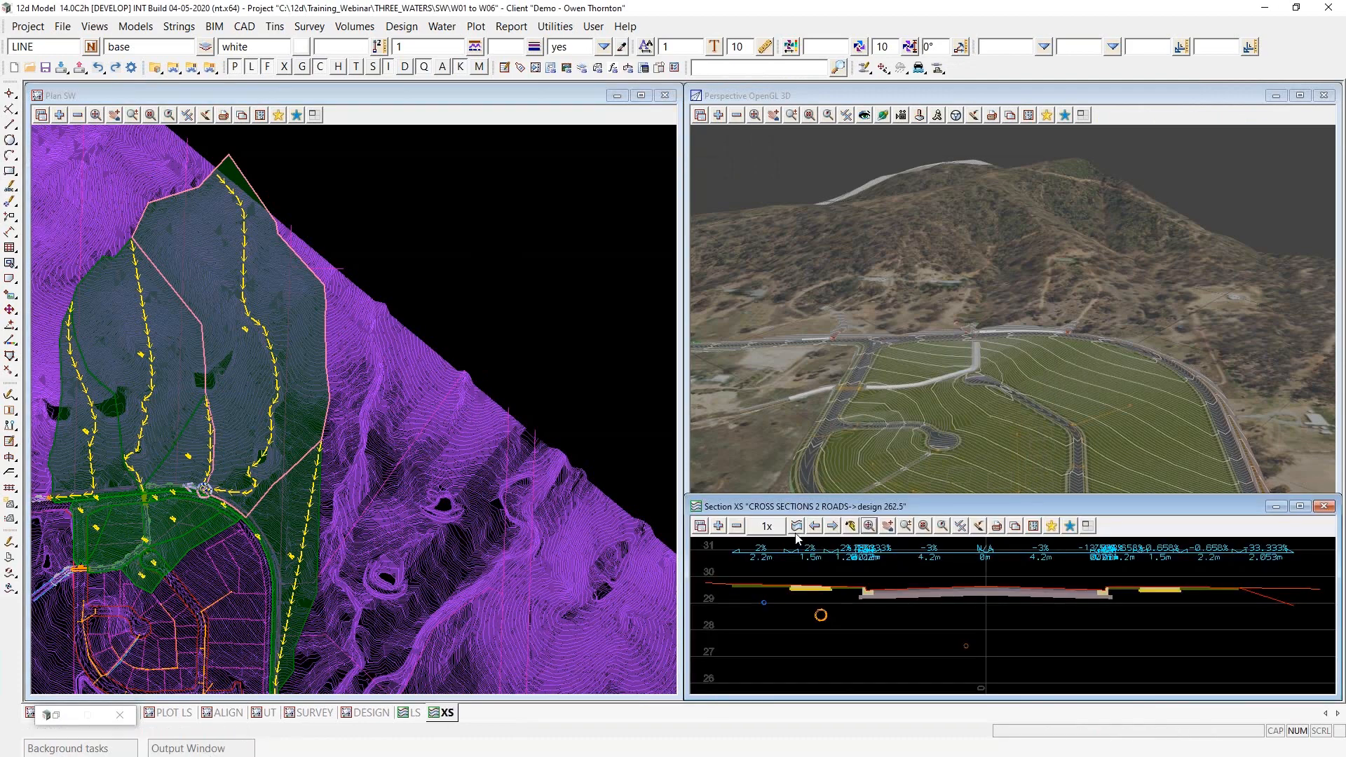
left_click(277, 376)
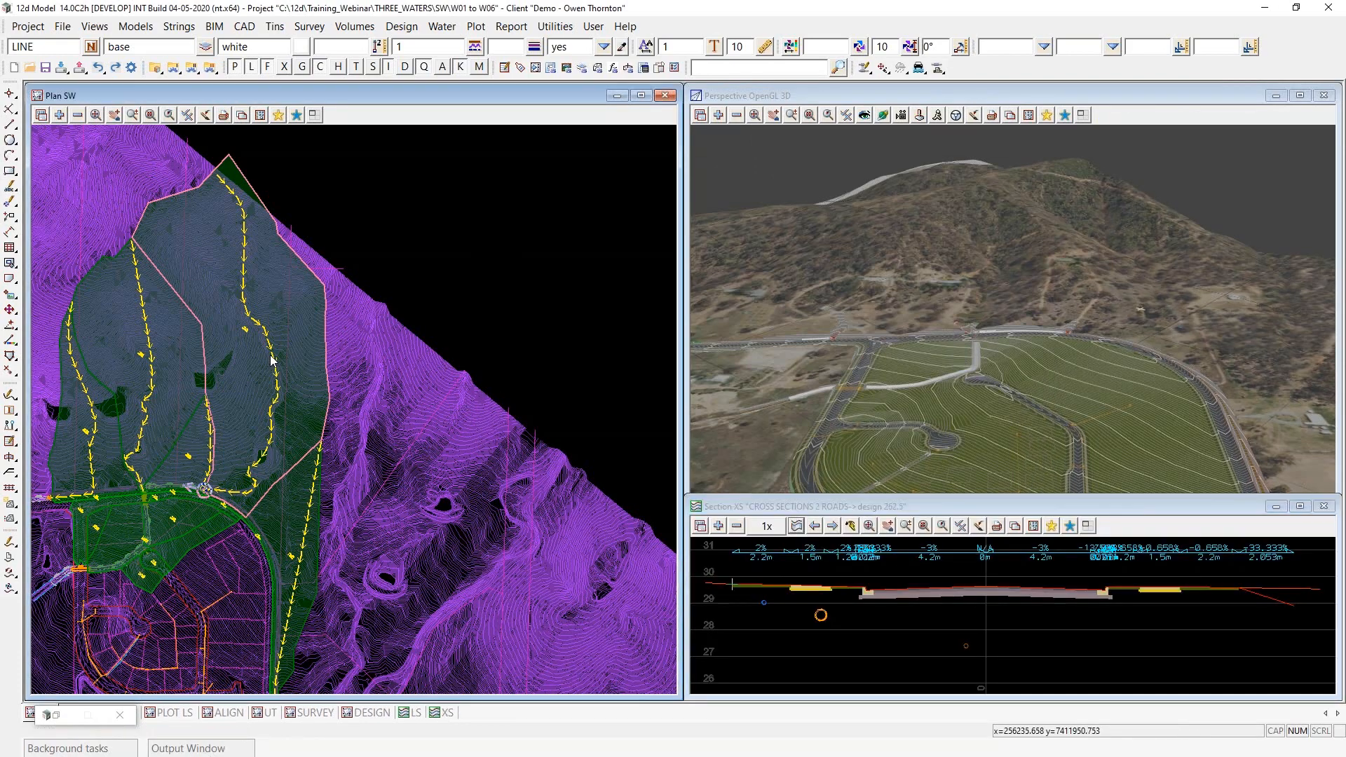
middle_click(277, 375)
left_click(796, 526)
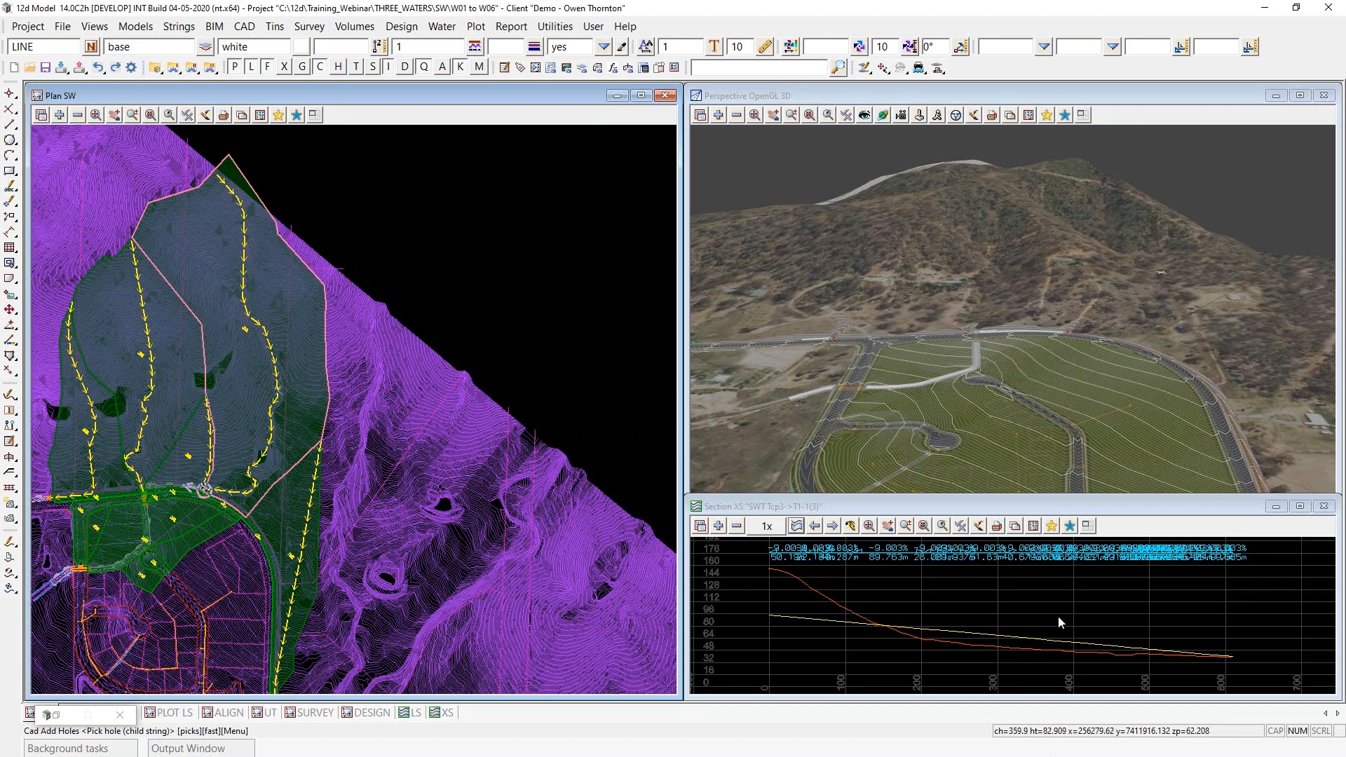
scroll(1122, 615, "down", 1)
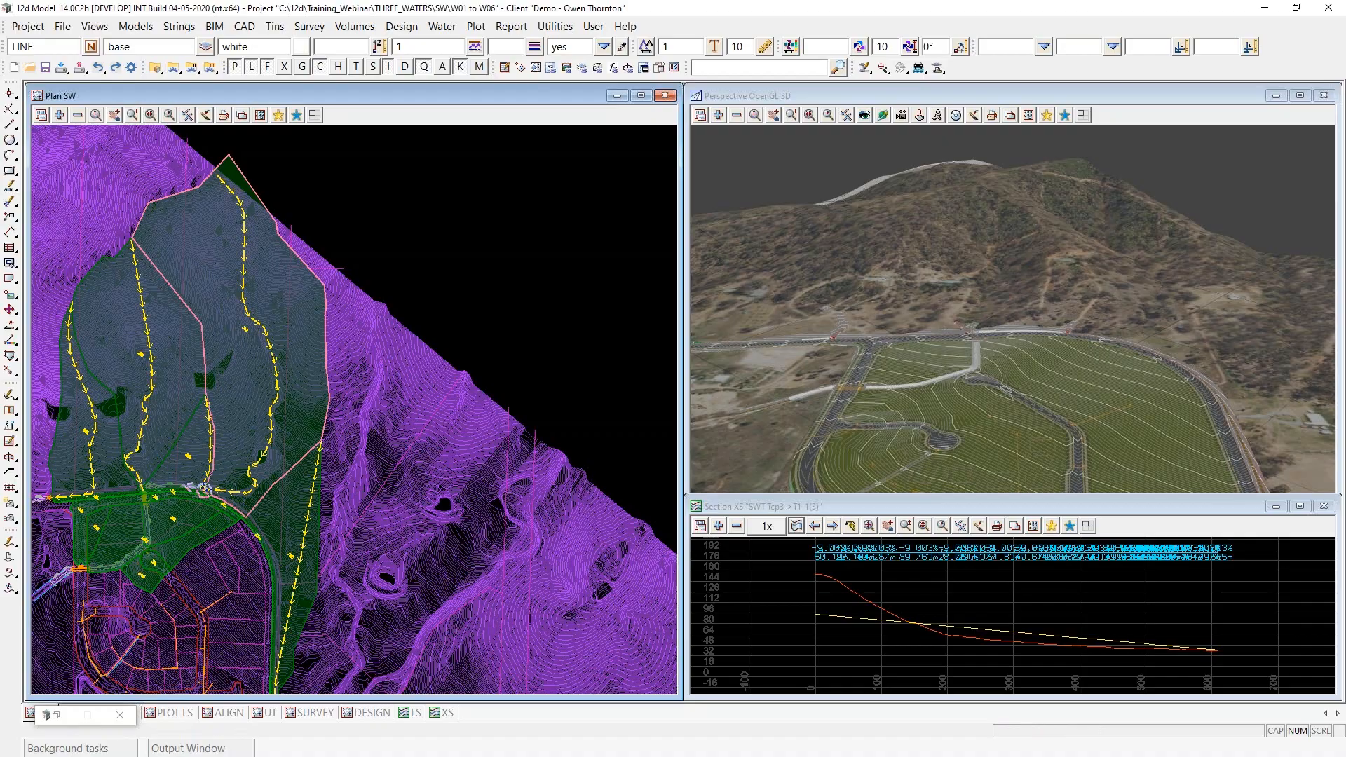
key("alt+Tab")
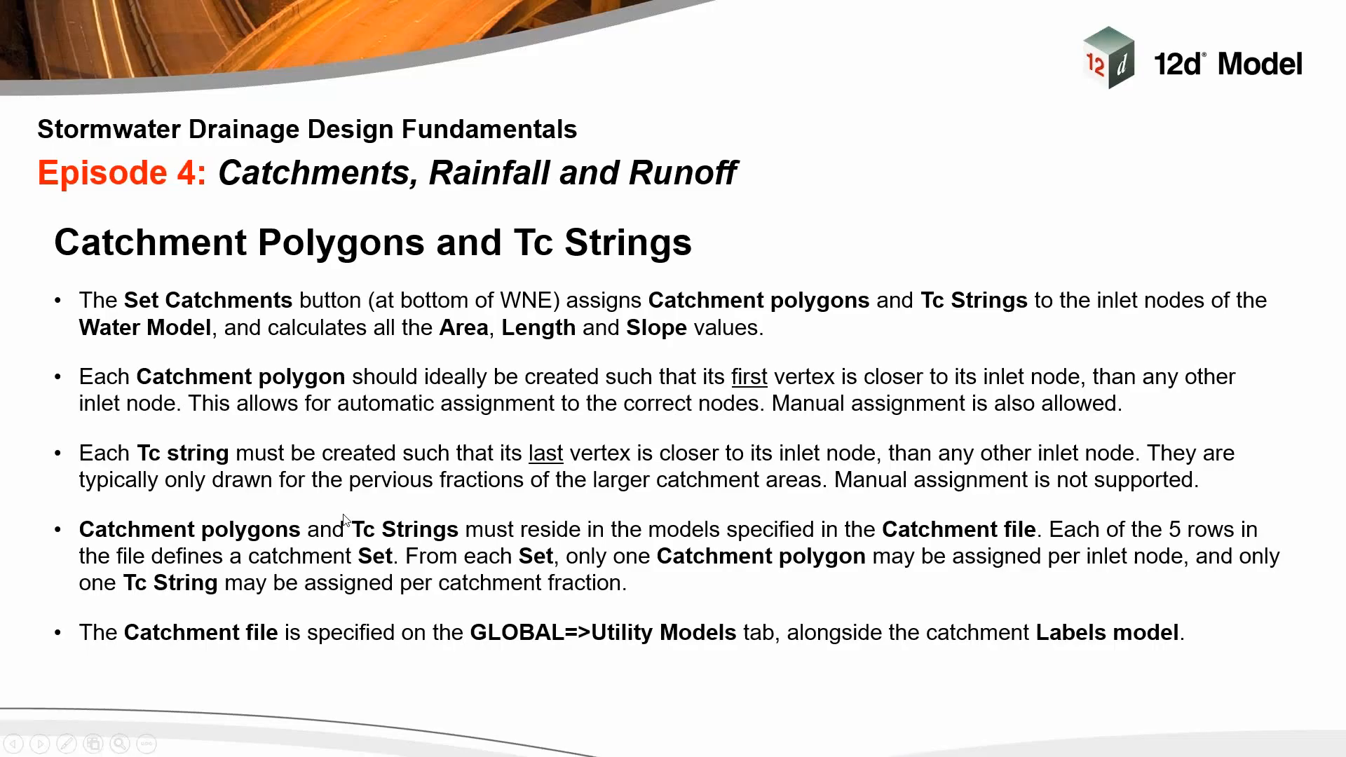
left_click(344, 520)
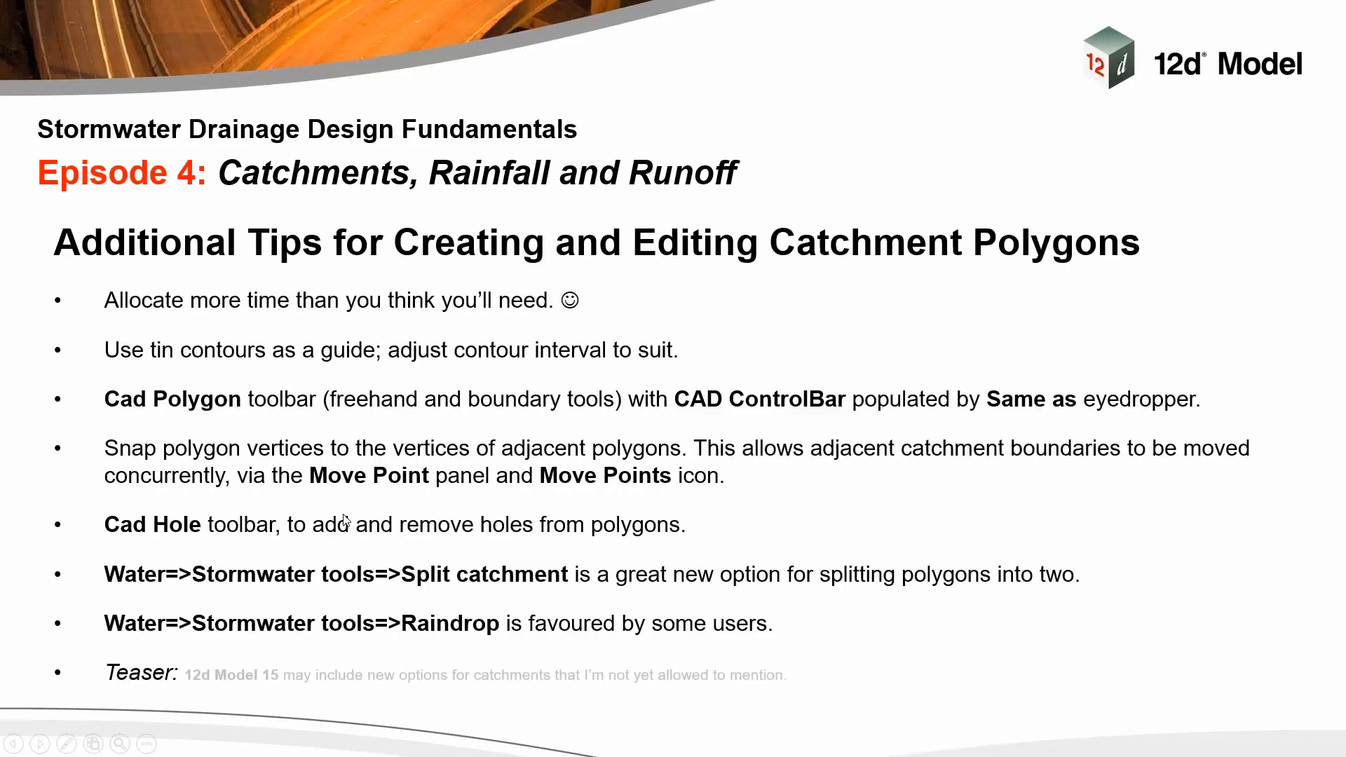
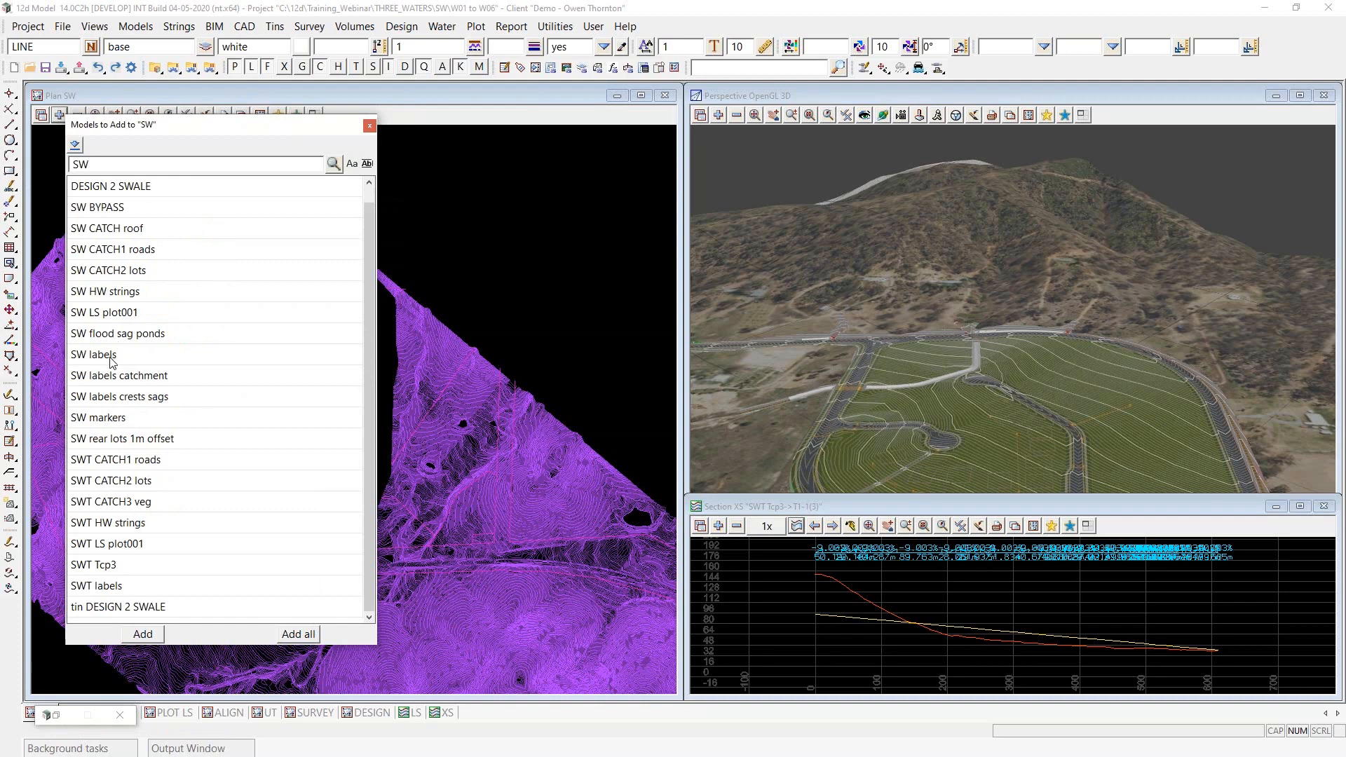
- Add the models SW labels, SW labels catchment, SW CATCH1 roads and SW CATCH2 lots to the SW plan view
left_click_drag(112, 360, 119, 380)
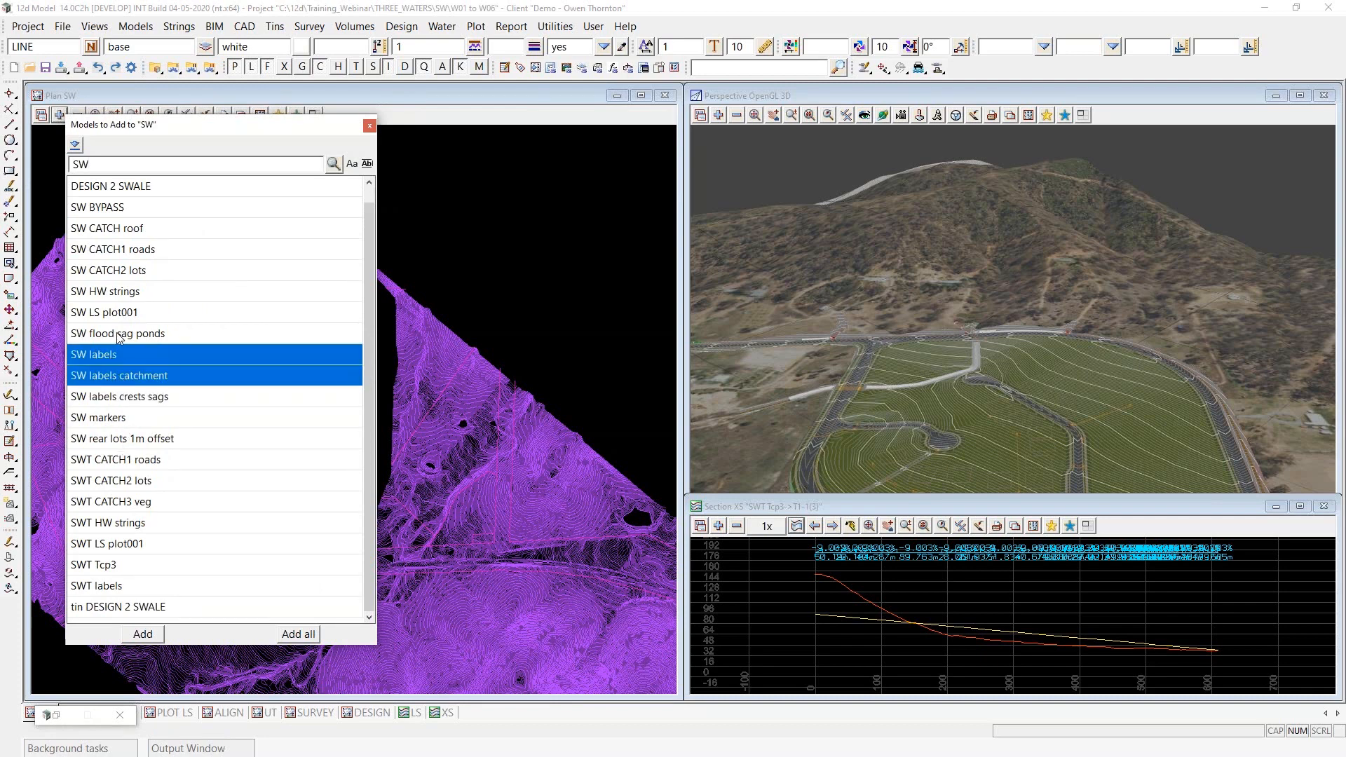
left_click_drag(117, 273, 116, 251, "ctrl")
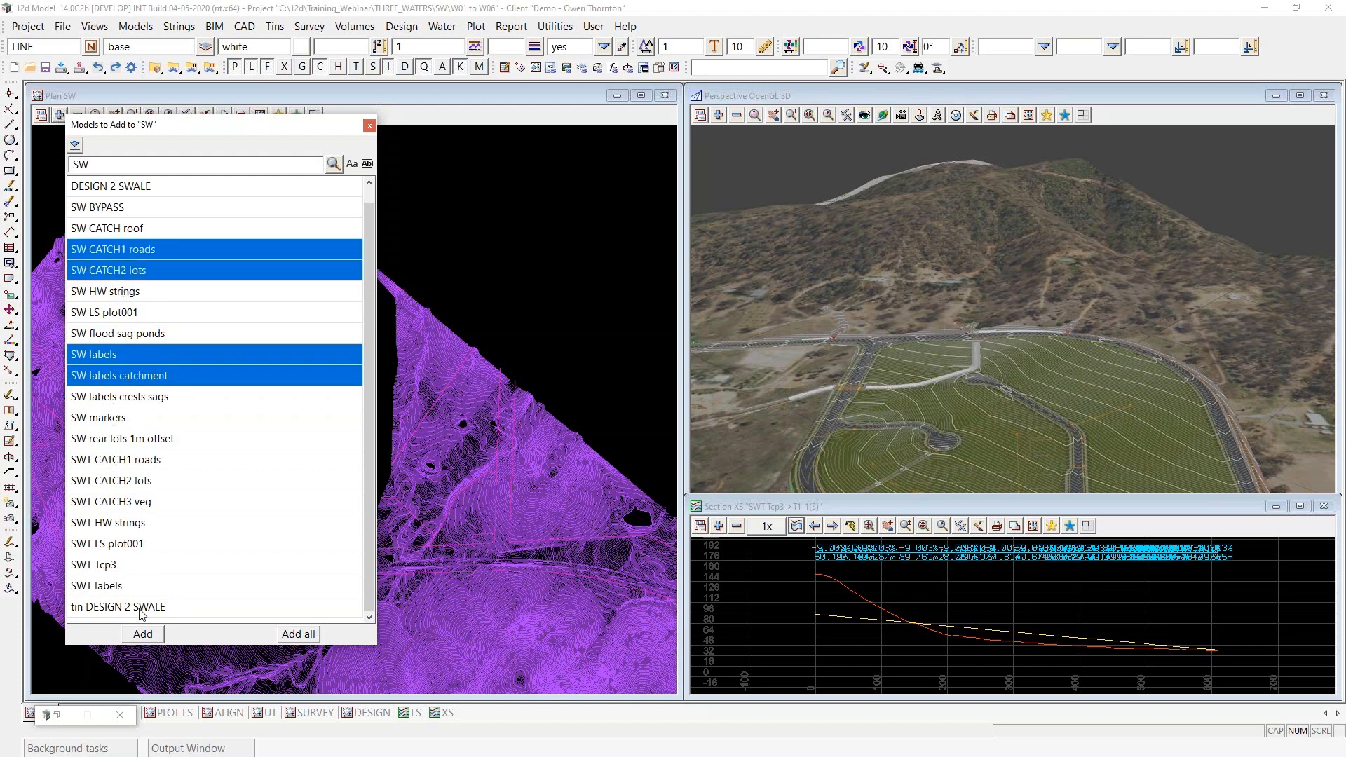
left_click(150, 634)
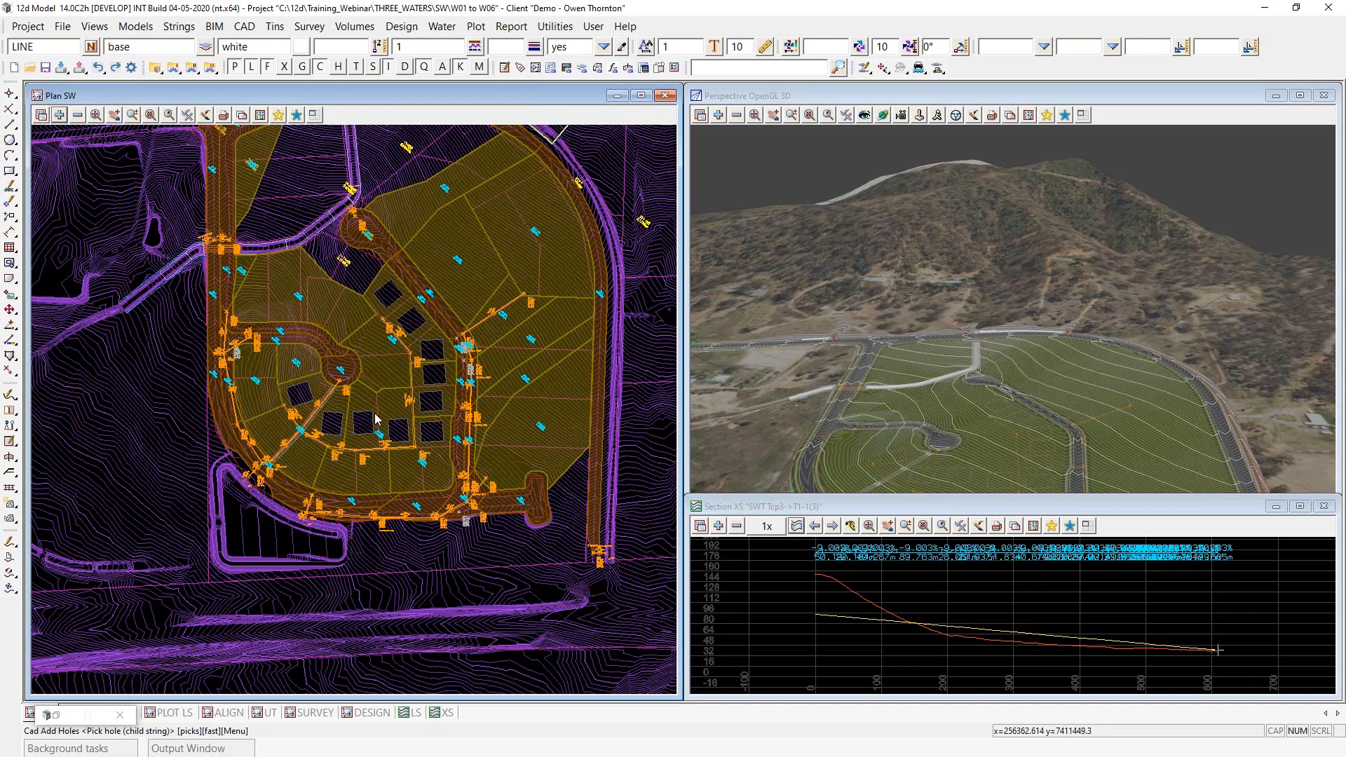
- Load string A3 of the SW model into the Water Network Editor, then set the node details and regrade the pipes
left_click(866, 68)
left_click(300, 440)
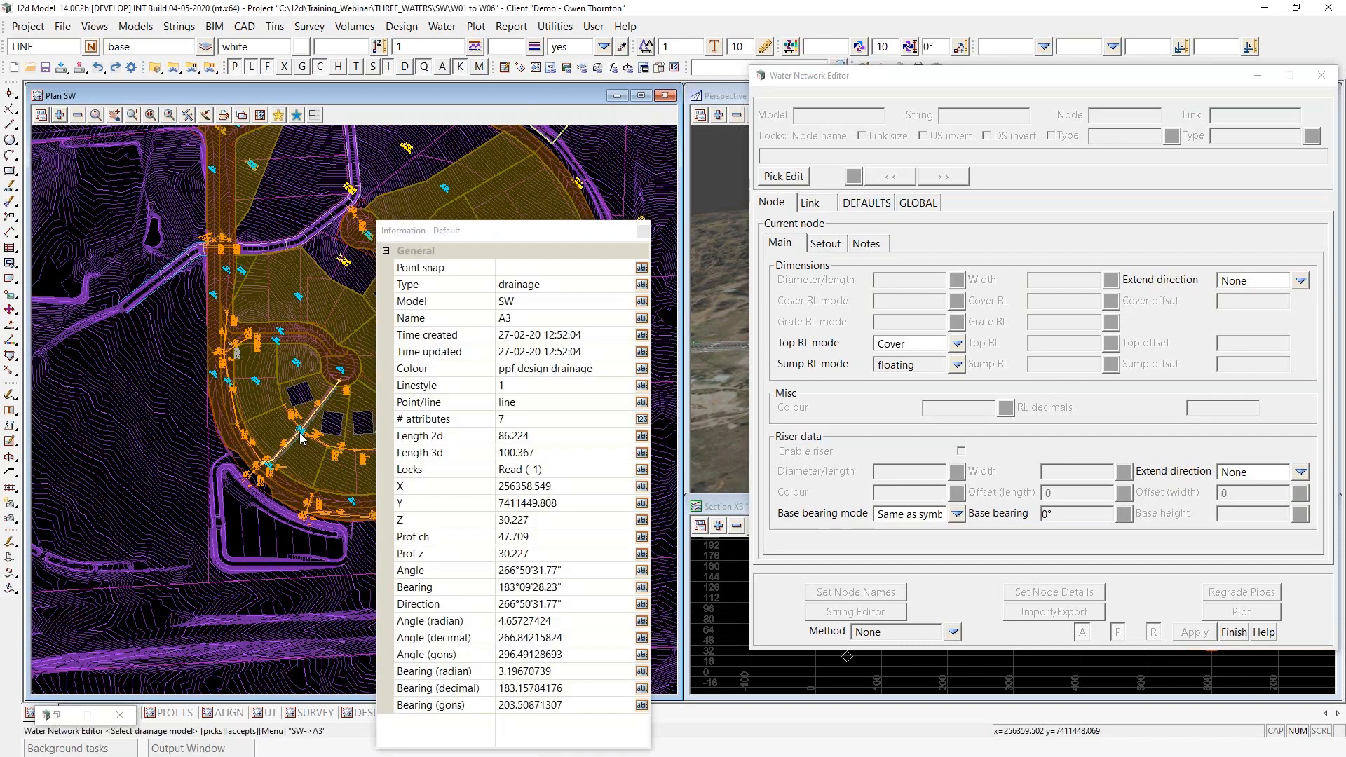
middle_click(301, 439)
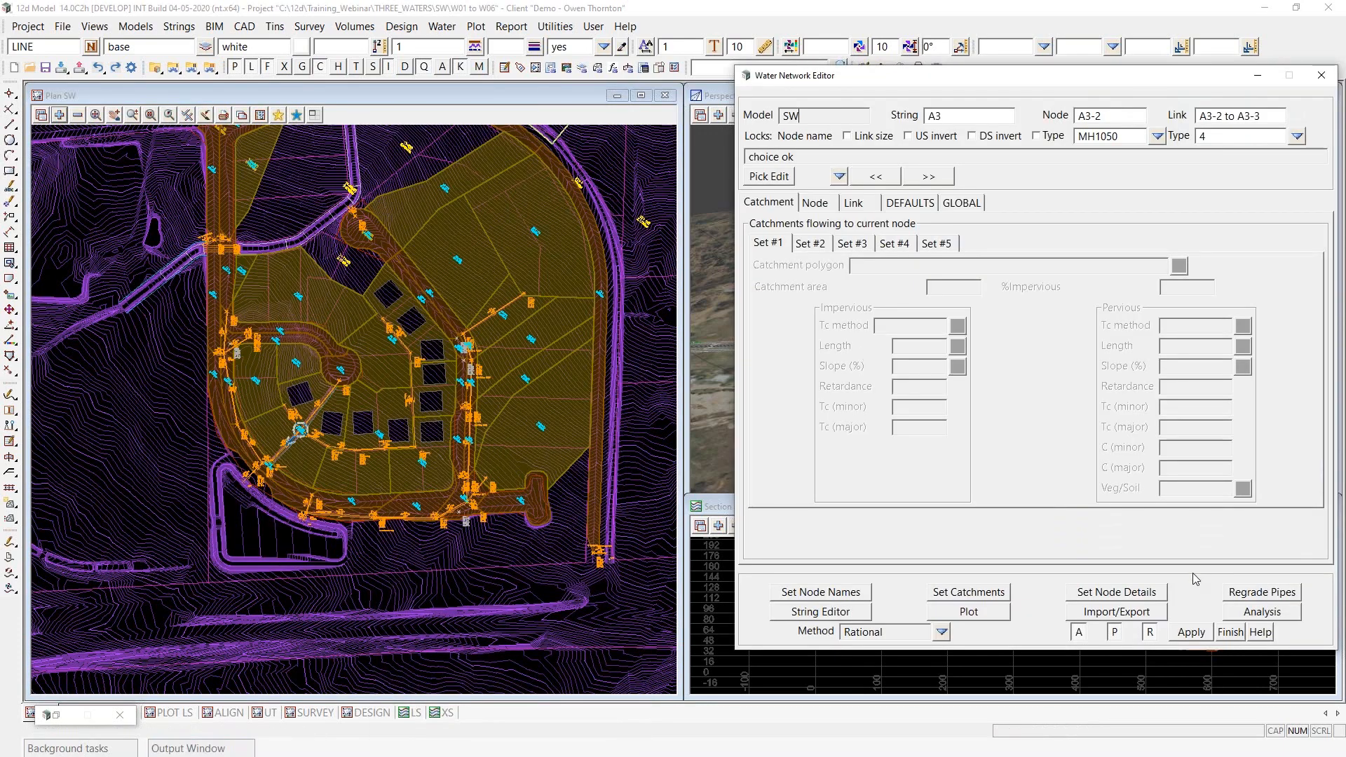
left_click(1119, 597)
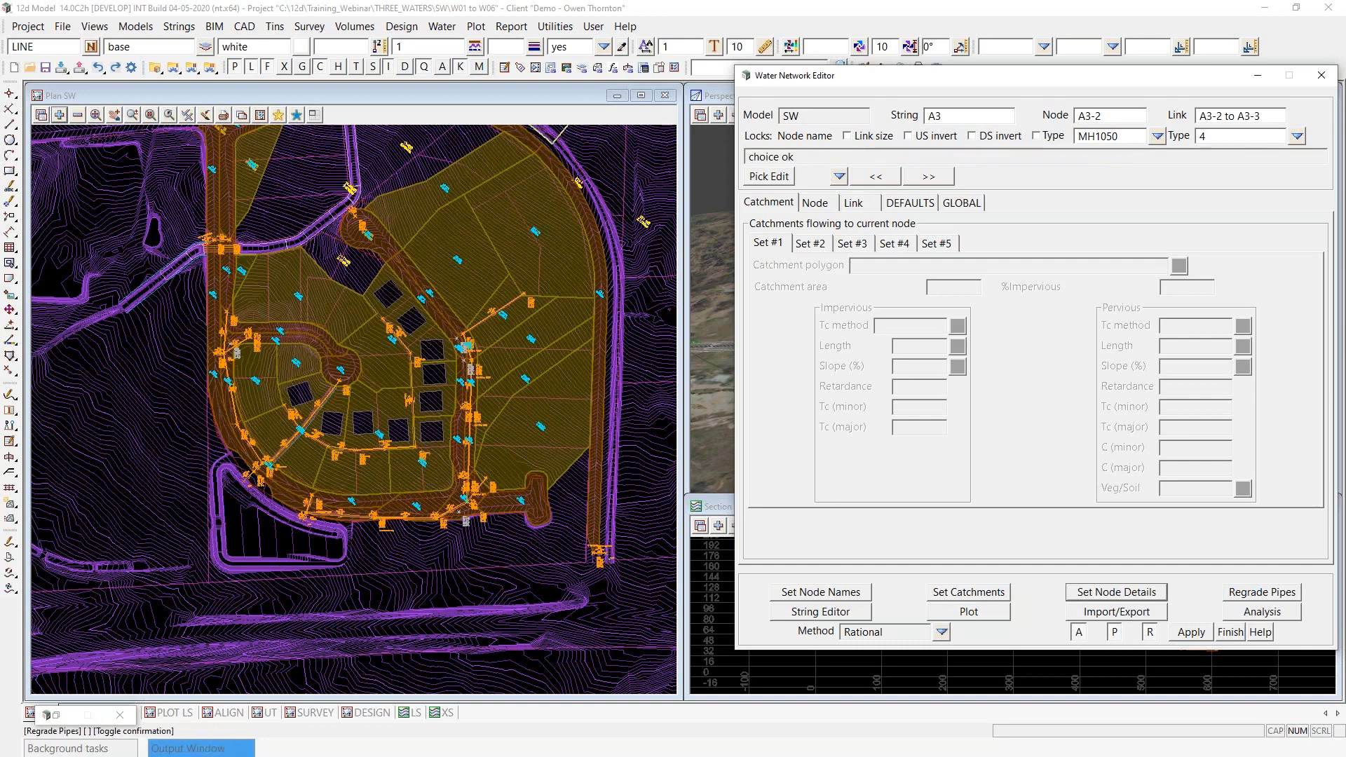
left_click(1261, 592)
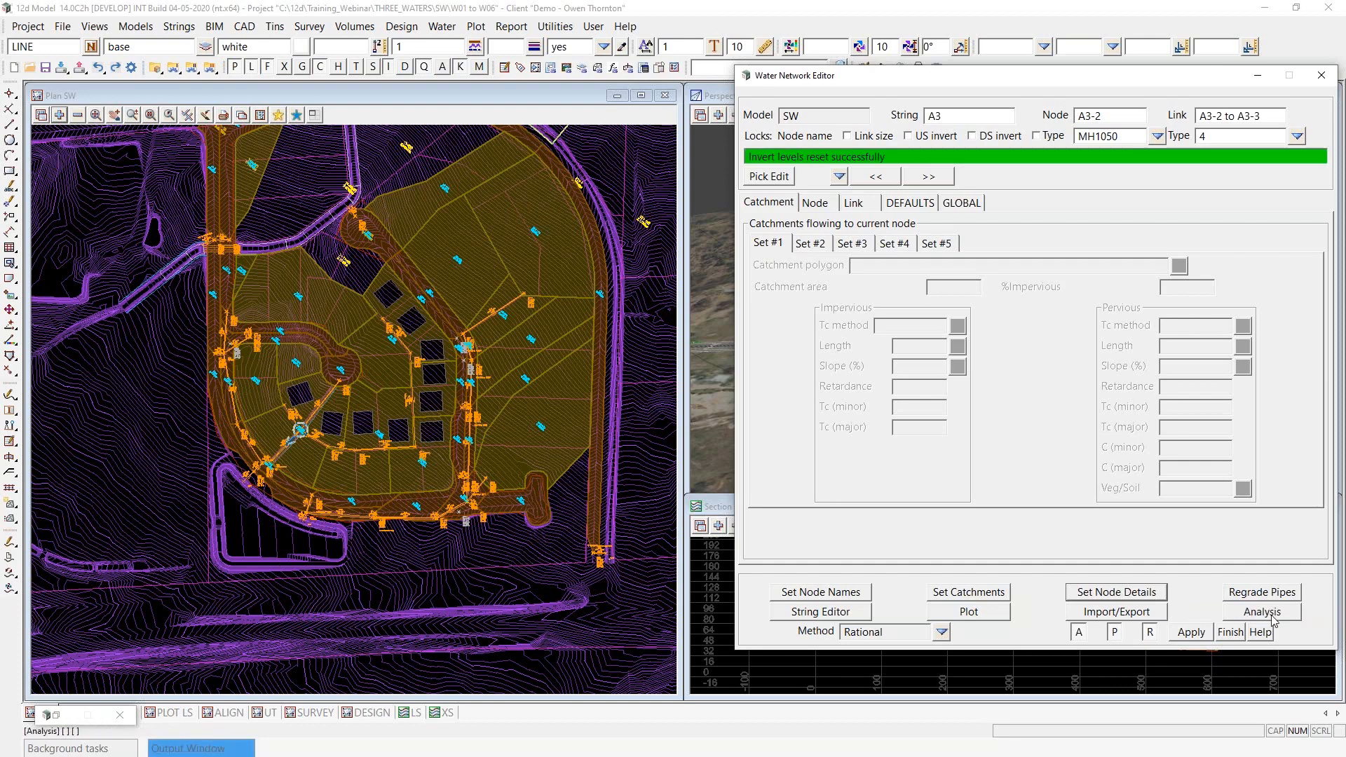
- Open the drainage analysis for SW and resize the plan view to reveal the A0 long section beneath it
left_click(1270, 614)
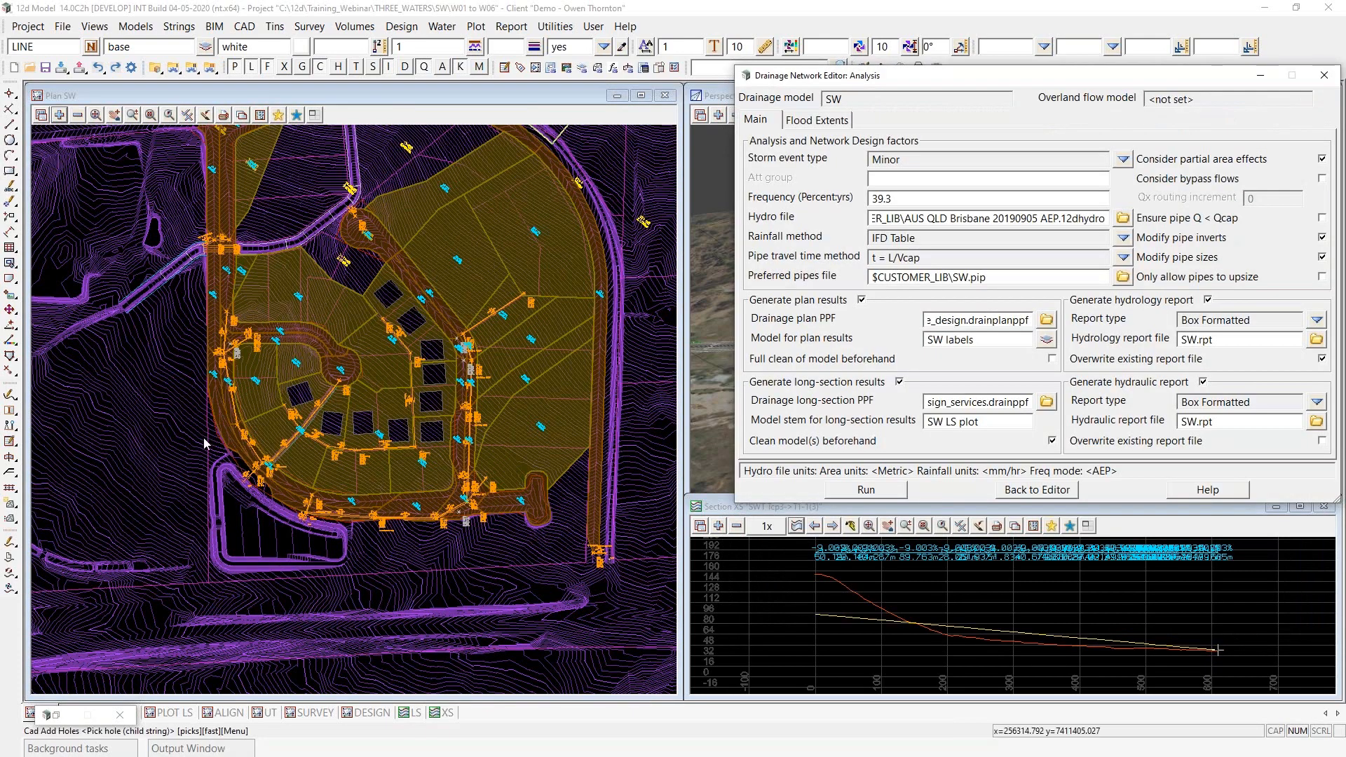
left_click_drag(324, 698, 379, 446)
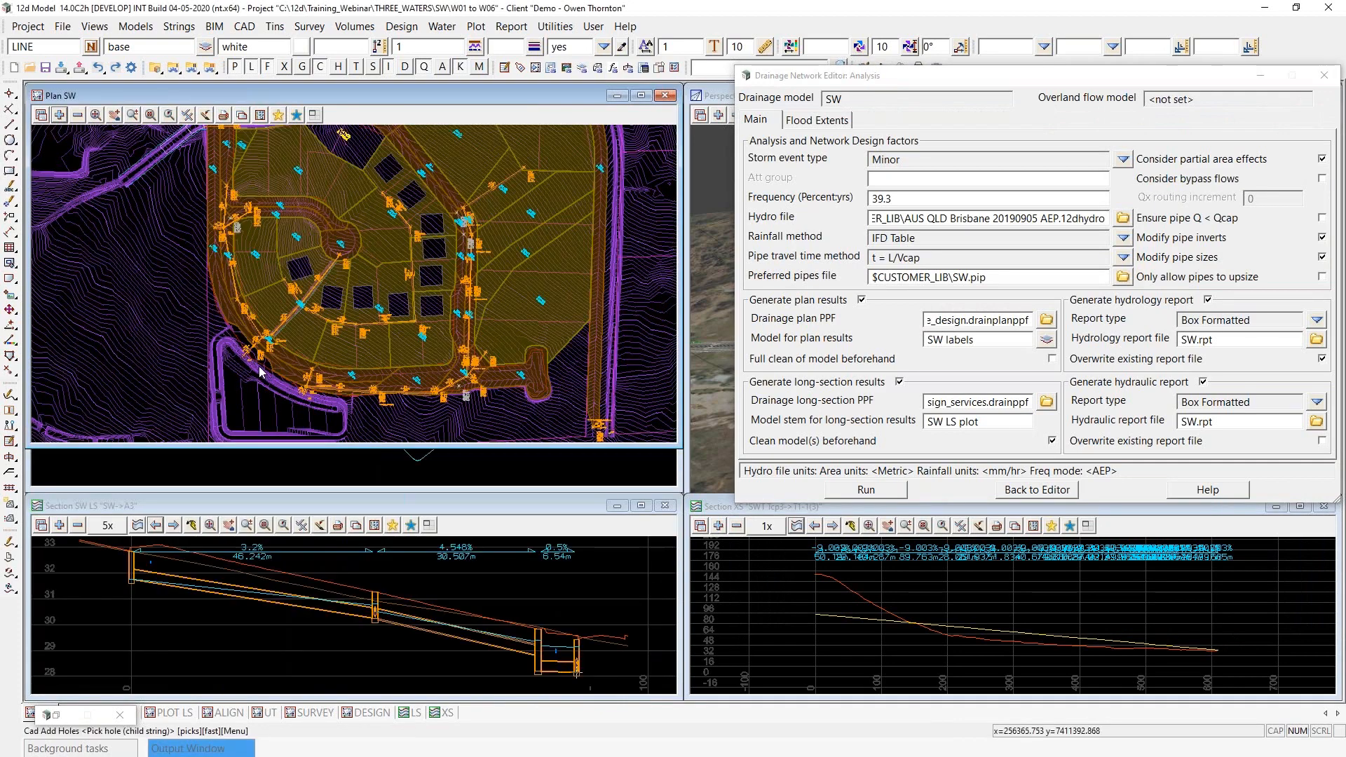
scroll(233, 296, "up", 3)
scroll(233, 296, "up", 2)
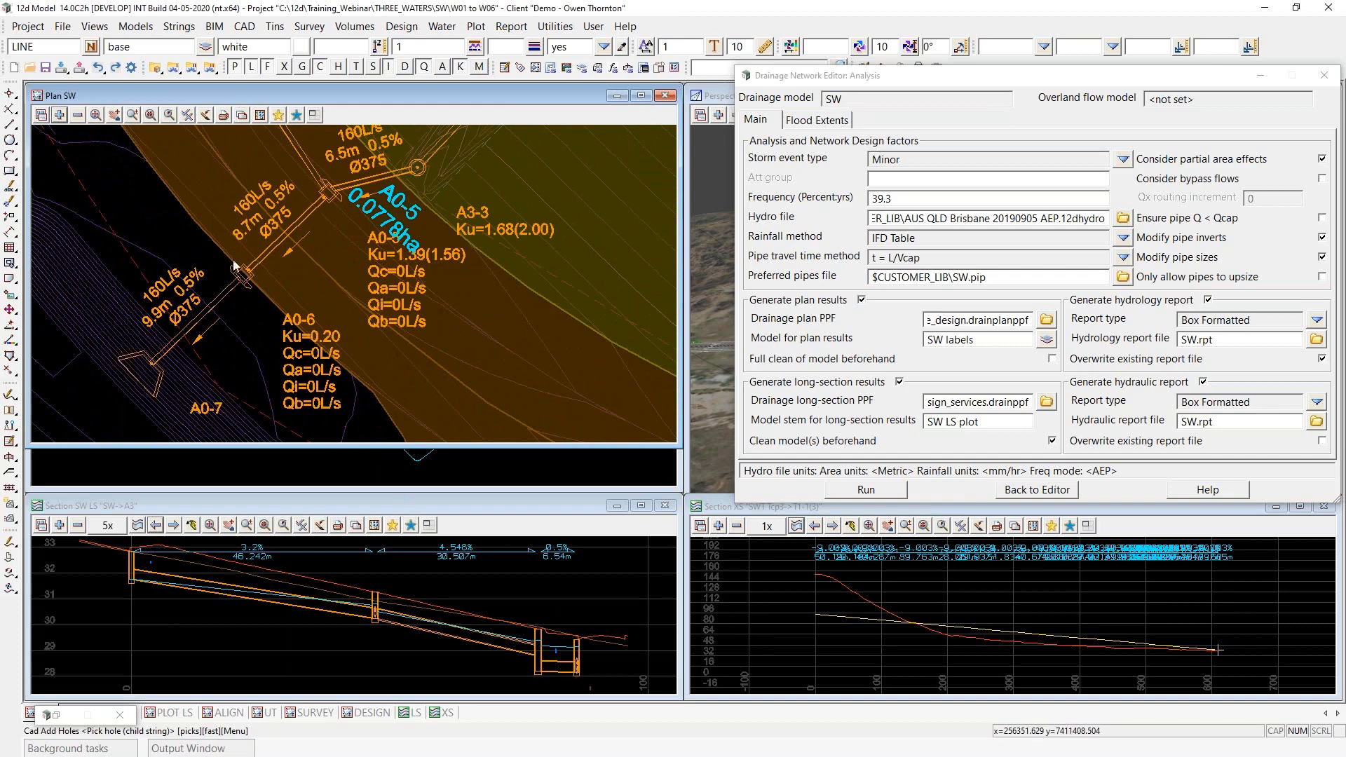
left_click_drag(276, 449, 273, 484)
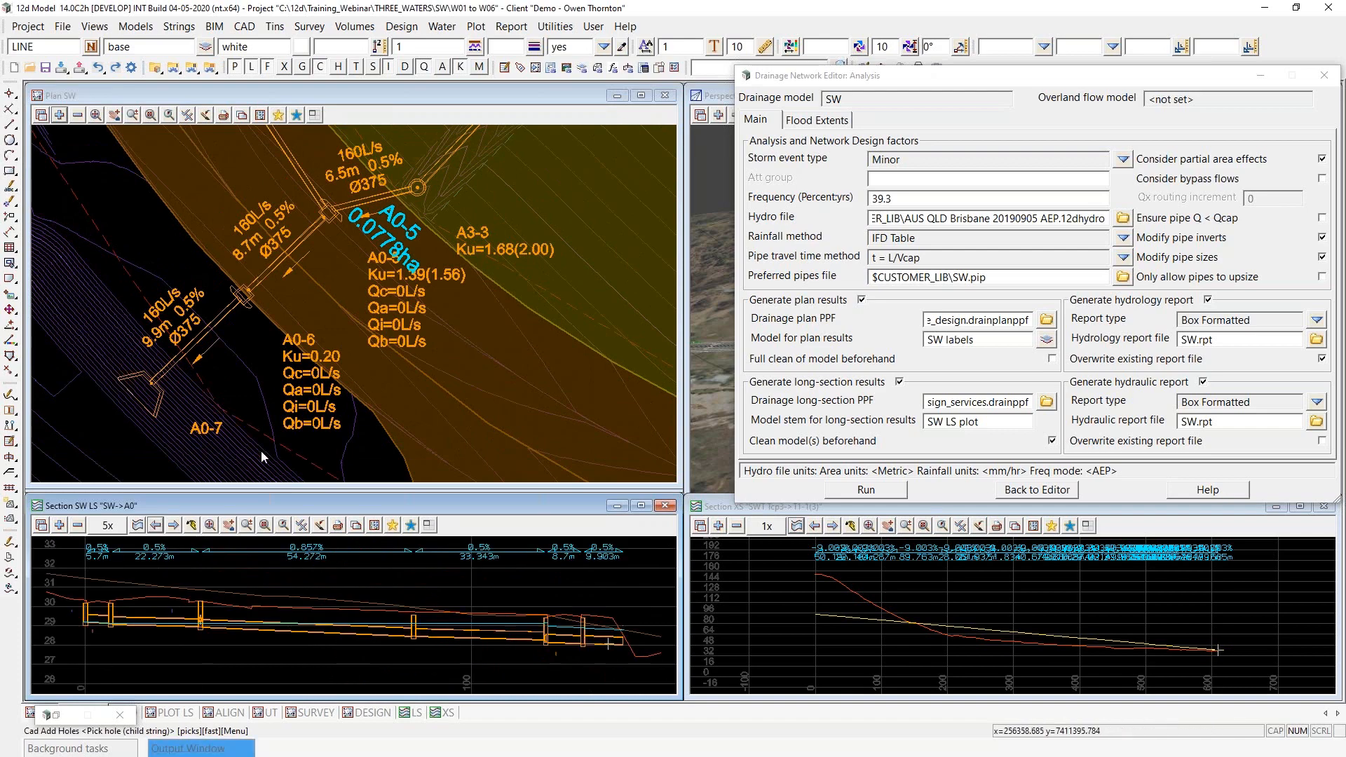
- Review the existing flow labels near outlet A0-7 and run the Minor storm analysis on the SW model
scroll(261, 451, "down", 3)
scroll(259, 398, "up", 3)
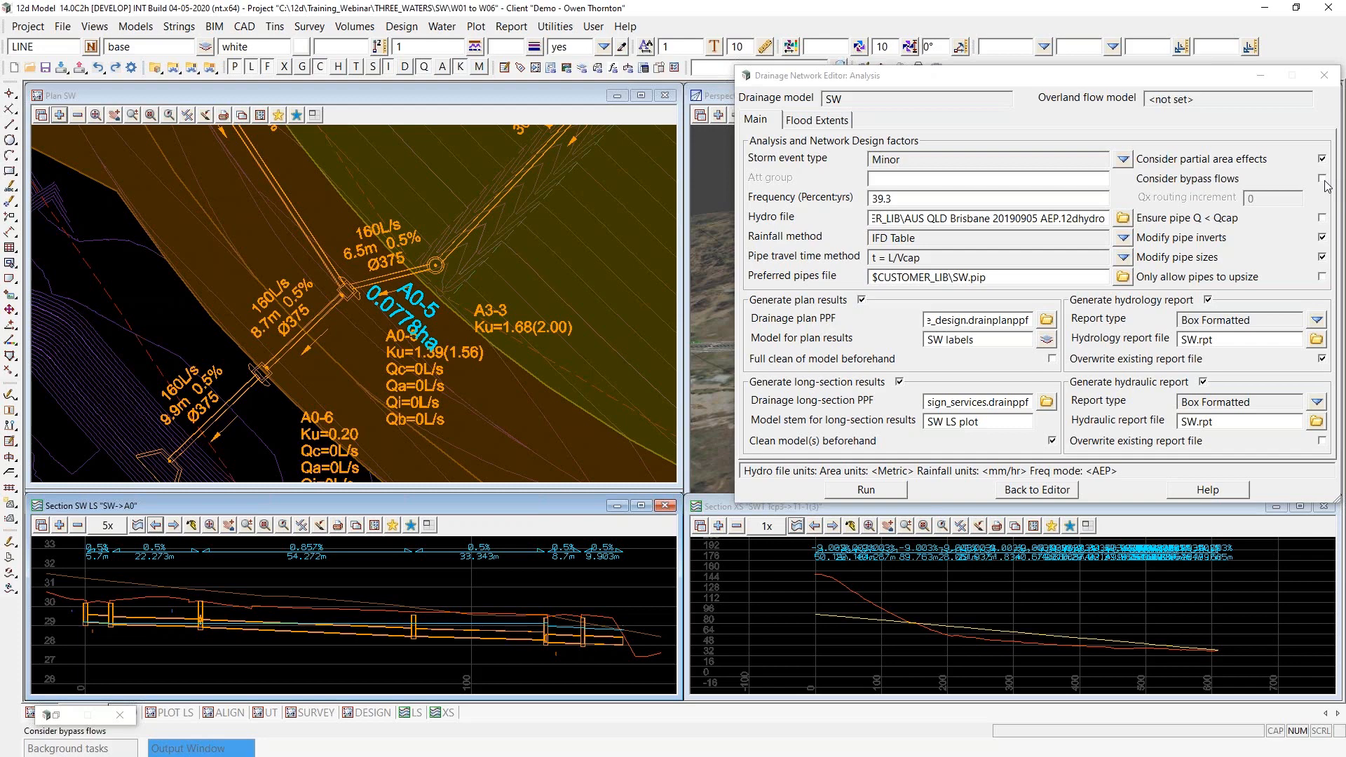
scroll(252, 418, "down", 5)
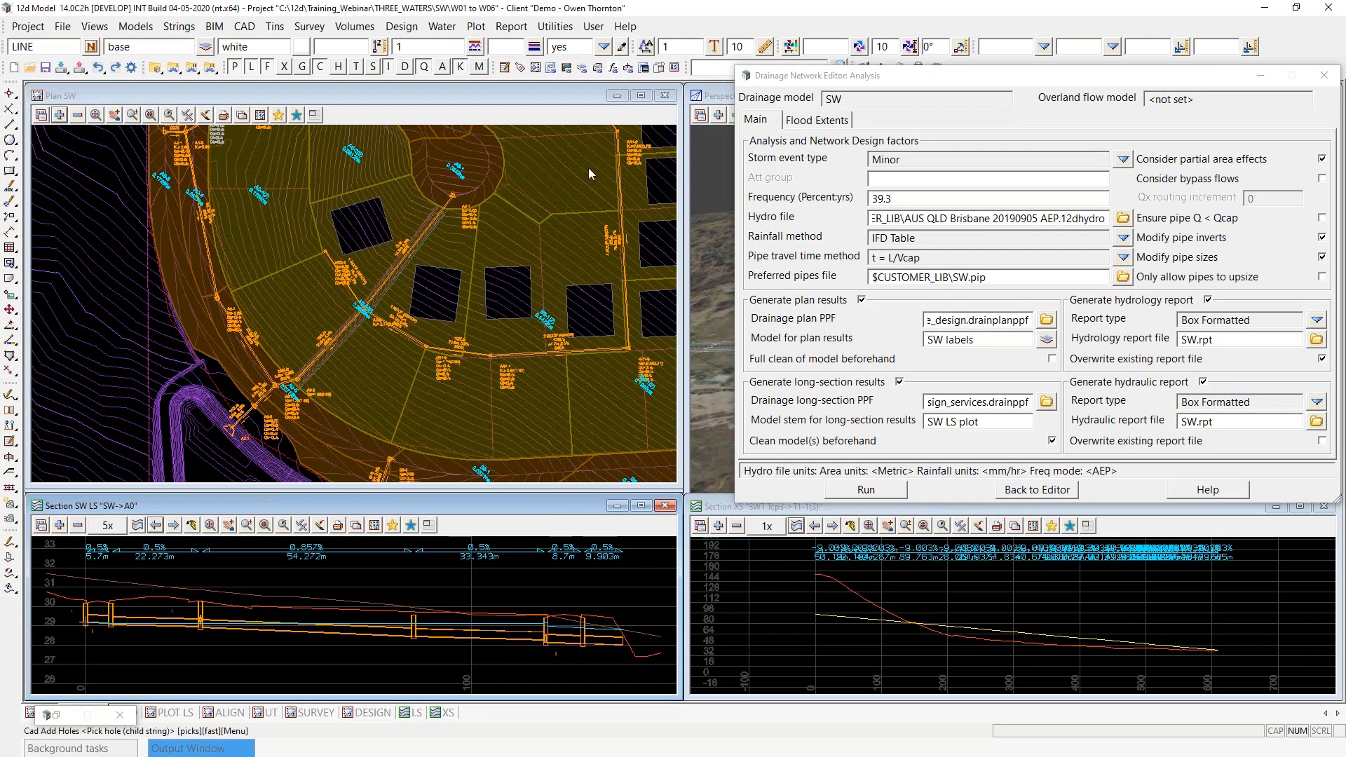
scroll(213, 308, "down", 2)
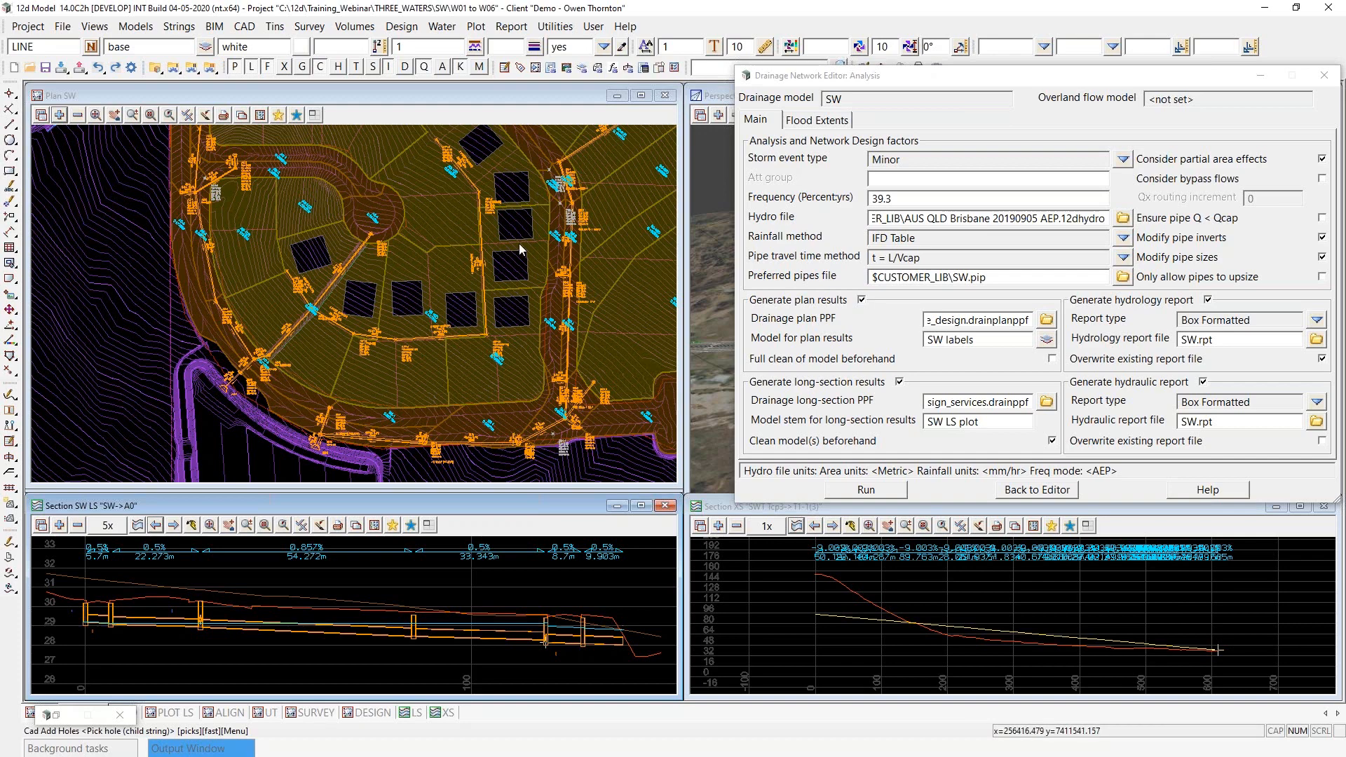
left_click(879, 494)
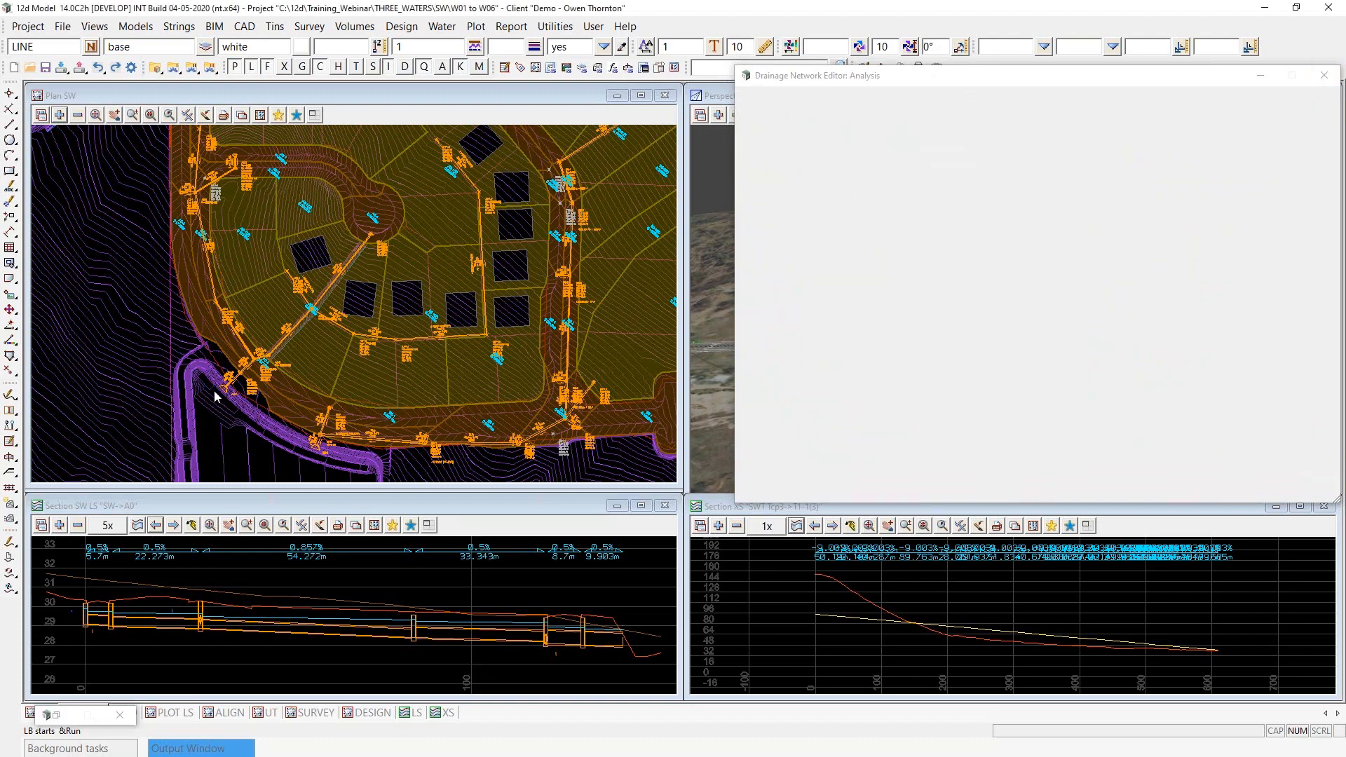
- Examine the updated flows, pipe sizes and pit results in plan from outlet A0-7 up to A0-1, then close the analysis
scroll(226, 388, "up", 5)
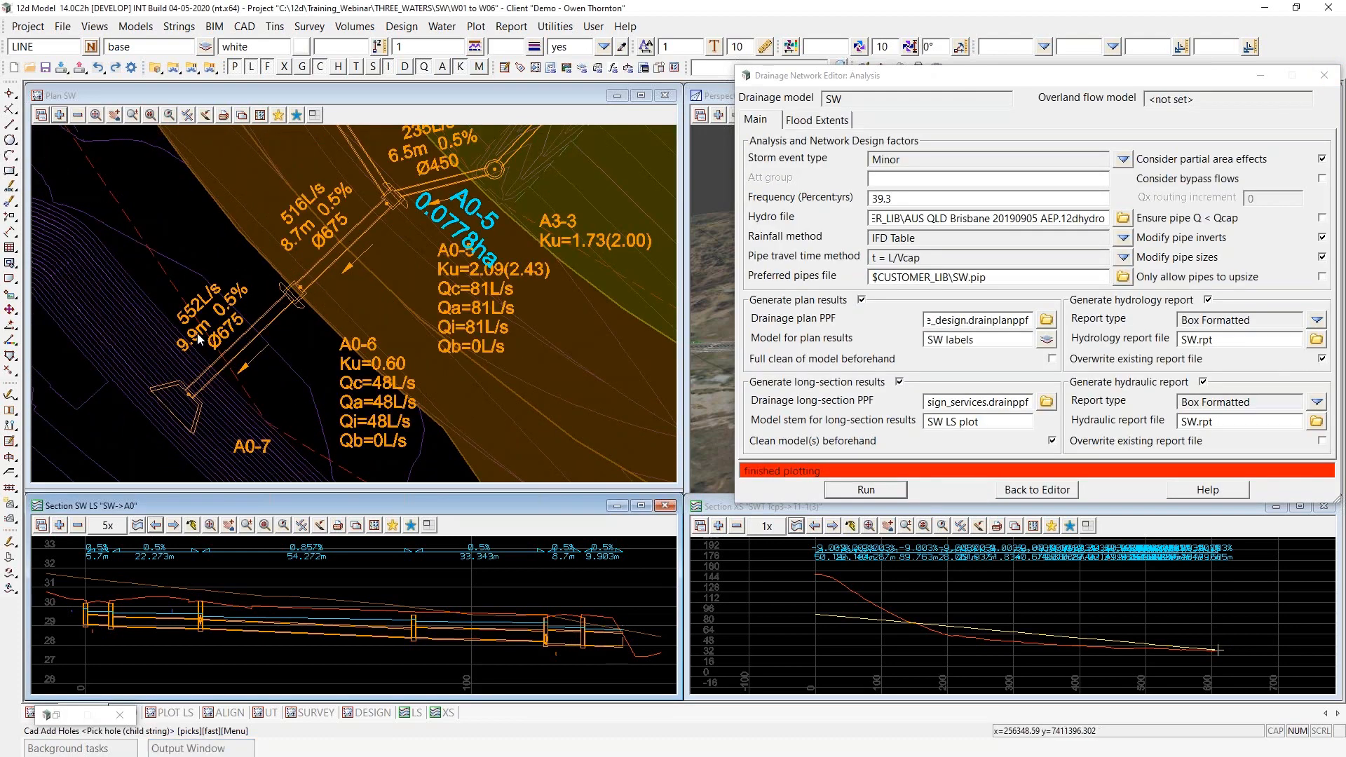
scroll(270, 450, "down", 3)
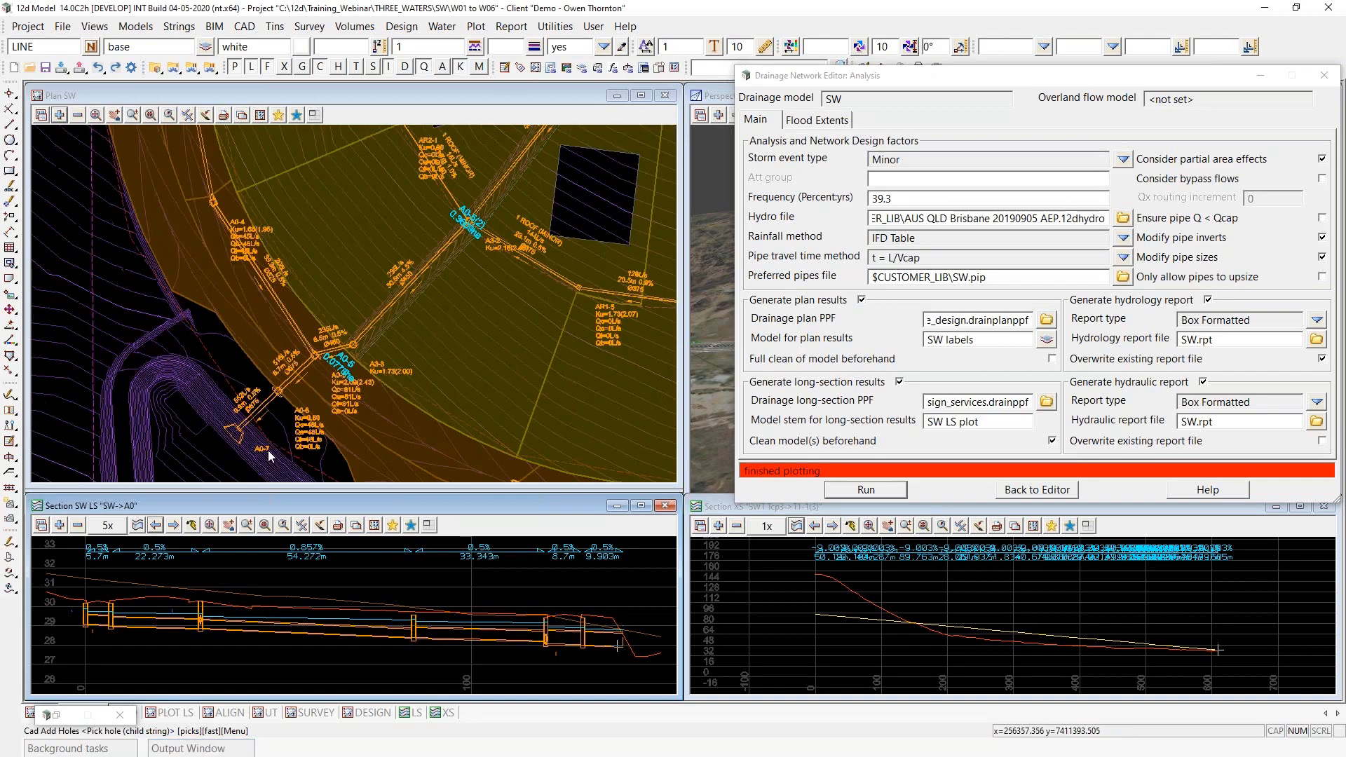
scroll(244, 338, "down", 2)
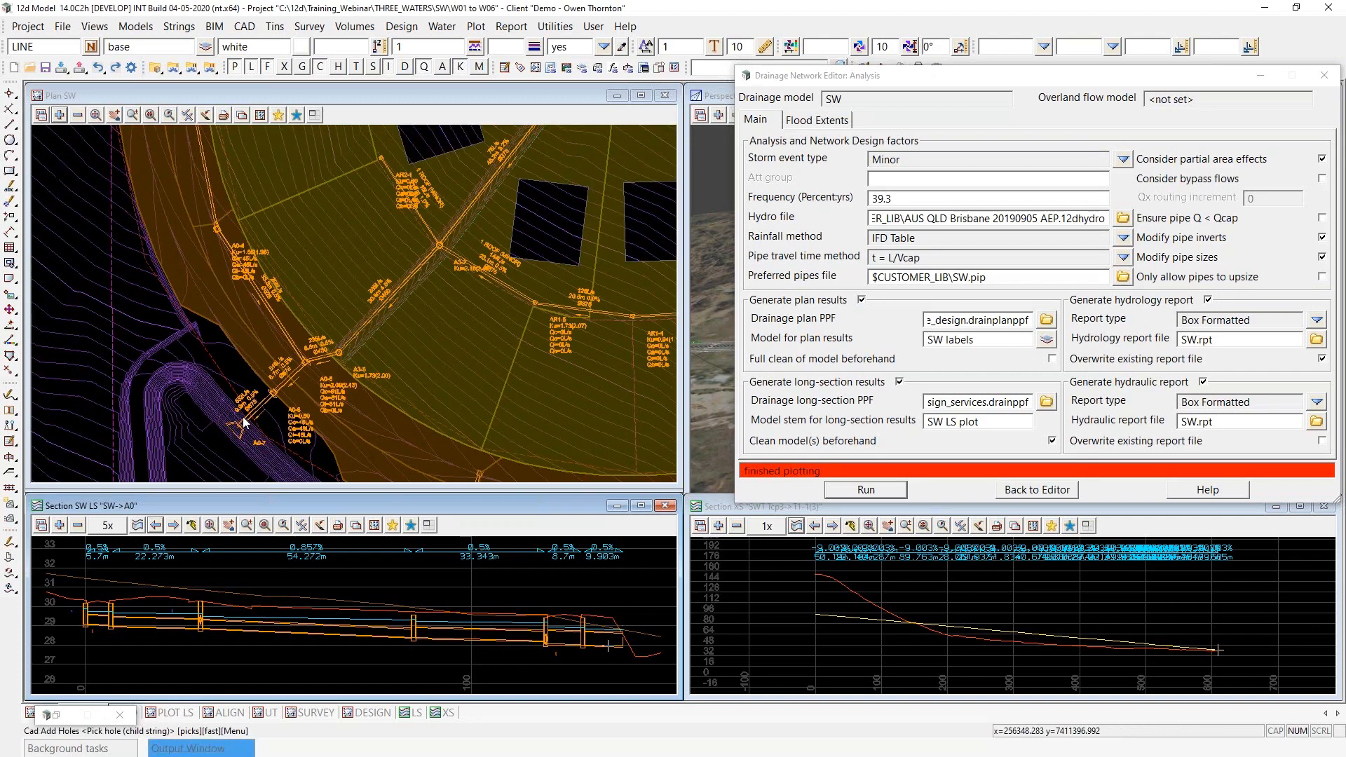
scroll(244, 337, "up", 3)
scroll(278, 423, "down", 4)
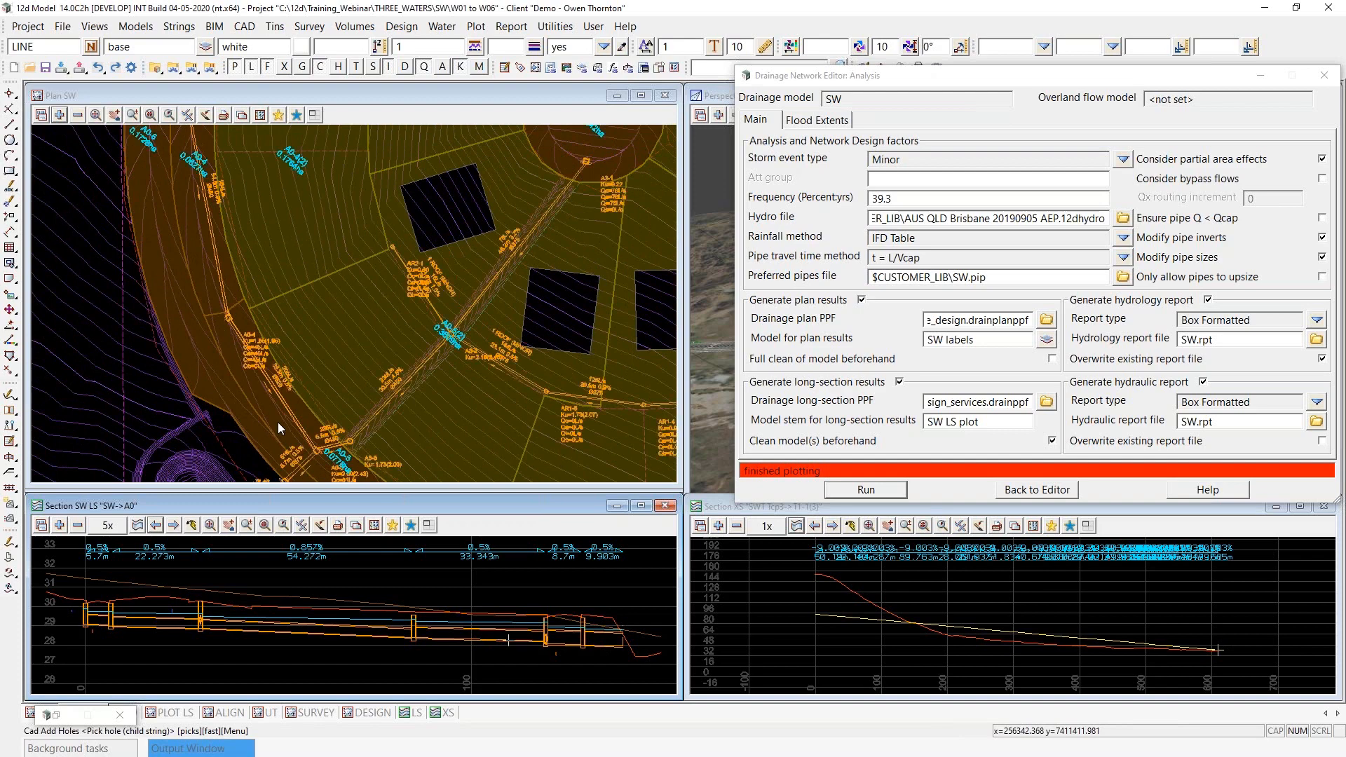
scroll(277, 423, "down", 1)
scroll(254, 169, "up", 3)
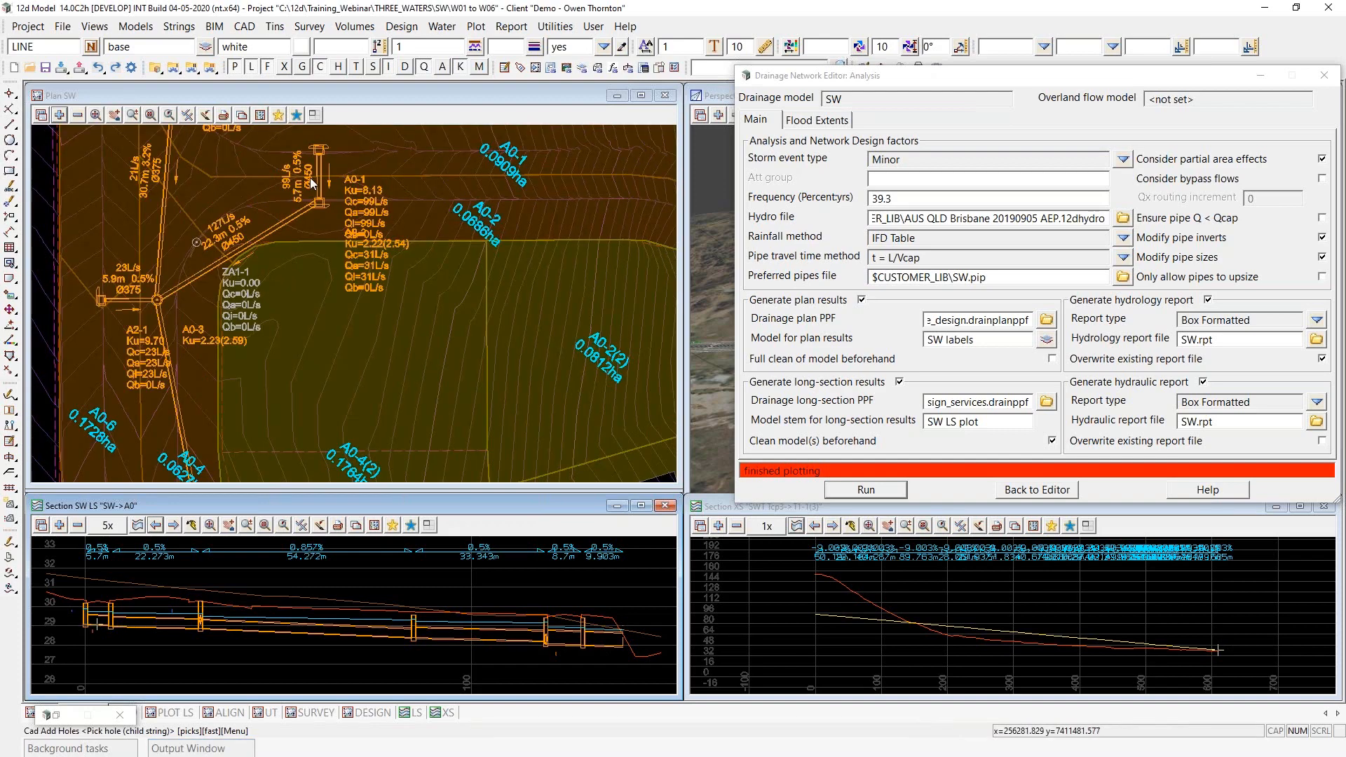
scroll(289, 268, "down", 2)
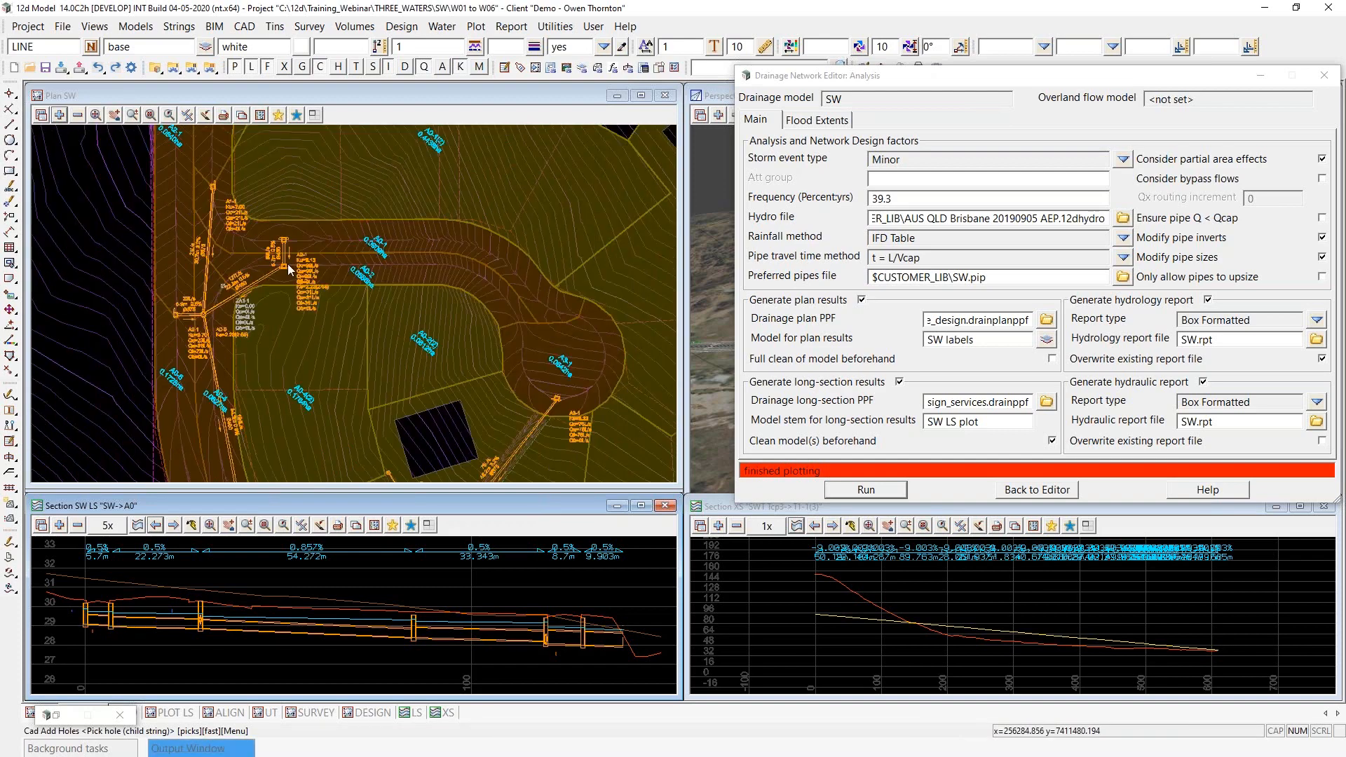
scroll(288, 264, "up", 2)
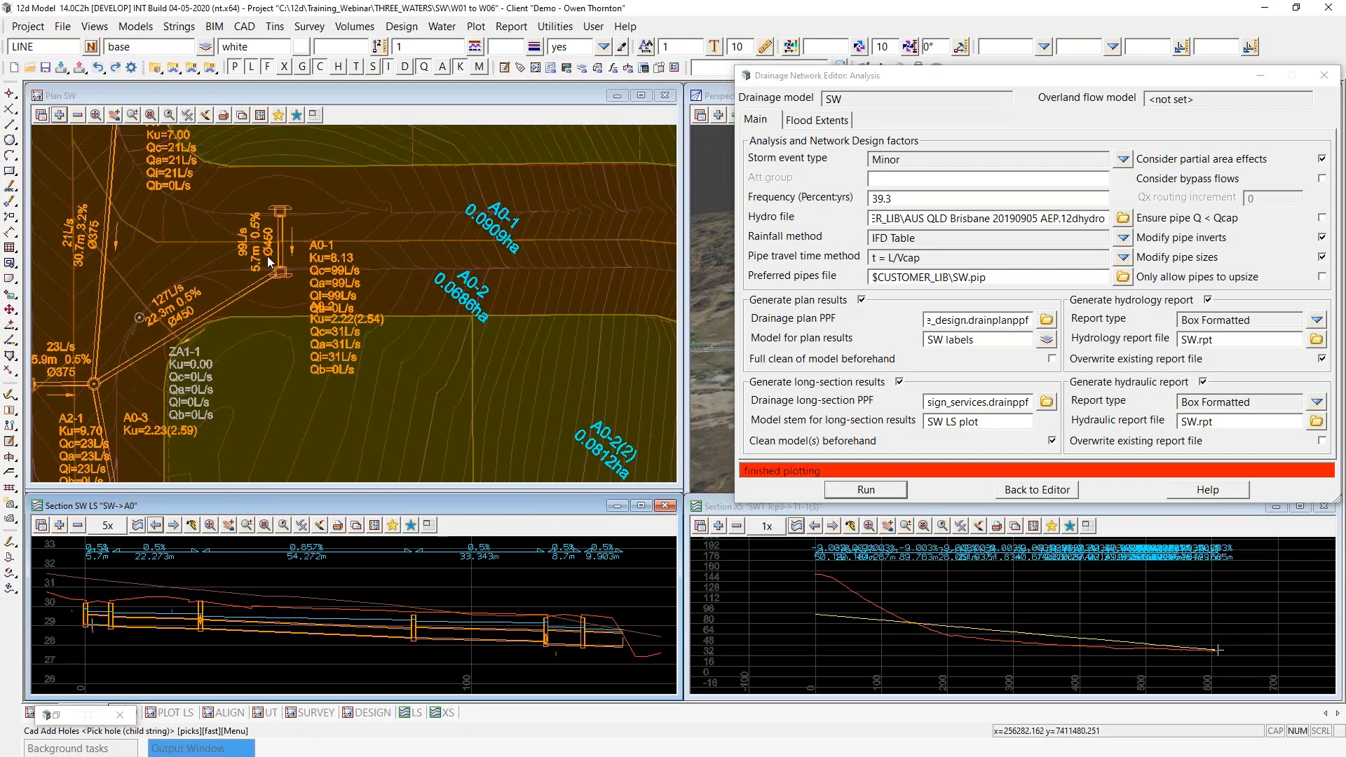
scroll(267, 255, "down", 3)
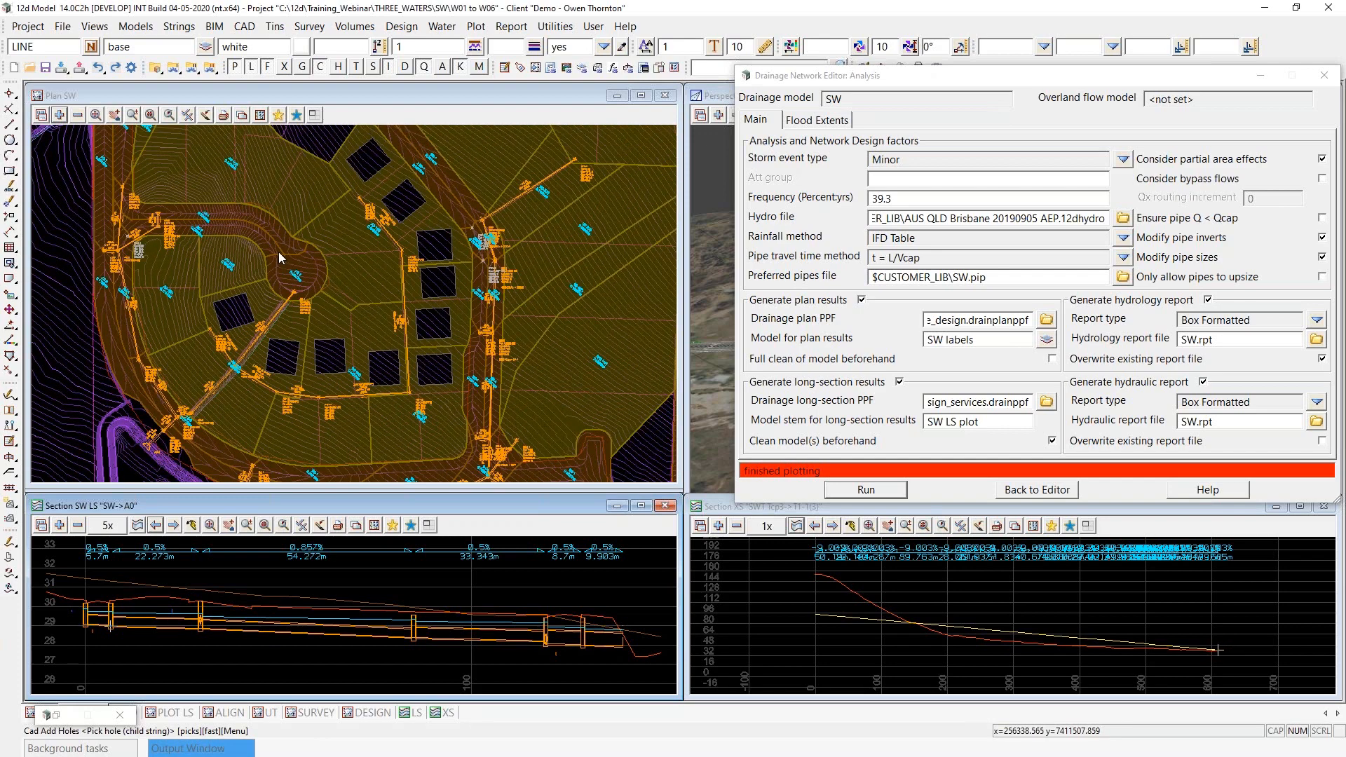
scroll(279, 252, "down", 1)
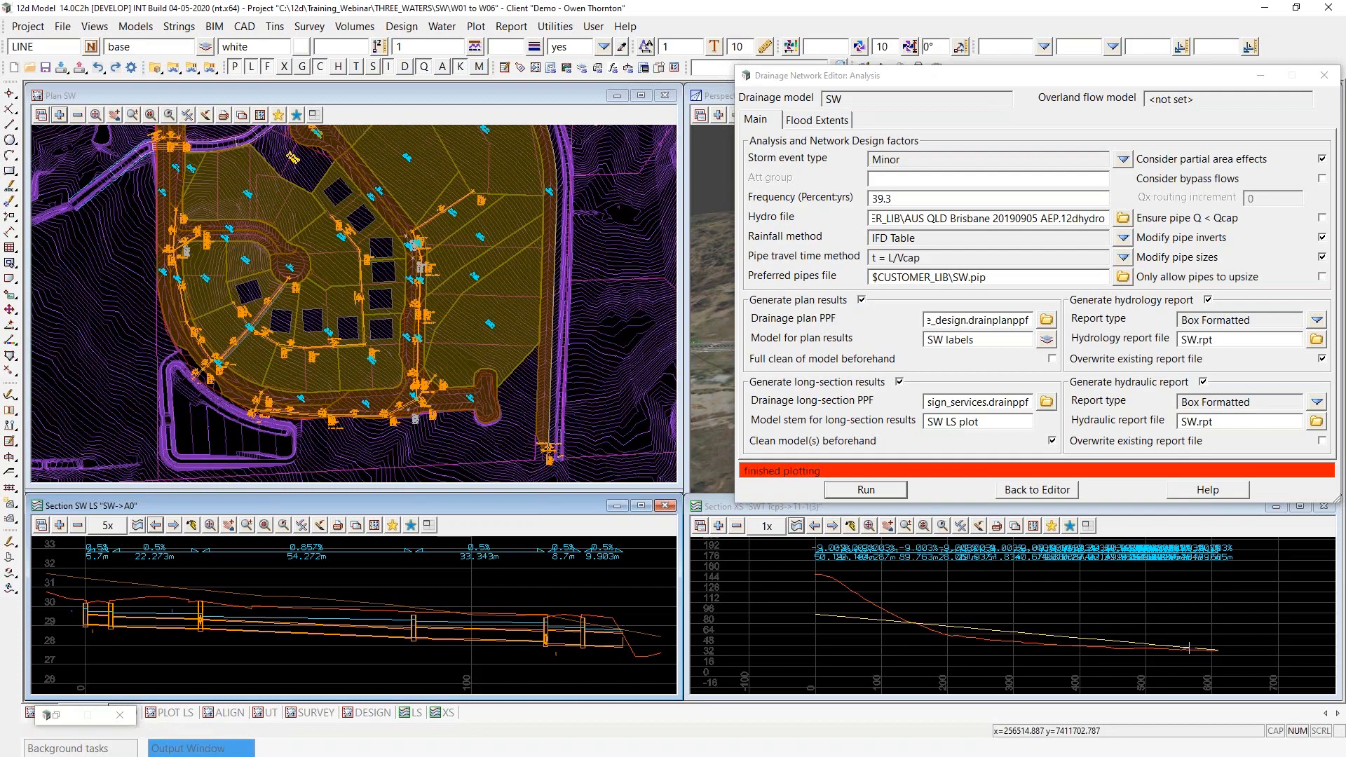
left_click(1324, 76)
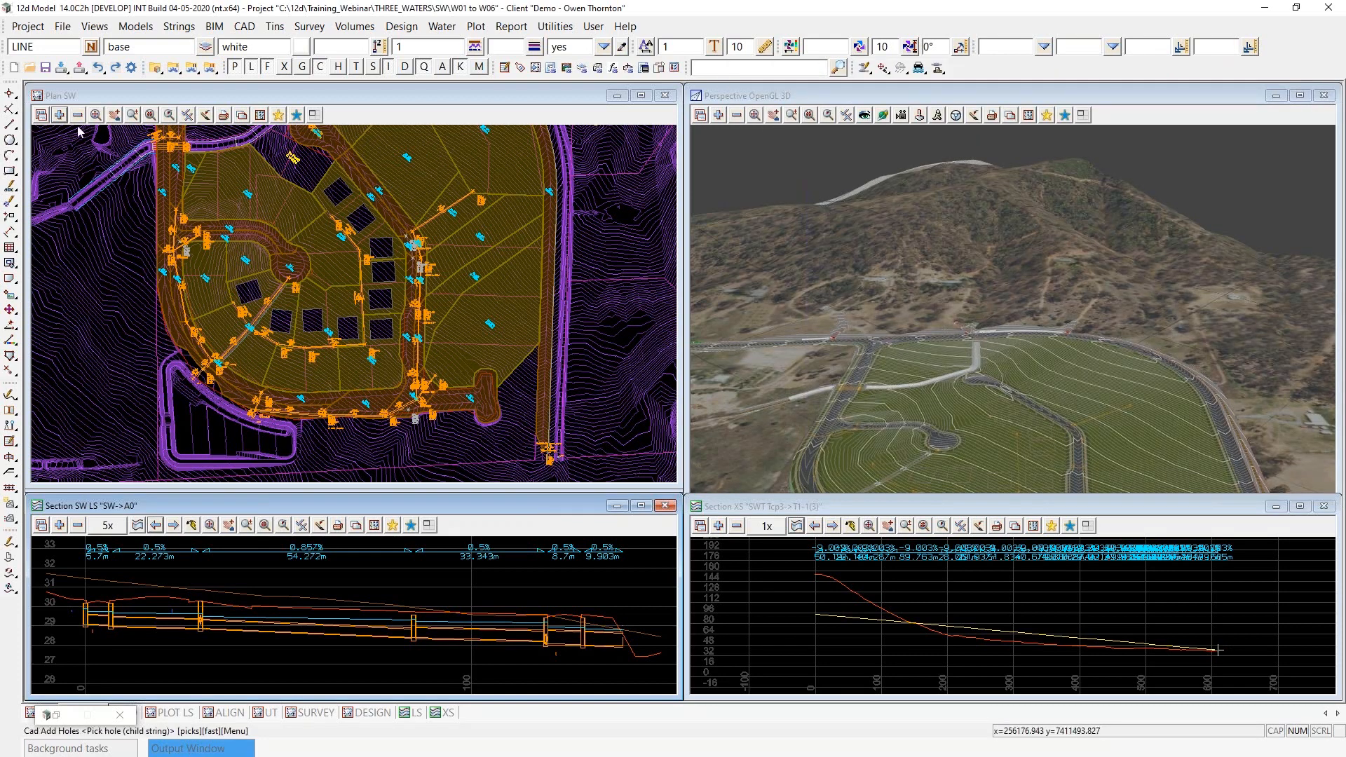
left_click(10, 172)
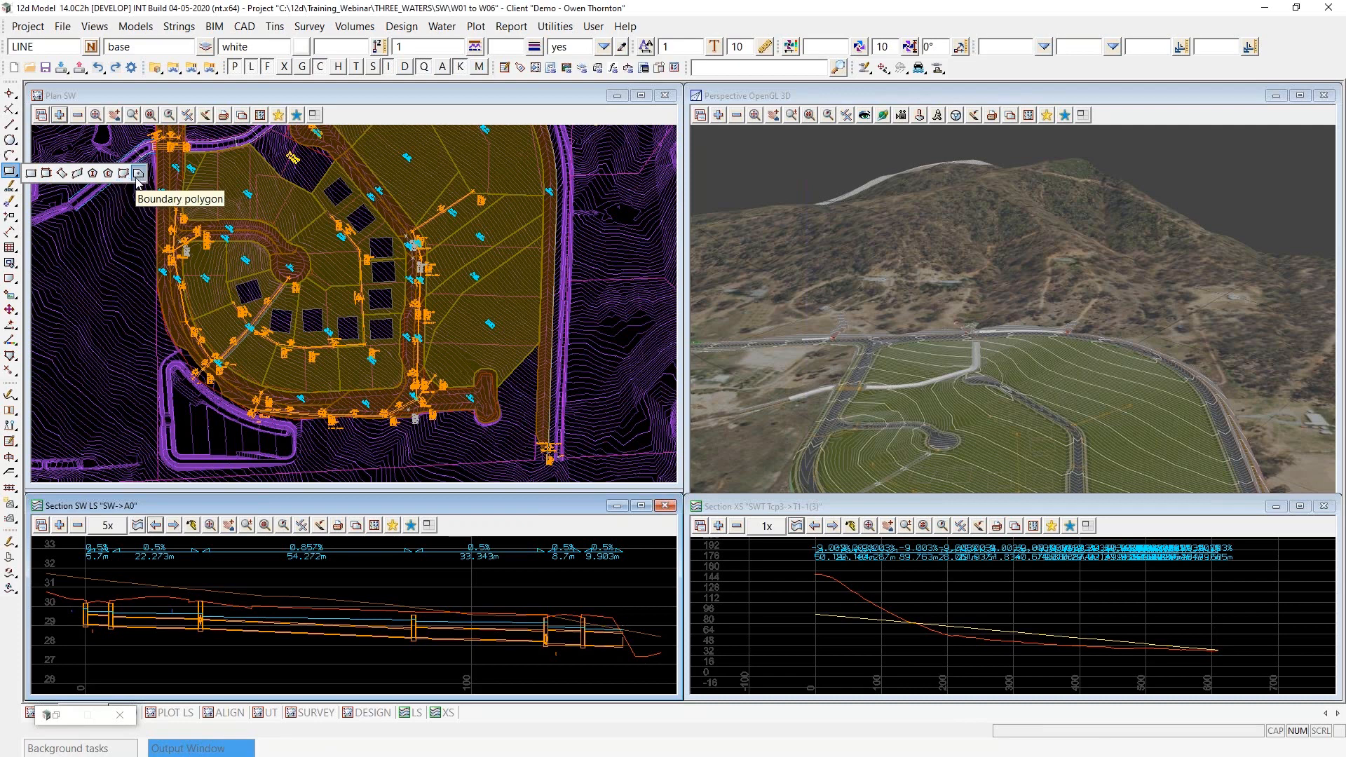
left_click(139, 173)
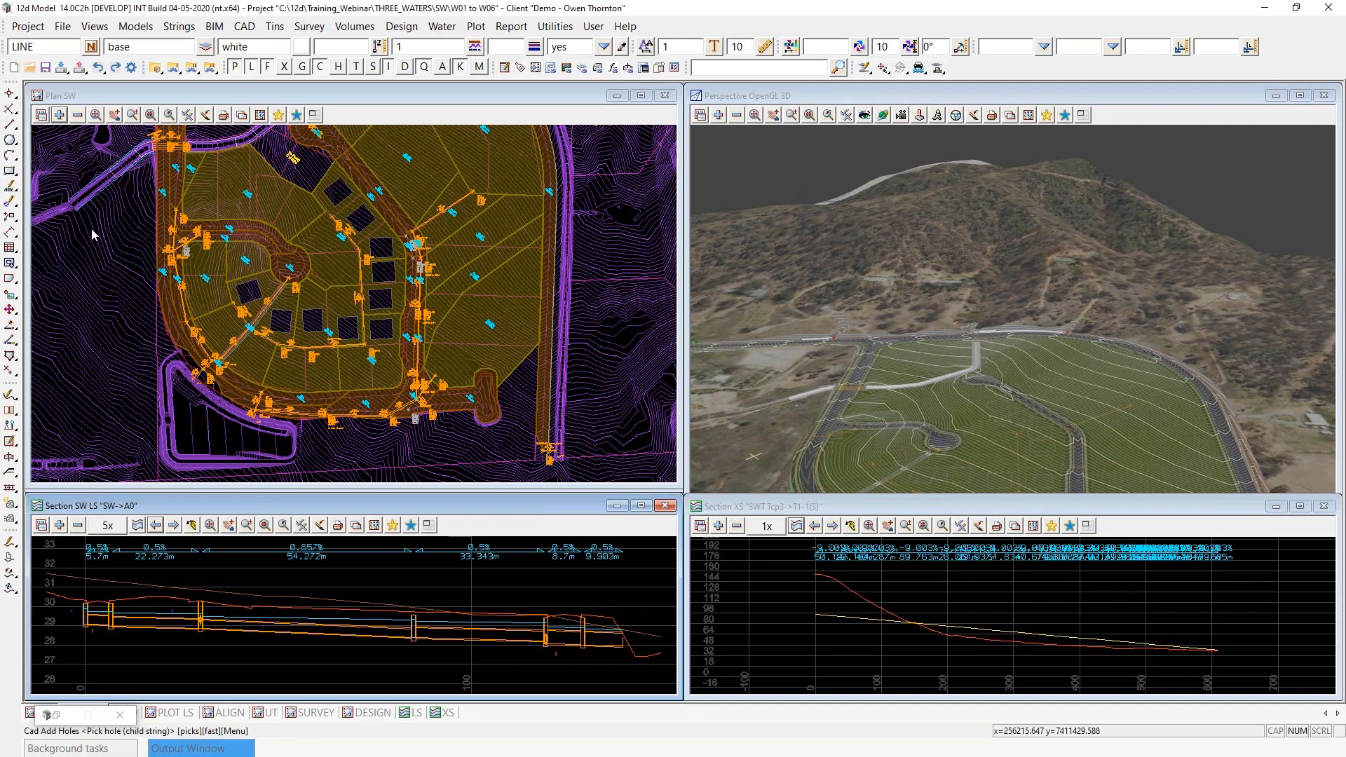
scroll(193, 449, "down", 1)
scroll(195, 452, "down", 1)
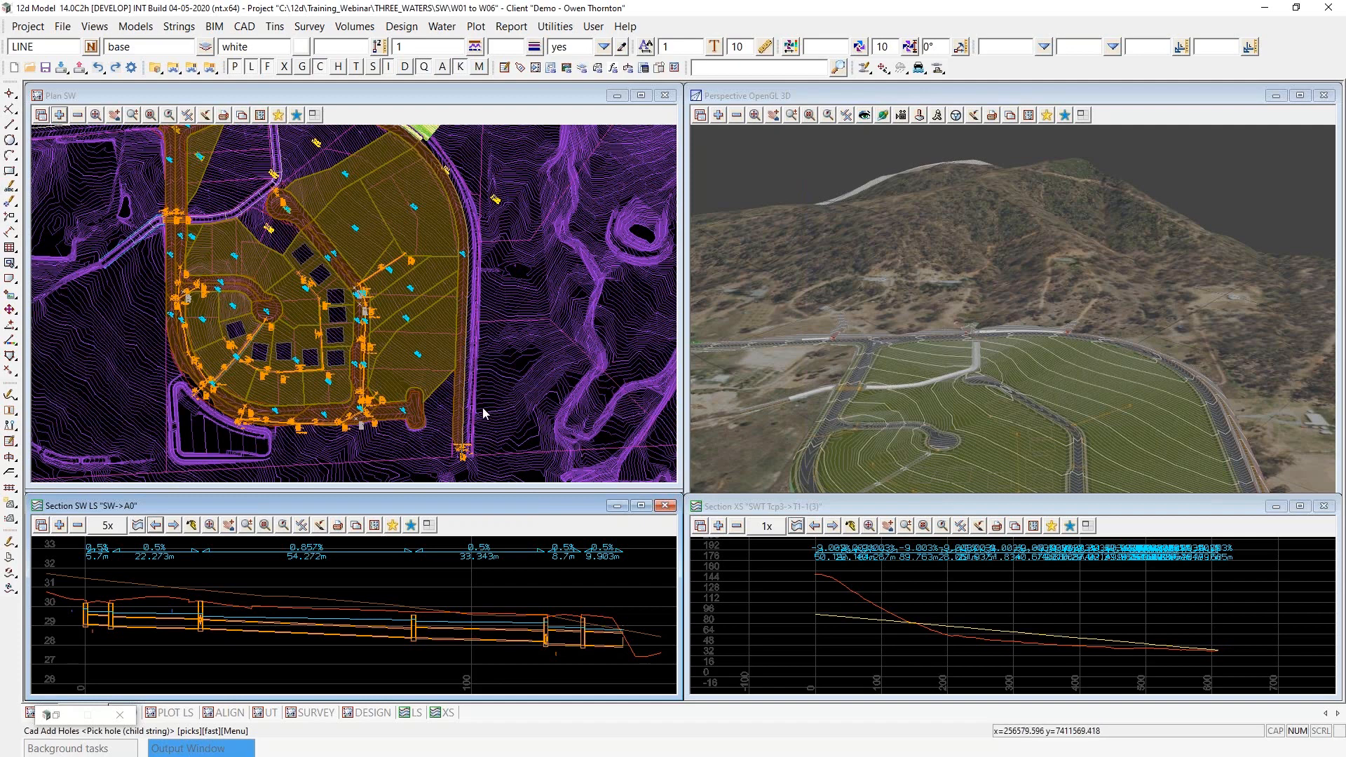
scroll(461, 415, "up", 3)
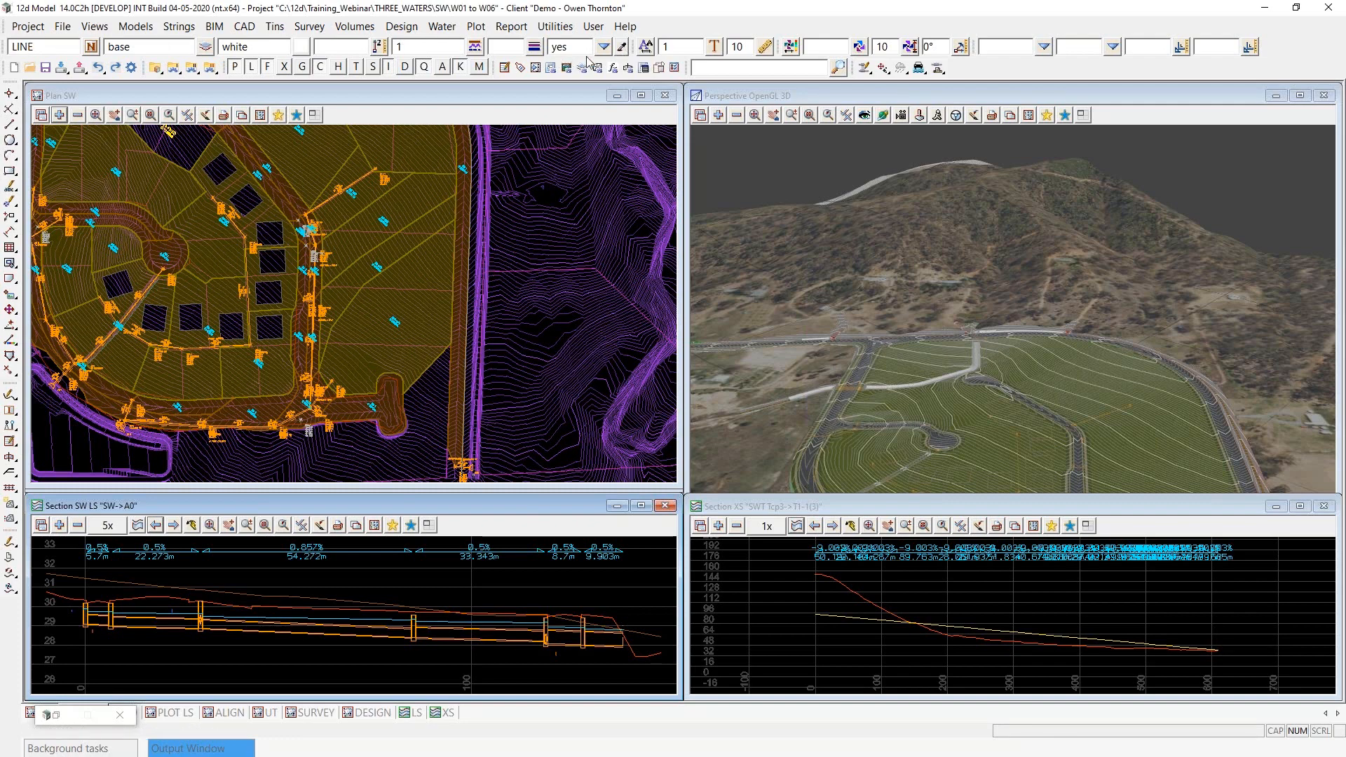
- Match the drawing properties to an existing lot catchment string in the SW CATCH2 lots model
left_click(621, 46)
left_click(430, 377)
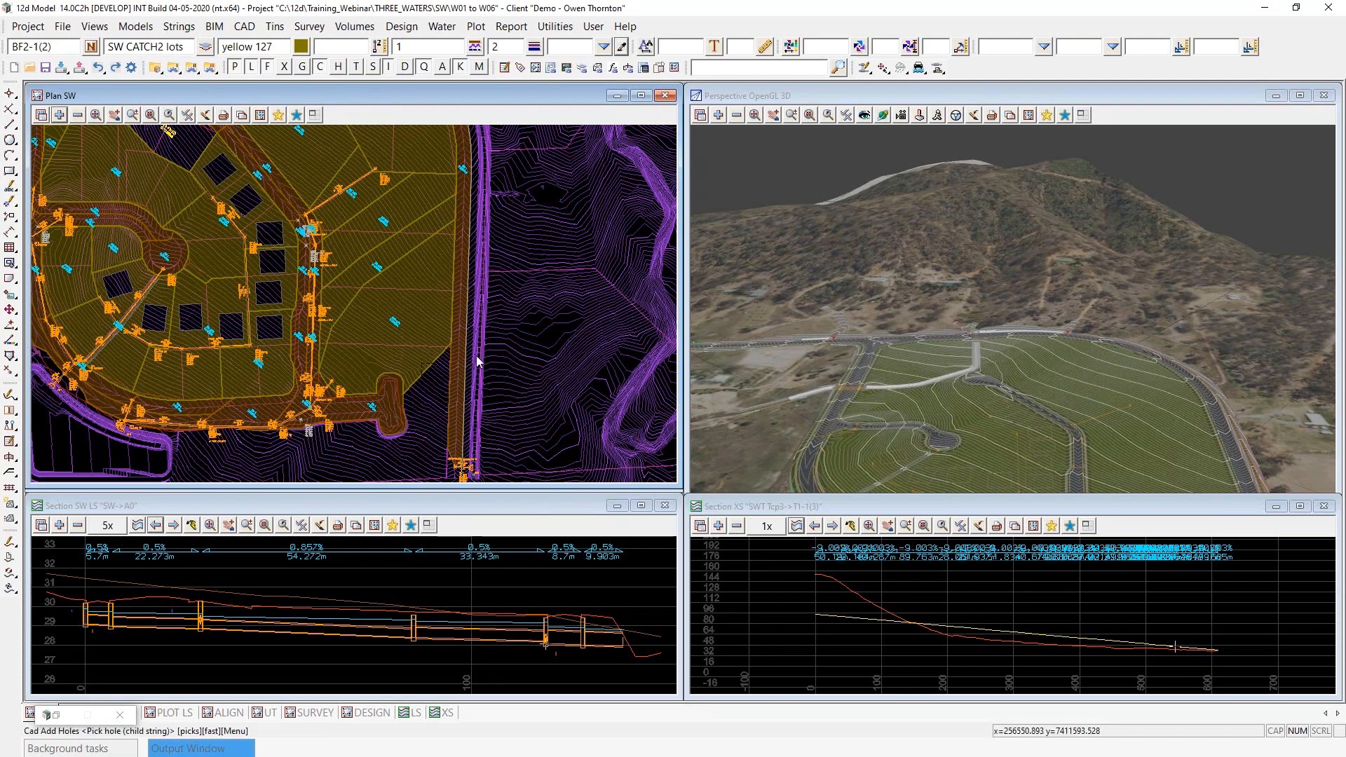
scroll(477, 361, "down", 2)
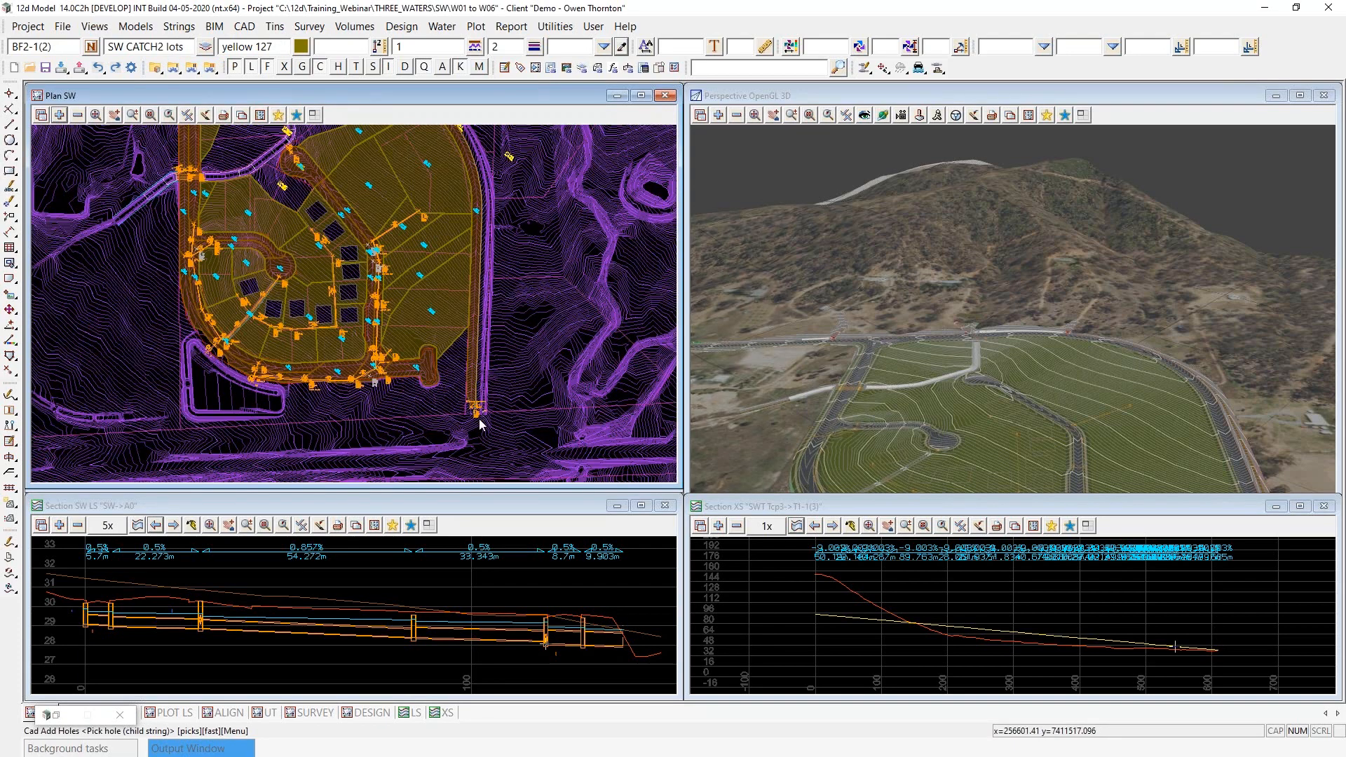
scroll(481, 424, "up", 3)
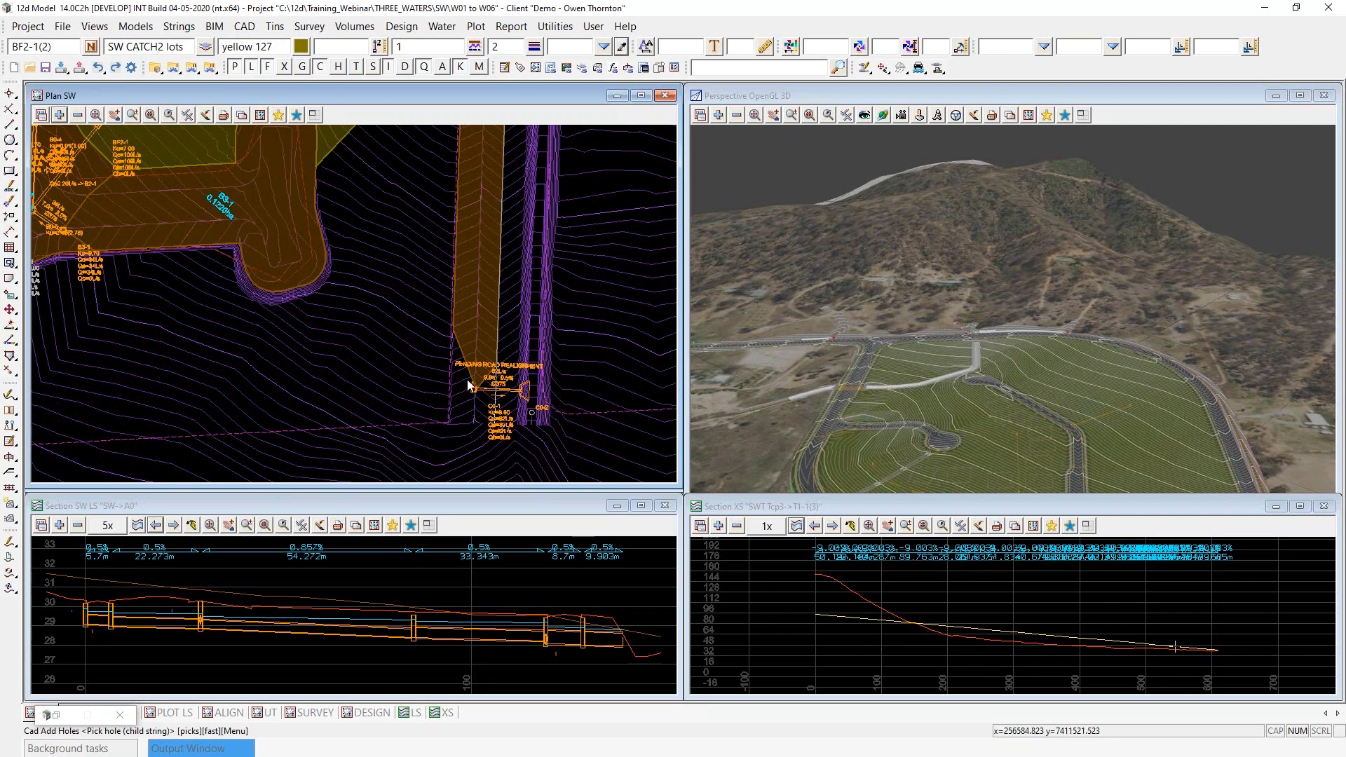
scroll(385, 426, "down", 1)
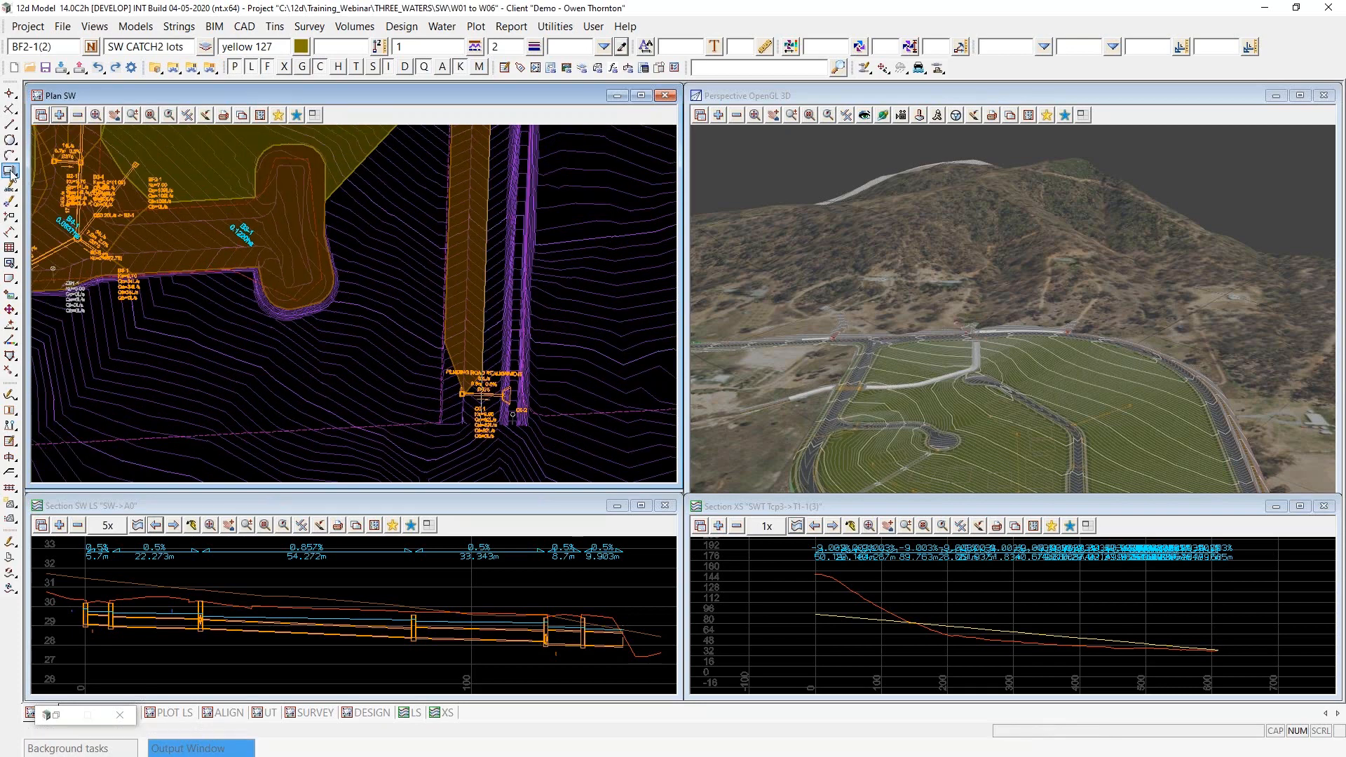
- Start a new polygon at pit C0-1, snapping its first vertex to the tip of the road catchment
mouse_move(11, 173)
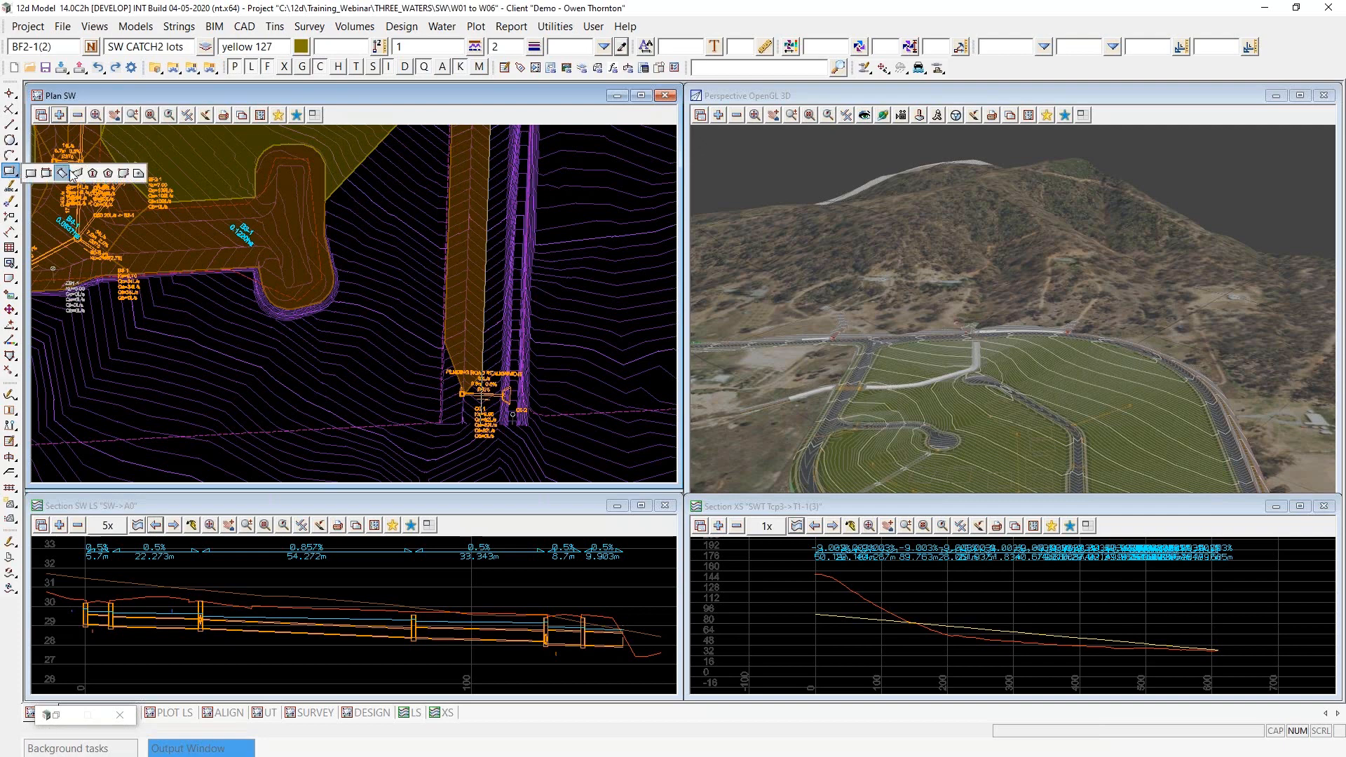
left_click(124, 175)
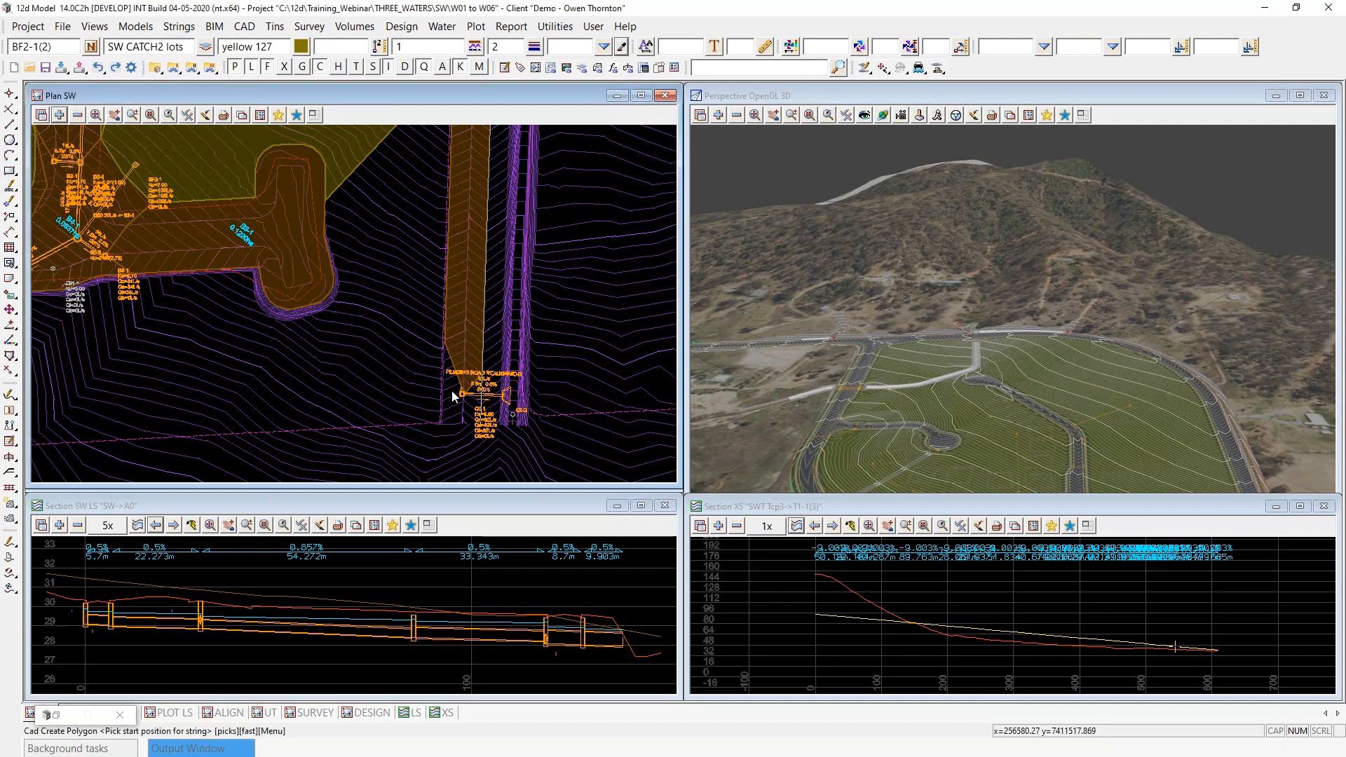
scroll(452, 389, "up", 4)
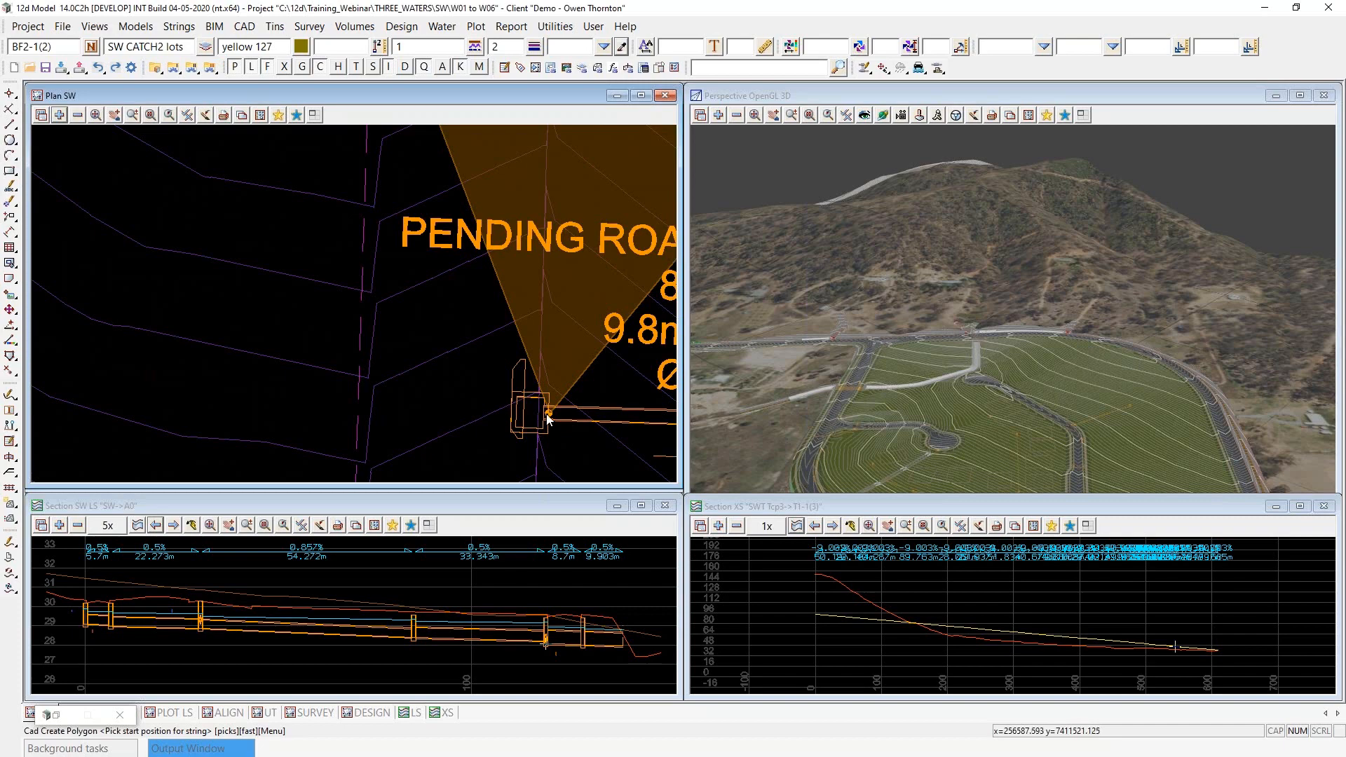
left_click(546, 415)
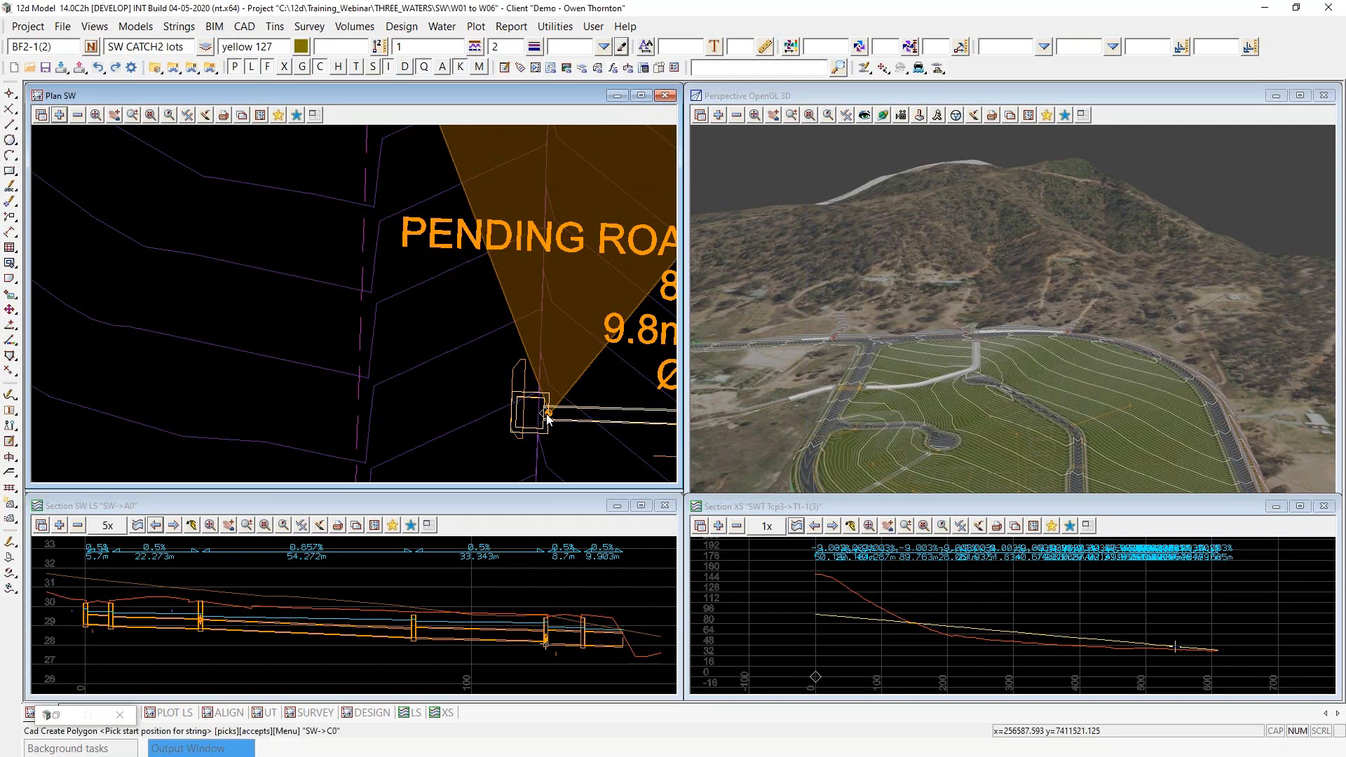
left_click(547, 415)
left_click(547, 415)
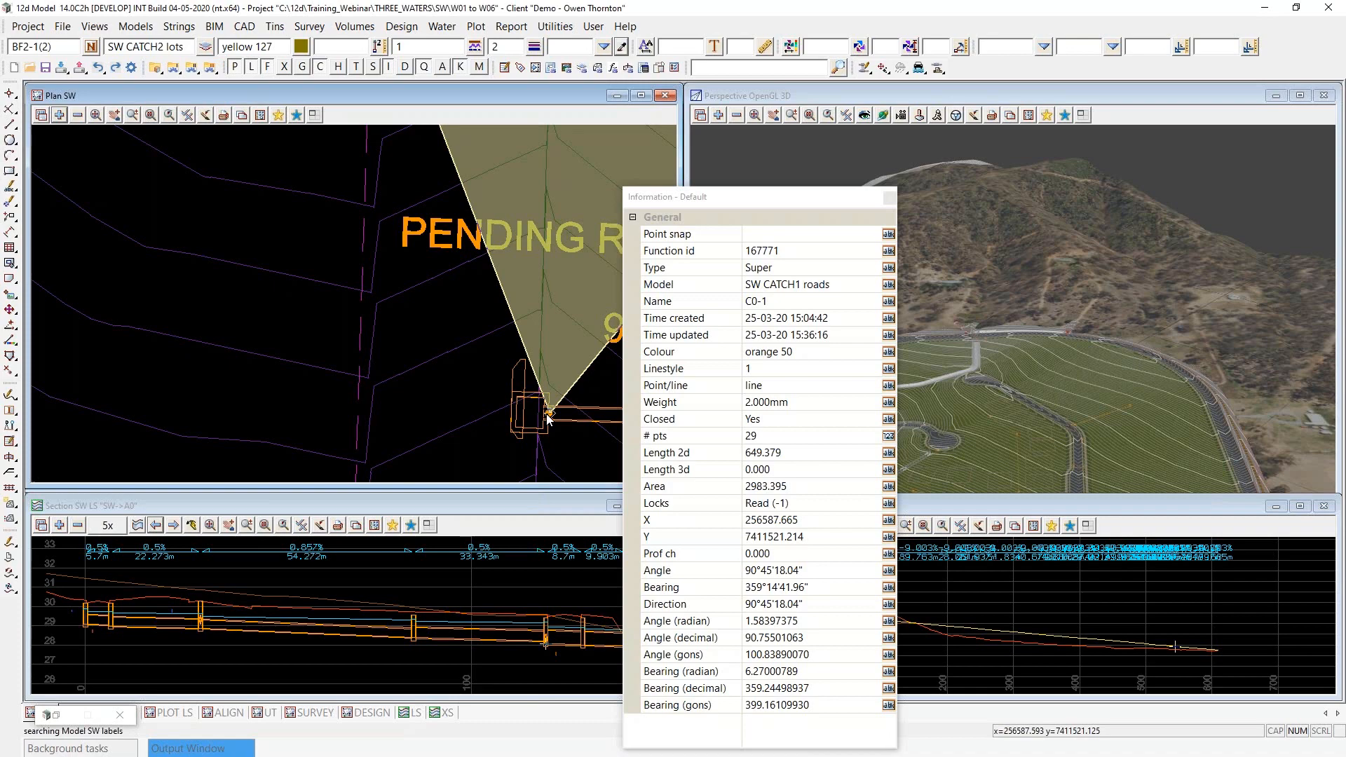
scroll(455, 418, "down", 4)
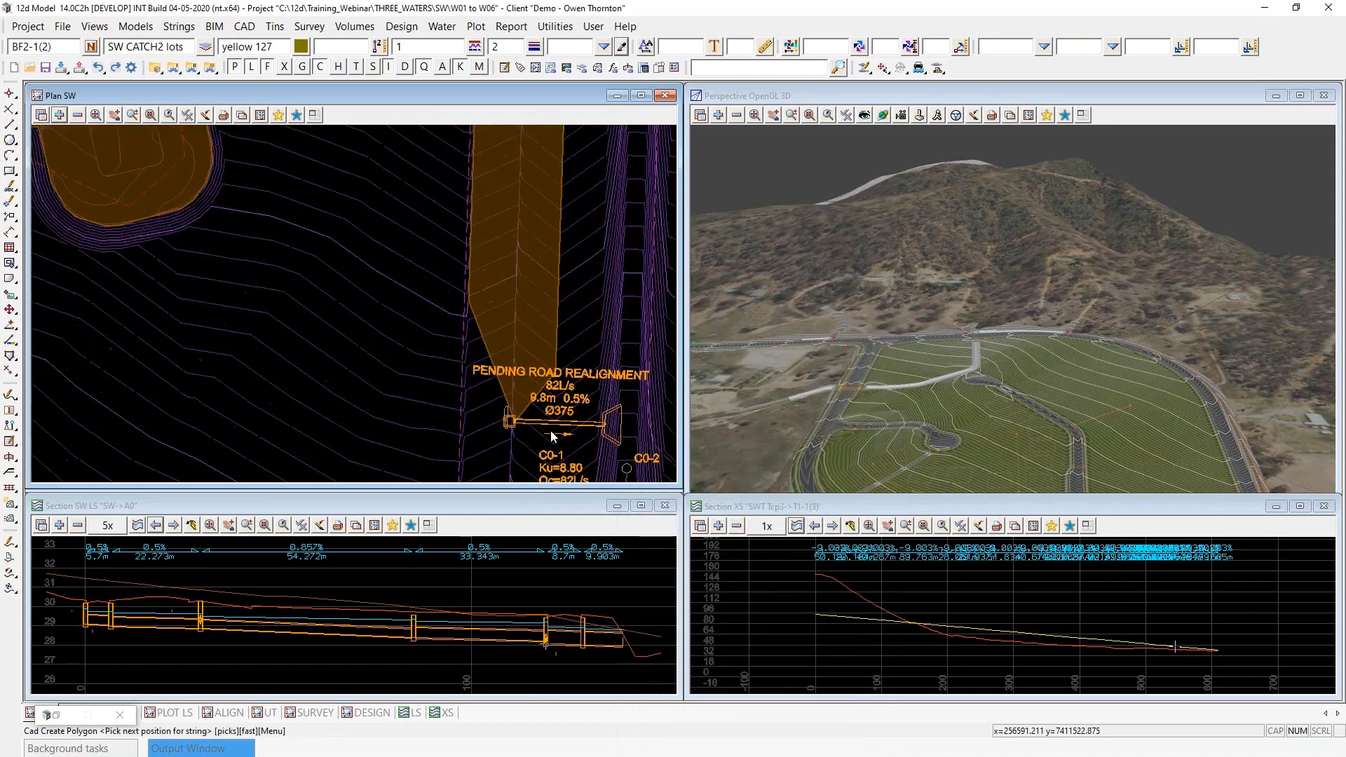
- Remove the SW labels and SW labels catchment models from the SW plan view
left_click(76, 115)
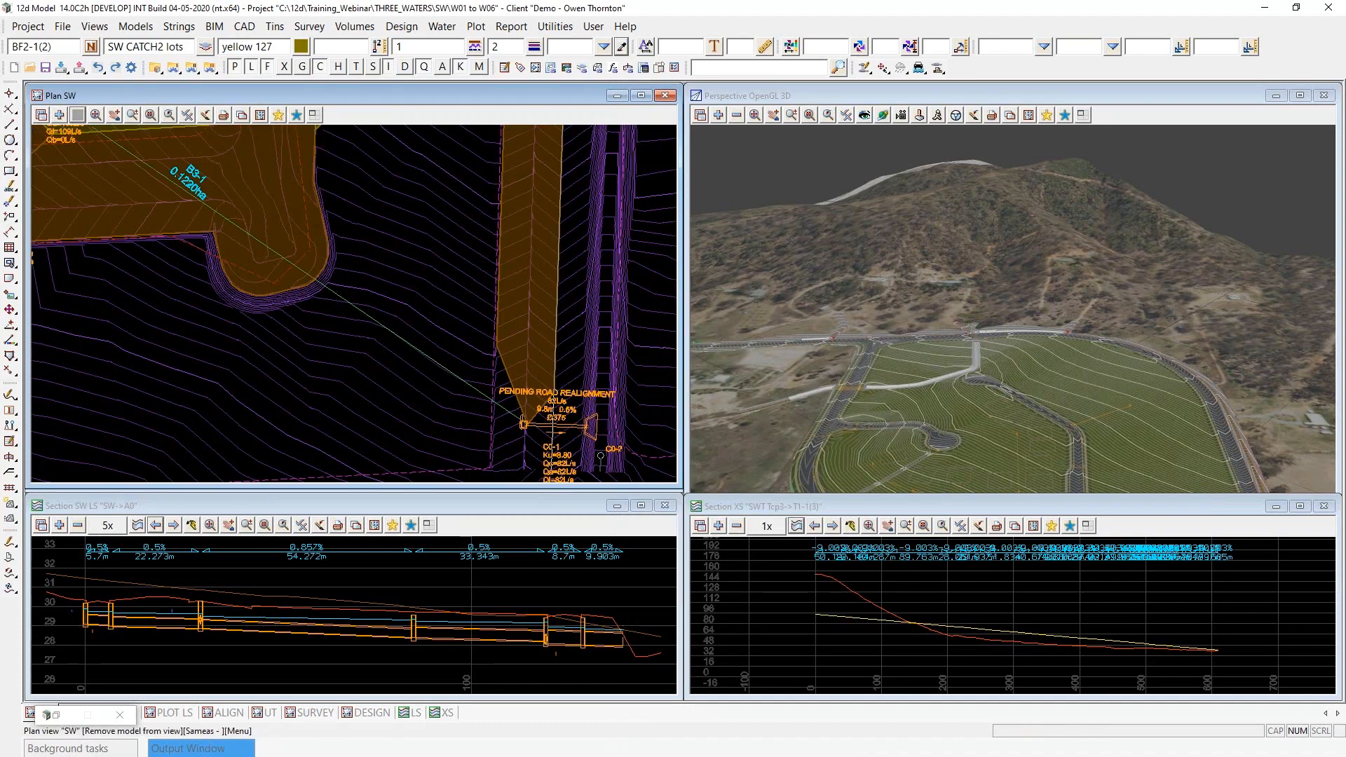
left_click(129, 278)
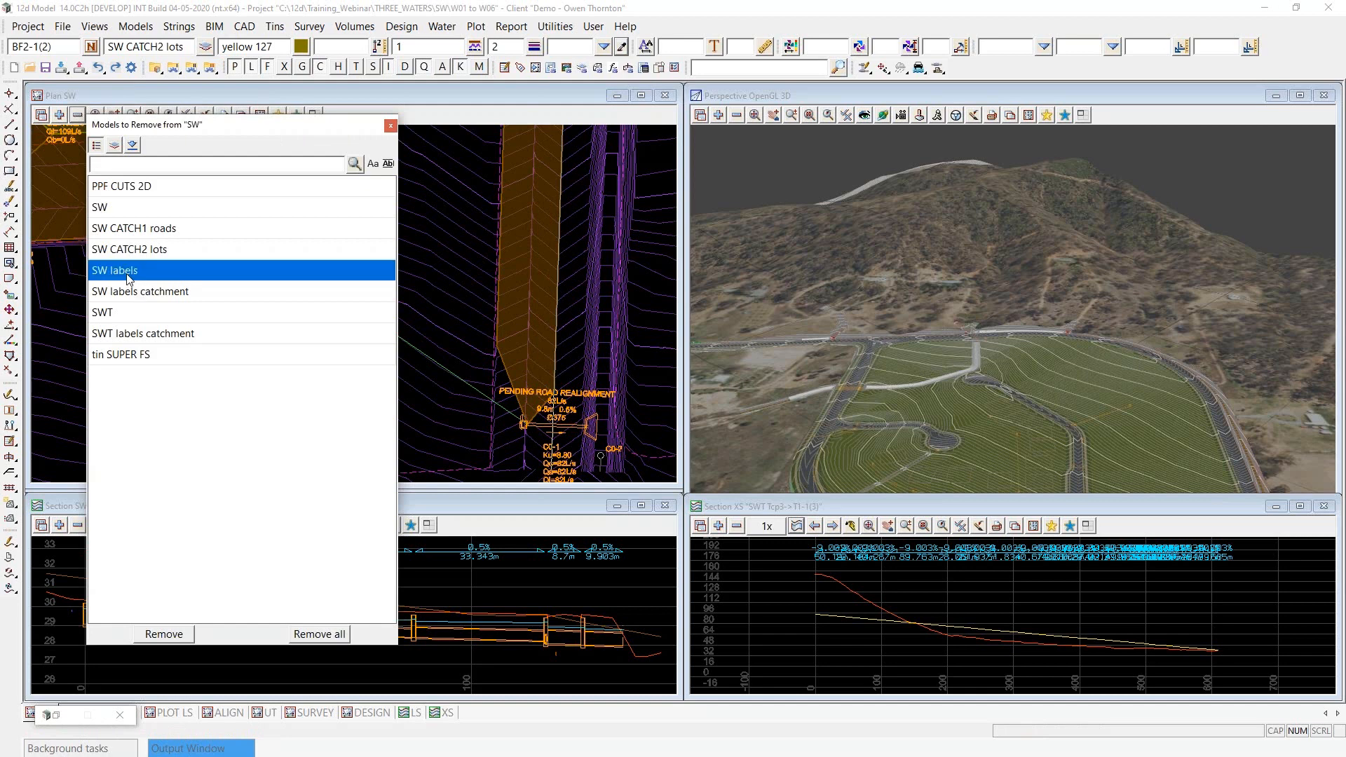
left_click(129, 290, "ctrl")
left_click(163, 634)
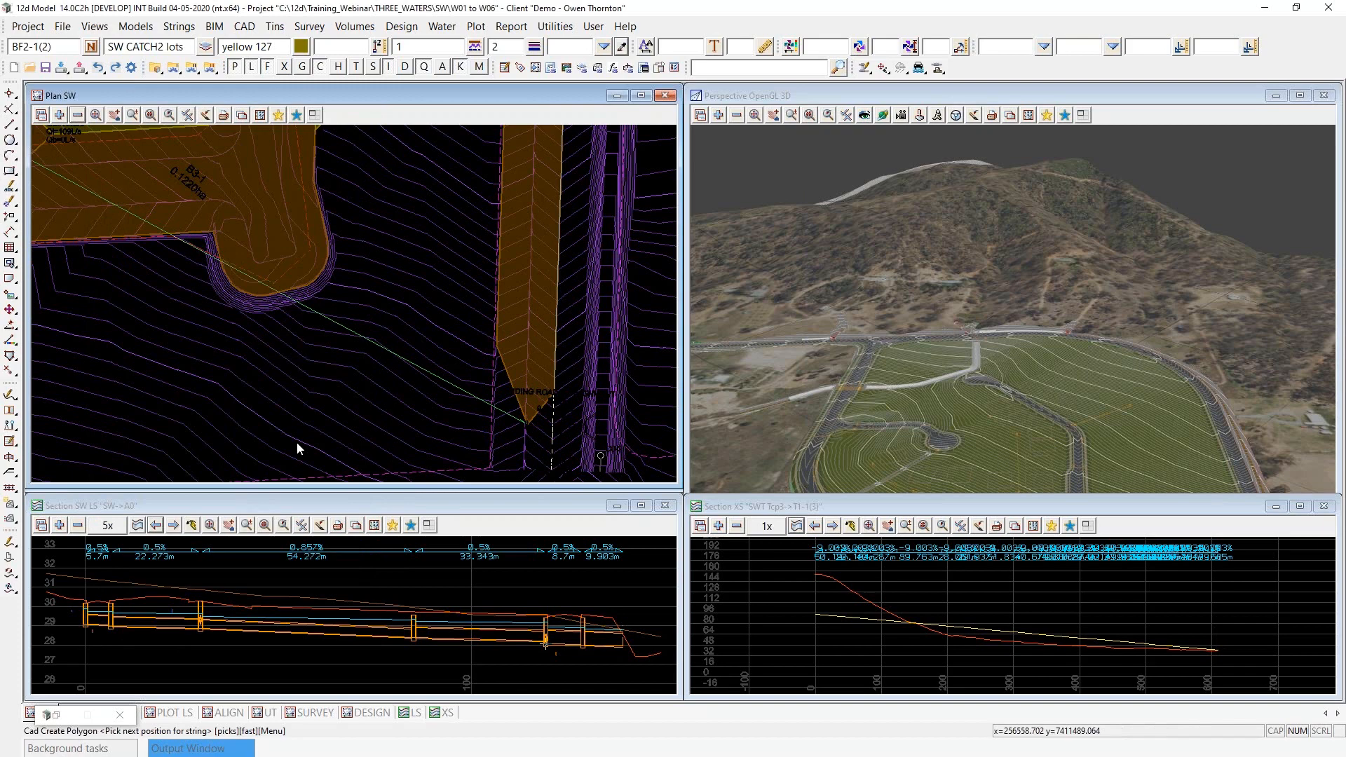
- Add the next polygon vertex at the bend on the western edge of the C0-1 road catchment
scroll(340, 450, "down", 3)
scroll(410, 414, "up", 5)
left_click(456, 348)
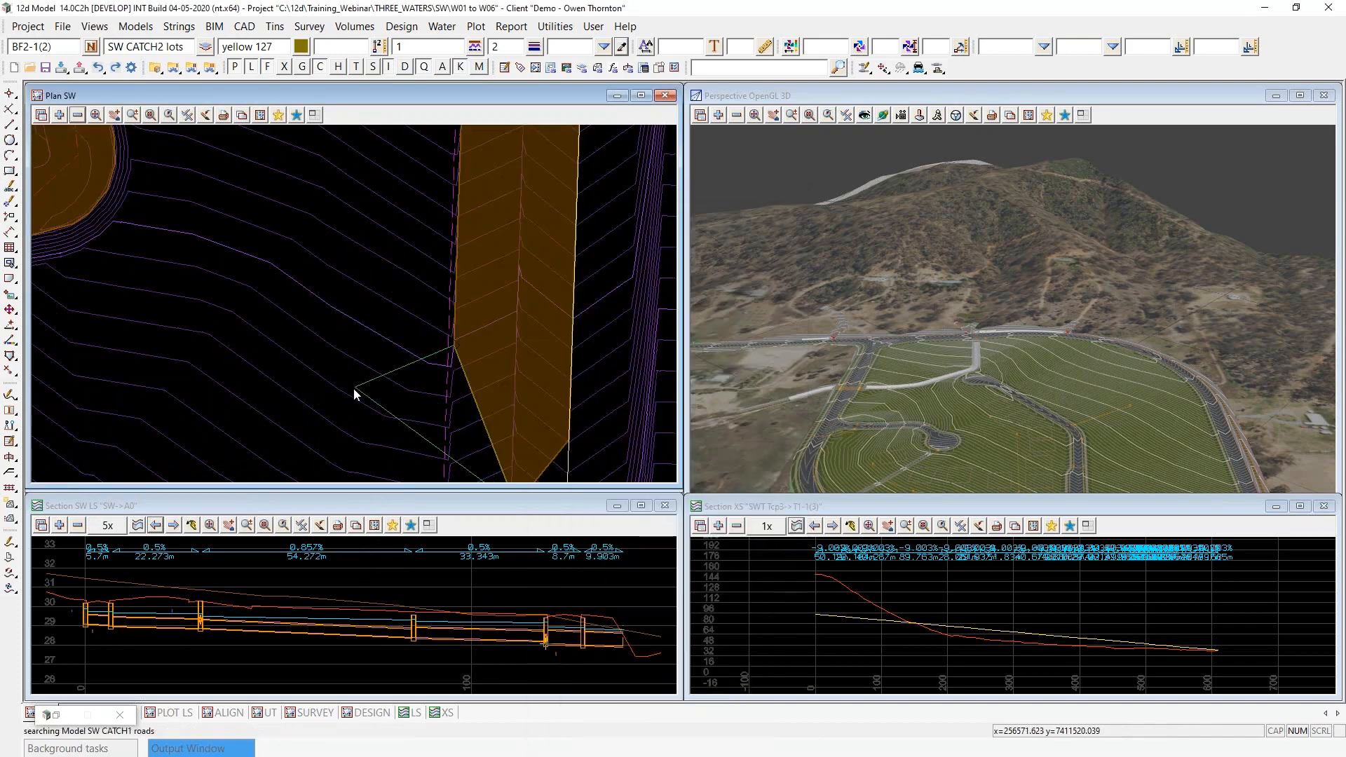
scroll(354, 388, "down", 5)
scroll(372, 200, "up", 3)
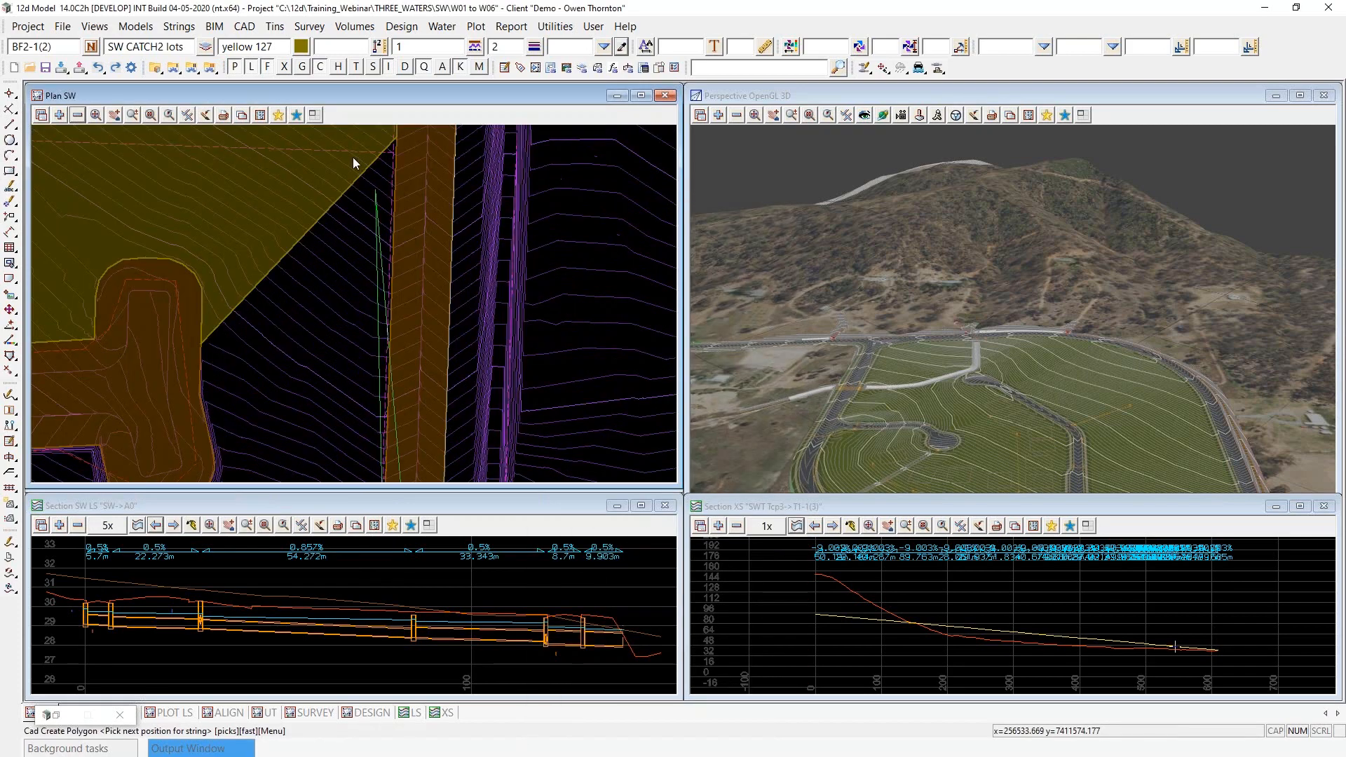
- Turn on the display of string vertices in the SW plan view
left_click(188, 115)
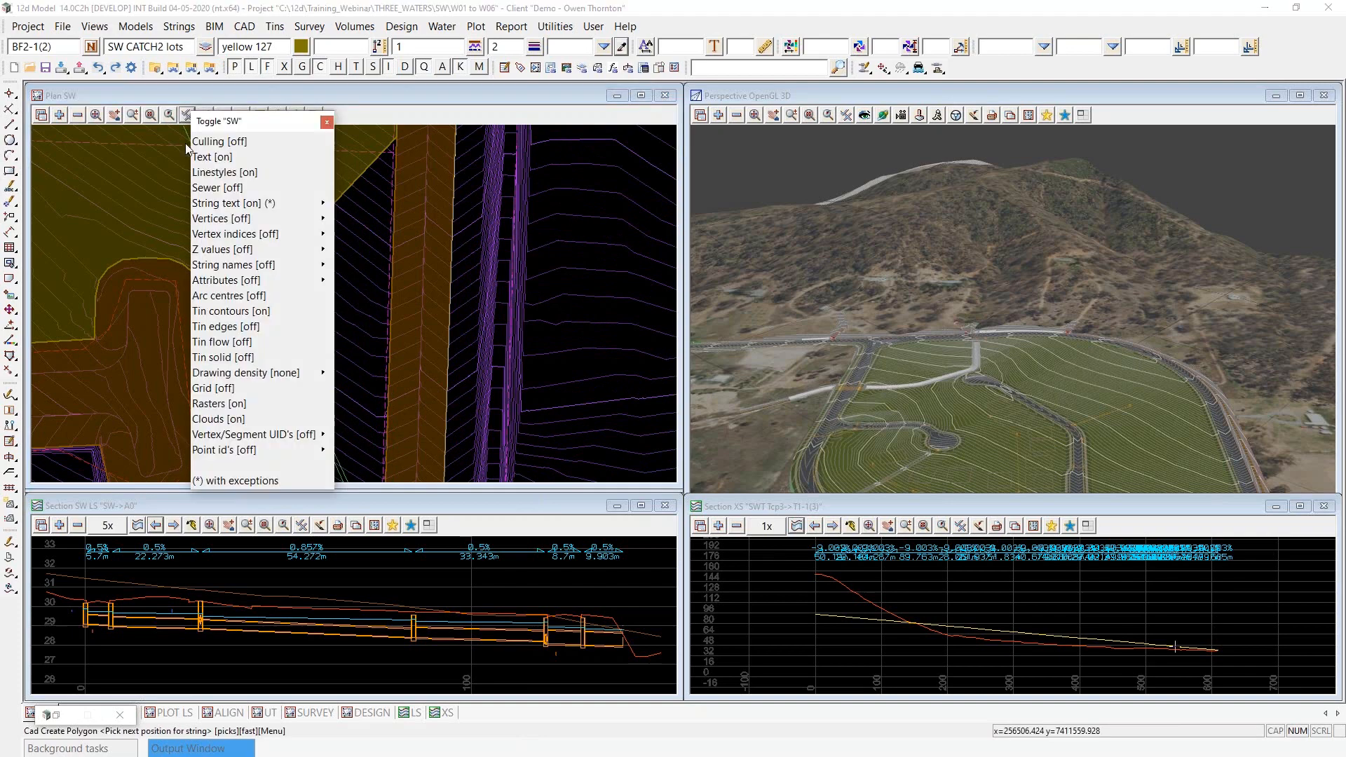
left_click(221, 218)
left_click(350, 312)
left_click(353, 329, "shift")
right_click(353, 329)
left_click(369, 397)
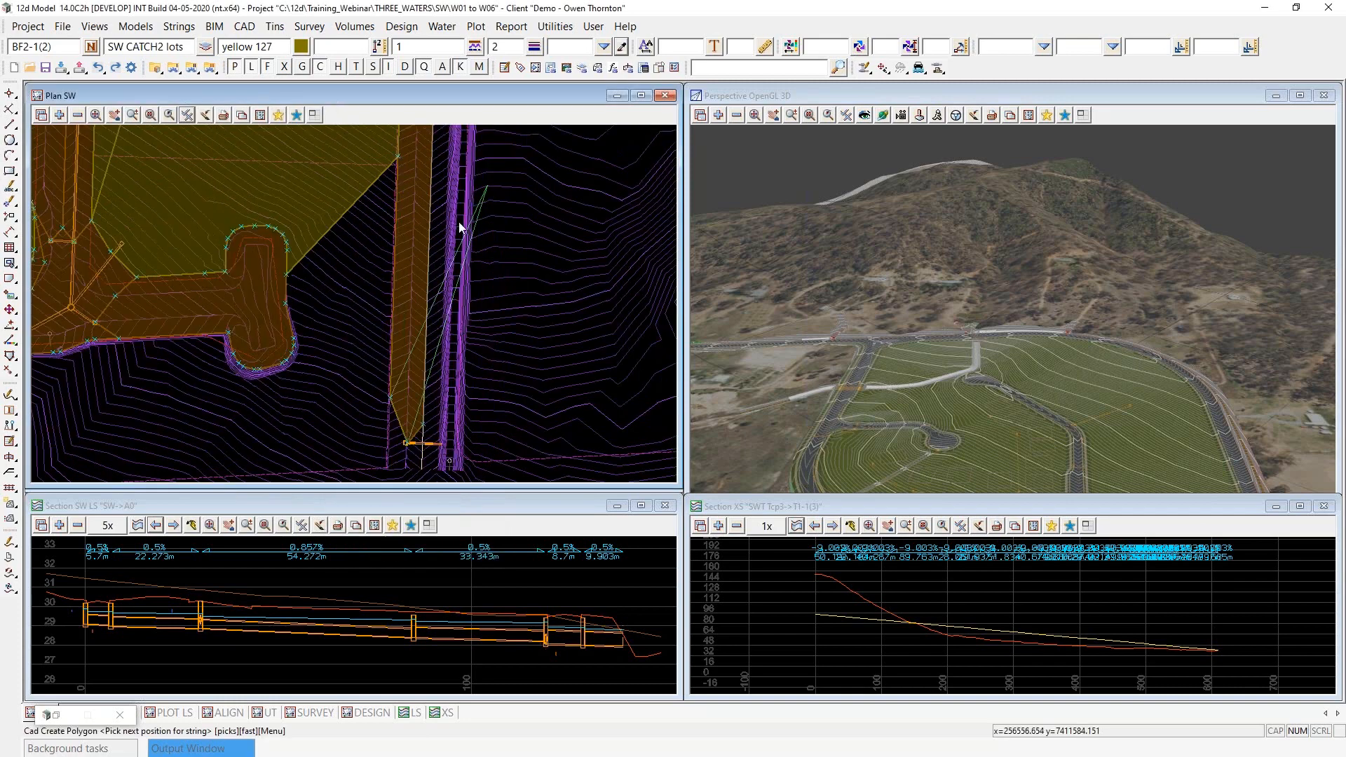
- Add polygon vertices at the lot catchment's corner beside the road and at its corner against the cul-de-sac
scroll(398, 149, "up", 2)
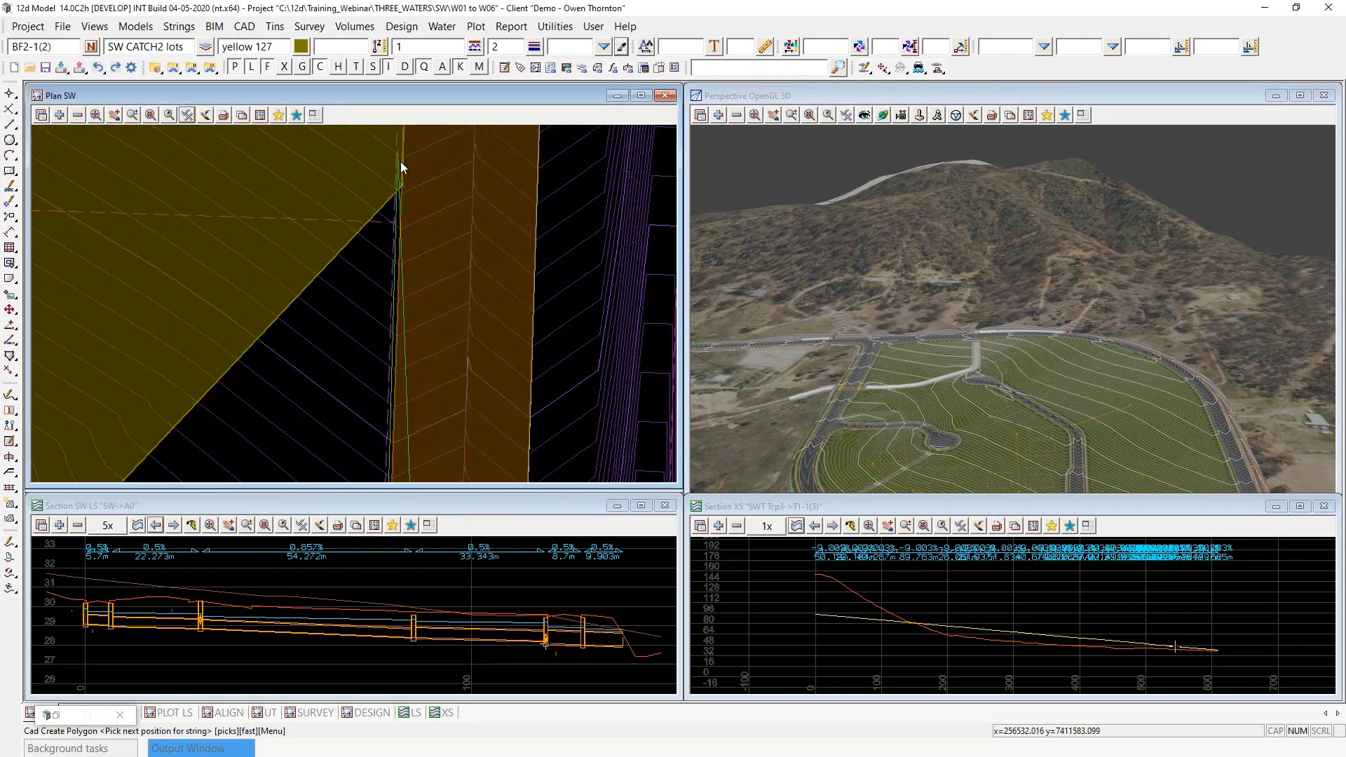
scroll(401, 162, "up", 2)
left_click(406, 209)
middle_click(405, 209)
scroll(544, 209, "down", 3)
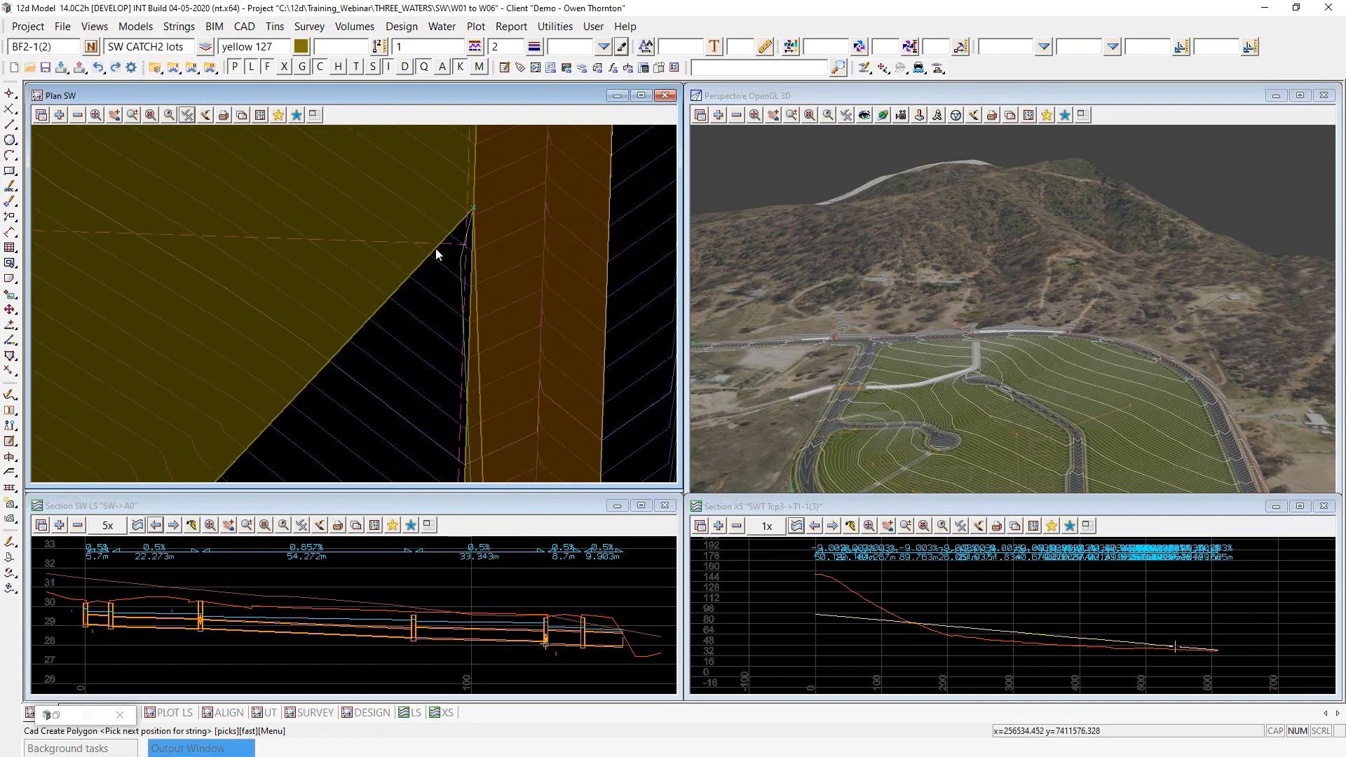
scroll(436, 253, "down", 3)
scroll(289, 406, "up", 1)
scroll(287, 407, "up", 1)
left_click(274, 396)
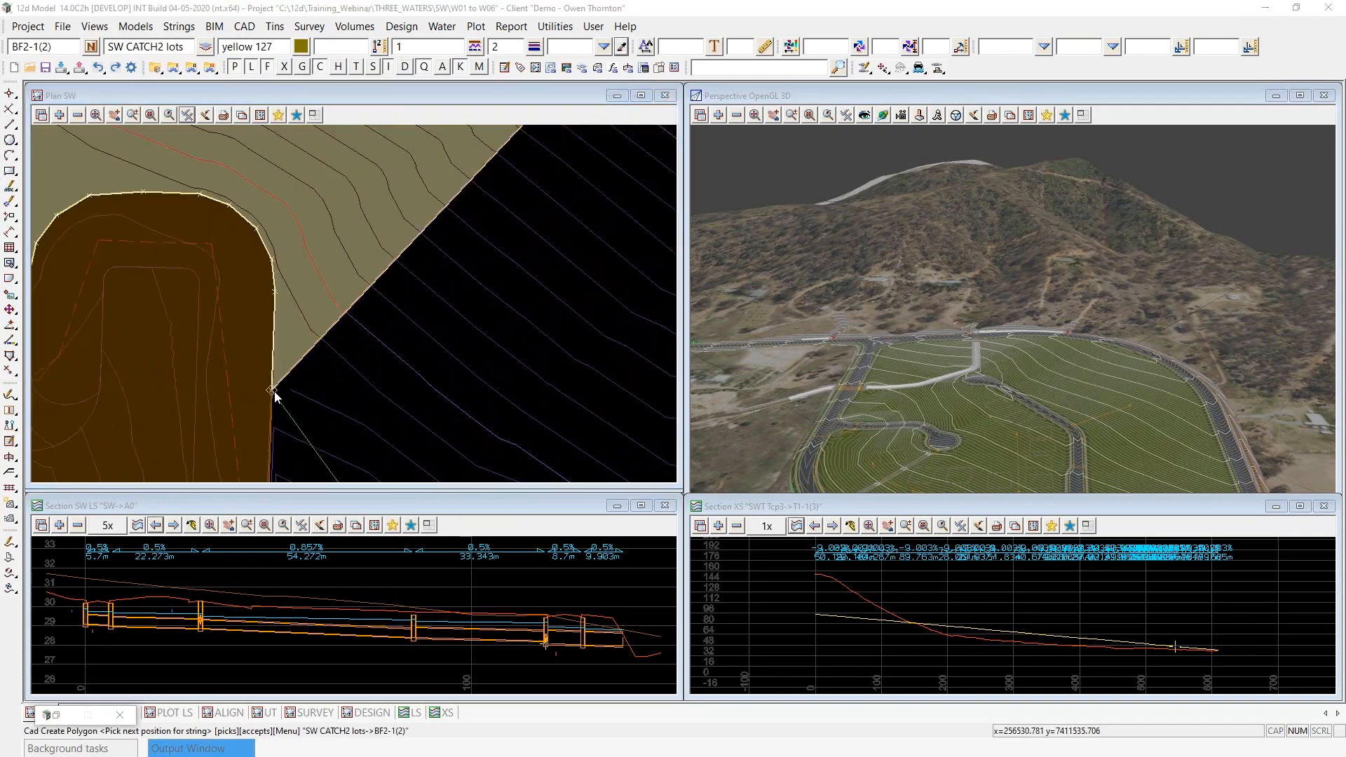
middle_click(275, 396)
- Trace the polygon along the cul-de-sac catchment's eastern vertices and finish it back to pit C0-1
scroll(275, 246, "down", 3)
scroll(280, 313, "up", 2)
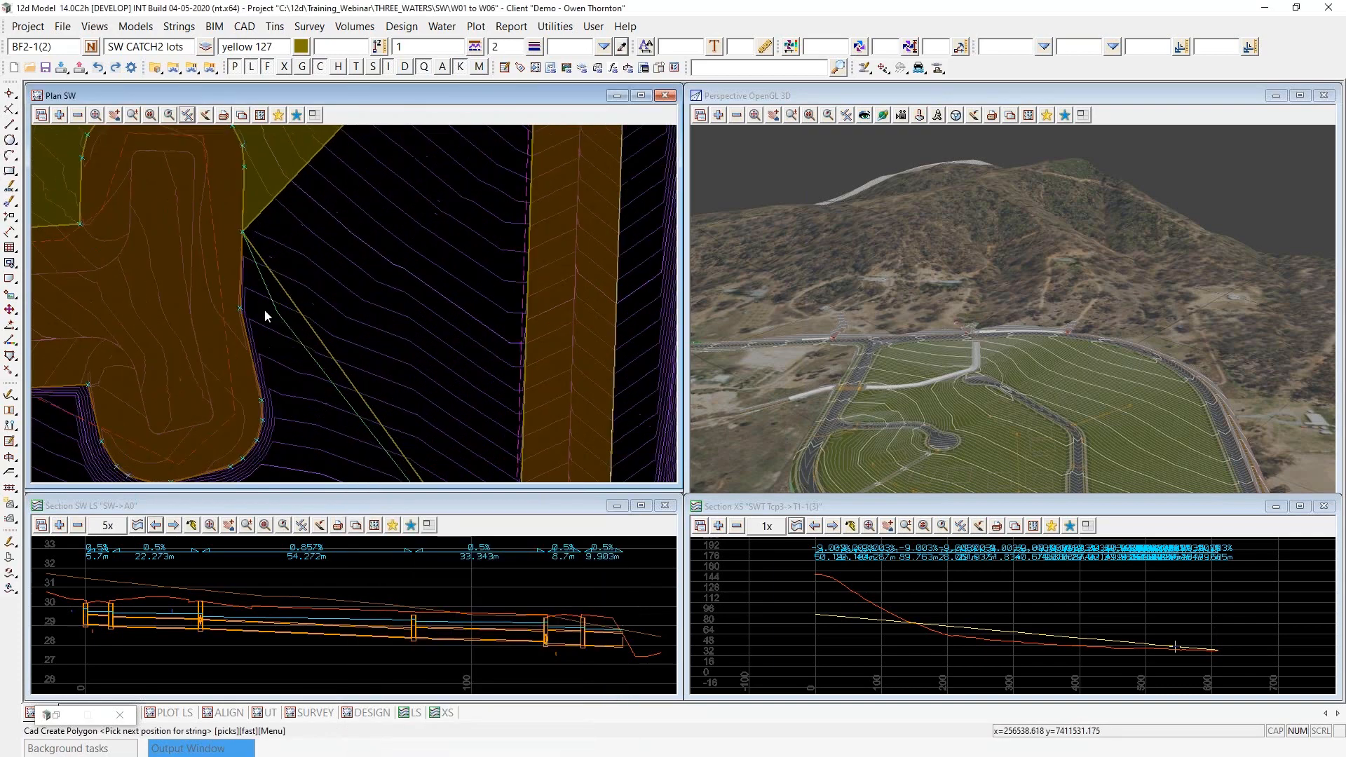
left_click(243, 312)
middle_click(243, 311)
left_click(268, 402)
middle_click(268, 403)
left_click(266, 423)
middle_click(267, 423)
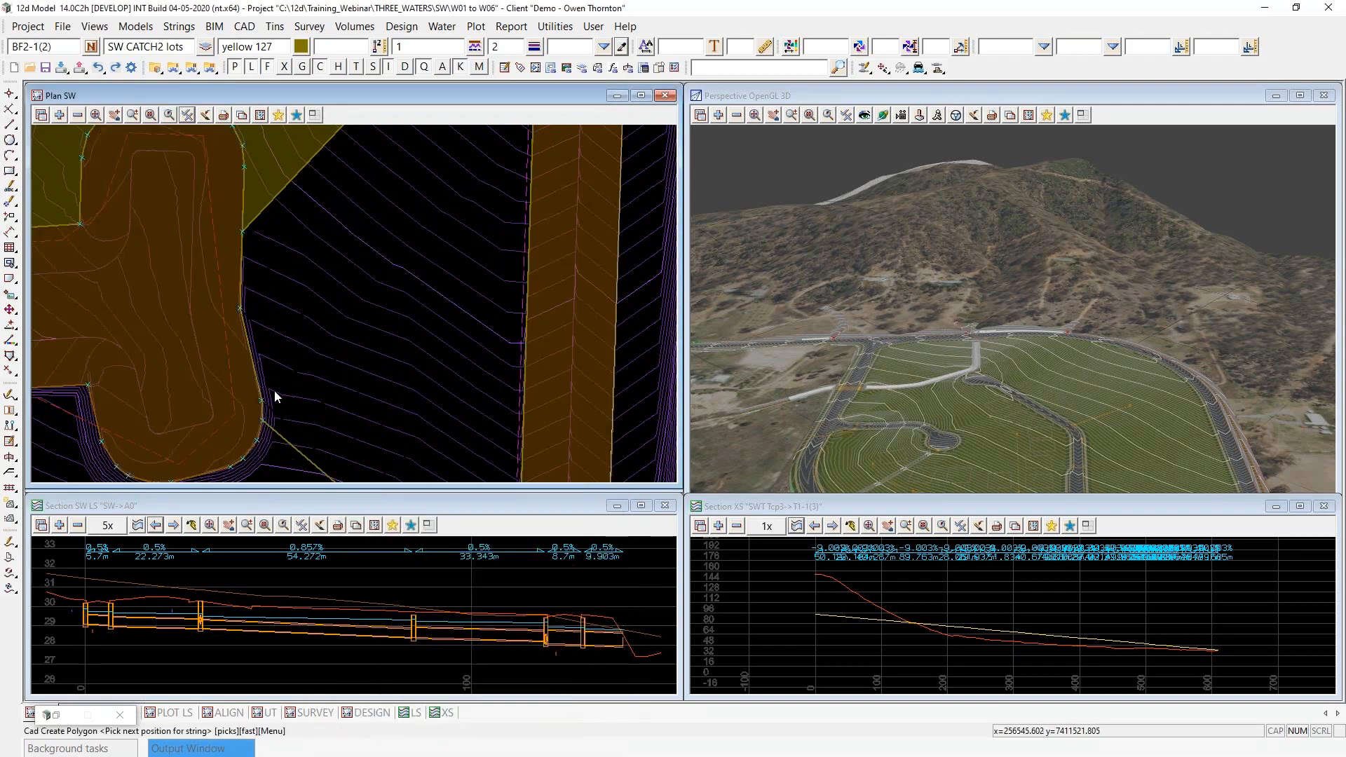
scroll(293, 259, "down", 3)
key("Escape")
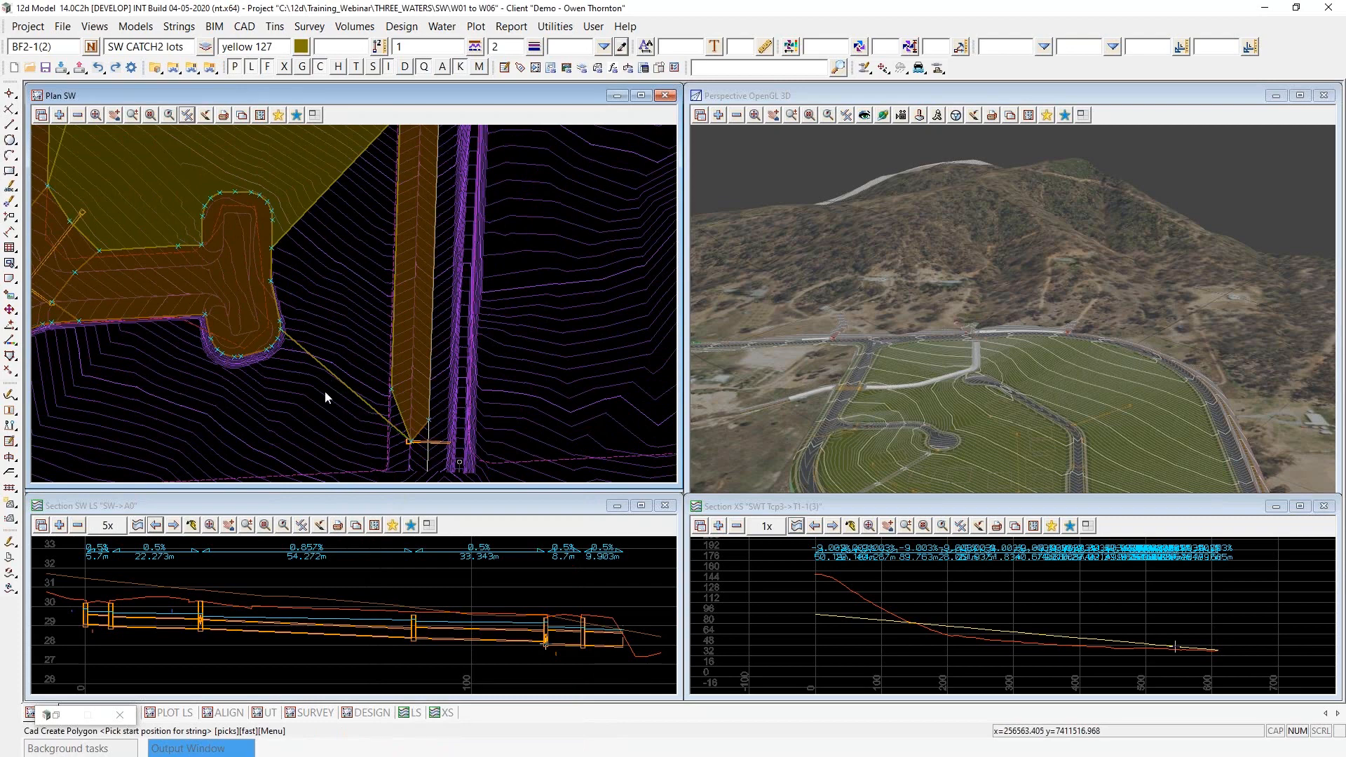
- Load string C0 at pit C0-1 into the Water Network Editor and set the catchments for the SW model
scroll(325, 392, "down", 2)
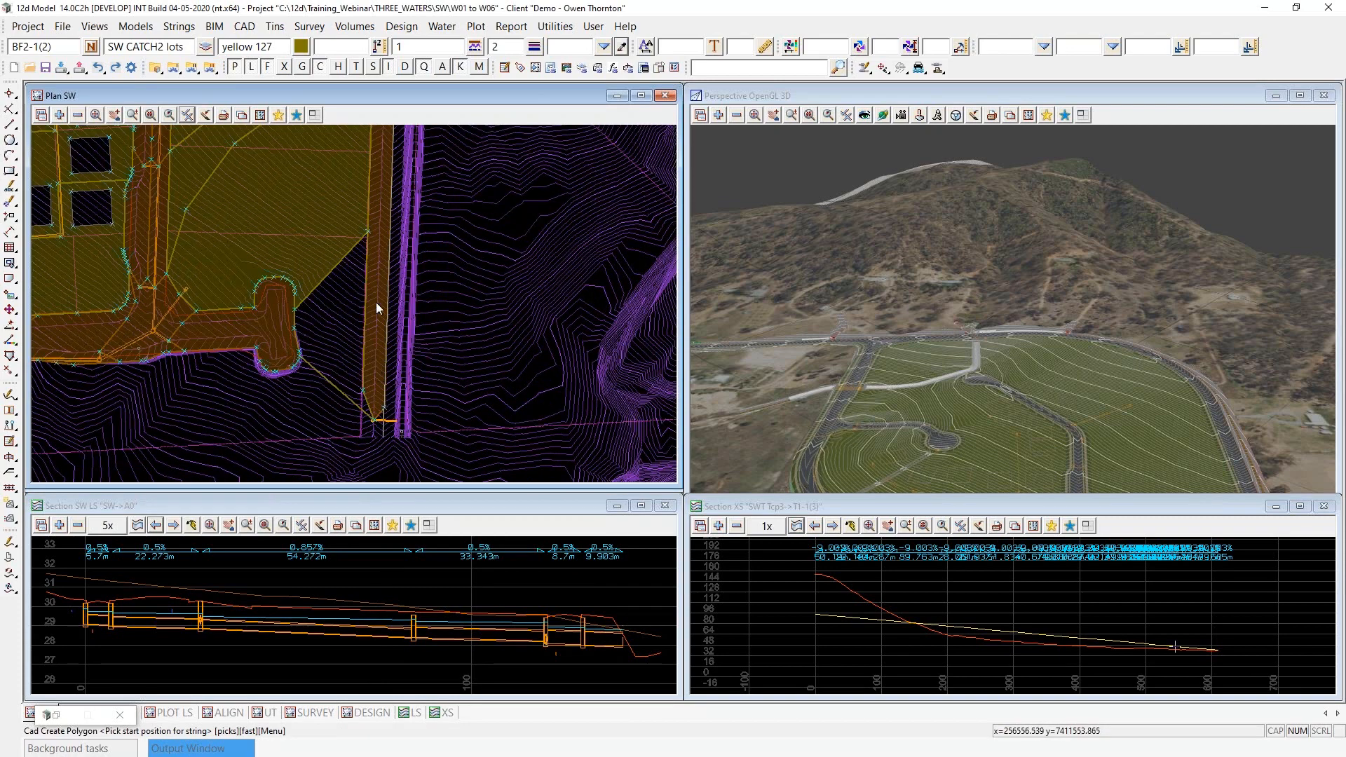
scroll(366, 433, "up", 2)
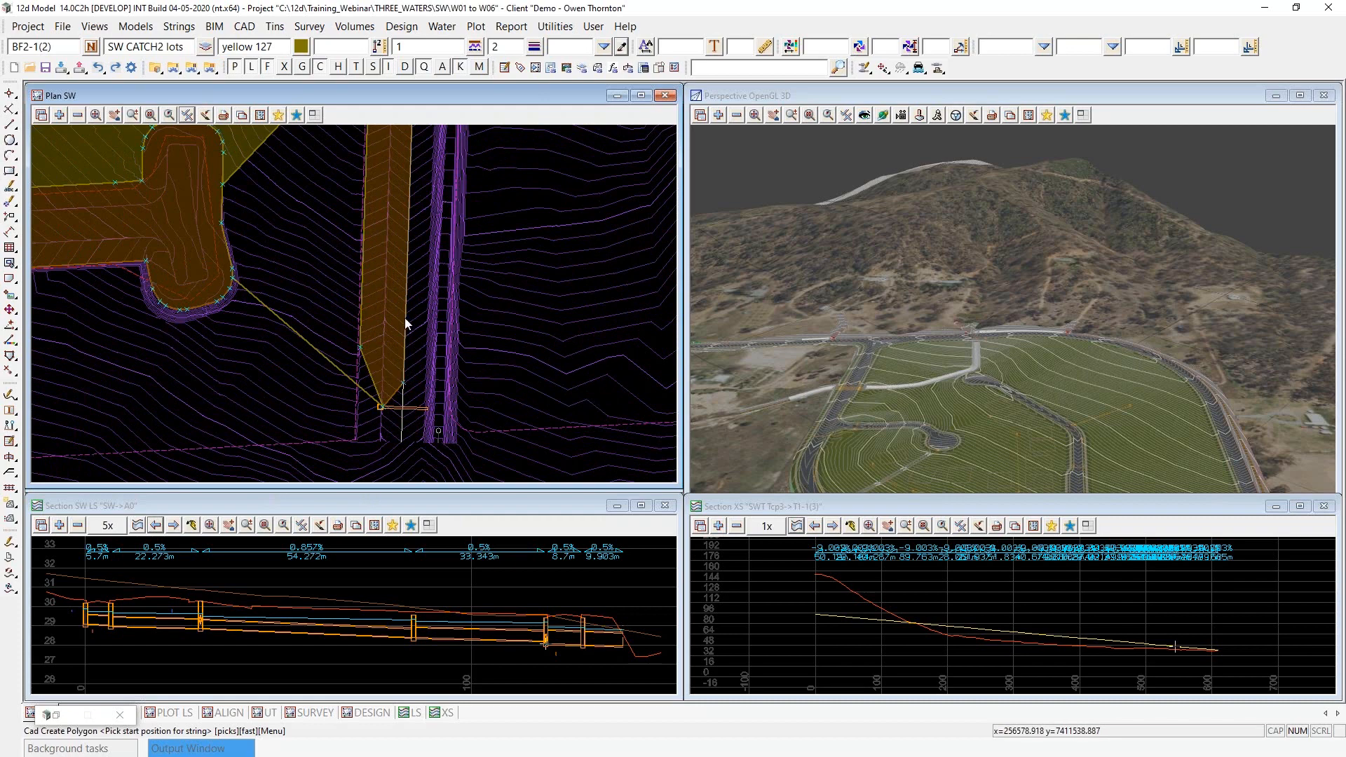
left_click(864, 68)
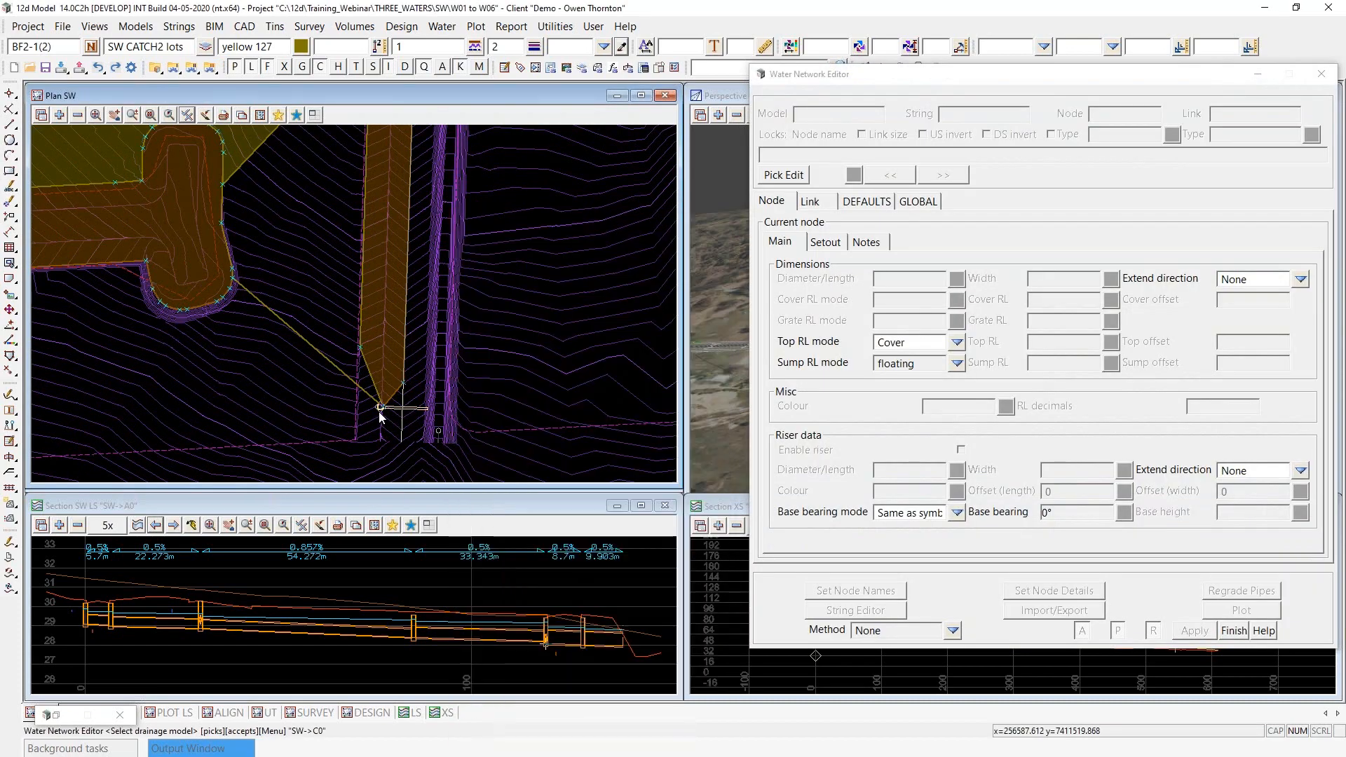
left_click(380, 409)
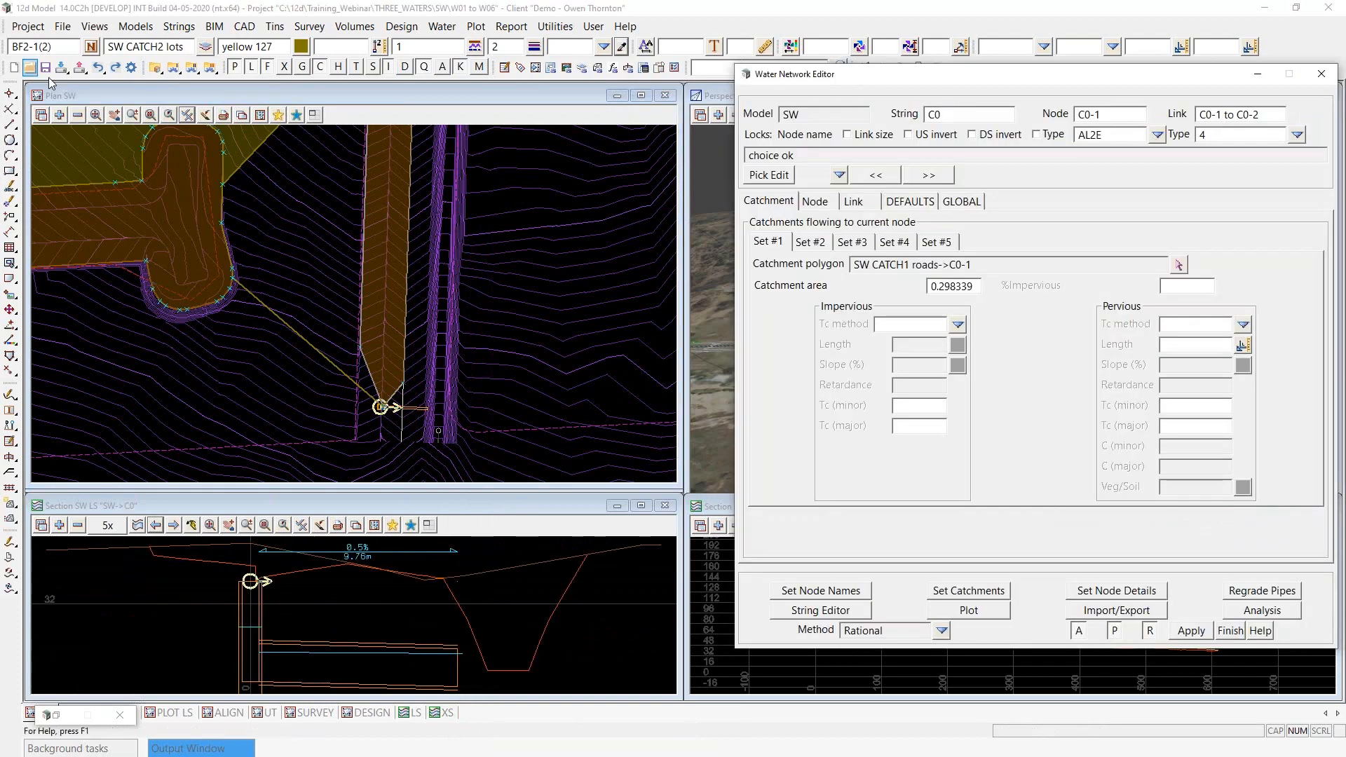
left_click(995, 596)
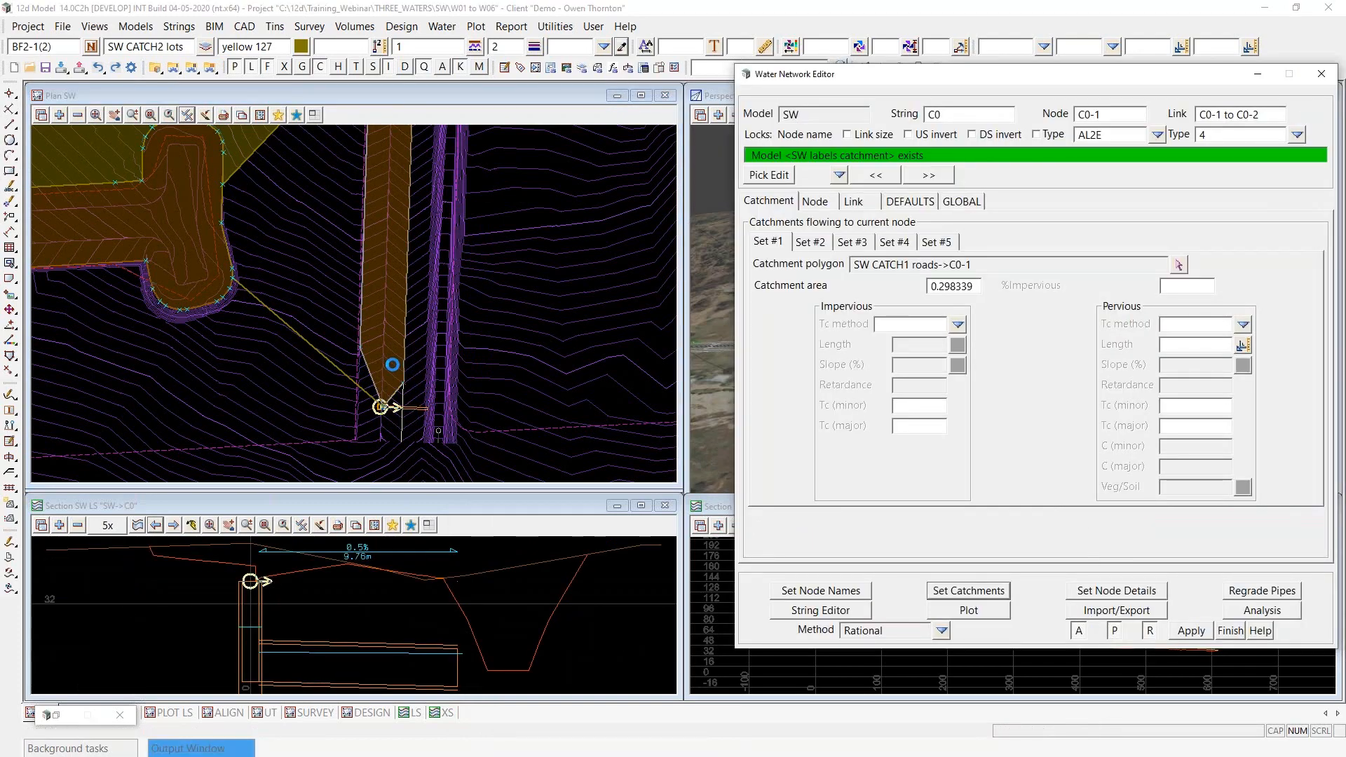
- Check the new lot polygon in plan and the Set #2 catchment details of node C0-1
scroll(335, 352, "up", 1)
scroll(314, 430, "down", 3)
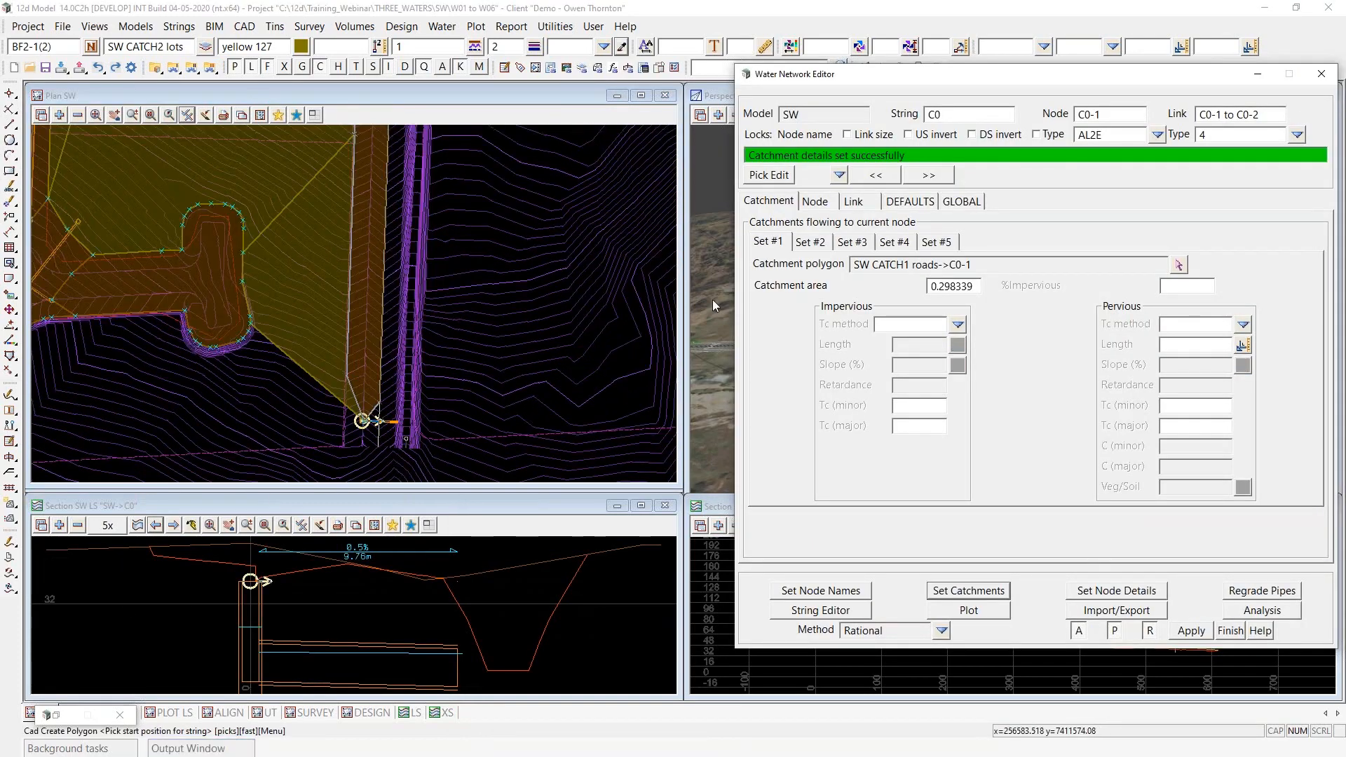
left_click(815, 245)
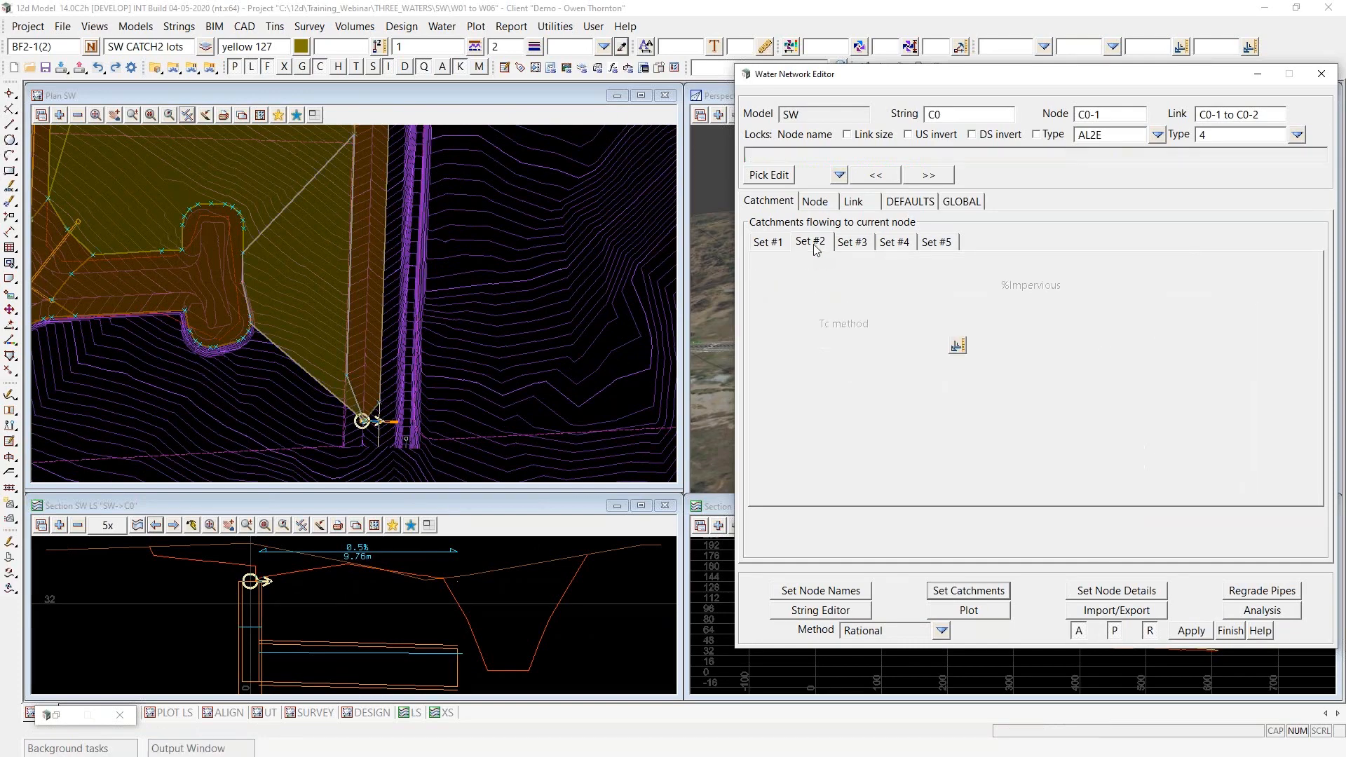
- Add the SW labels catchment model back to the SW plan view and inspect the new catchment's label
left_click(62, 115)
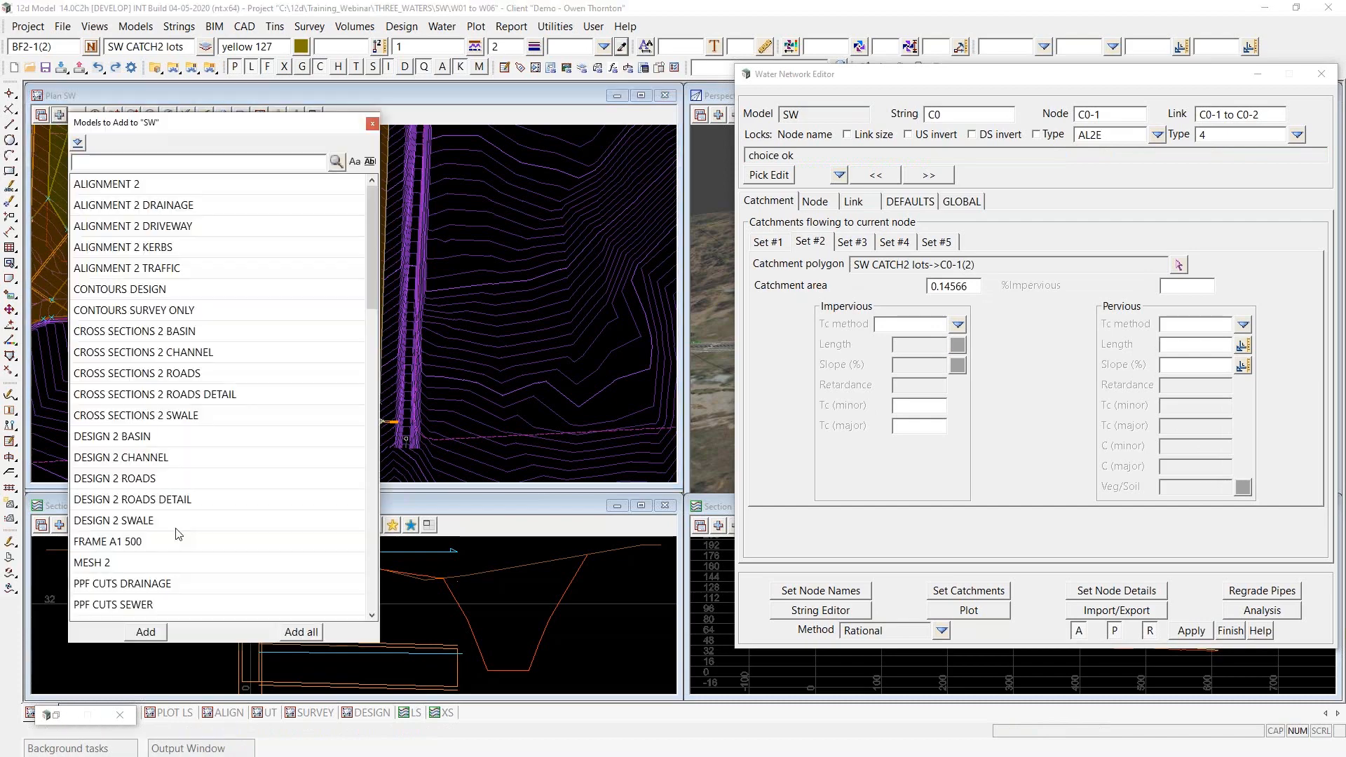
type("SW")
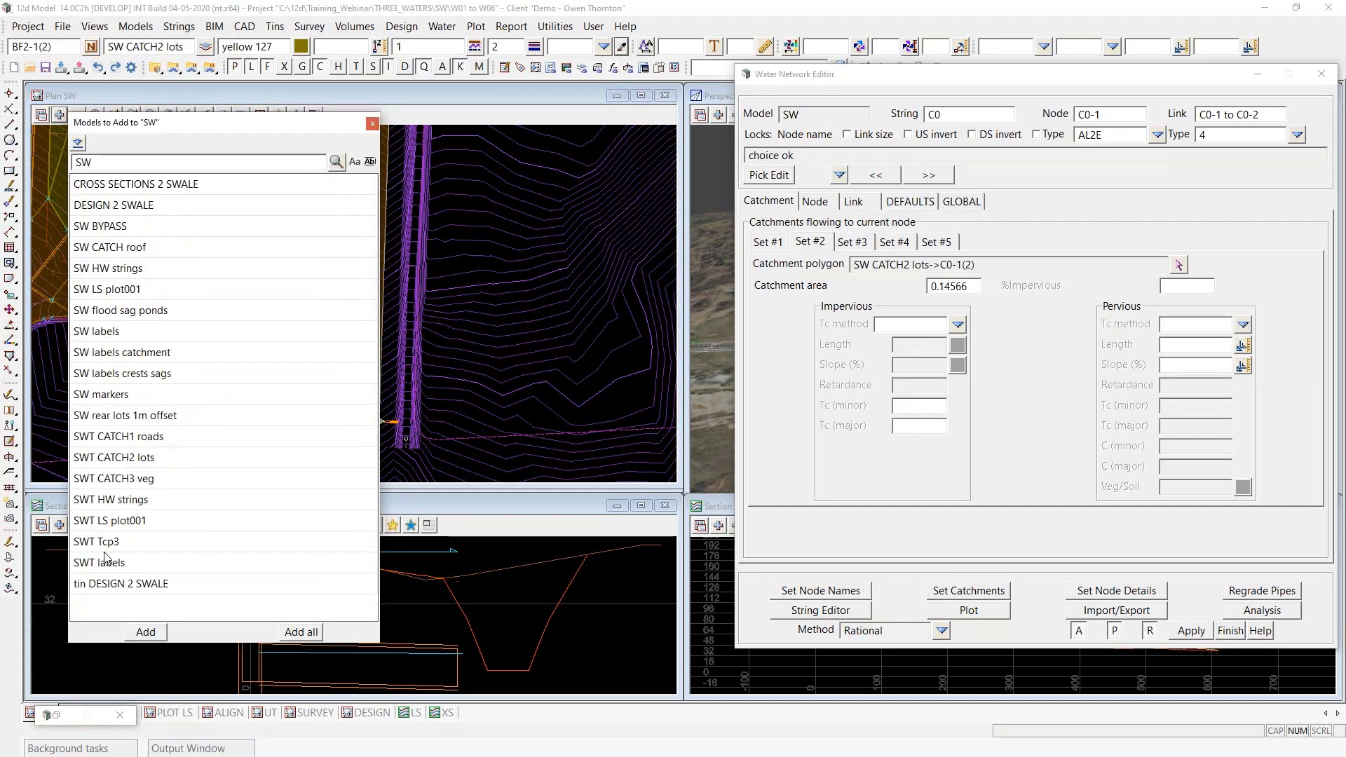
left_click(140, 362)
double_click(140, 352)
scroll(309, 309, "up", 4)
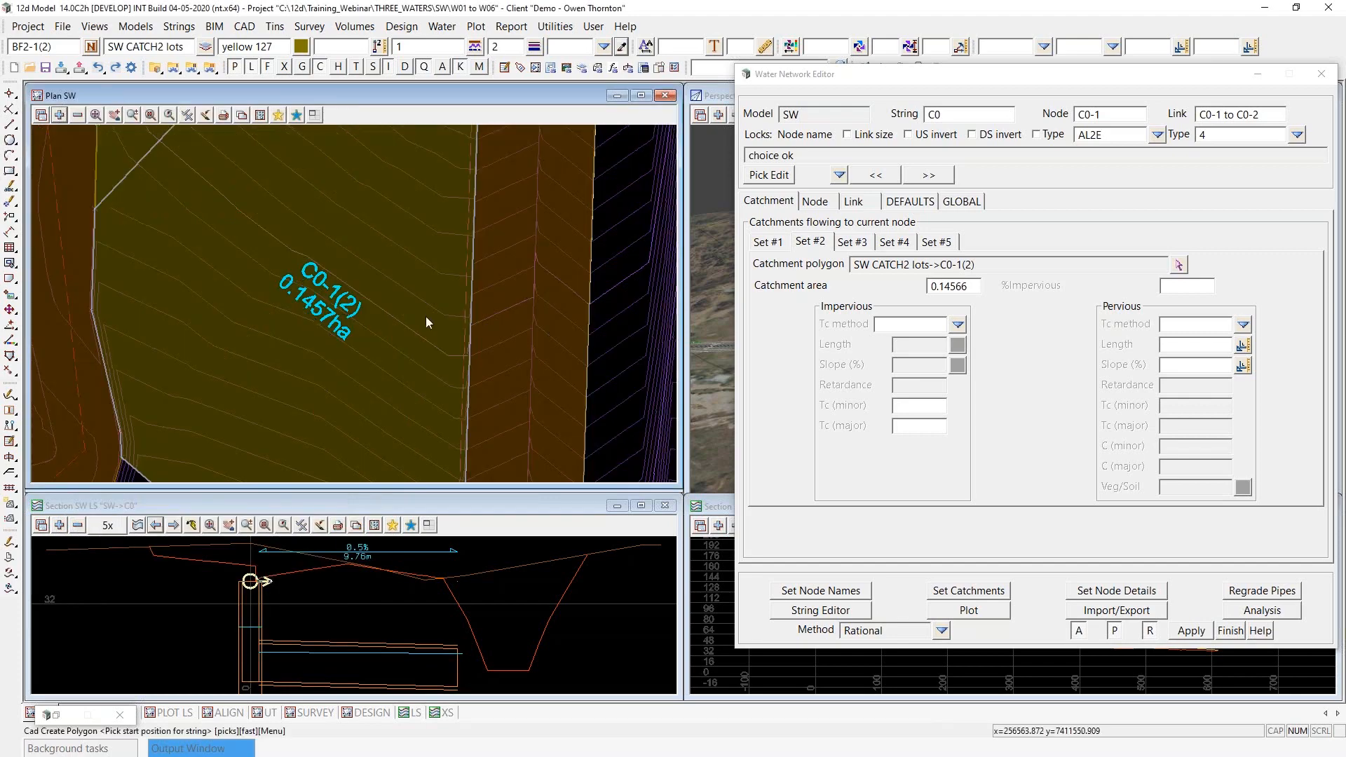
scroll(307, 288, "down", 4)
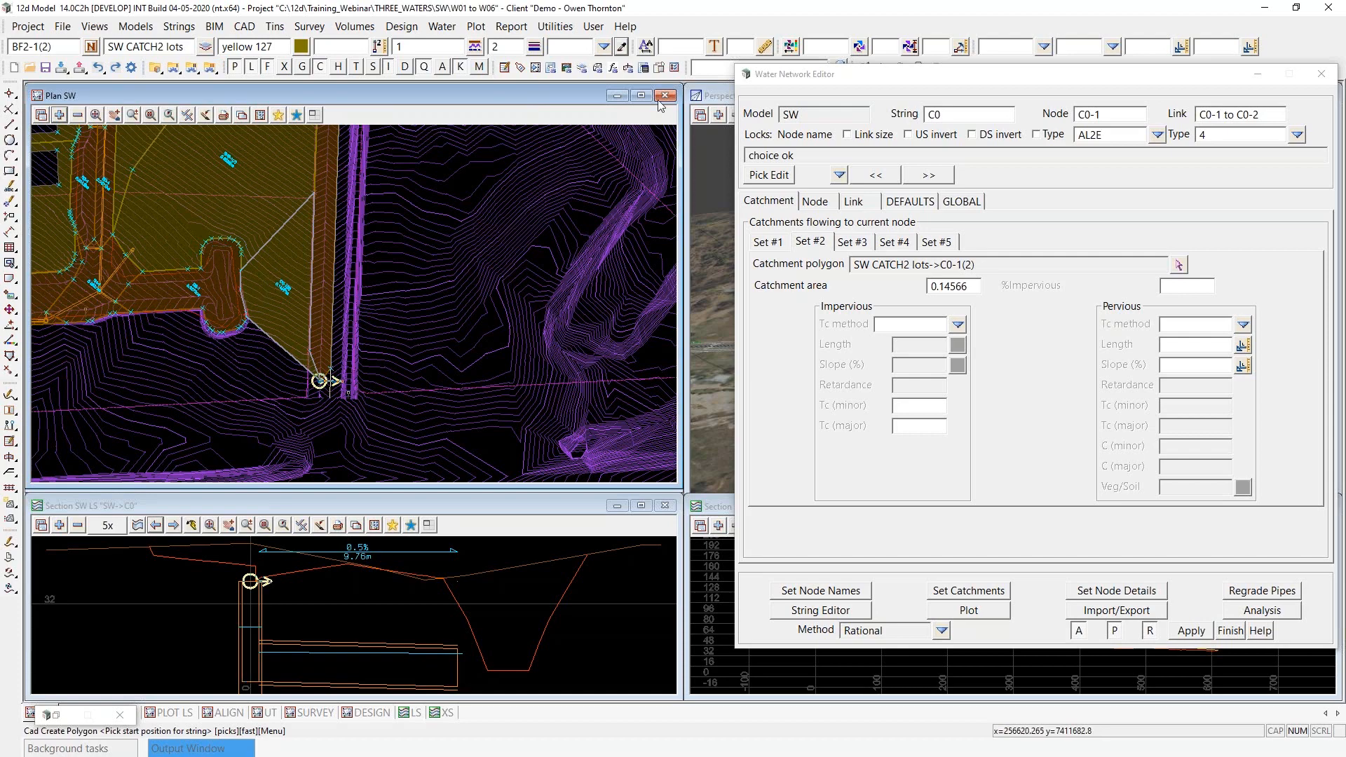
- Open the stormwater tools and bring up the Teardrop Macro and Catchment Split dialogs
left_click(444, 26)
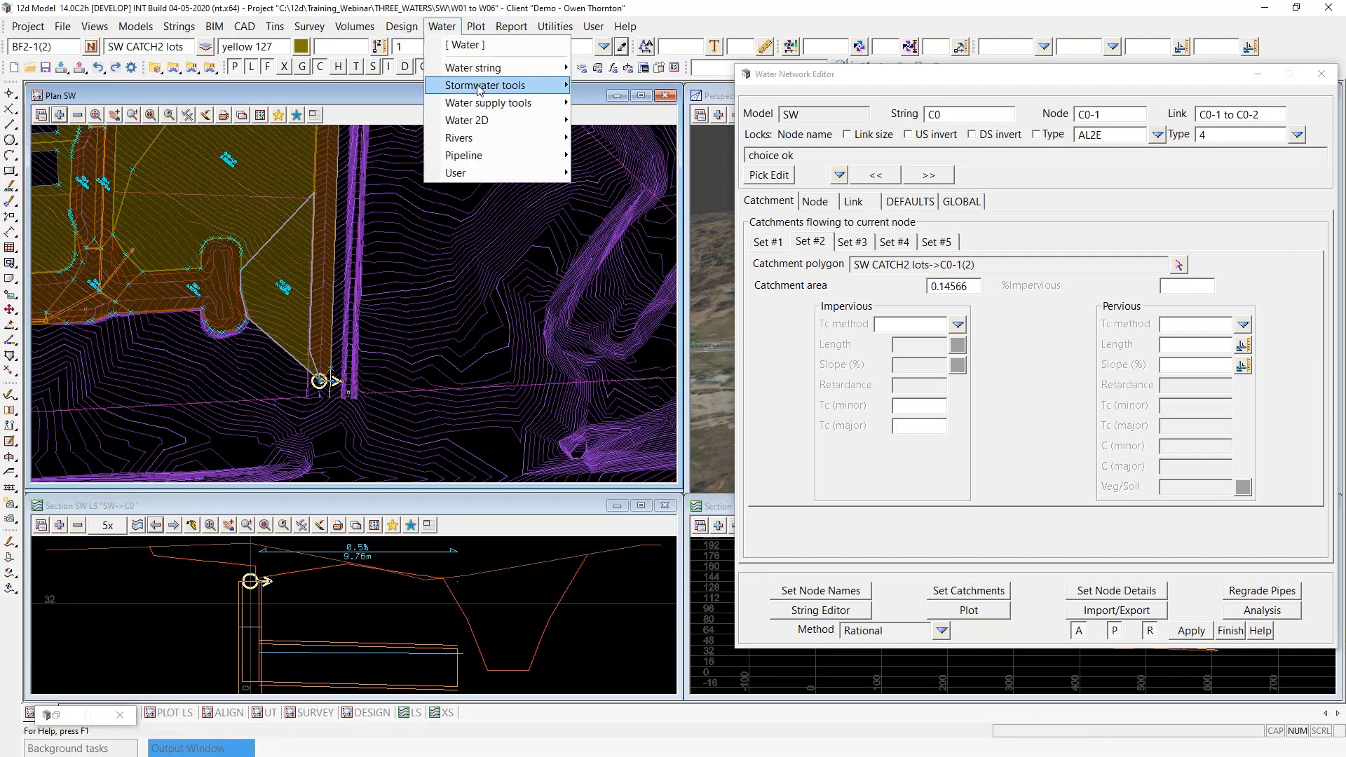
mouse_move(481, 87)
left_click(661, 89)
left_click_drag(675, 101, 496, 86)
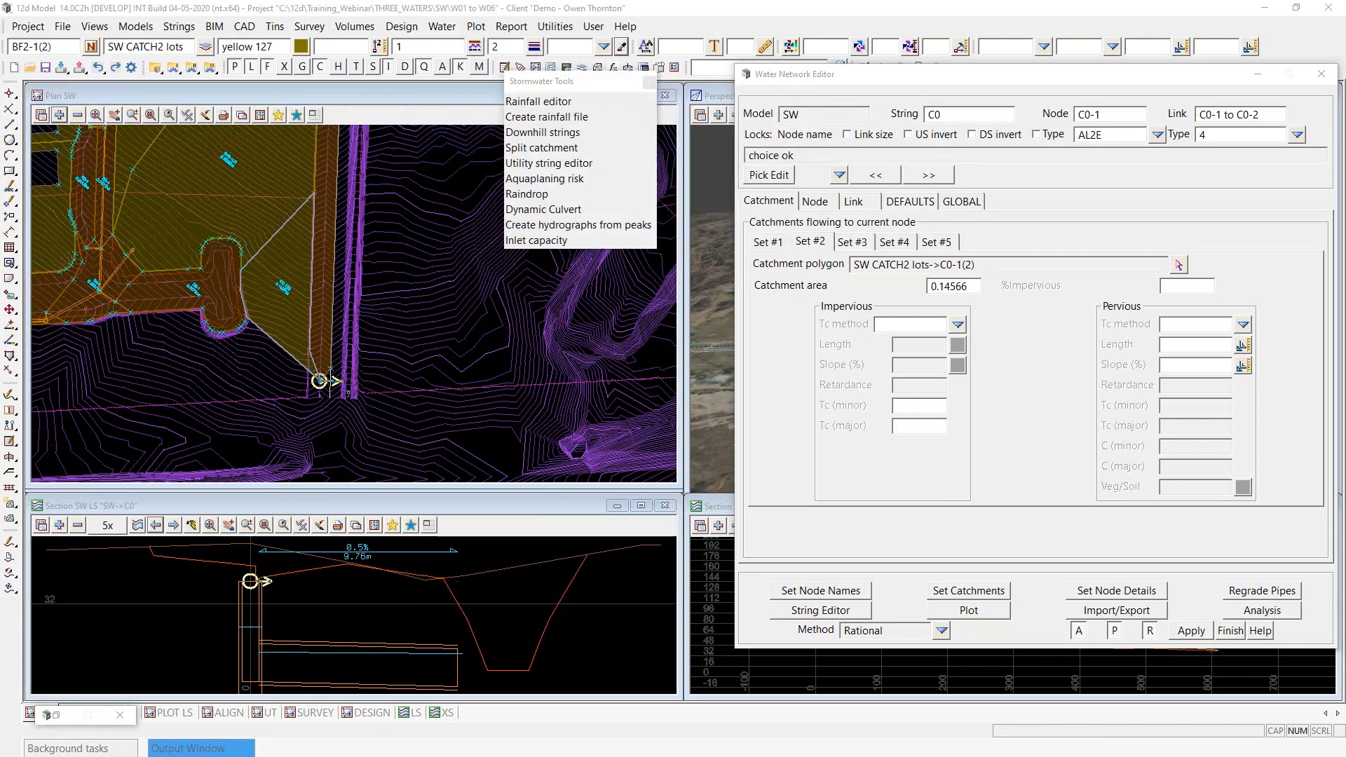
left_click_drag(0, 176, 258, 131)
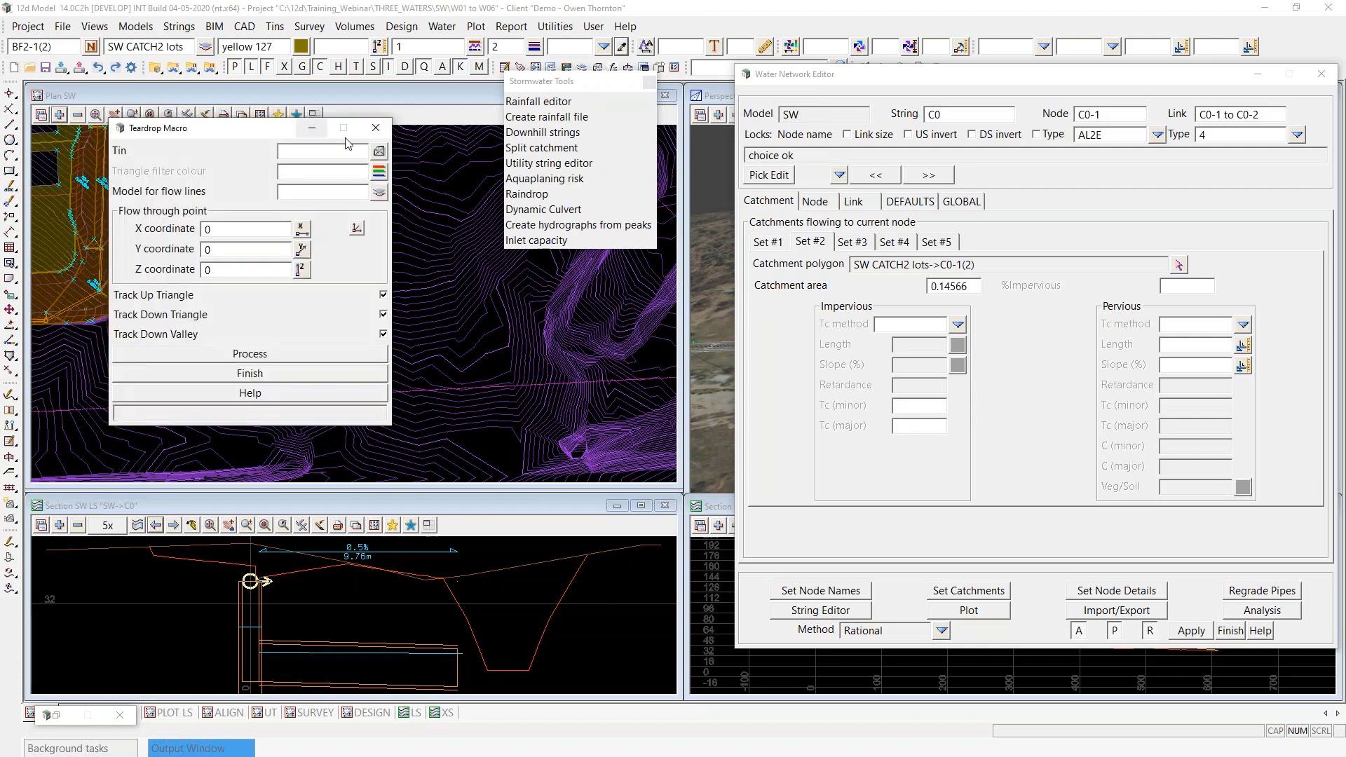
left_click(550, 148)
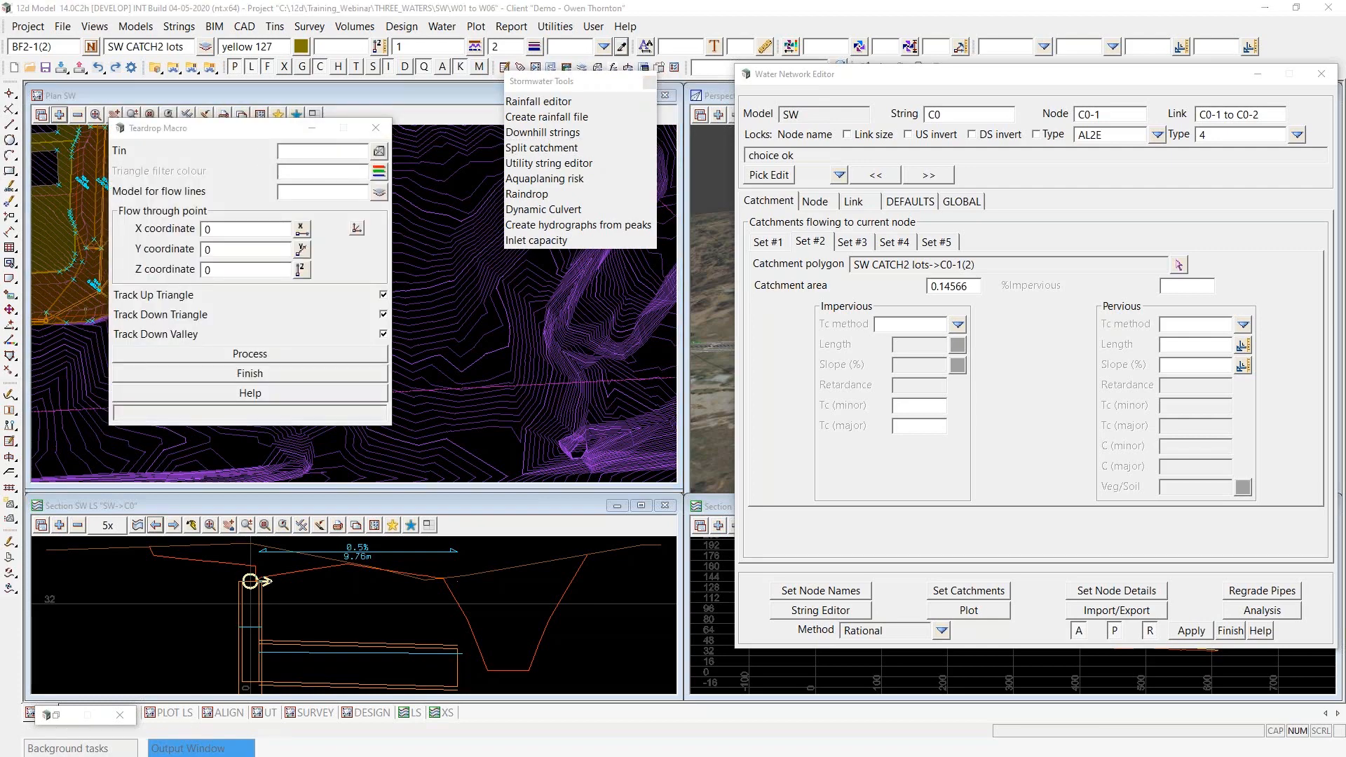
left_click(515, 299)
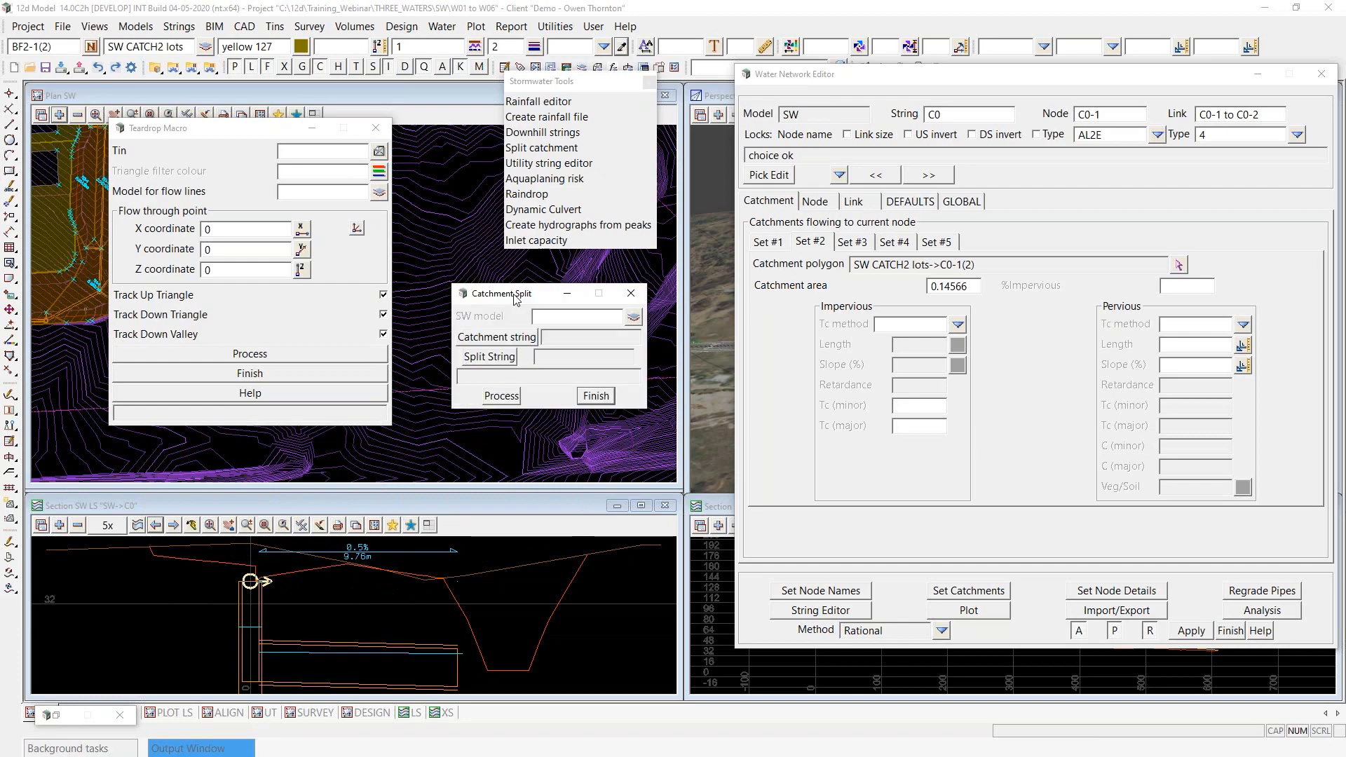